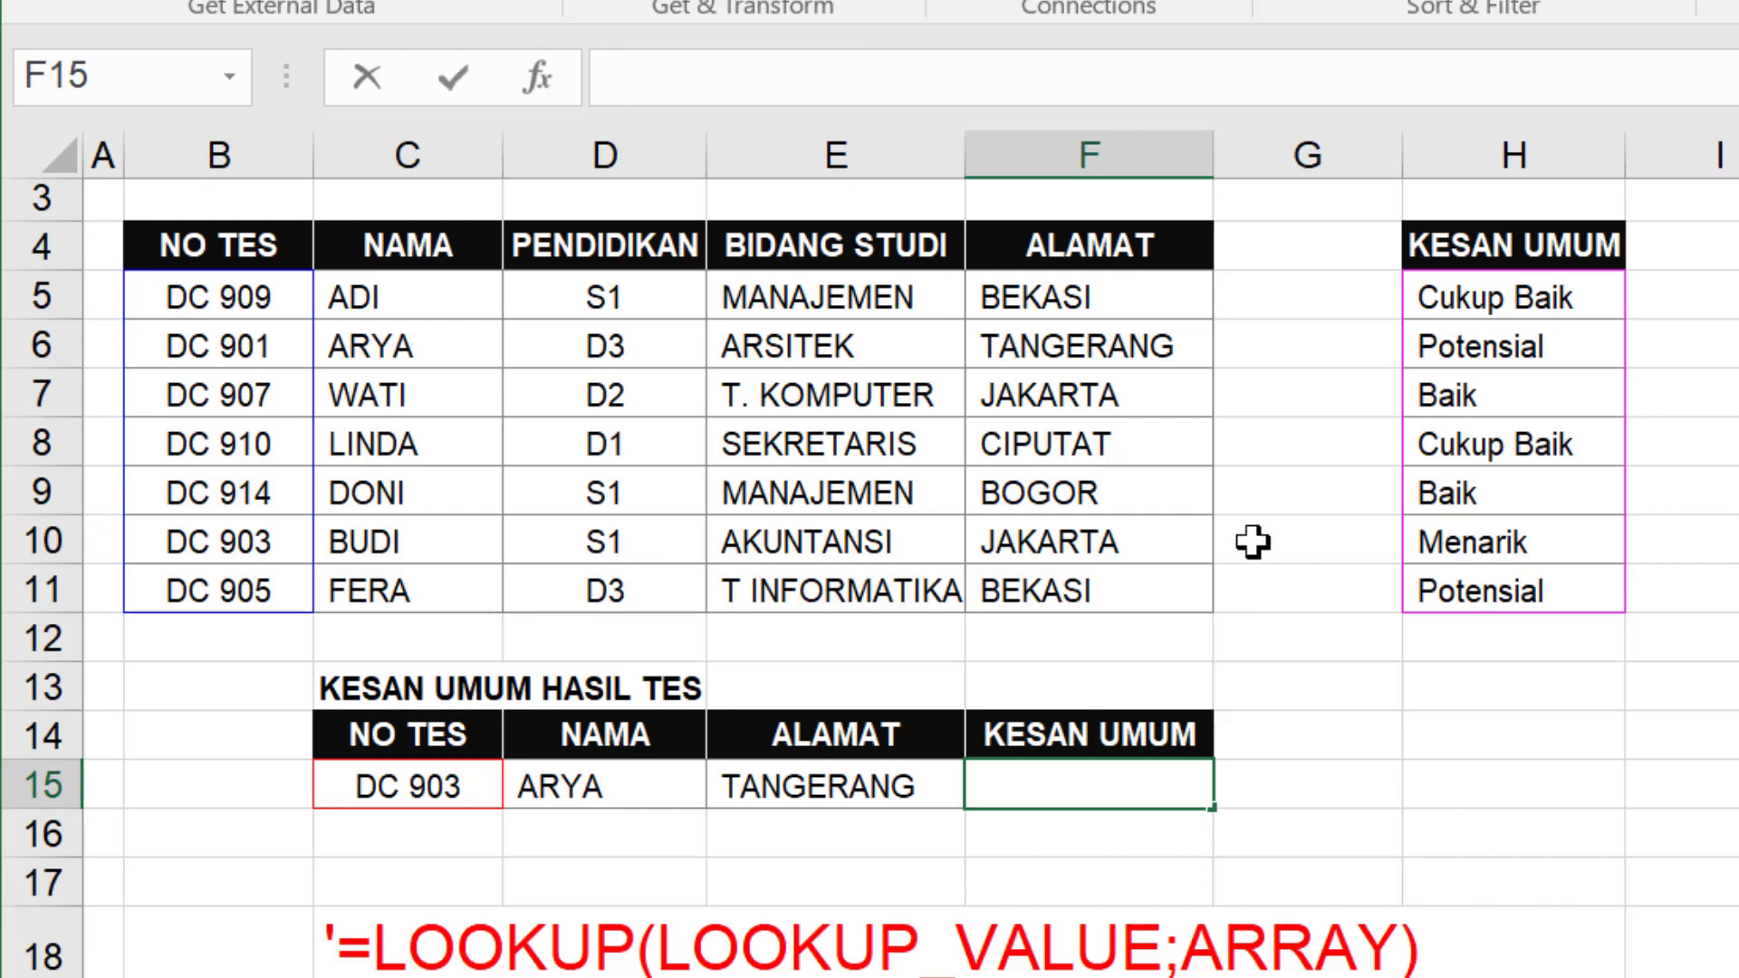
# - Enter =LOOKUP(C15;DATA3;DATA4) in F15 so KESAN UMUM shows Potensial for the test number
pyautogui.write('=LOOKUP(')
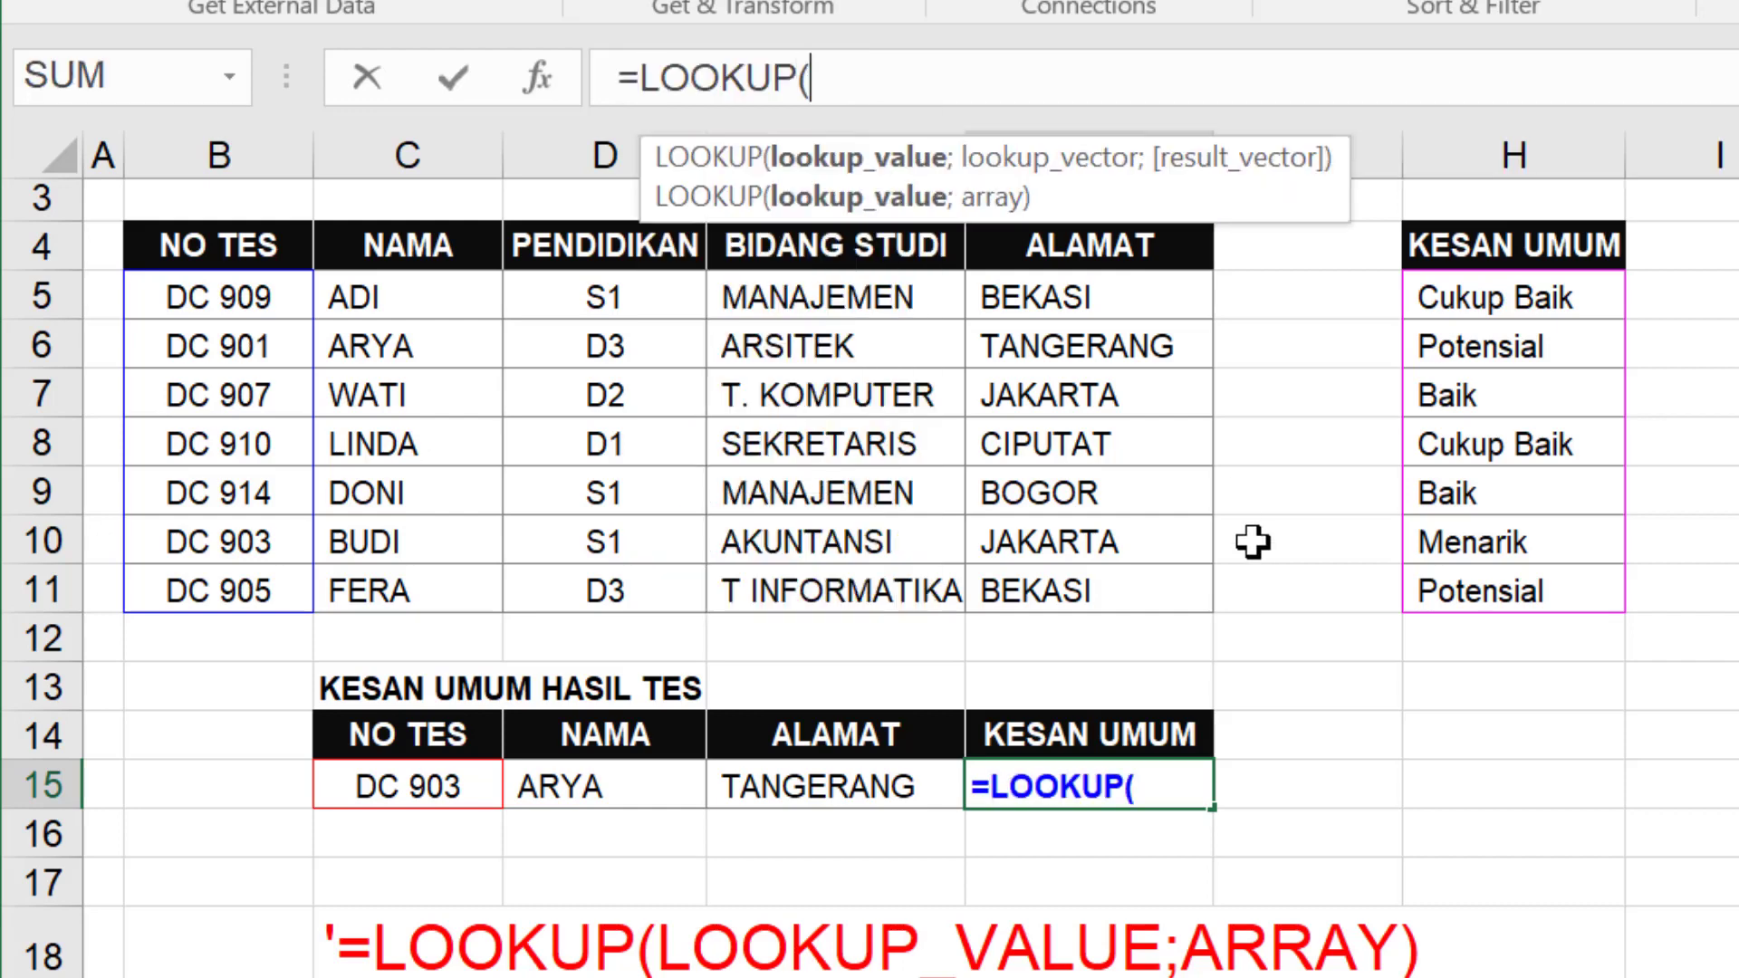
pyautogui.click(403, 783)
pyautogui.write(';')
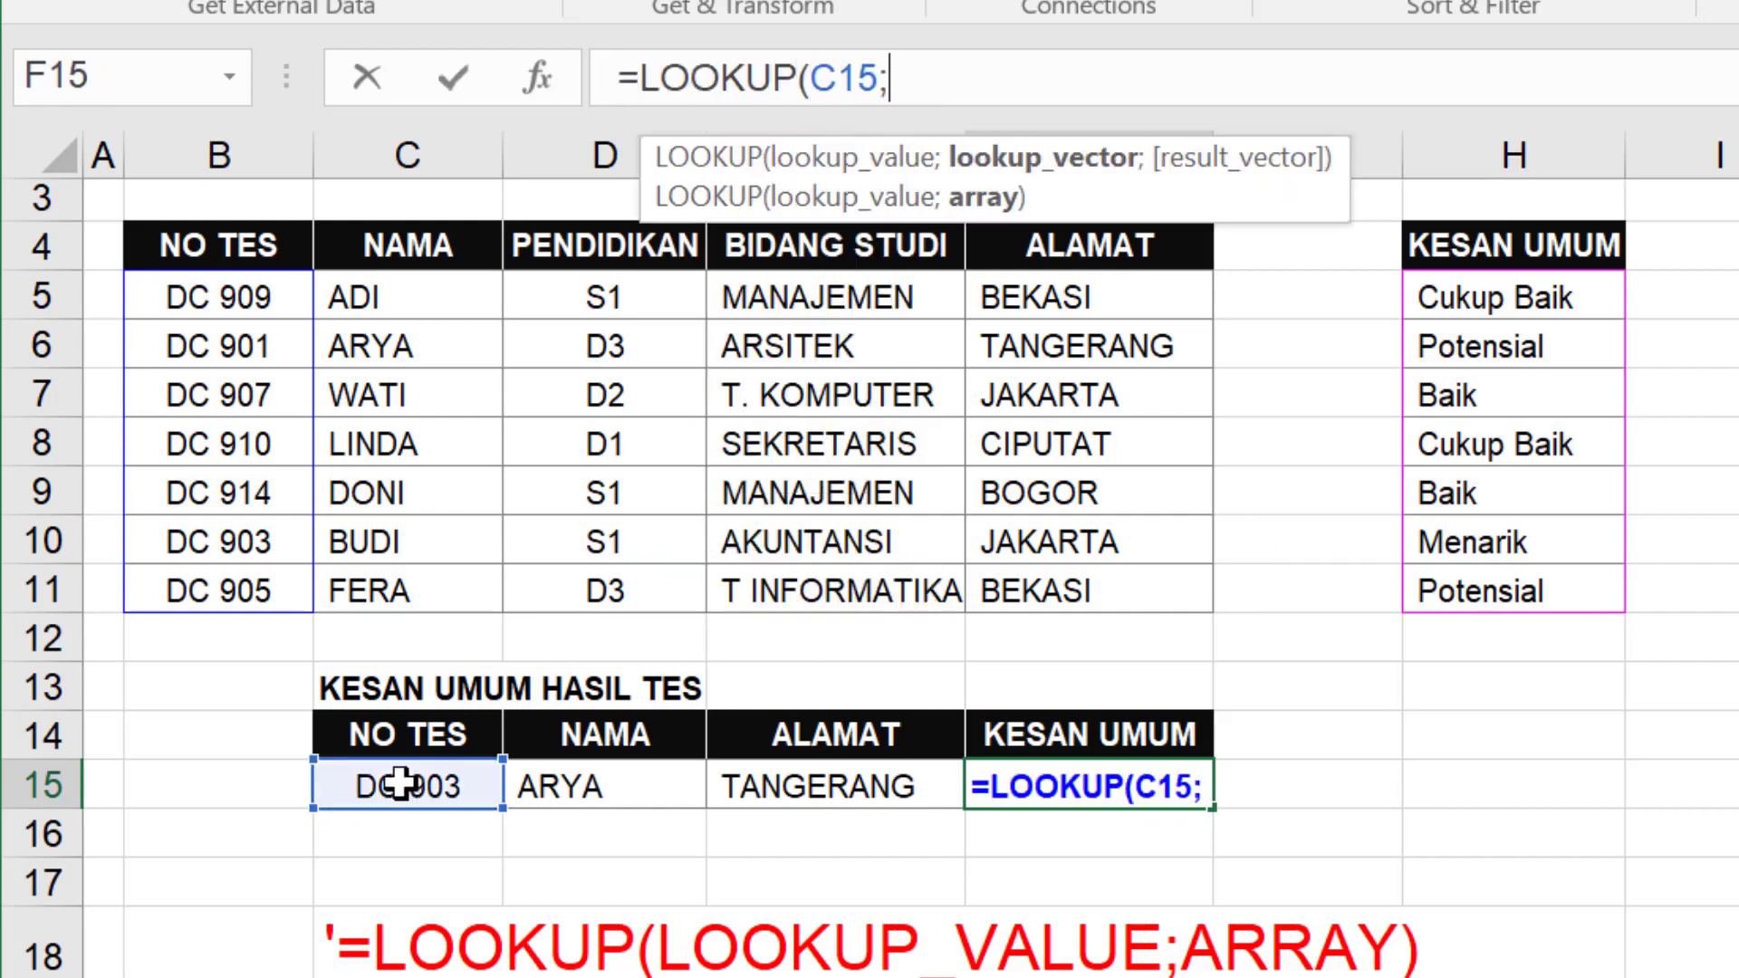
pyautogui.moveTo(173, 296); pyautogui.dragTo(1098, 594)
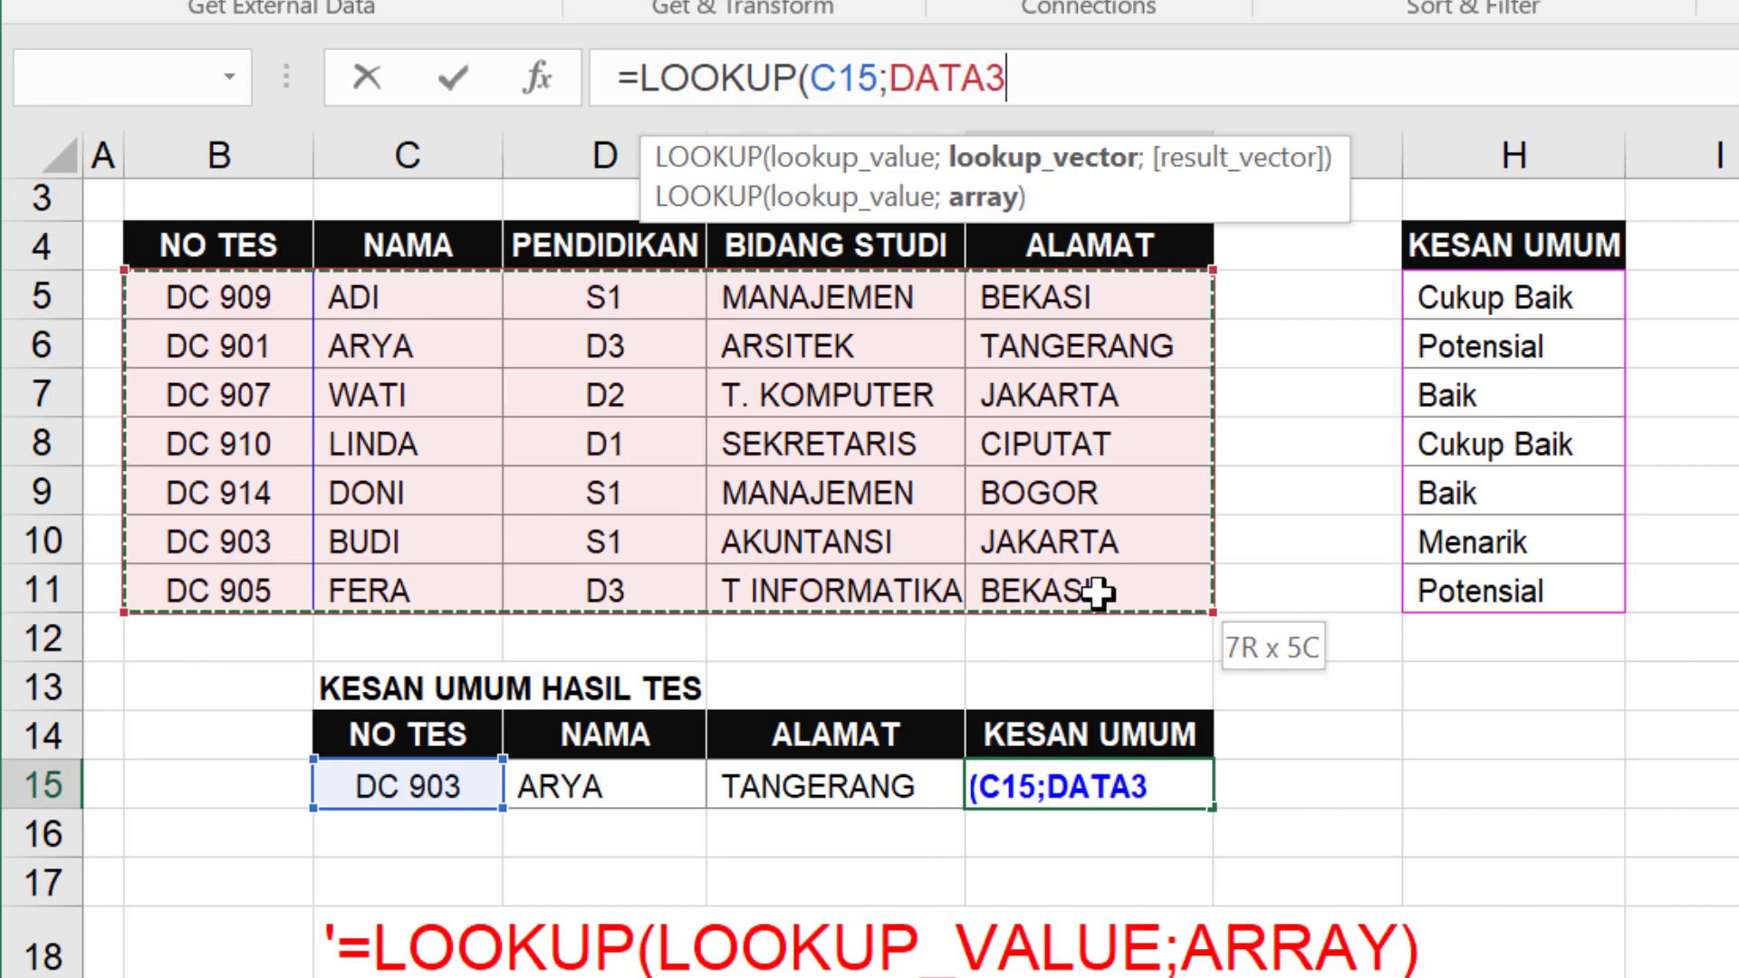
pyautogui.write(';')
pyautogui.moveTo(1513, 296); pyautogui.dragTo(1512, 591)
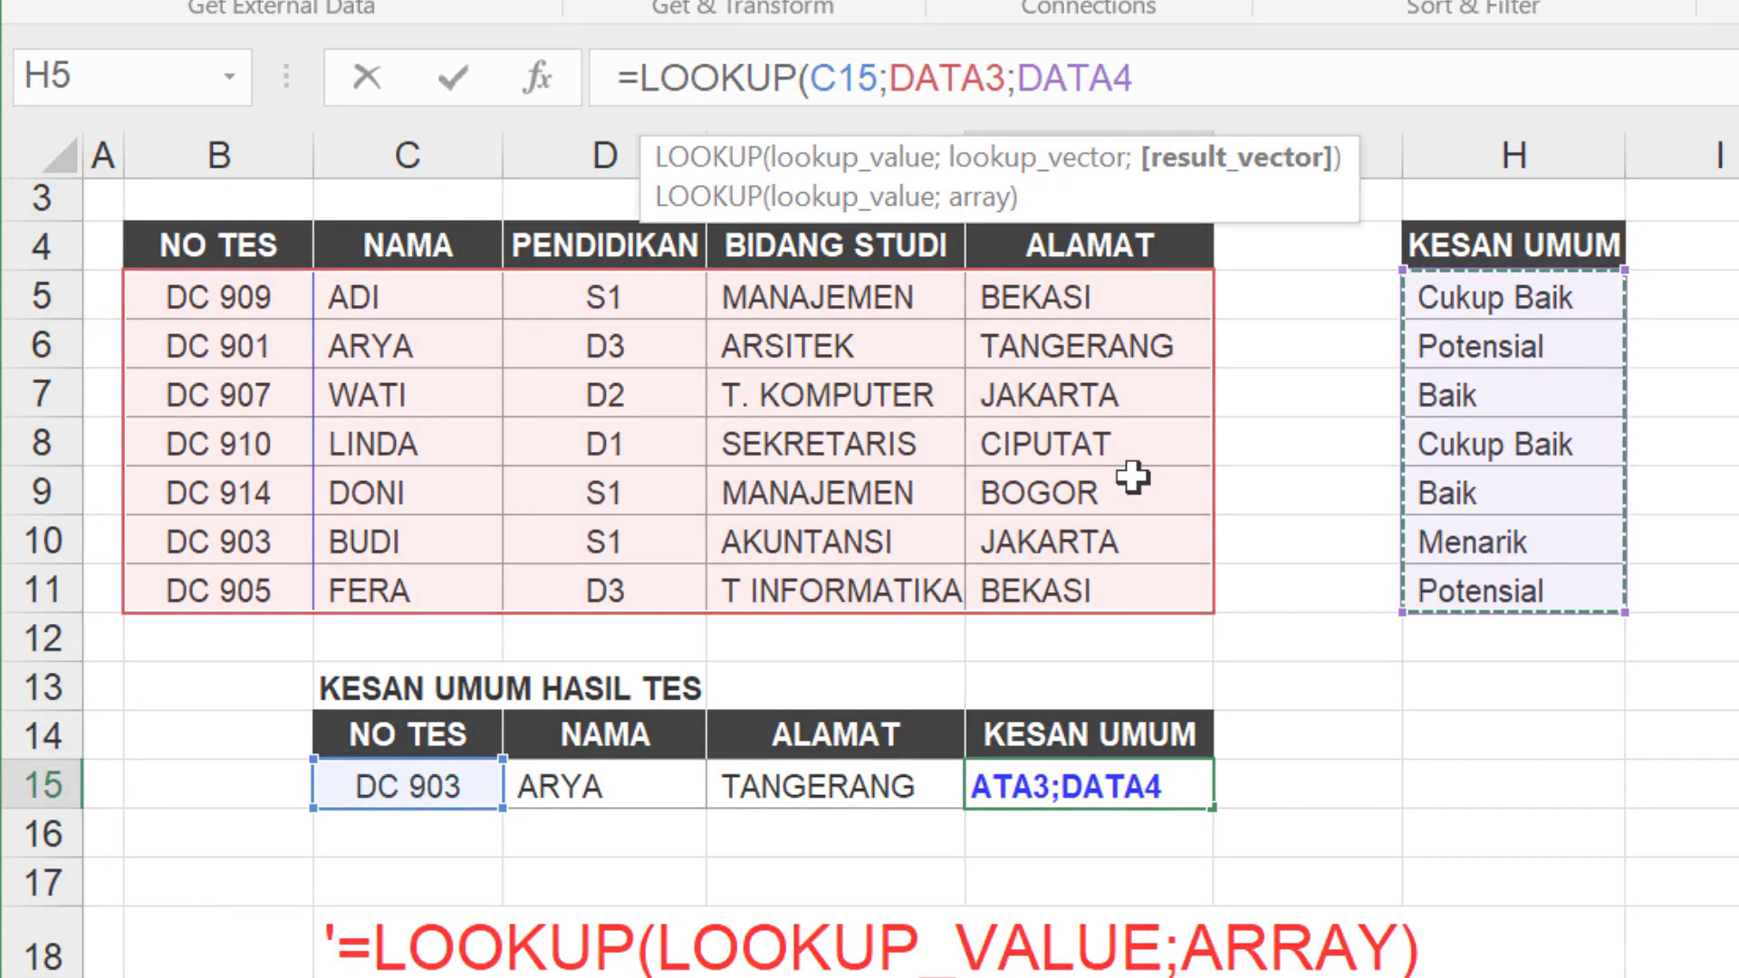
pyautogui.press('Return')
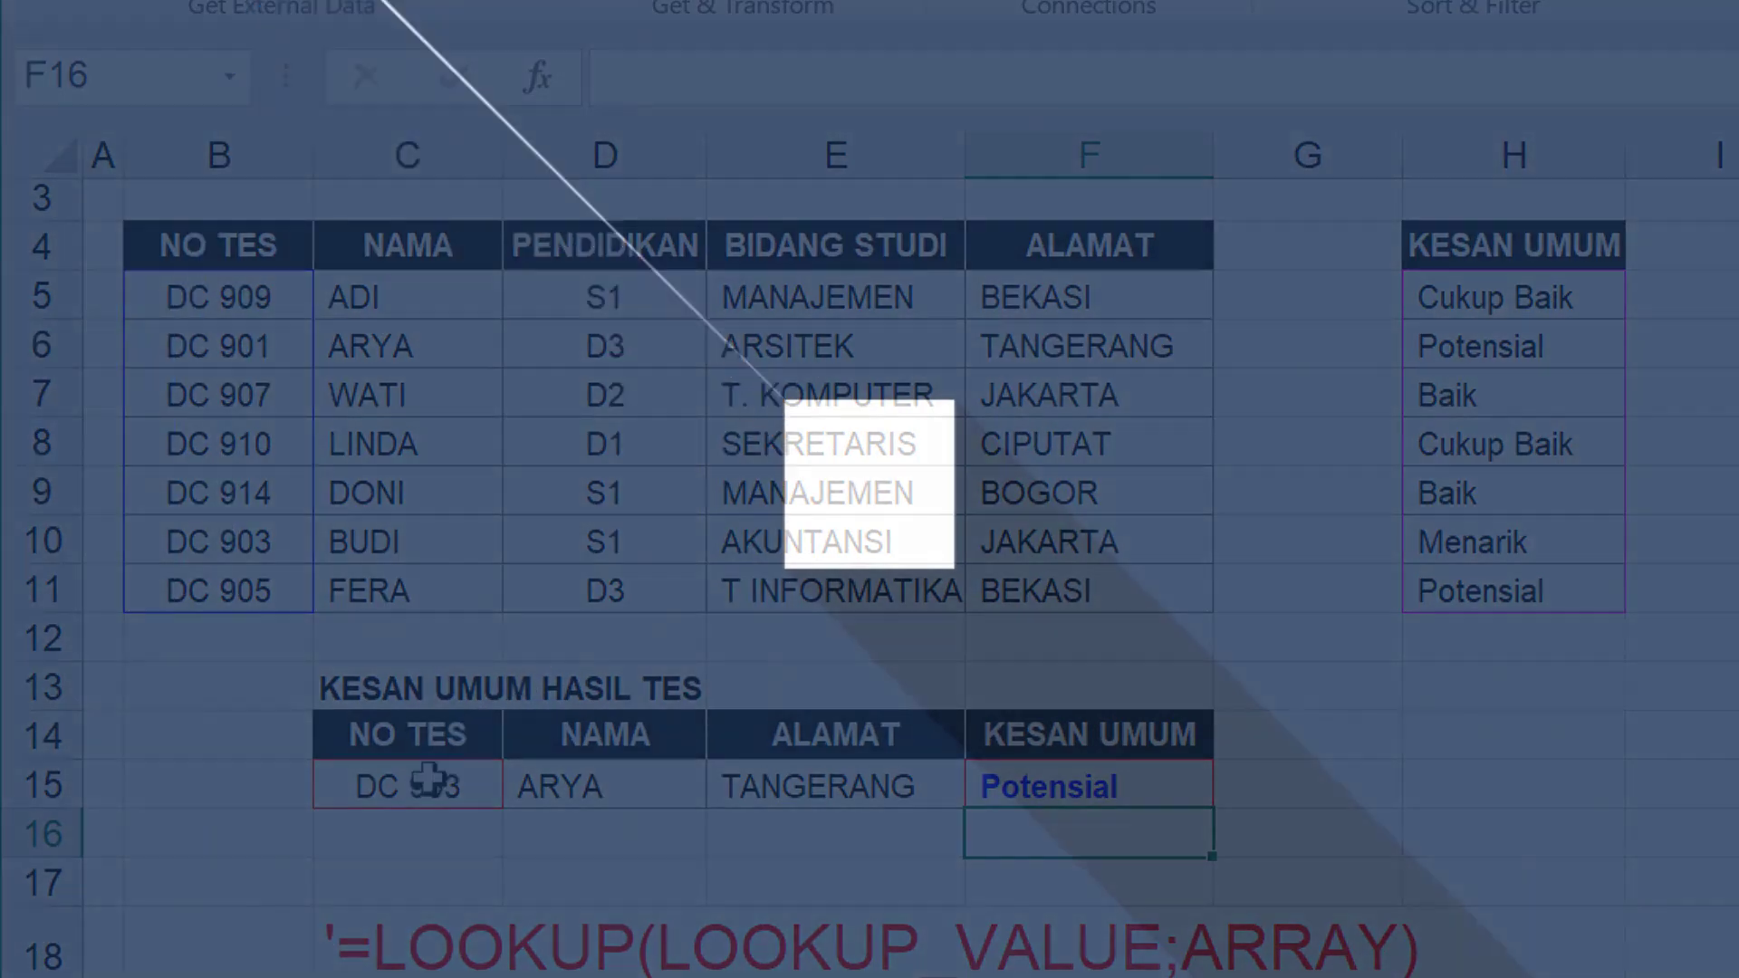
pyautogui.click(424, 788)
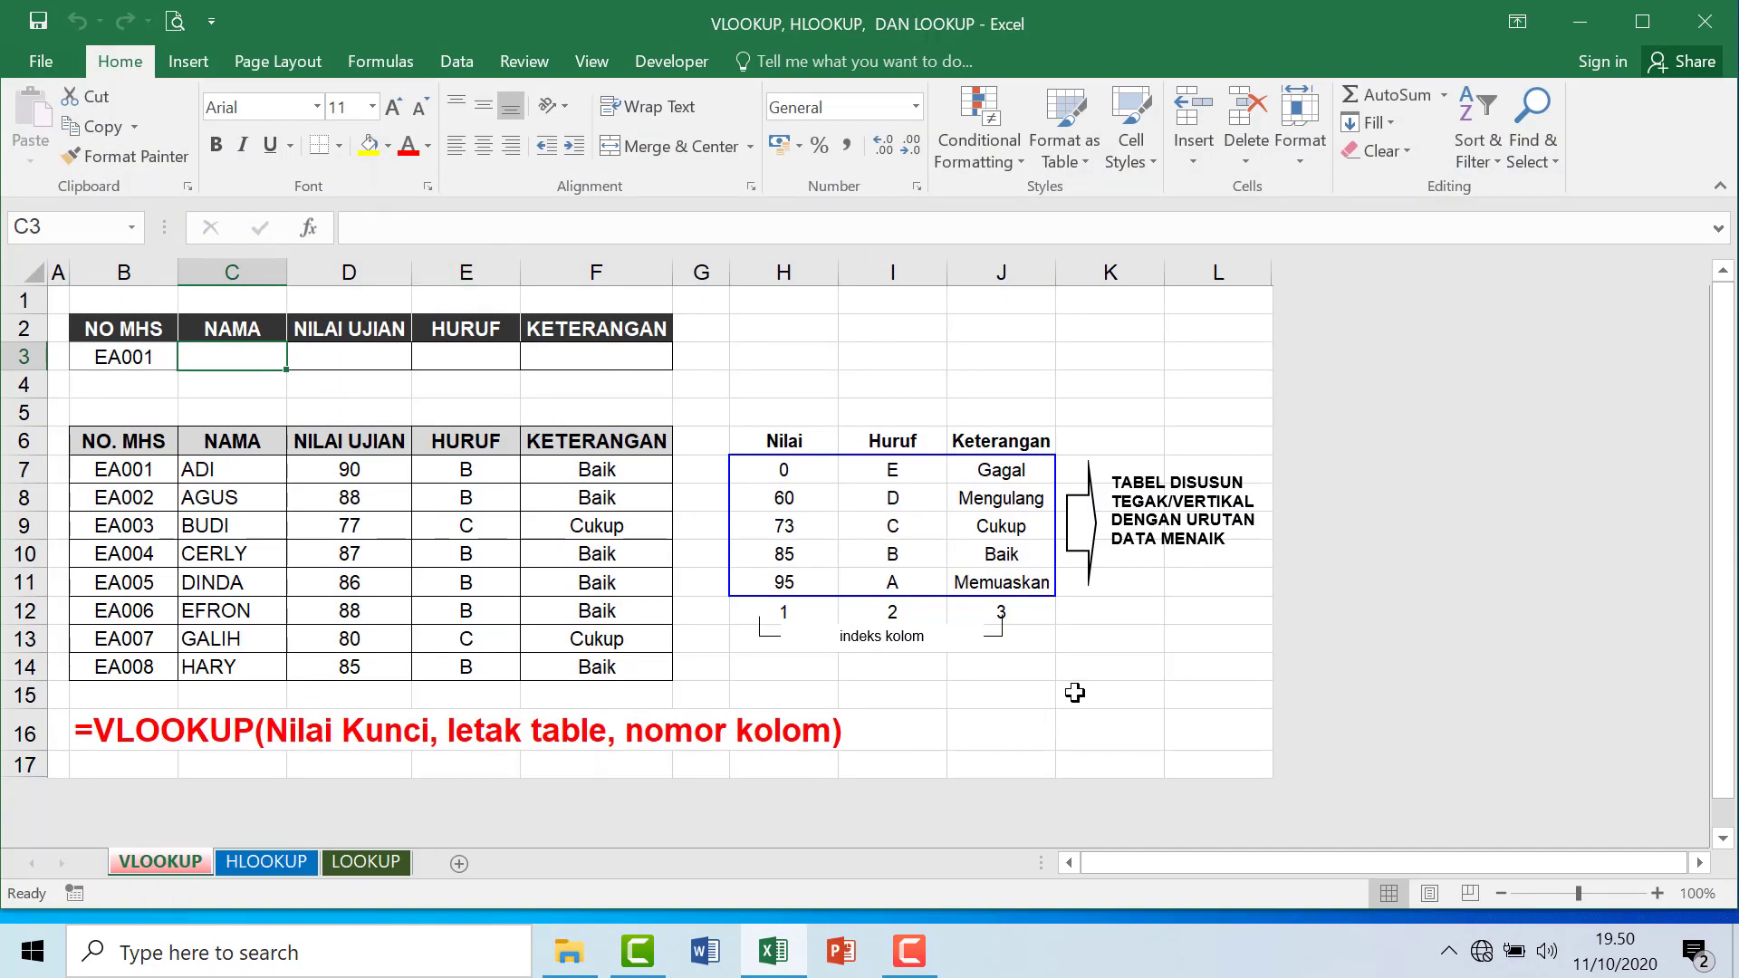
pyautogui.click(1179, 675)
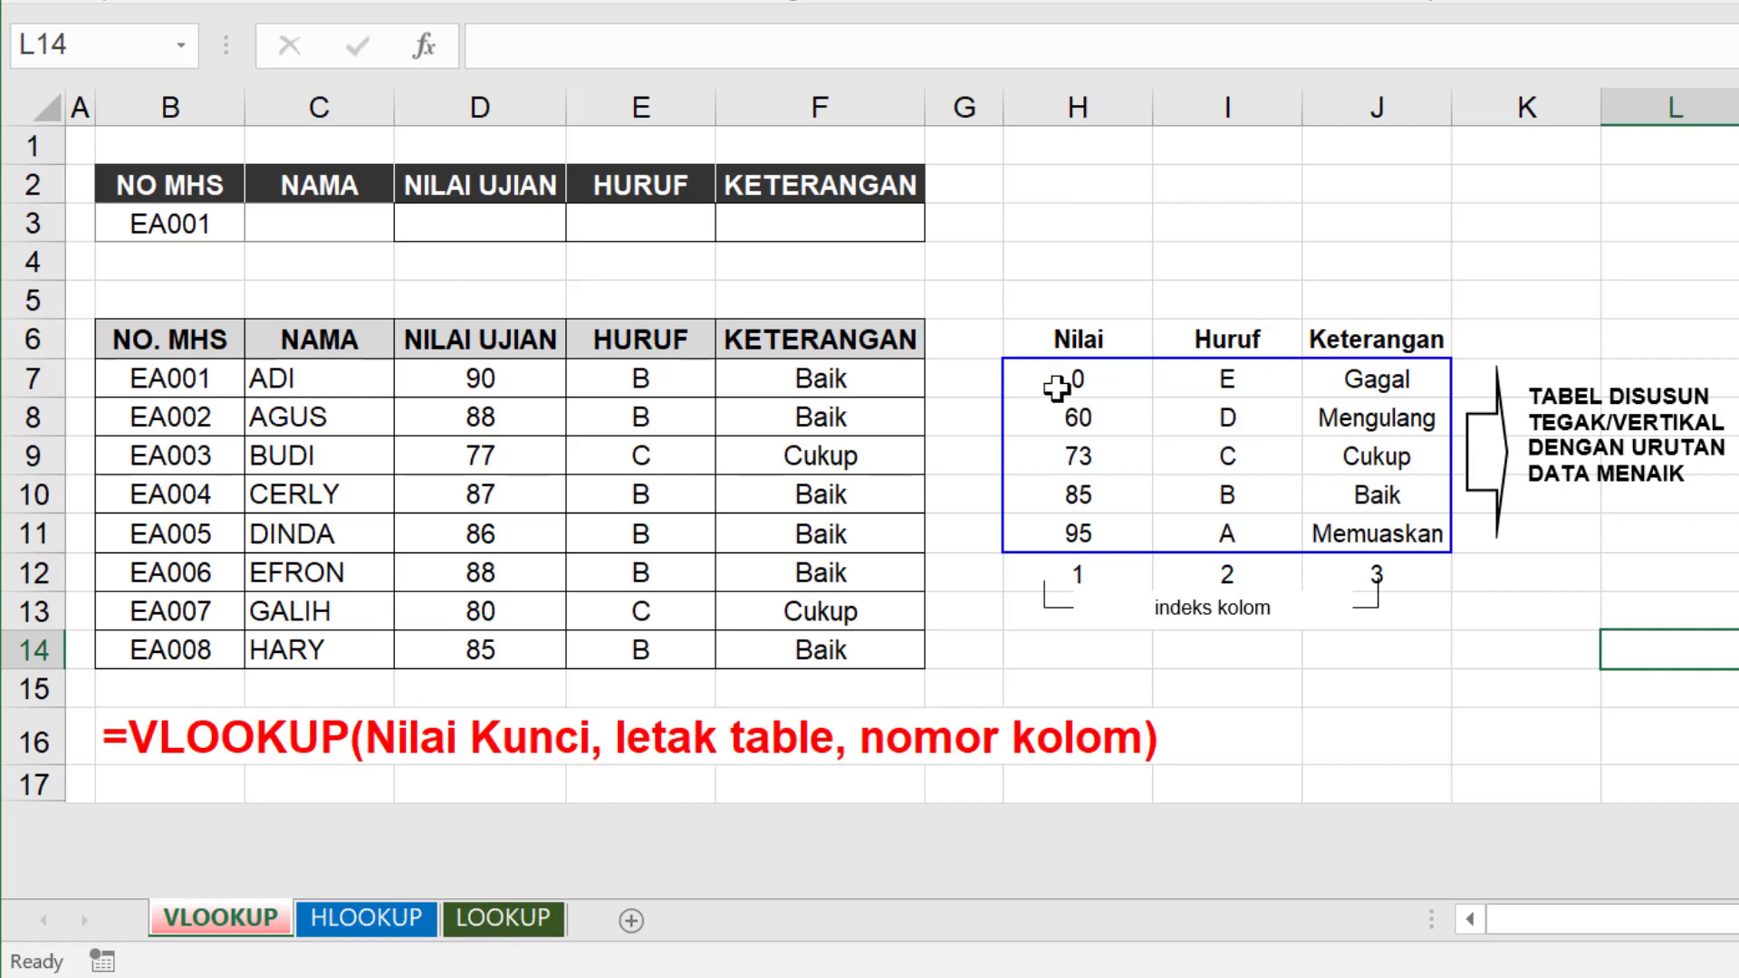
pyautogui.moveTo(1060, 382)
pyautogui.mouseDown()
pyautogui.moveTo(1331, 416)
pyautogui.moveTo(1359, 534)
pyautogui.mouseUp()
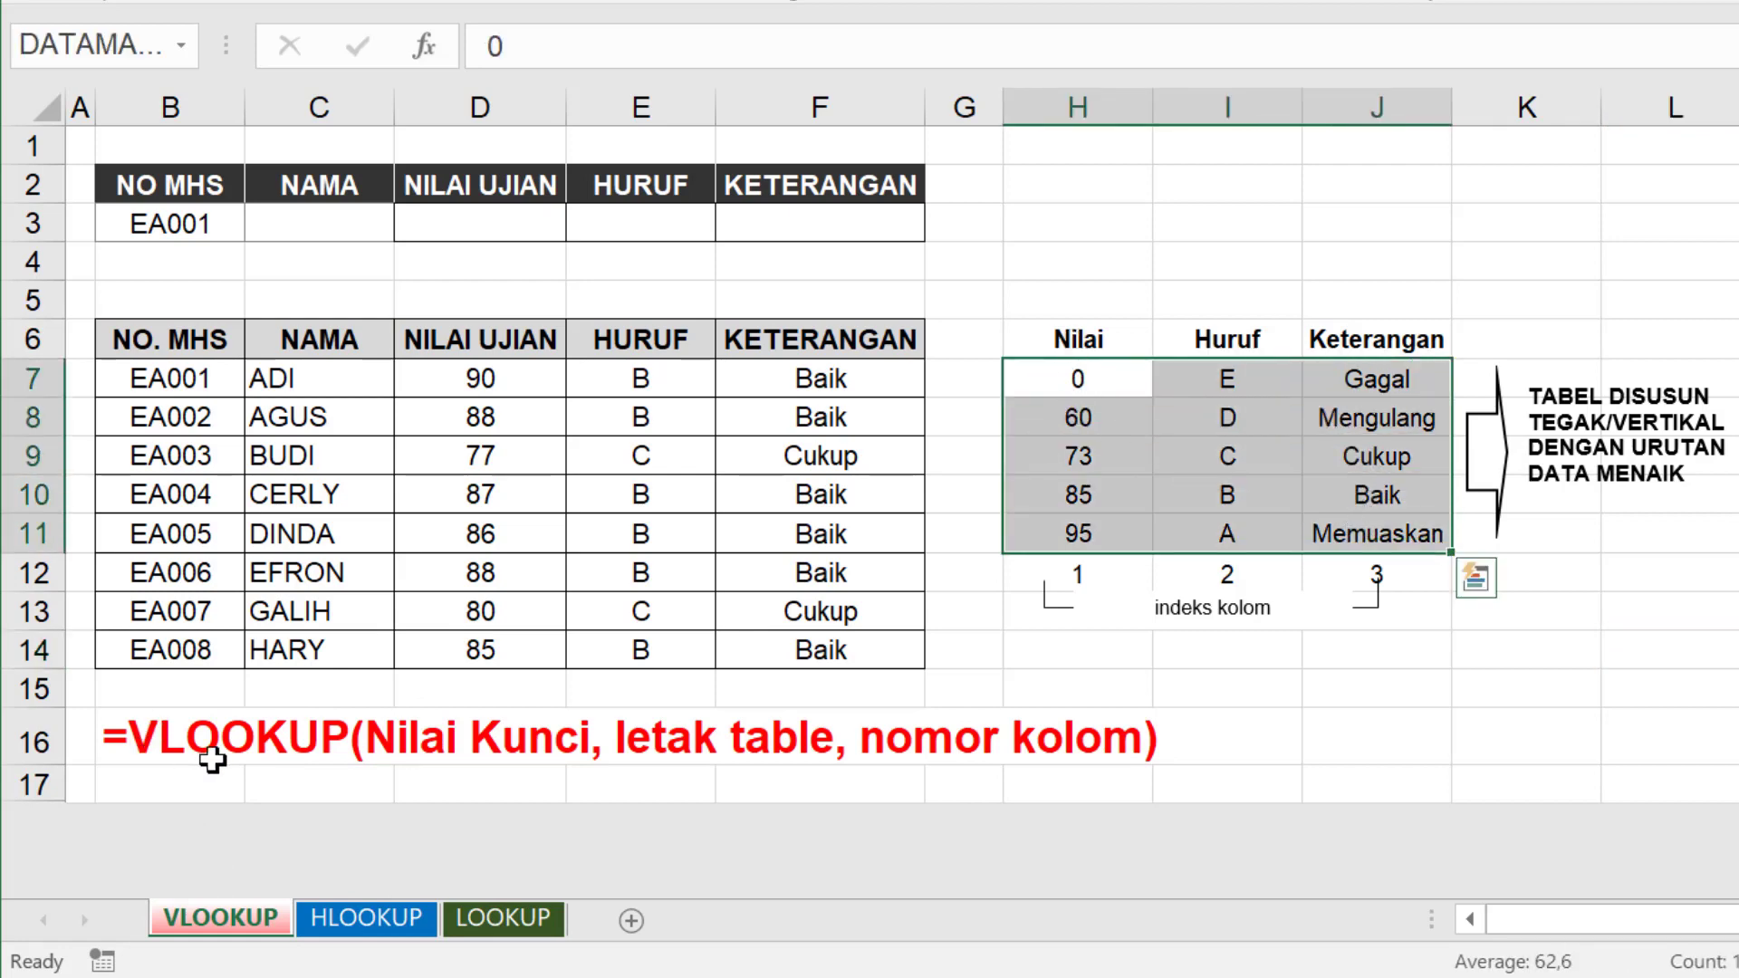
pyautogui.click(366, 918)
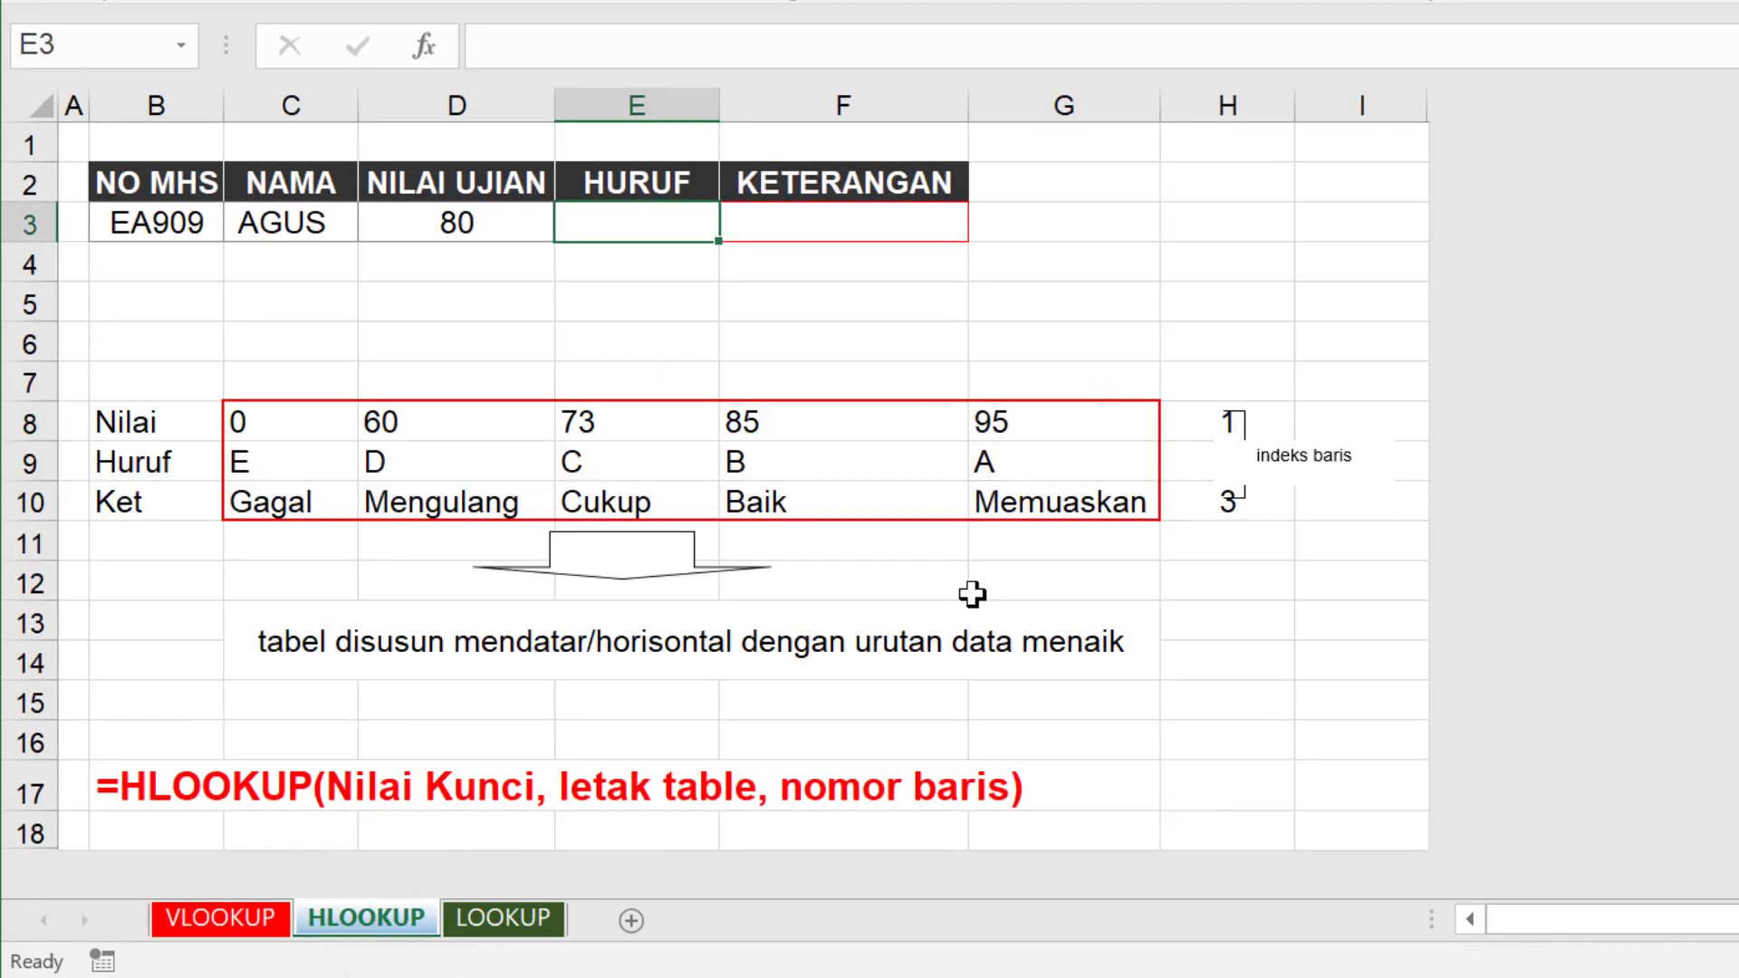
pyautogui.moveTo(263, 421)
pyautogui.mouseDown()
pyautogui.moveTo(997, 411)
pyautogui.moveTo(1002, 493)
pyautogui.mouseUp()
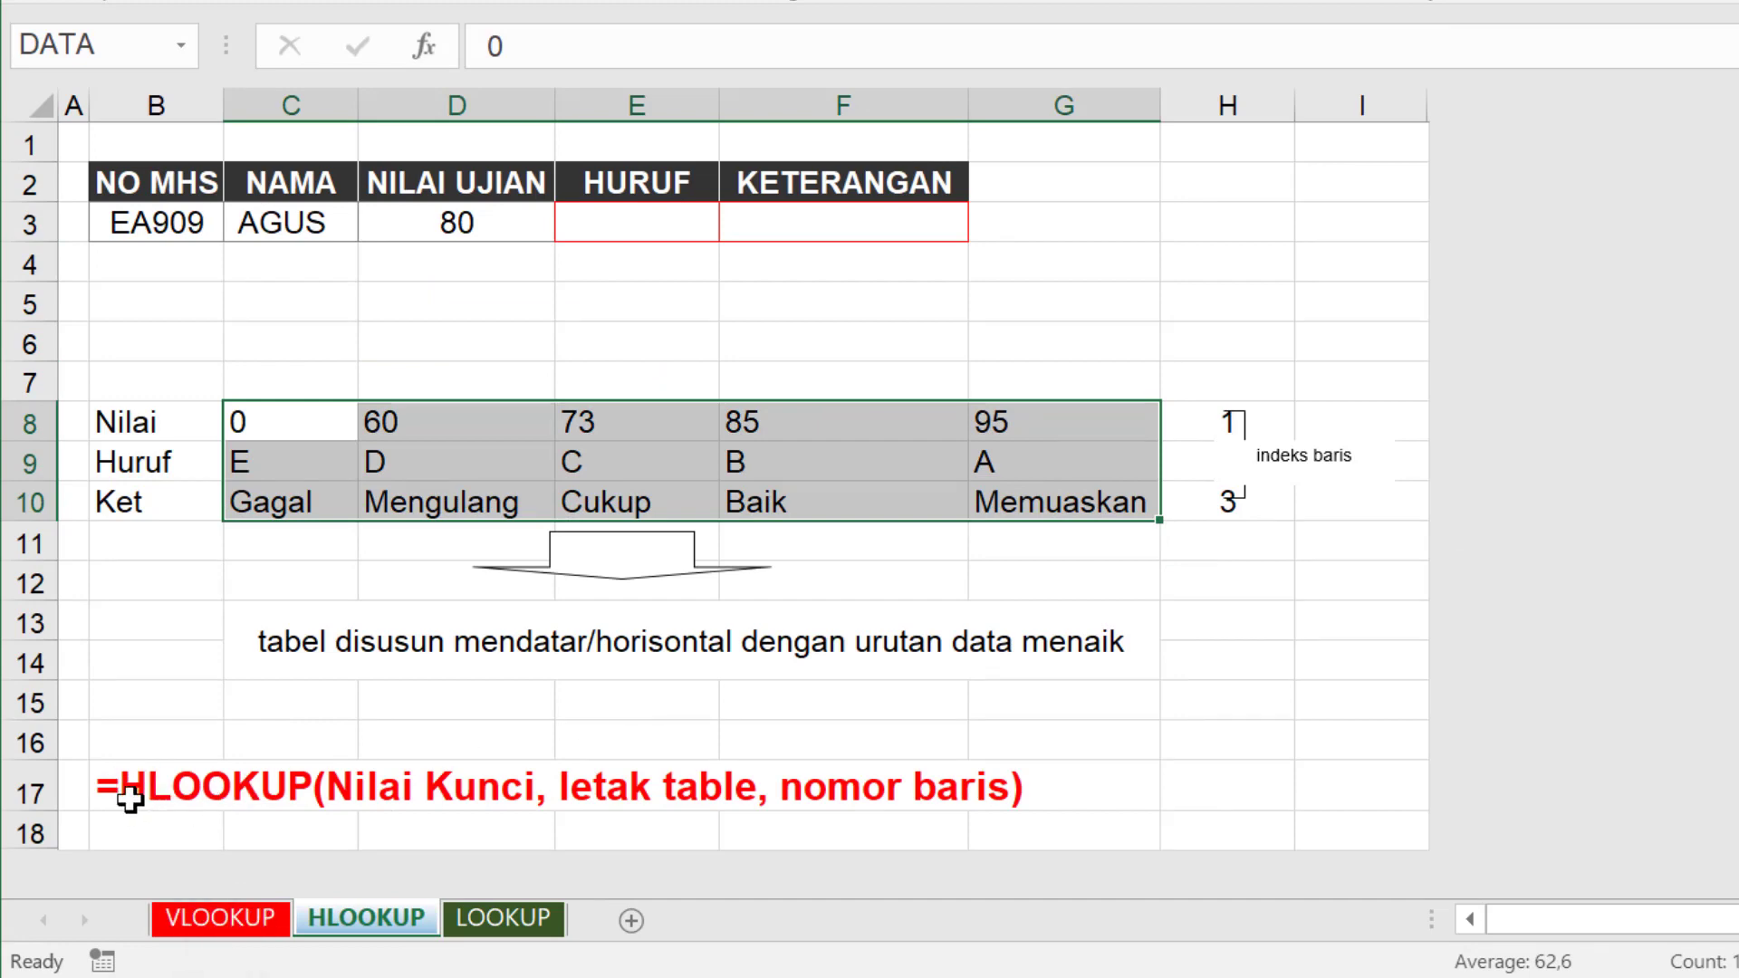
pyautogui.click(503, 917)
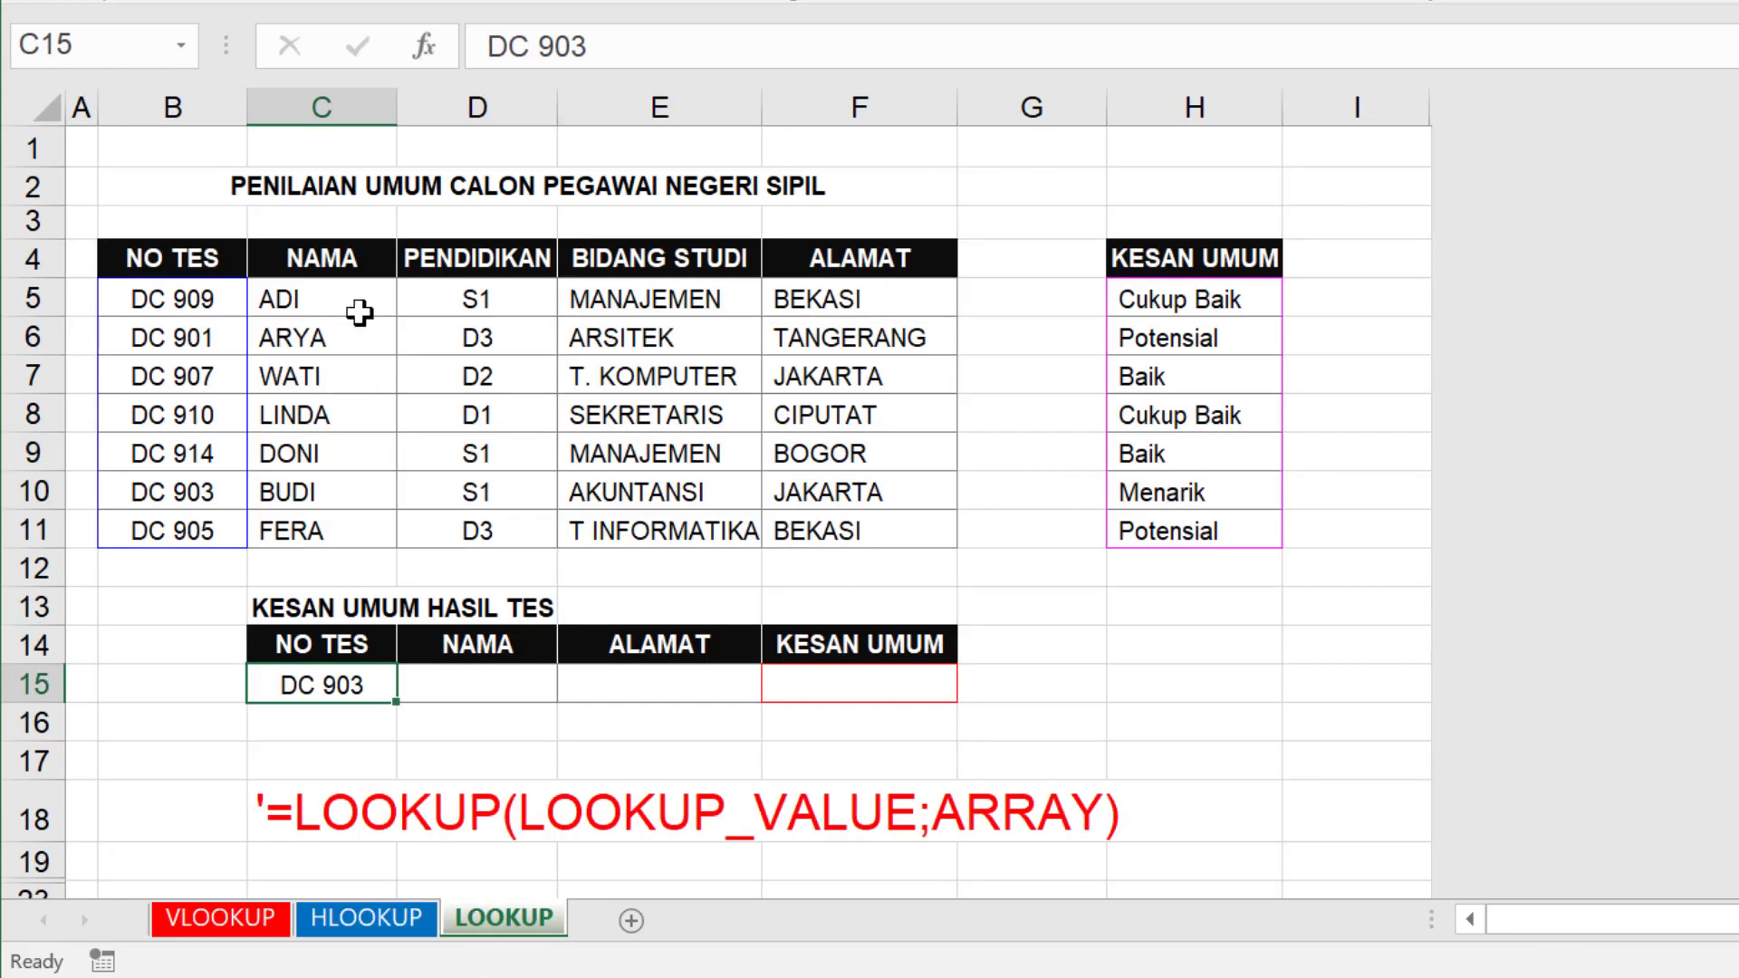
pyautogui.moveTo(217, 295); pyautogui.dragTo(893, 521)
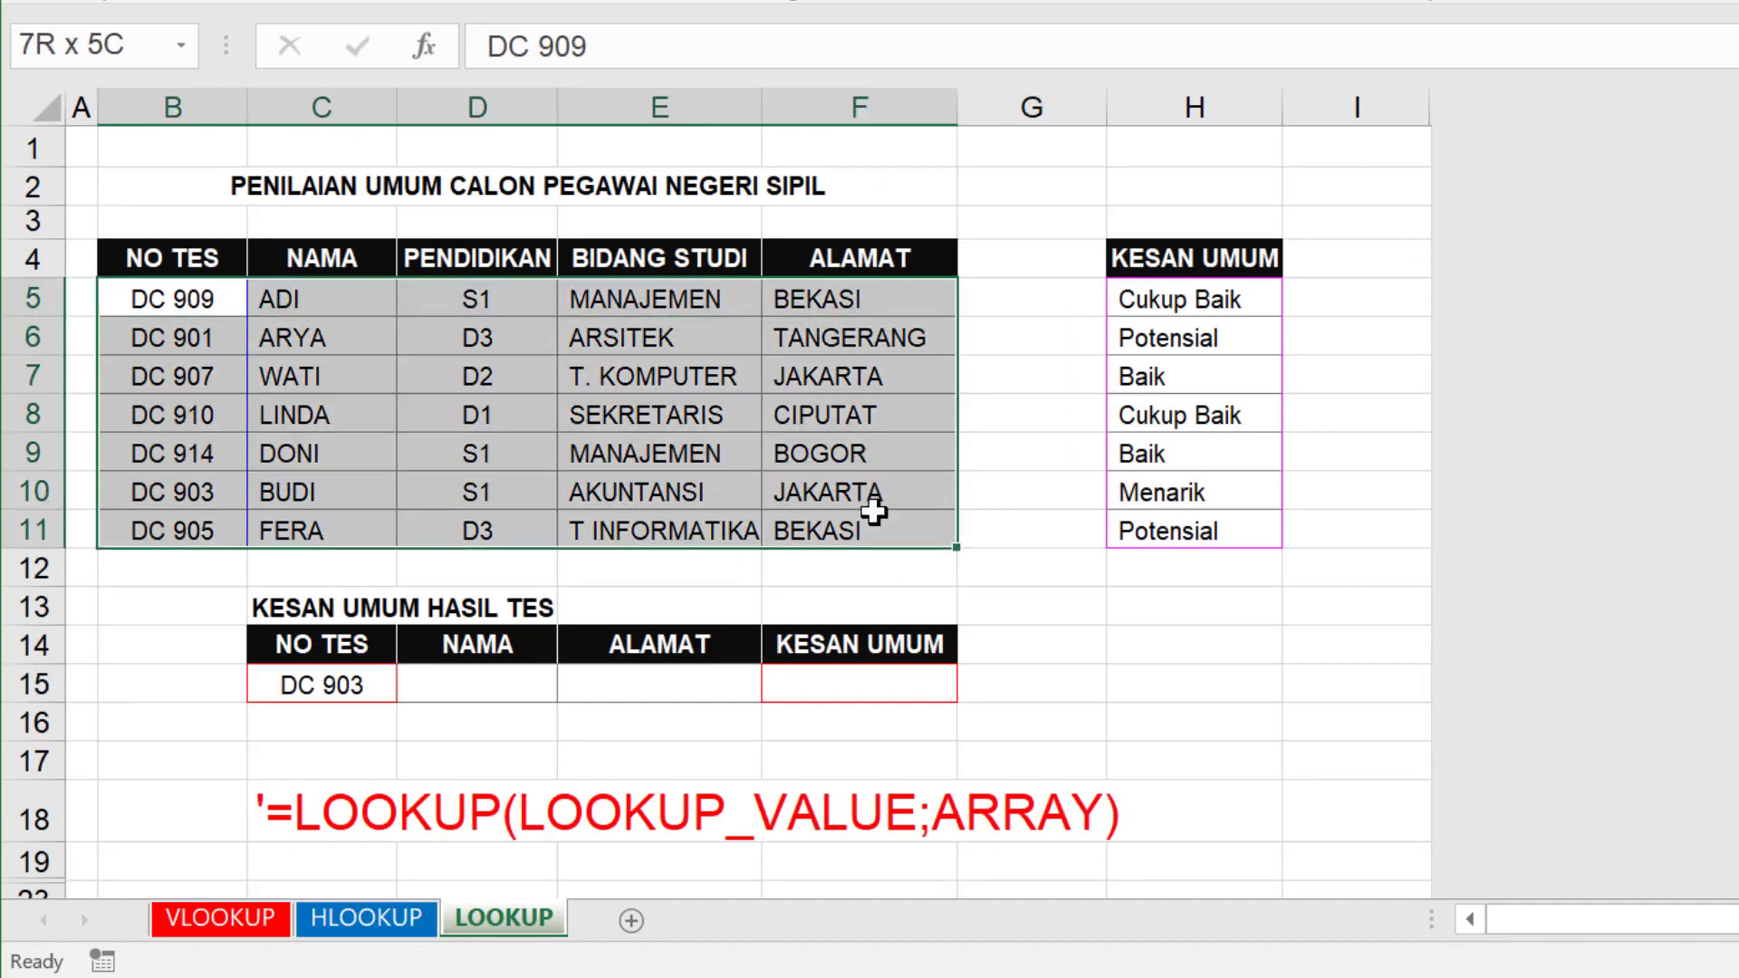
pyautogui.moveTo(1204, 279); pyautogui.dragTo(1196, 530)
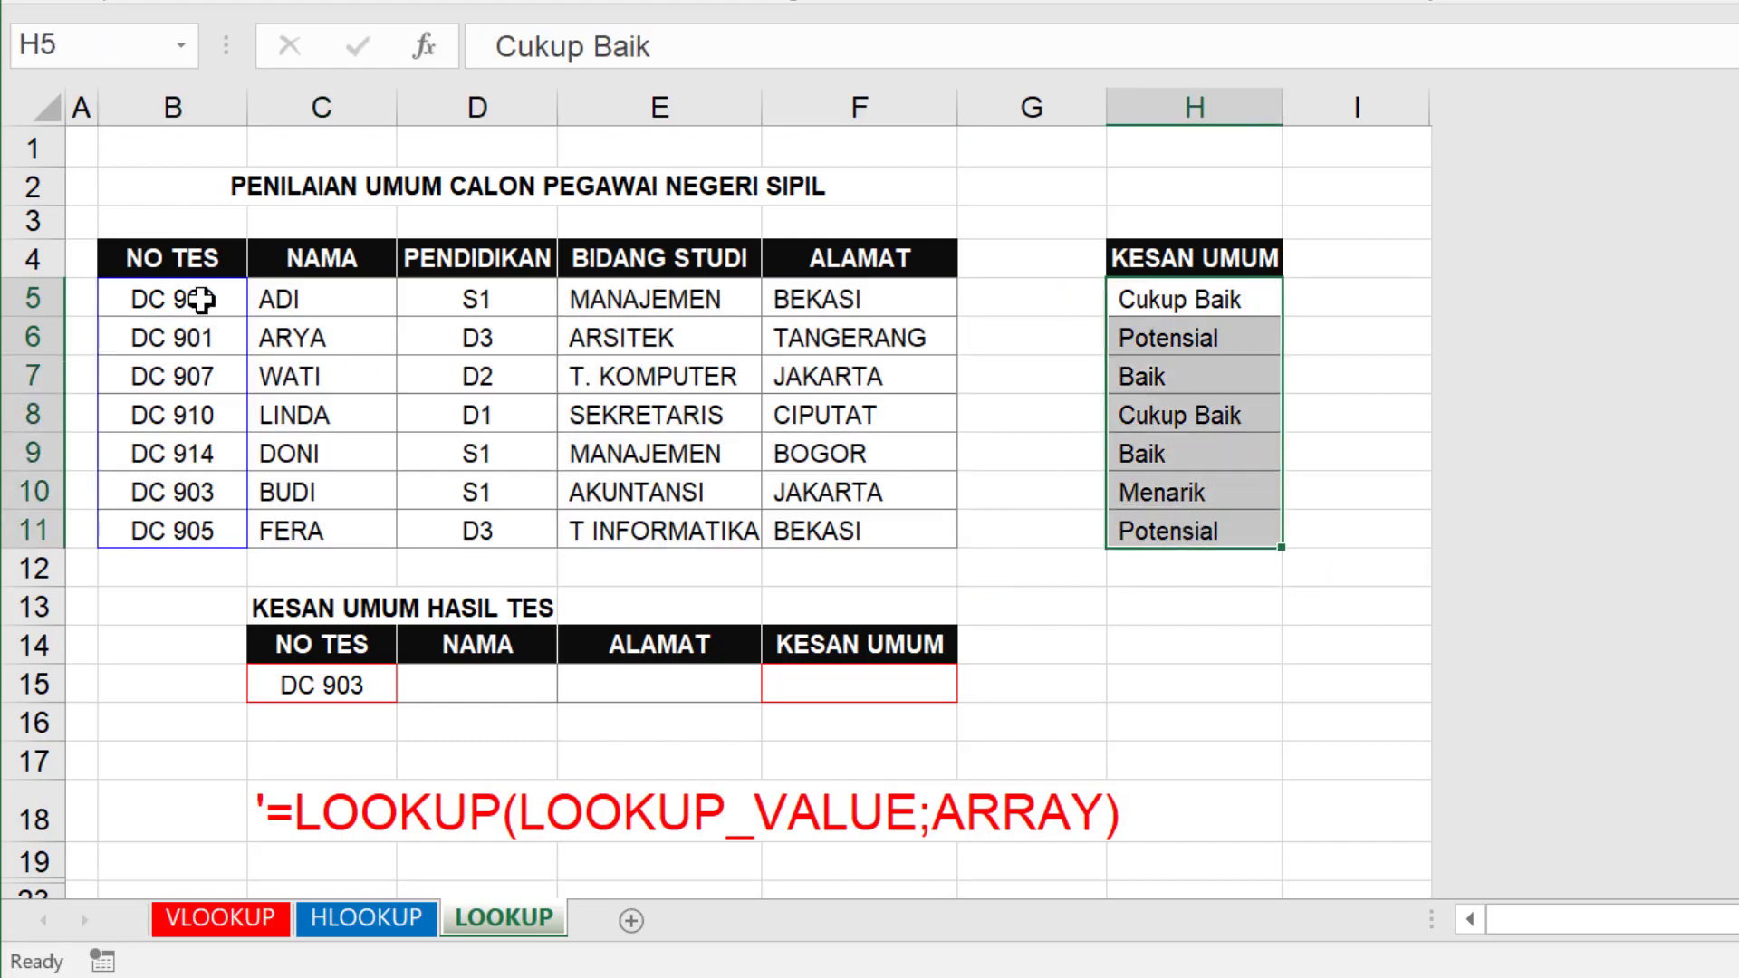
pyautogui.moveTo(194, 299)
pyautogui.mouseDown()
pyautogui.moveTo(892, 403)
pyautogui.moveTo(897, 494)
pyautogui.mouseUp()
pyautogui.click(221, 917)
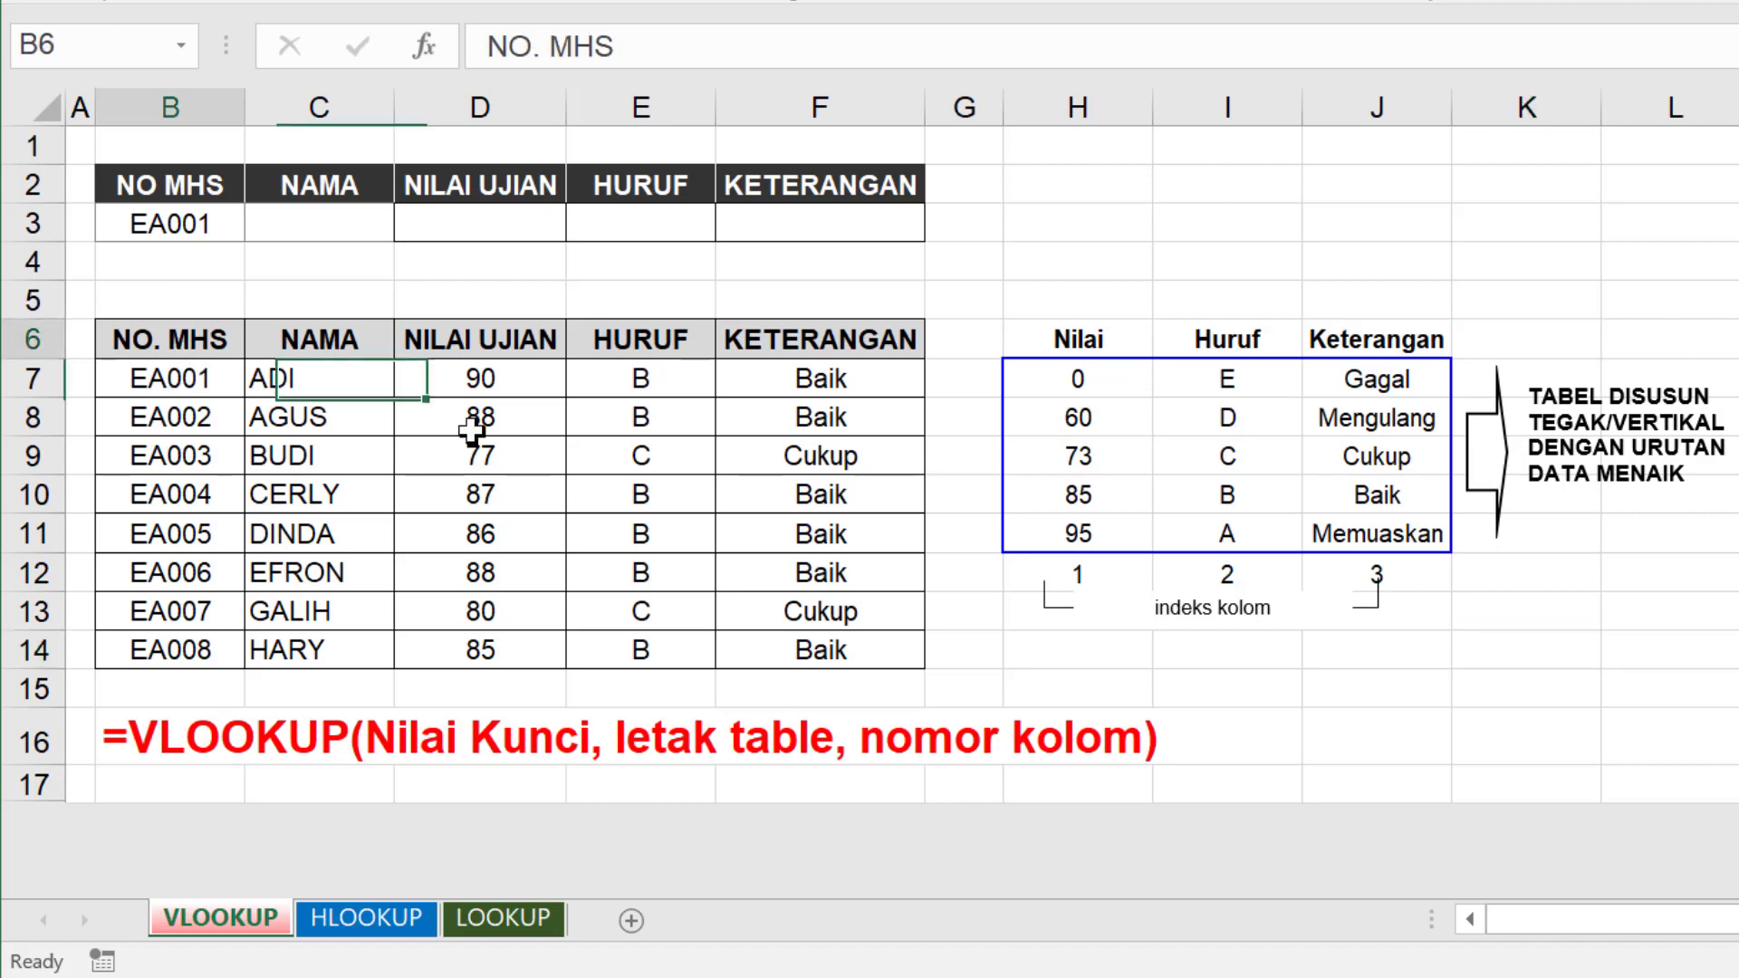
# - Clear the HURUF and KETERANGAN values from the student score table
pyautogui.moveTo(187, 367); pyautogui.dragTo(820, 649)
pyautogui.moveTo(1078, 379)
pyautogui.mouseDown()
pyautogui.moveTo(1282, 410)
pyautogui.moveTo(1418, 533)
pyautogui.mouseUp()
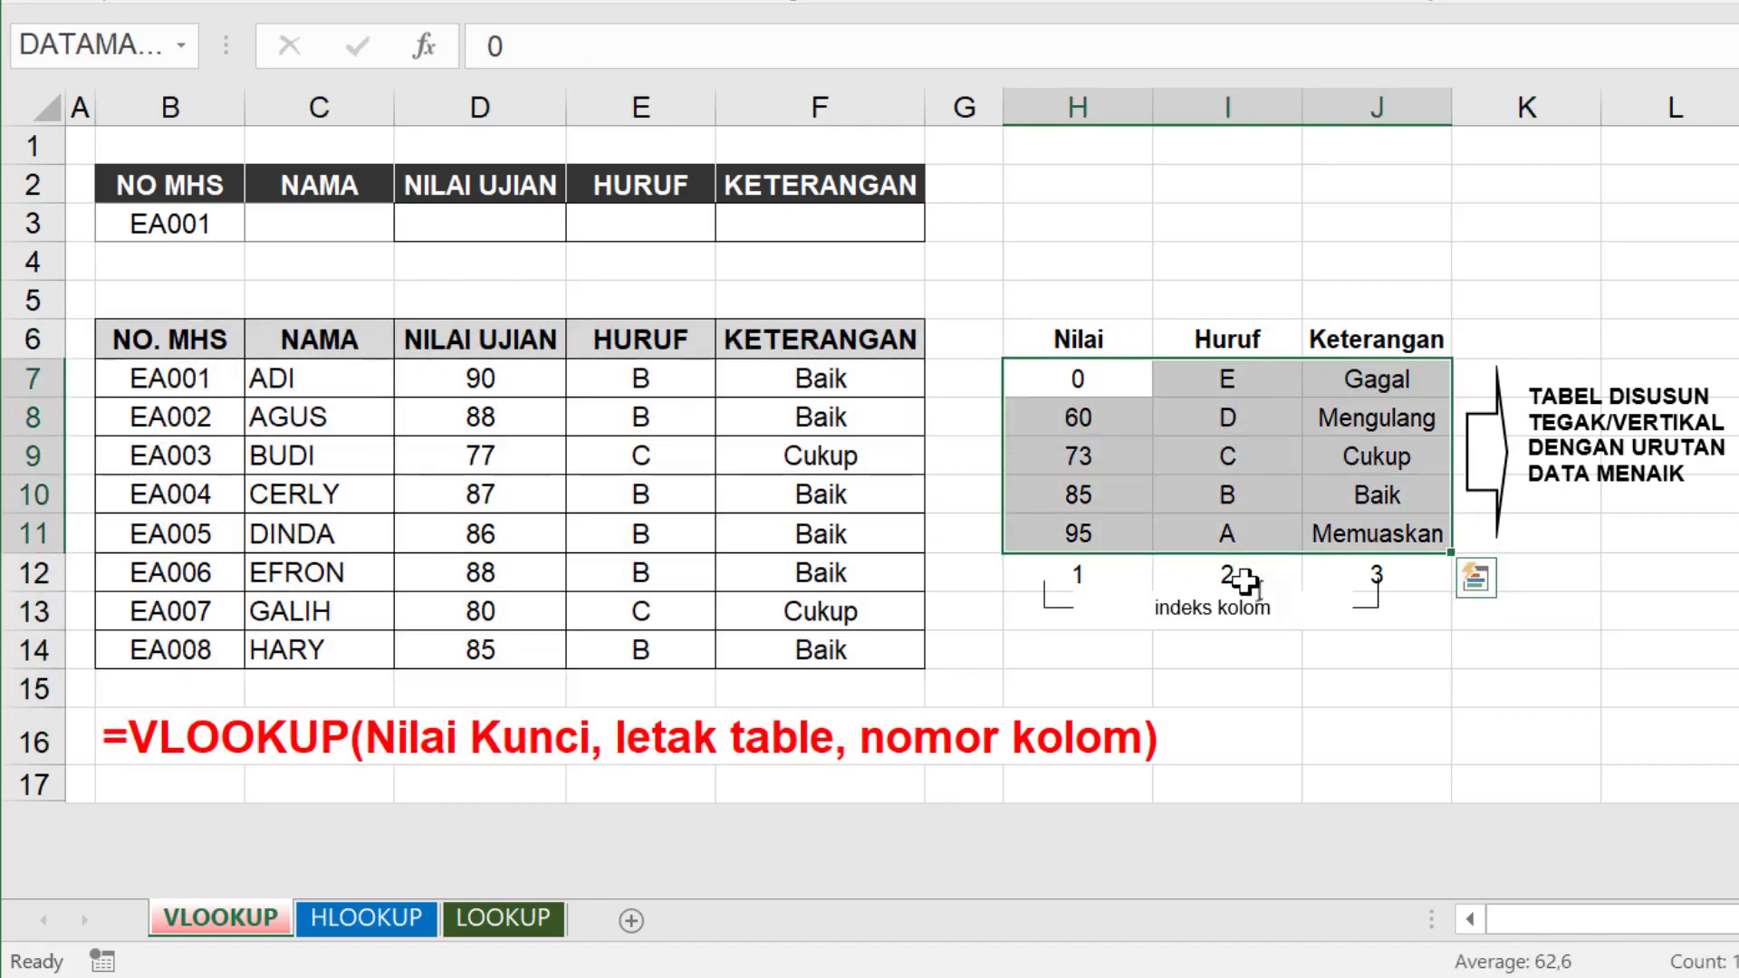
pyautogui.moveTo(507, 398); pyautogui.dragTo(504, 497)
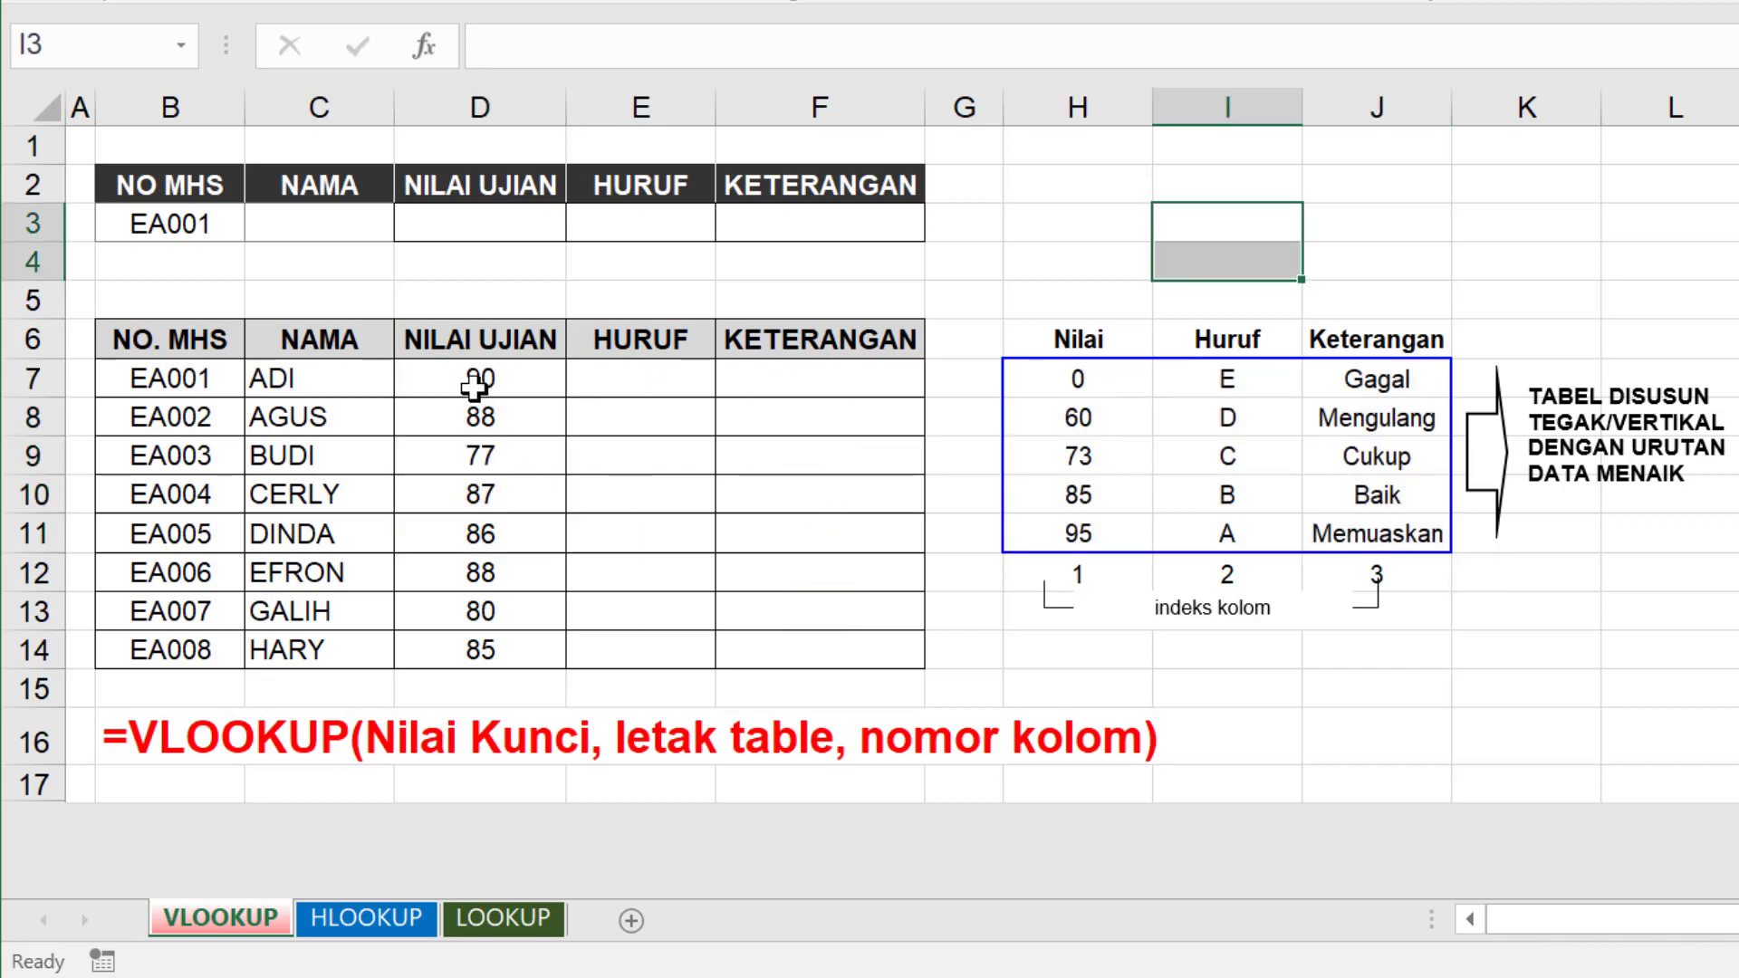
pyautogui.moveTo(172, 224); pyautogui.dragTo(815, 225)
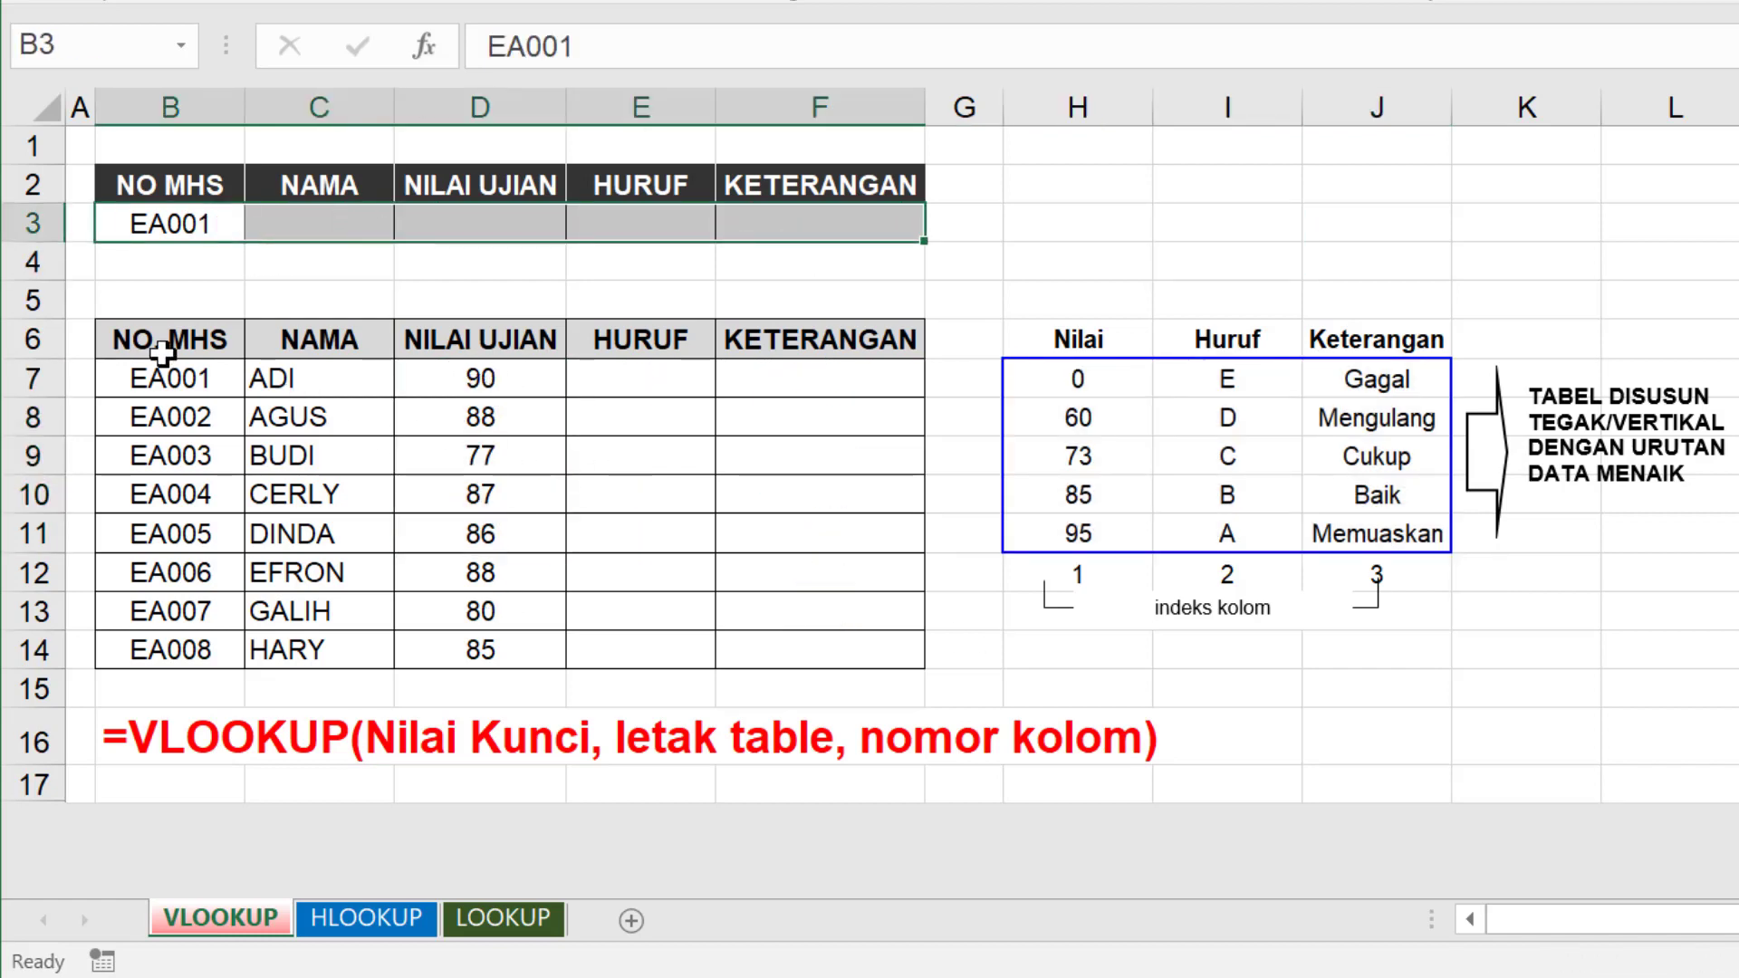
pyautogui.moveTo(162, 408)
pyautogui.mouseDown()
pyautogui.moveTo(371, 418)
pyautogui.moveTo(827, 668)
pyautogui.moveTo(822, 653)
pyautogui.mouseUp()
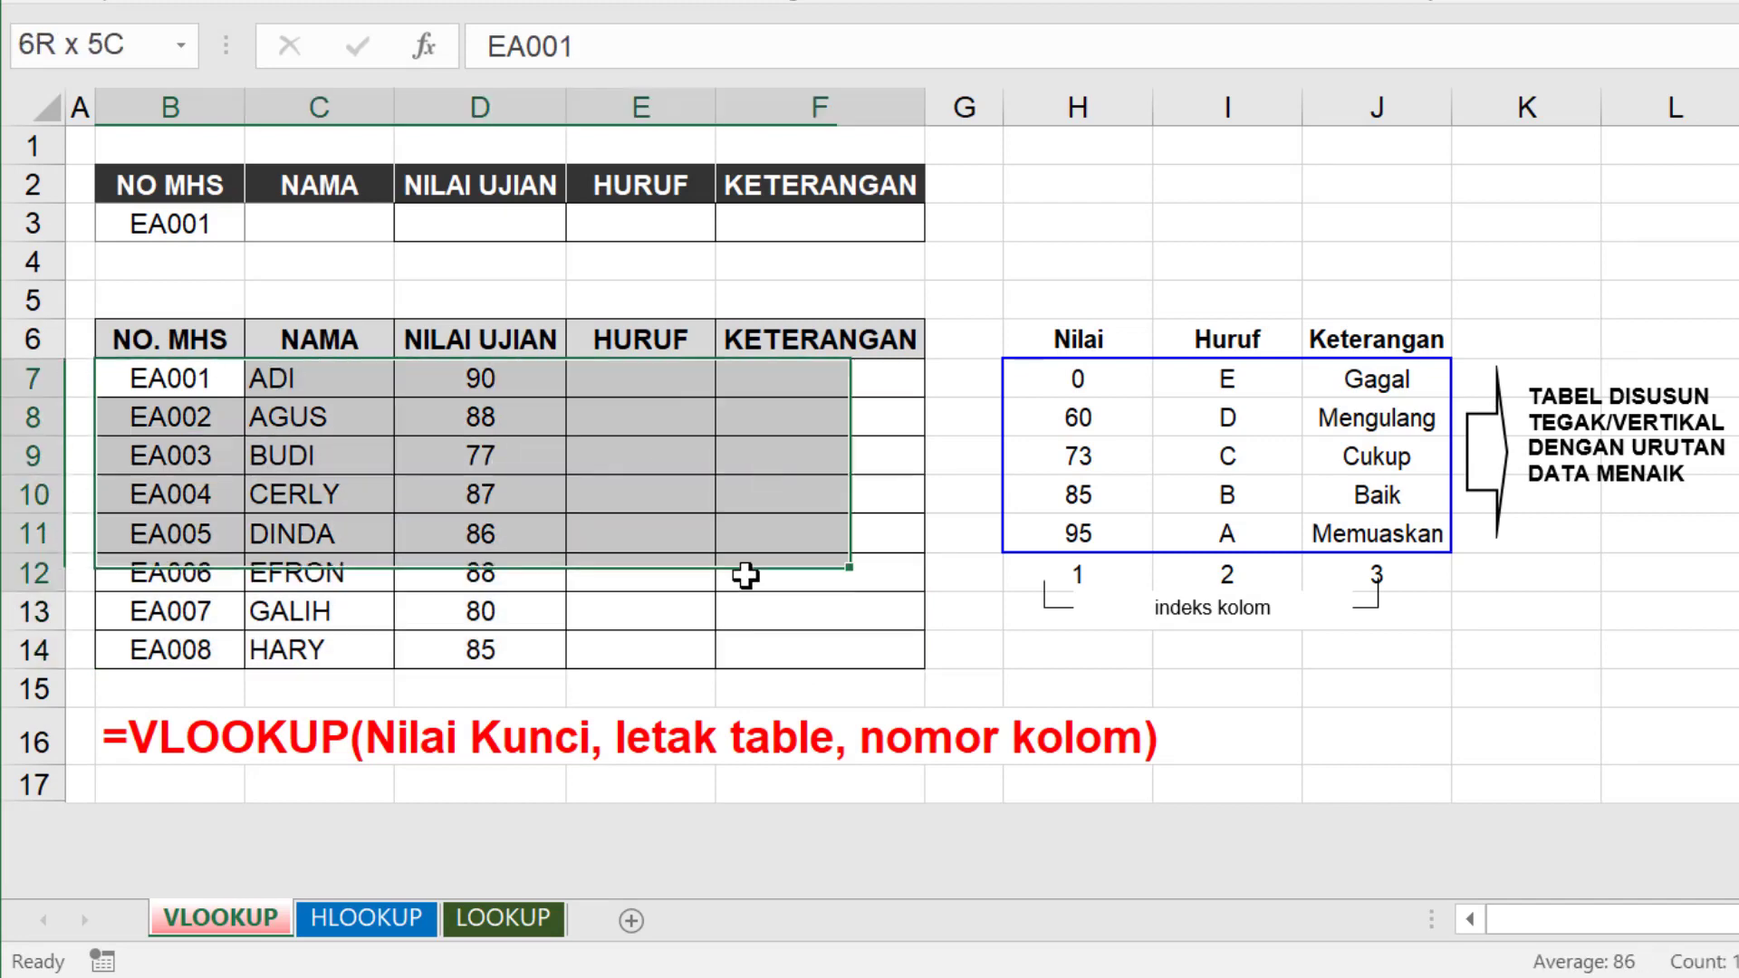
pyautogui.moveTo(167, 379); pyautogui.dragTo(789, 645)
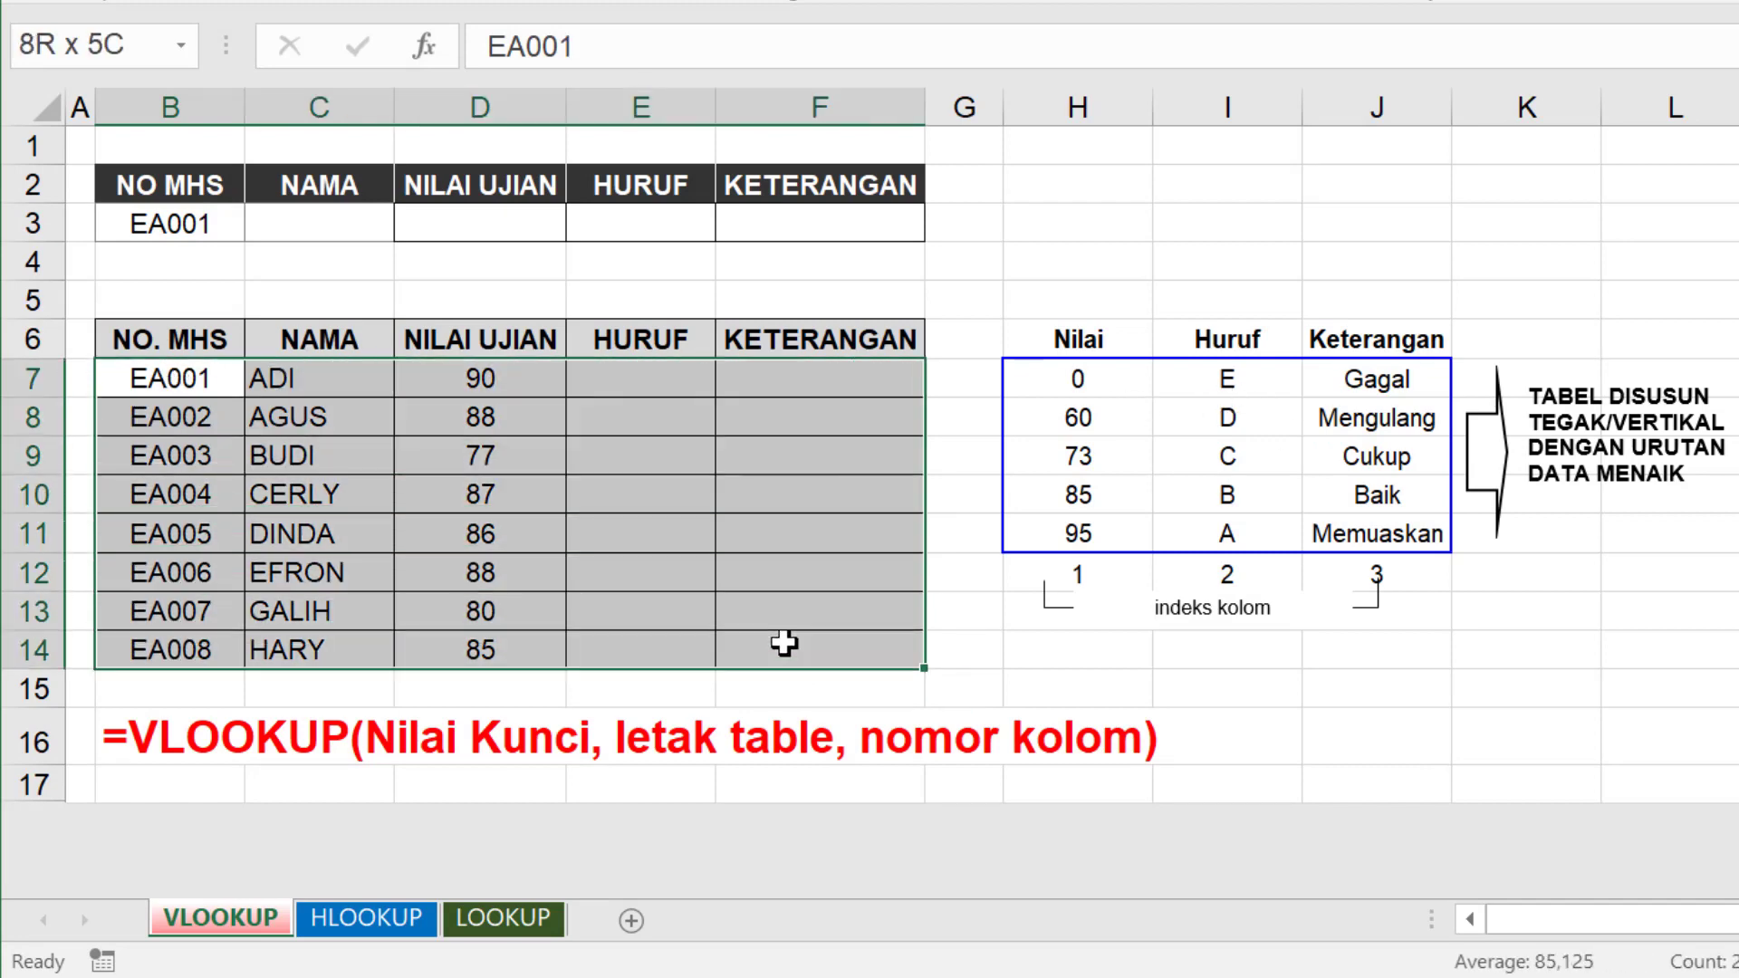
pyautogui.moveTo(1080, 384); pyautogui.dragTo(1377, 535)
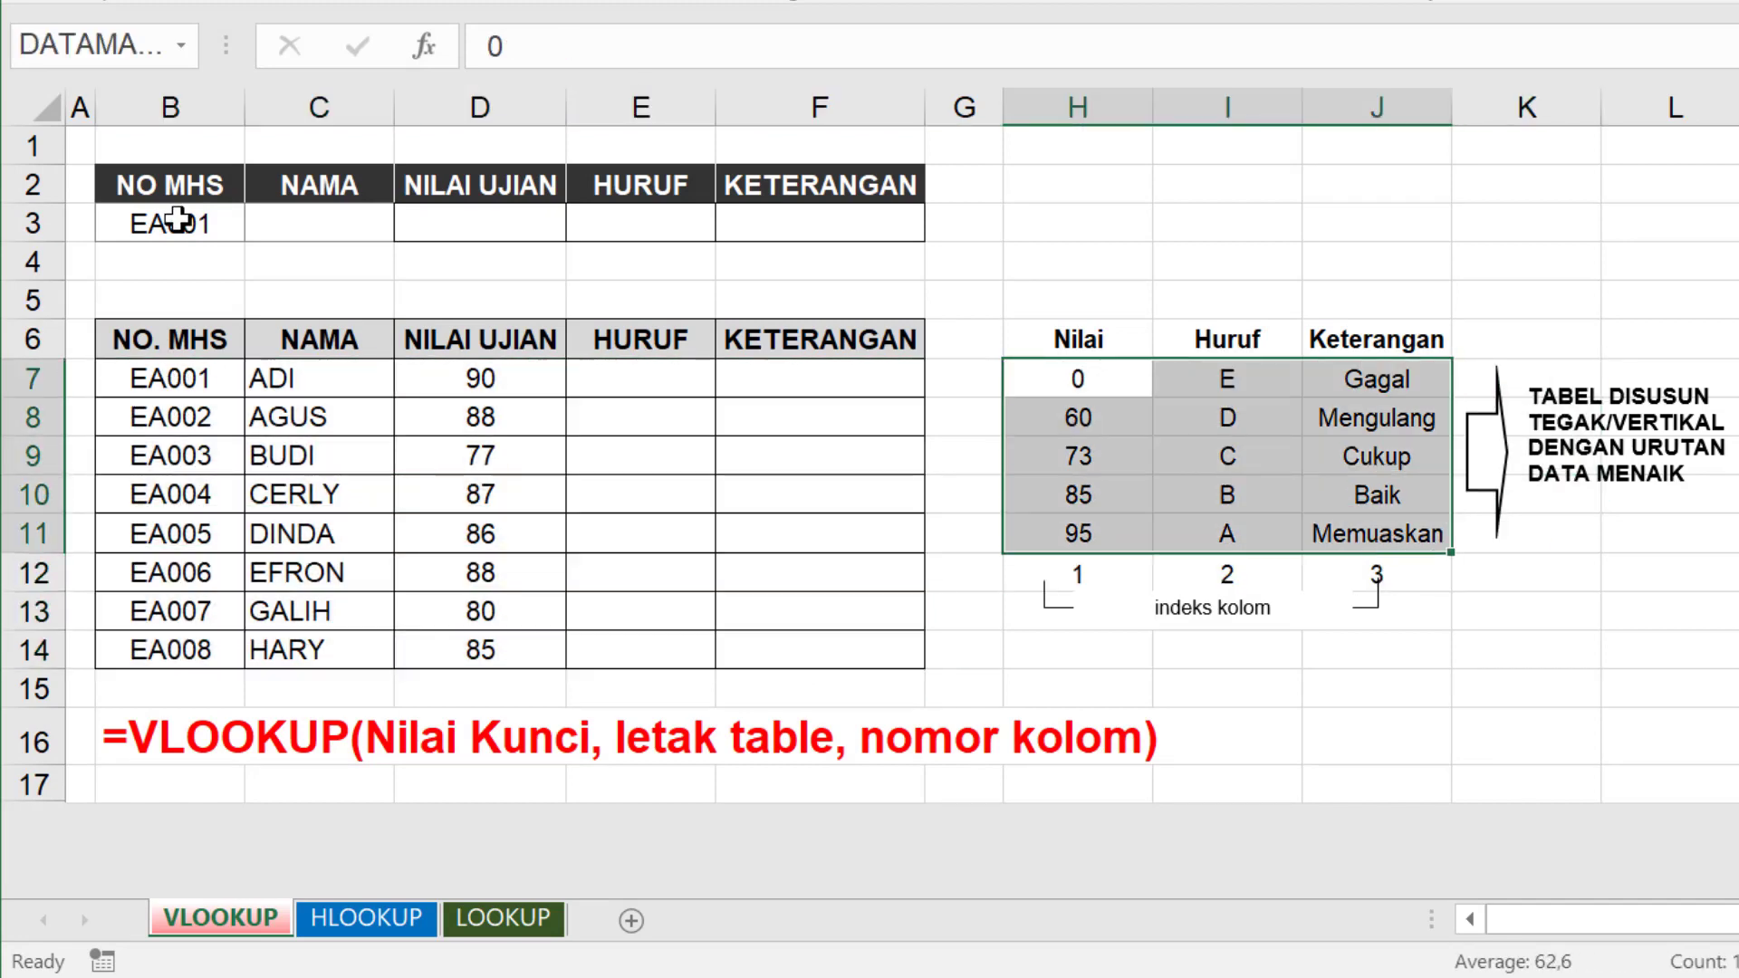
pyautogui.moveTo(167, 224); pyautogui.dragTo(741, 255)
pyautogui.moveTo(167, 379); pyautogui.dragTo(820, 650)
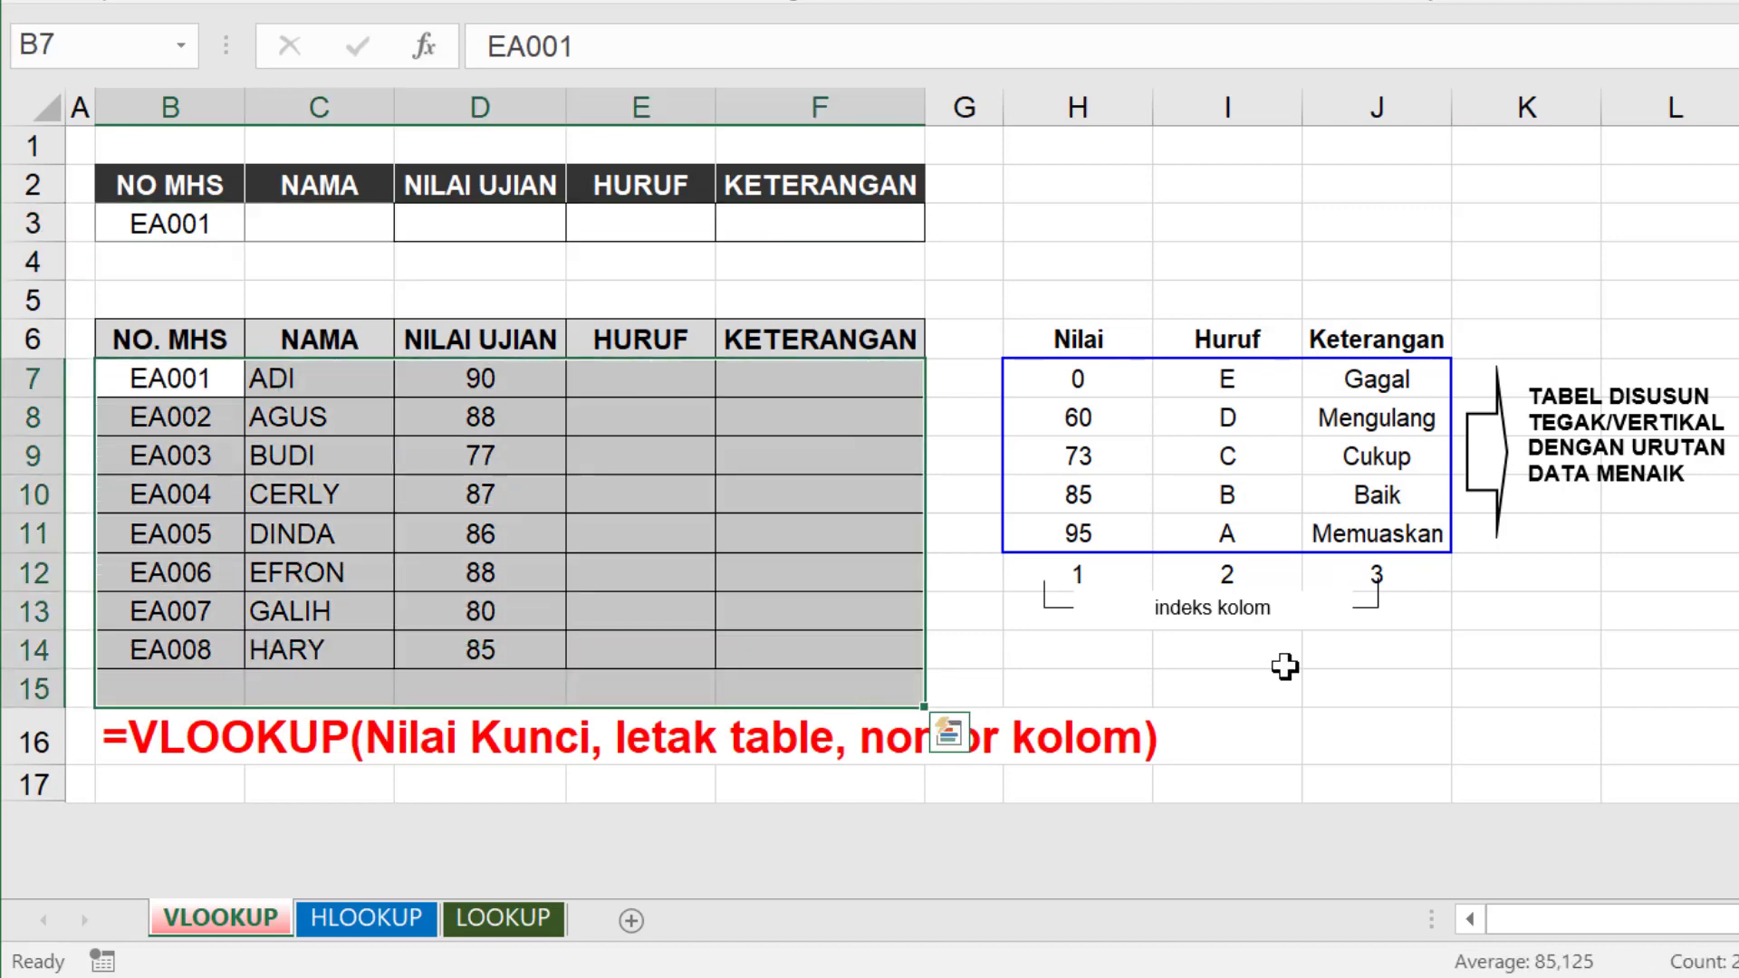
pyautogui.click(1359, 689)
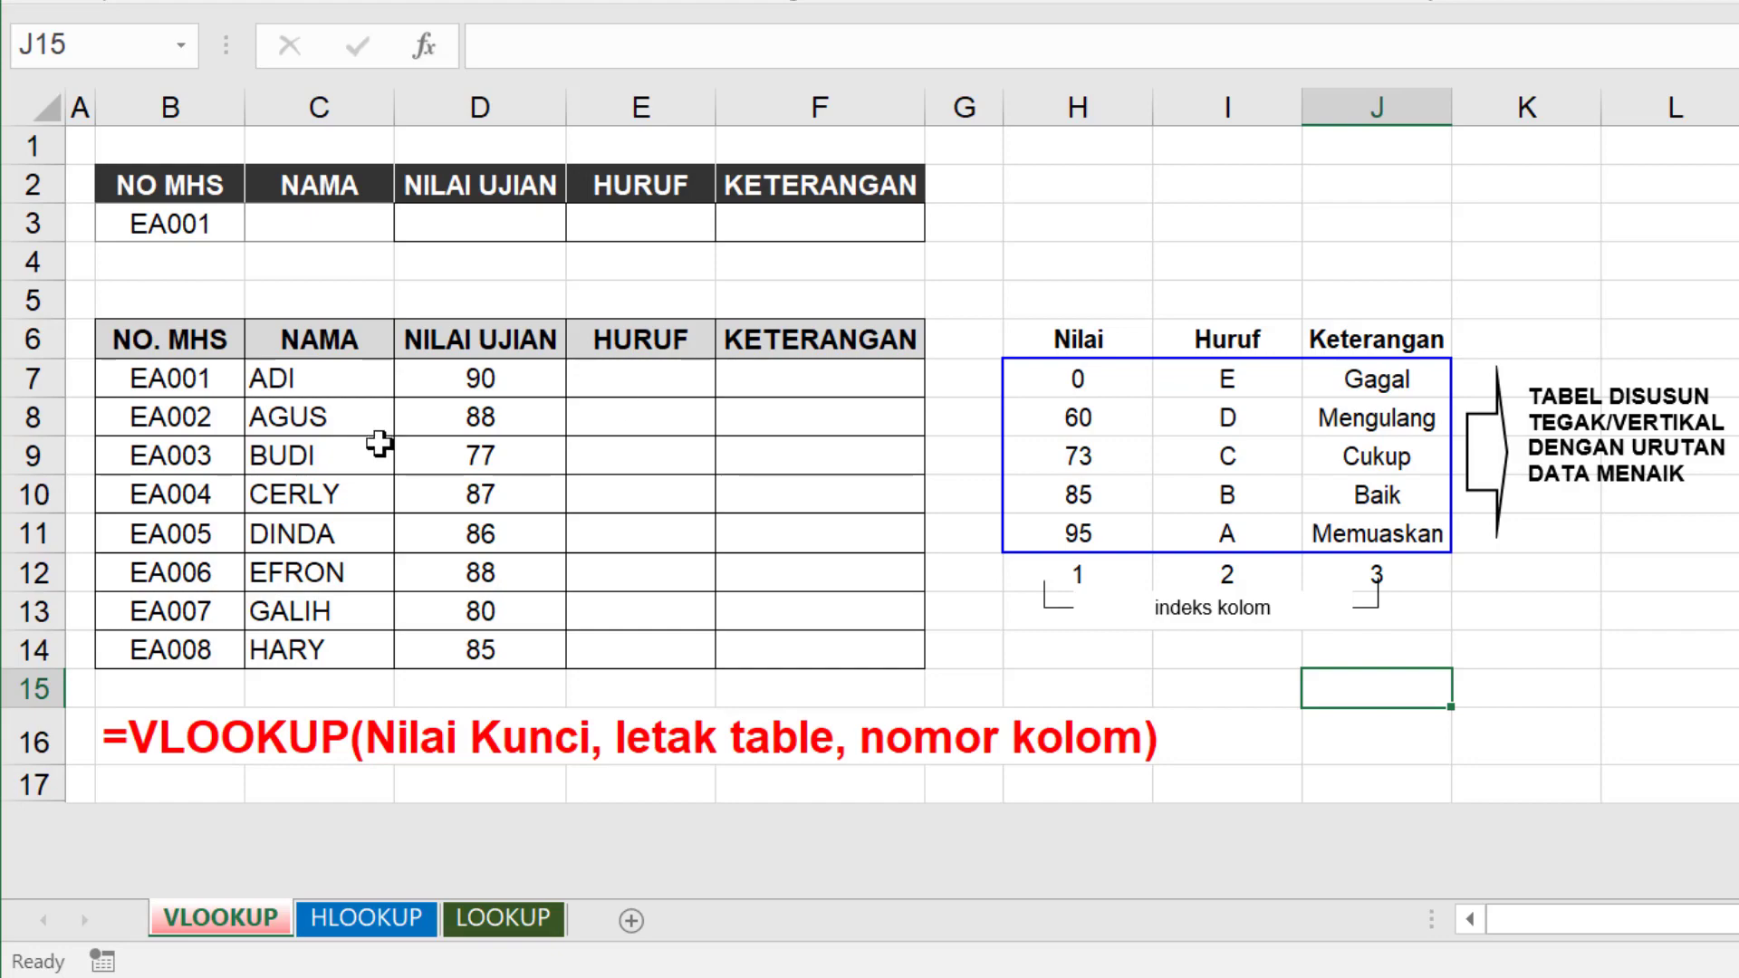
# - Review the emptied student table B7:F14, ending on cell E7
pyautogui.click(647, 373)
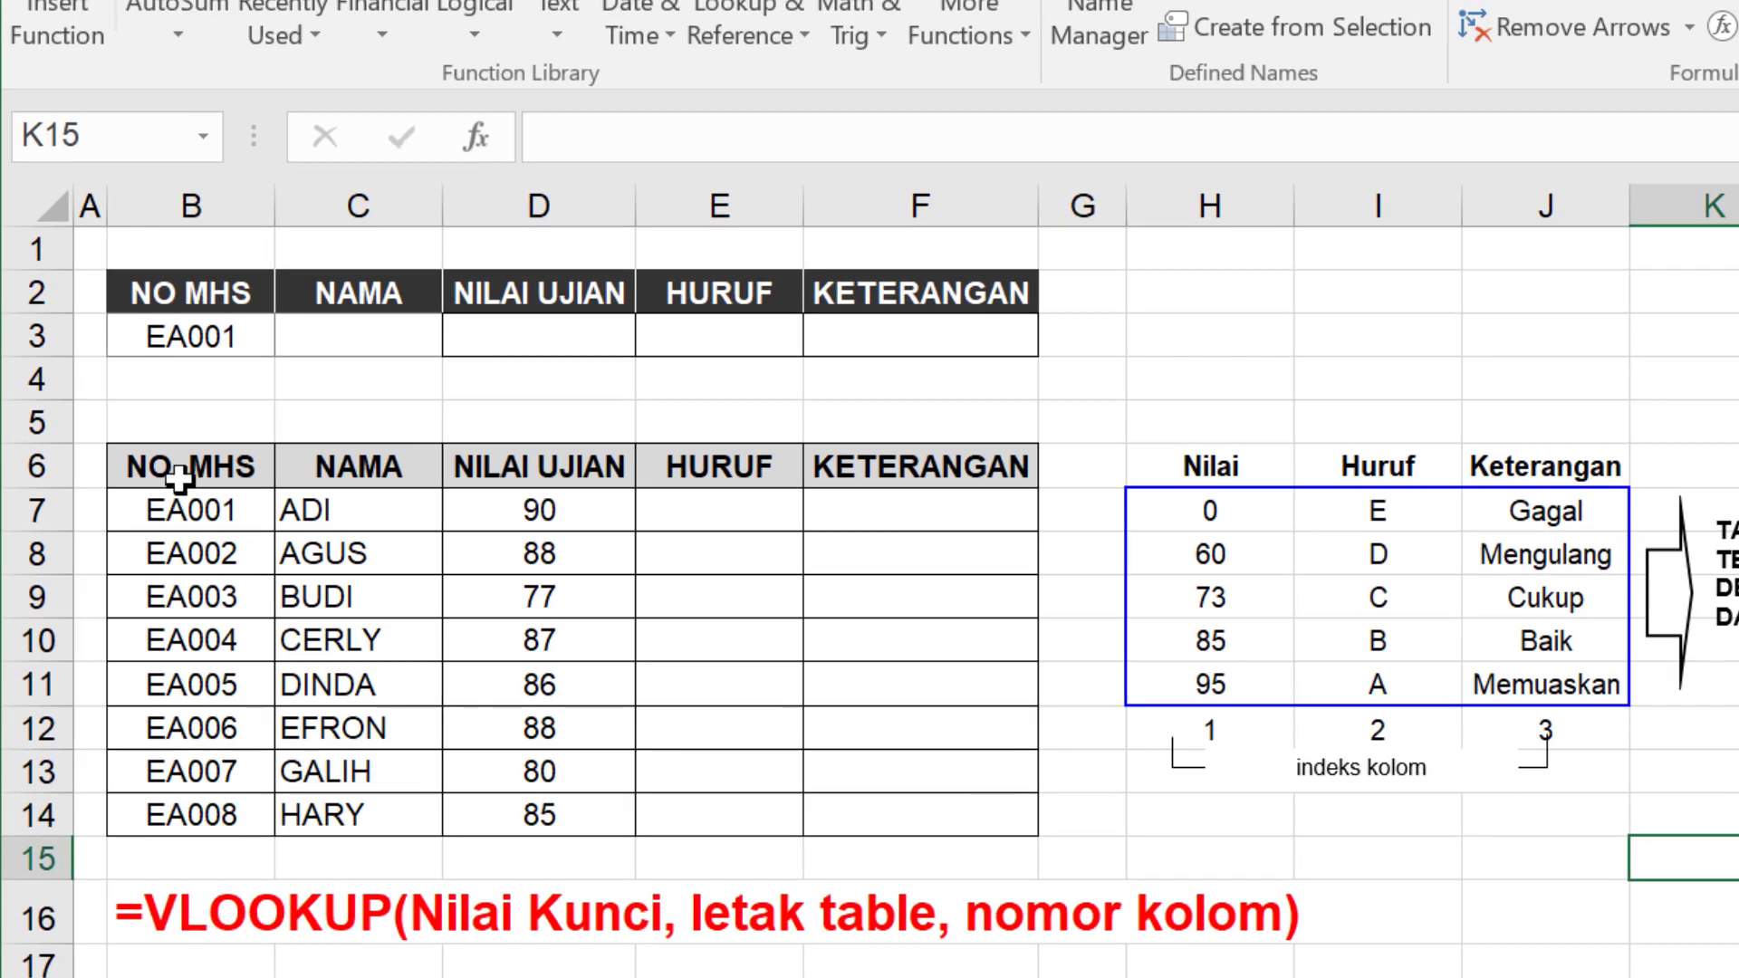
pyautogui.moveTo(172, 518); pyautogui.dragTo(815, 787)
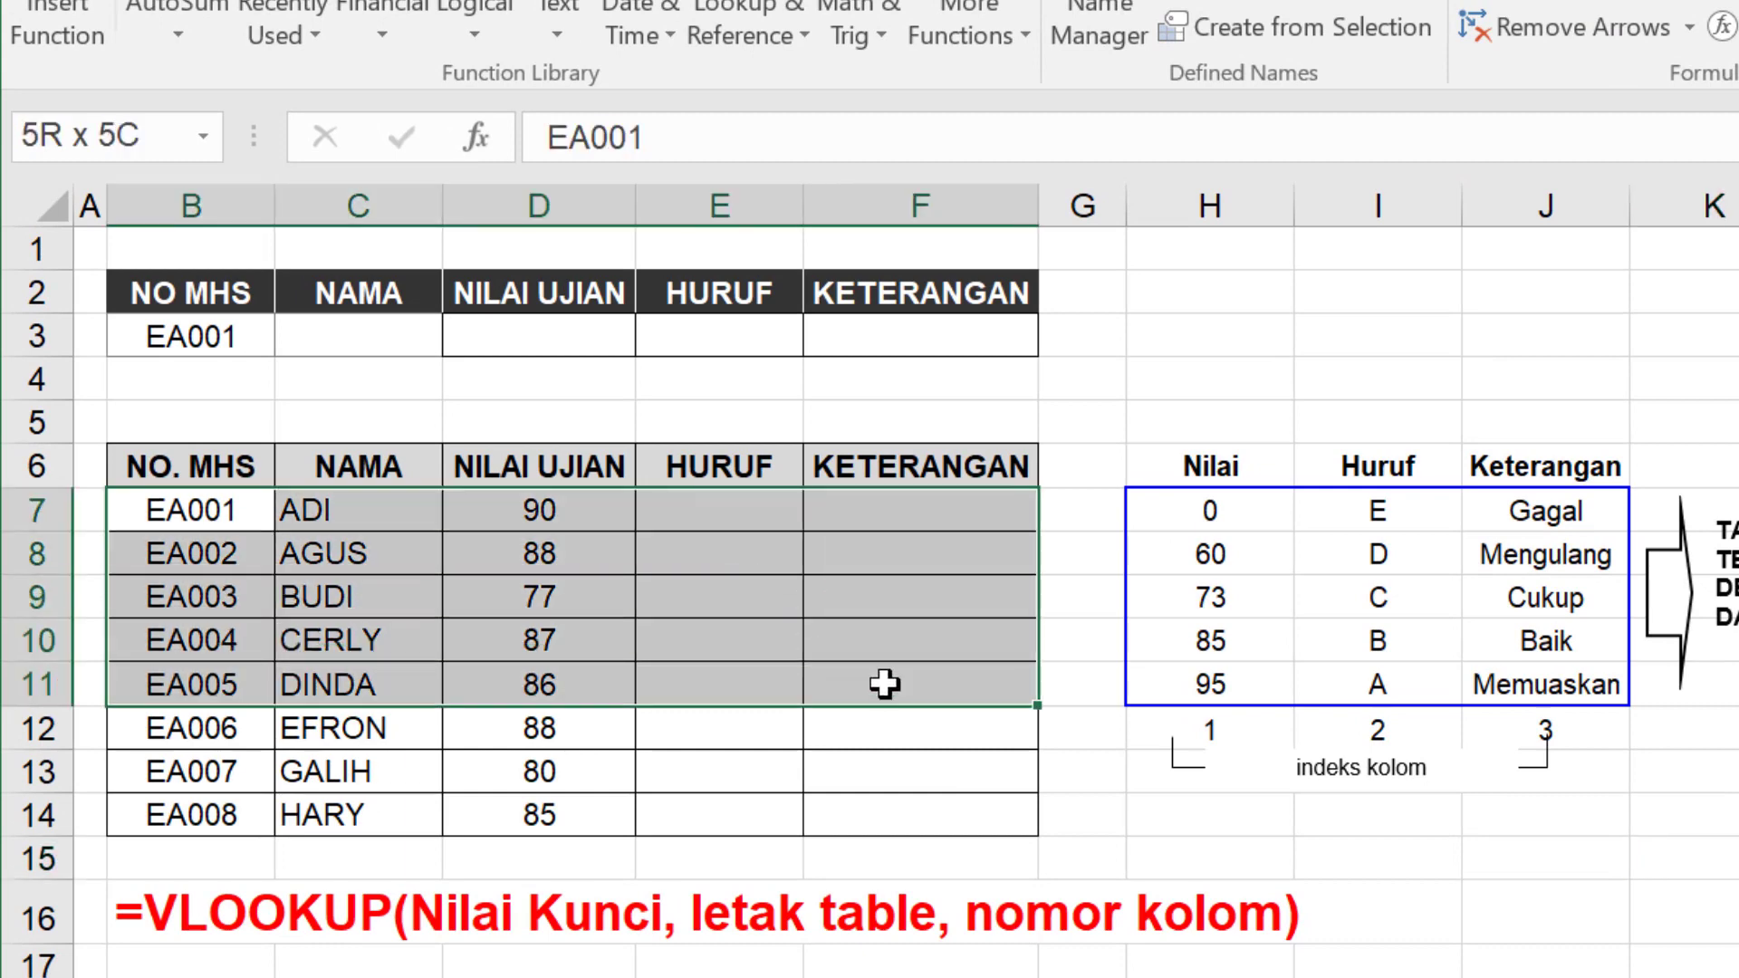
pyautogui.moveTo(233, 507); pyautogui.dragTo(888, 815)
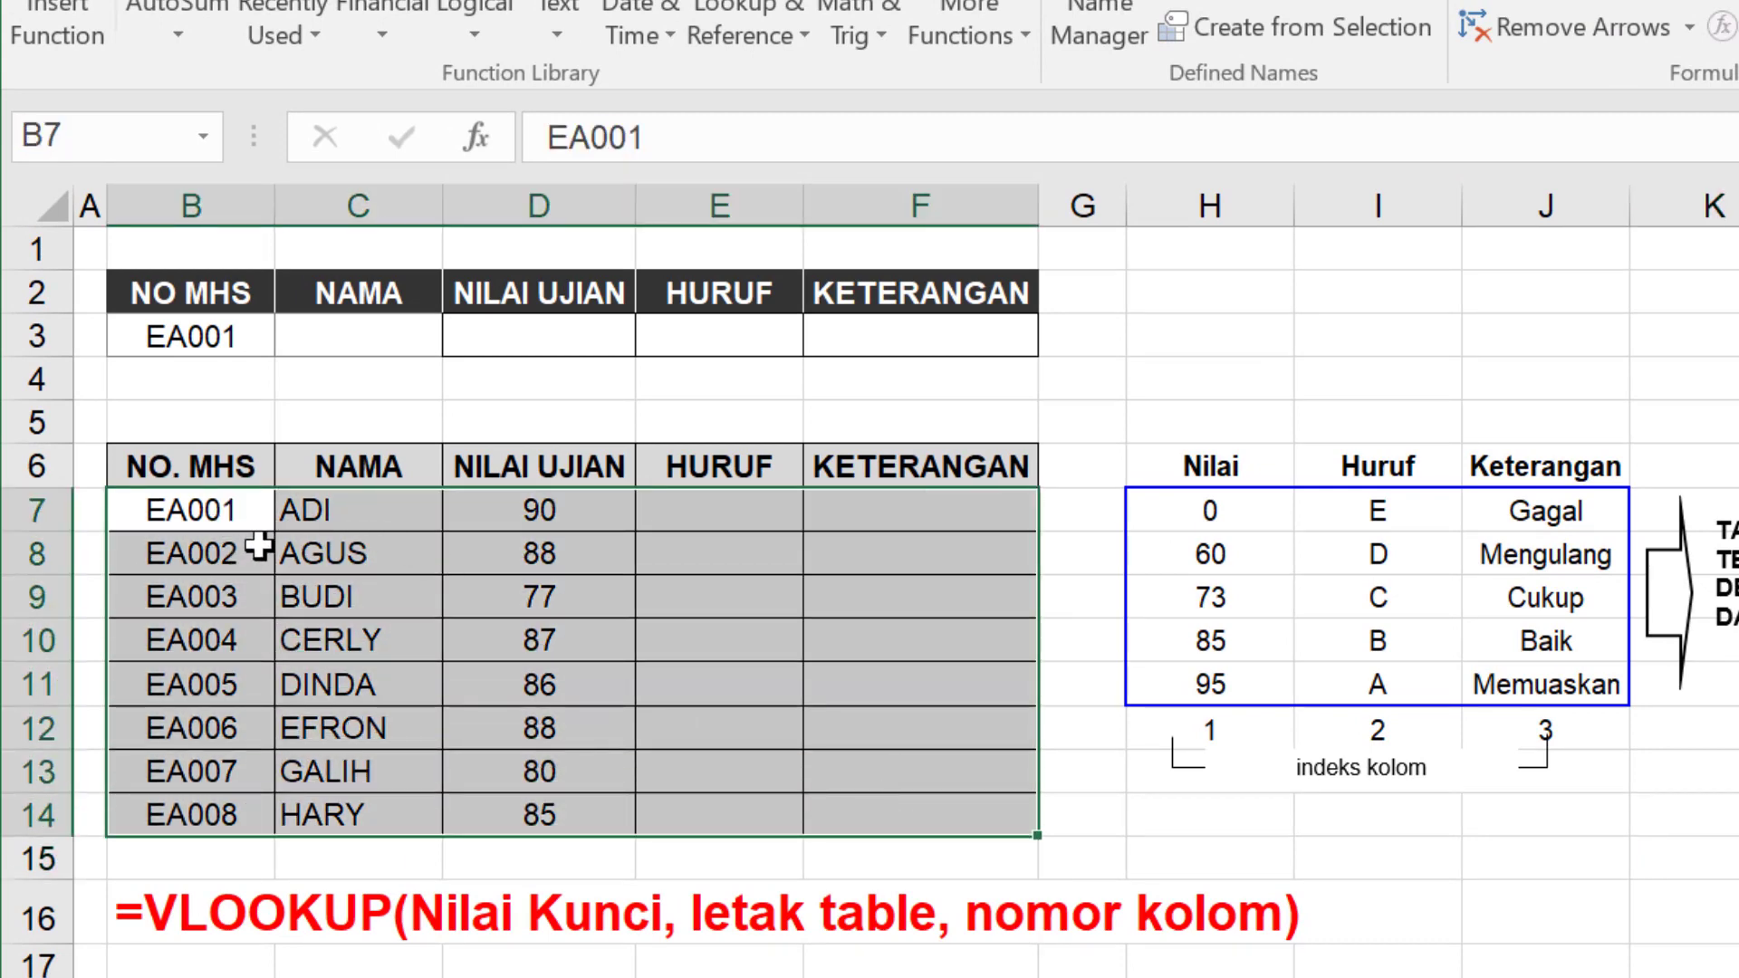
pyautogui.moveTo(249, 527); pyautogui.dragTo(876, 815)
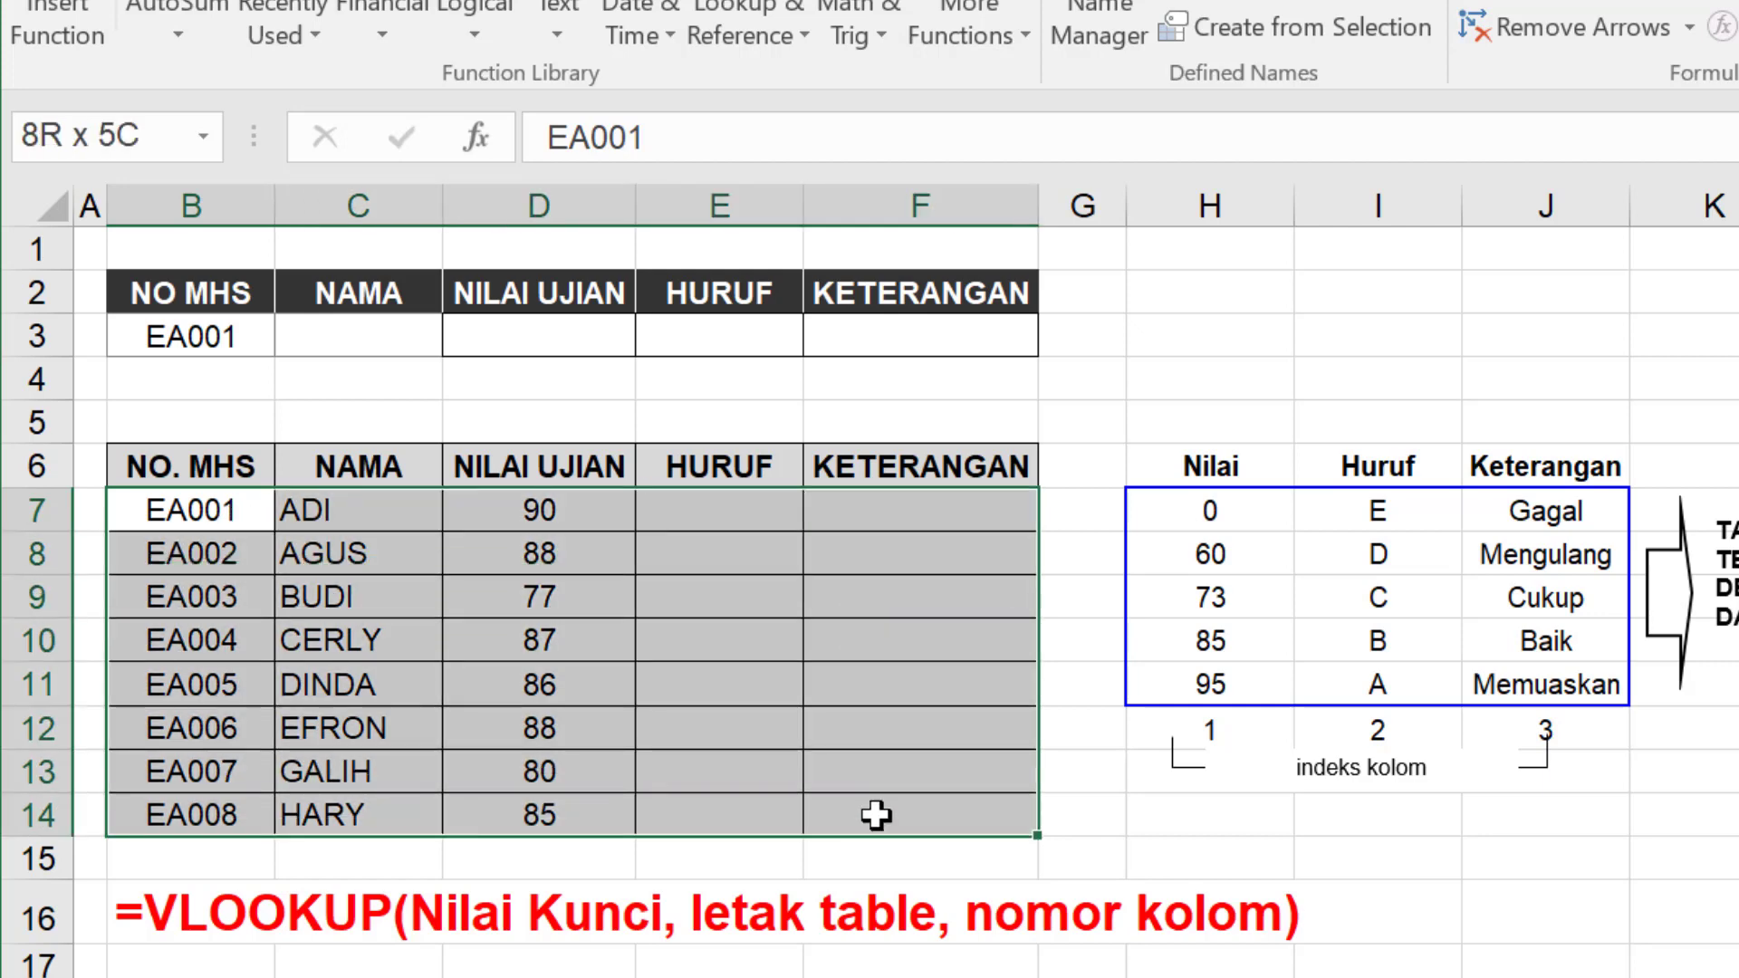
pyautogui.moveTo(181, 510); pyautogui.dragTo(897, 807)
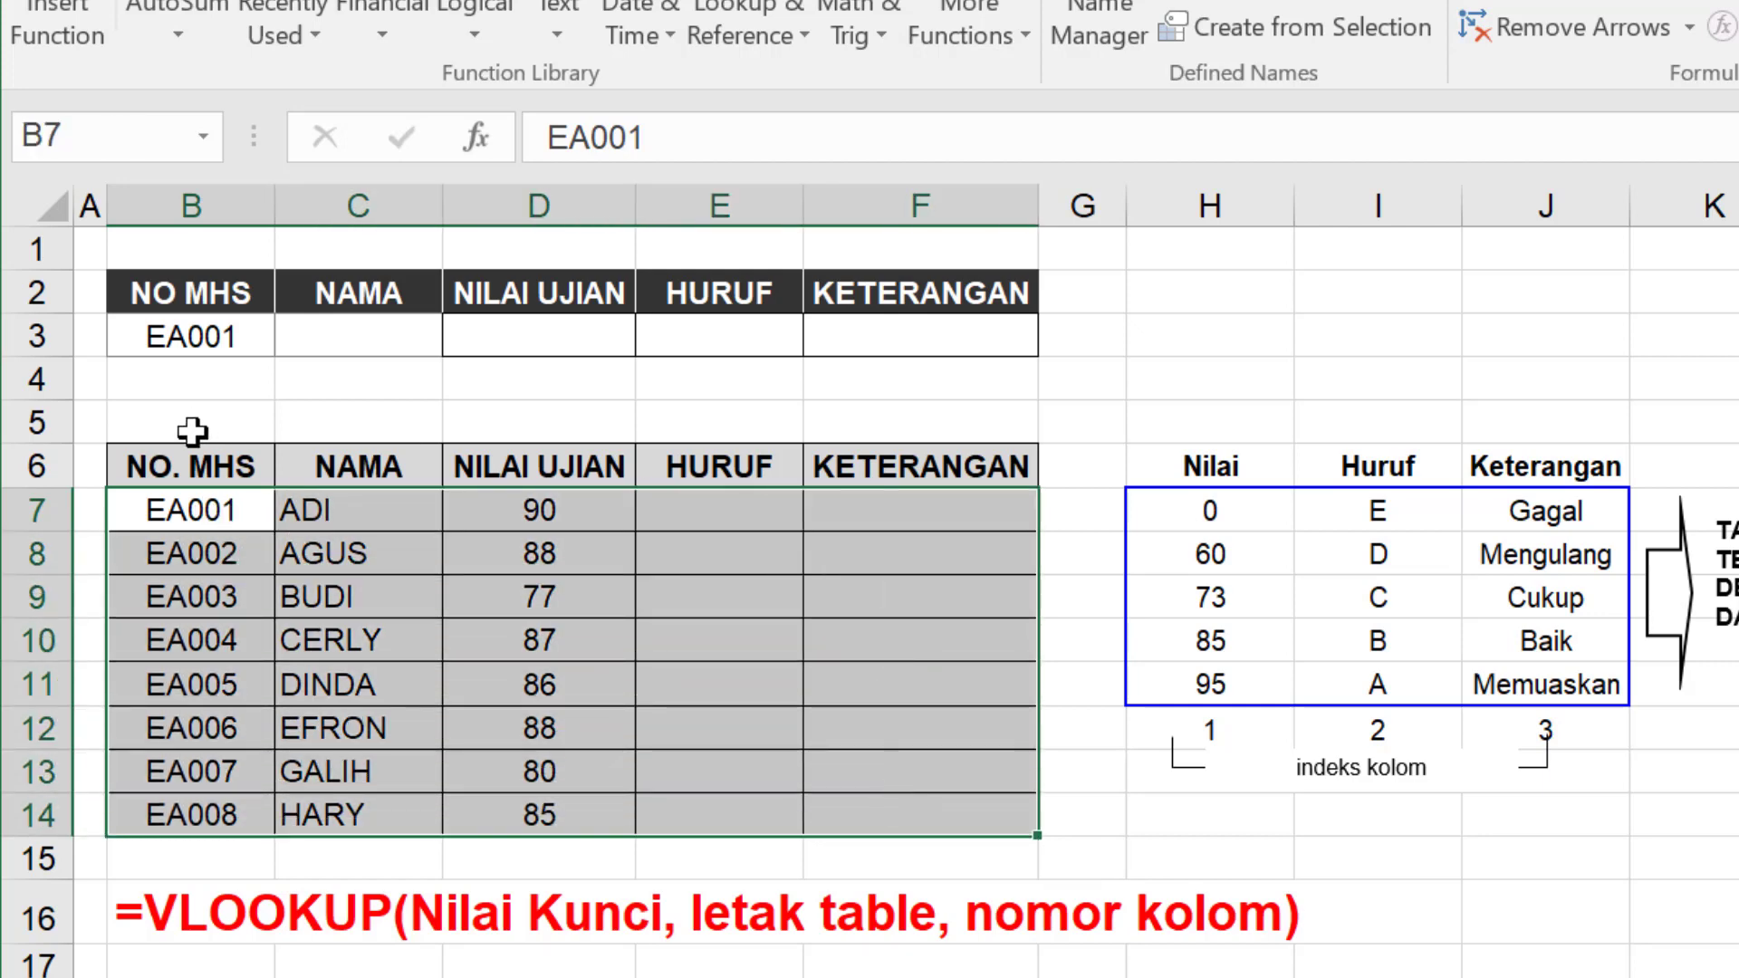
pyautogui.click(1083, 409)
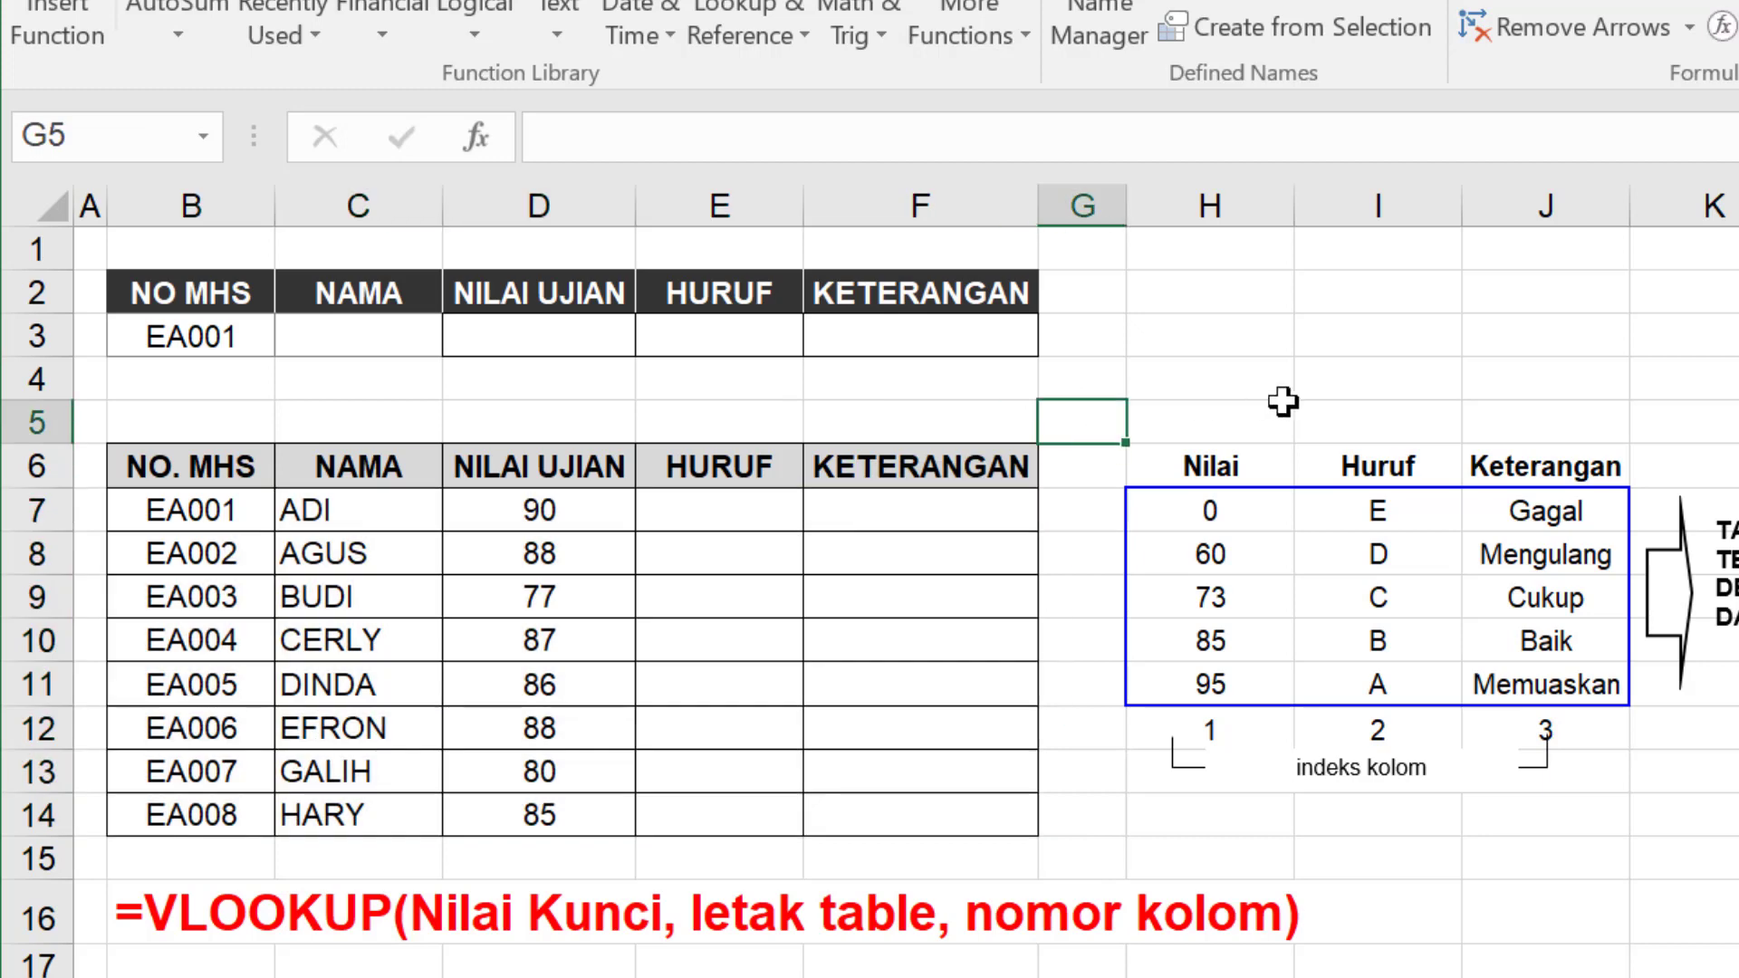
pyautogui.click(463, 412)
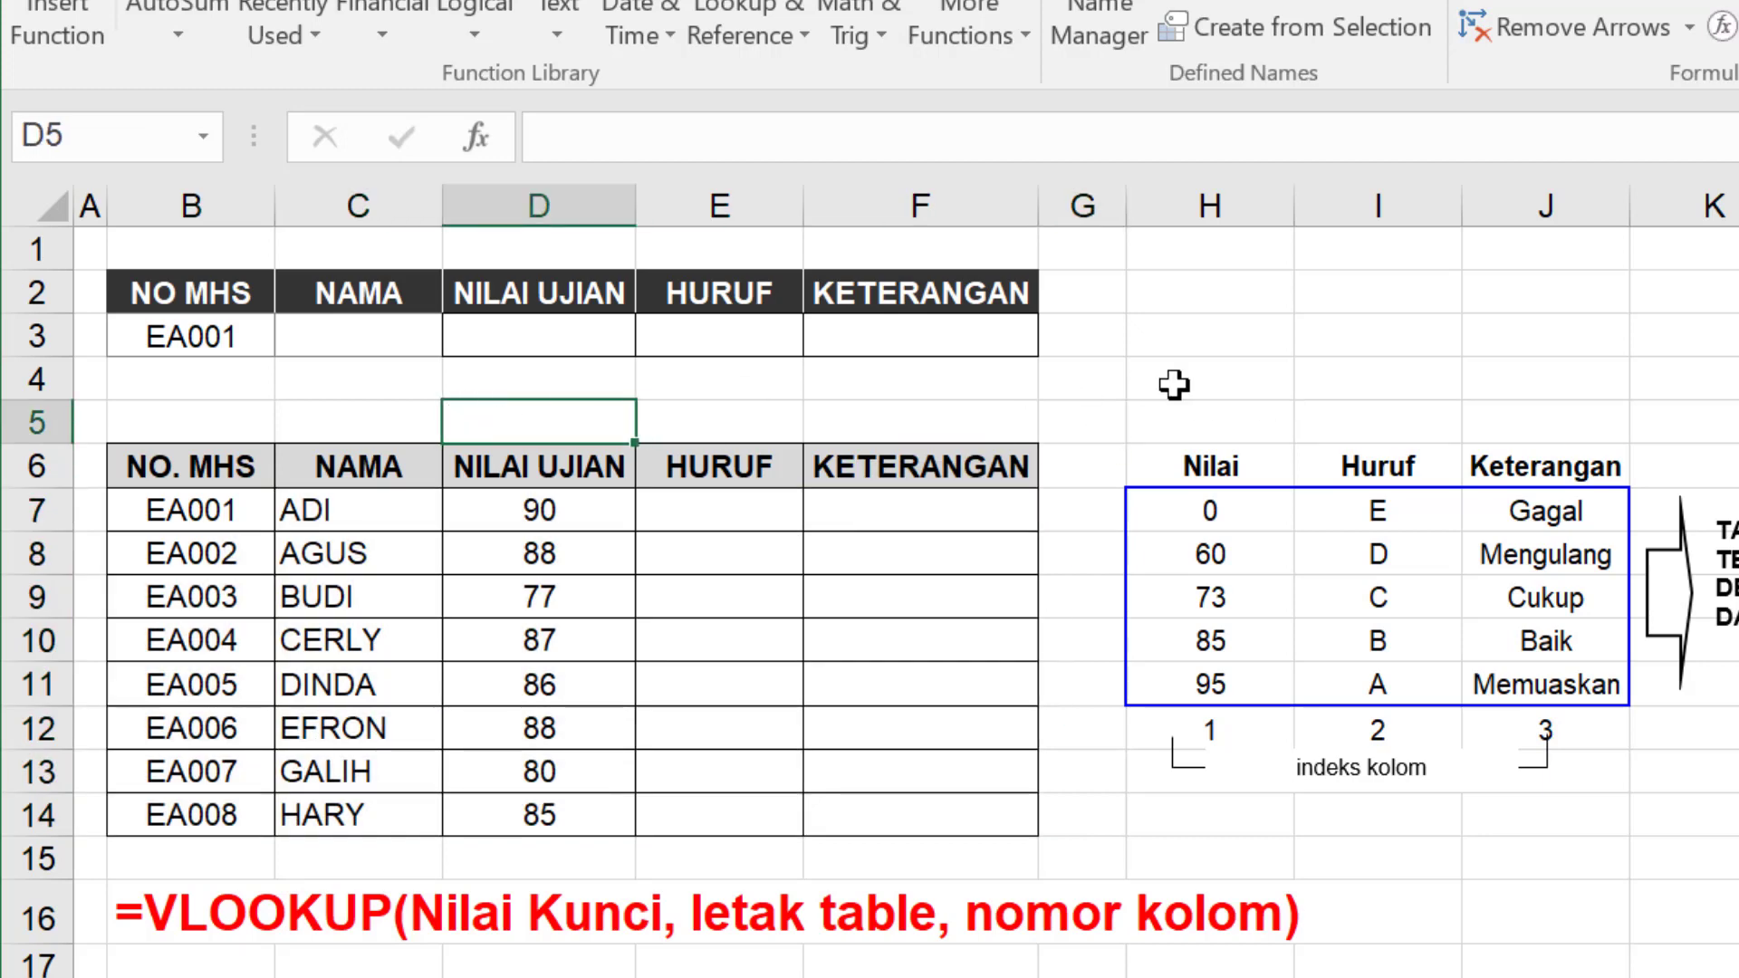
pyautogui.click(669, 511)
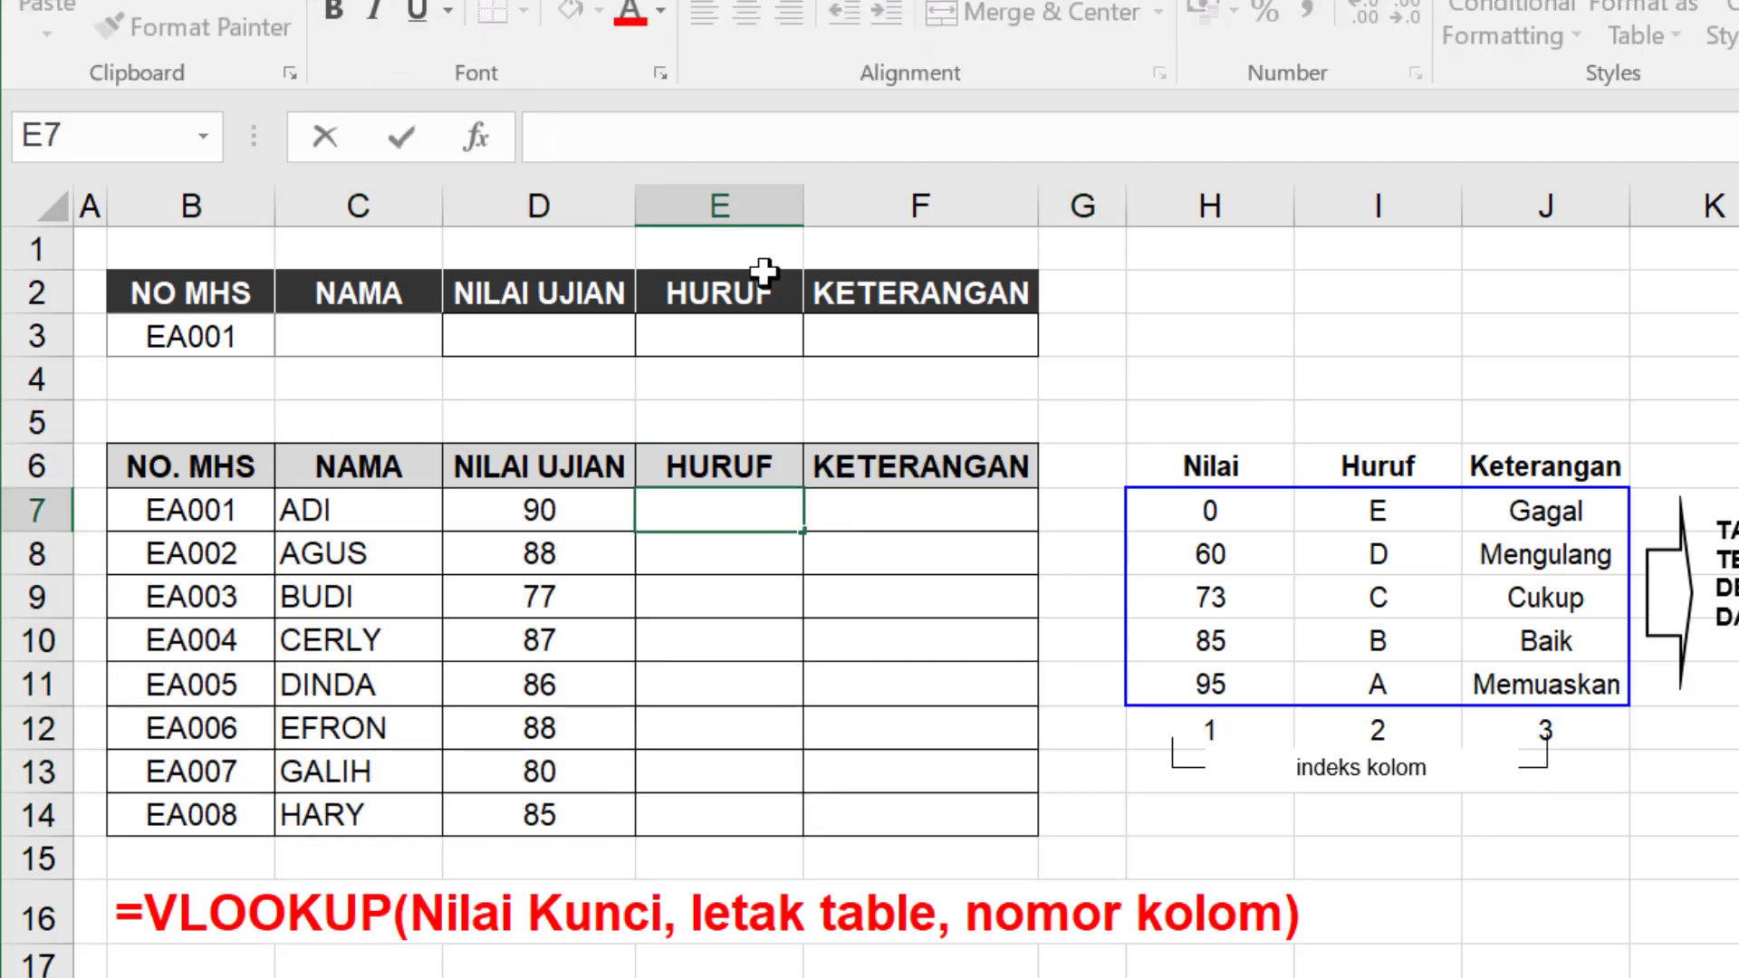
# - Enter =VLOOKUP(D7;$H$7:$J$11;2) in E7 so ADI's score of 90 returns grade B
pyautogui.write('=')
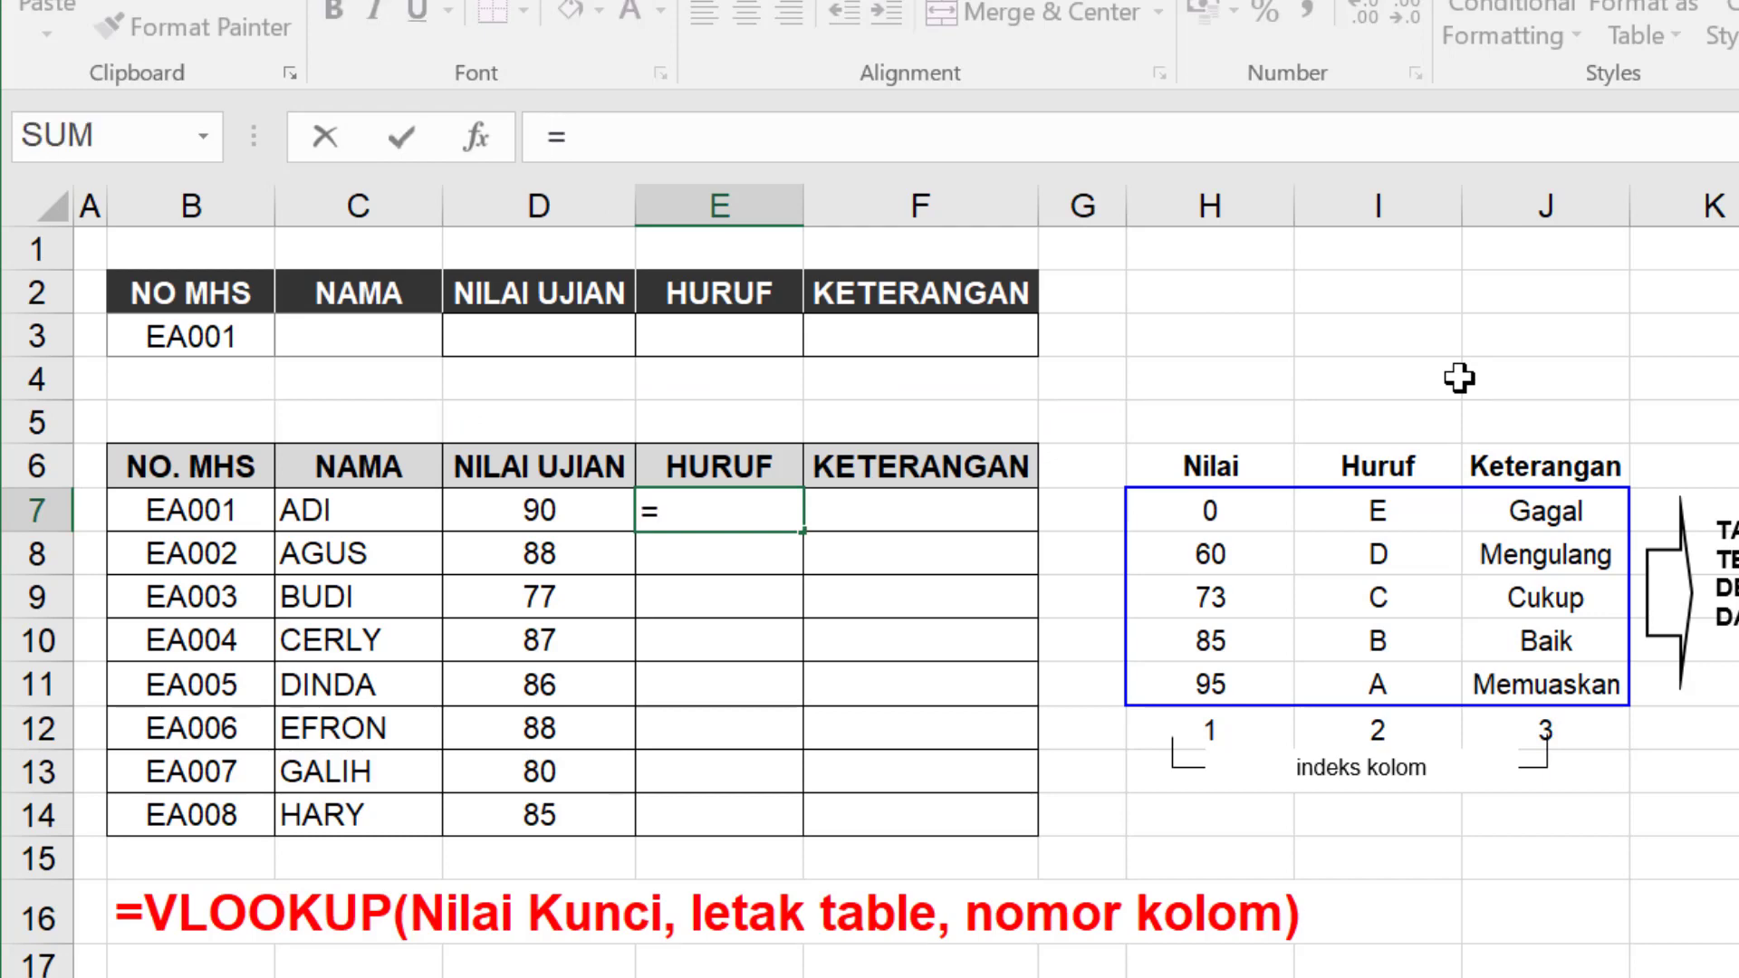
pyautogui.write('VLOOKUP(')
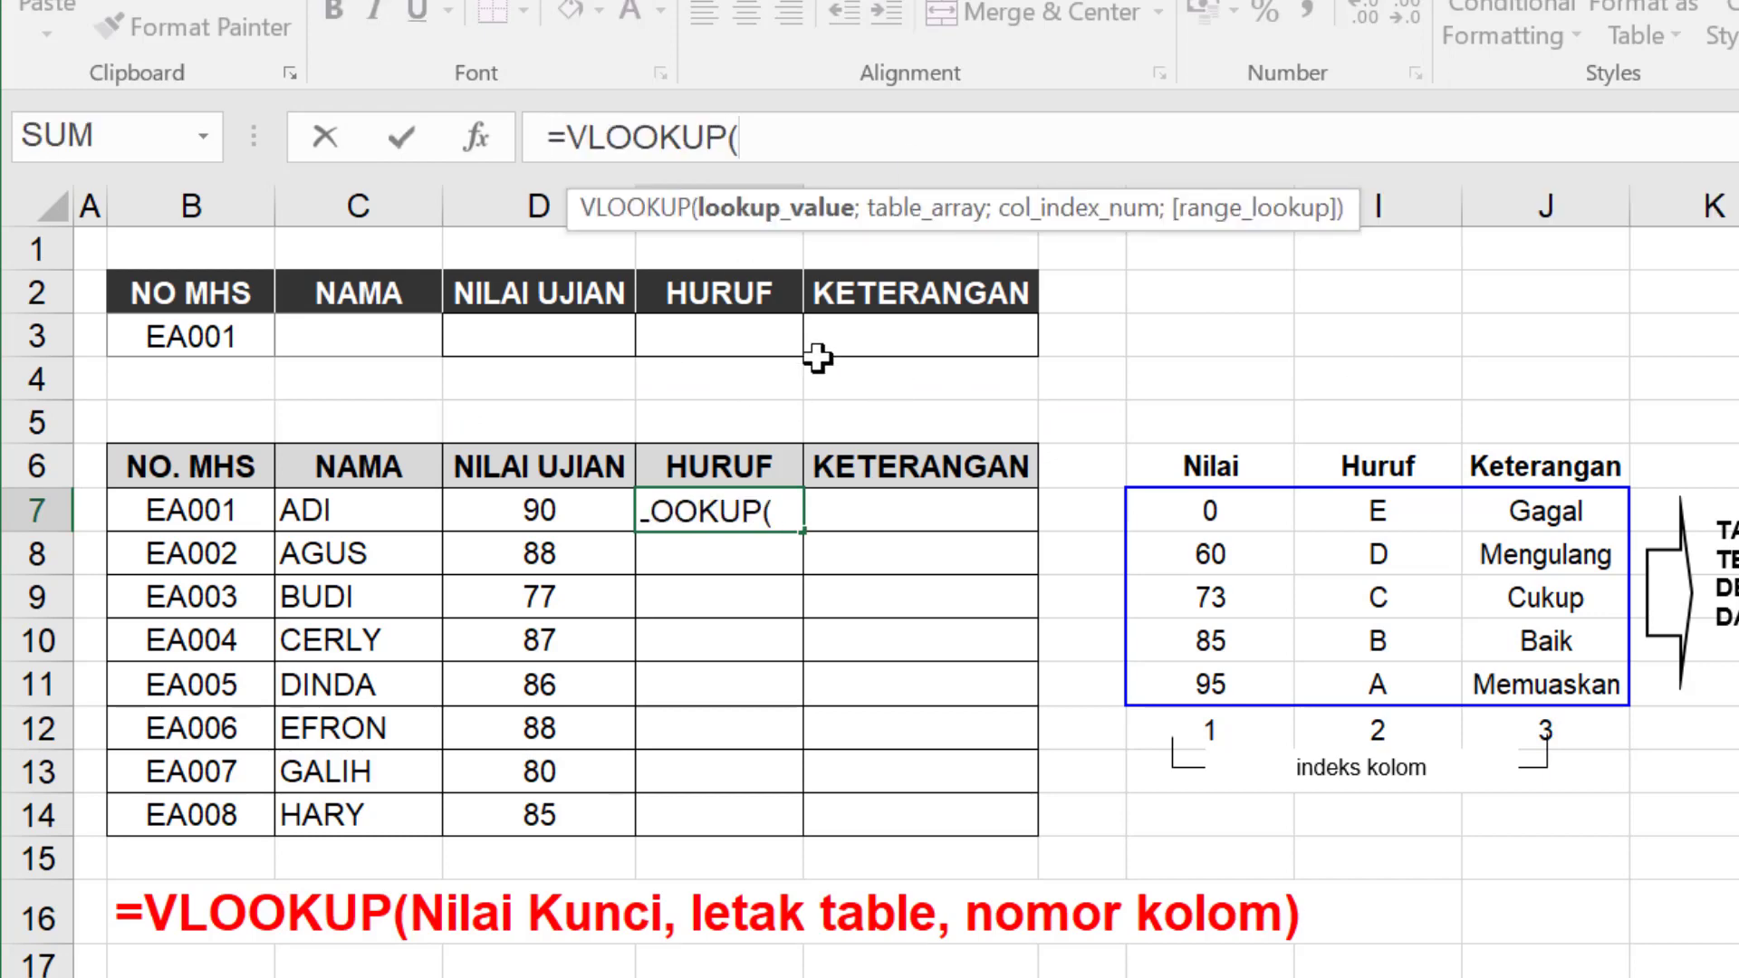
pyautogui.click(1157, 512)
pyautogui.press('BackSpace')
pyautogui.press('BackSpace')
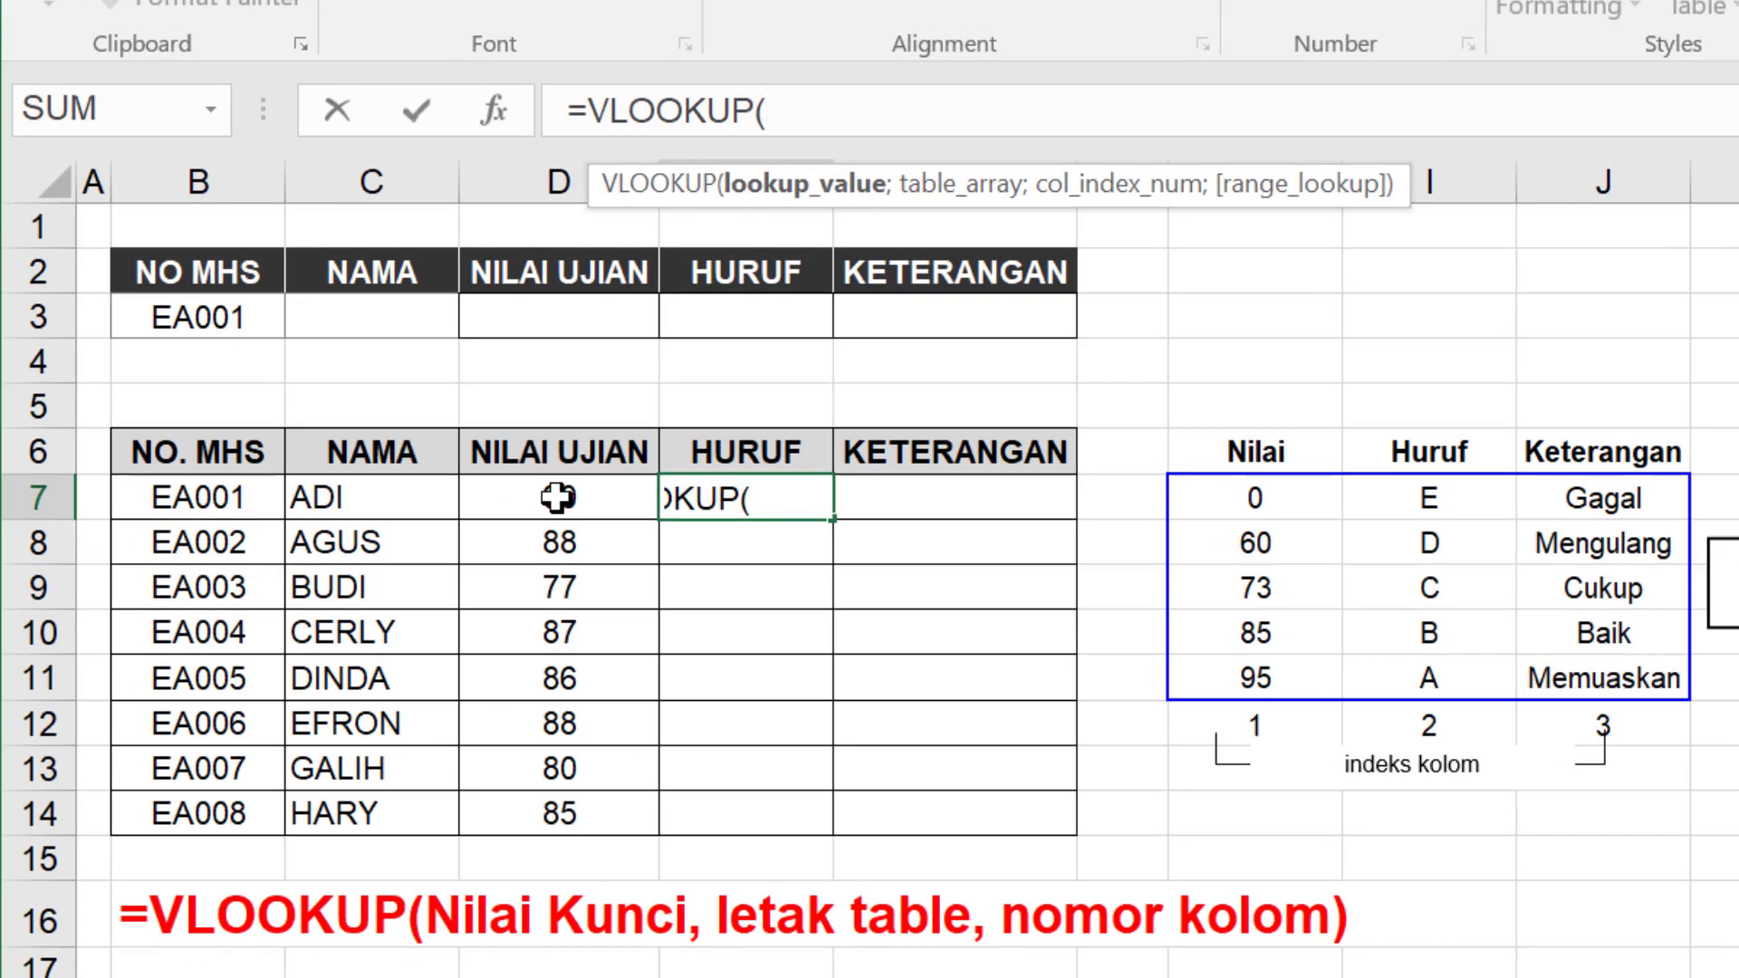
pyautogui.click(557, 497)
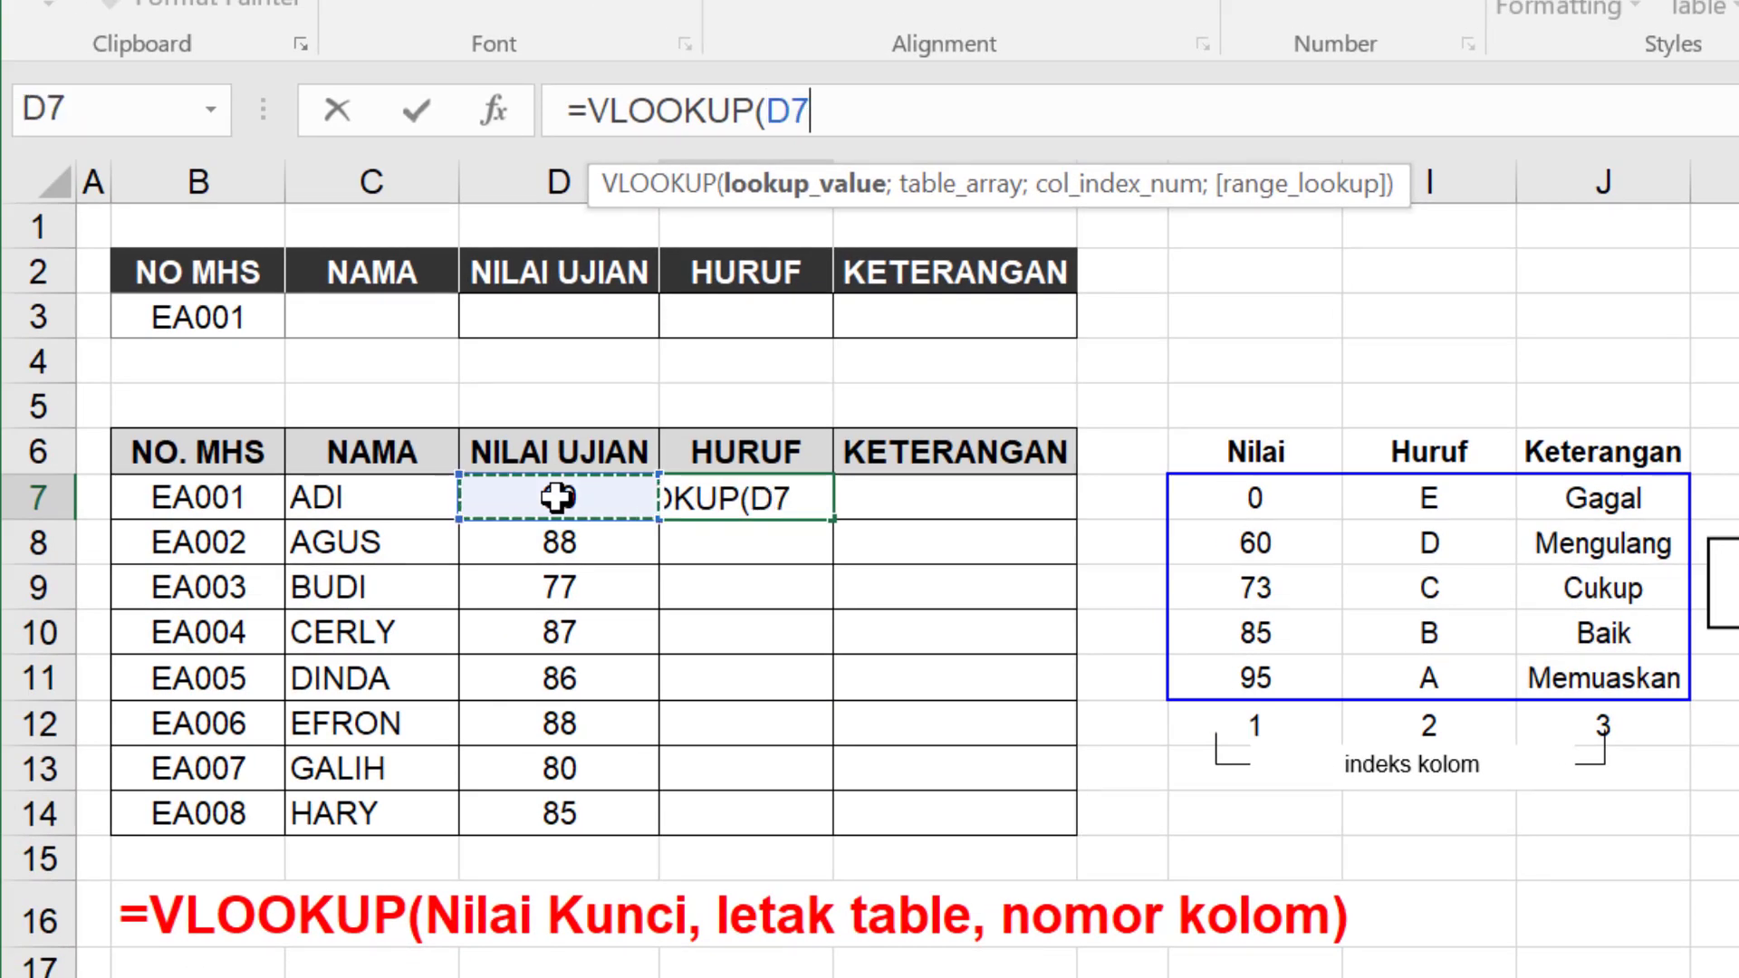
pyautogui.write(';')
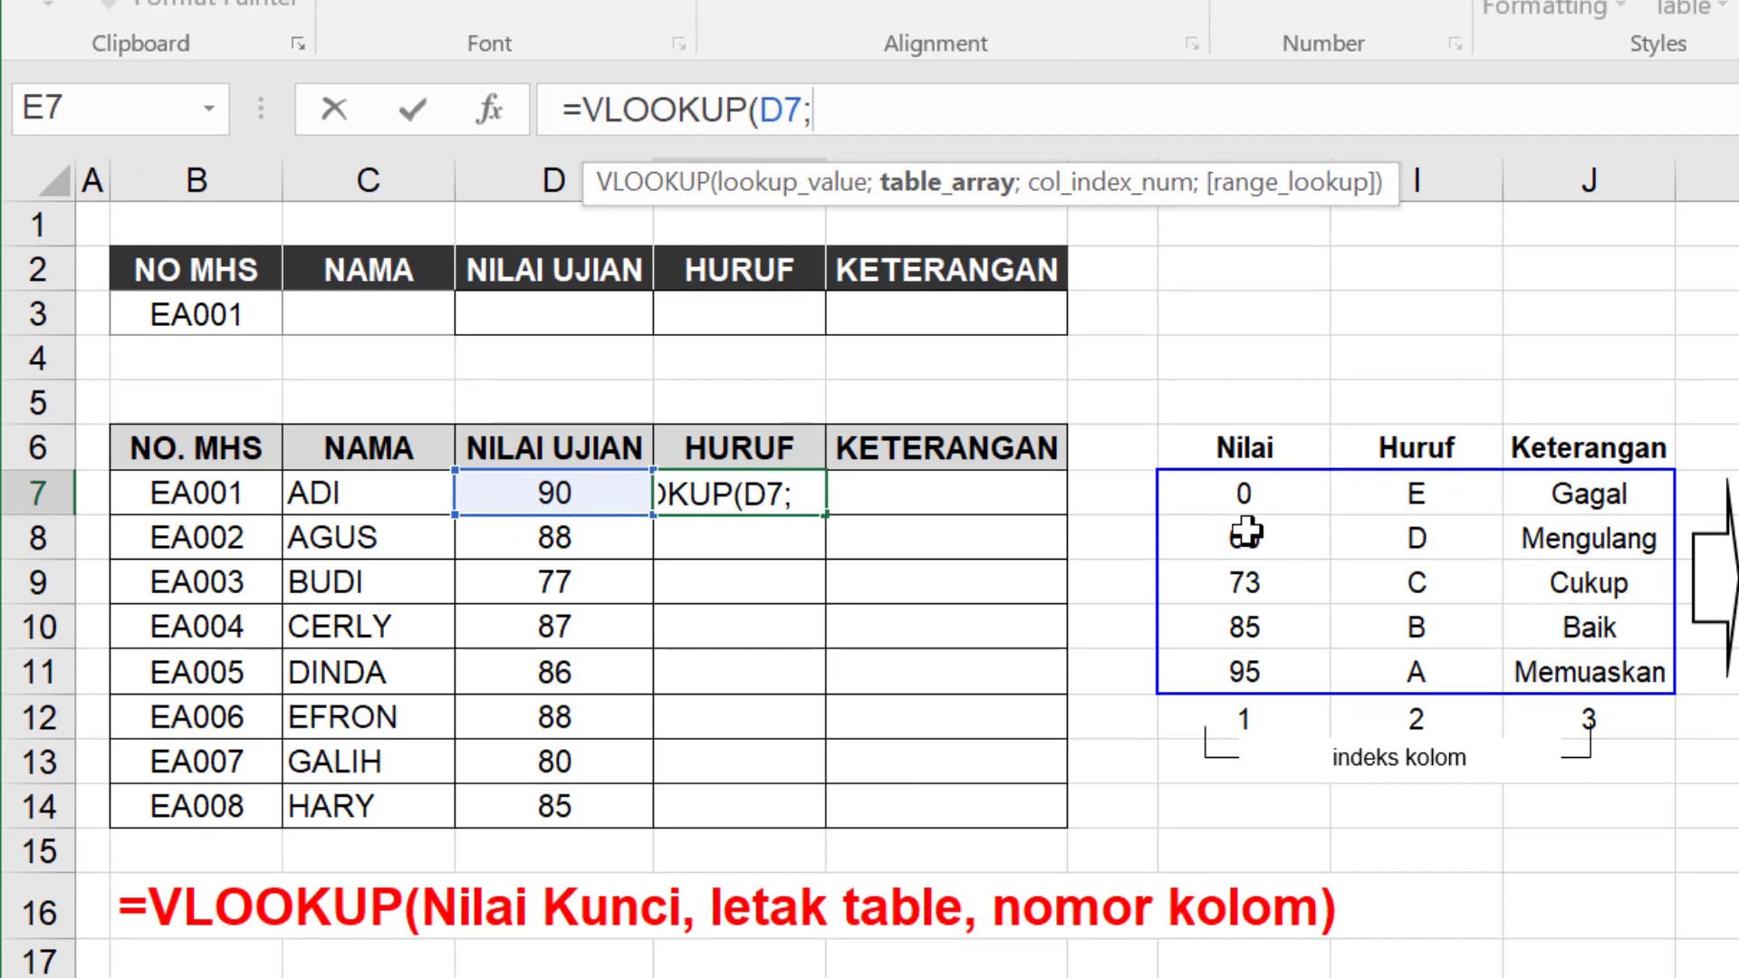
pyautogui.moveTo(1219, 498)
pyautogui.mouseDown()
pyautogui.moveTo(1504, 542)
pyautogui.moveTo(1588, 625)
pyautogui.moveTo(1570, 672)
pyautogui.mouseUp()
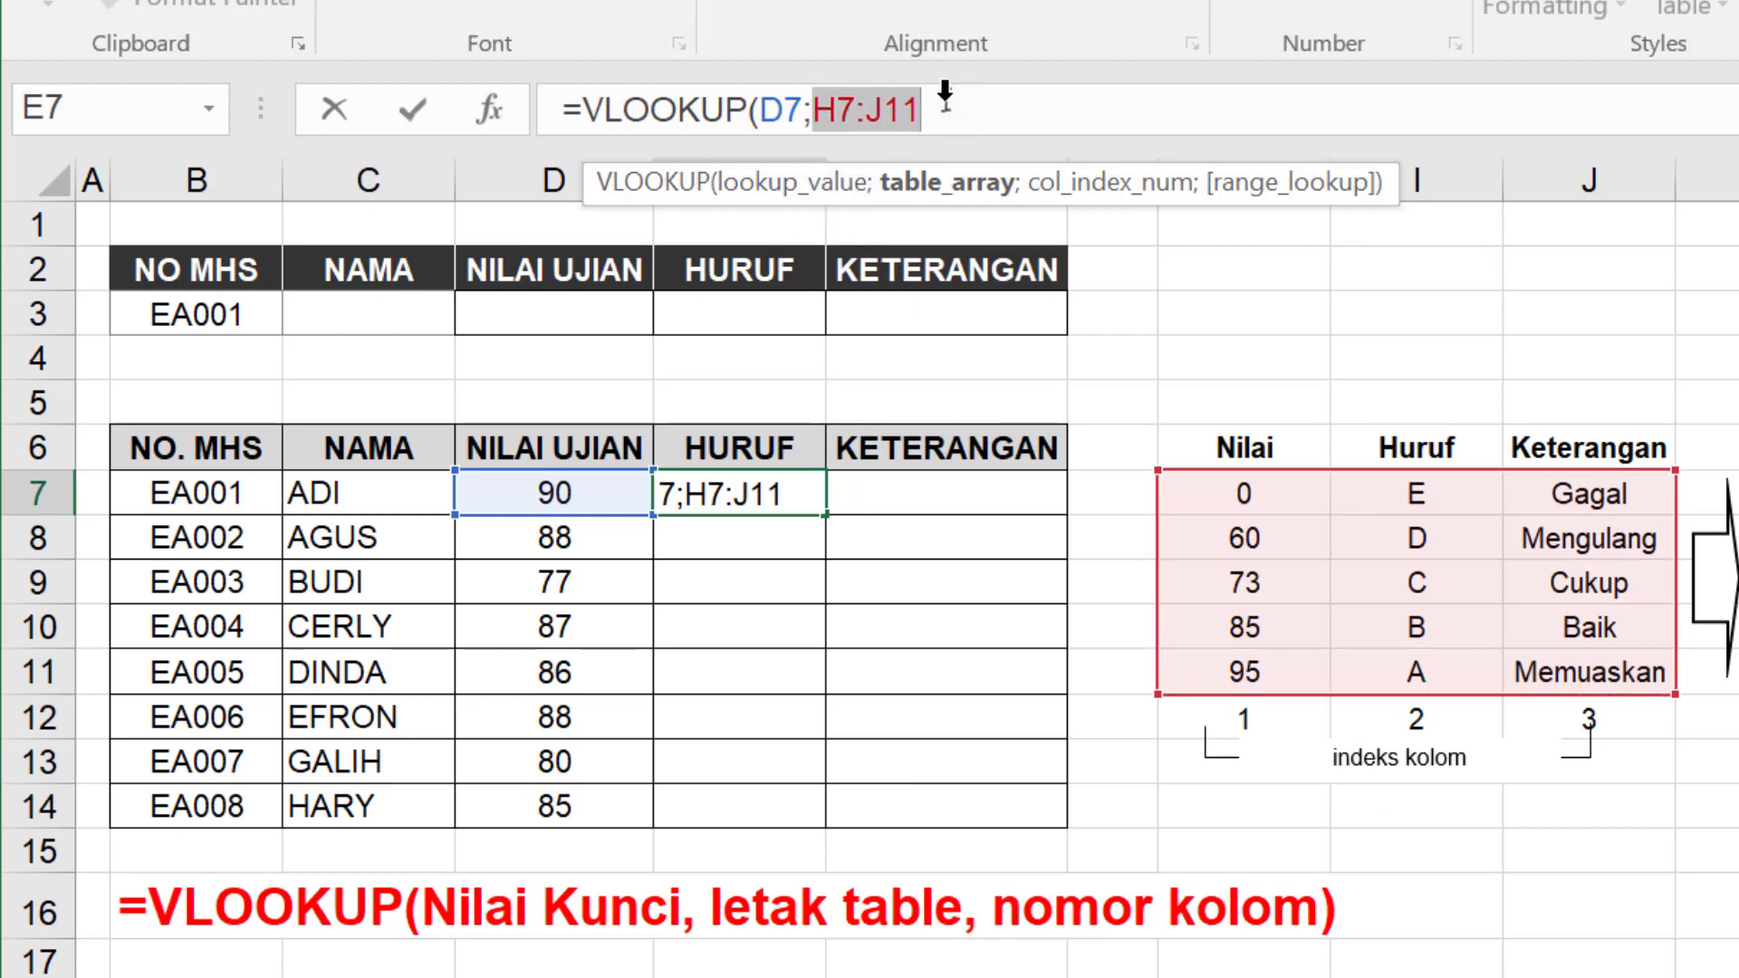
pyautogui.press('F4')
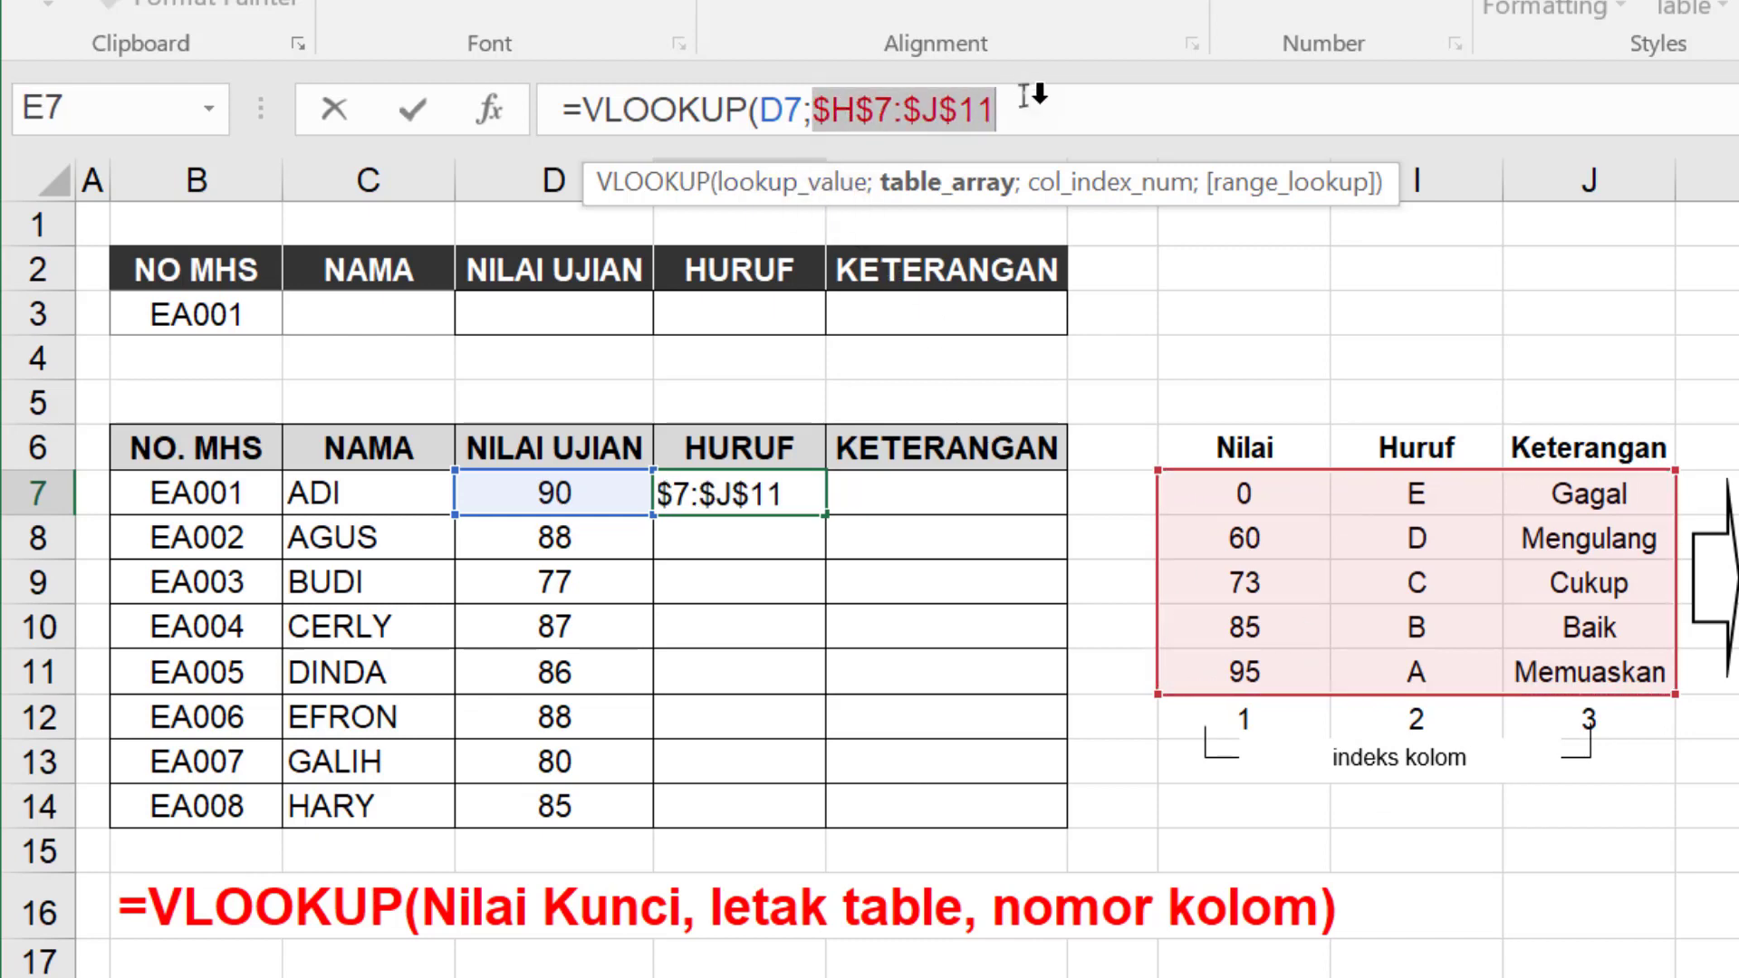
pyautogui.press('Right')
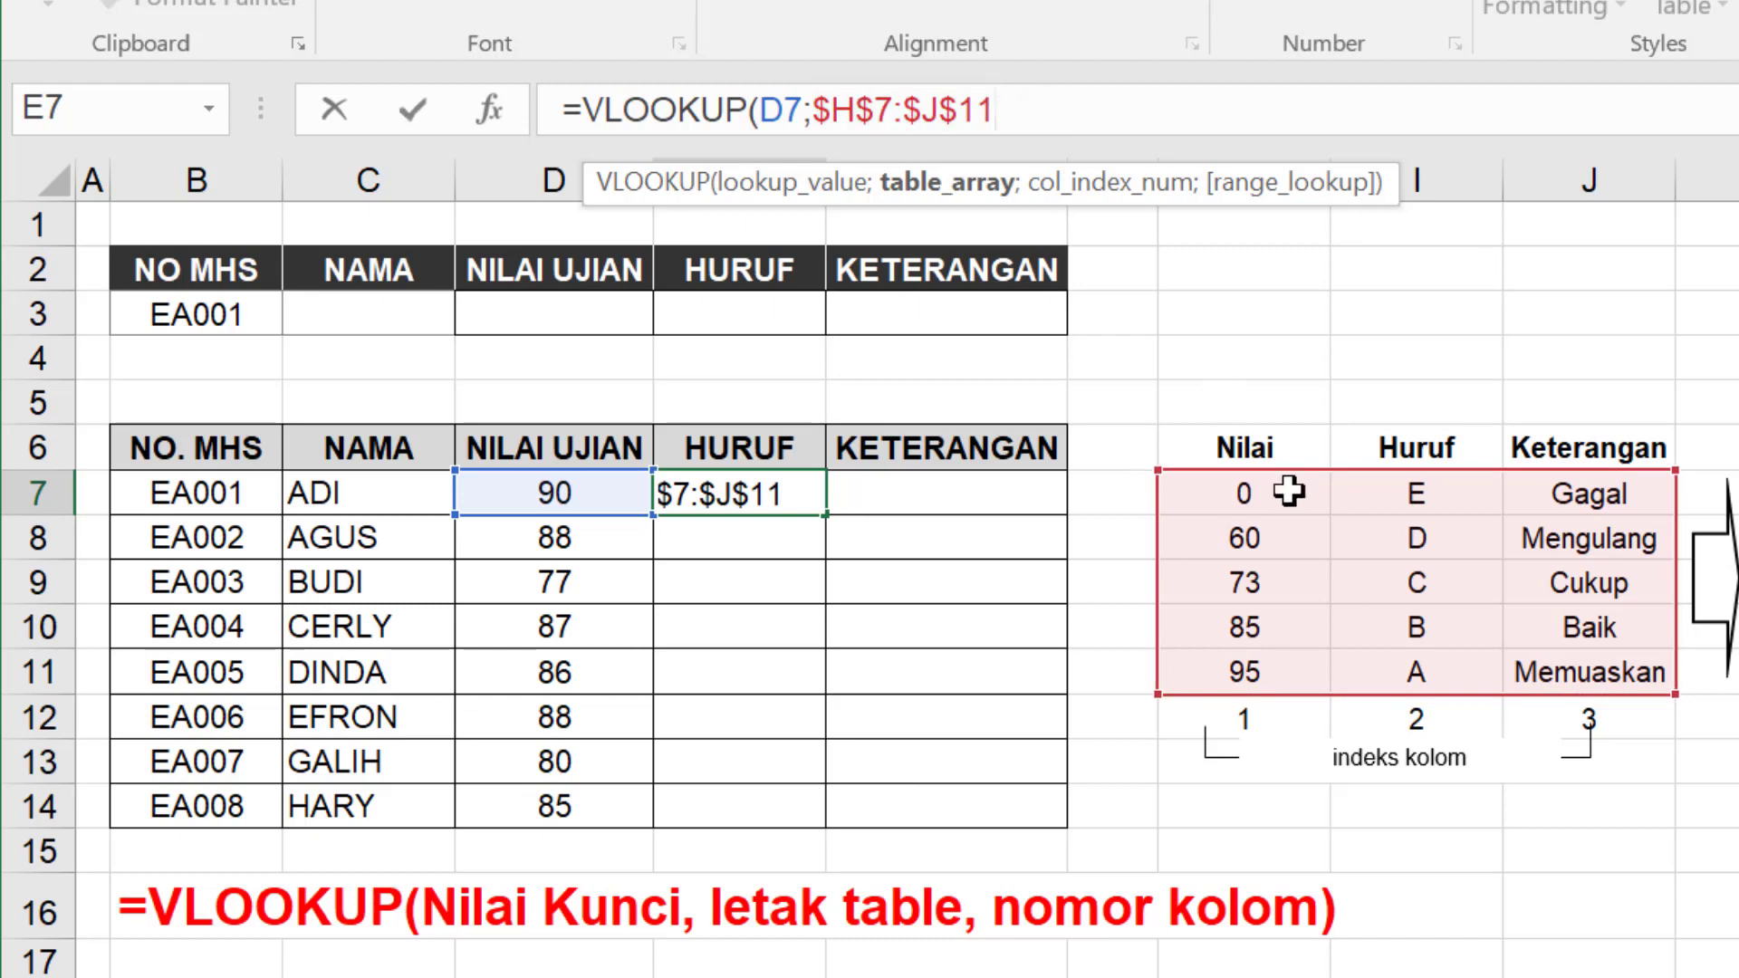
pyautogui.write(';2')
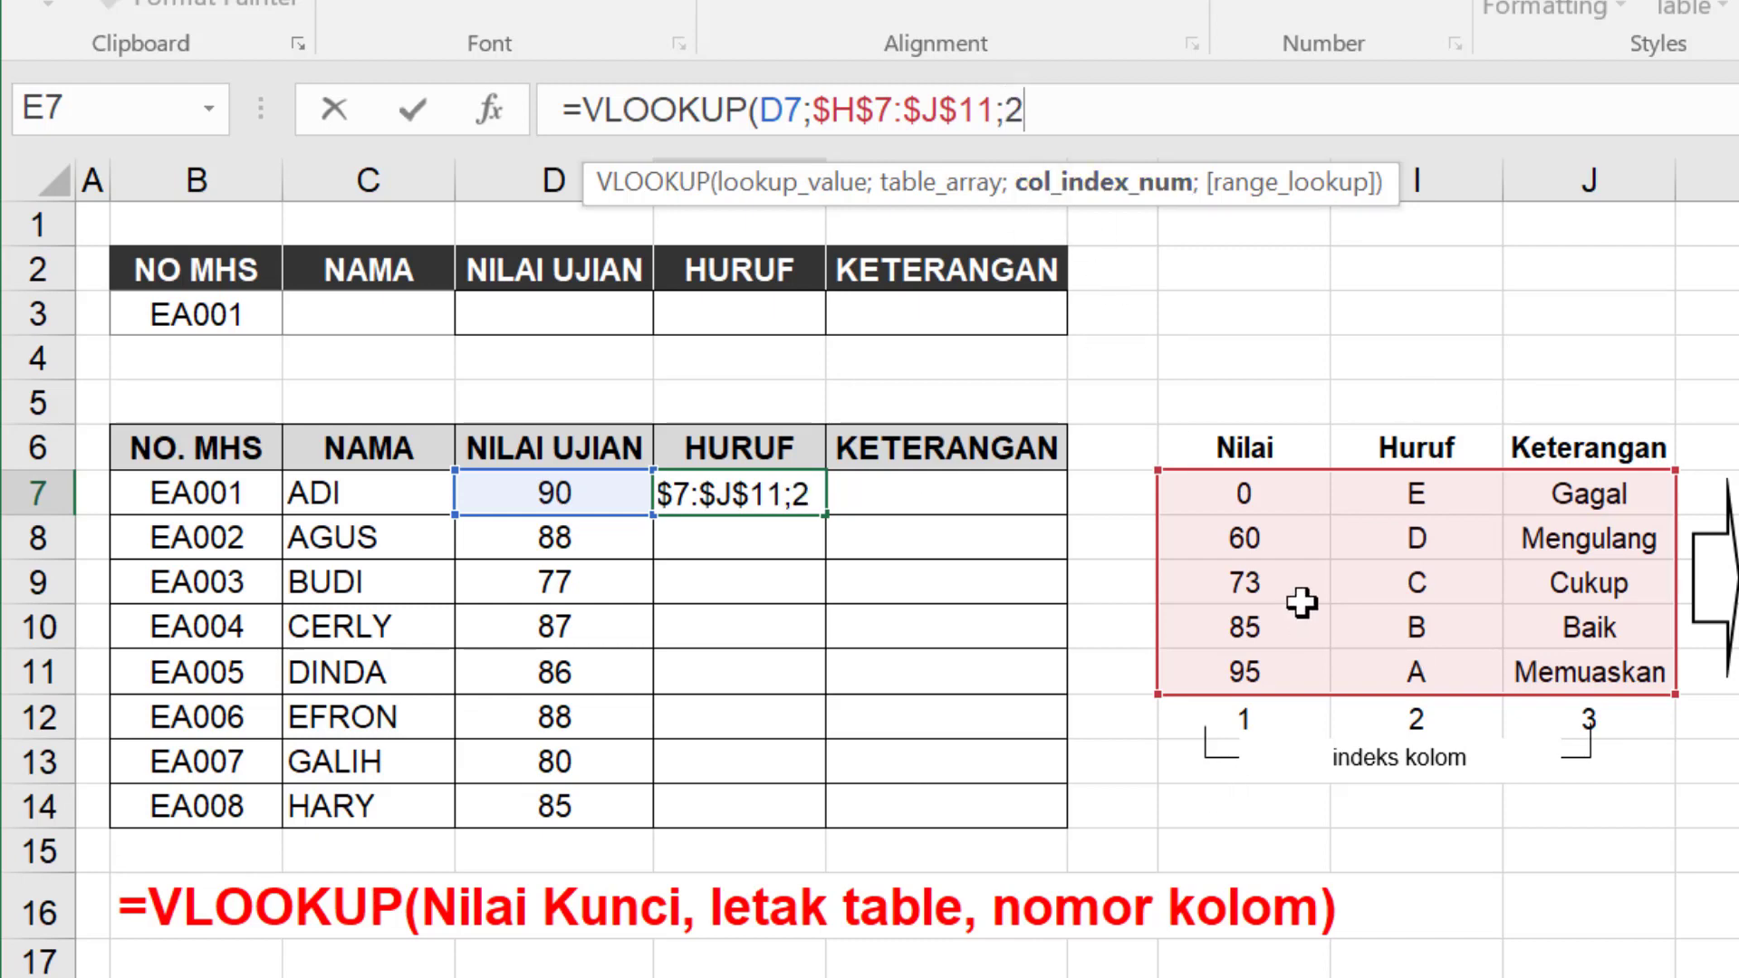
pyautogui.press('Return')
pyautogui.click(757, 507)
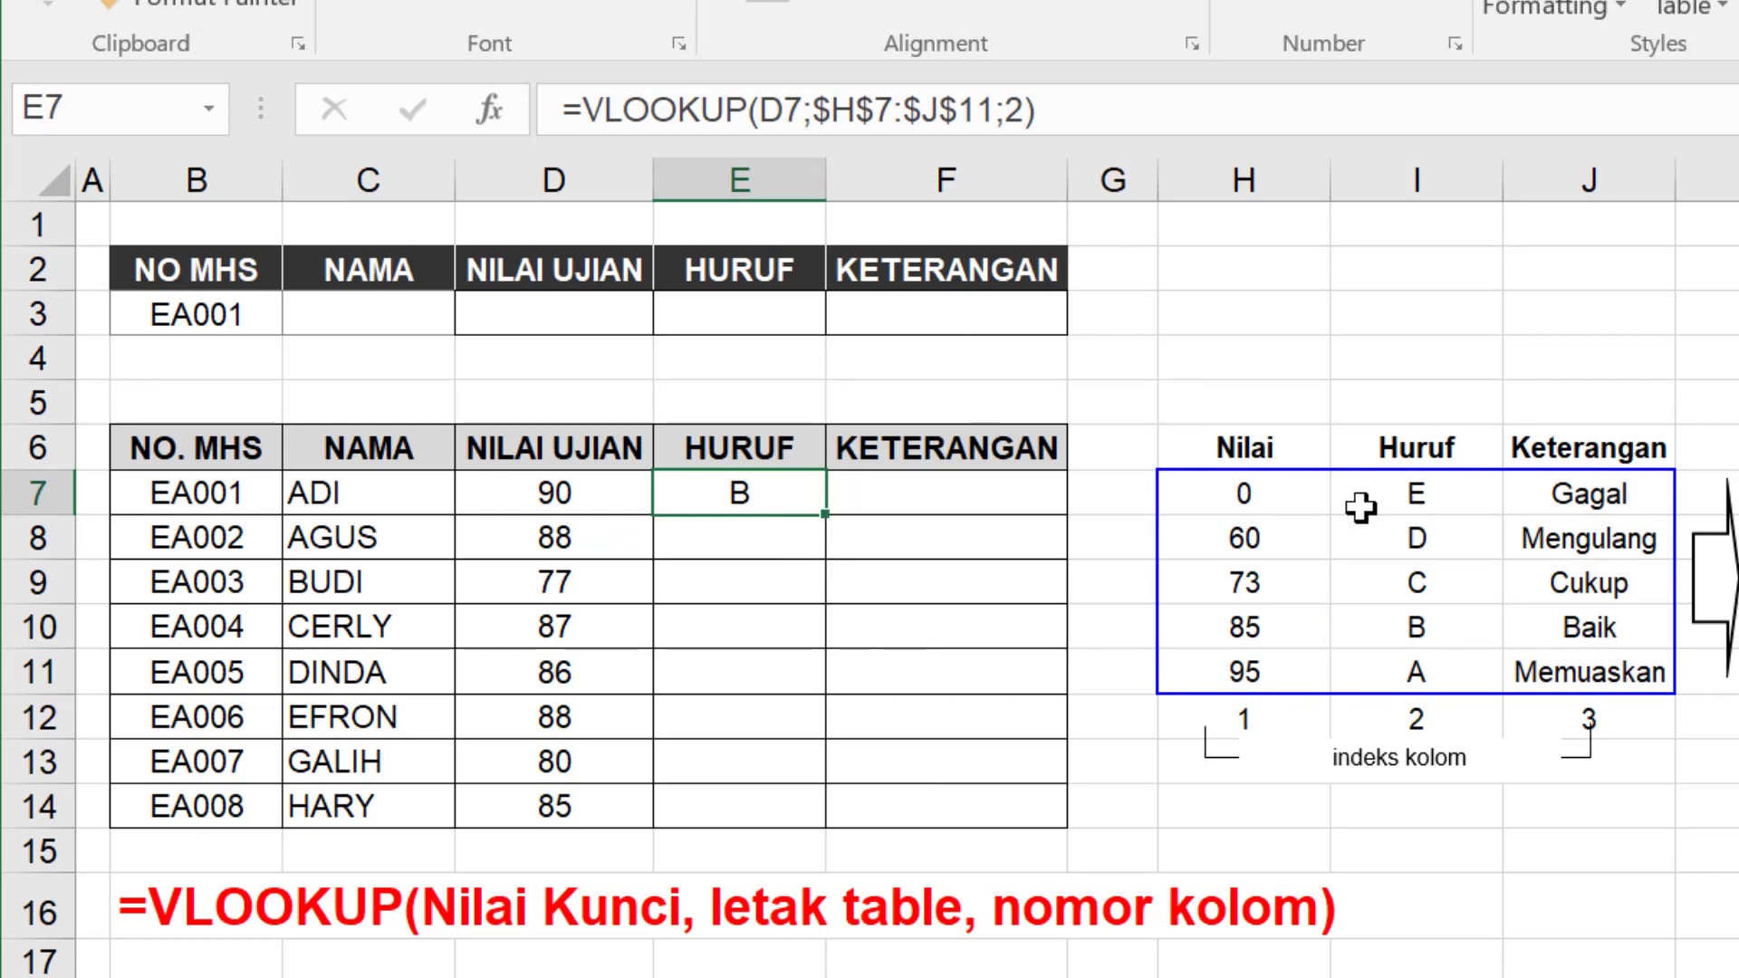
# - Fill E7's grade formula down to E14 for all eight students
pyautogui.click(1098, 113)
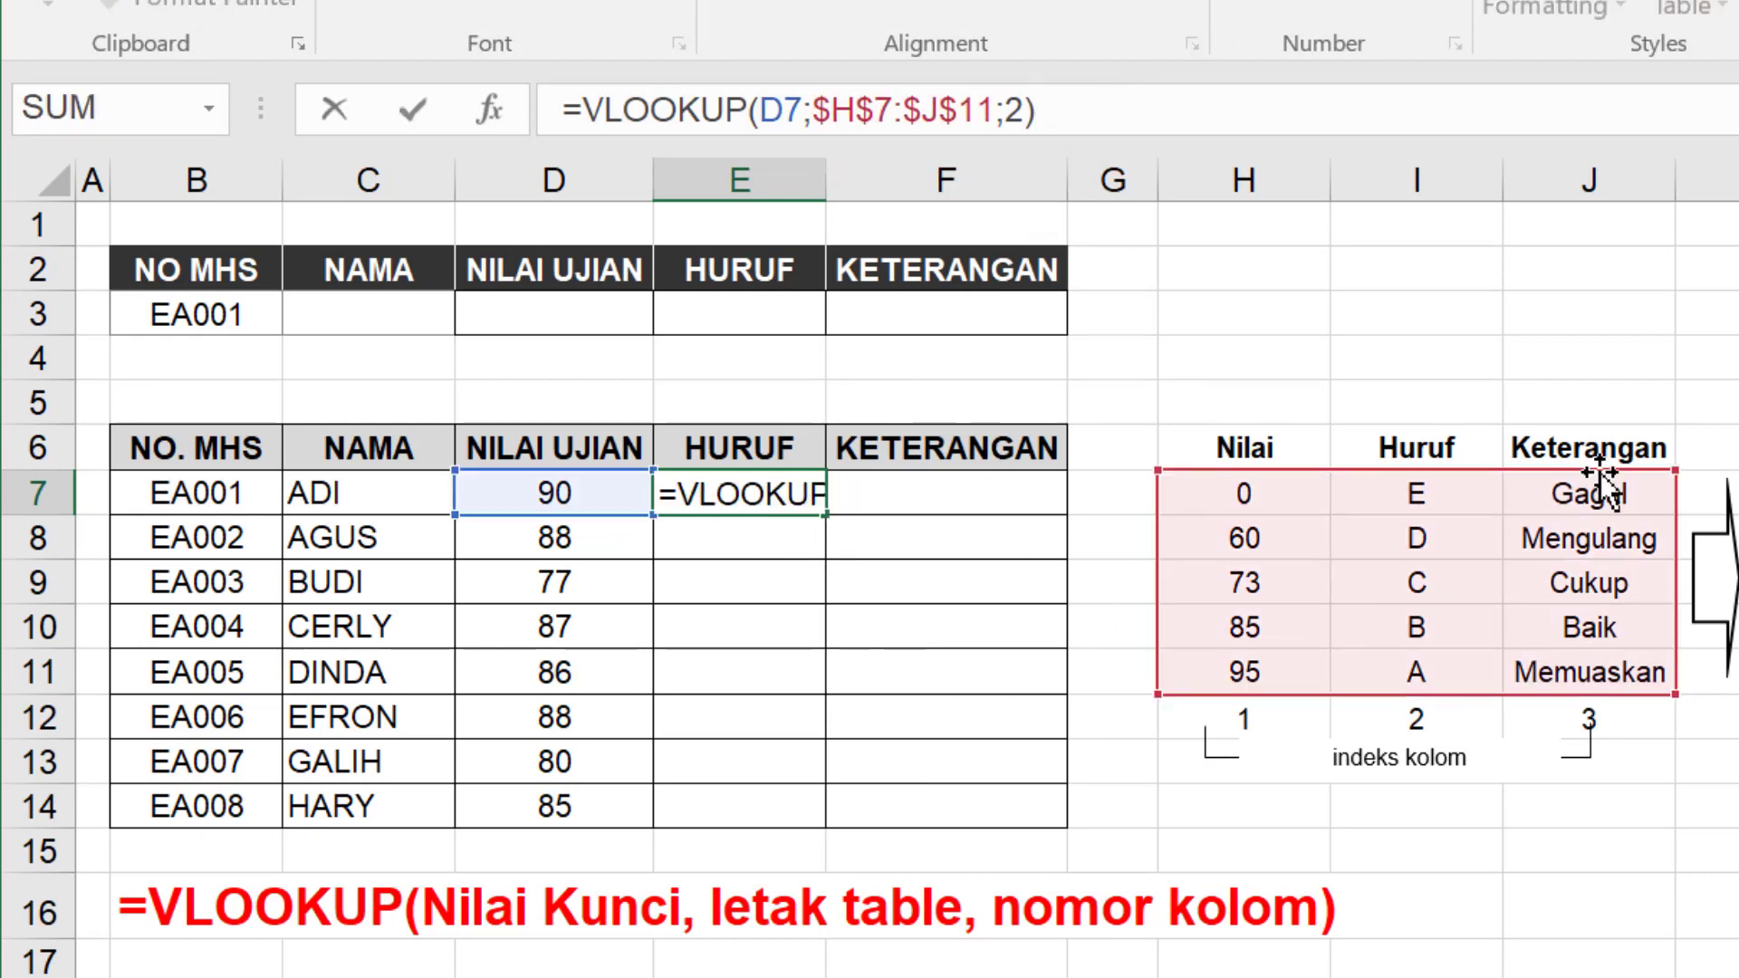
pyautogui.press('Return')
pyautogui.click(797, 498)
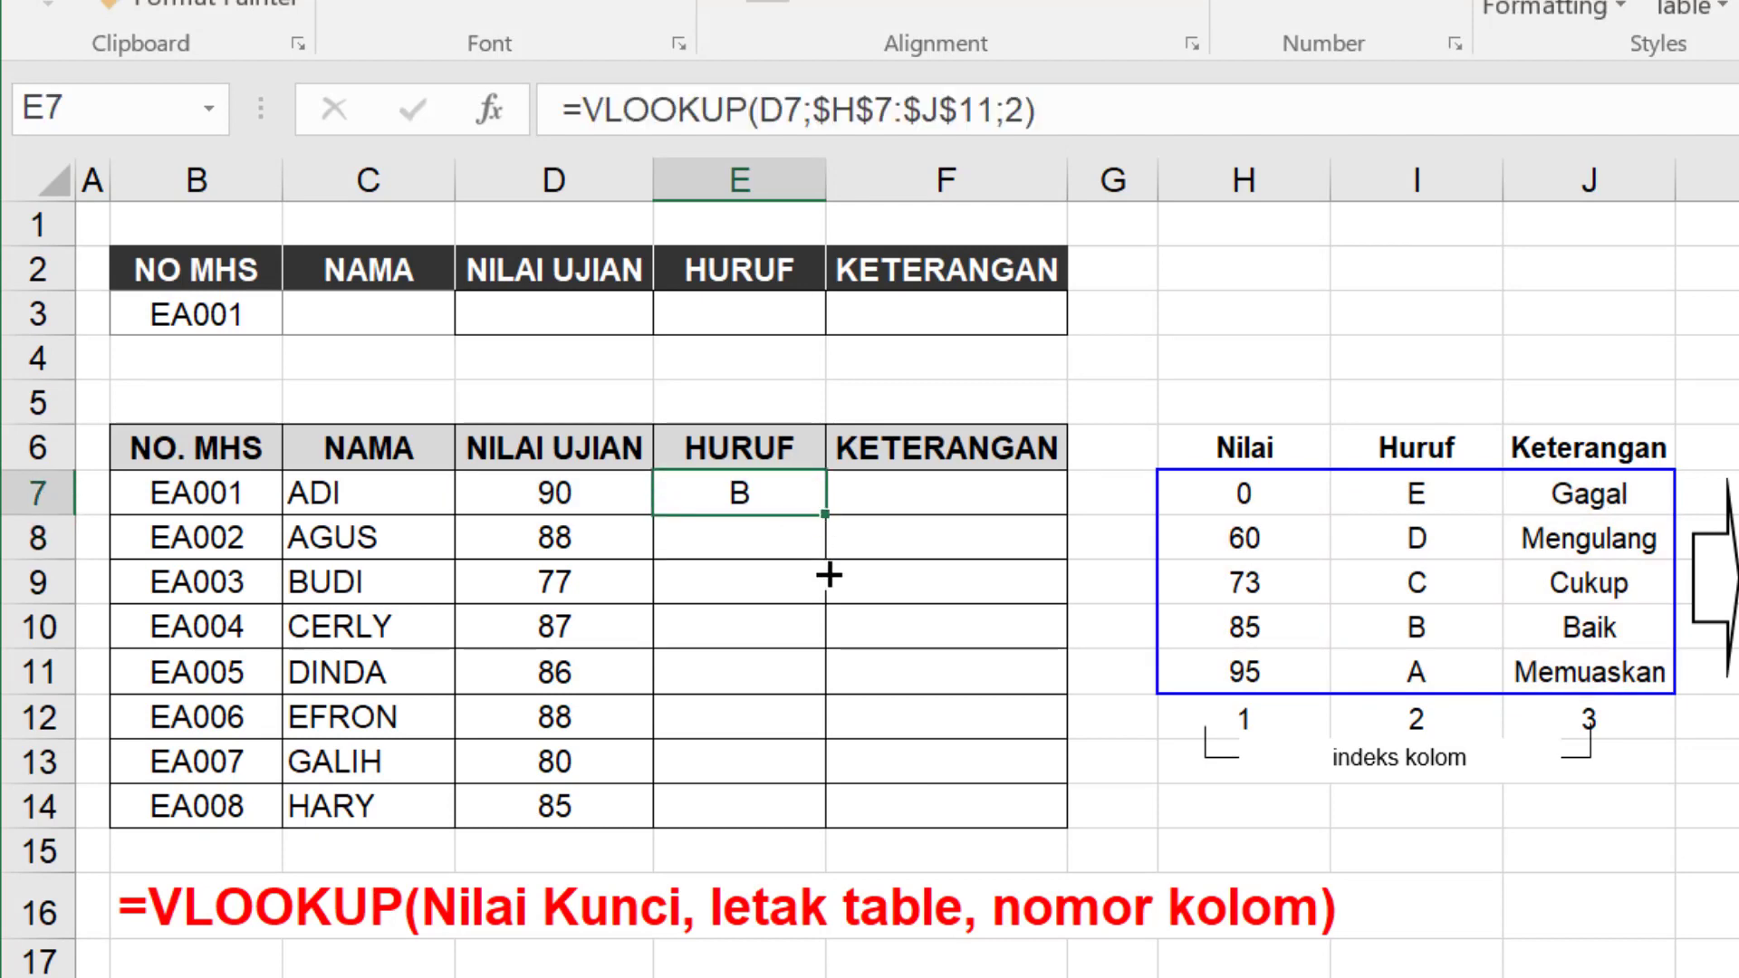
pyautogui.moveTo(829, 575); pyautogui.dragTo(820, 827)
# - Check E14's copied formula, then copy E7's formula across into F7
pyautogui.click(779, 810)
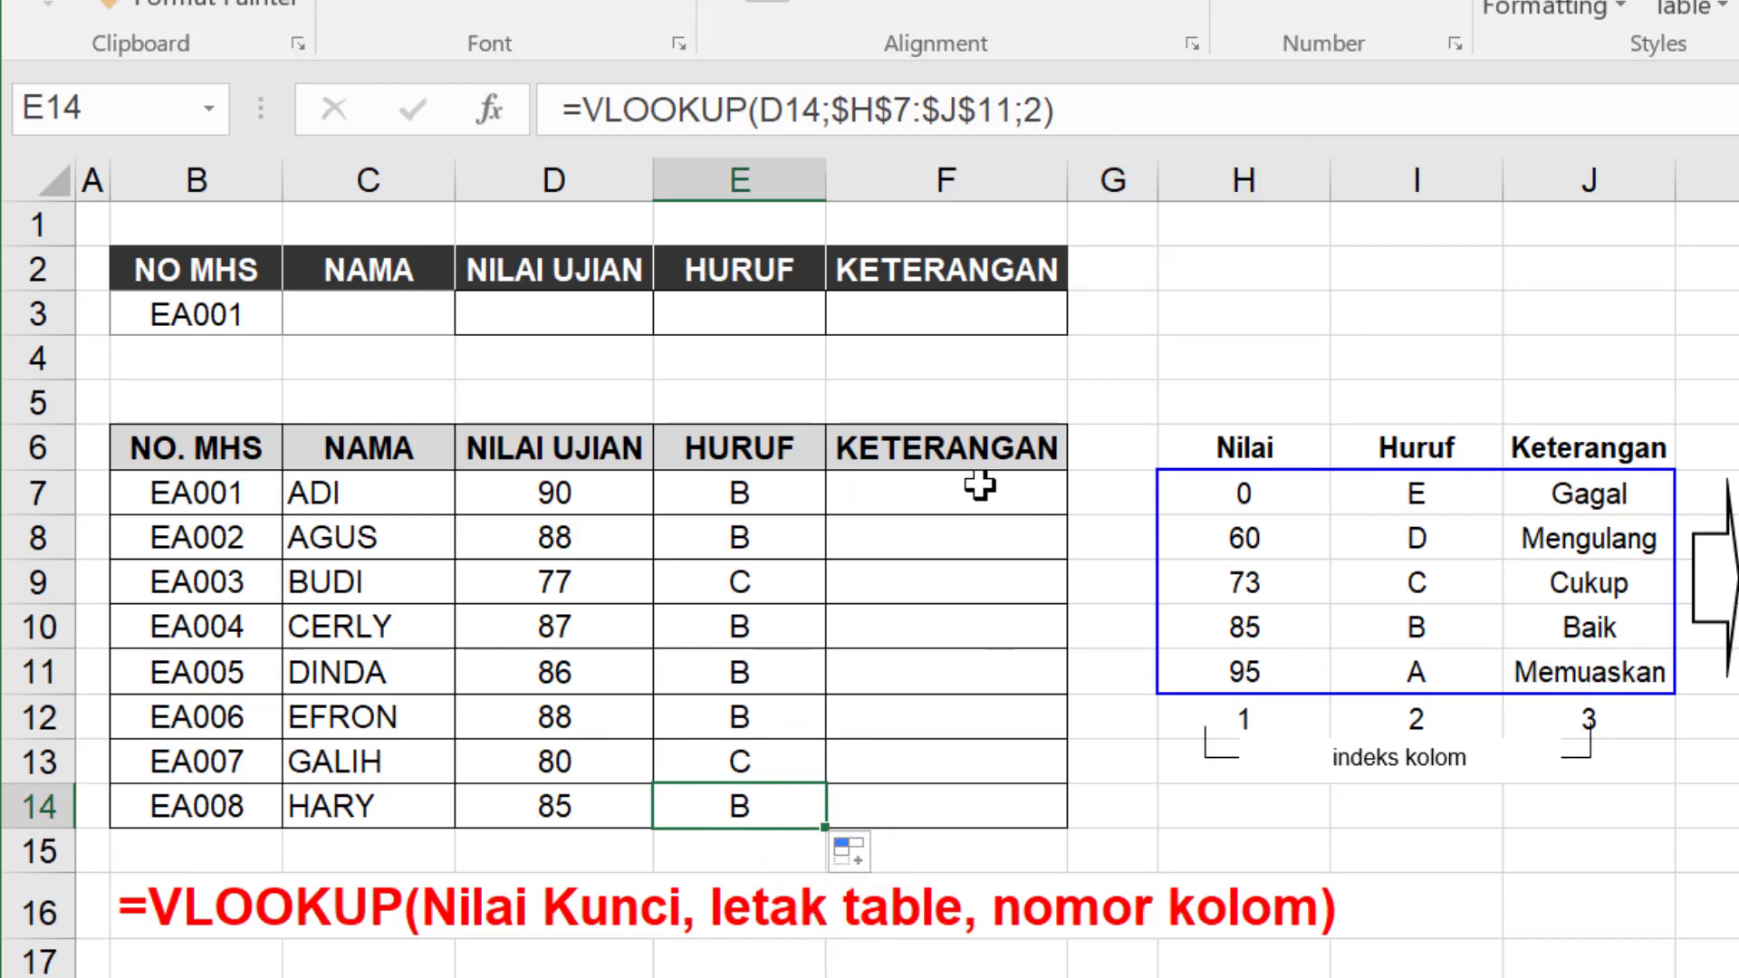
pyautogui.moveTo(786, 543); pyautogui.dragTo(780, 806)
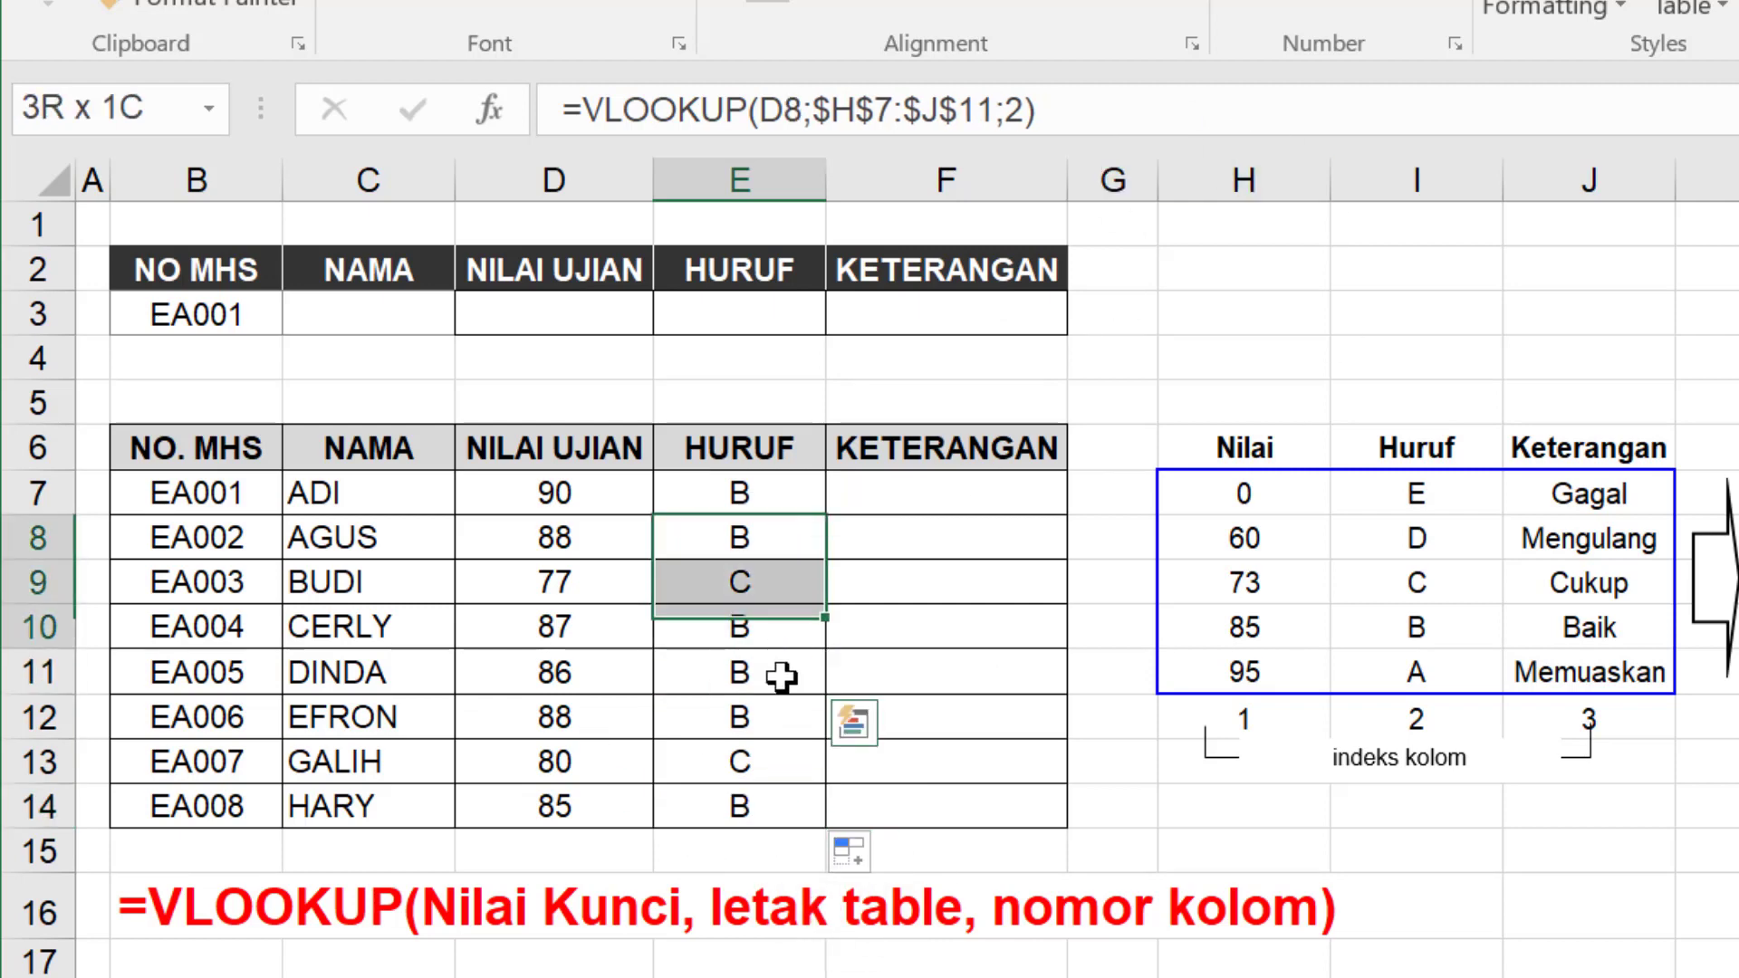
pyautogui.click(779, 798)
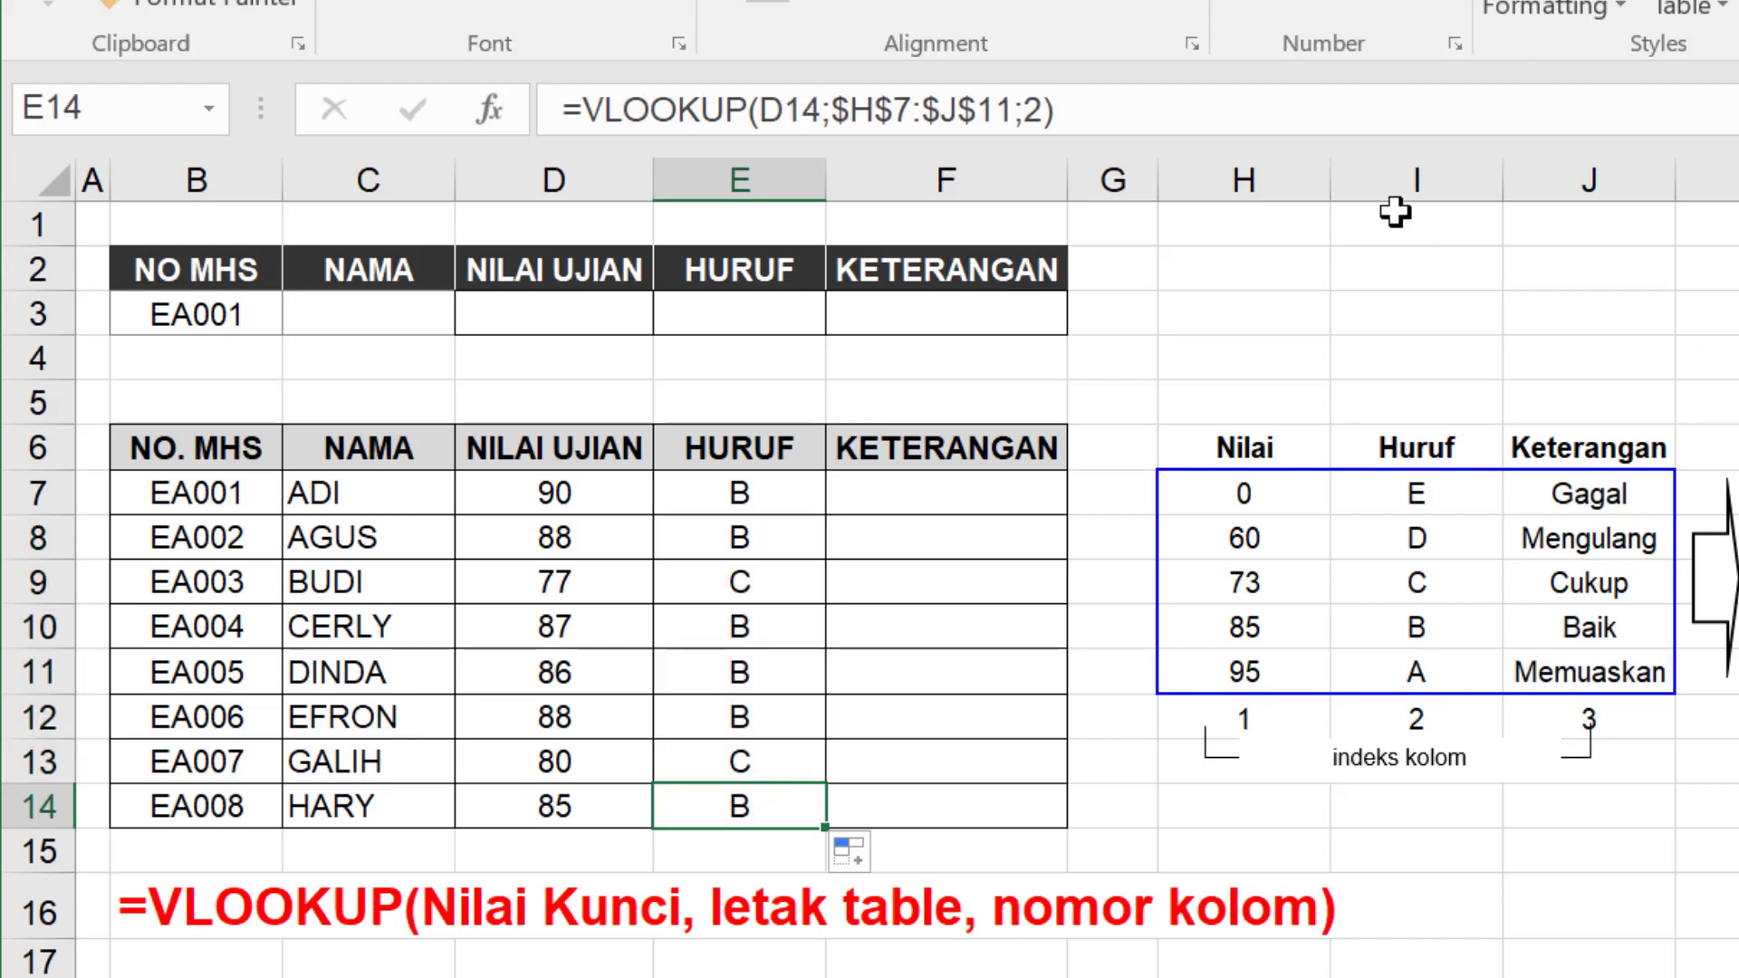
pyautogui.click(1303, 104)
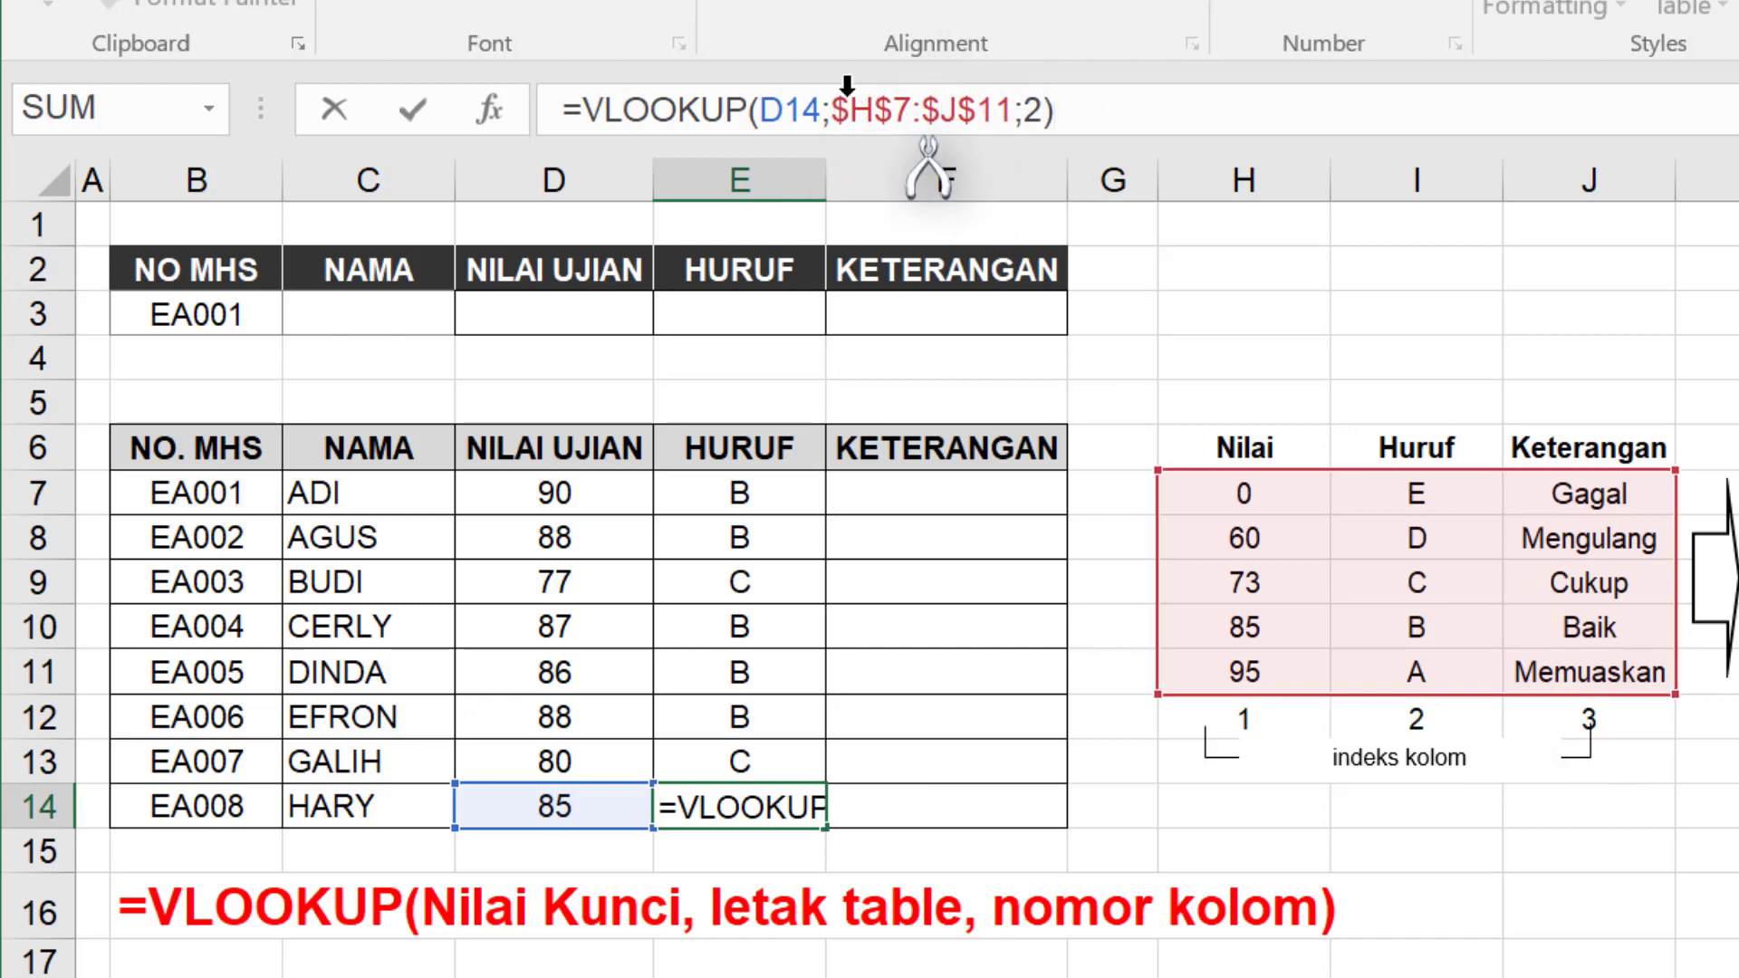
pyautogui.press('Return')
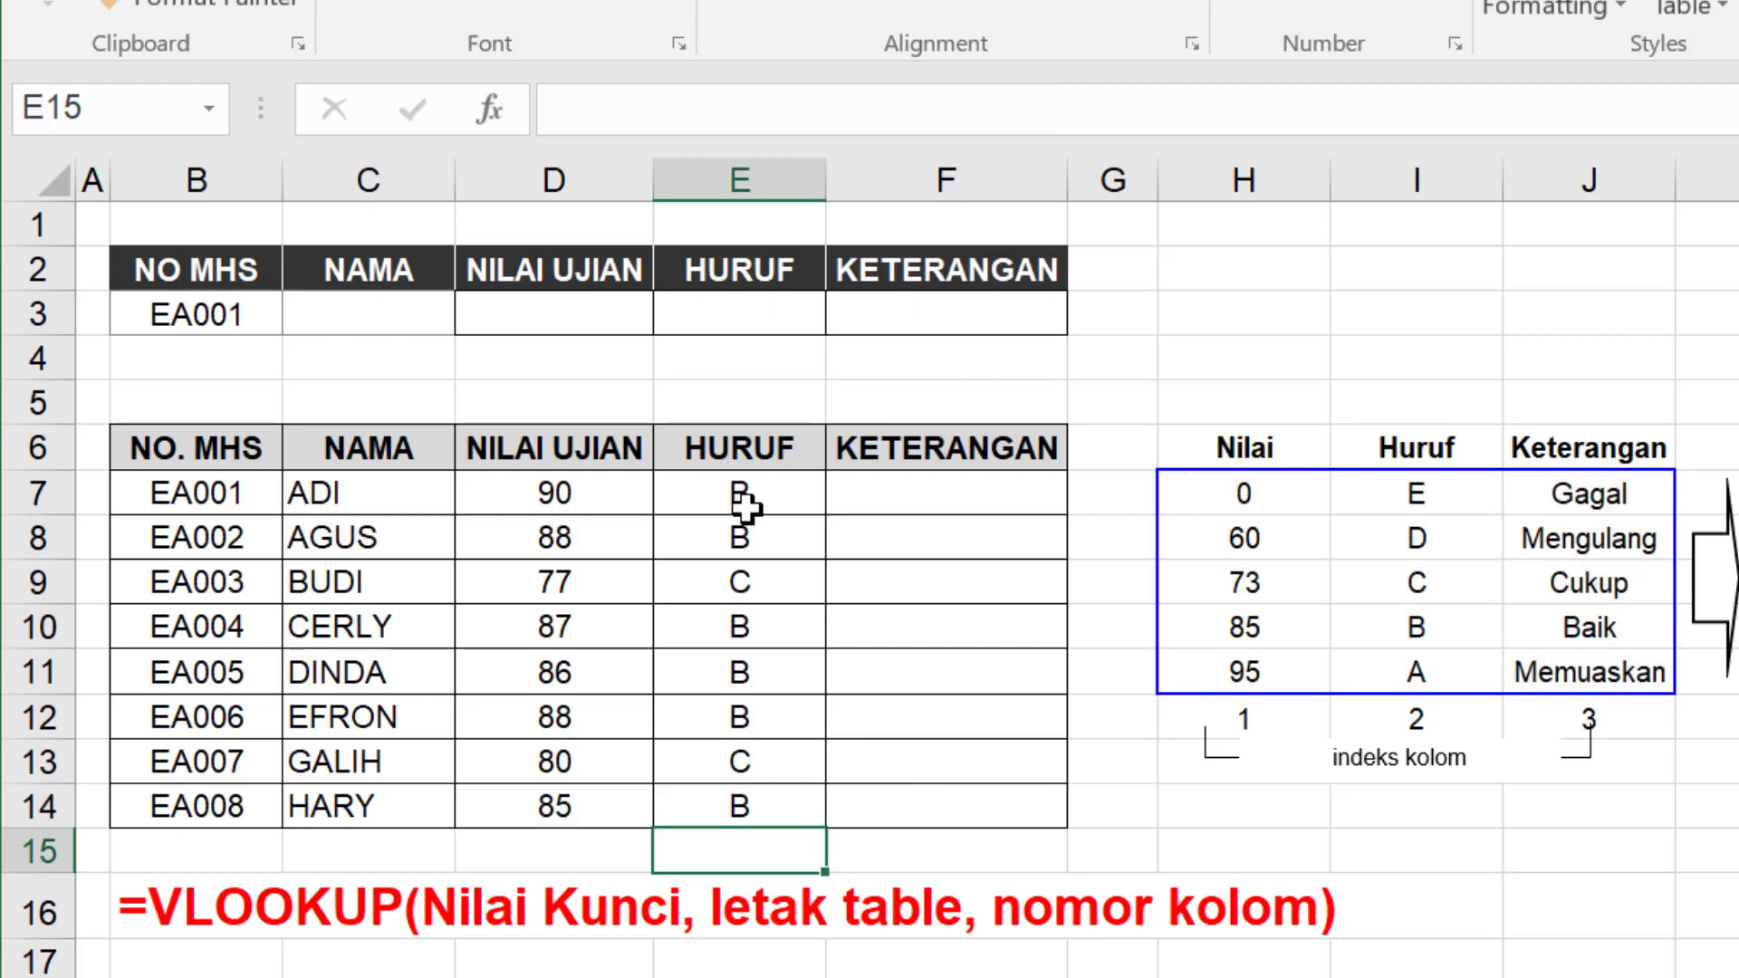
pyautogui.click(739, 492)
pyautogui.moveTo(825, 514); pyautogui.dragTo(963, 494)
# - Change F7's formula to =VLOOKUP(D7;$H$7:$J$11;3) to return the description
pyautogui.click(963, 494)
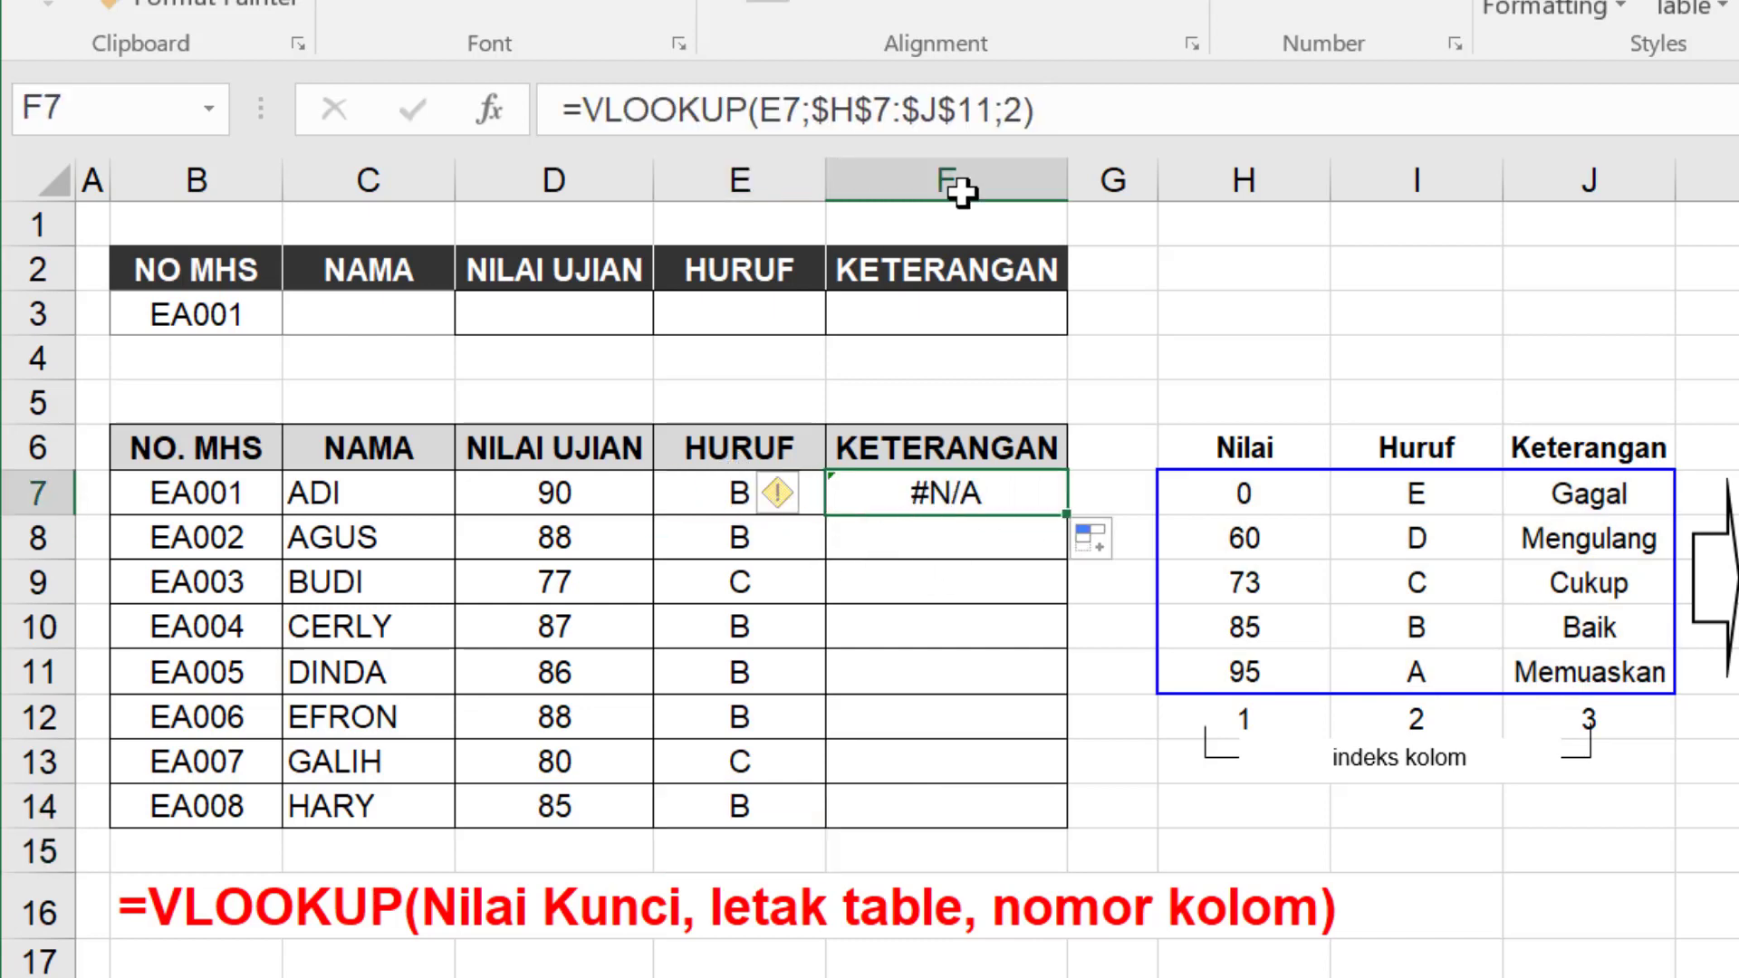
pyautogui.click(1087, 109)
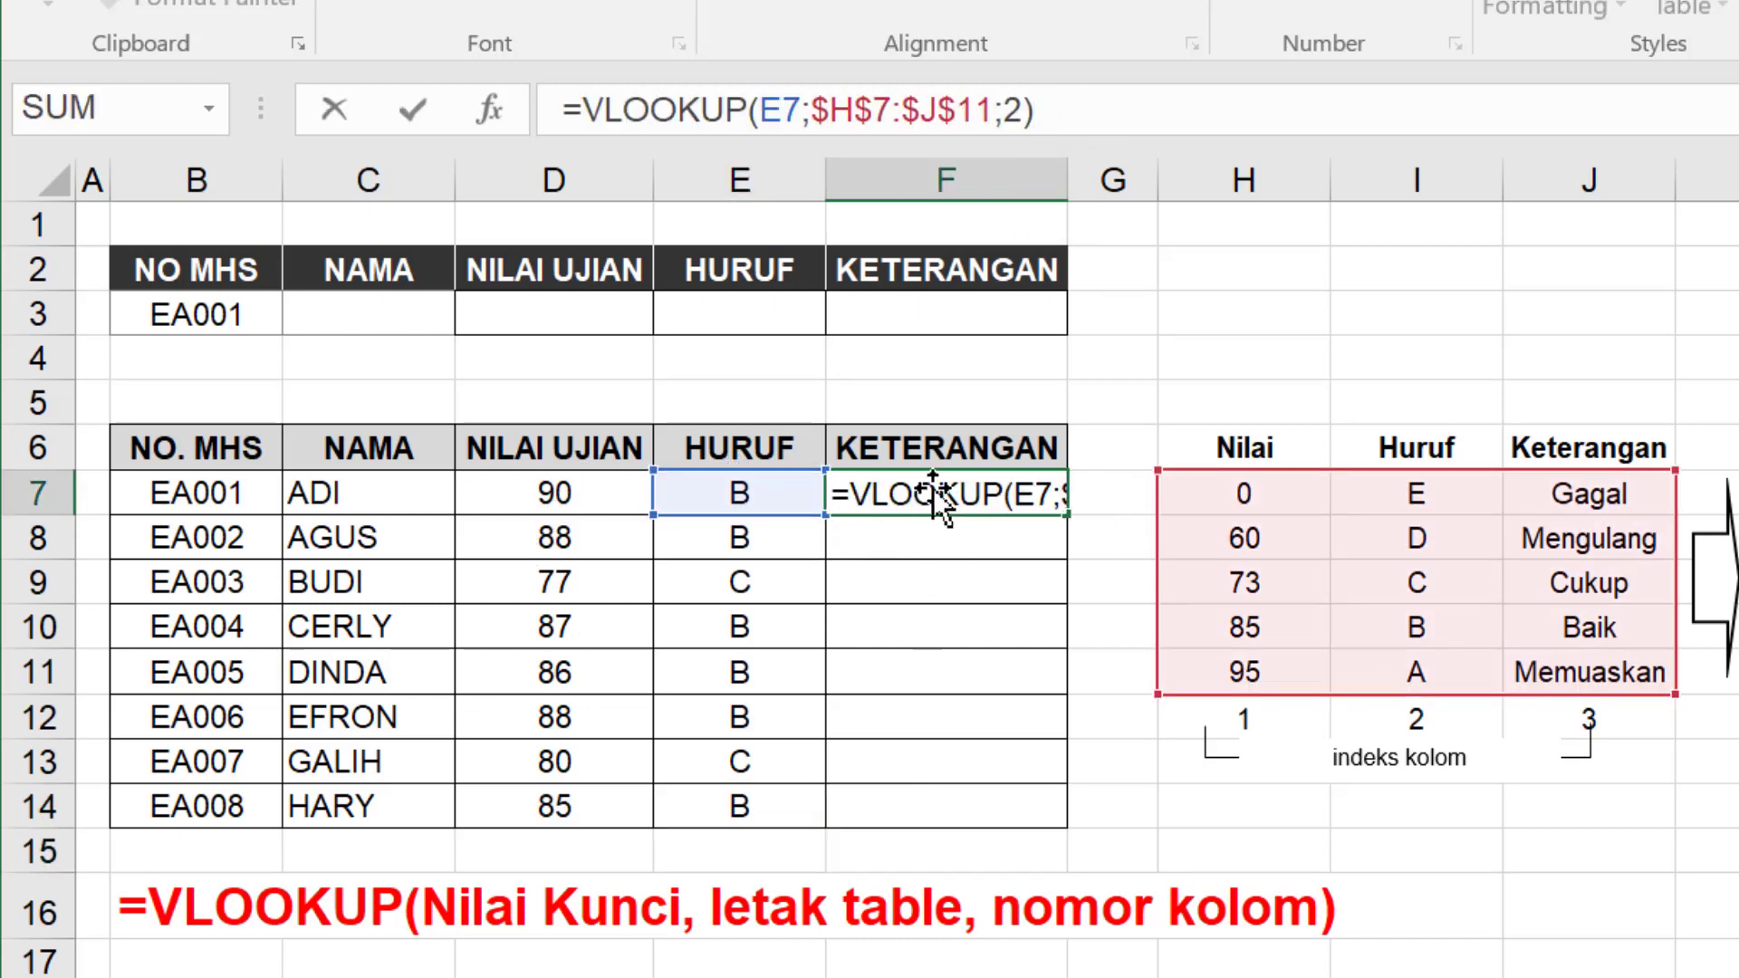
pyautogui.doubleClick(770, 111)
pyautogui.click(558, 492)
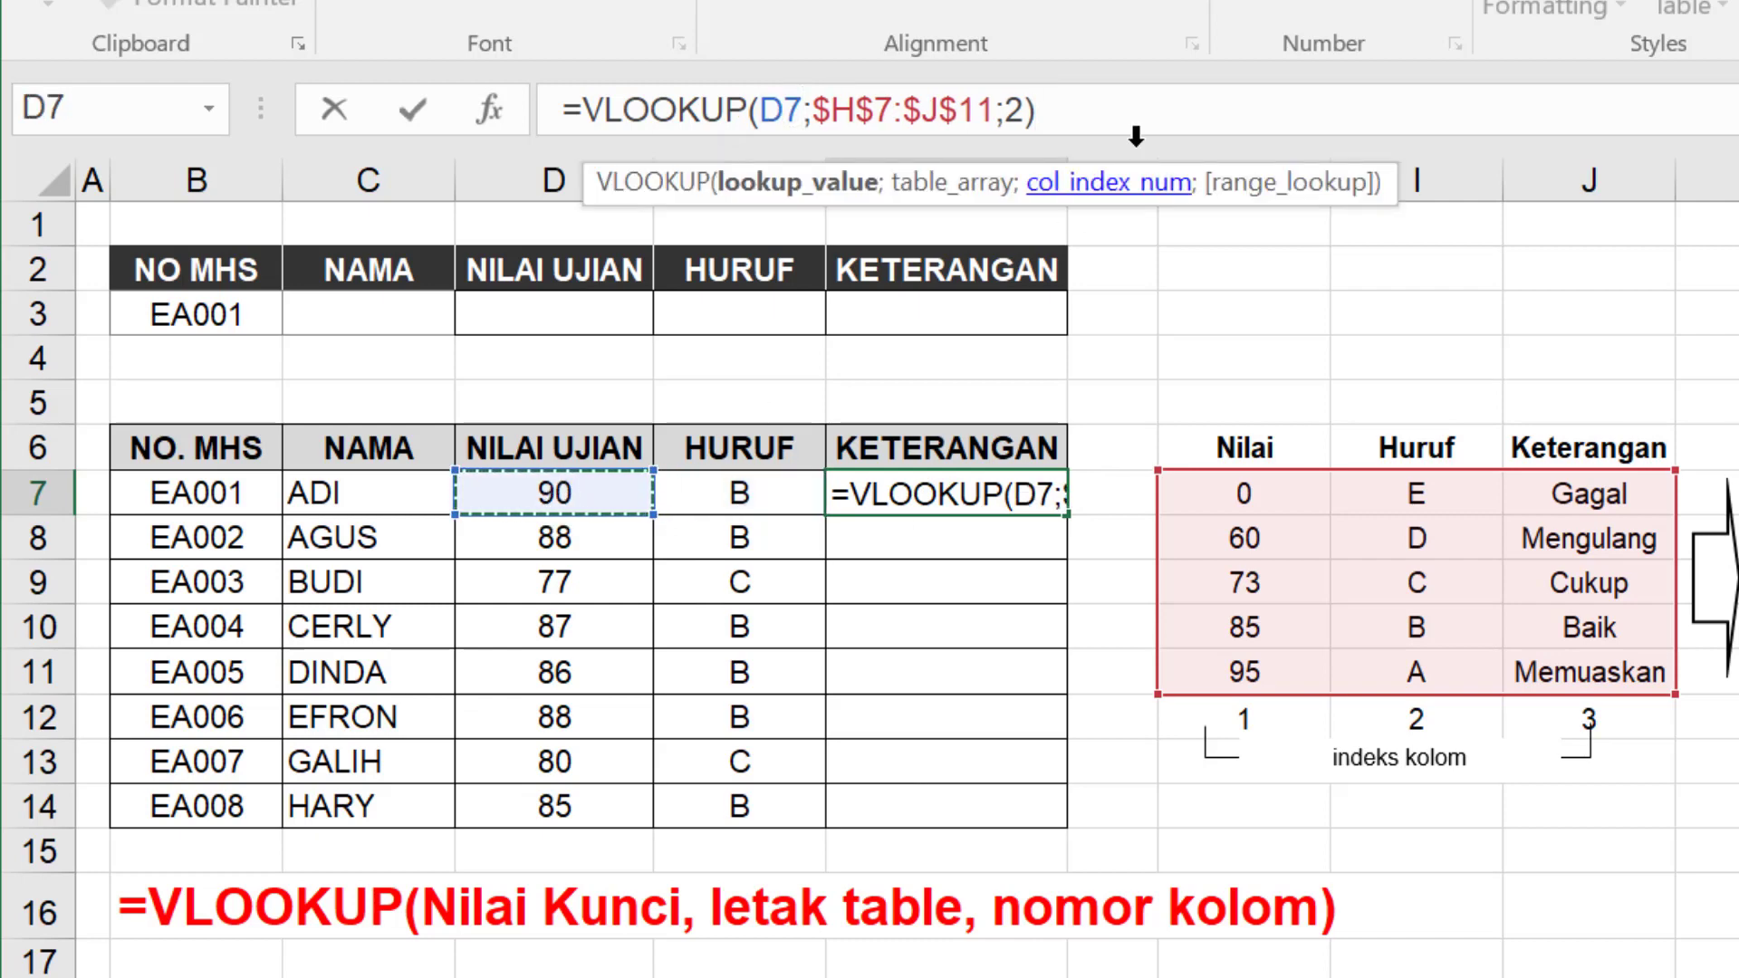
pyautogui.doubleClick(1015, 109)
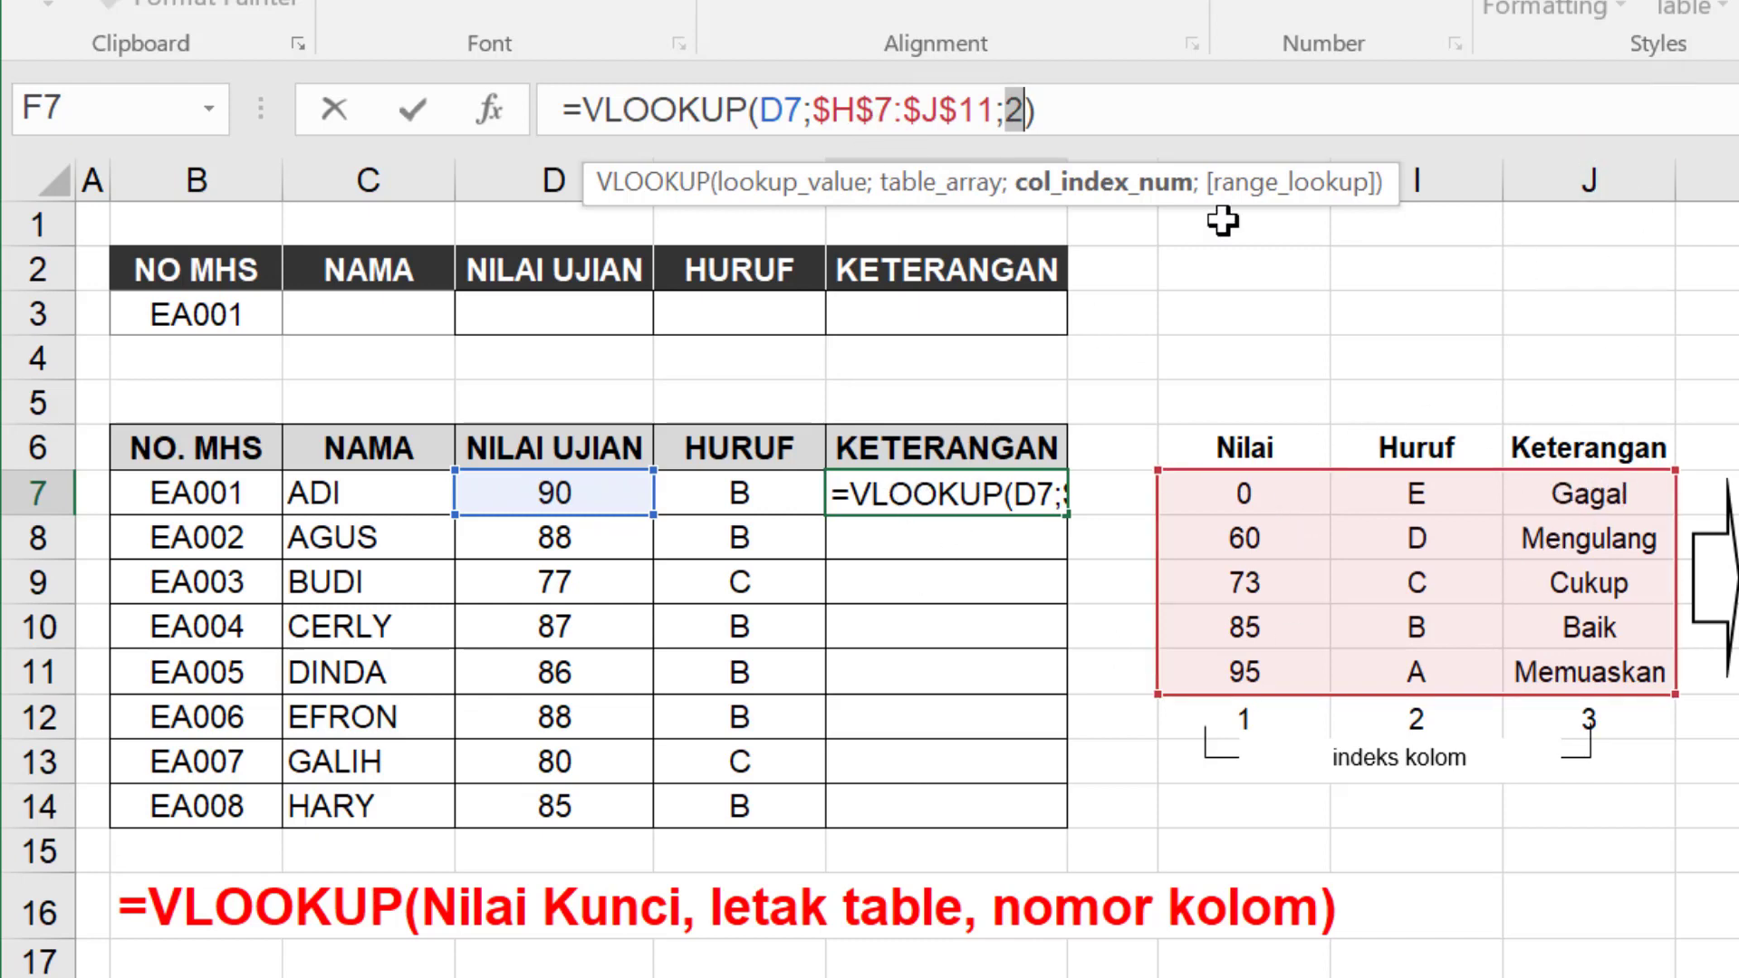
pyautogui.write('3')
pyautogui.press('Return')
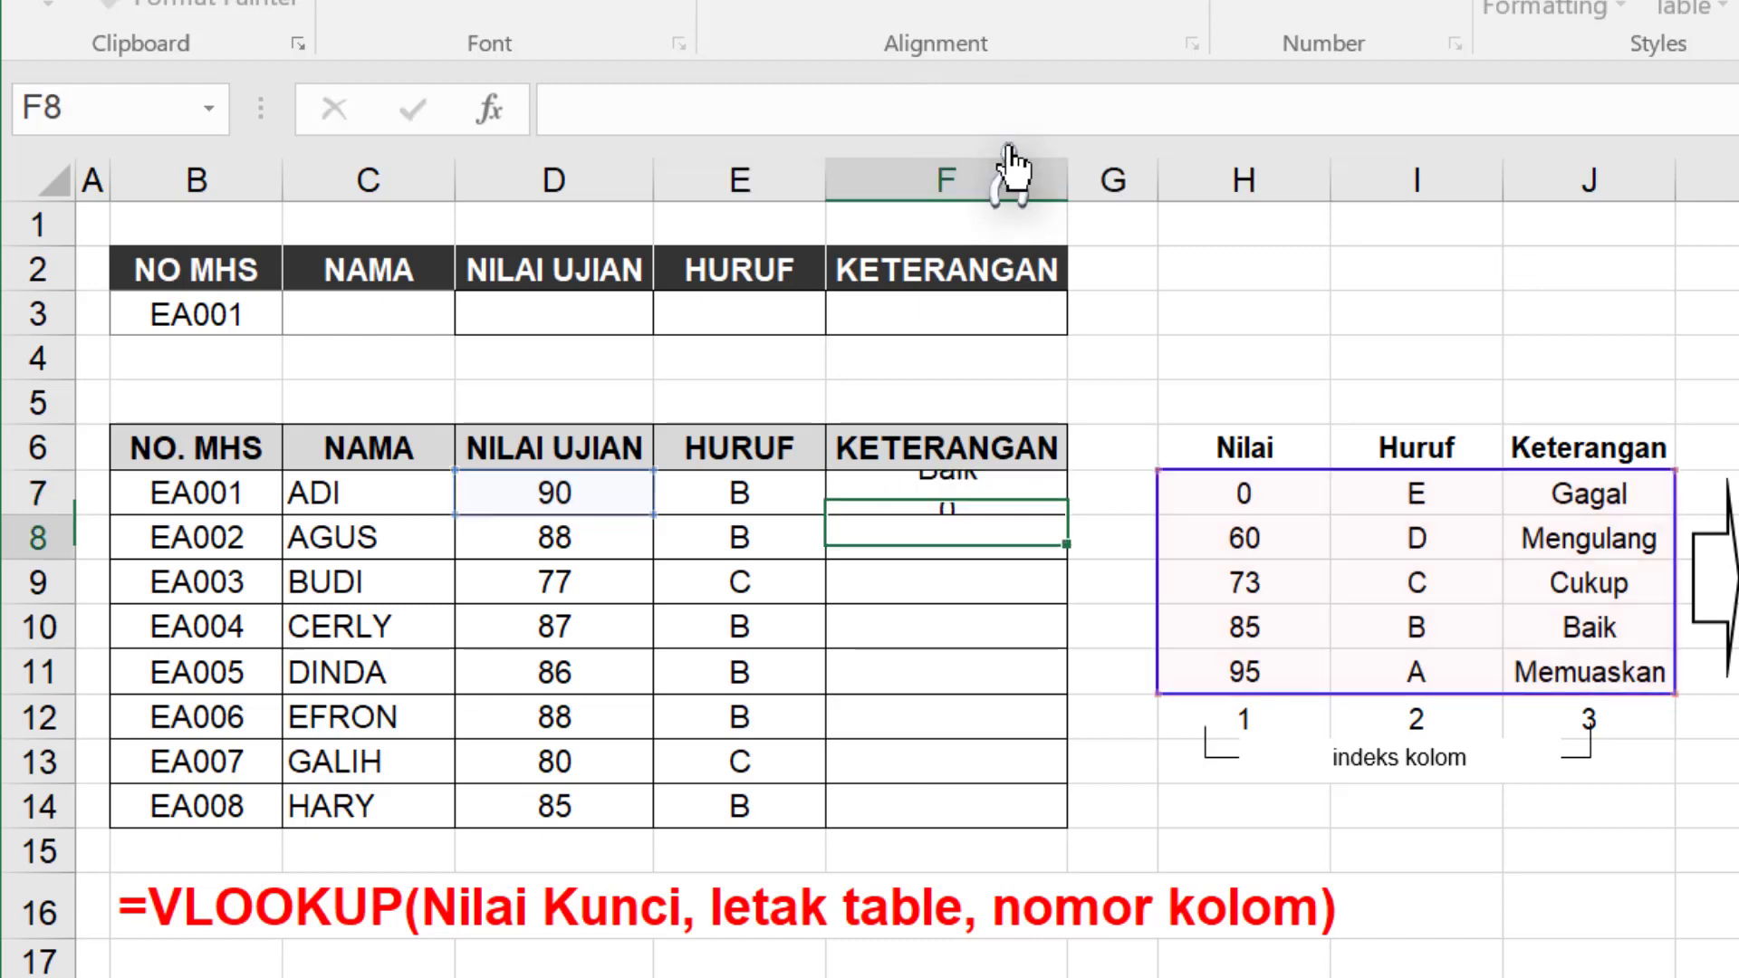
# - Fill F7's description formula down to F14 and verify F14's formula
pyautogui.click(1001, 495)
pyautogui.moveTo(1067, 515); pyautogui.dragTo(1065, 826)
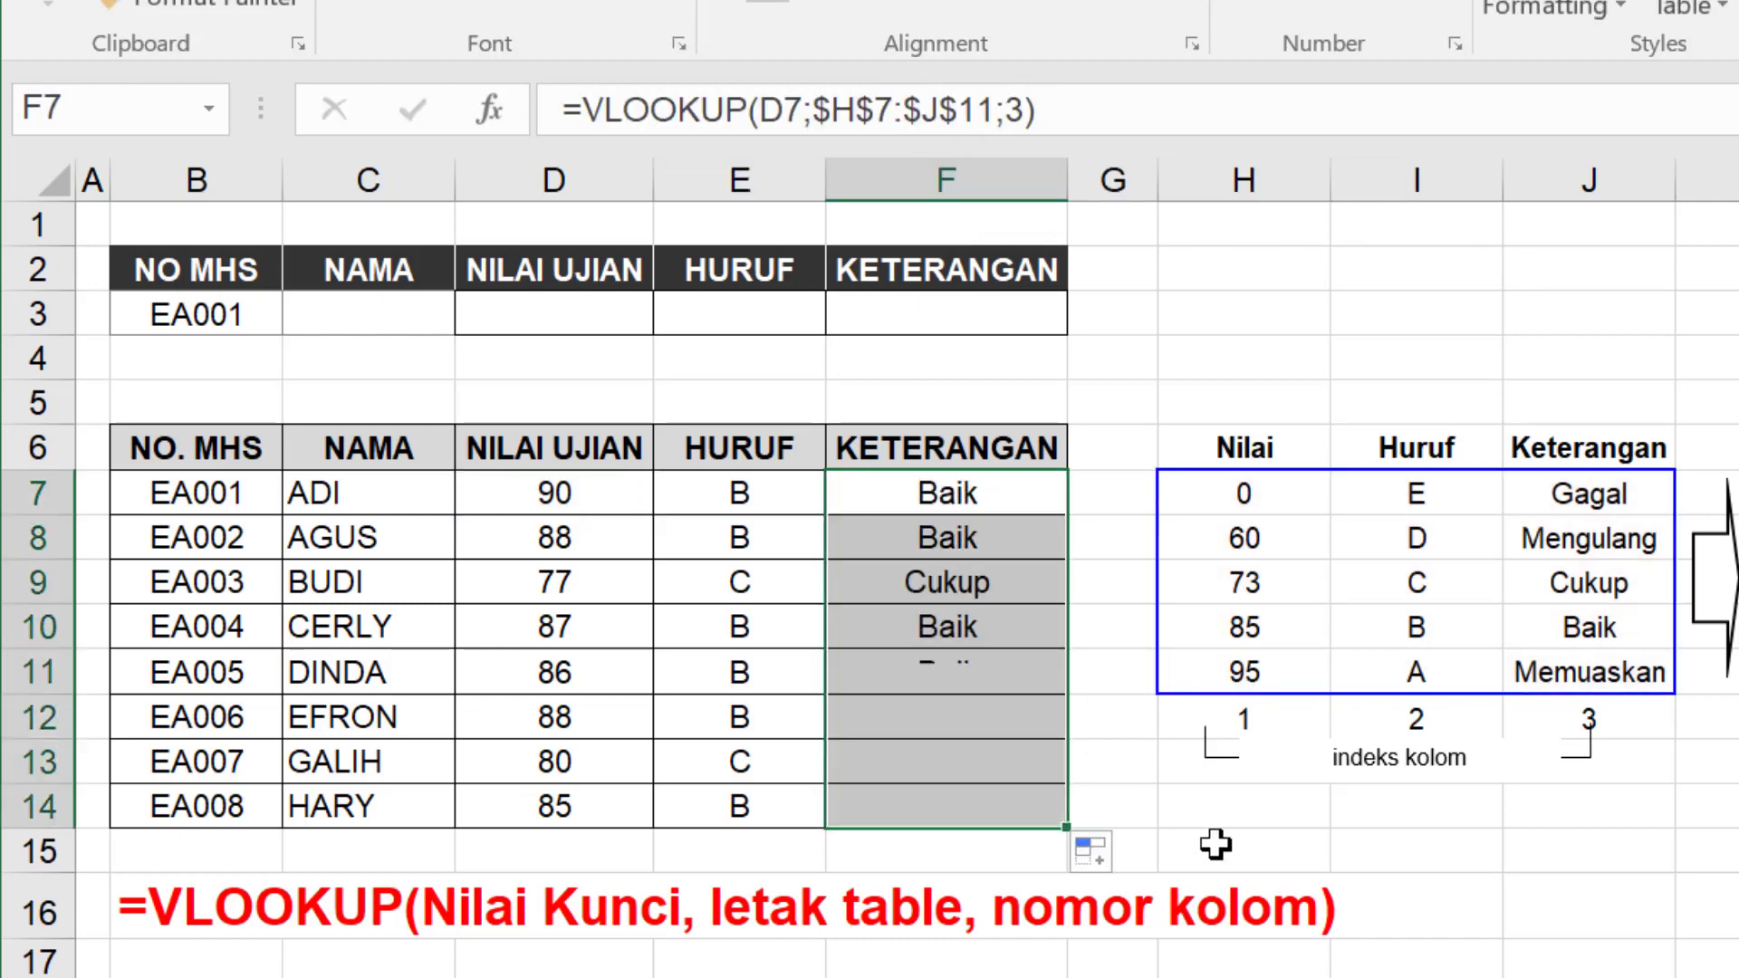
pyautogui.click(1008, 809)
pyautogui.click(1128, 109)
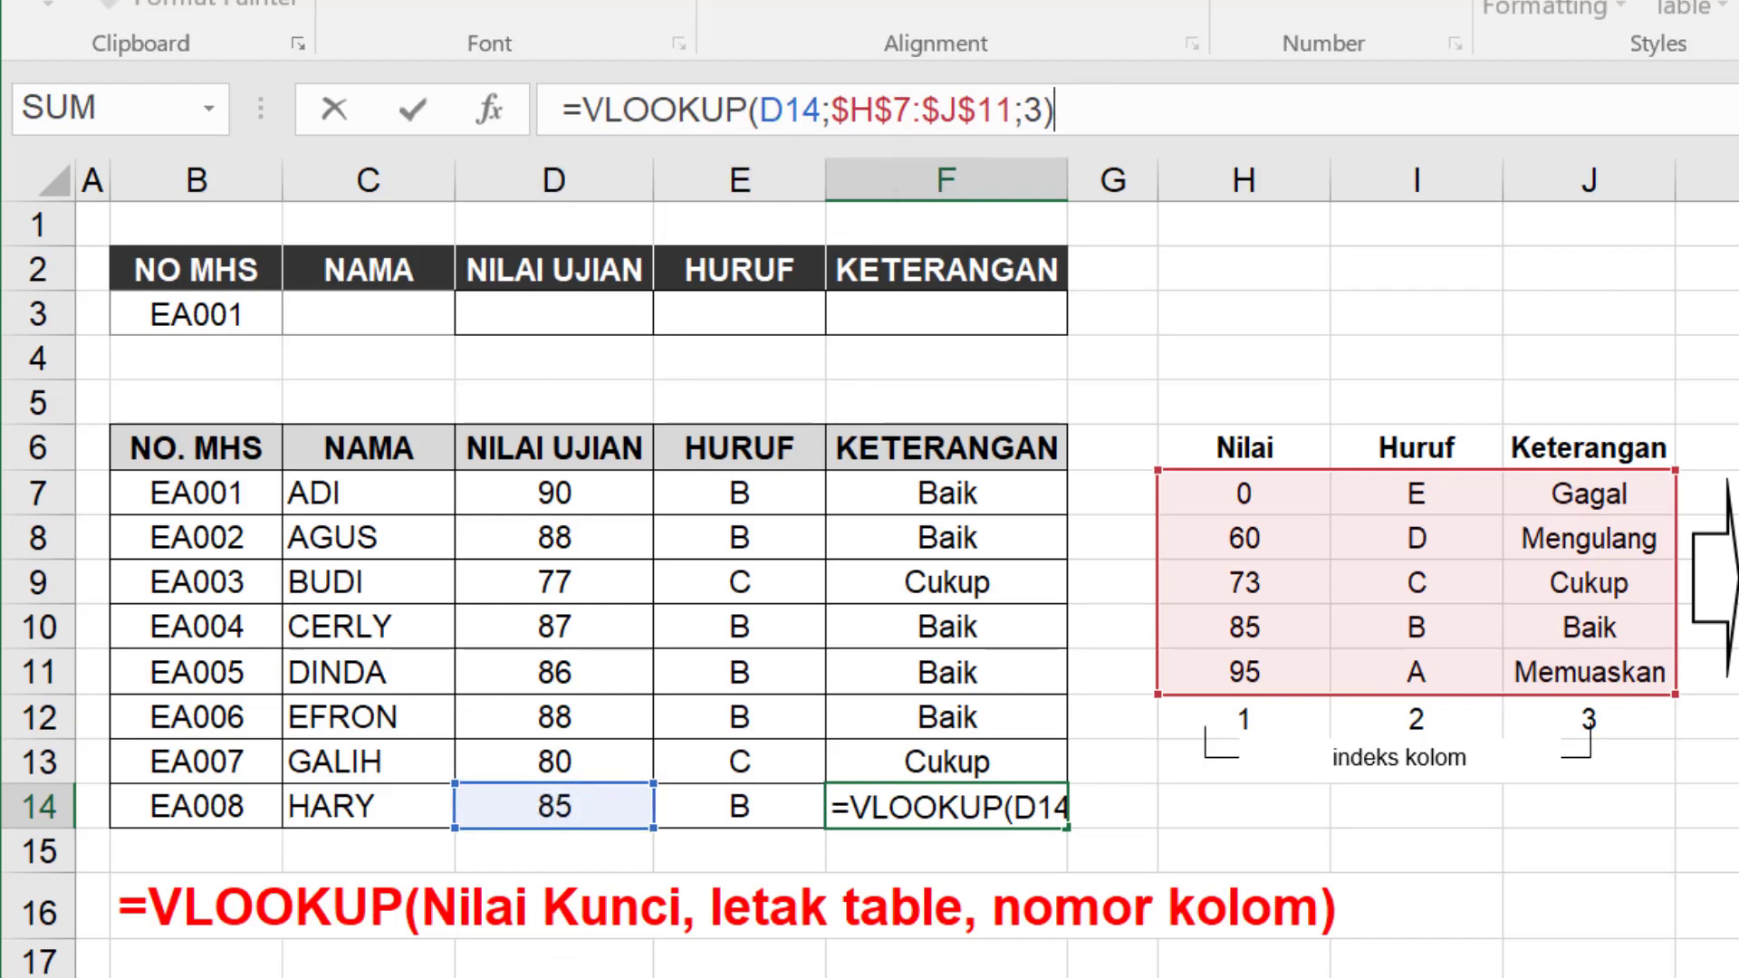
pyautogui.press('Return')
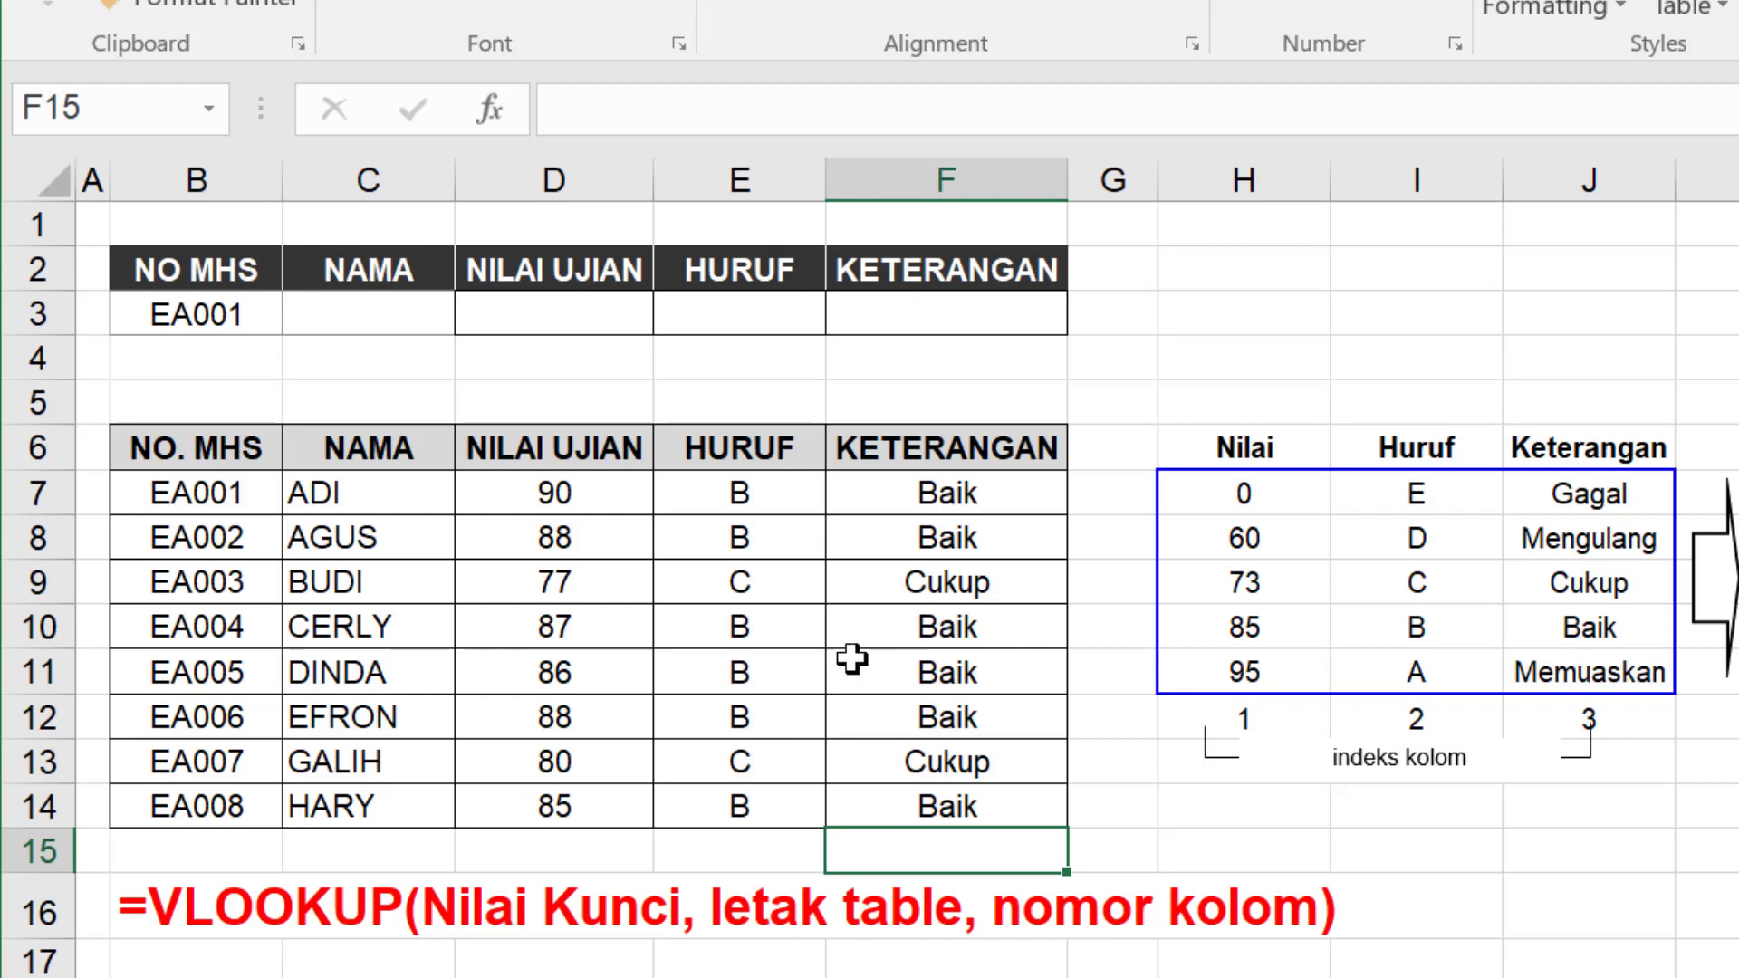
pyautogui.moveTo(1218, 507)
pyautogui.mouseDown()
pyautogui.moveTo(1603, 689)
pyautogui.moveTo(1622, 672)
pyautogui.mouseUp()
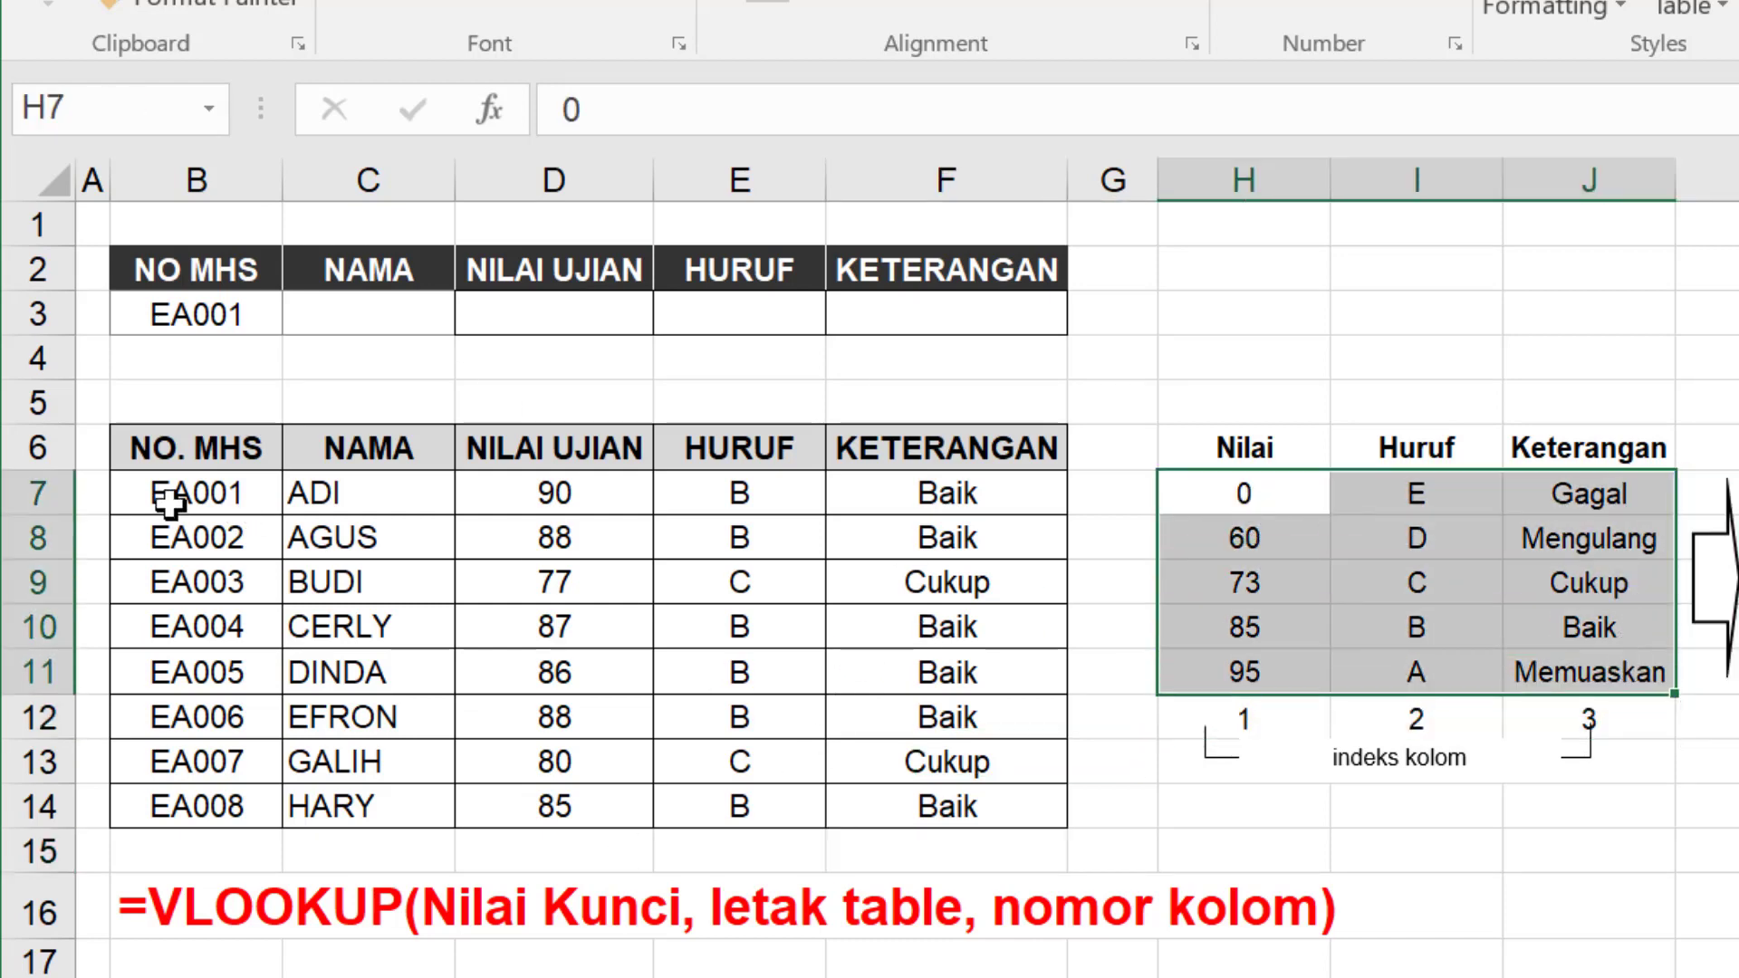
pyautogui.moveTo(163, 493)
pyautogui.mouseDown()
pyautogui.moveTo(877, 761)
pyautogui.moveTo(874, 804)
pyautogui.mouseUp()
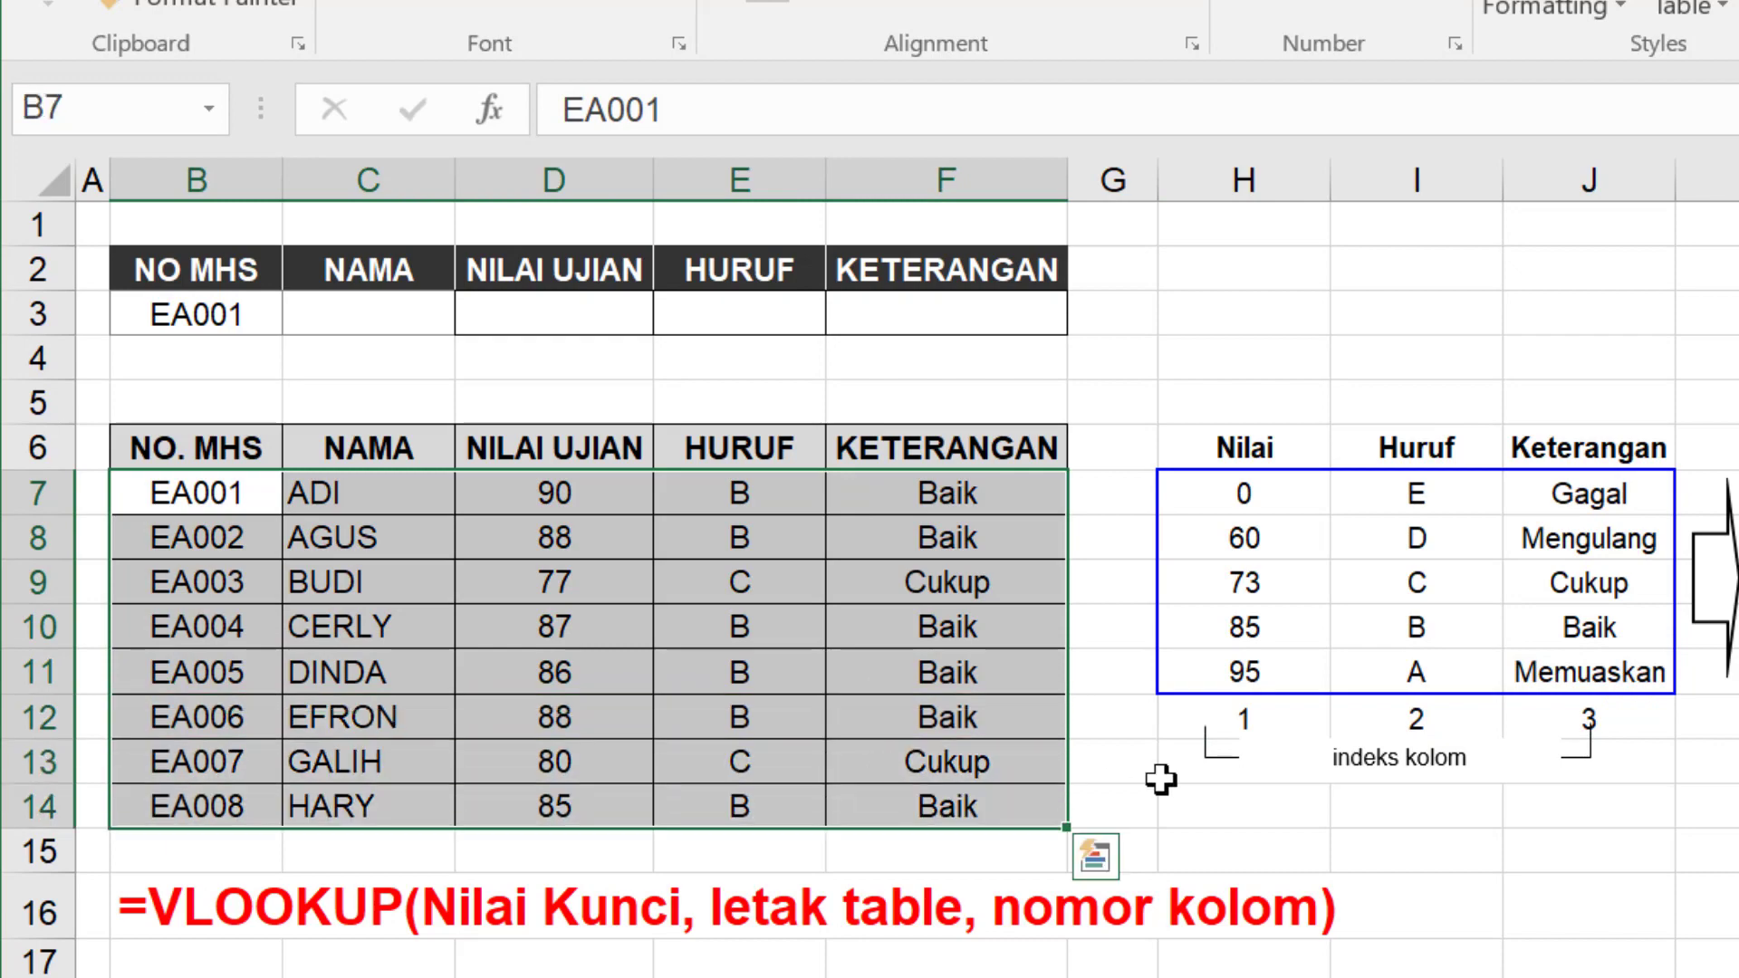
pyautogui.click(1126, 416)
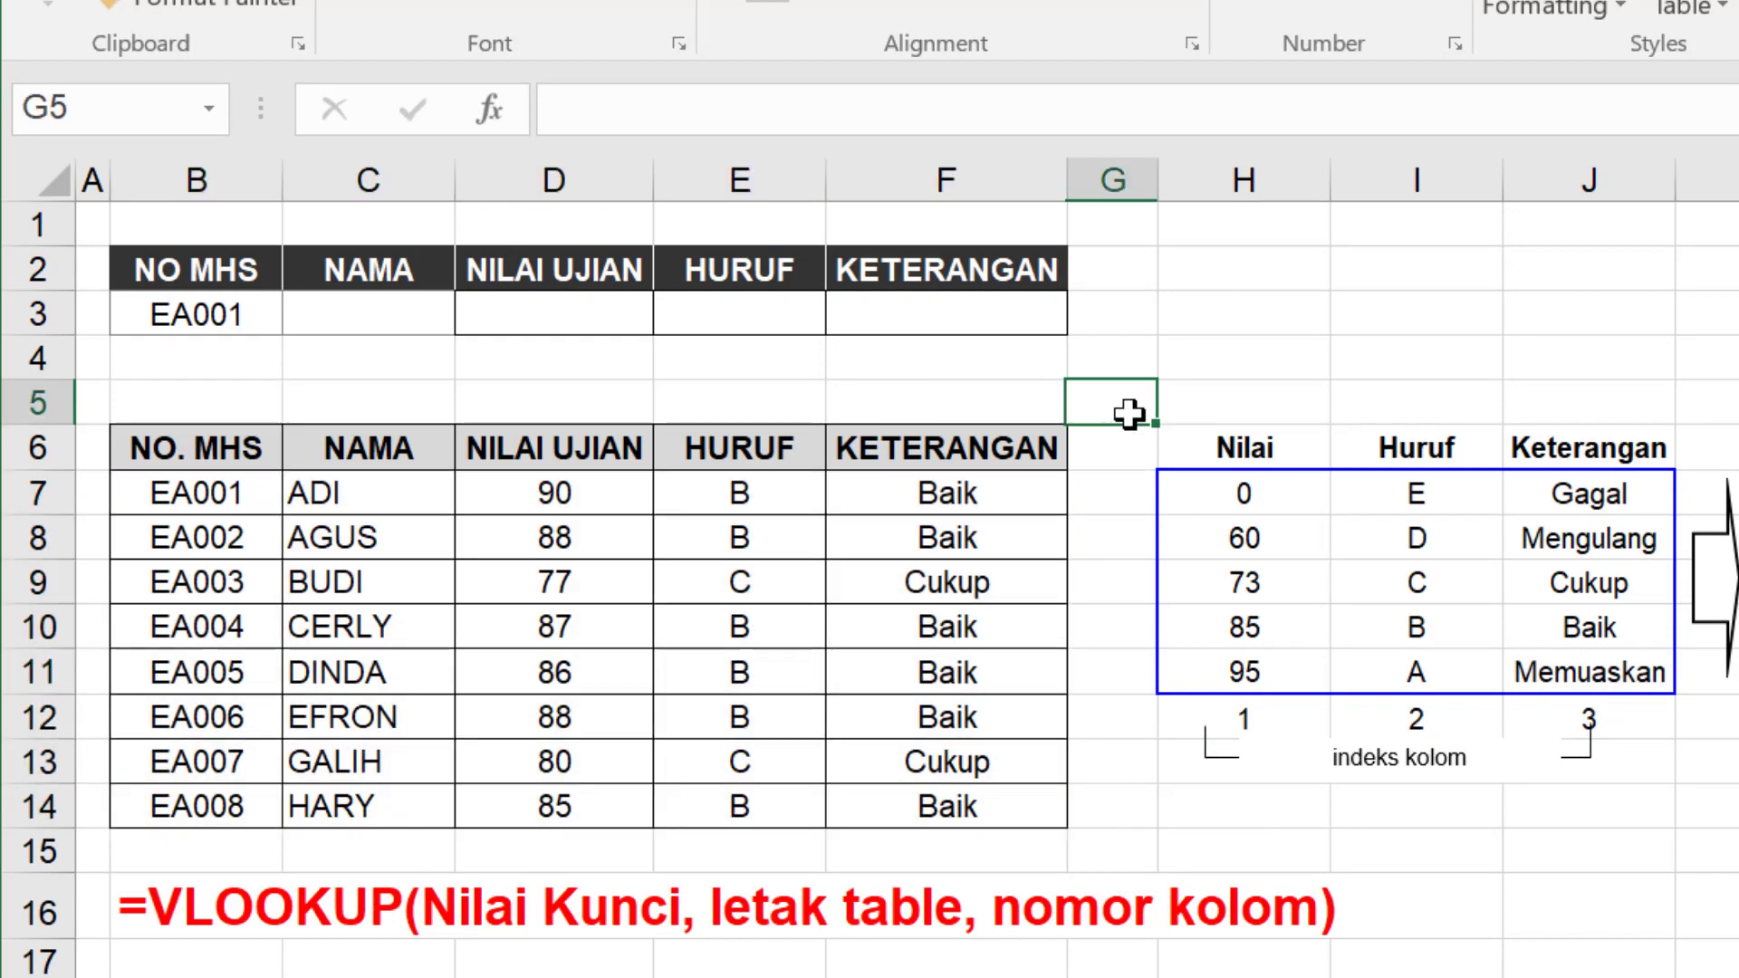
pyautogui.press('Right')
pyautogui.click(374, 314)
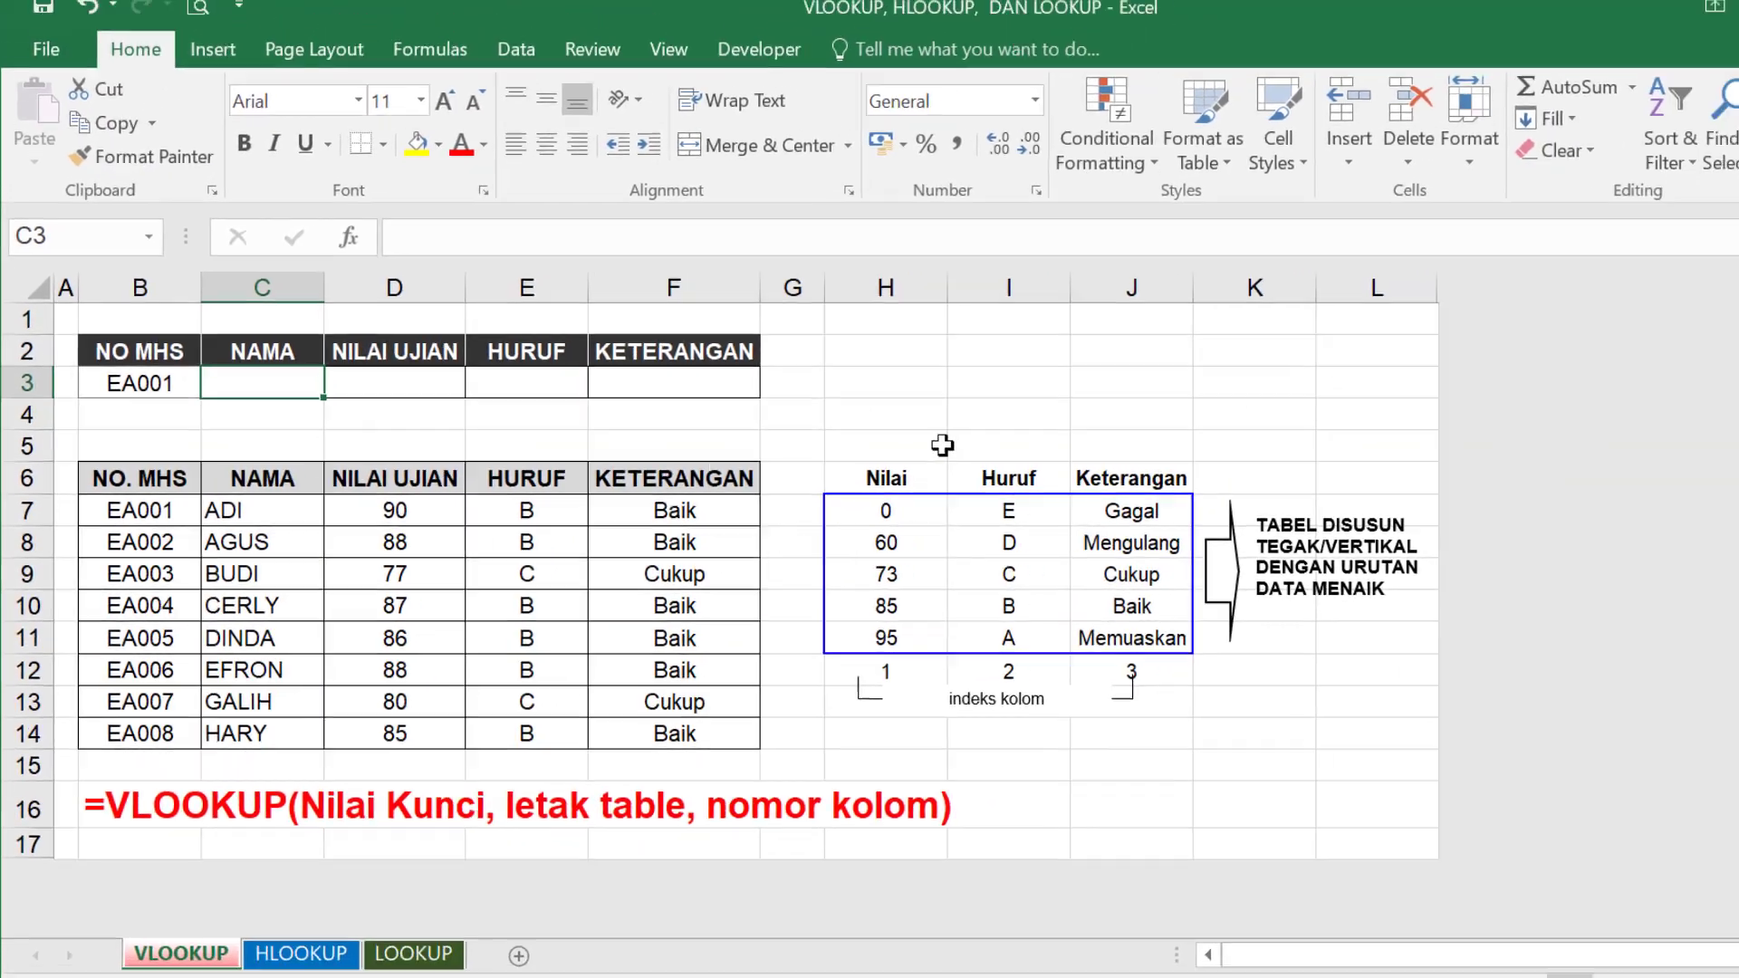
pyautogui.click(509, 603)
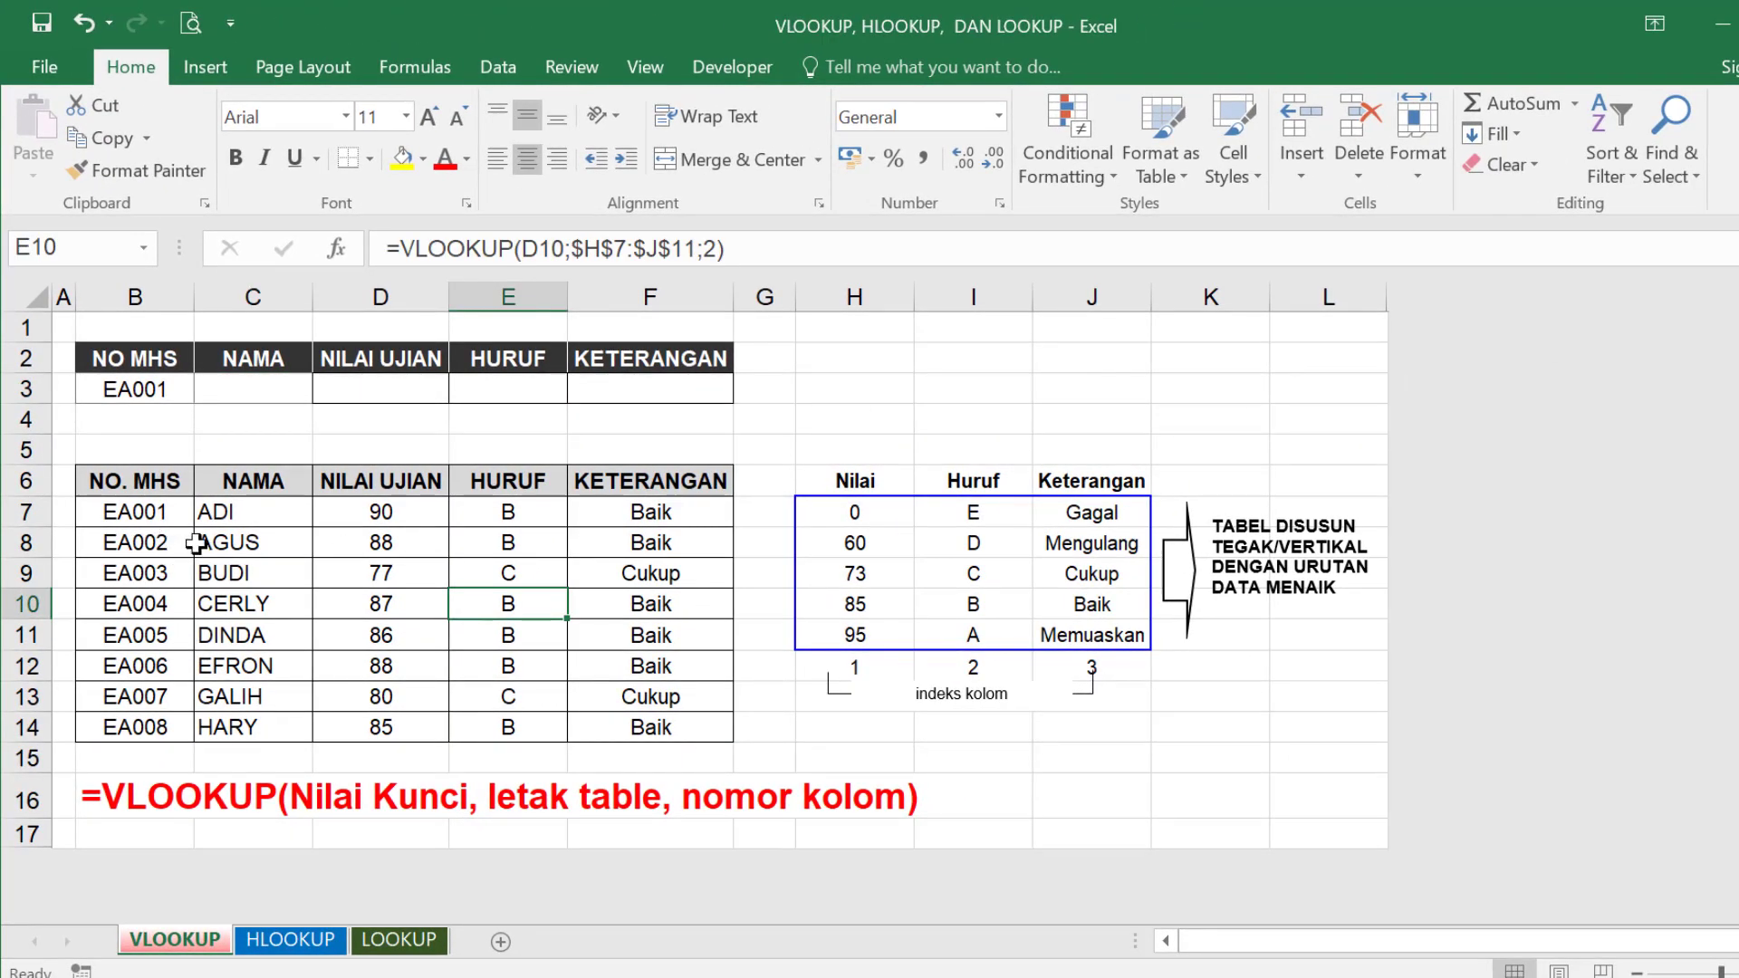
pyautogui.click(665, 643)
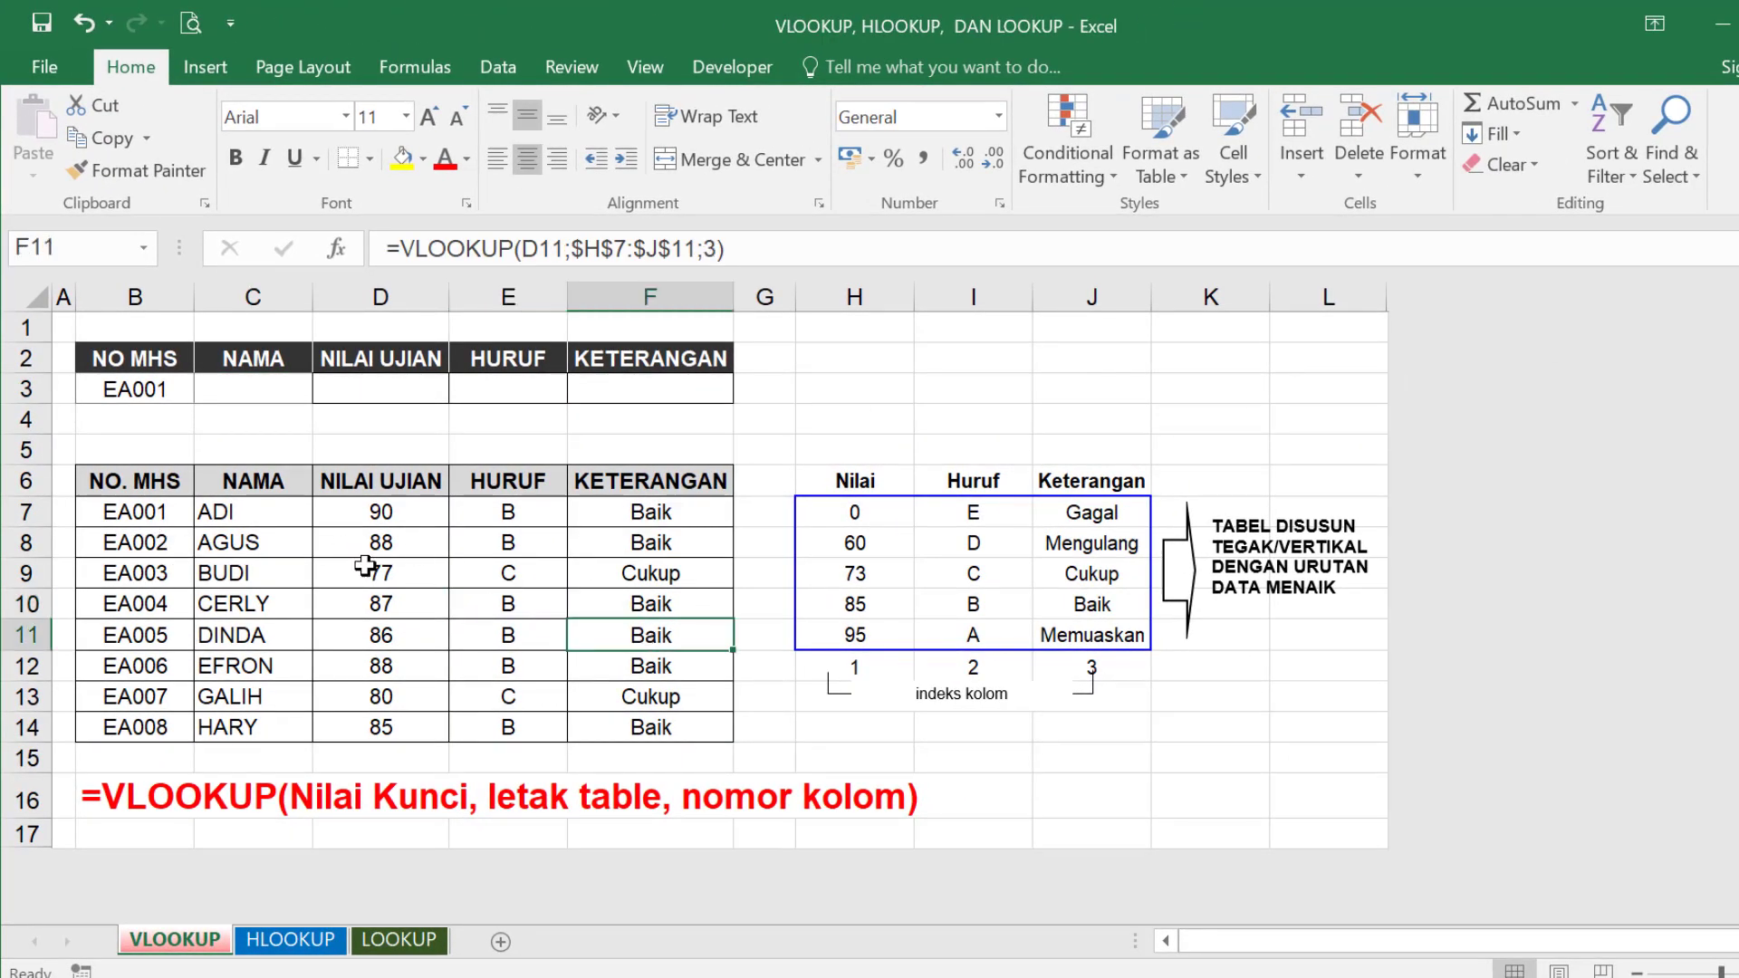
pyautogui.click(252, 382)
pyautogui.moveTo(105, 358); pyautogui.dragTo(625, 388)
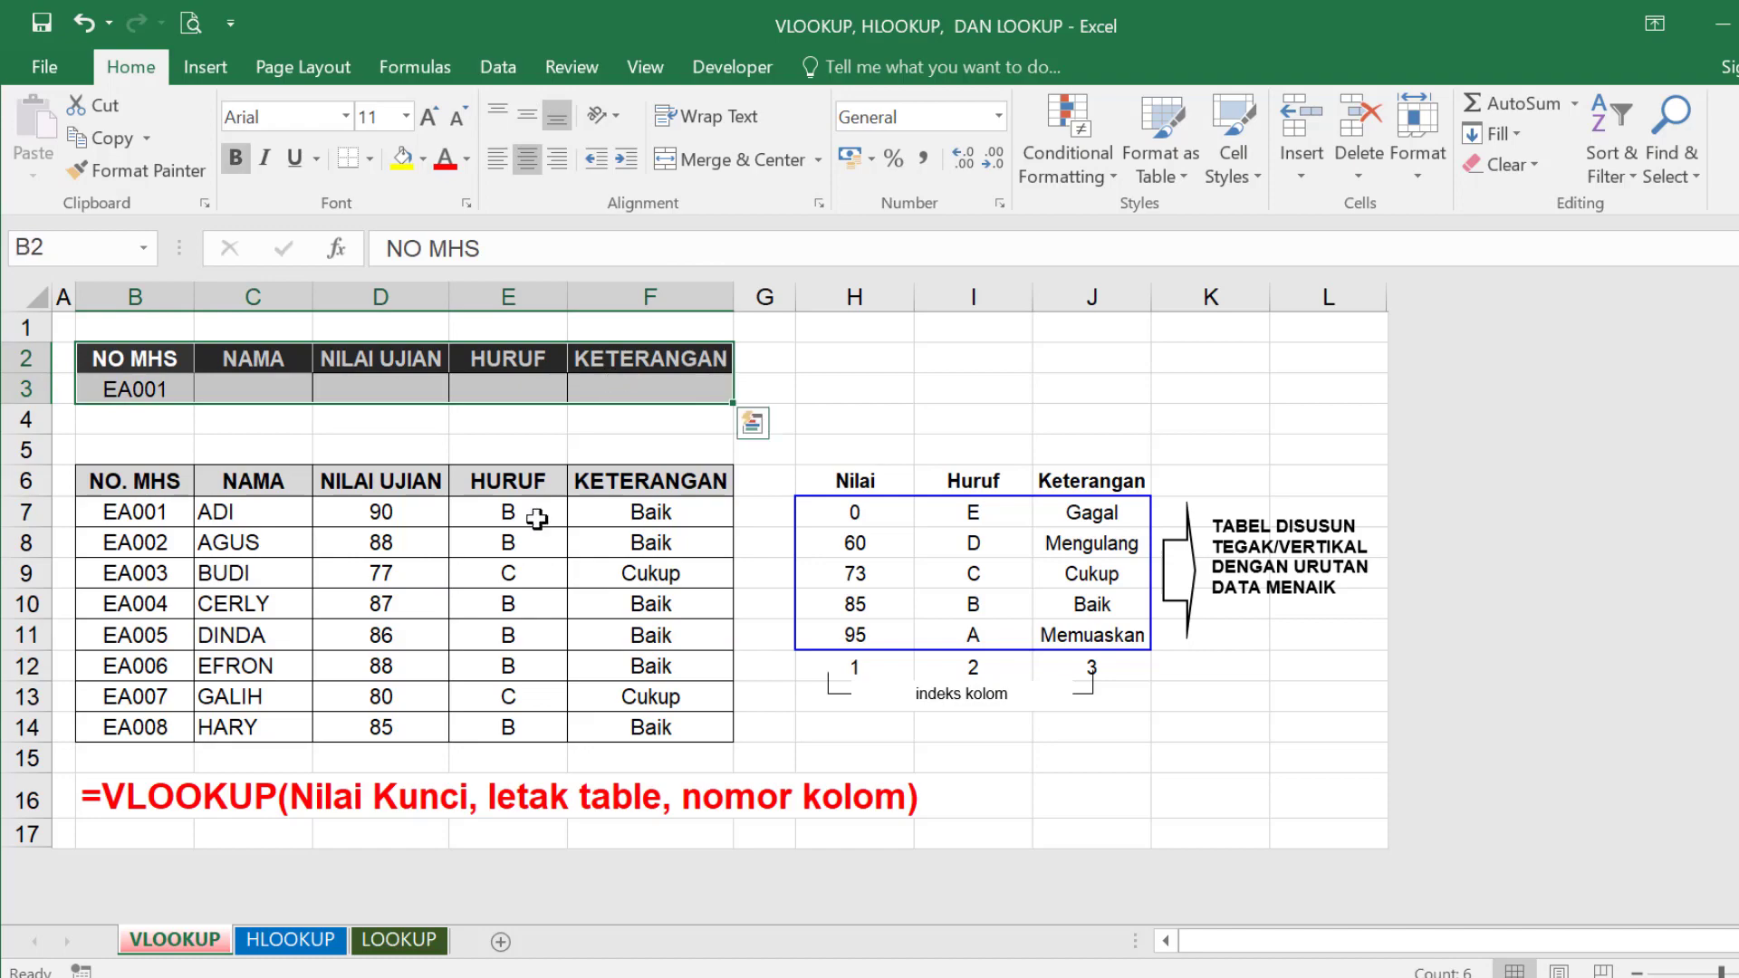
pyautogui.click(508, 573)
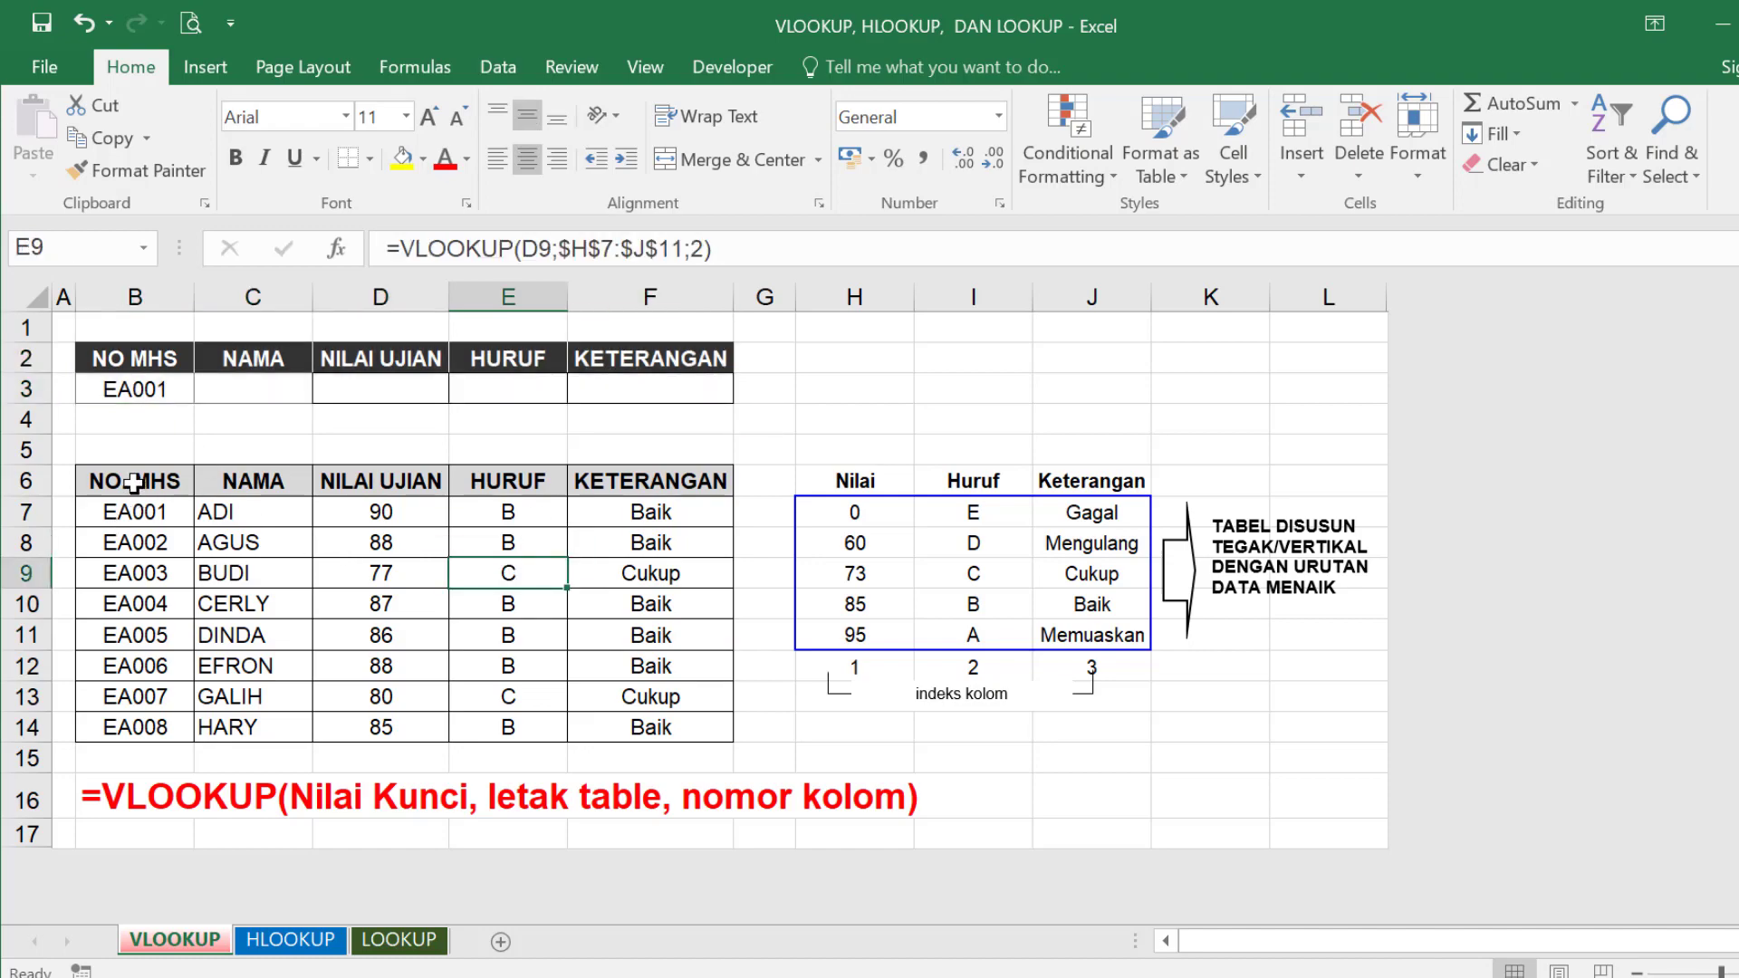
pyautogui.moveTo(133, 483); pyautogui.dragTo(621, 710)
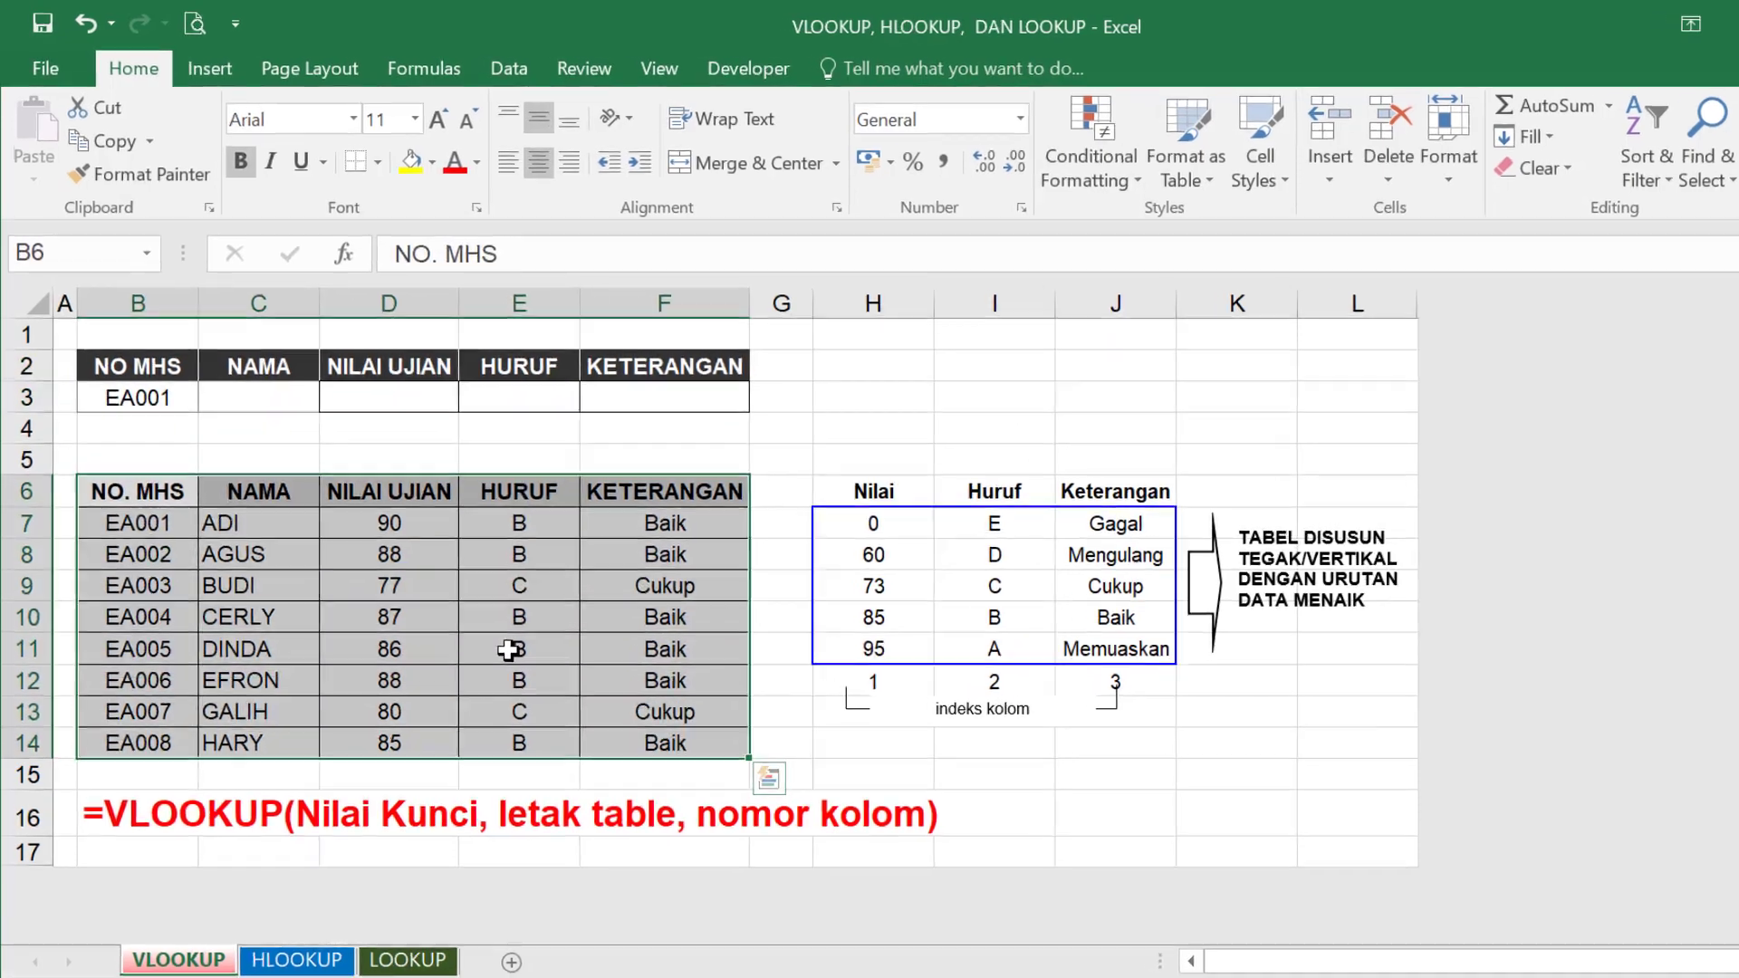
pyautogui.moveTo(138, 491); pyautogui.dragTo(556, 512)
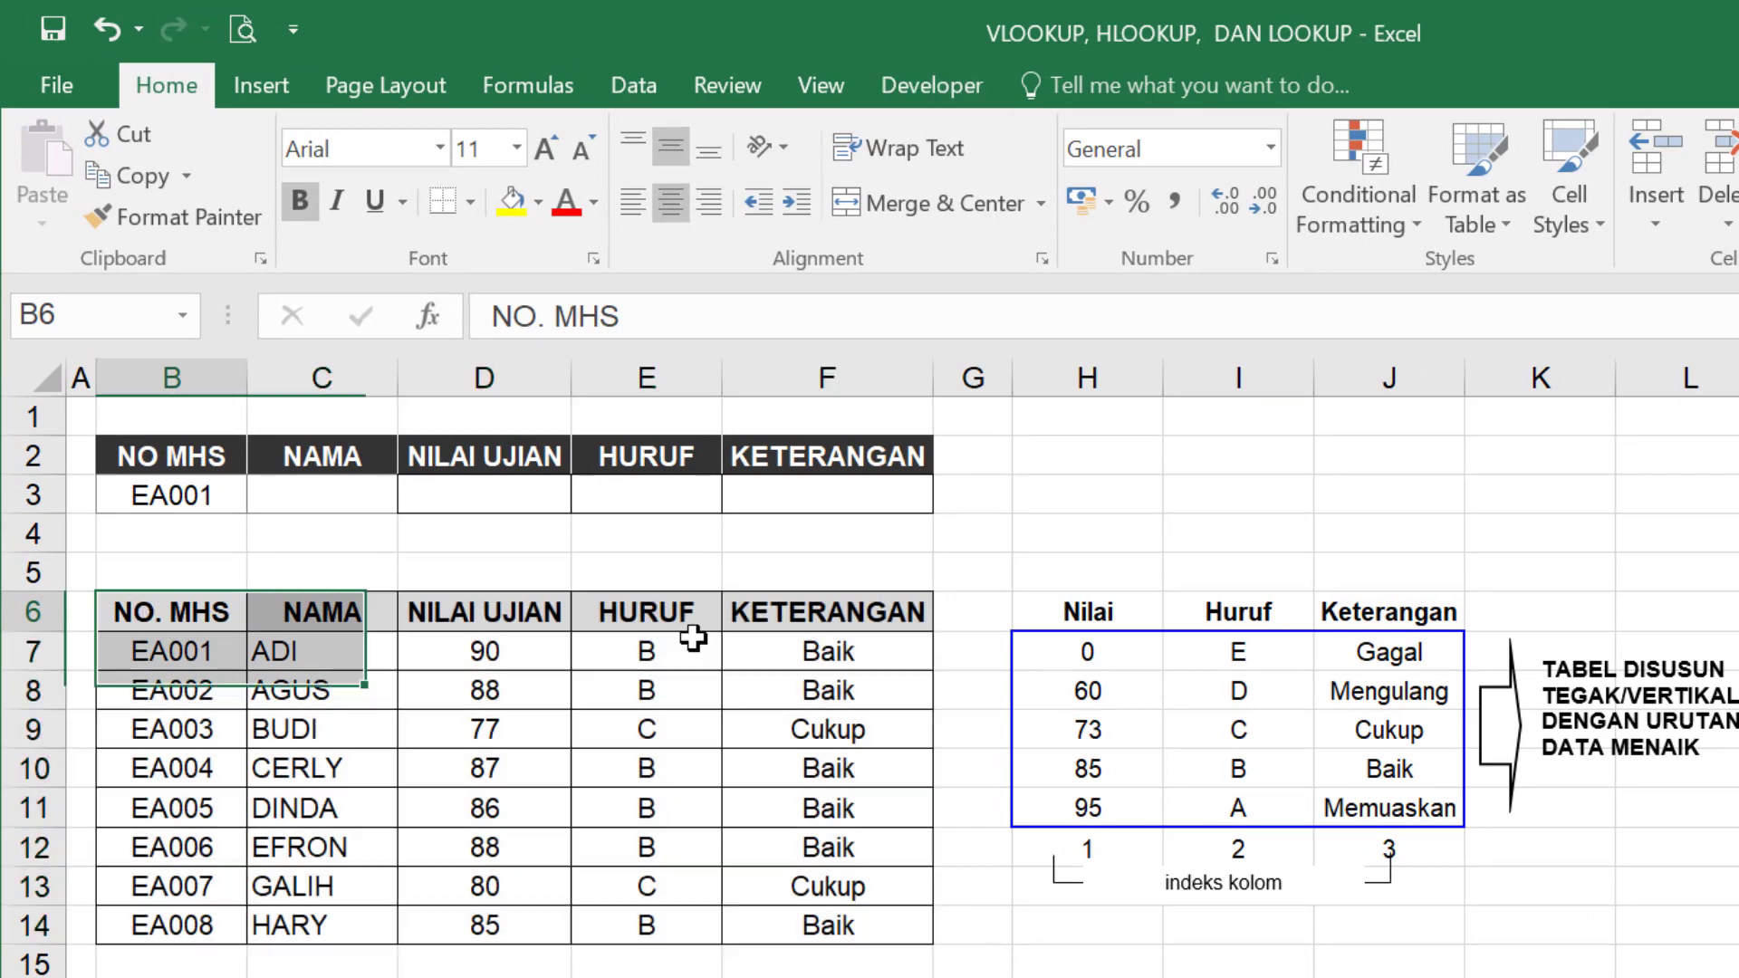
pyautogui.moveTo(693, 638); pyautogui.dragTo(796, 919)
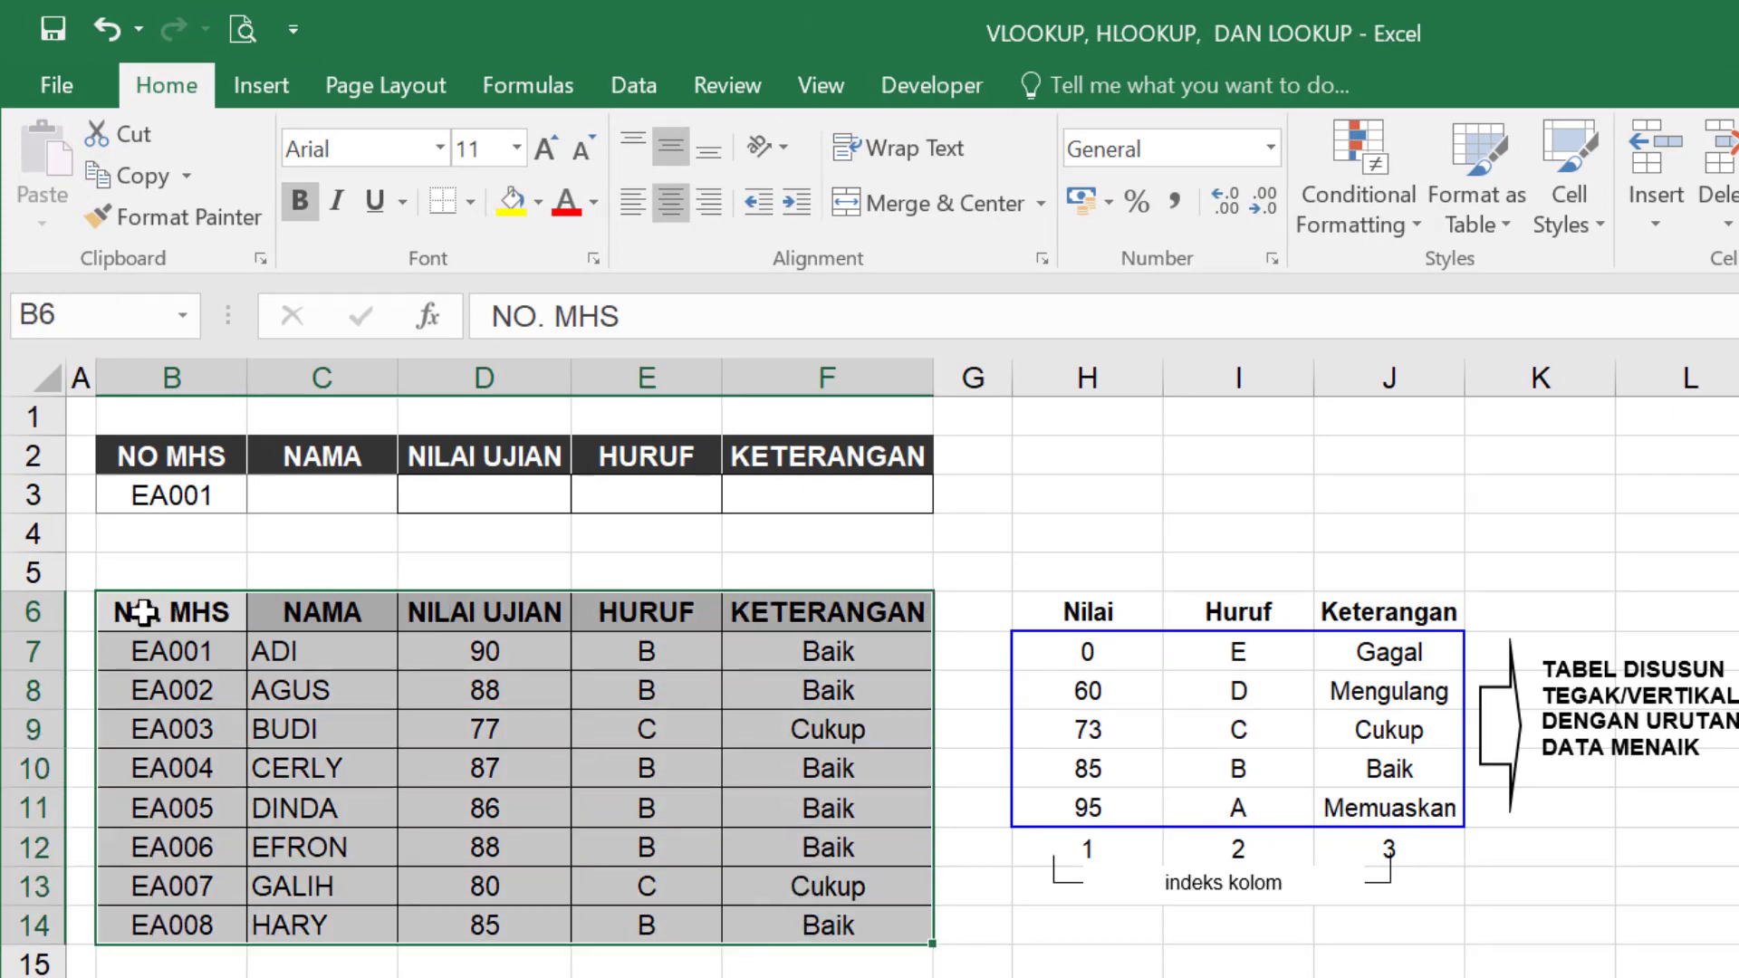
pyautogui.moveTo(143, 613); pyautogui.dragTo(802, 918)
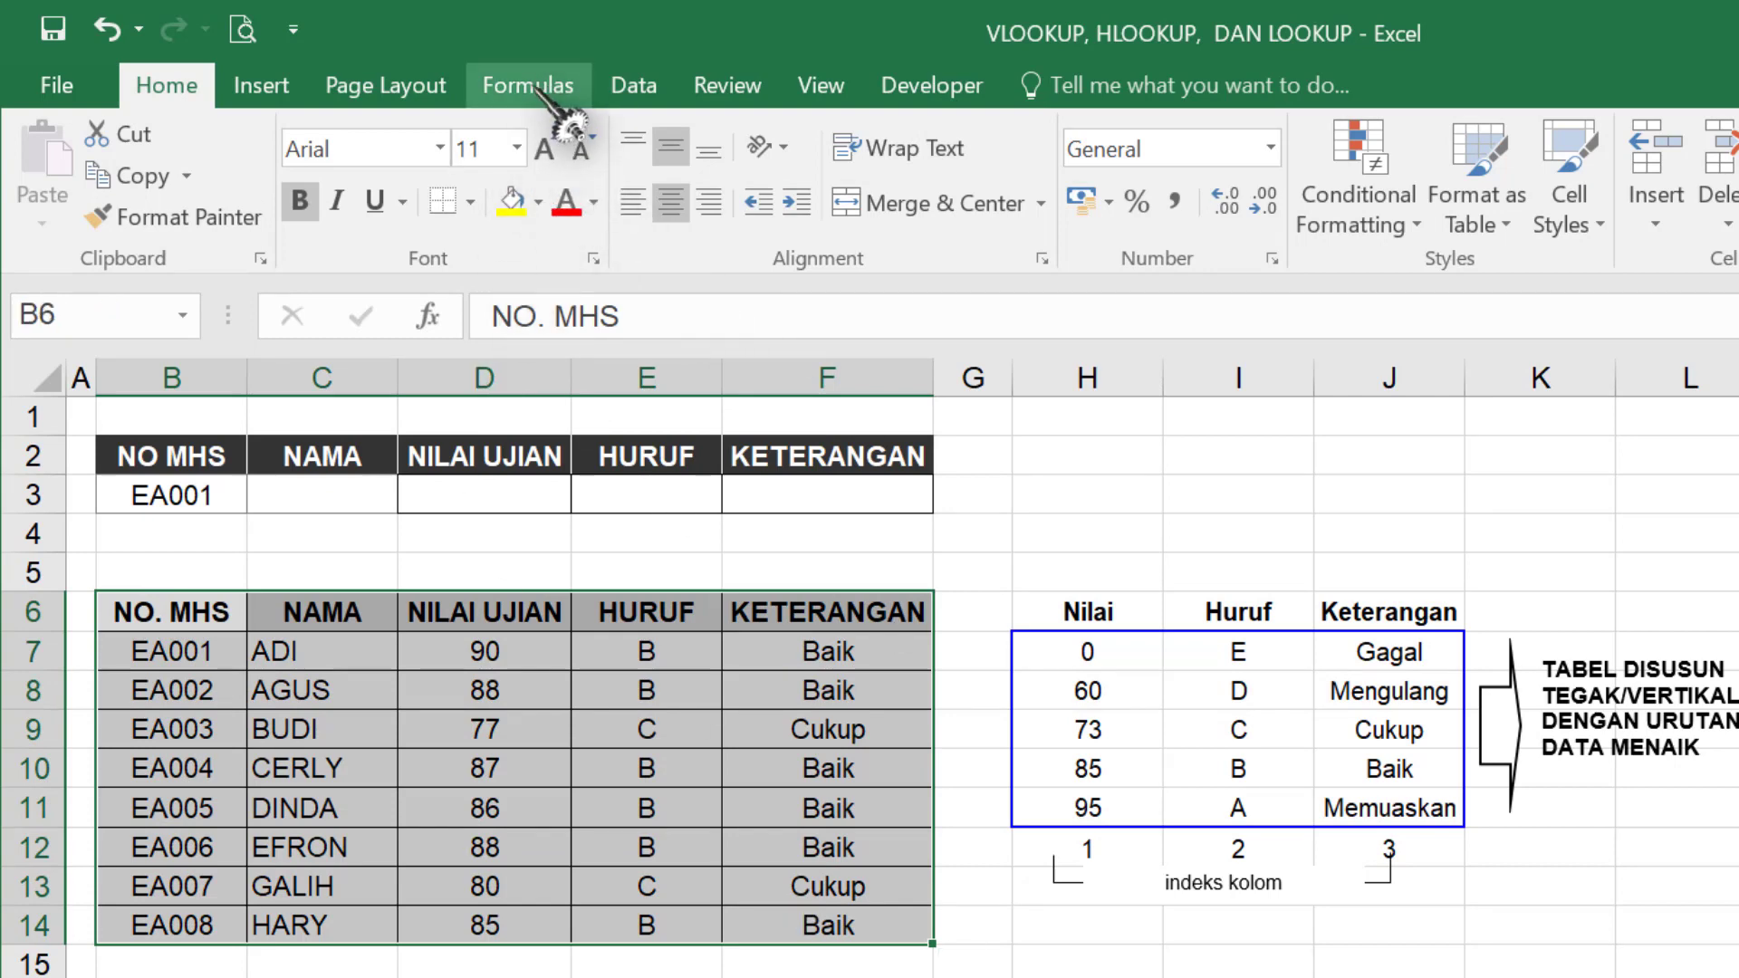
# - Define the workbook-level name DATA1 for B6:F14 through the Name Manager
pyautogui.click(535, 88)
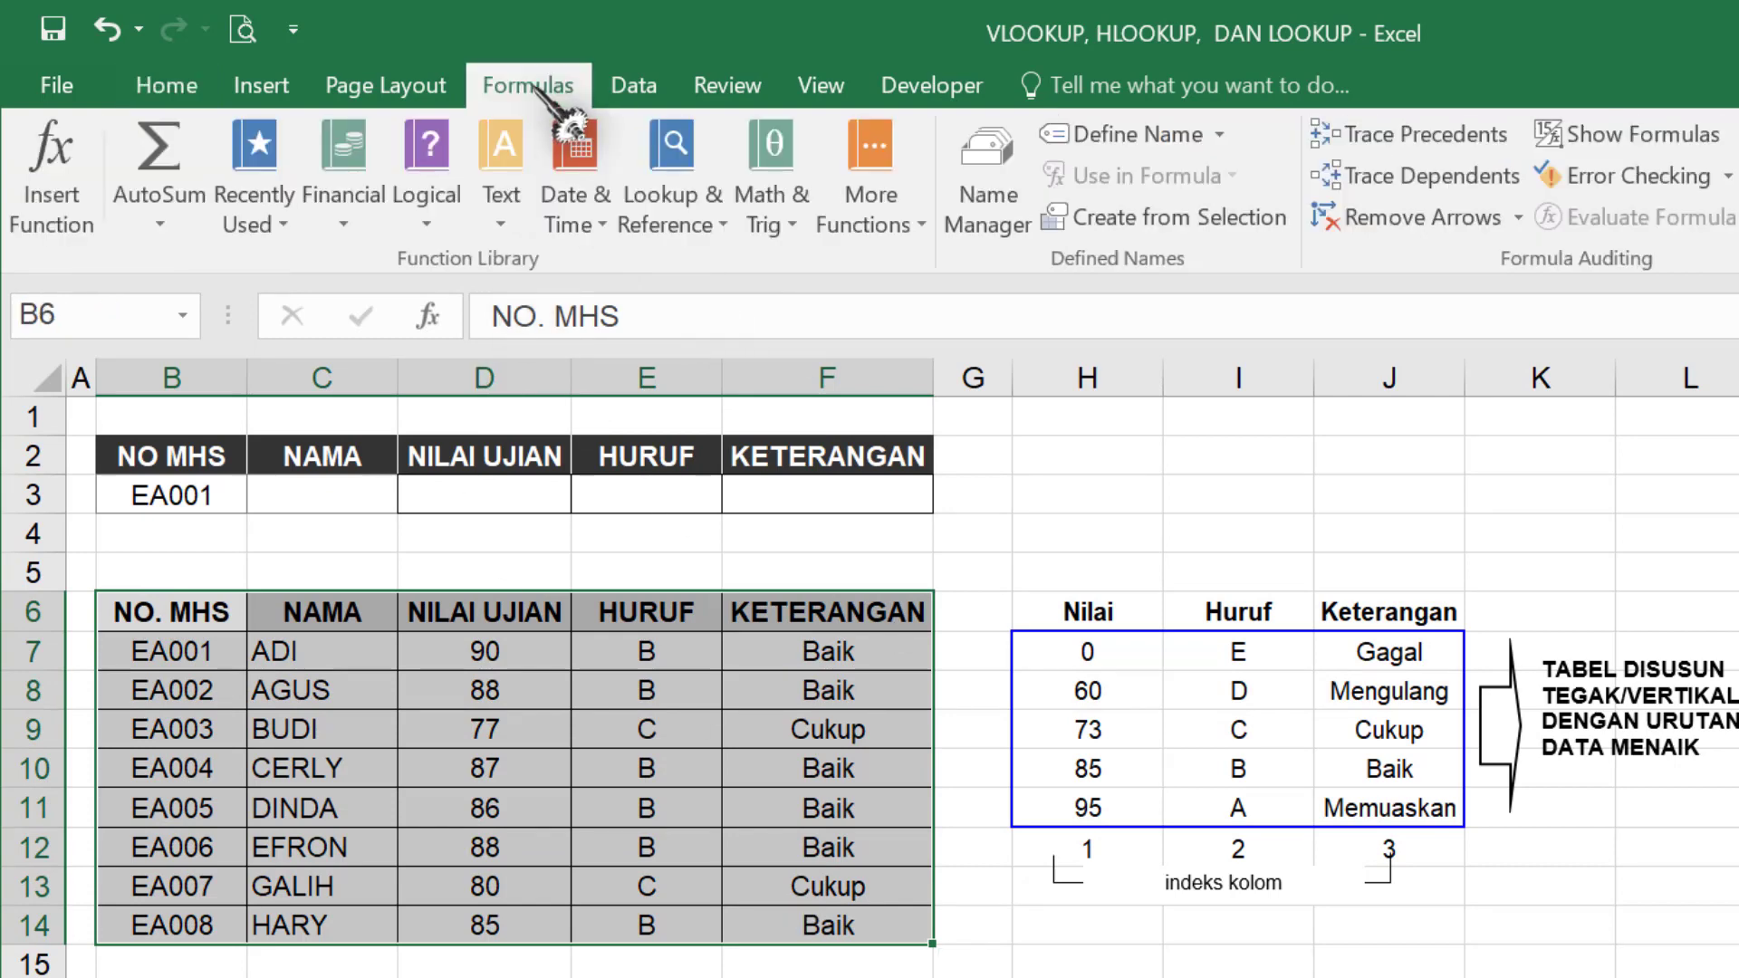
pyautogui.click(996, 199)
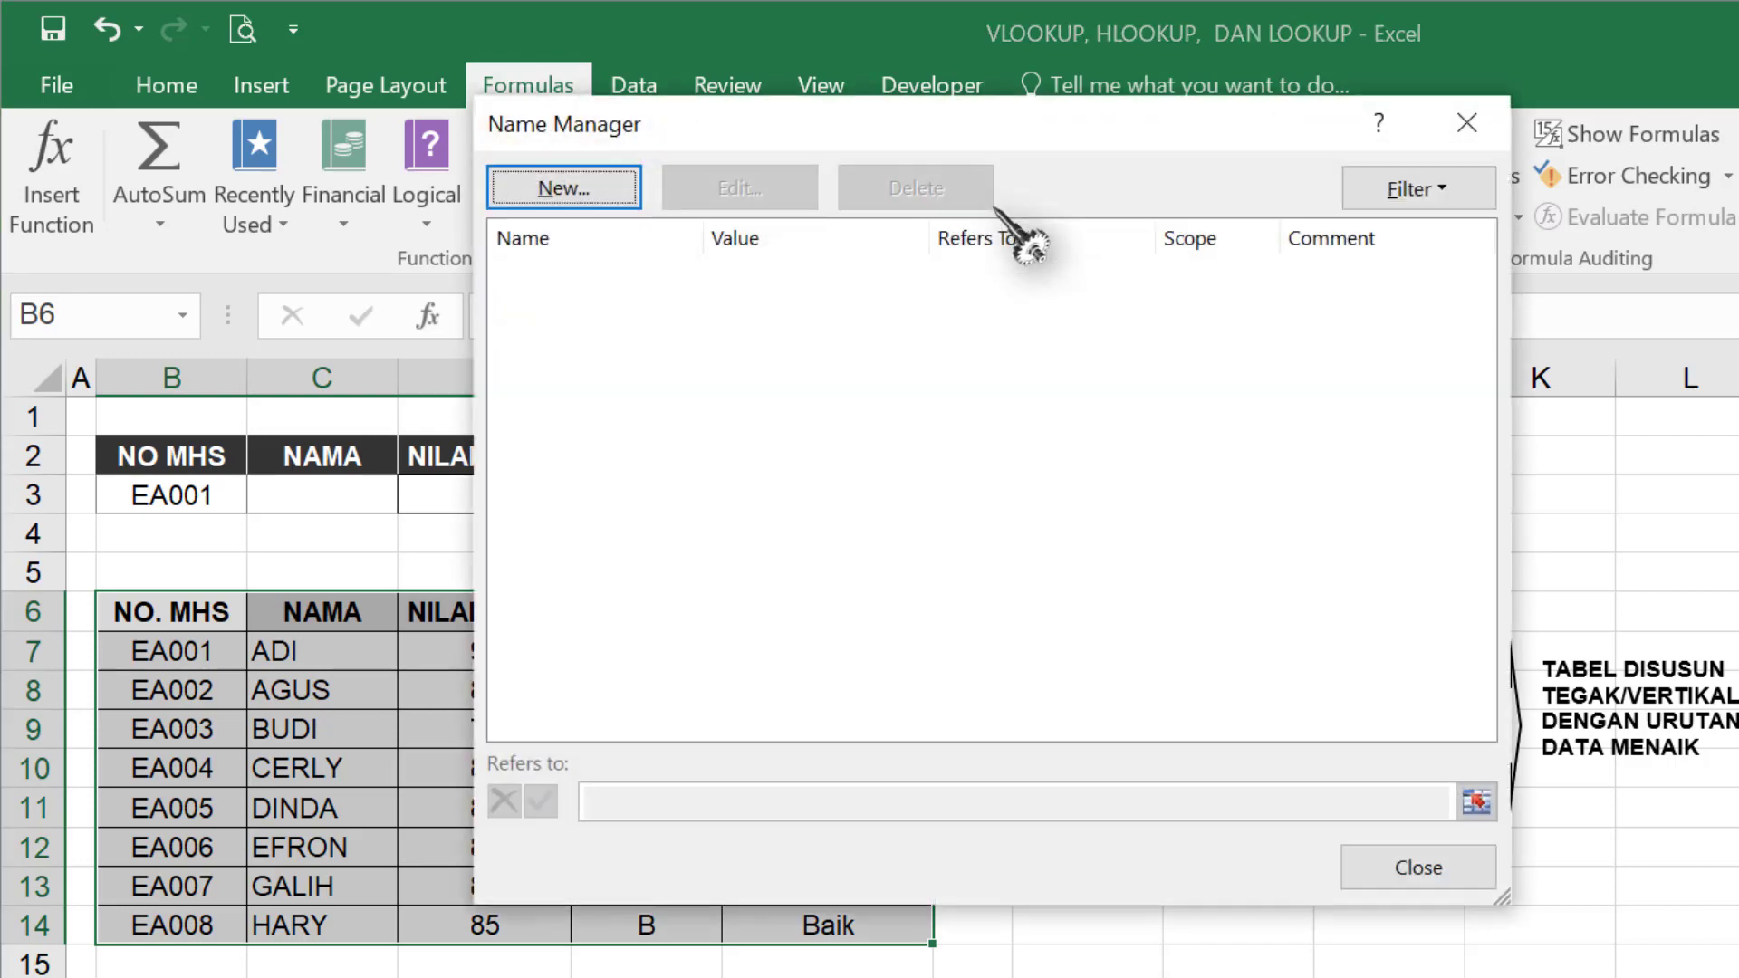
pyautogui.click(605, 195)
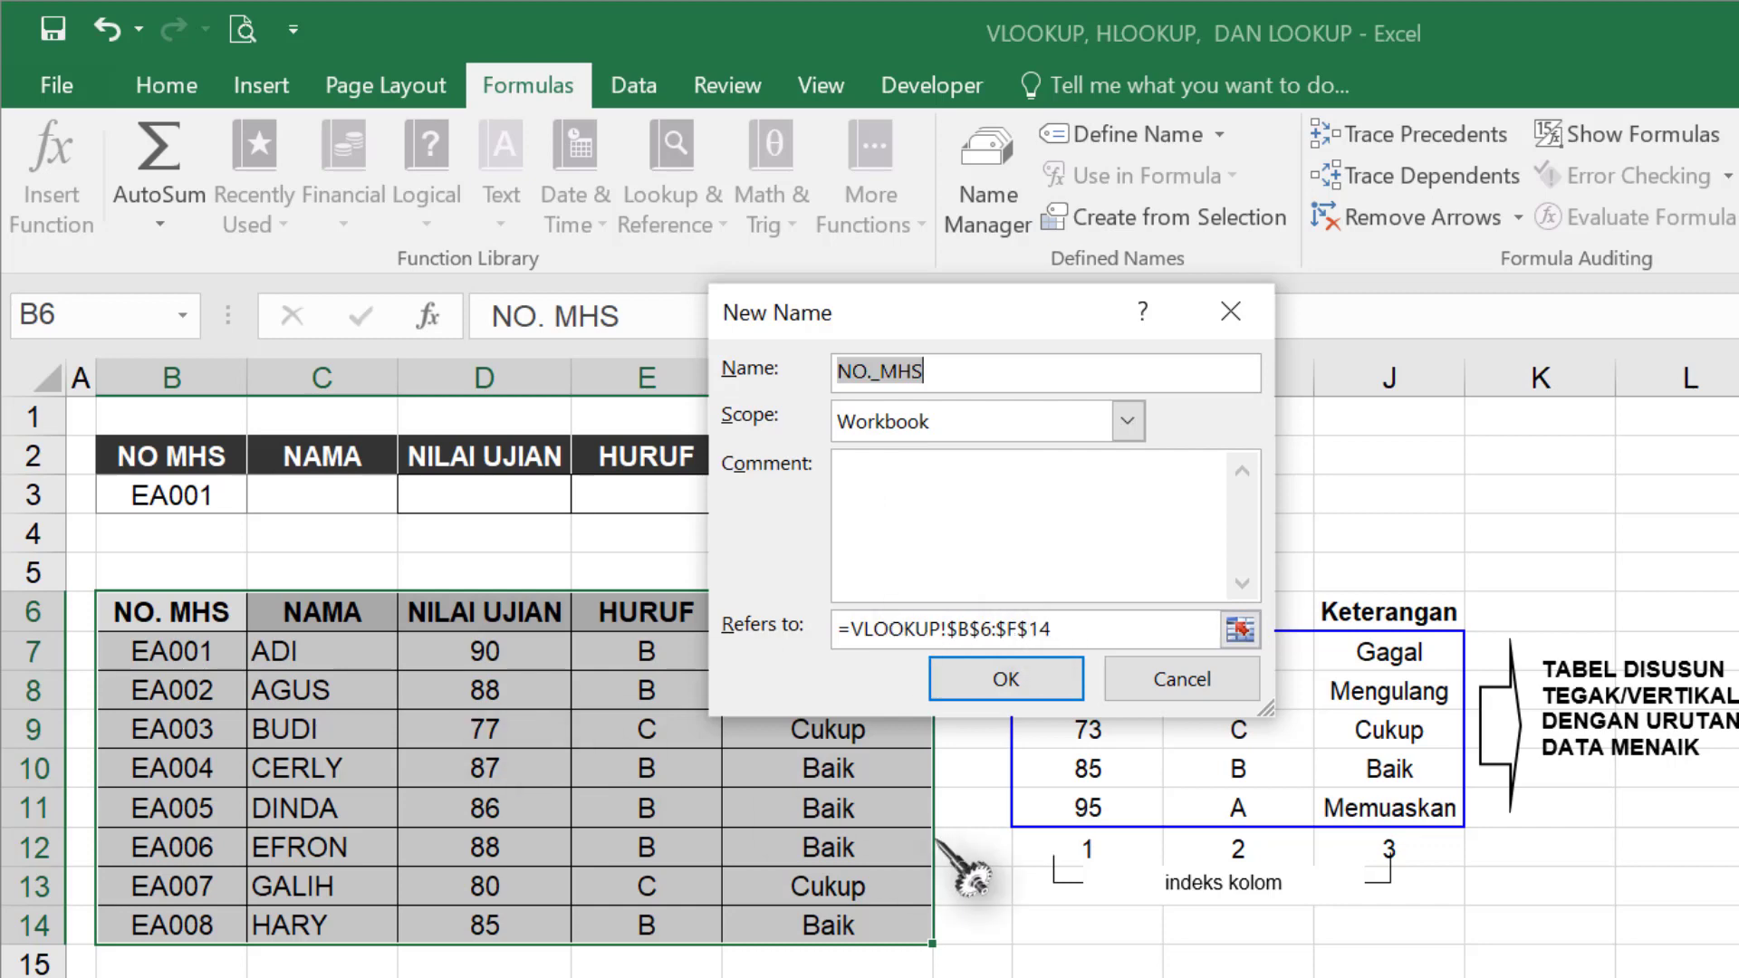
pyautogui.write('DATA')
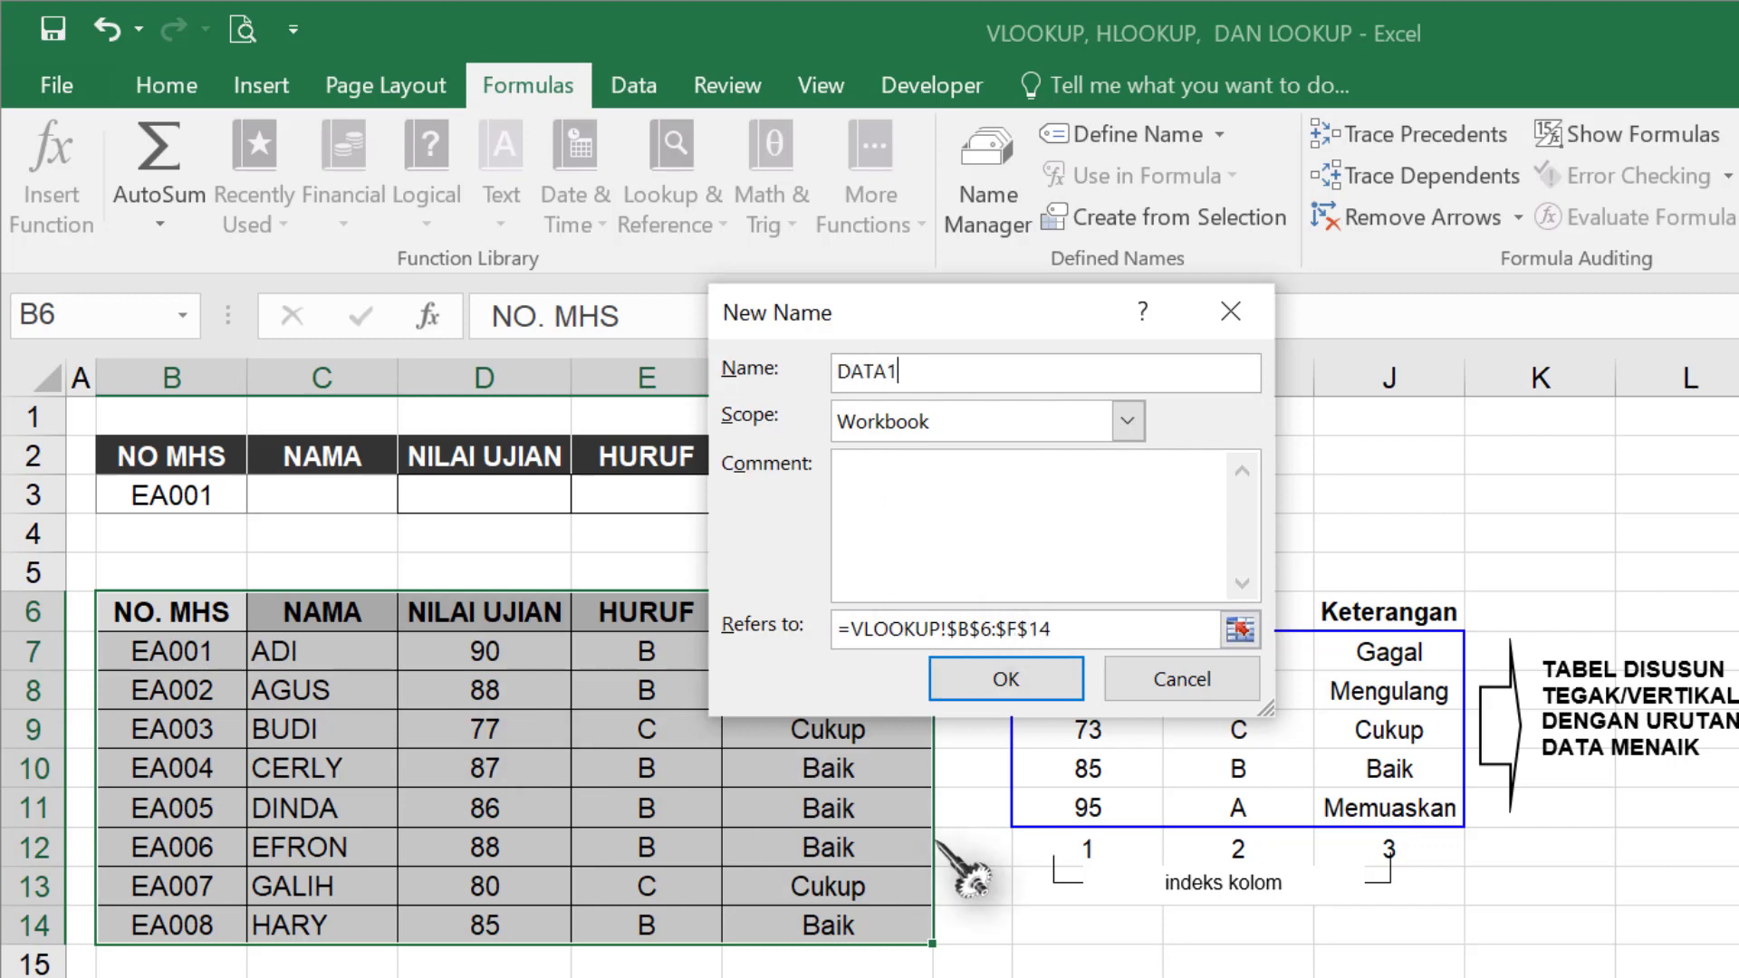
pyautogui.write('1')
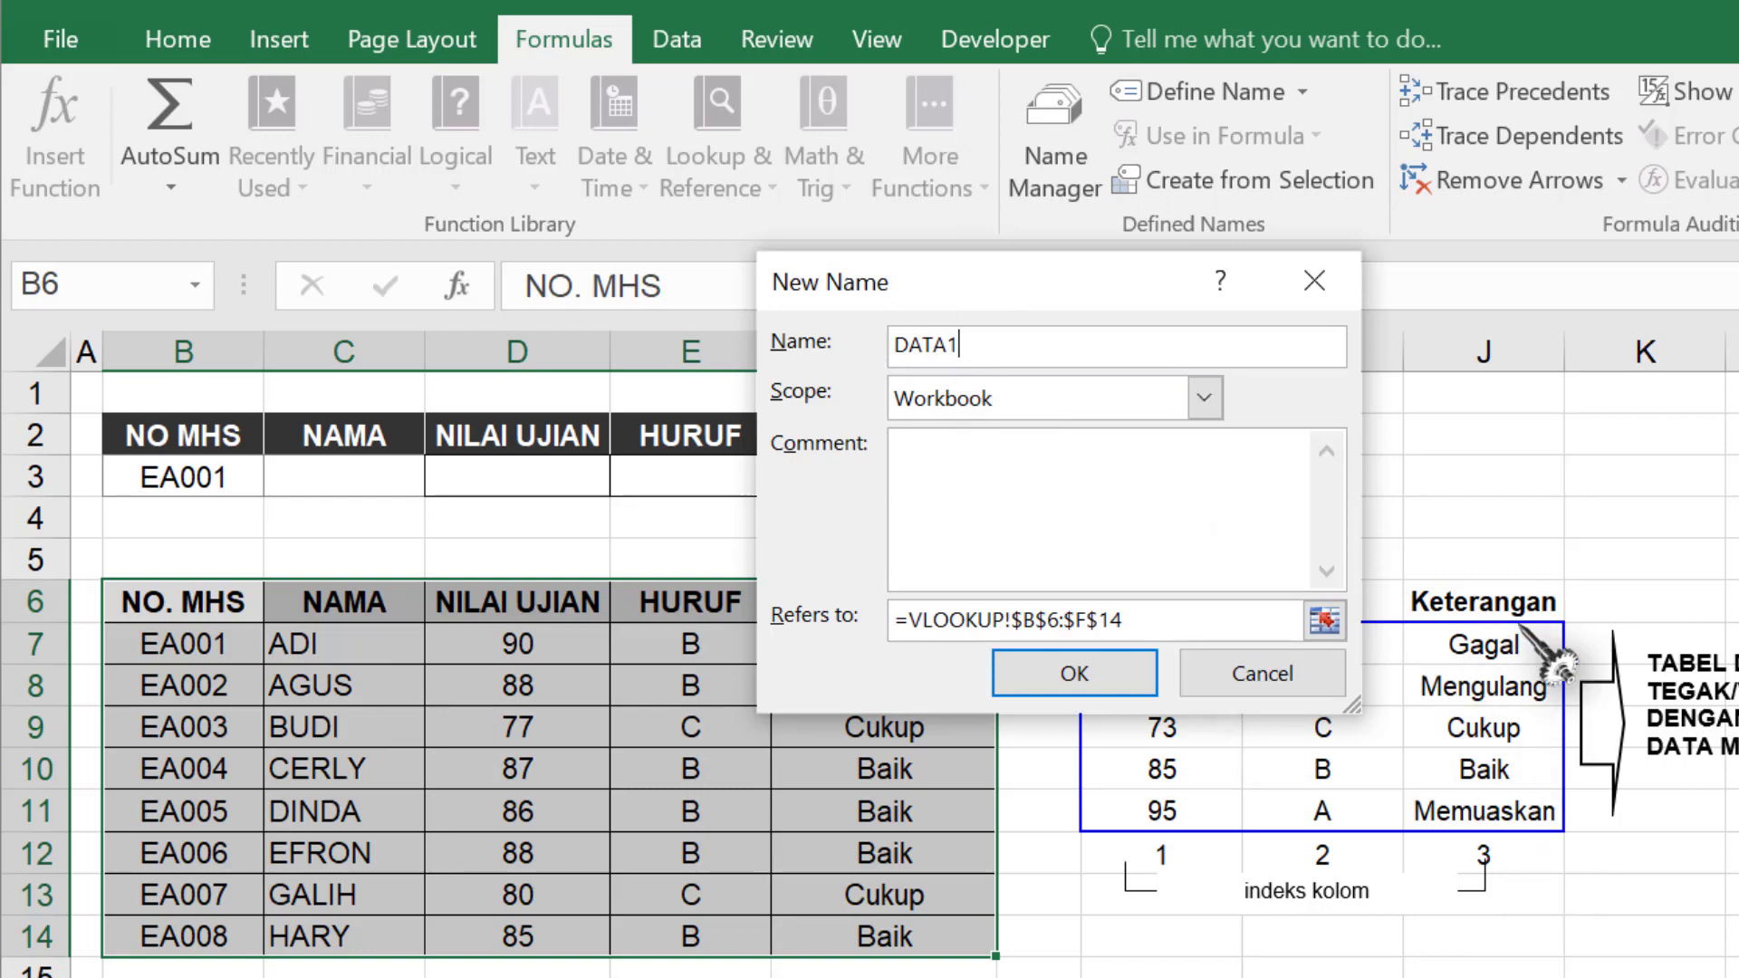
pyautogui.click(1087, 680)
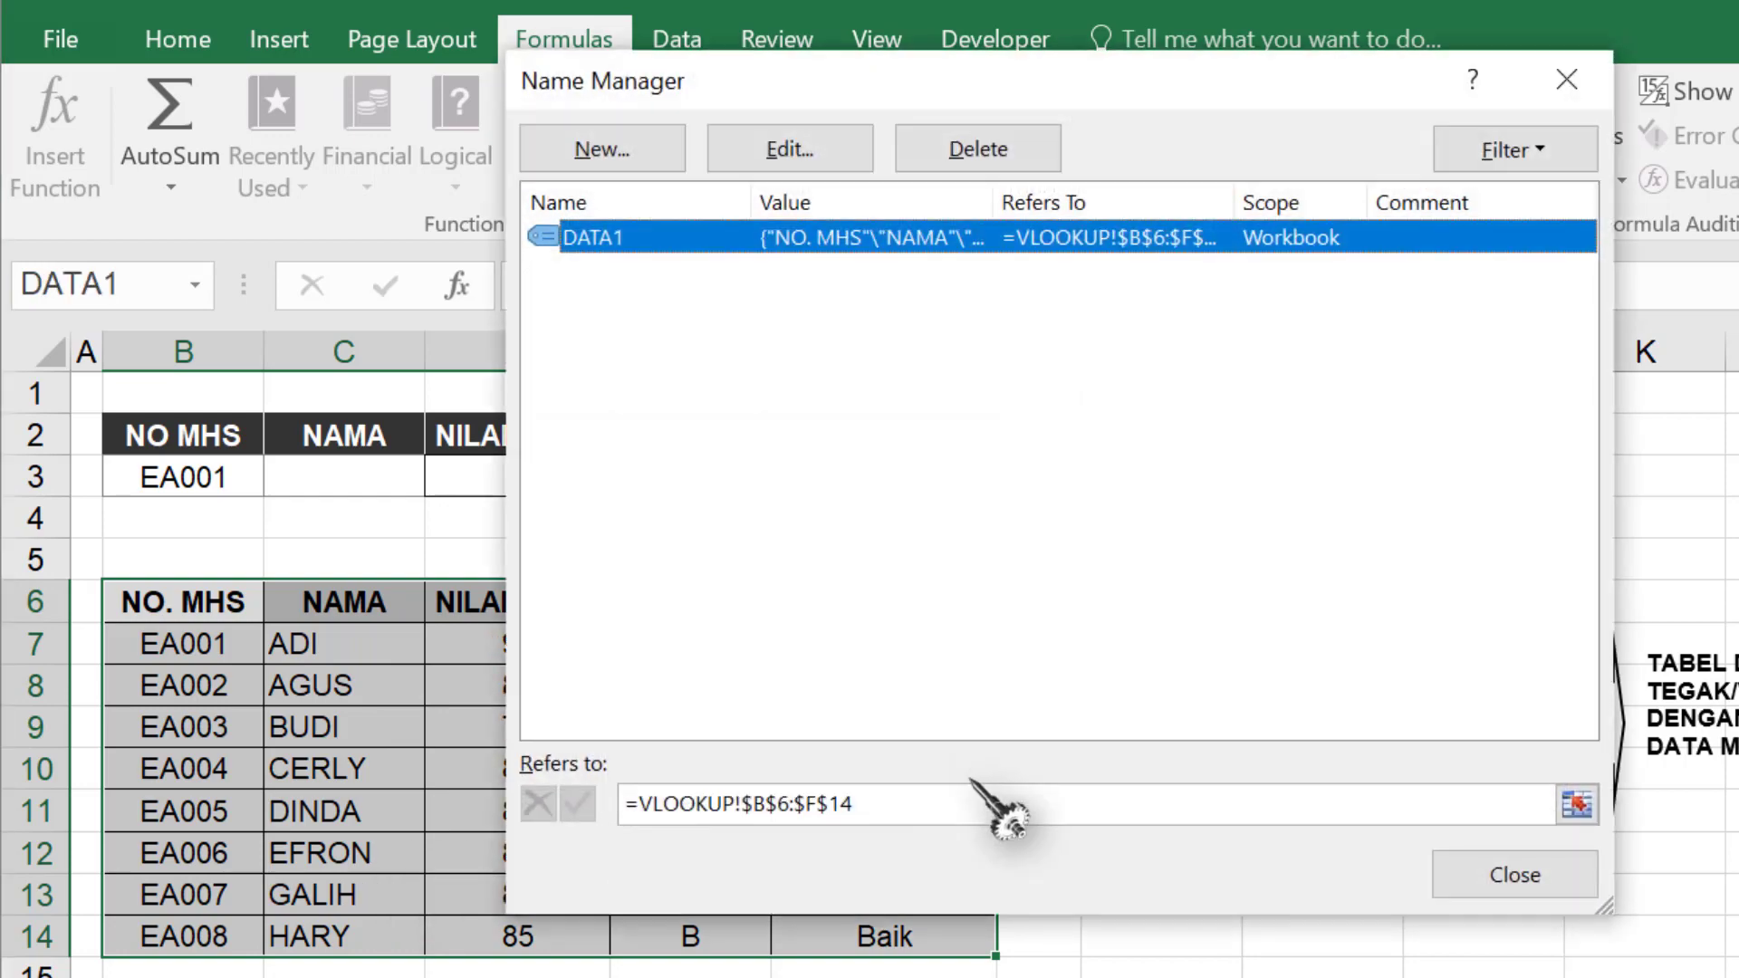
pyautogui.click(1563, 877)
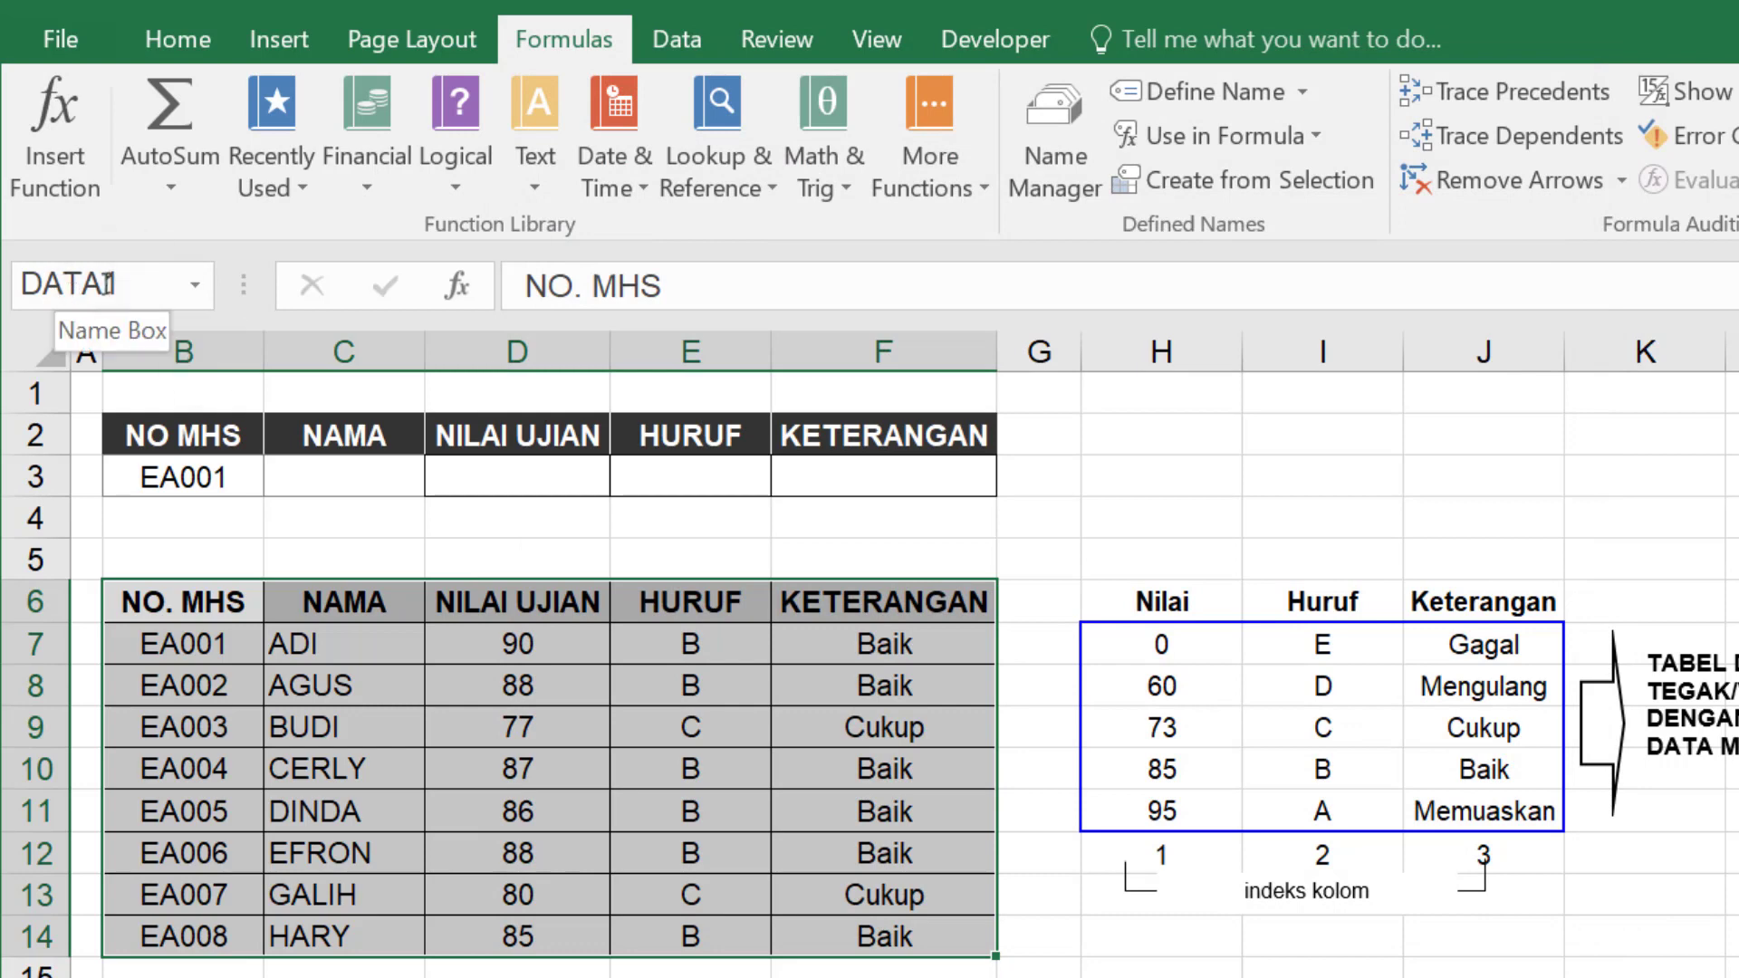
pyautogui.click(585, 714)
# - Enter =VLOOKUP(B3;DATA1;2) in C3 so it shows the name ADI
pyautogui.click(335, 480)
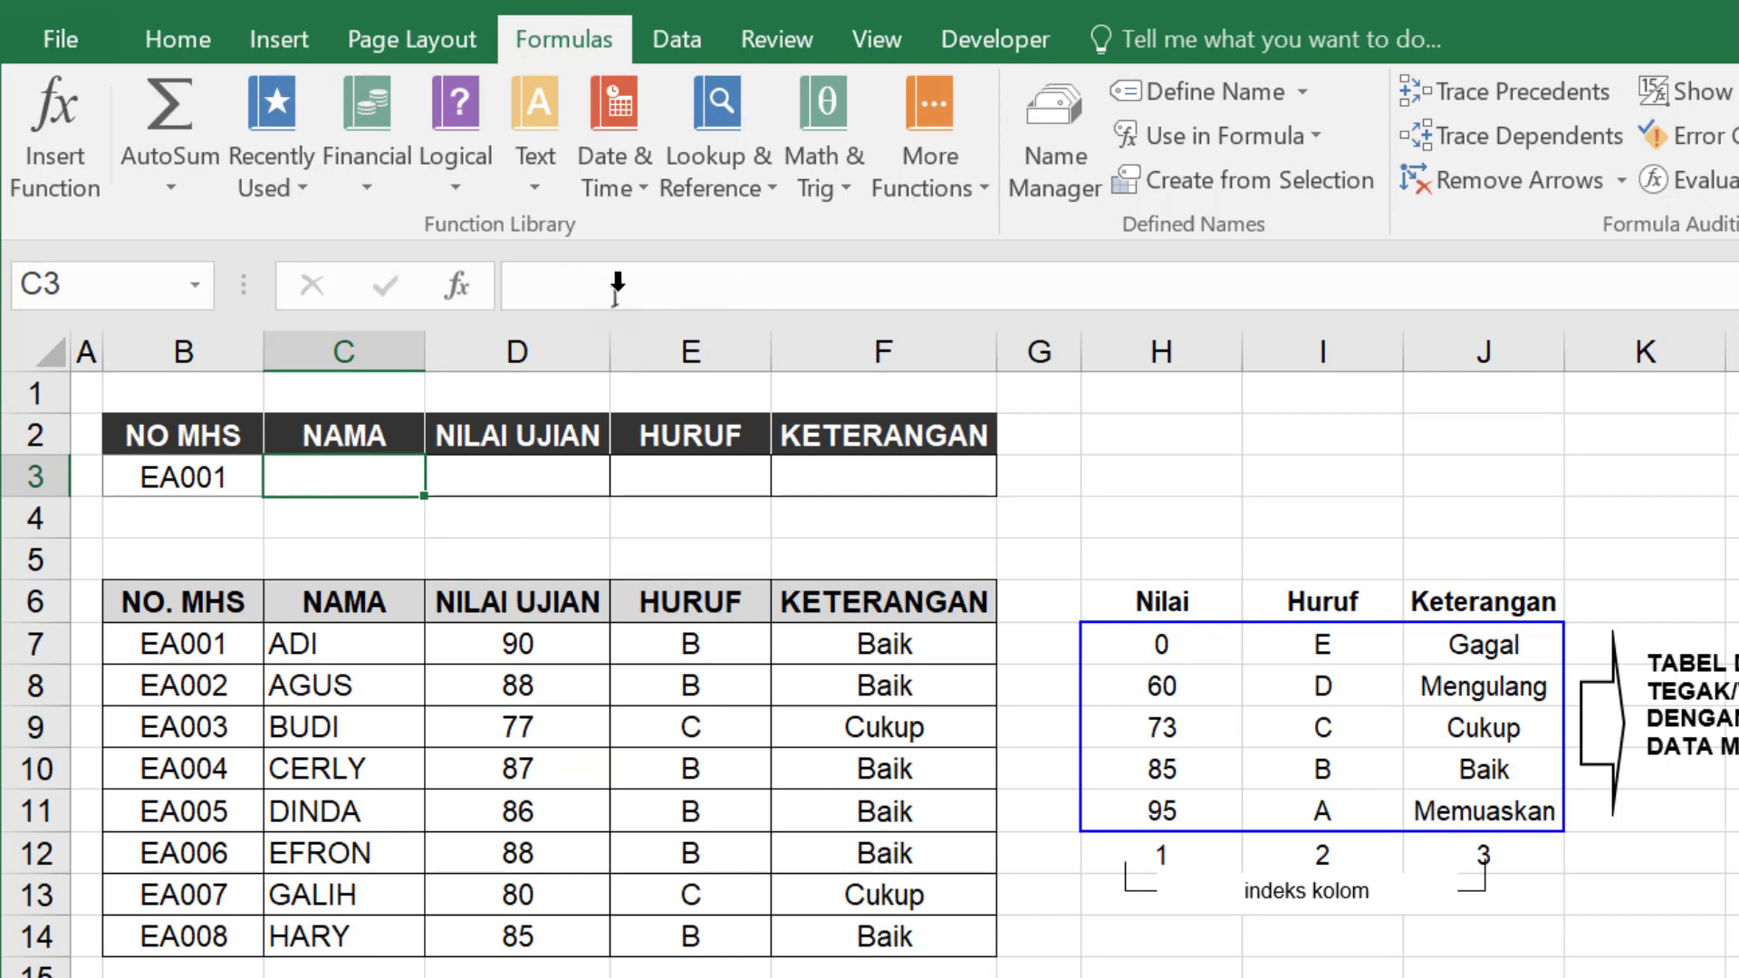
pyautogui.write('=V')
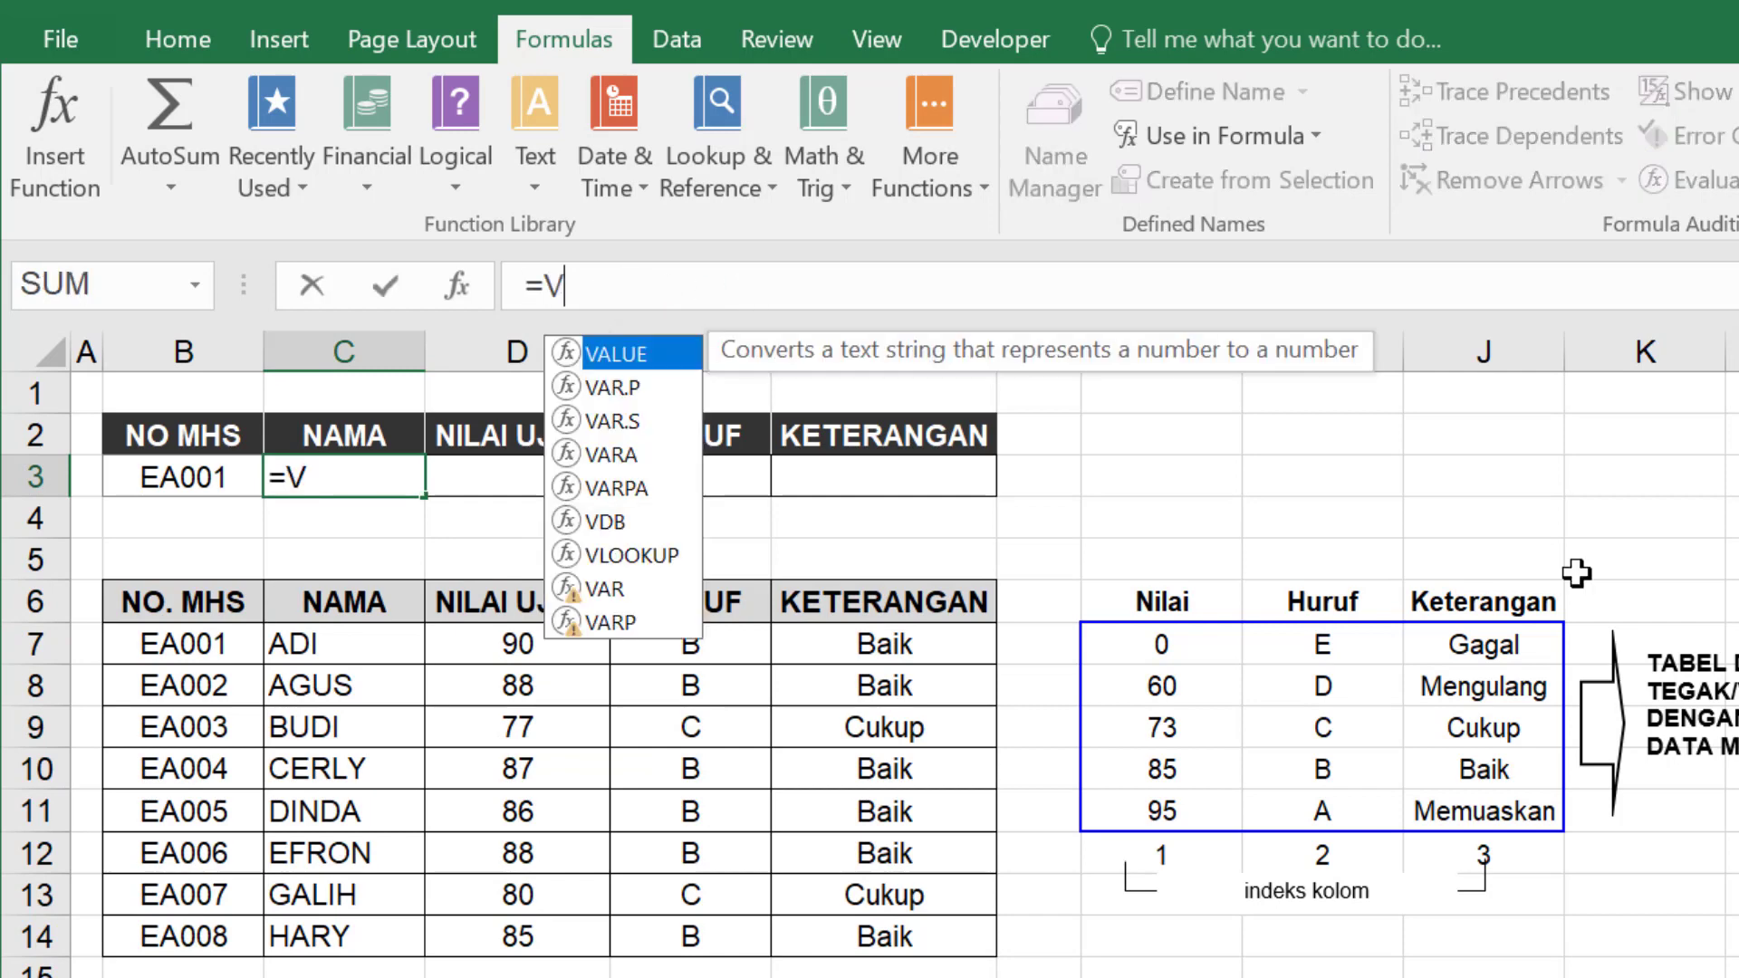
pyautogui.write('LOOKU')
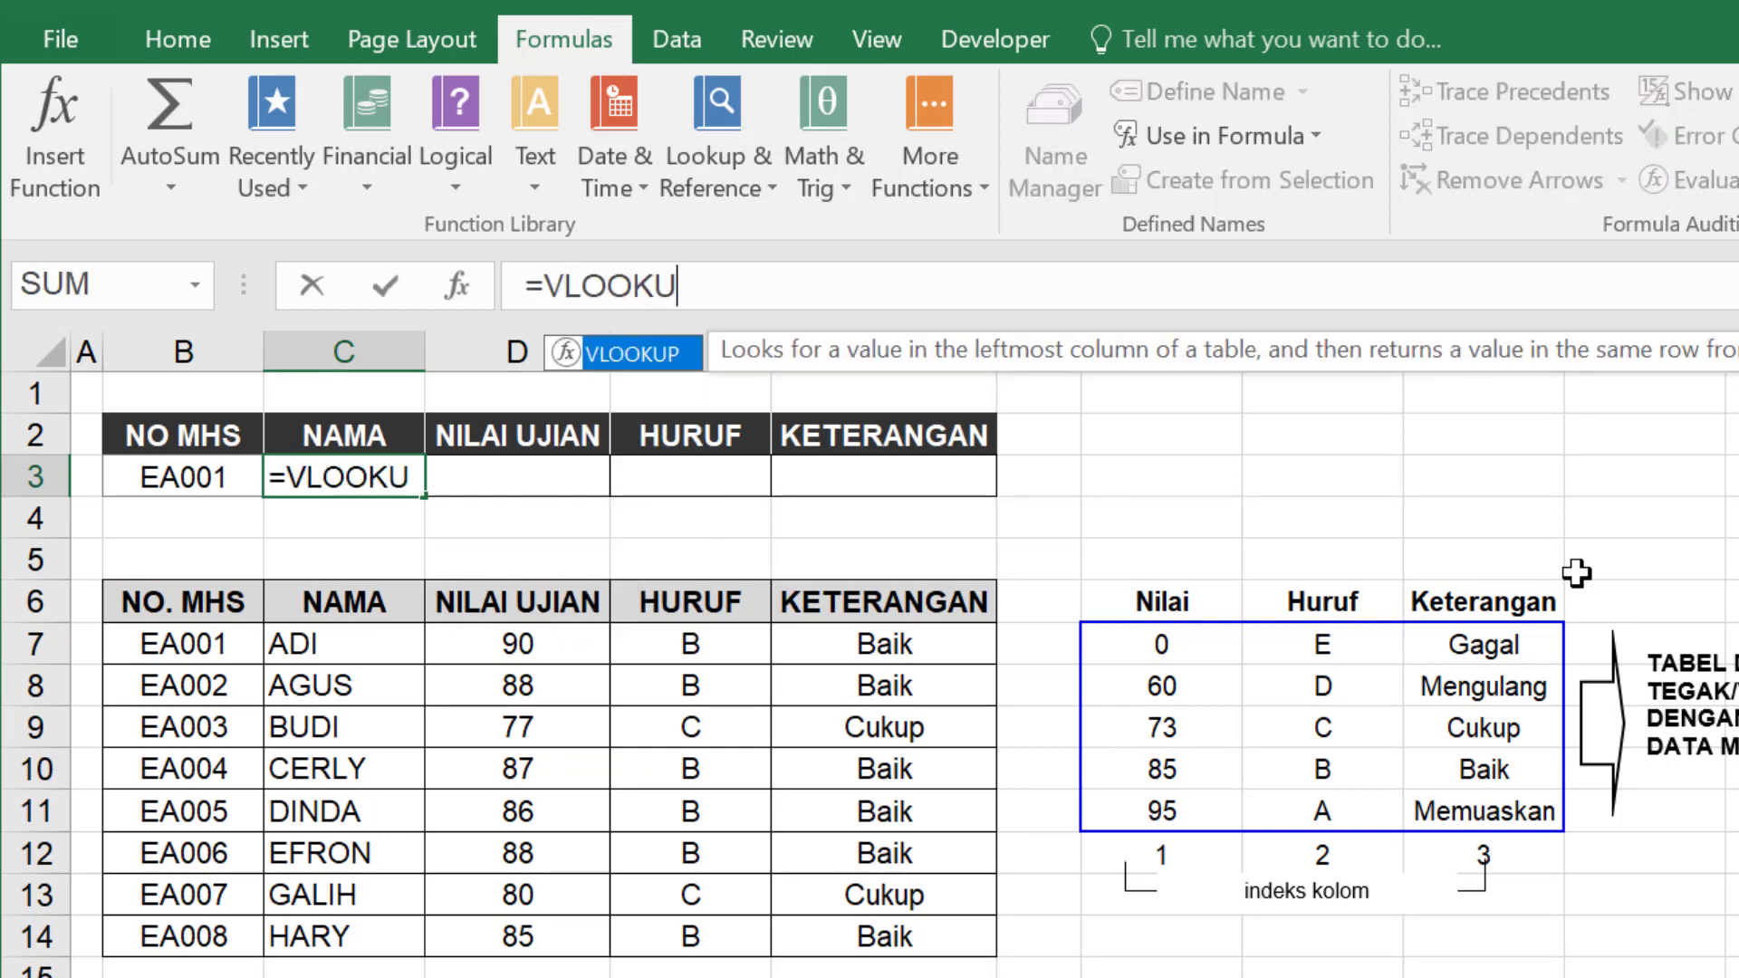
pyautogui.write('P(')
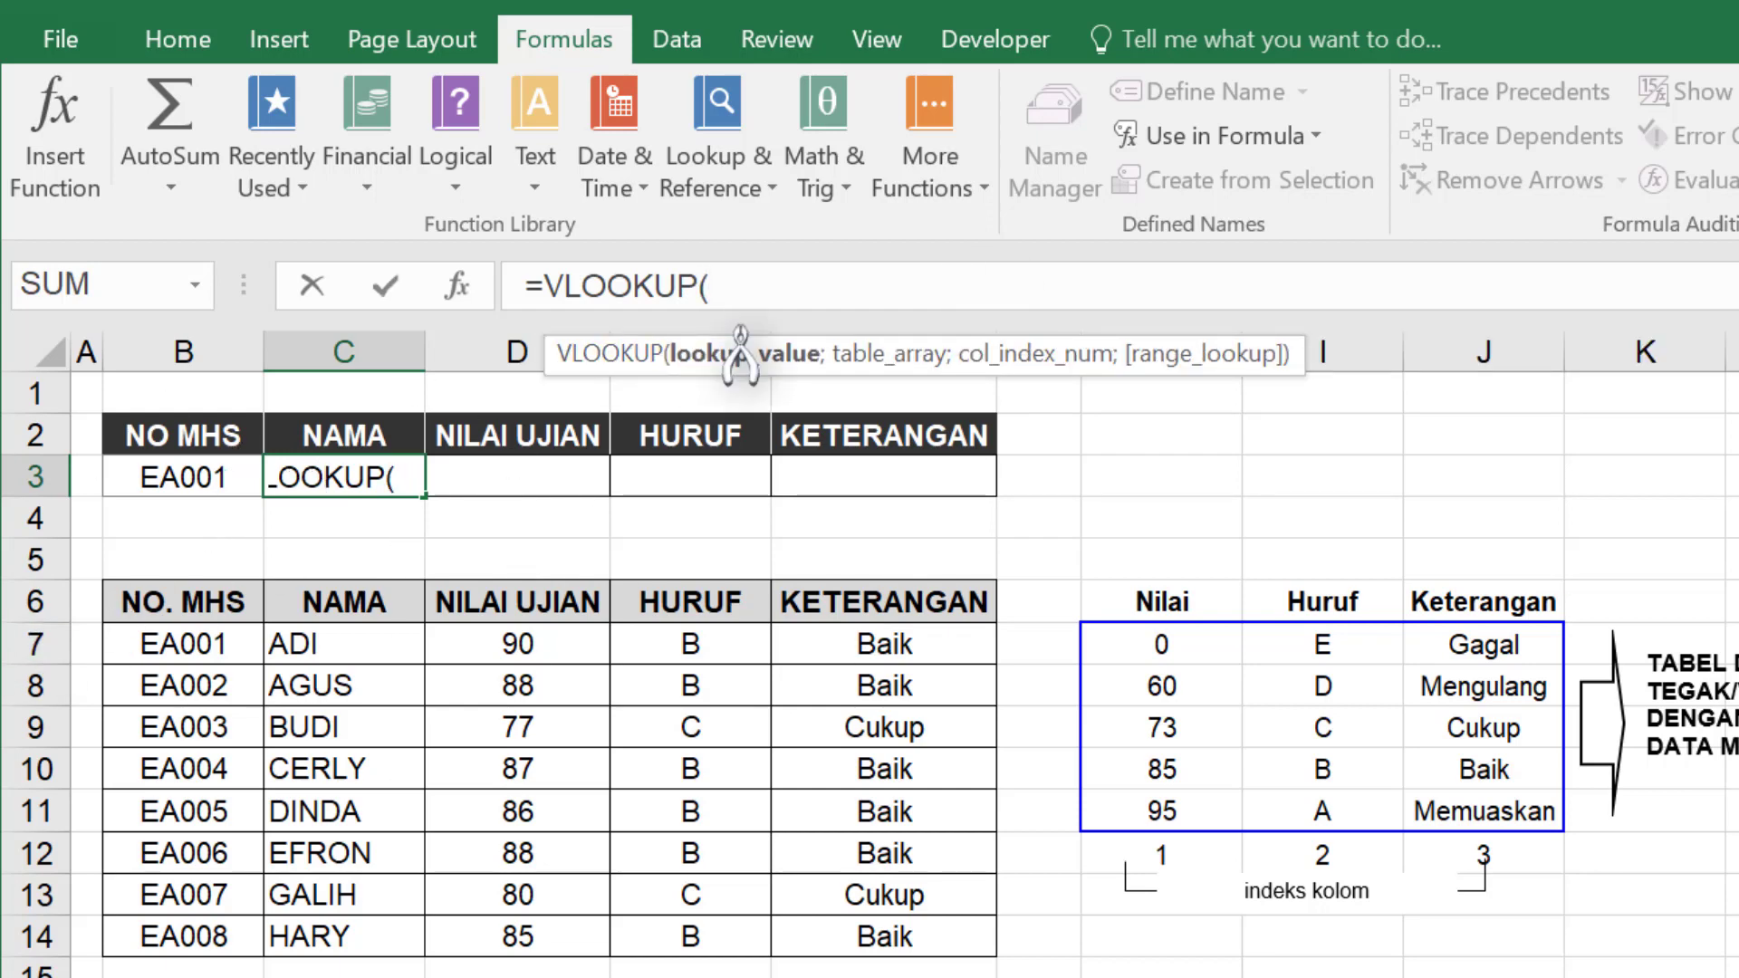
pyautogui.click(191, 473)
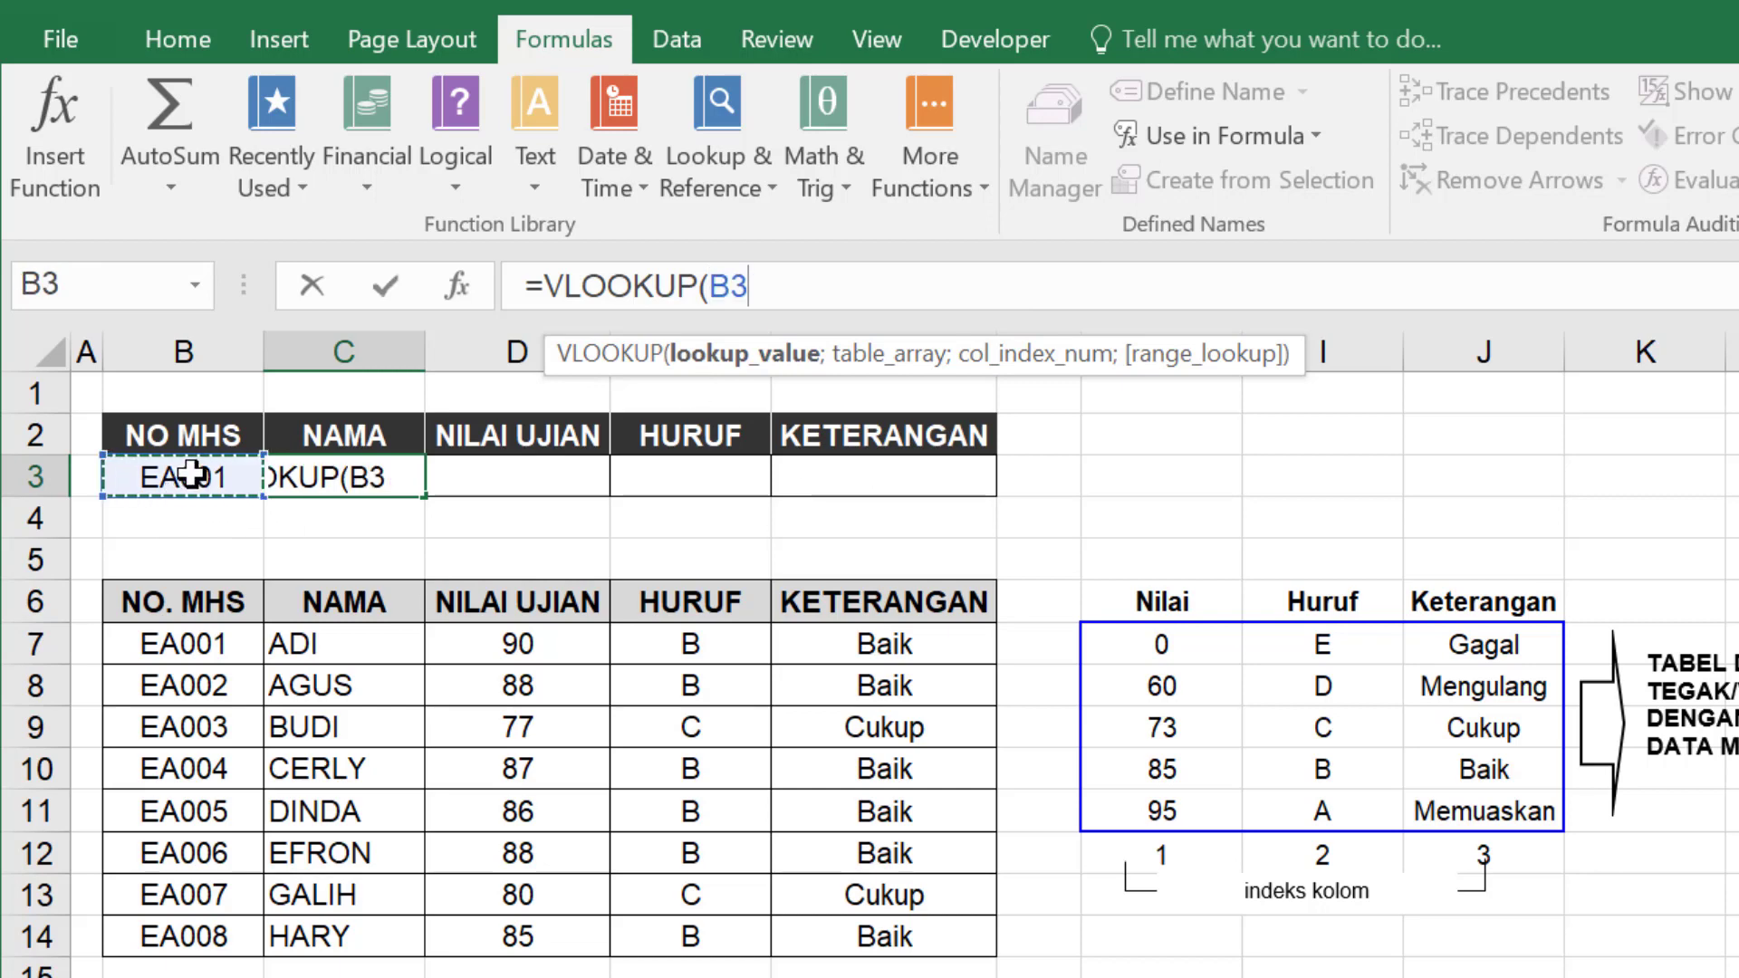
pyautogui.write(';')
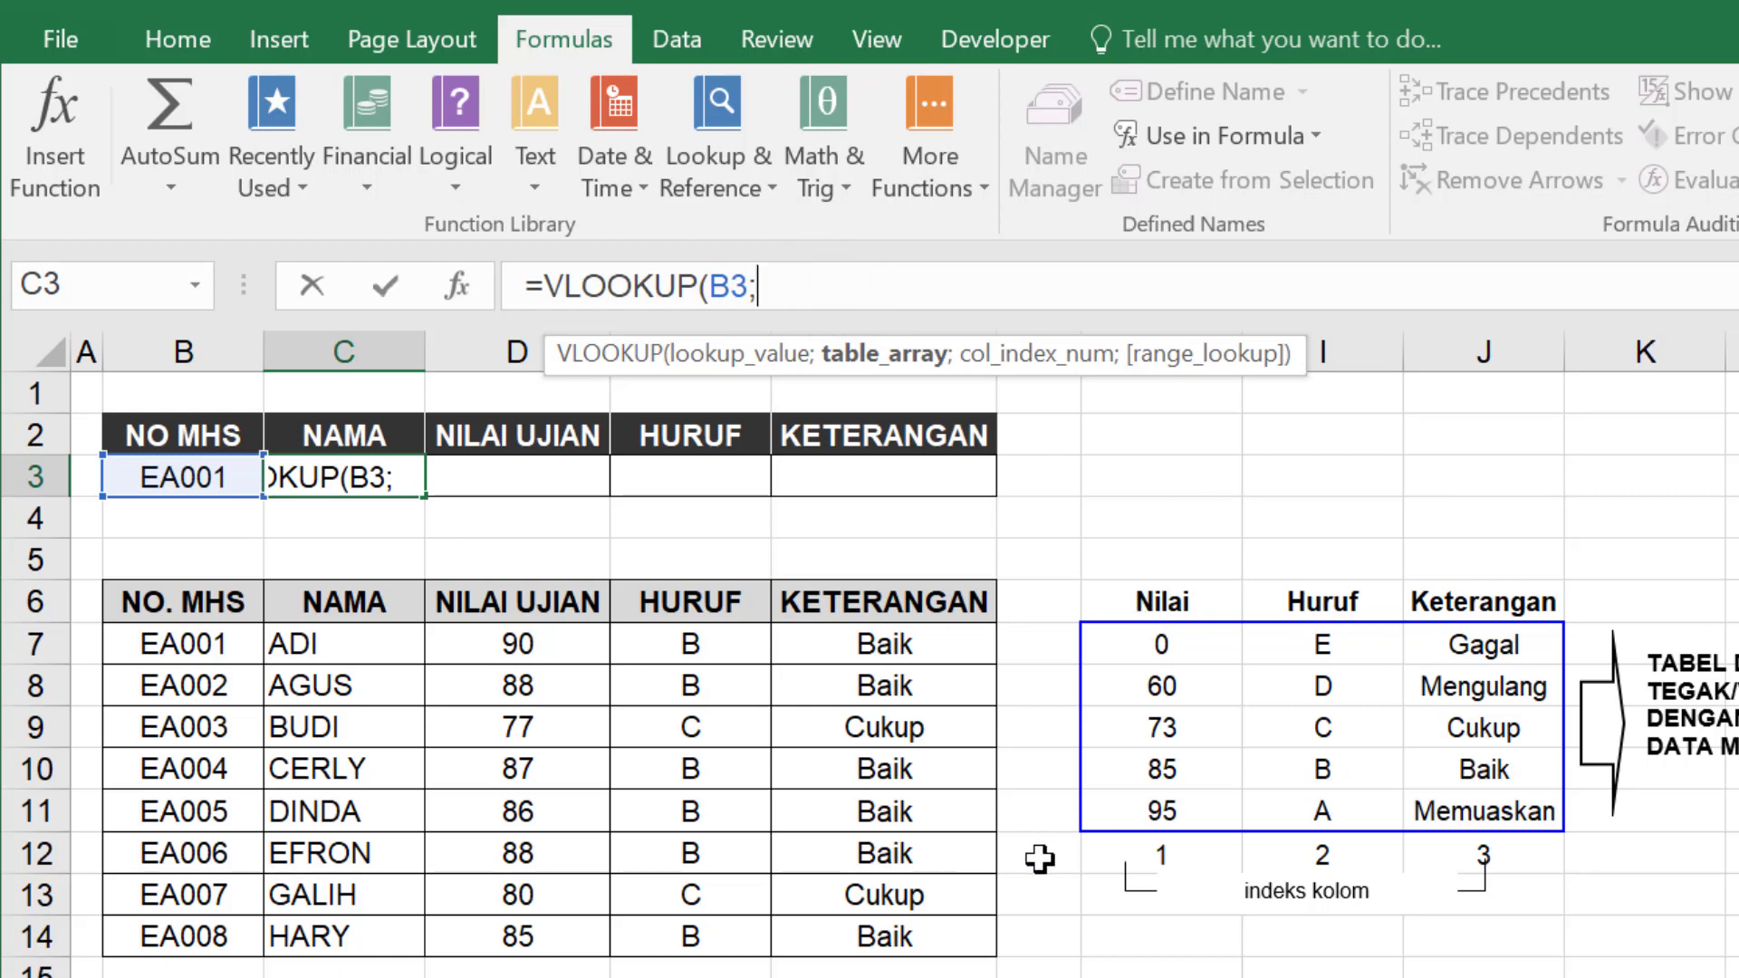
pyautogui.write('DATA')
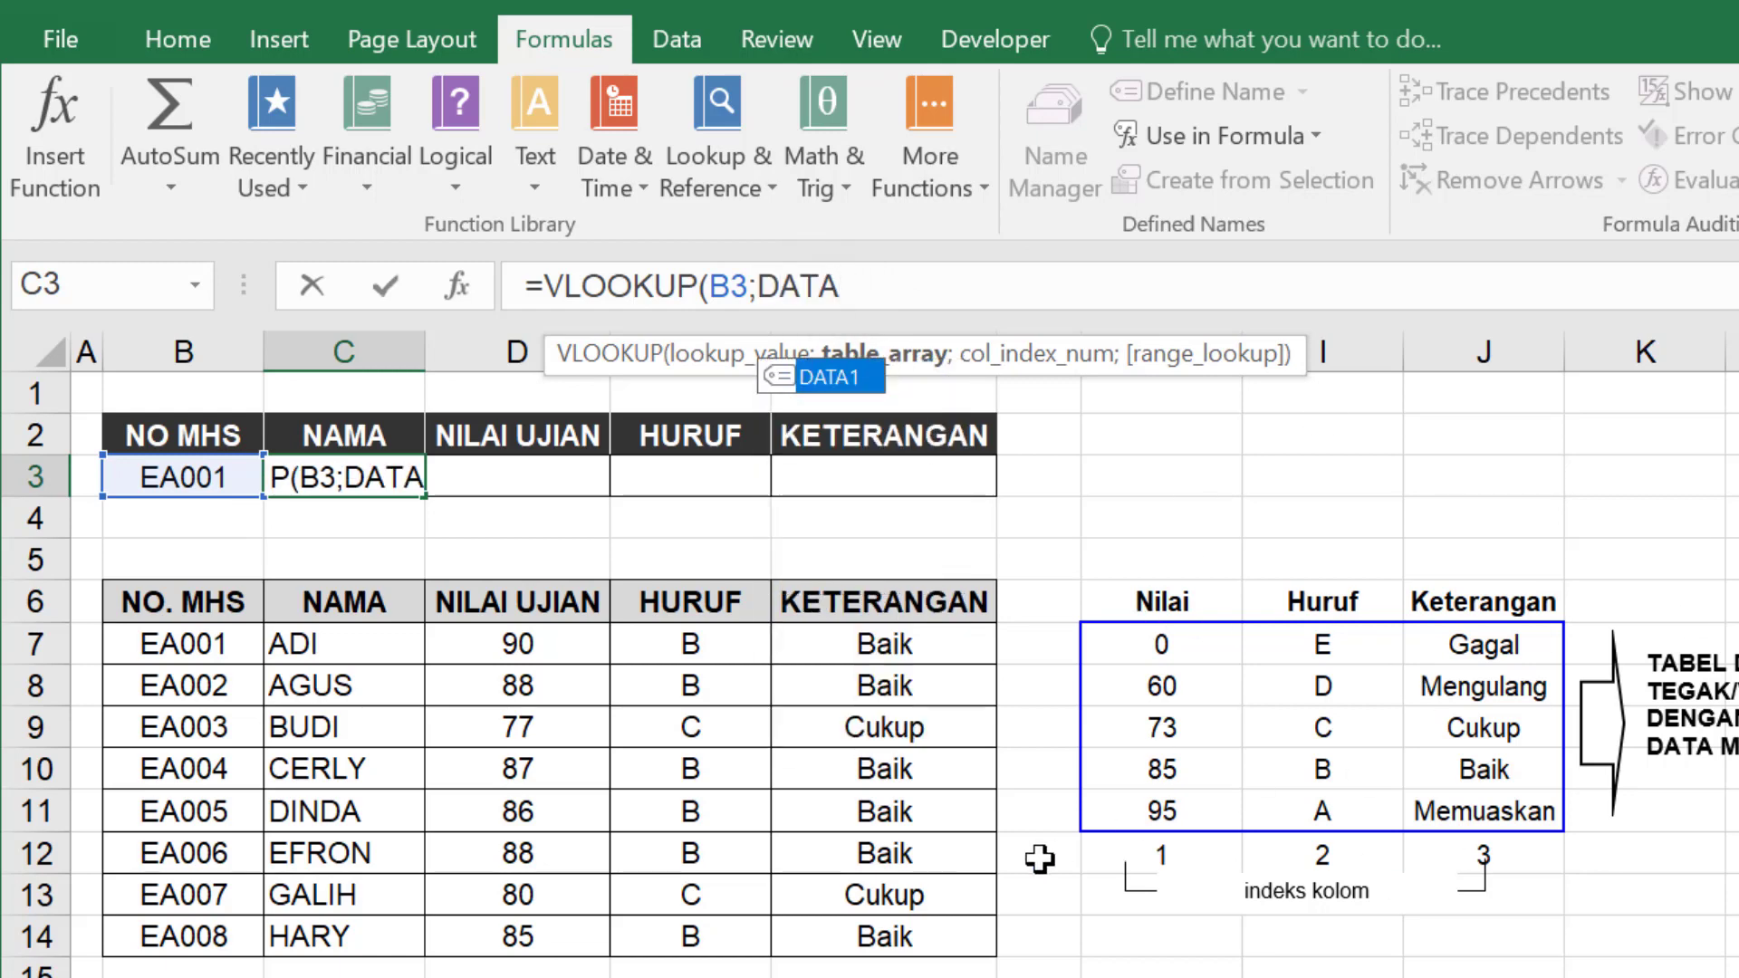
pyautogui.write('1')
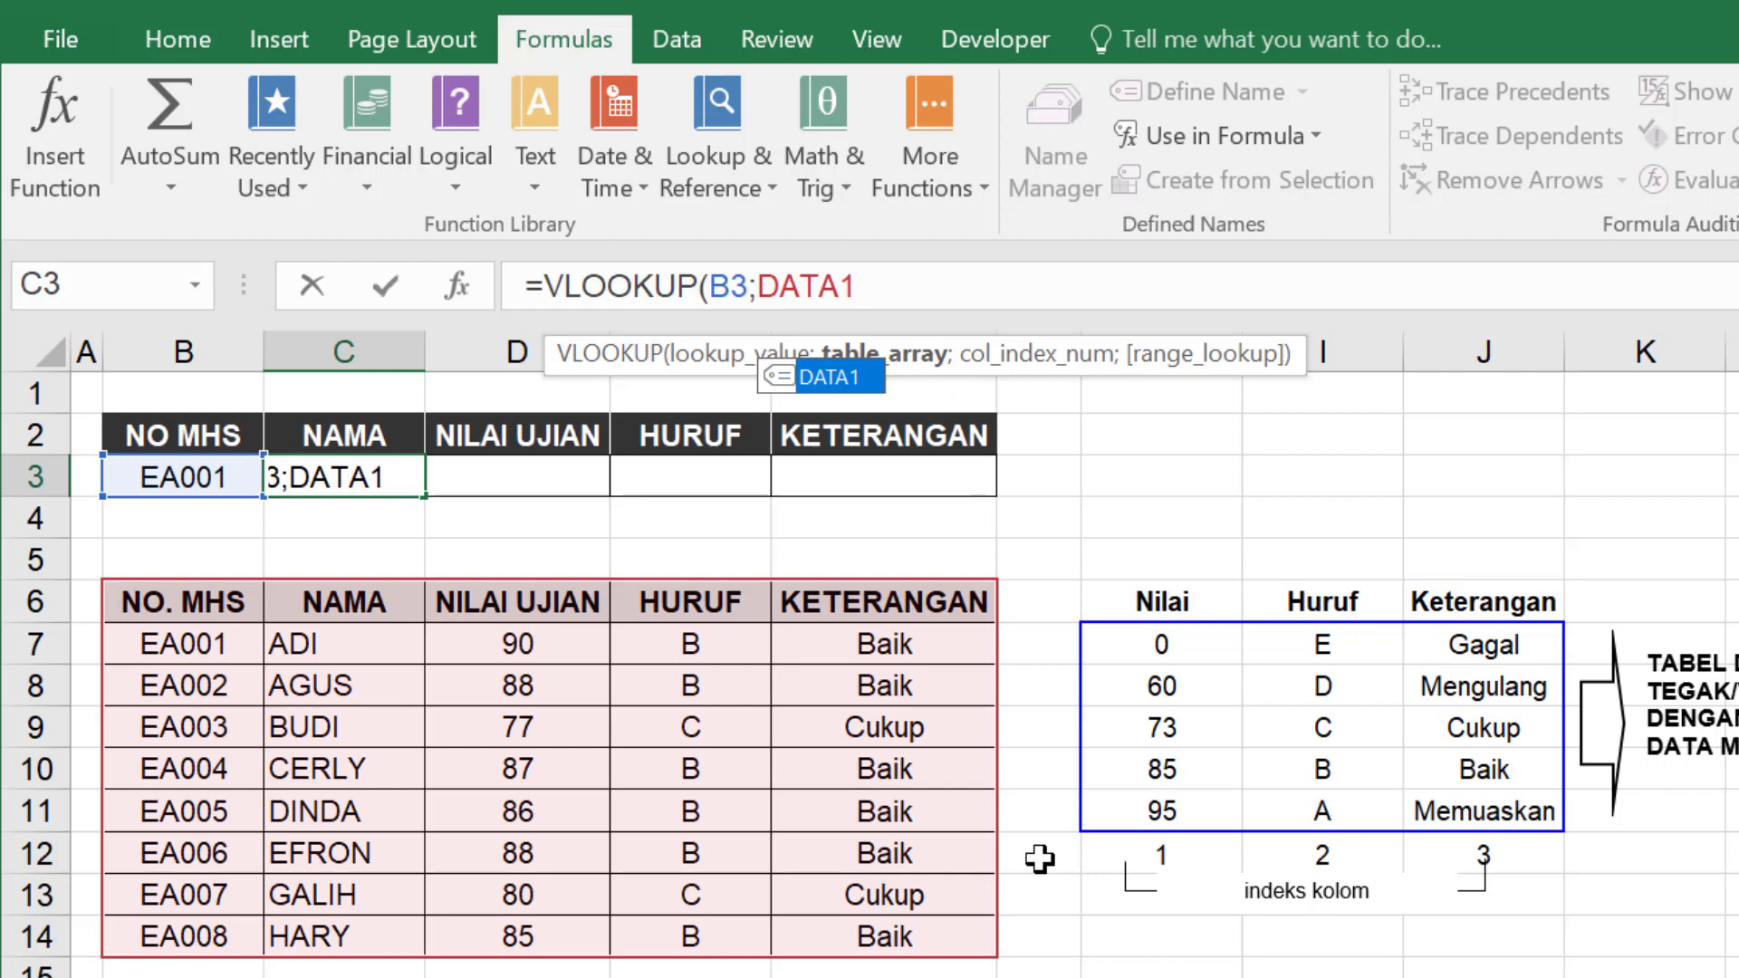
pyautogui.write(';2')
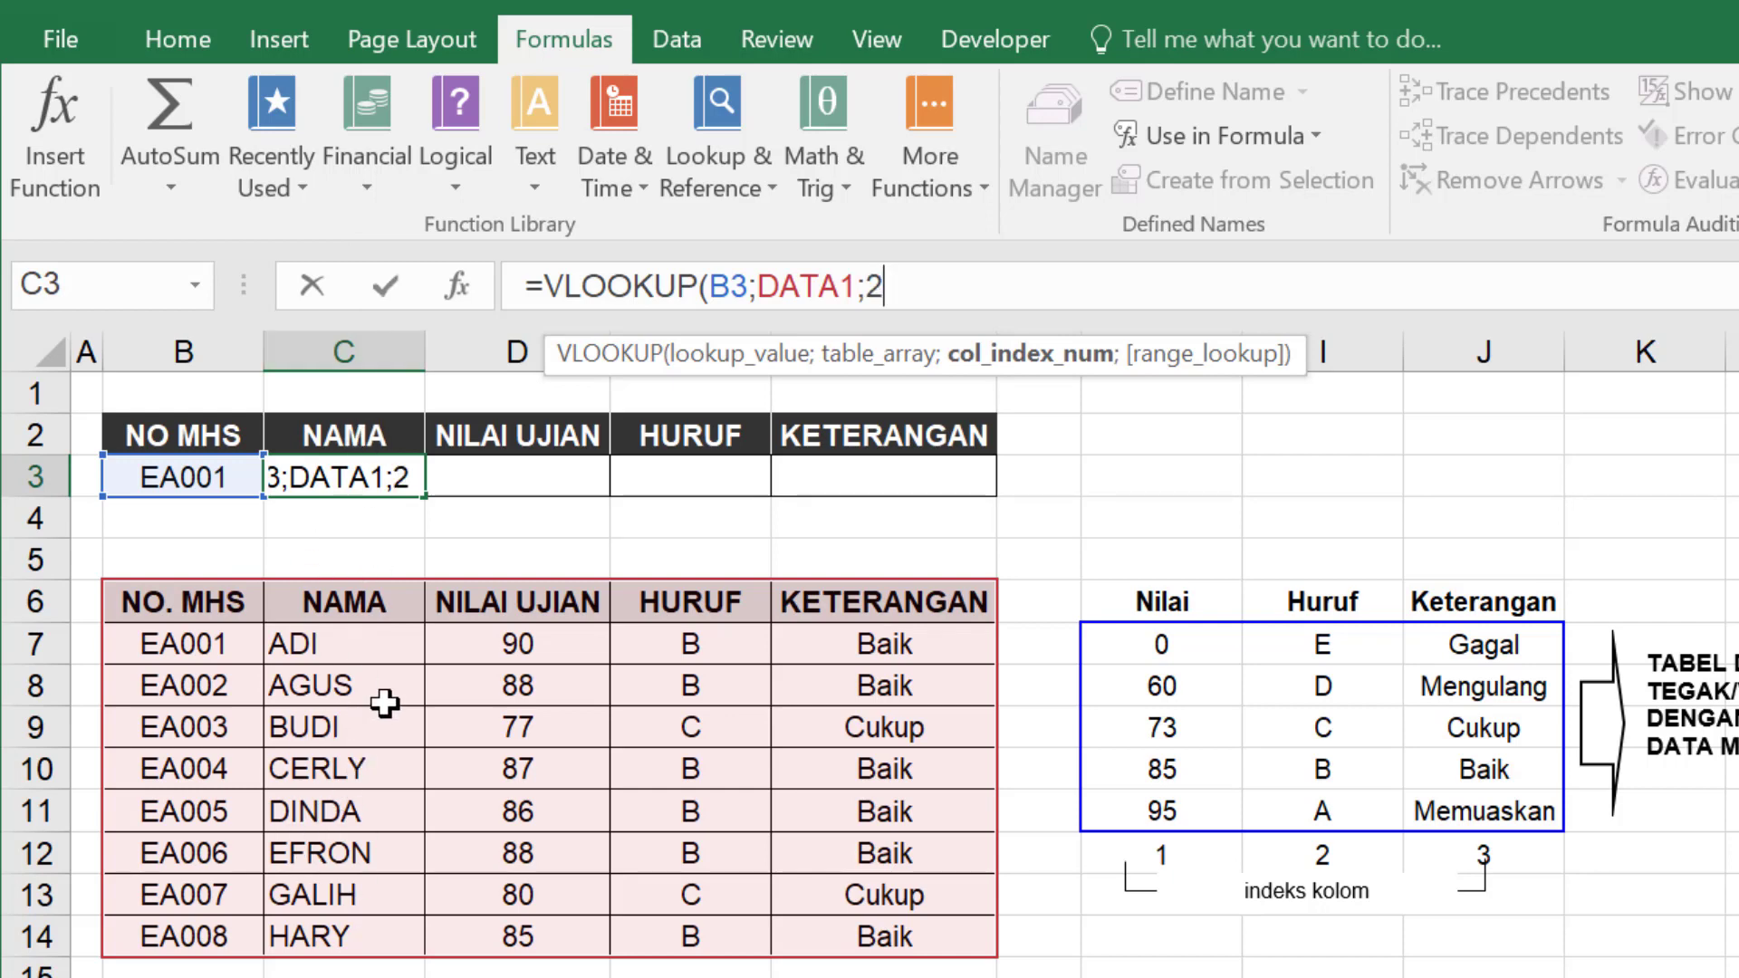
pyautogui.press('Return')
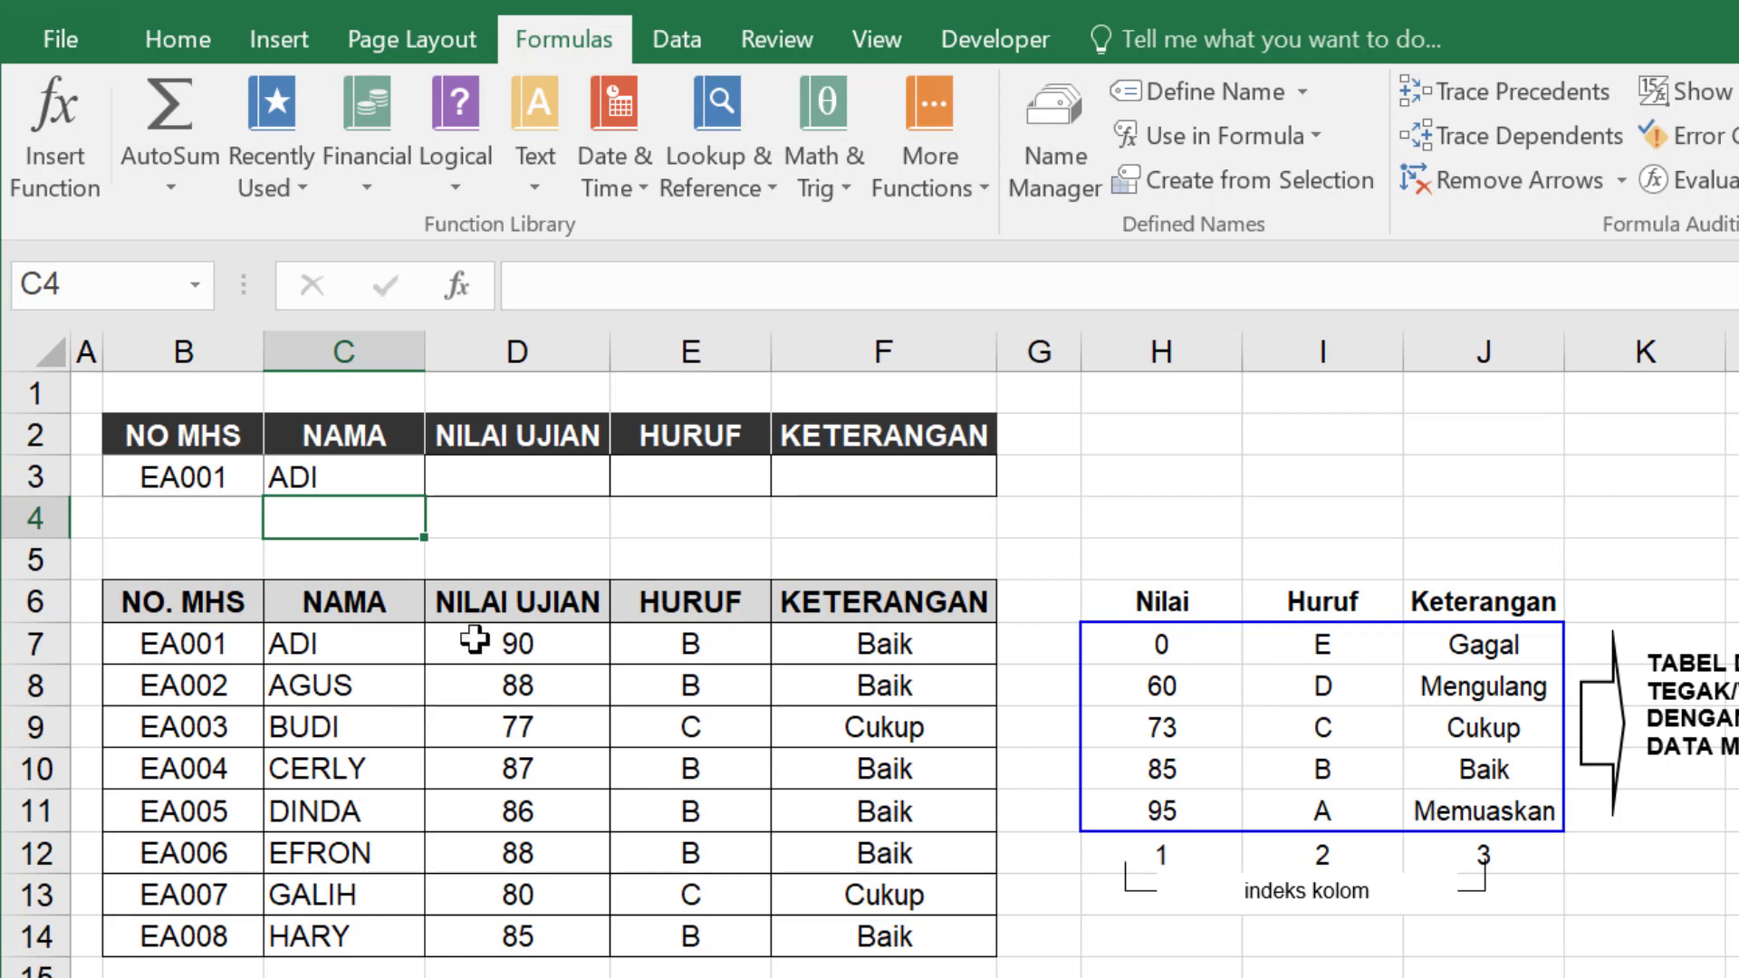
pyautogui.click(379, 469)
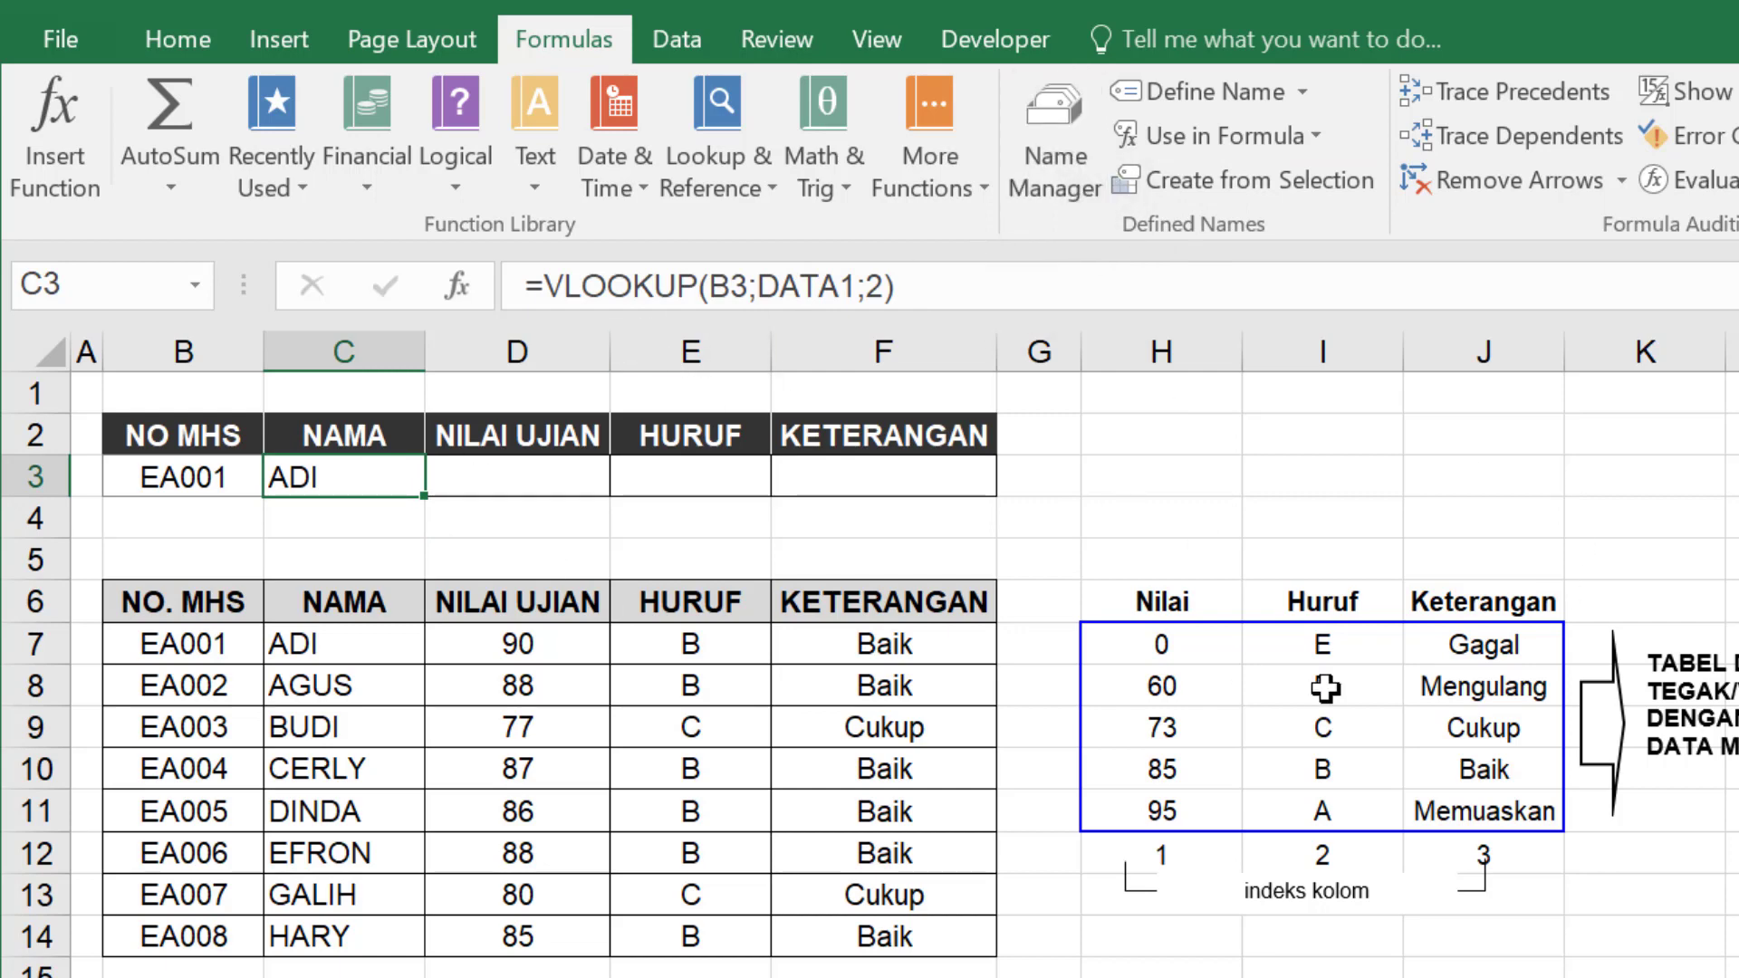
# - Select the grade values H7:J11, then return to C3's formula
pyautogui.click(1320, 936)
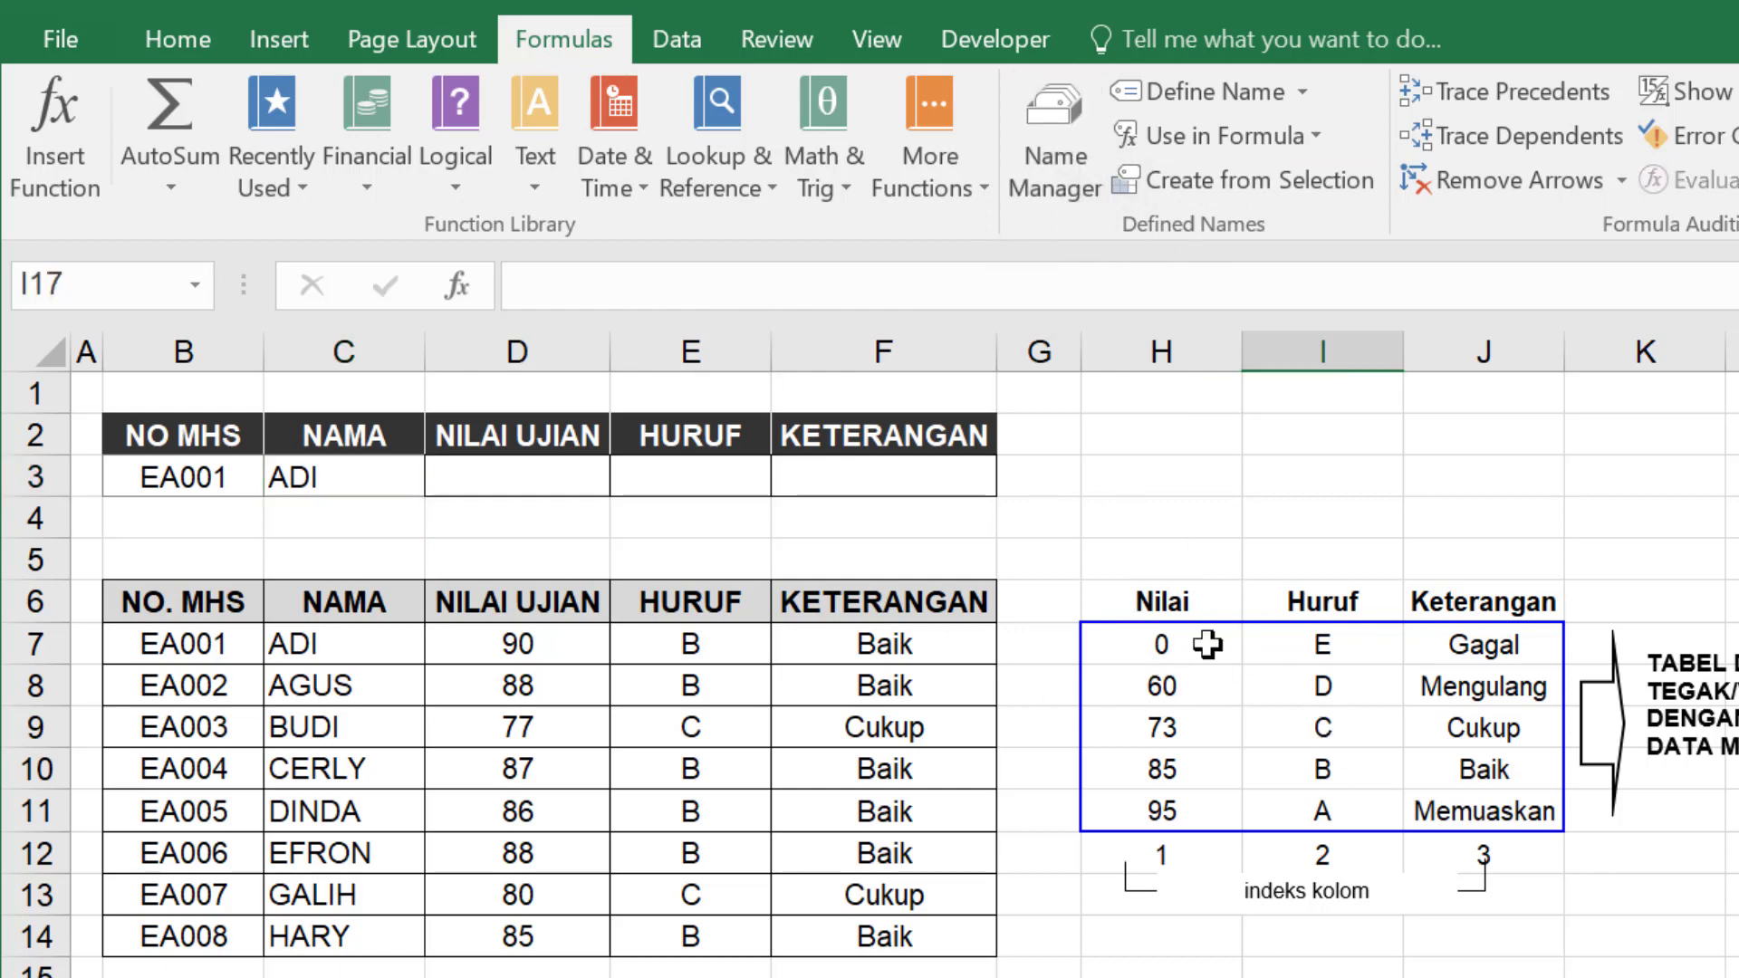
pyautogui.moveTo(1178, 605); pyautogui.dragTo(1495, 856)
pyautogui.moveTo(1161, 644); pyautogui.dragTo(1486, 810)
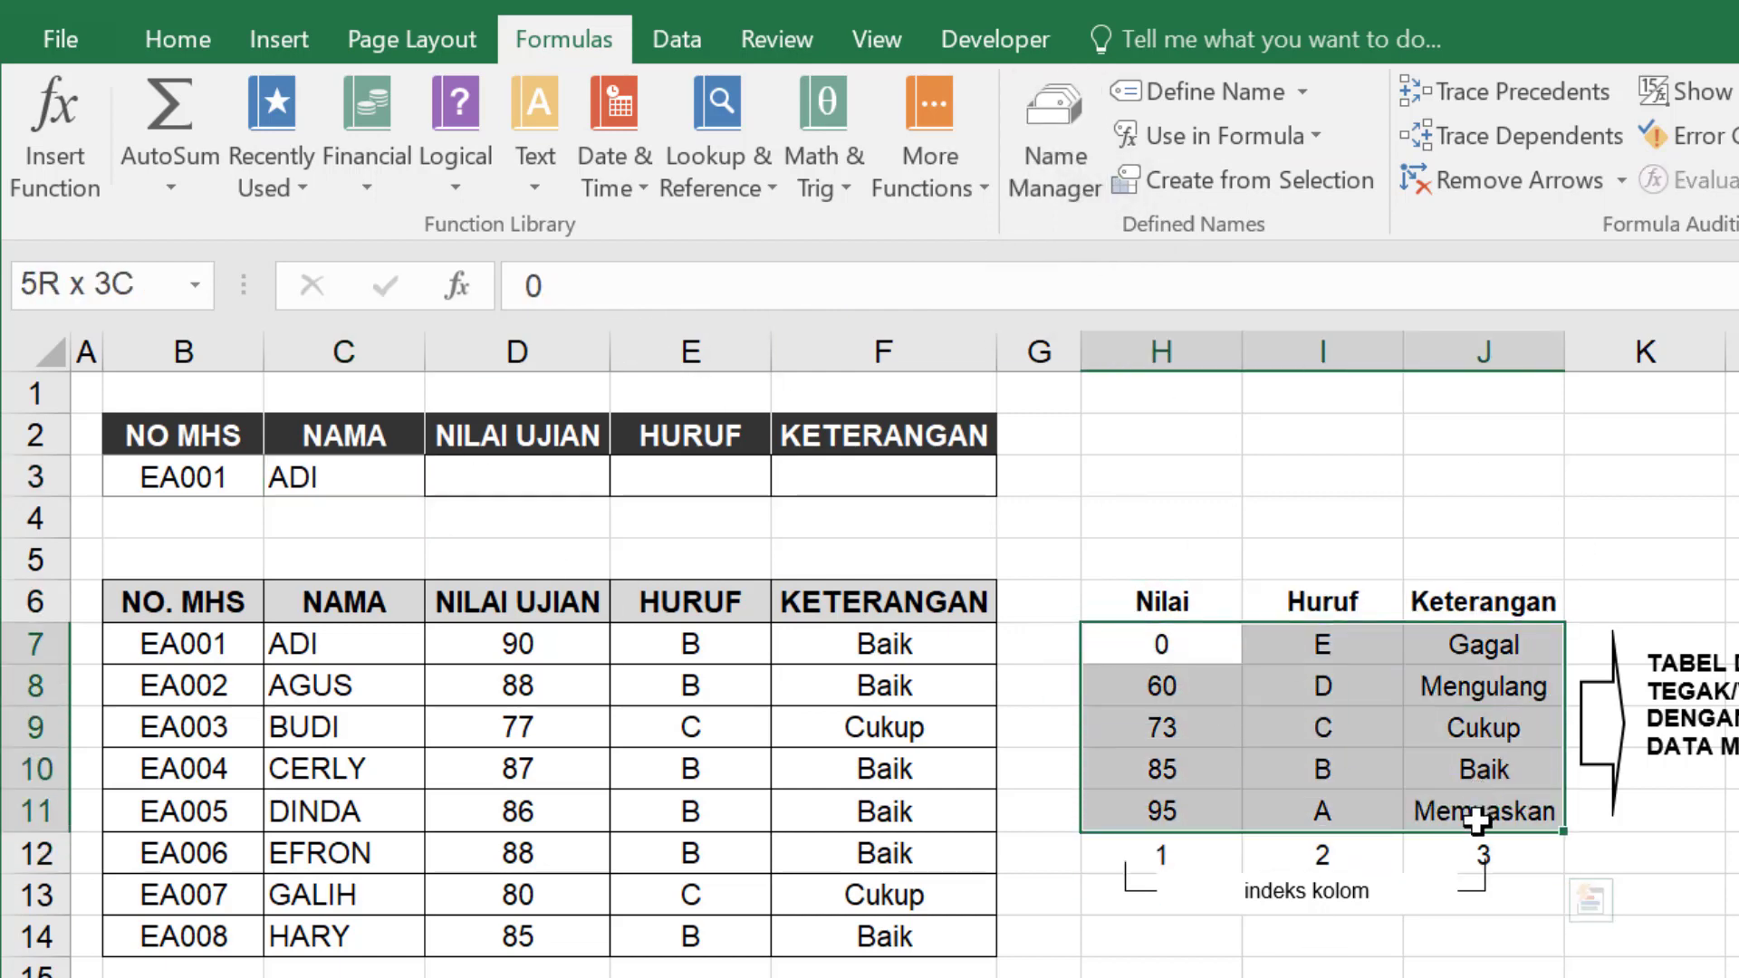
pyautogui.click(331, 480)
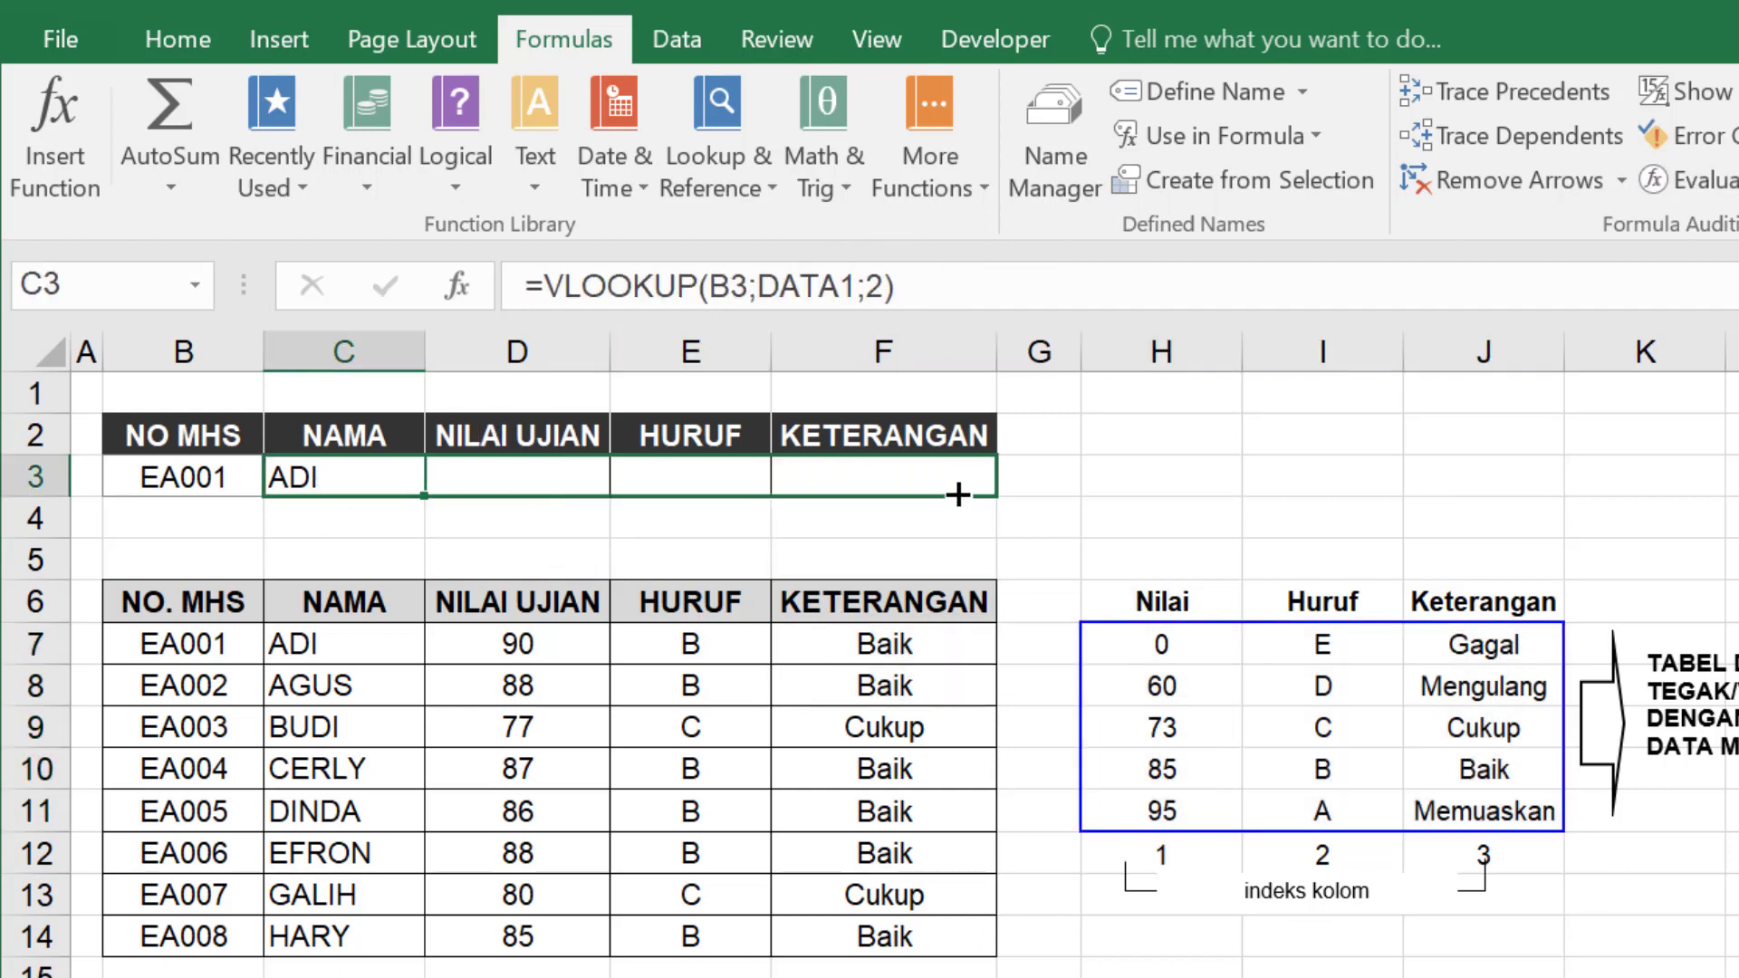
# - Copy C3's formula across to F3 and edit D3 to look up B3 in column 3, showing 90
pyautogui.moveTo(426, 495); pyautogui.dragTo(955, 494)
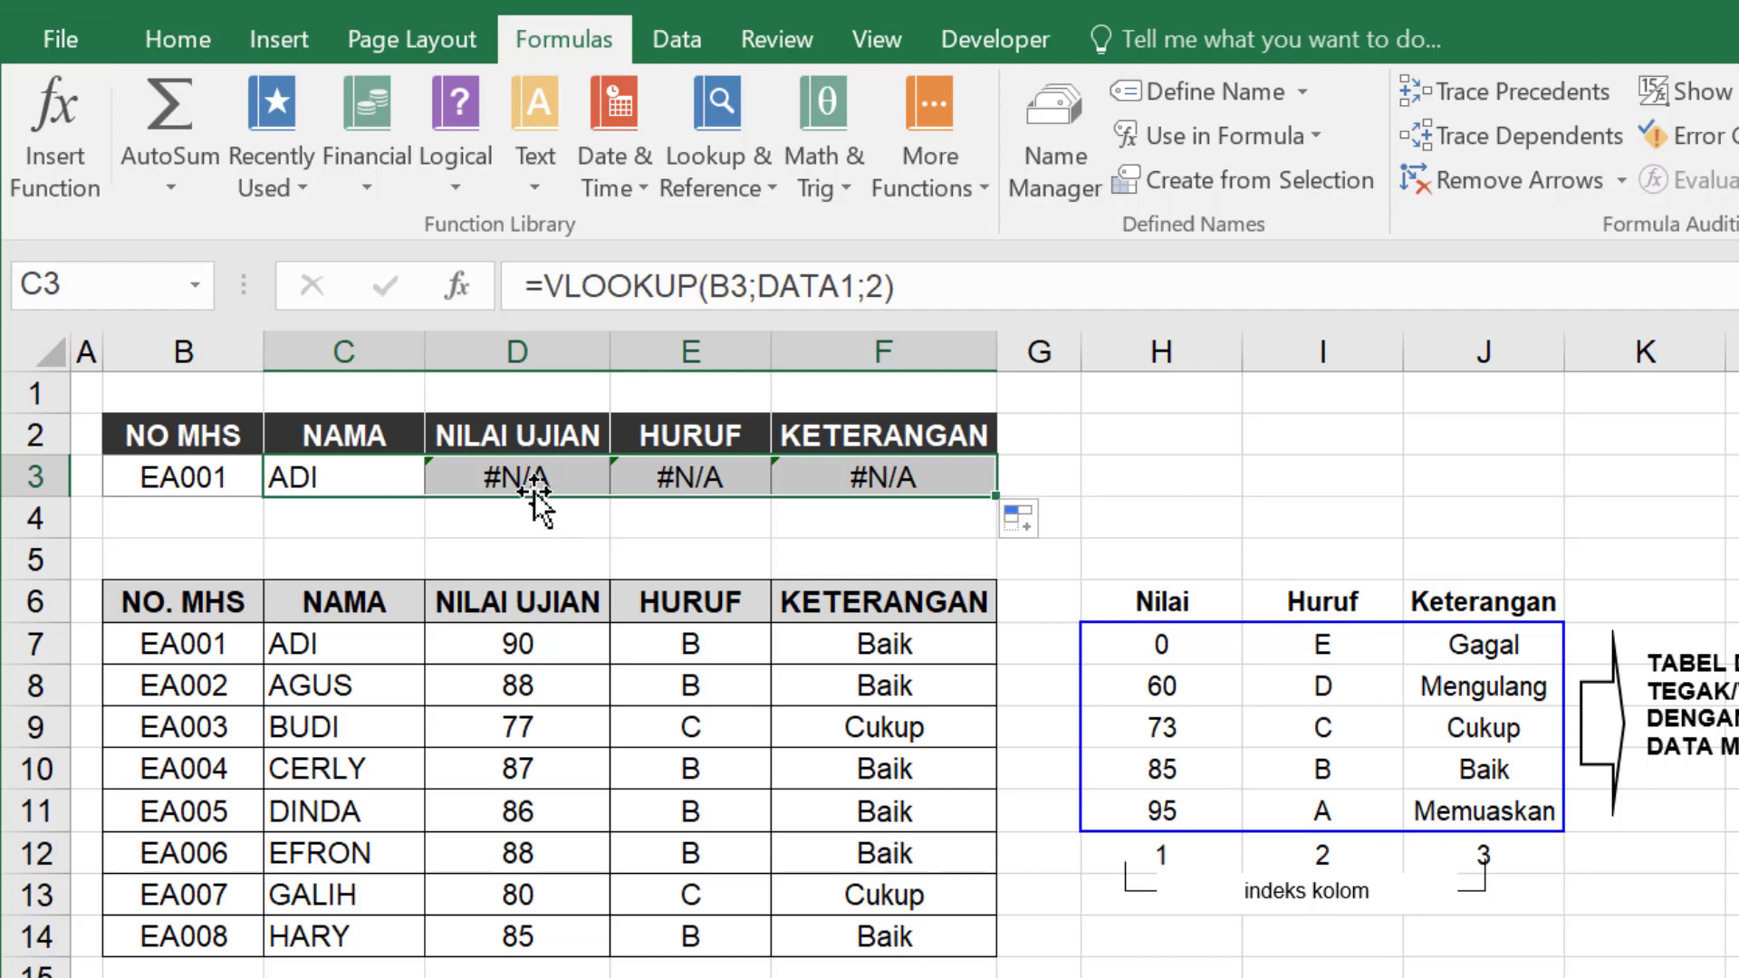
pyautogui.doubleClick(534, 473)
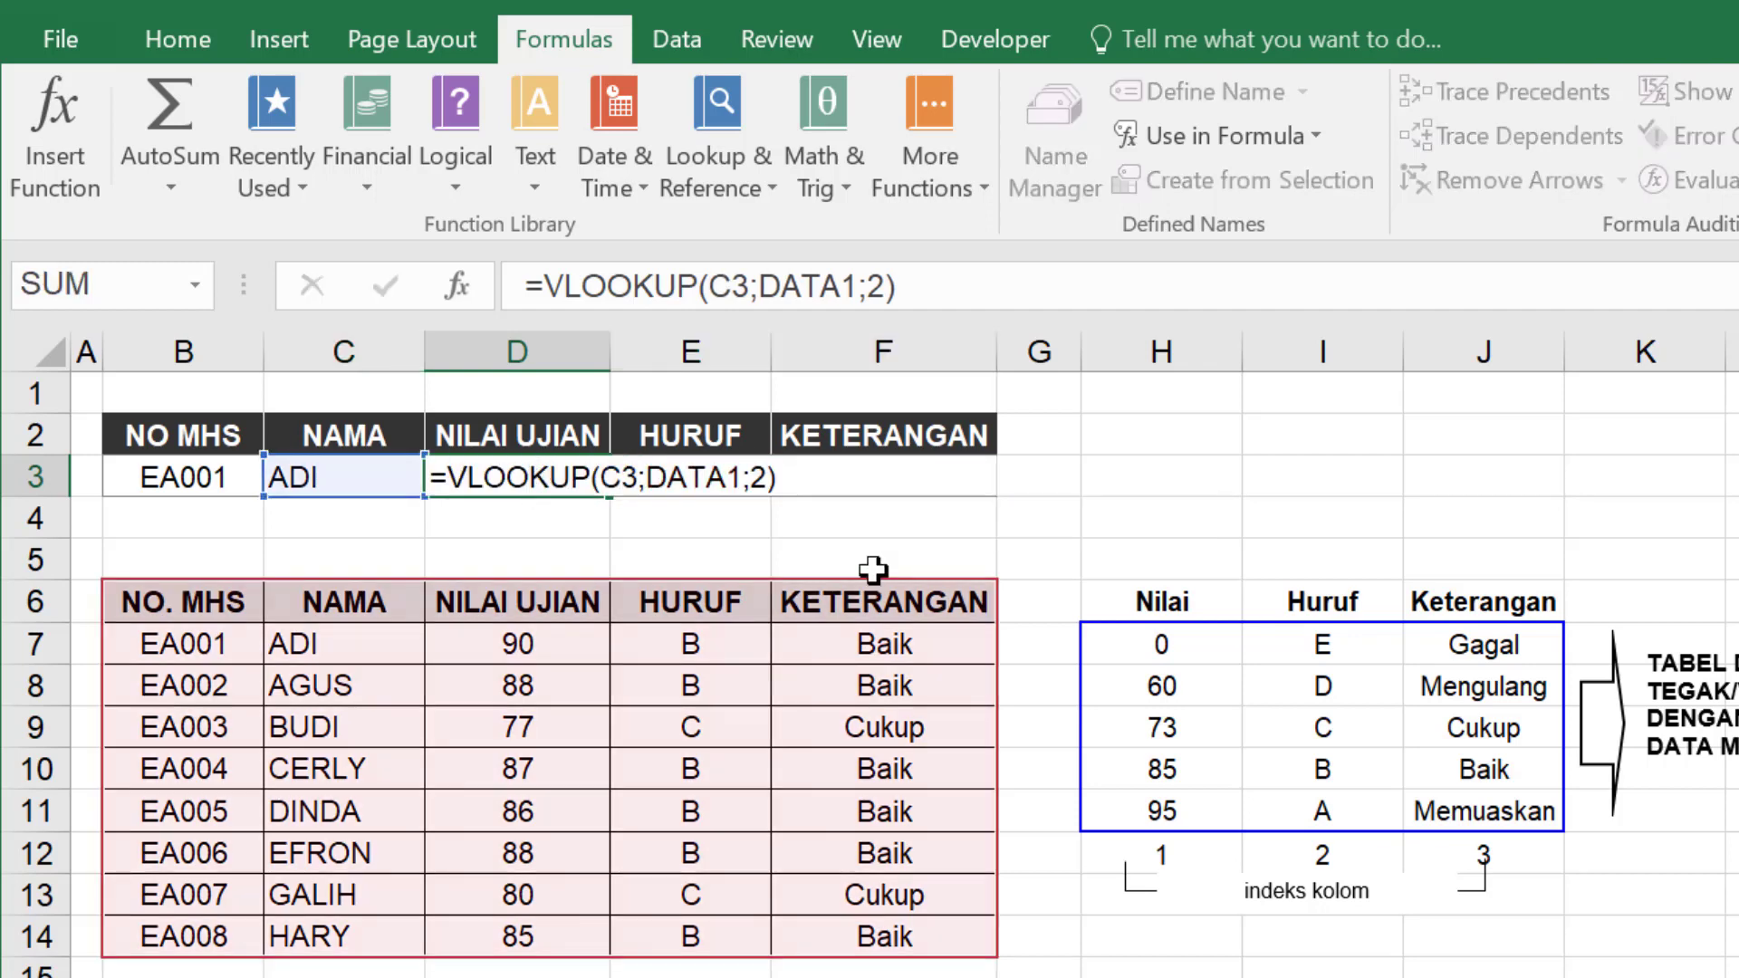
pyautogui.press('Return')
pyautogui.click(523, 480)
pyautogui.click(1006, 282)
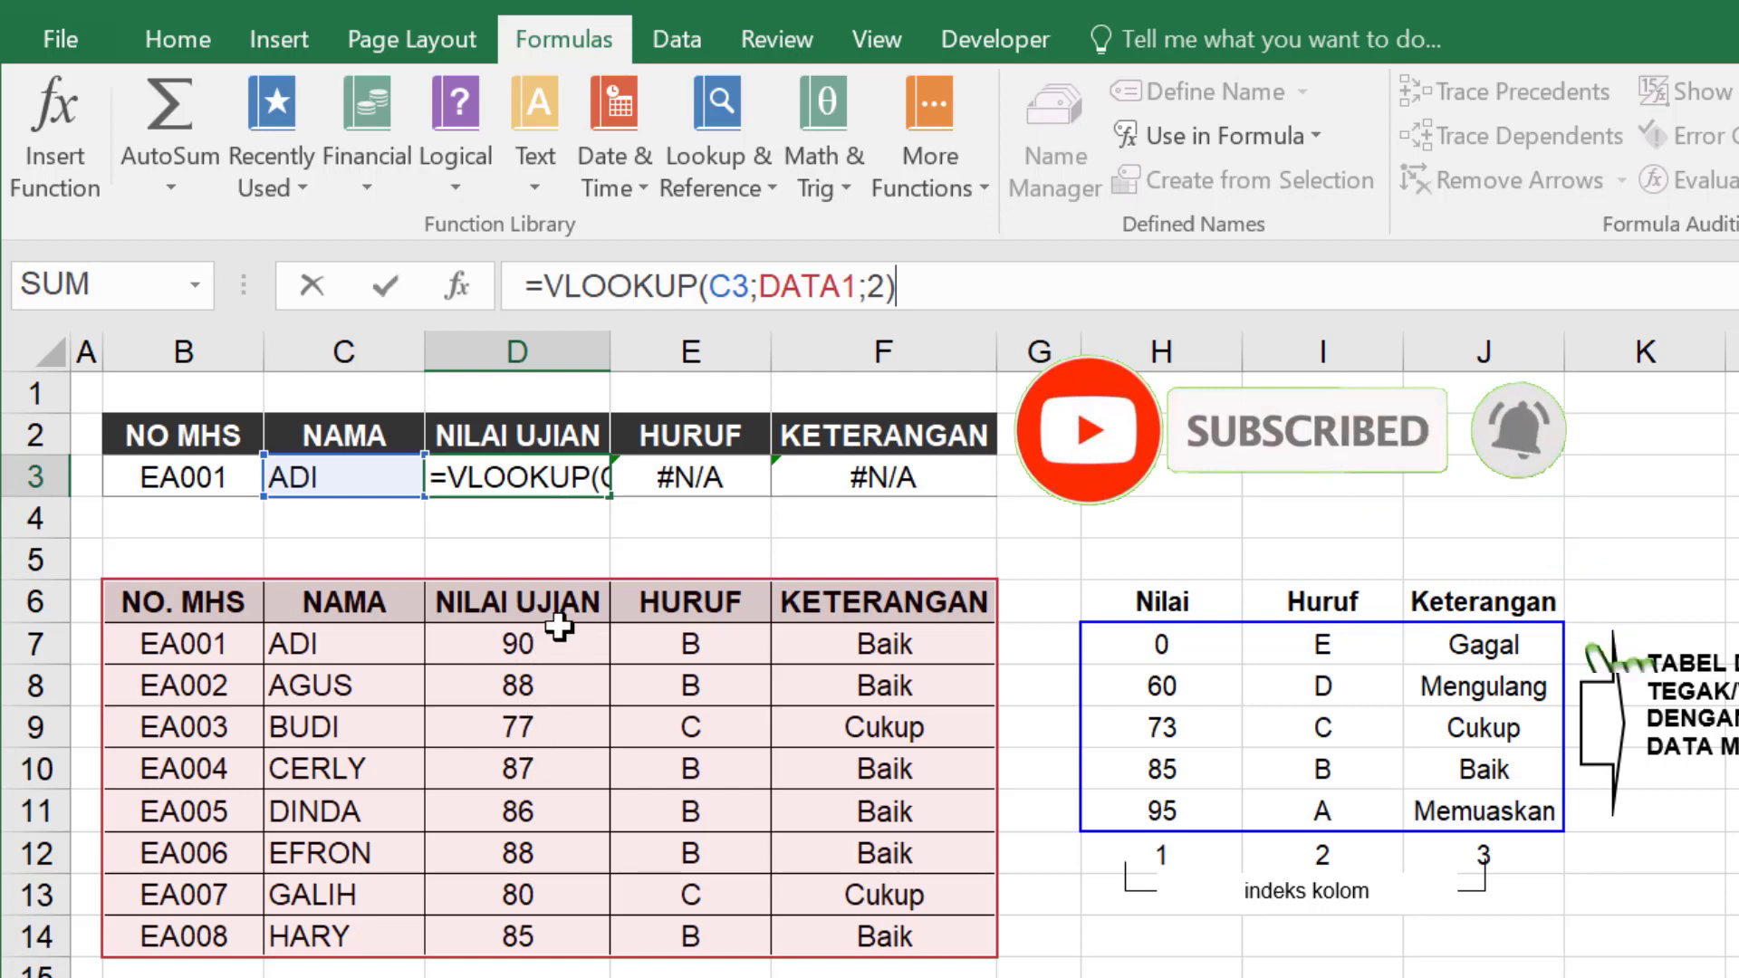
pyautogui.doubleClick(729, 286)
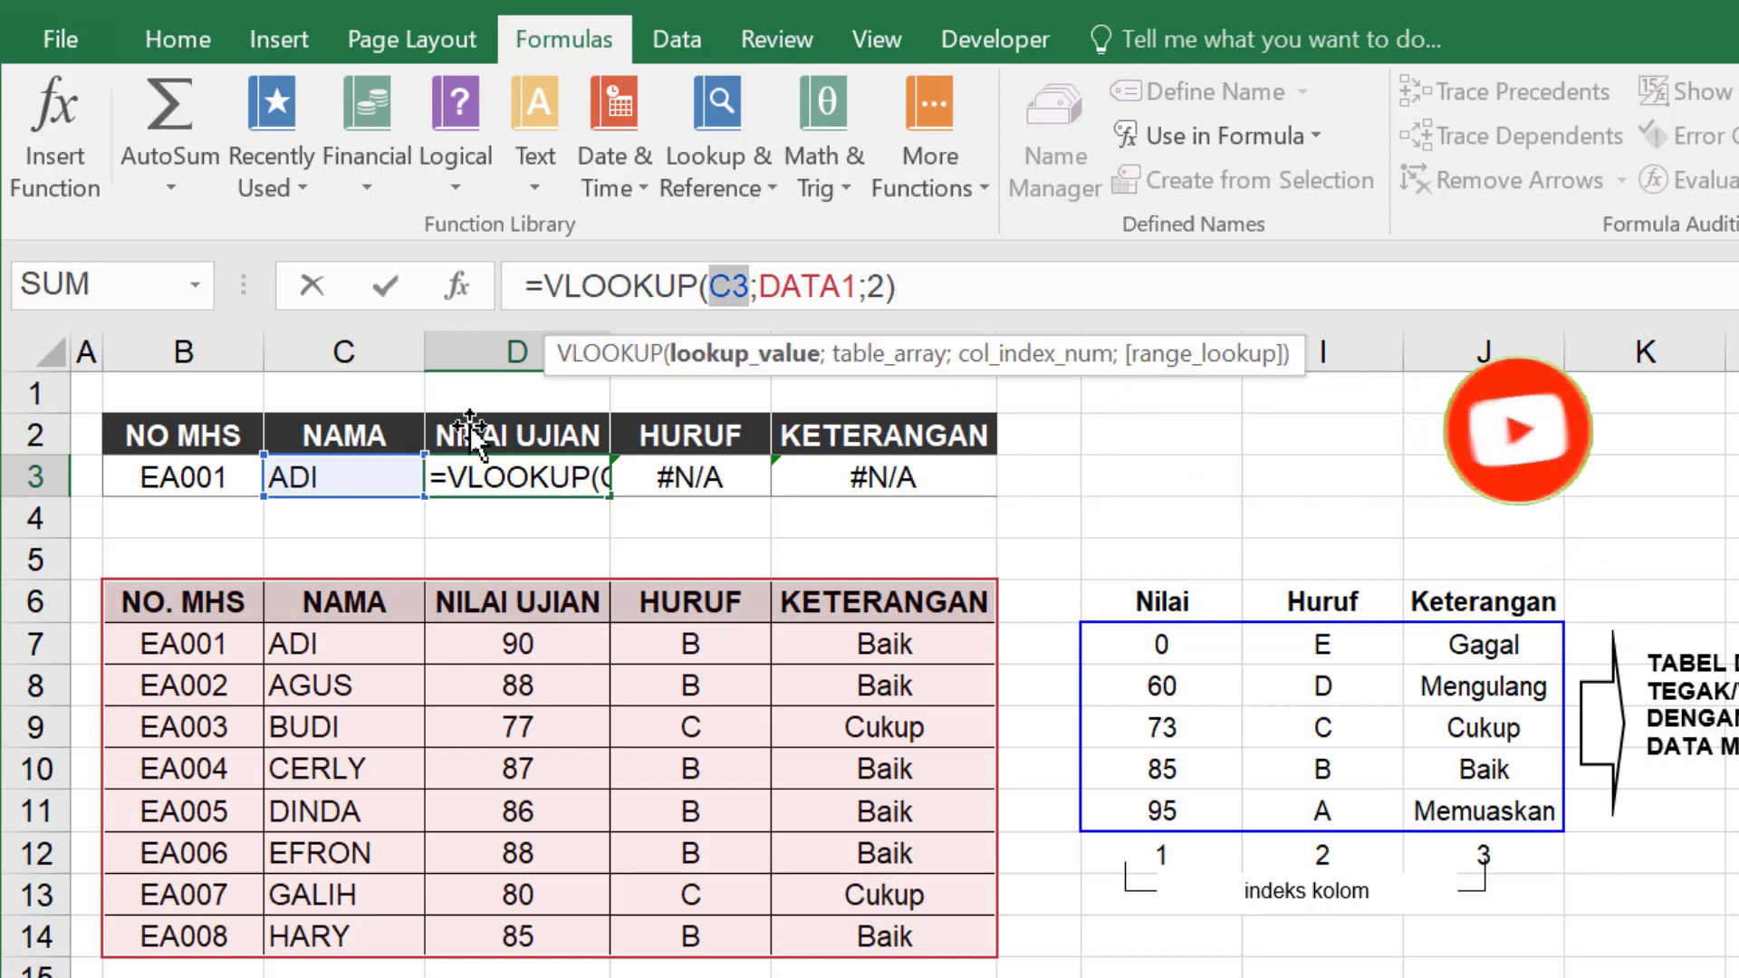
pyautogui.click(188, 471)
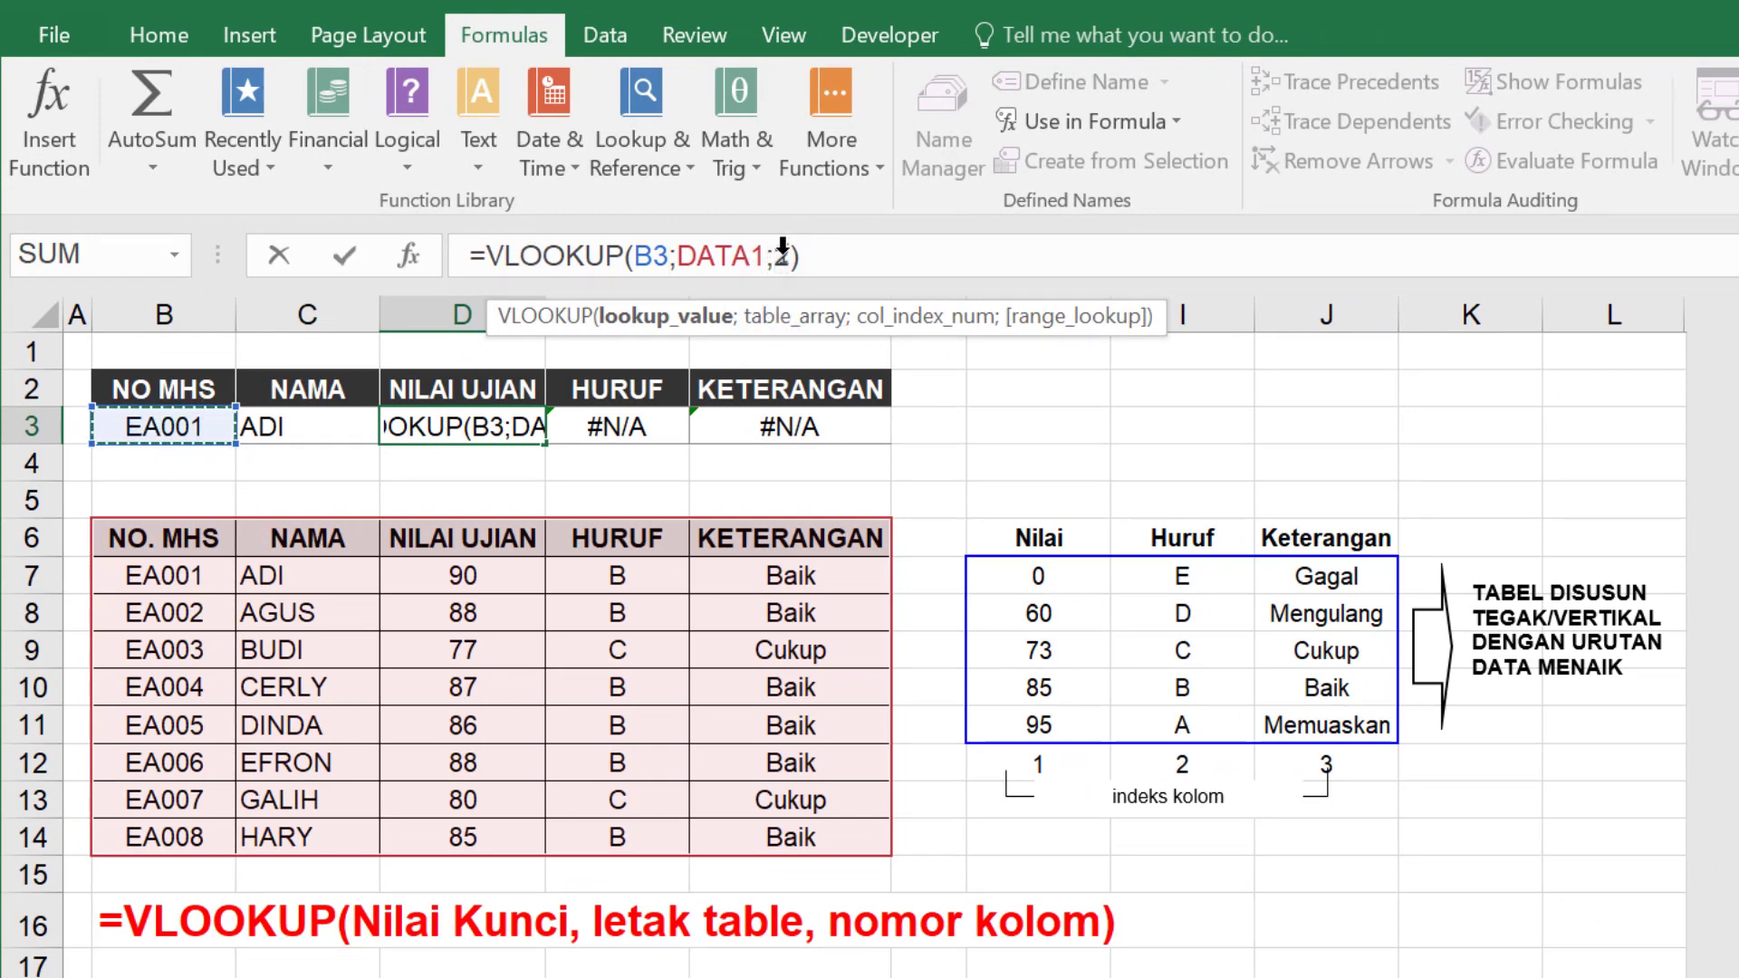
pyautogui.doubleClick(779, 255)
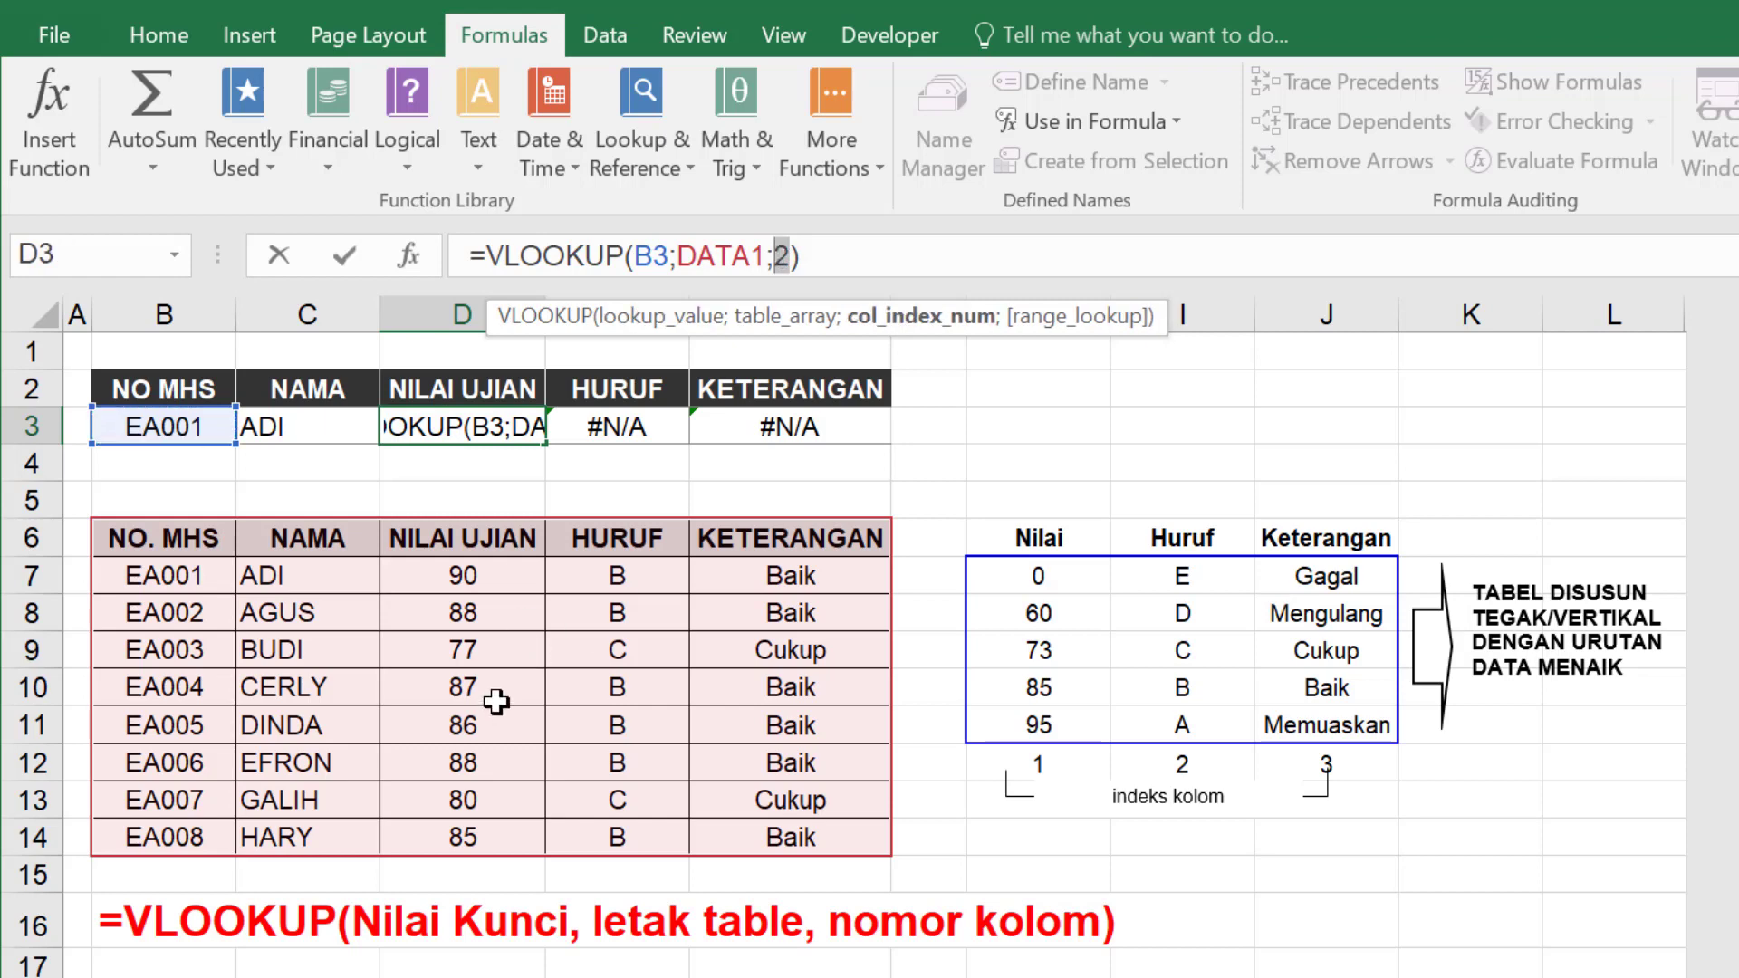
pyautogui.write('3')
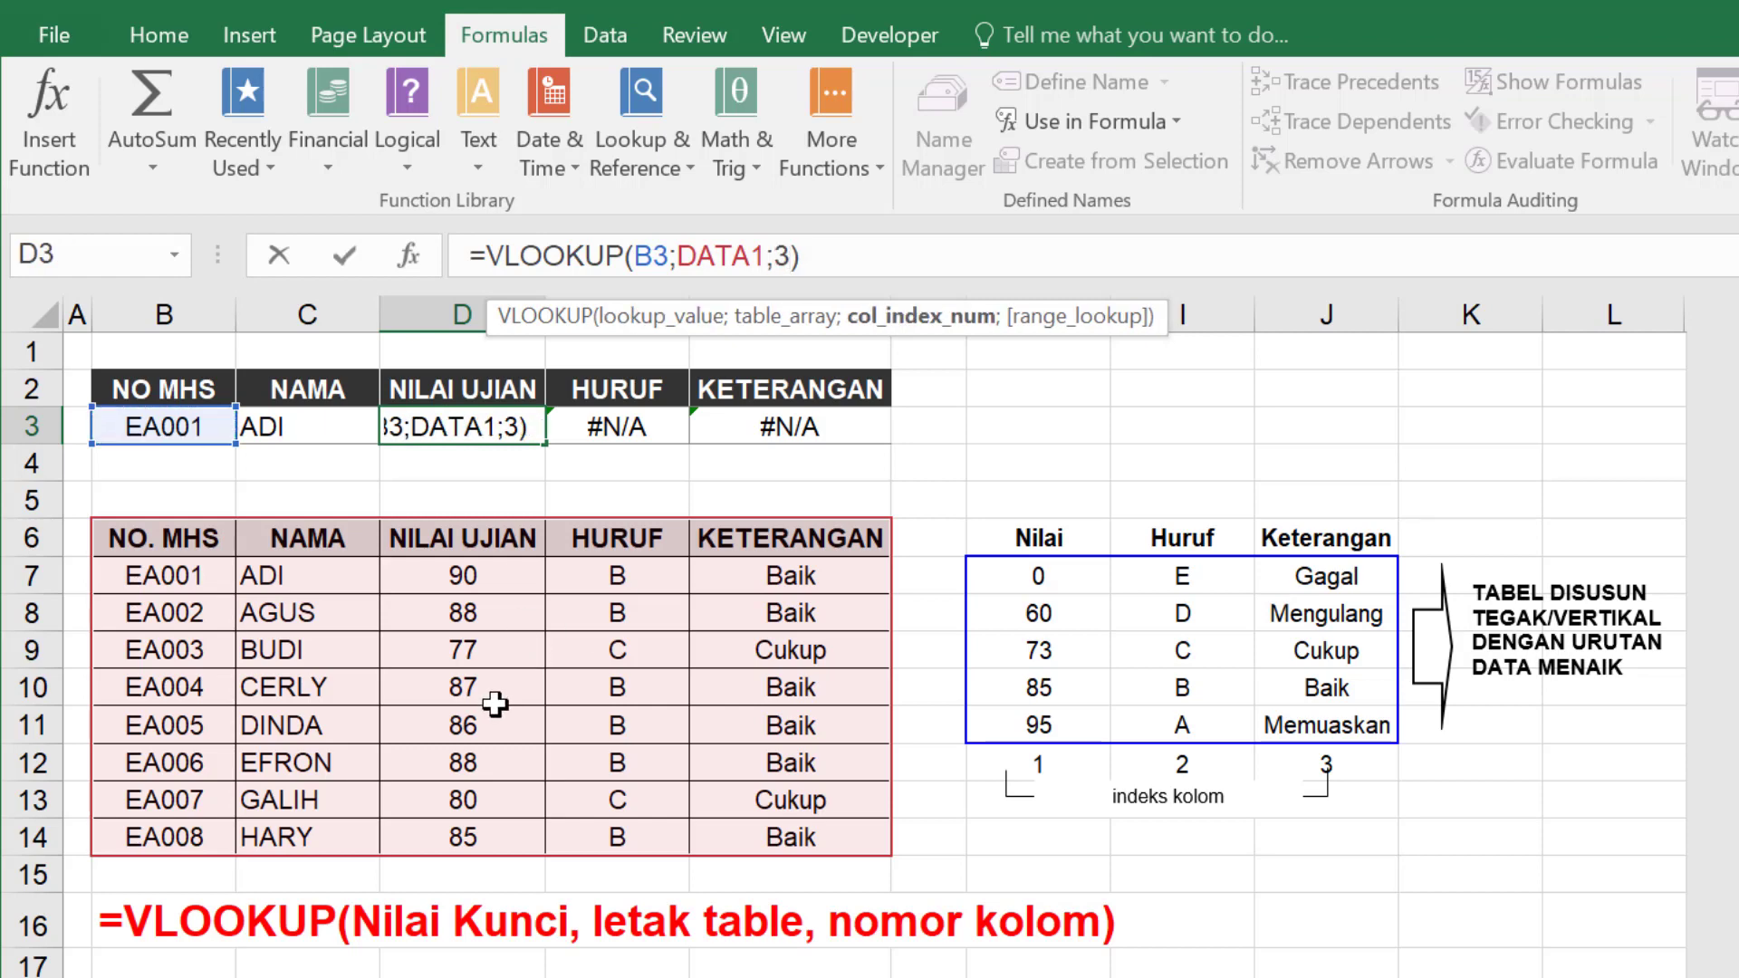
pyautogui.press('Return')
# - Edit E3 to look up B3 in column 4 so it shows grade B
pyautogui.click(633, 423)
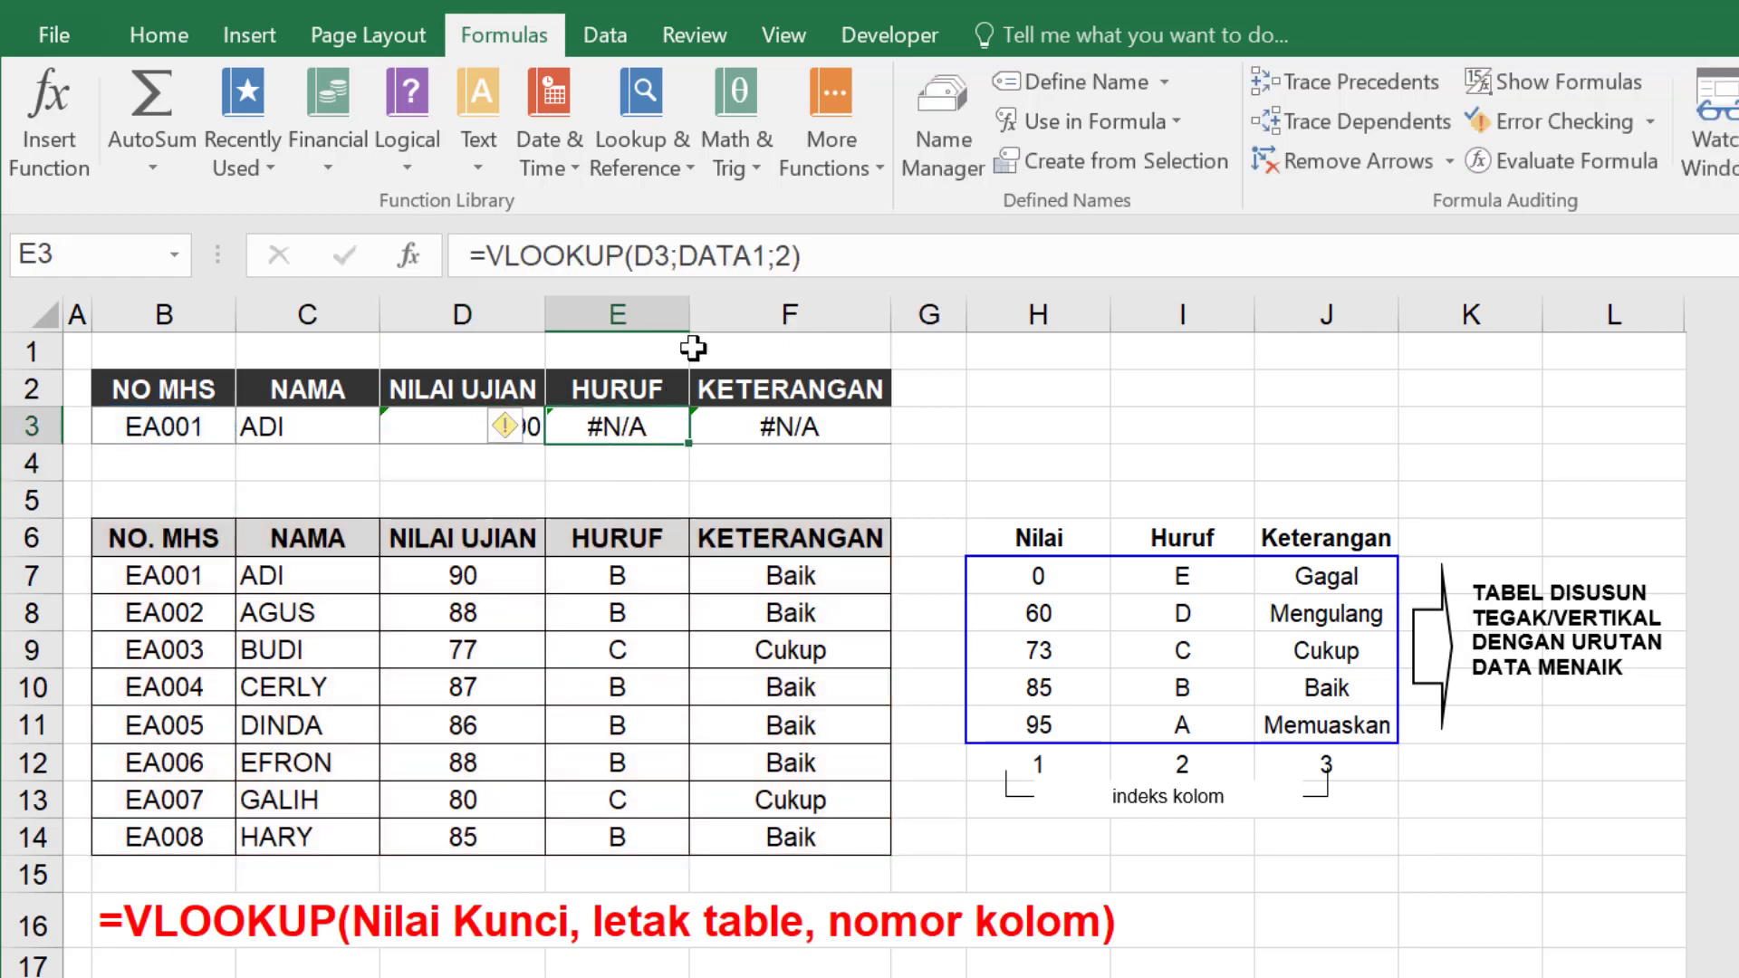
pyautogui.click(854, 254)
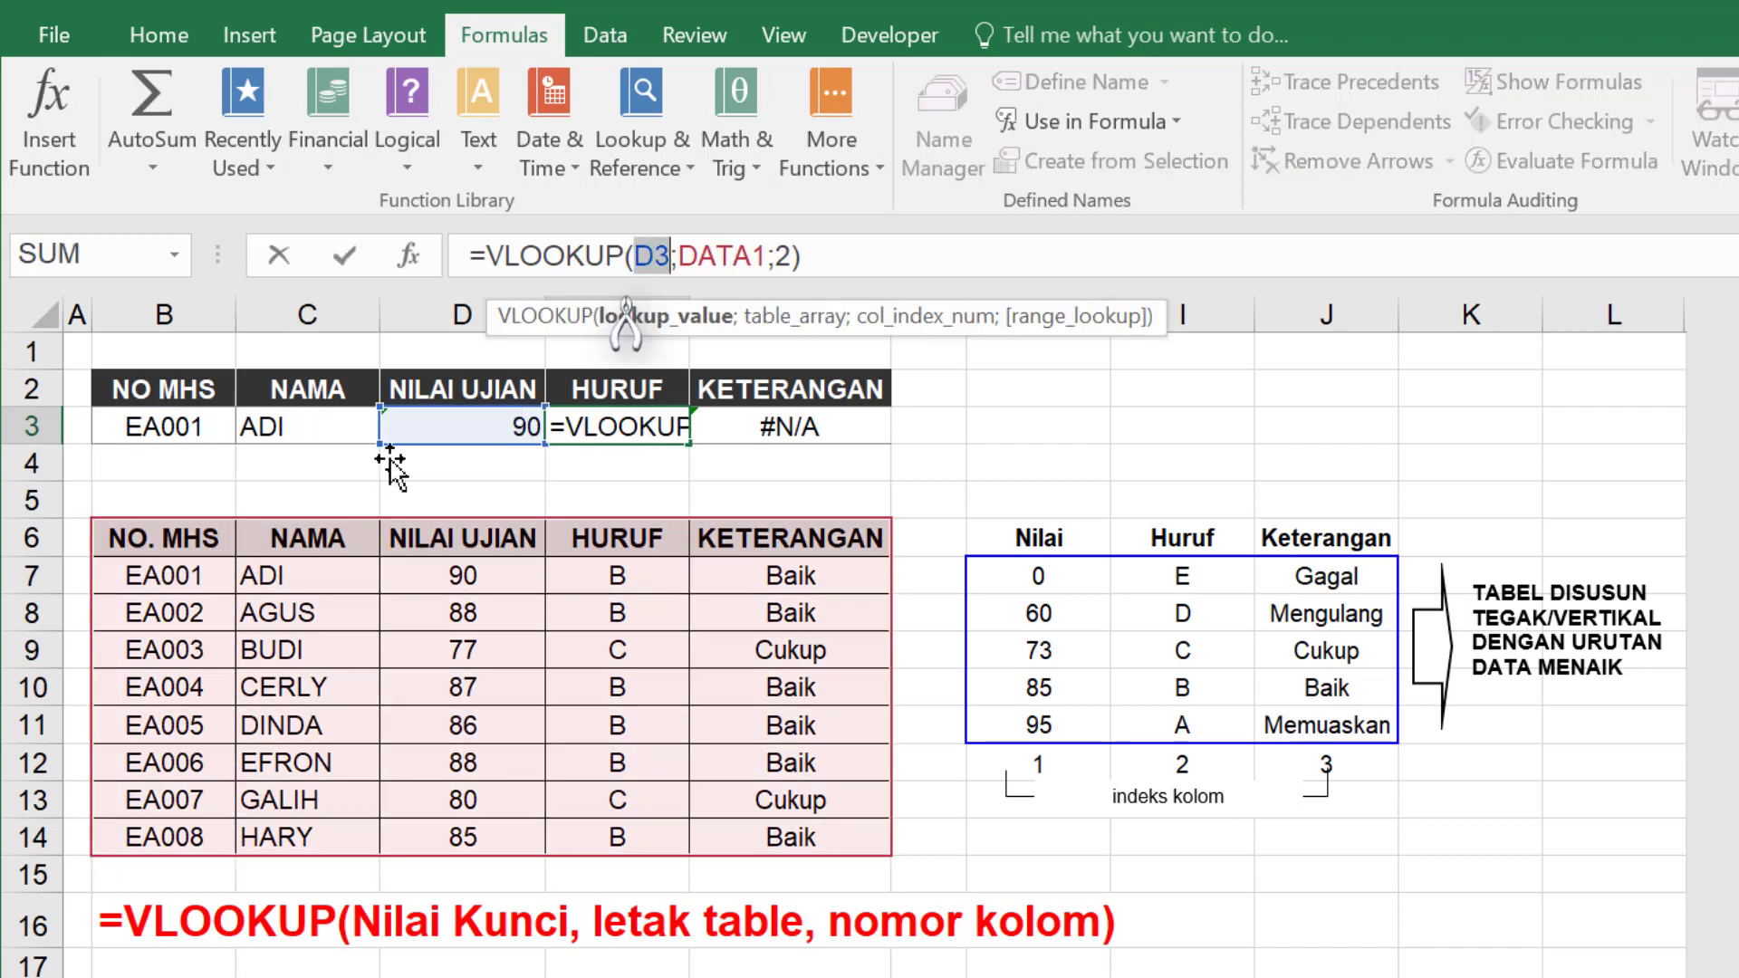
pyautogui.click(184, 419)
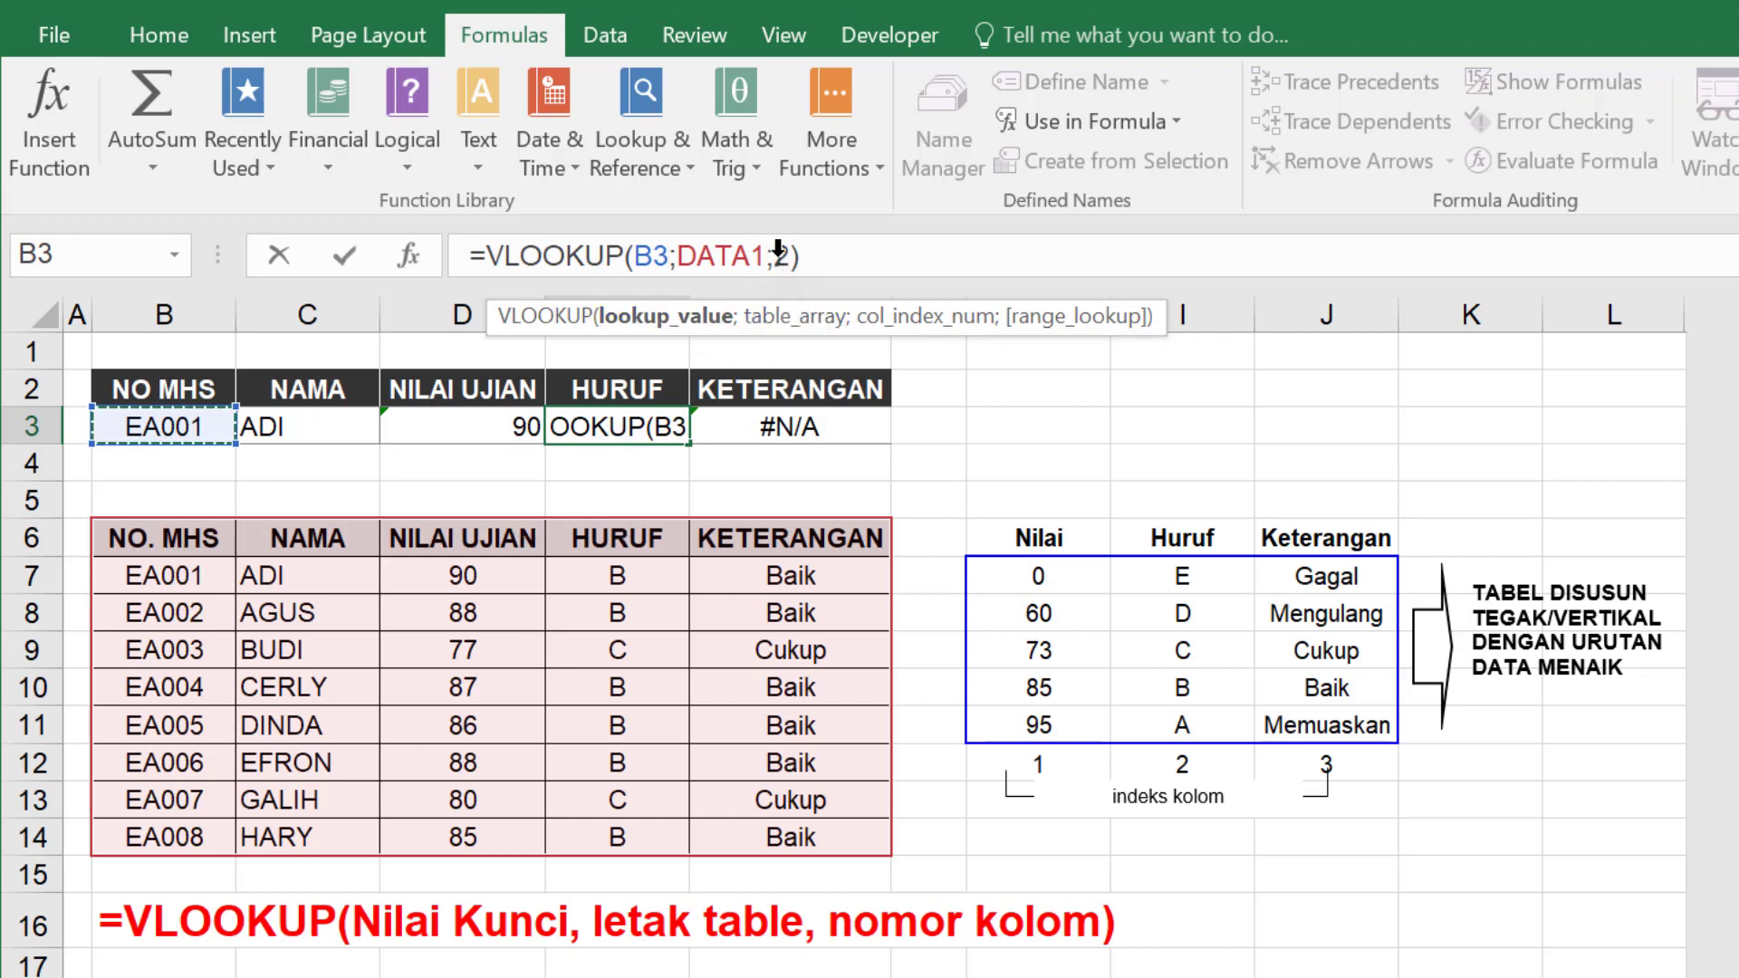
pyautogui.write('4')
pyautogui.press('Return')
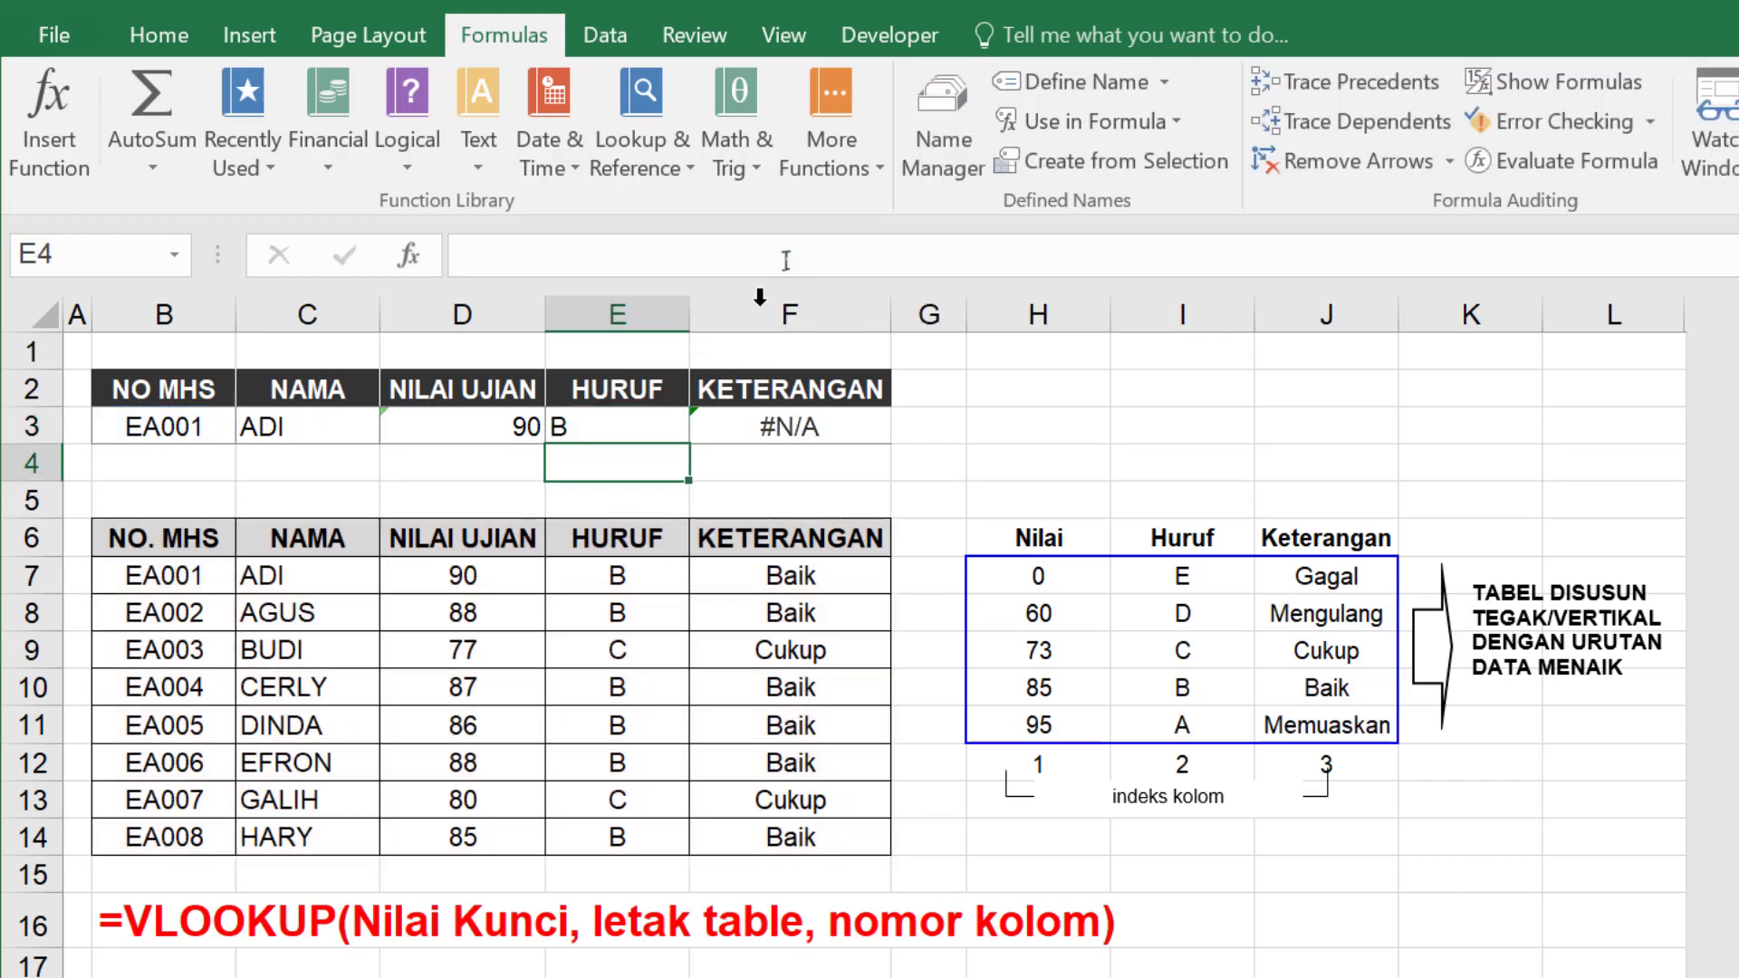
# - Edit F3 to look up B3 so it shows Baik, then select D3:F3
pyautogui.click(767, 431)
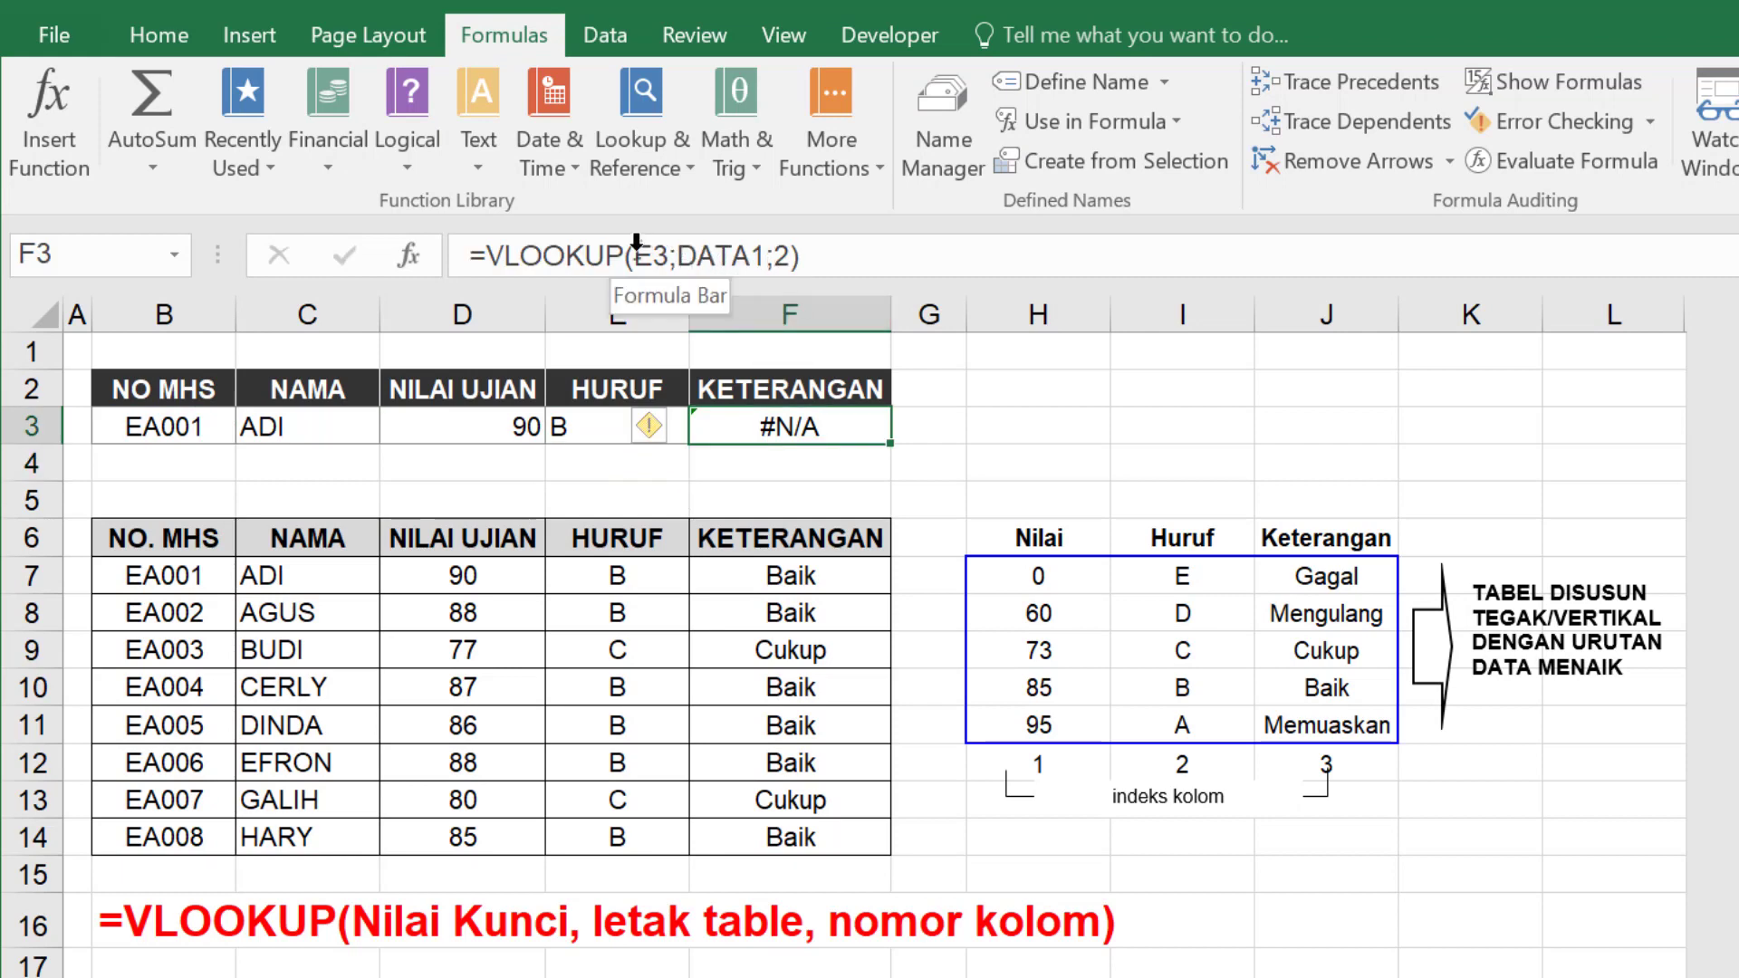
pyautogui.doubleClick(664, 254)
pyautogui.click(177, 430)
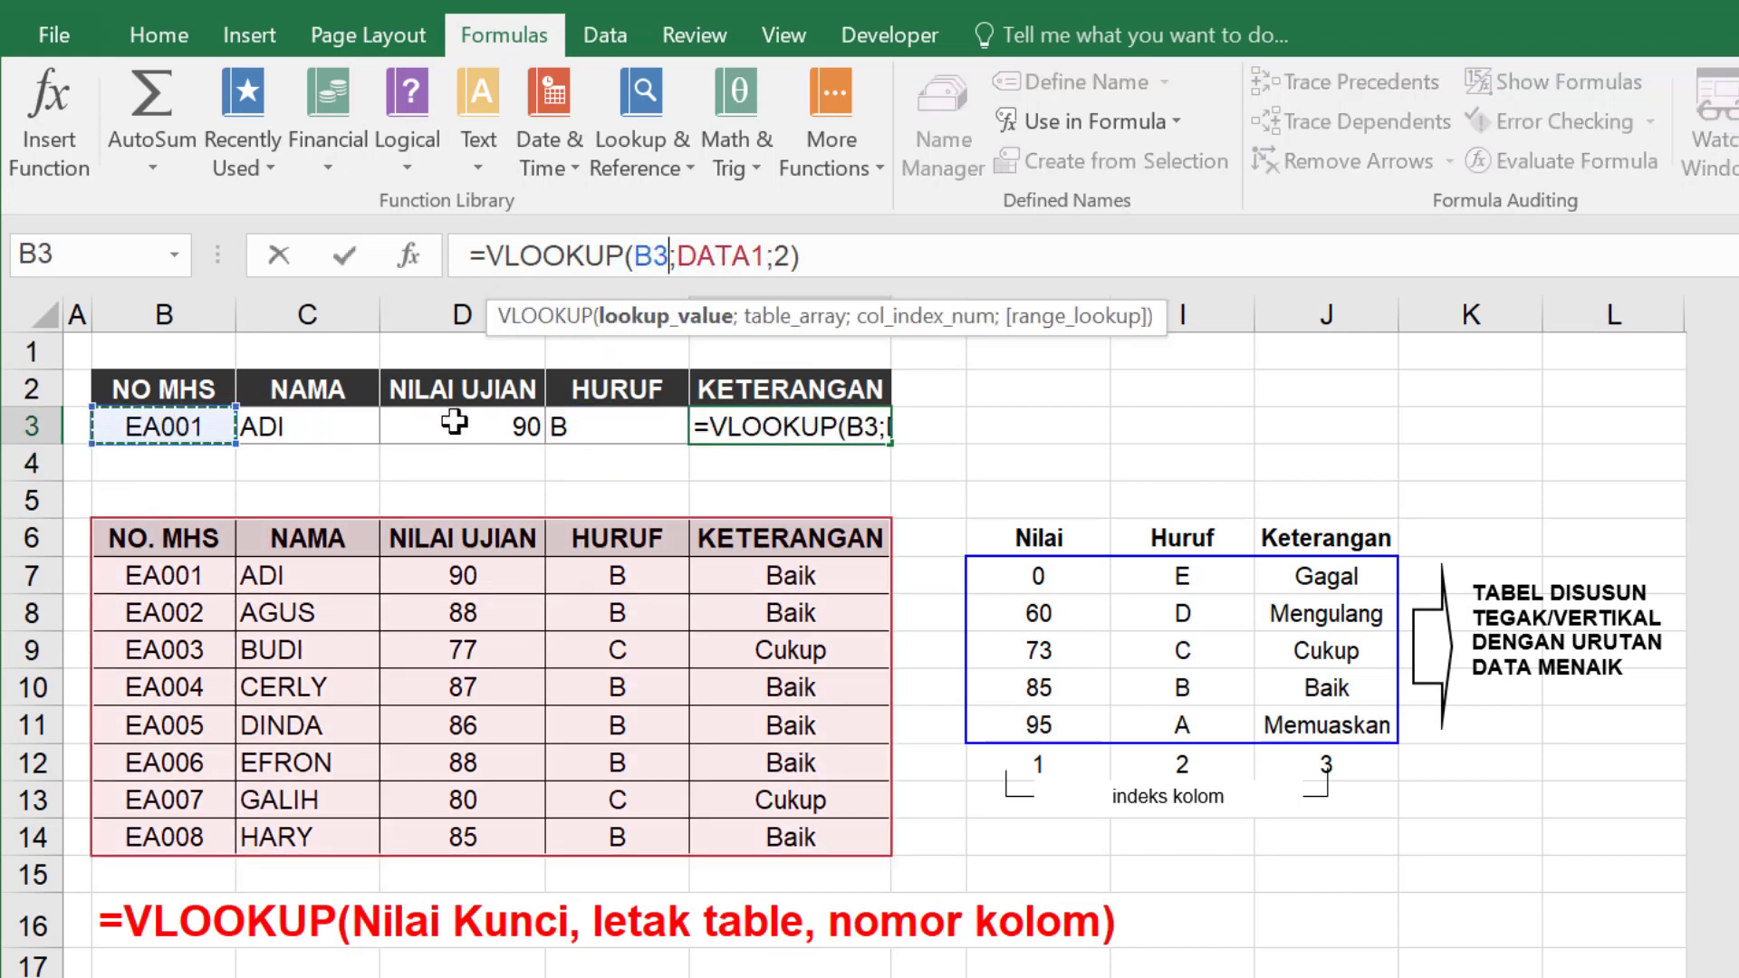
pyautogui.doubleClick(785, 263)
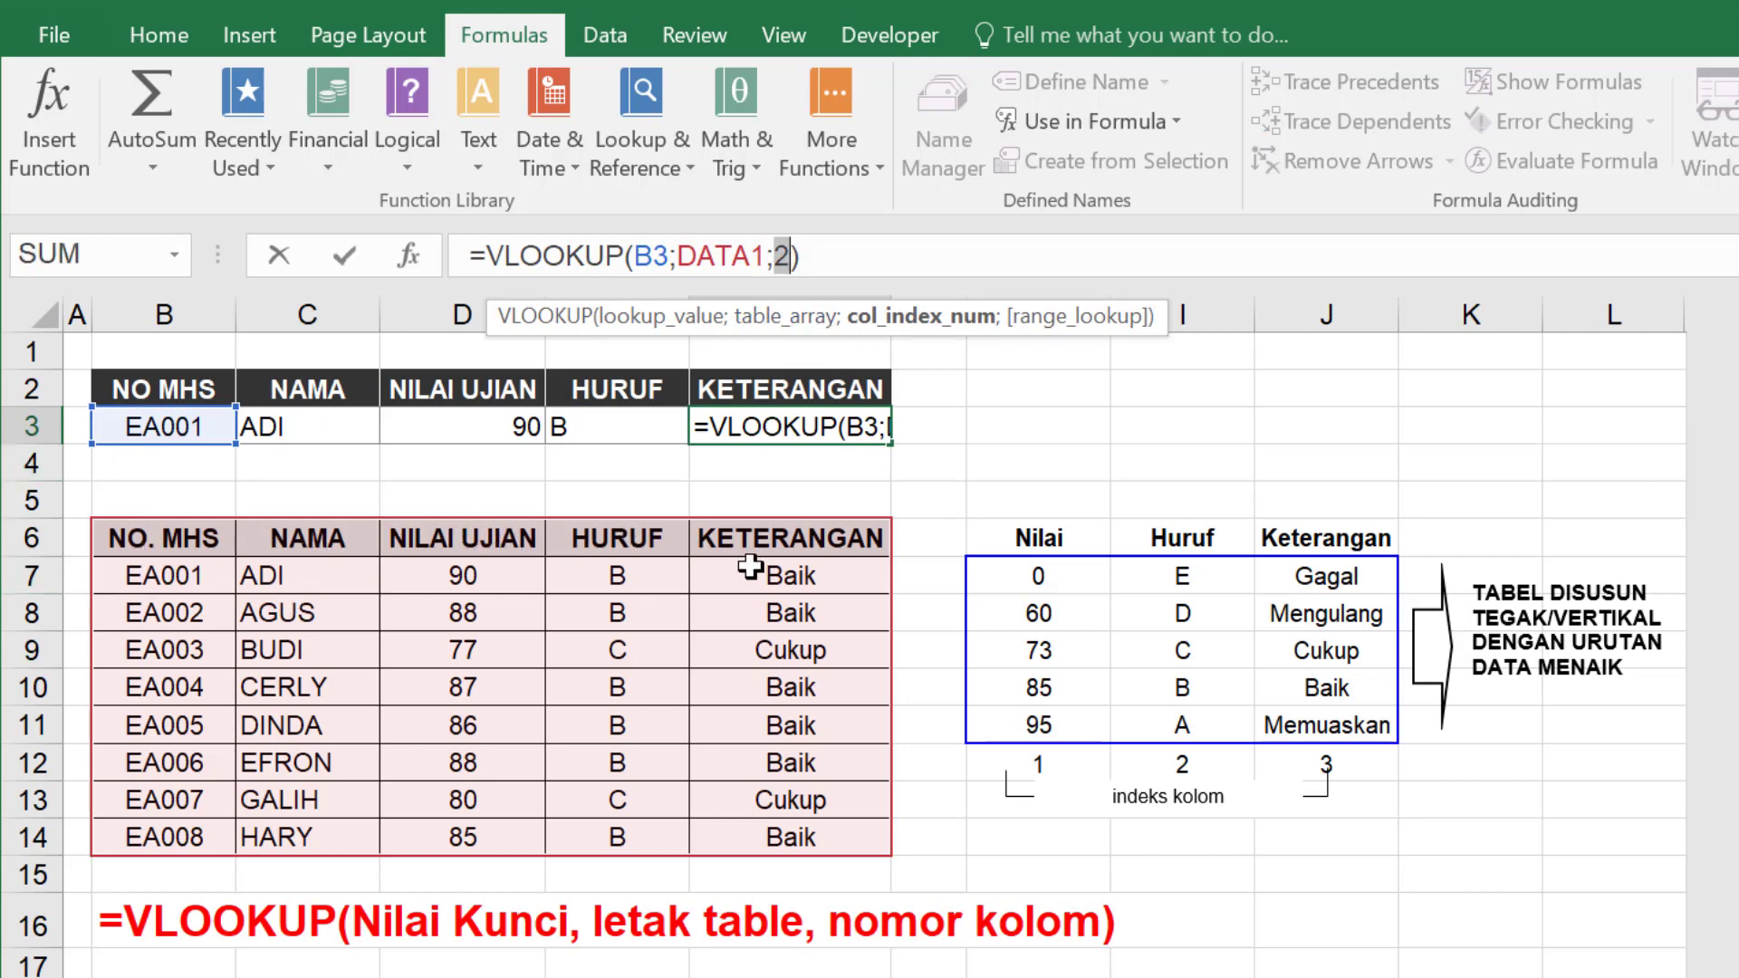
pyautogui.write('3')
pyautogui.press('Return')
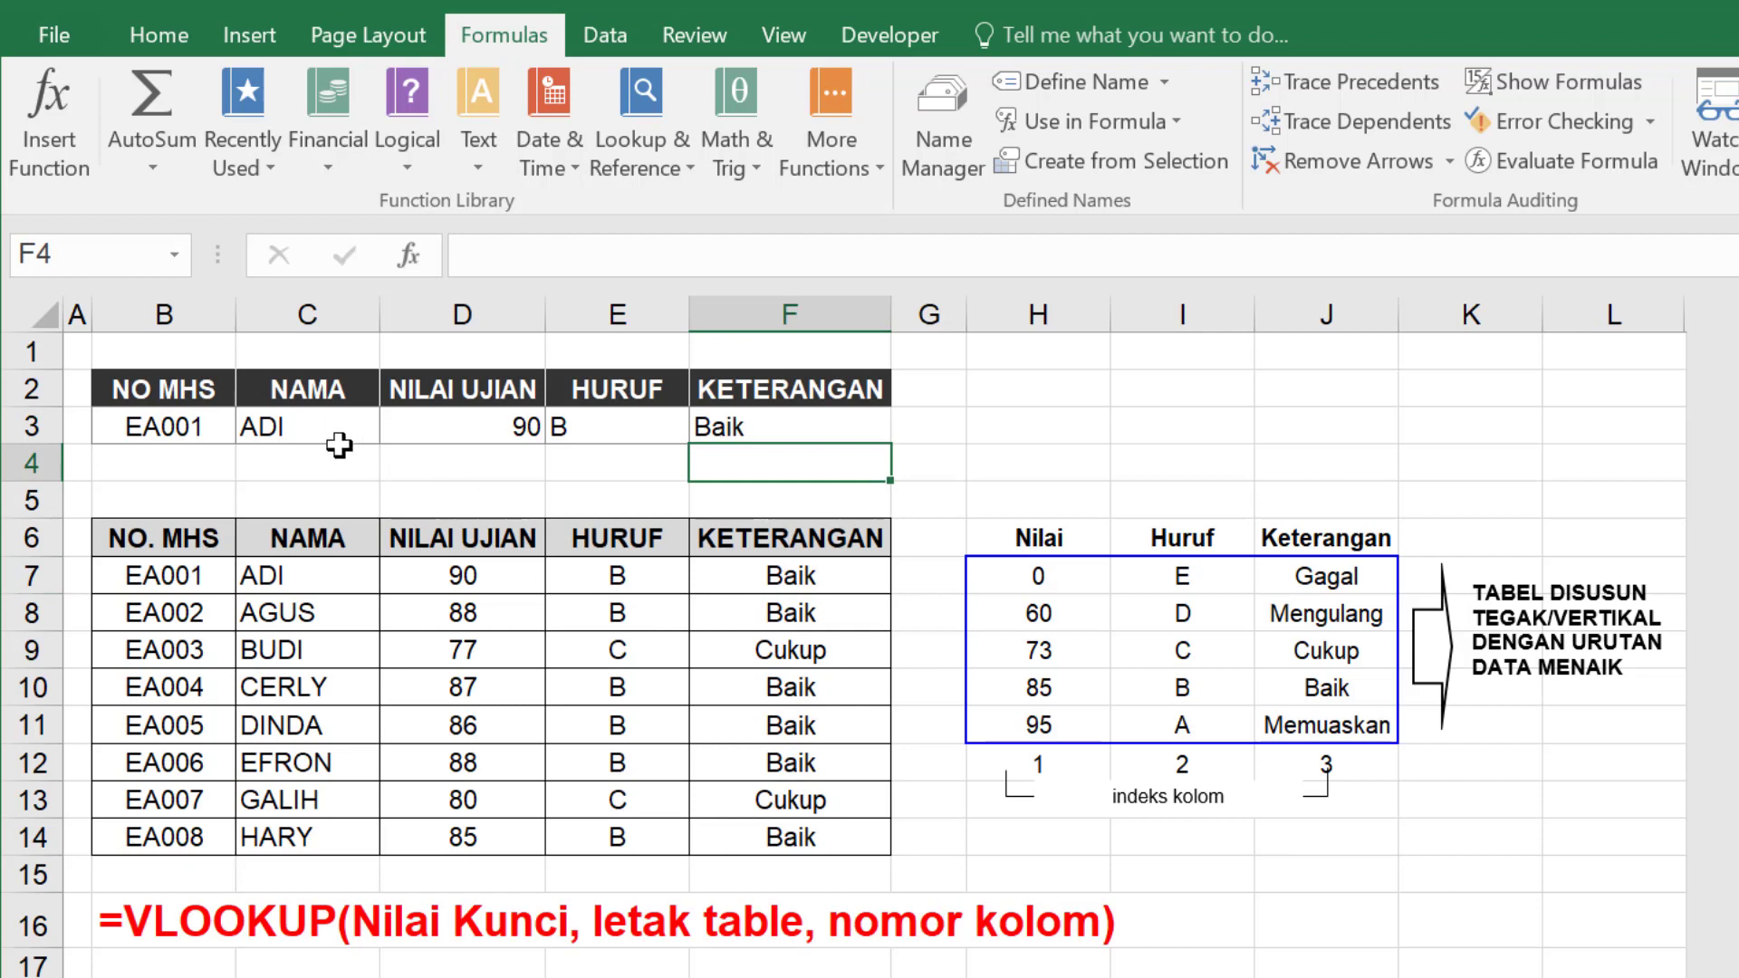
pyautogui.moveTo(399, 427); pyautogui.dragTo(720, 427)
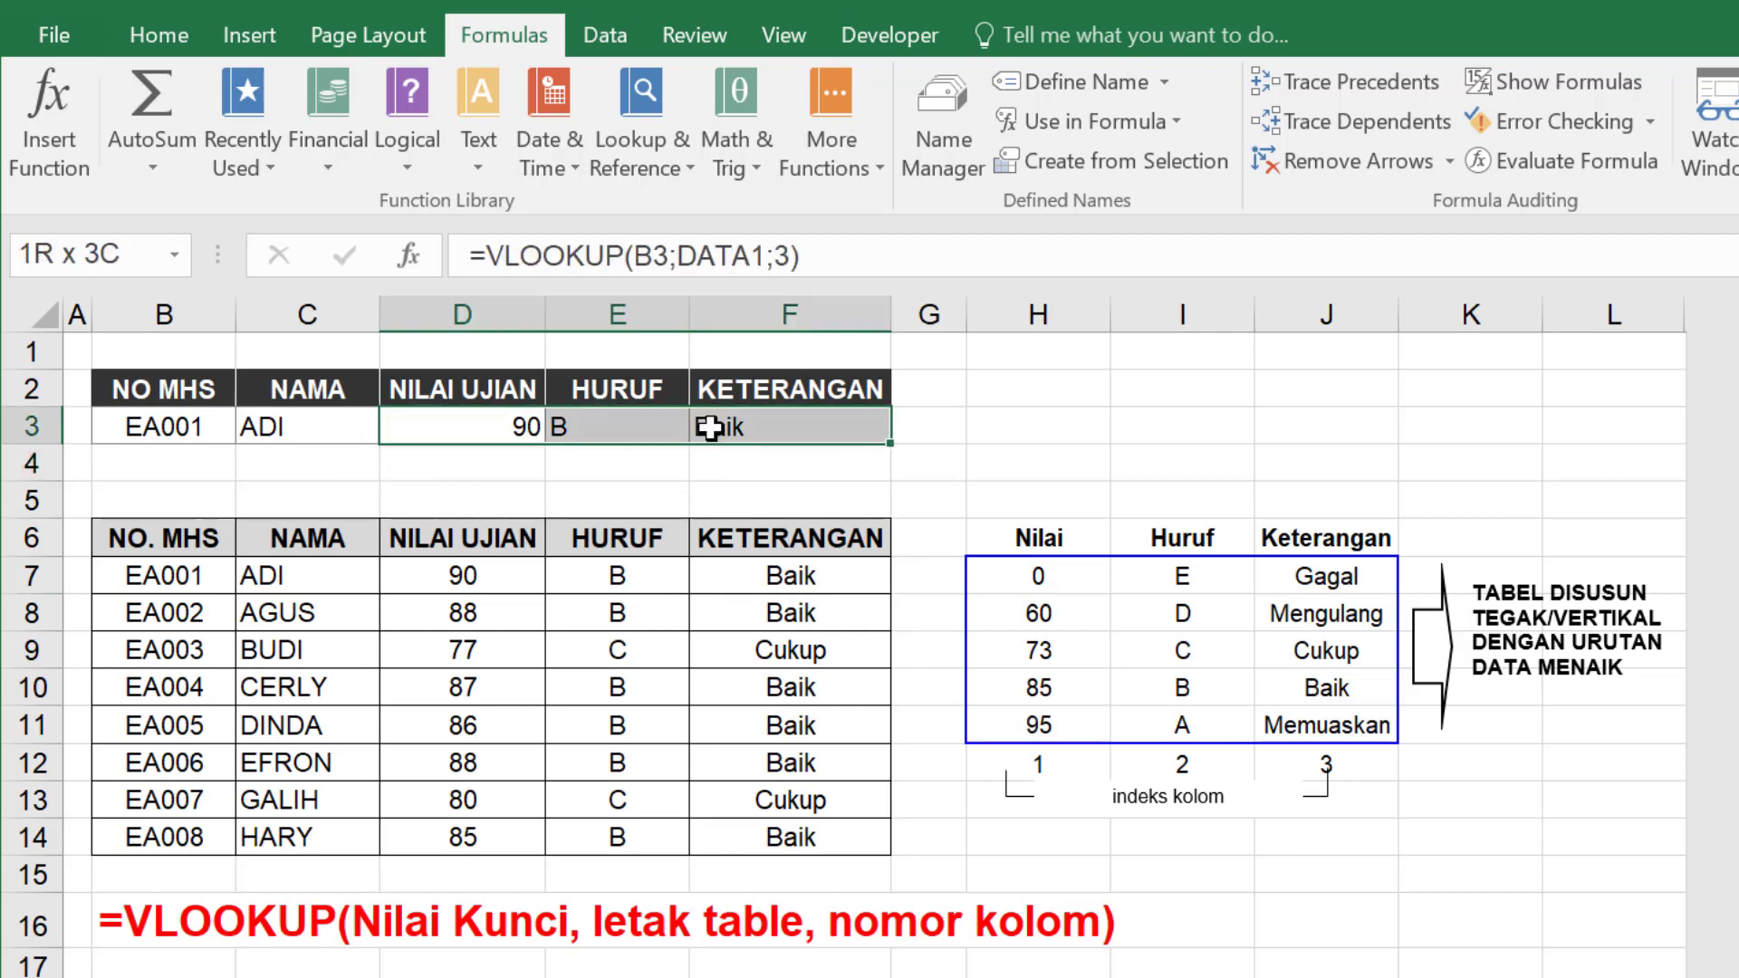
pyautogui.click(163, 36)
# - Center D3:F3 and give B3 a List data validation sourced from B7:B14
pyautogui.click(641, 146)
pyautogui.click(167, 426)
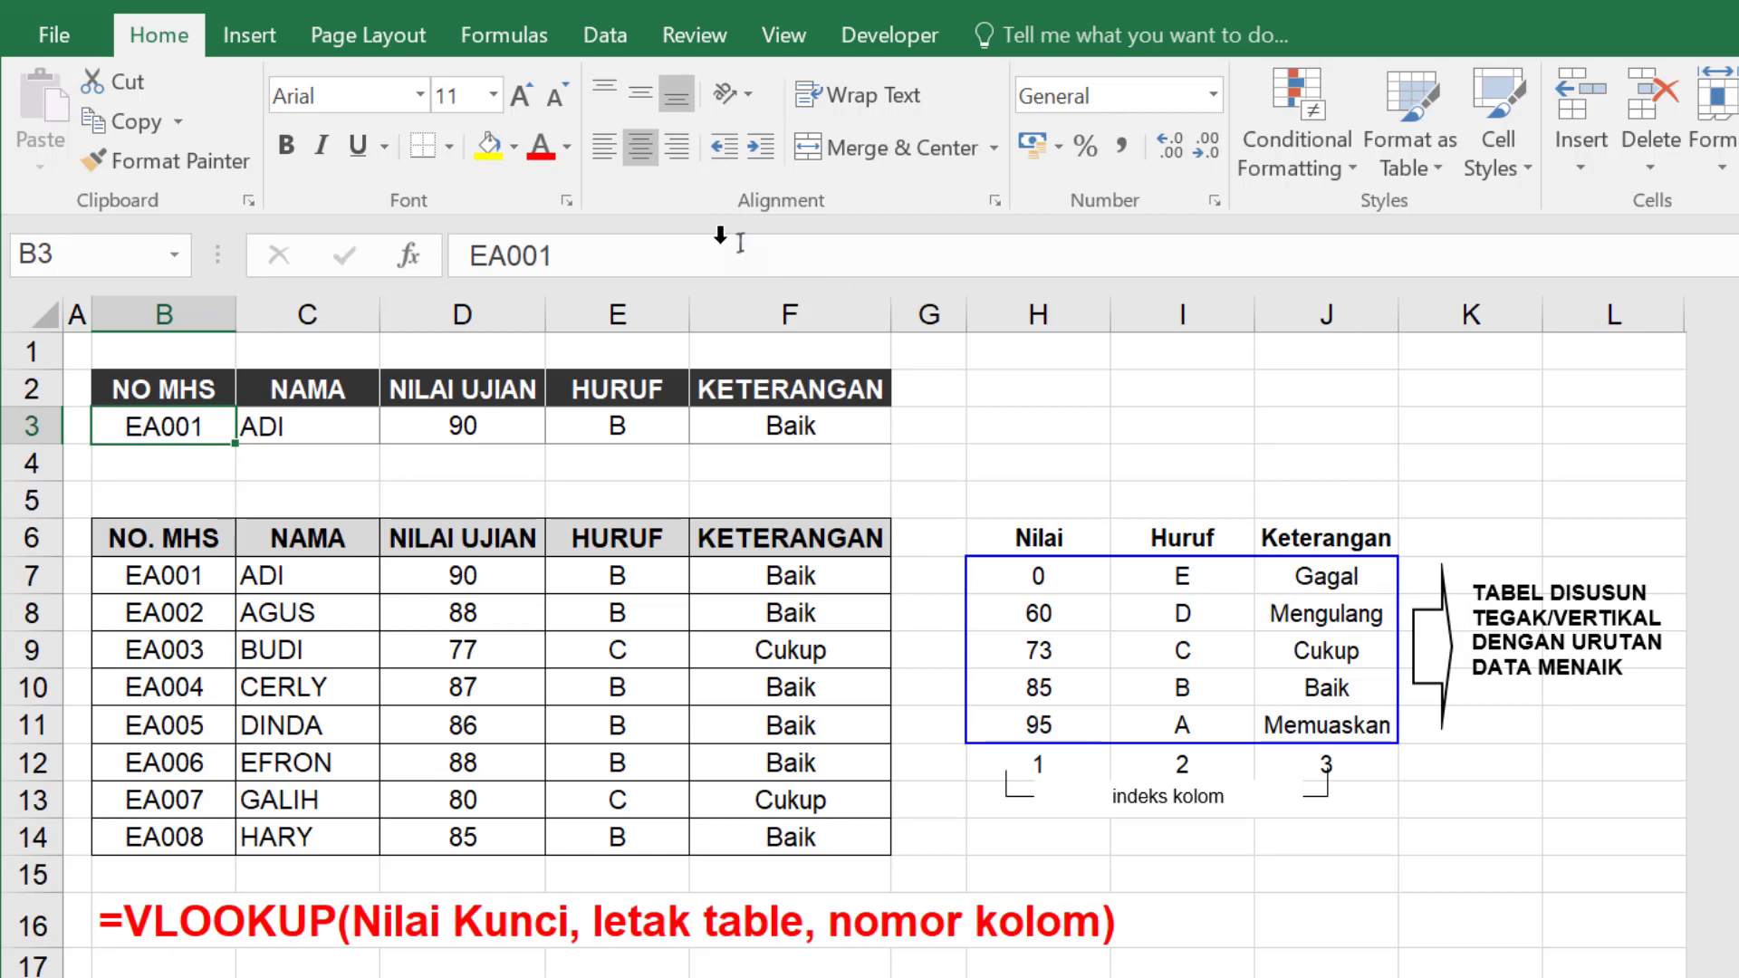
pyautogui.click(603, 36)
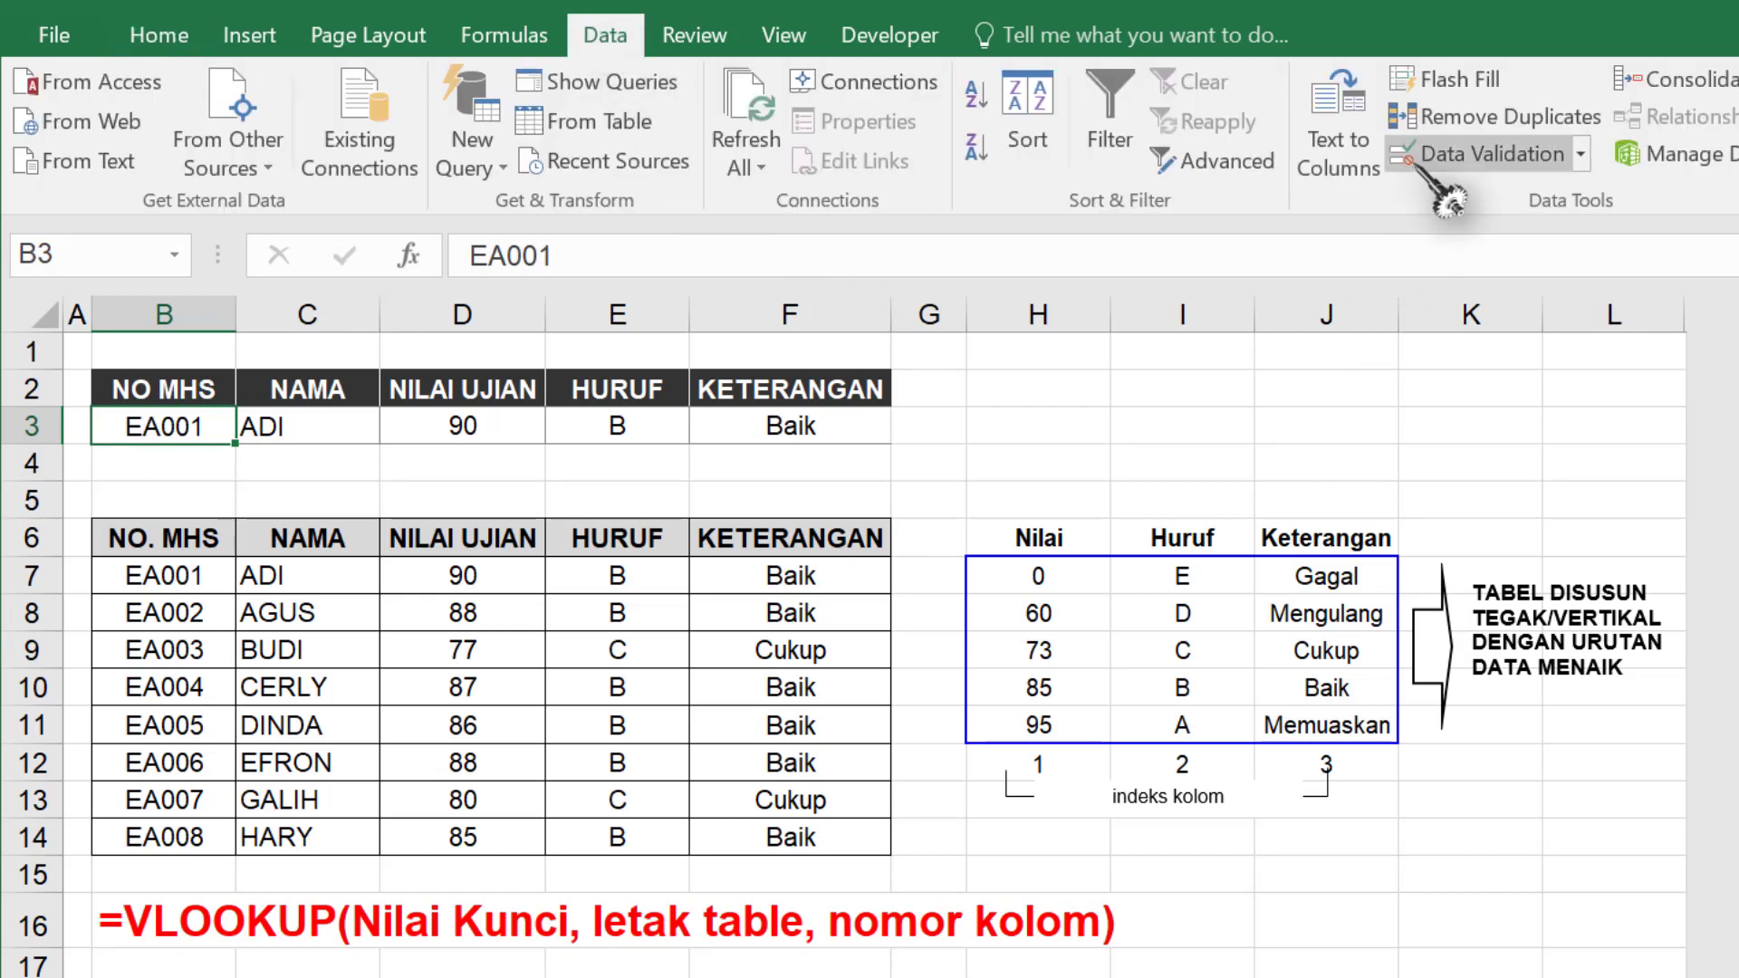
pyautogui.click(1468, 154)
pyautogui.click(841, 344)
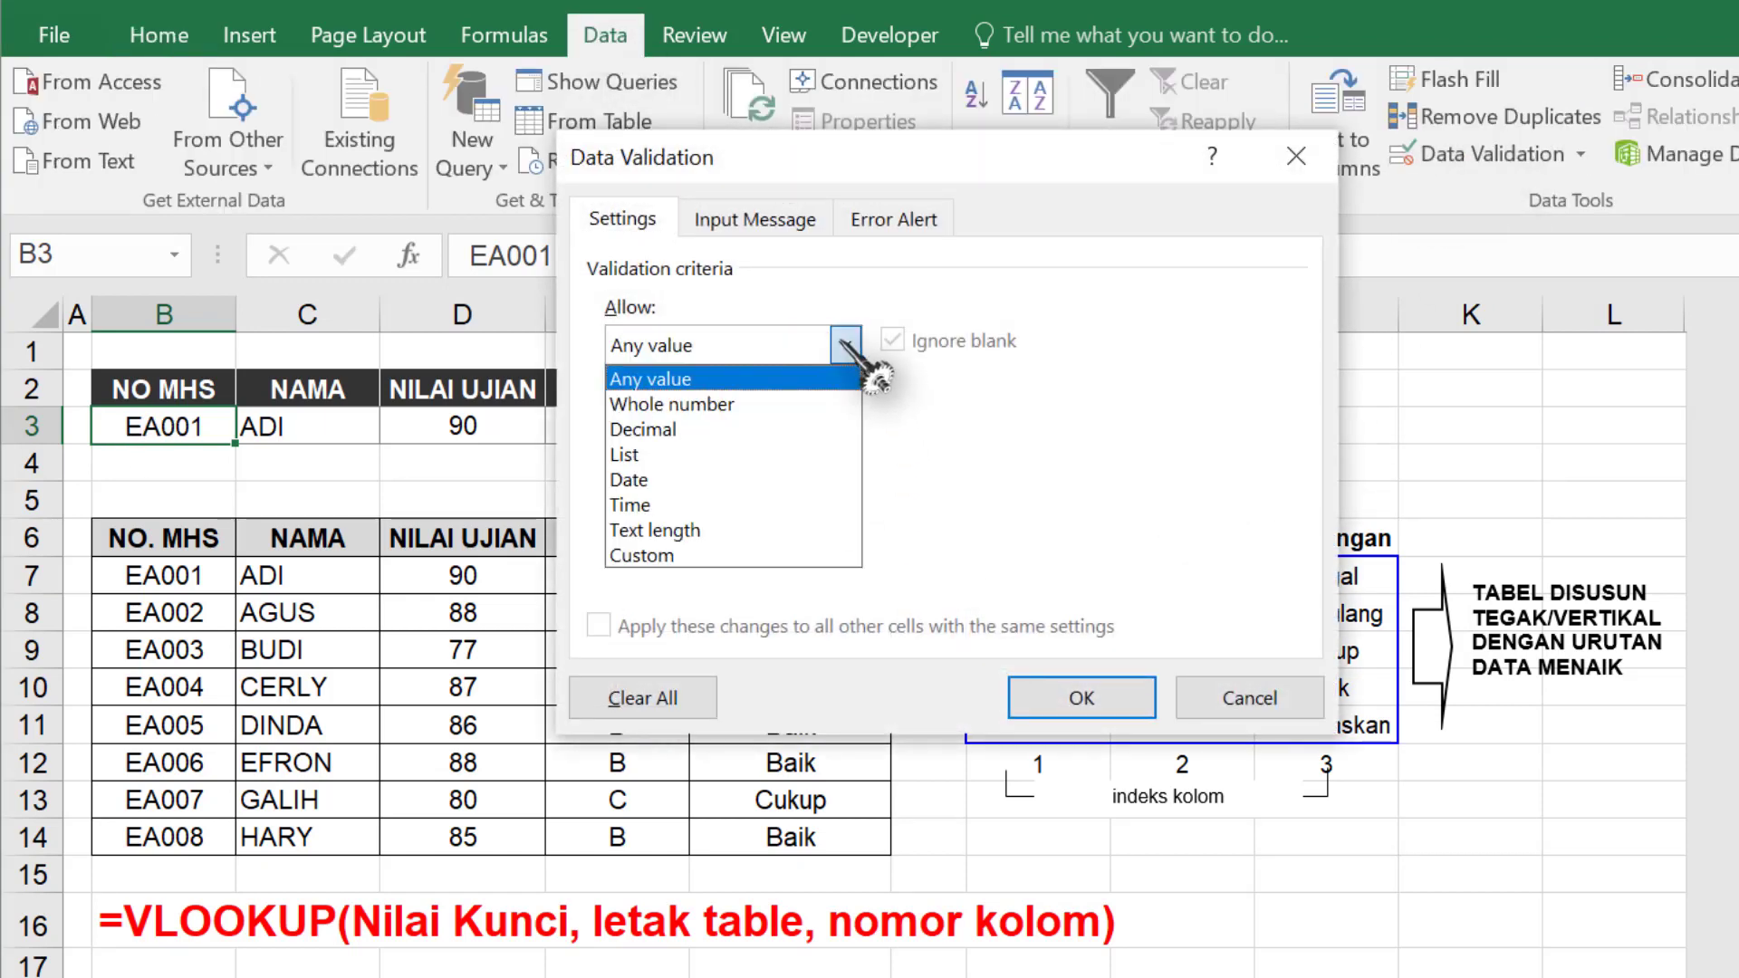
pyautogui.click(670, 465)
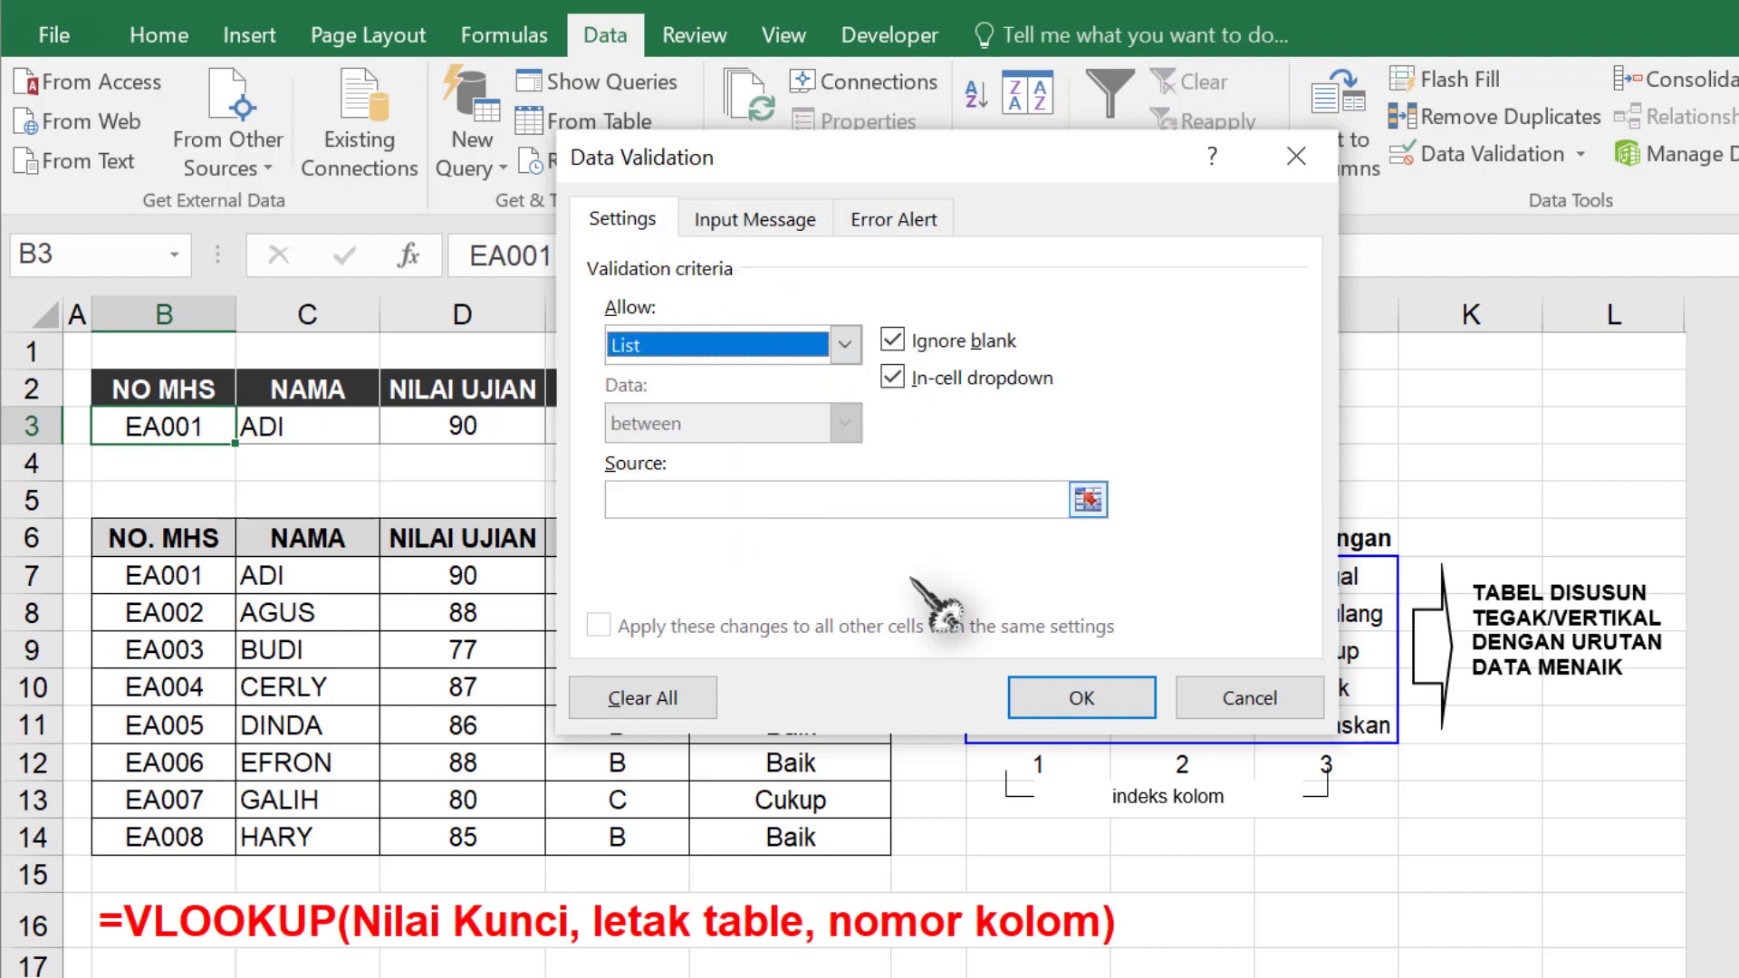
pyautogui.click(971, 500)
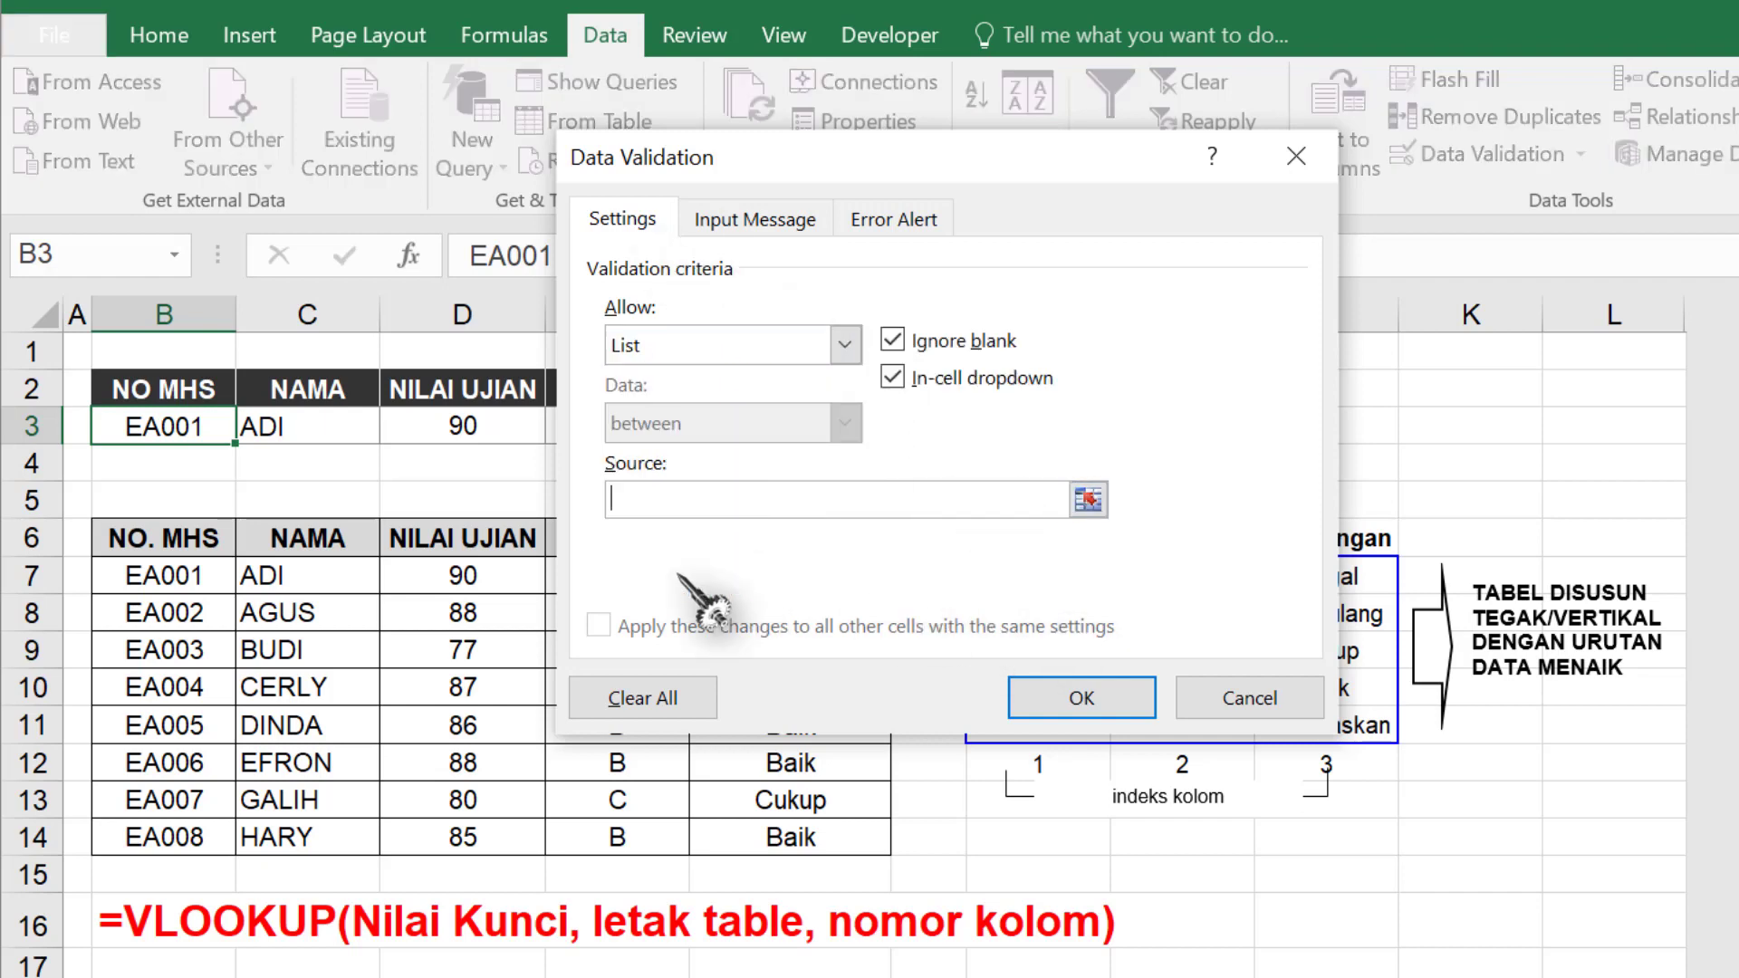
pyautogui.moveTo(164, 585); pyautogui.dragTo(164, 826)
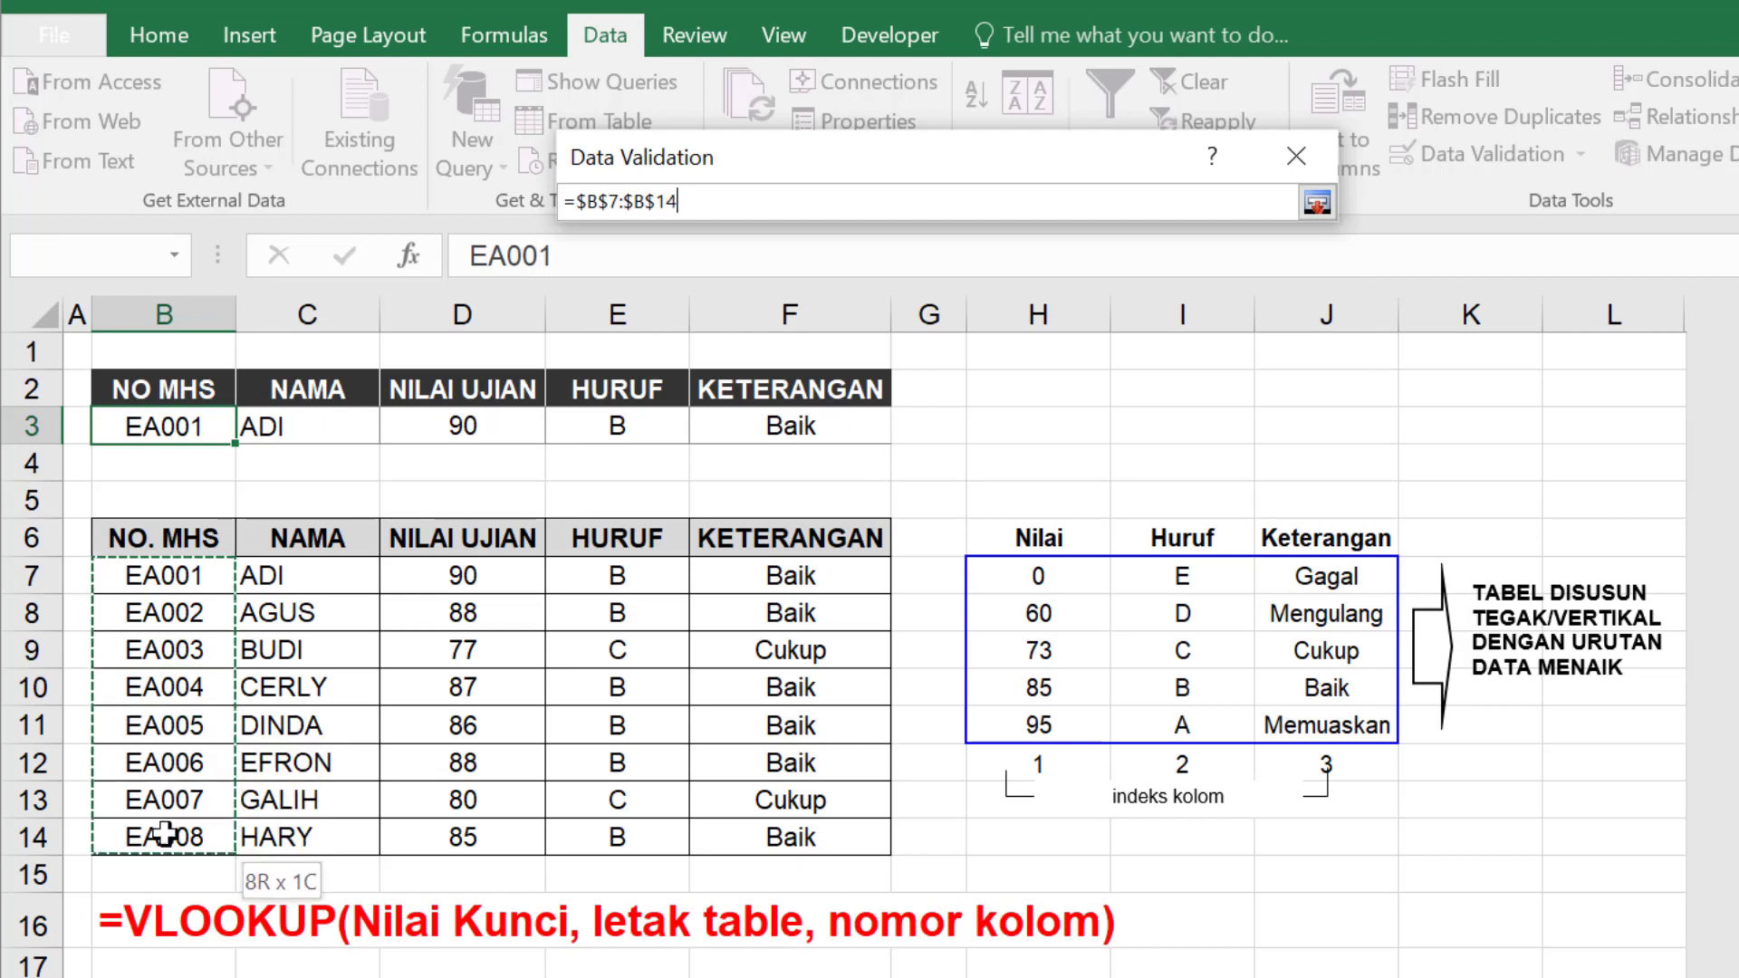
pyautogui.press('Return')
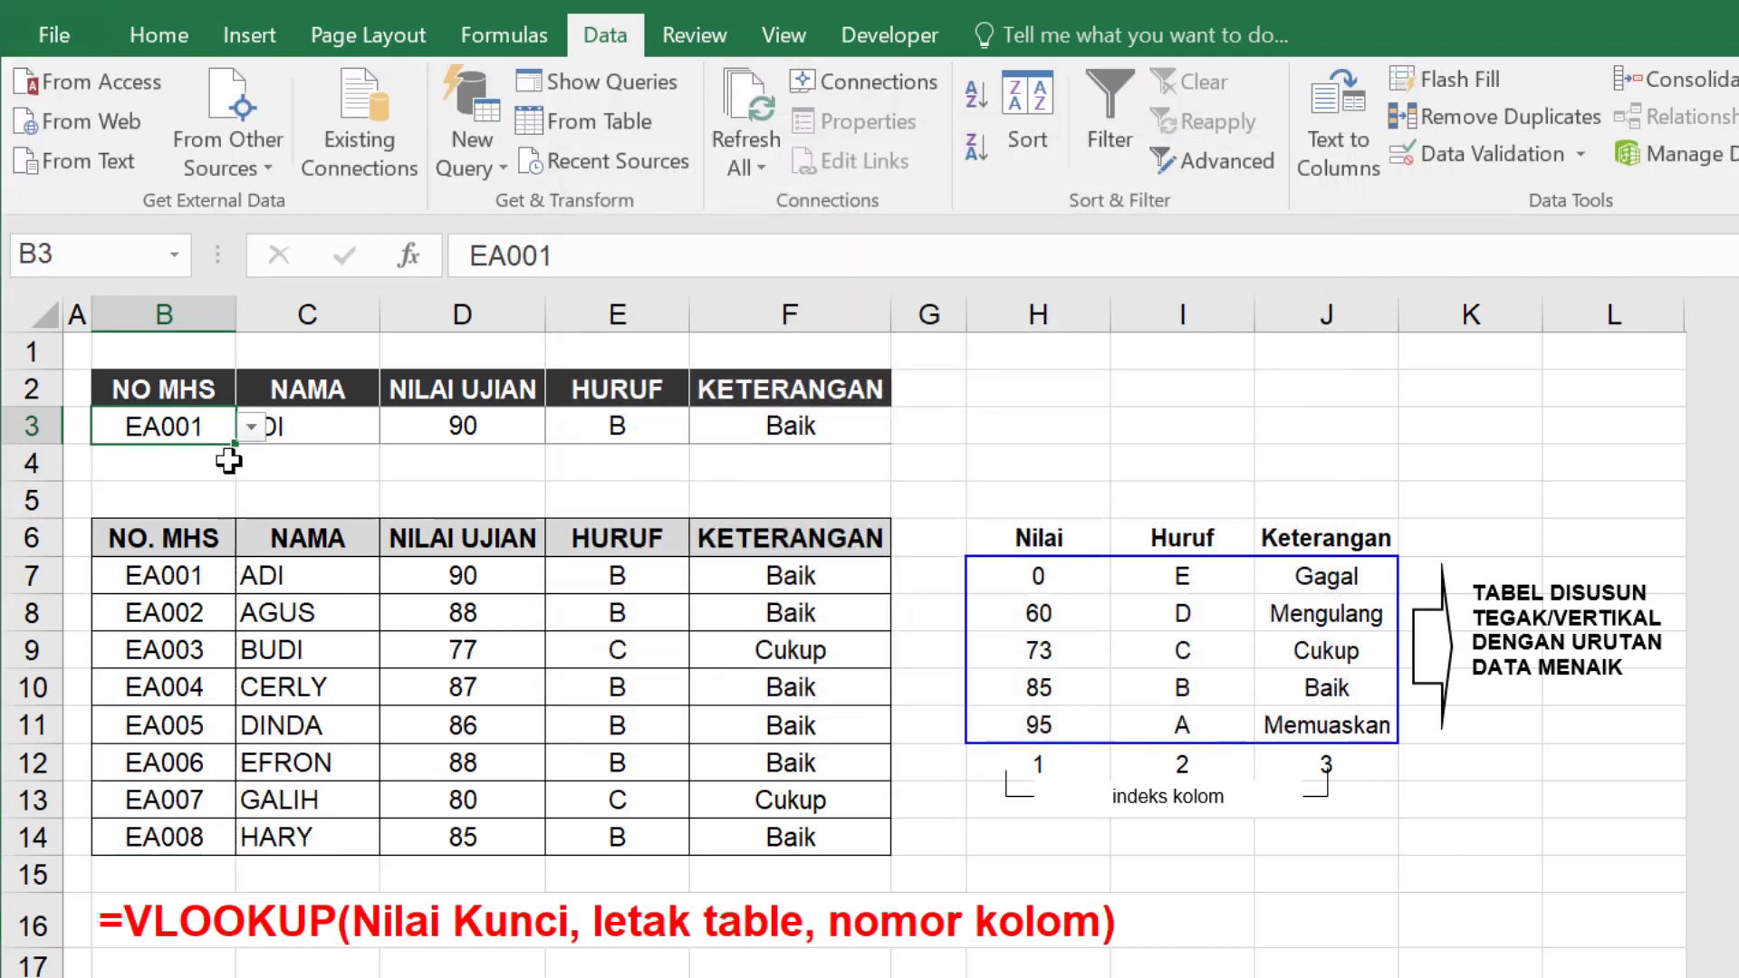
# - Choose EA007 from B3's dropdown, then switch to the HLOOKUP sheet
pyautogui.click(251, 426)
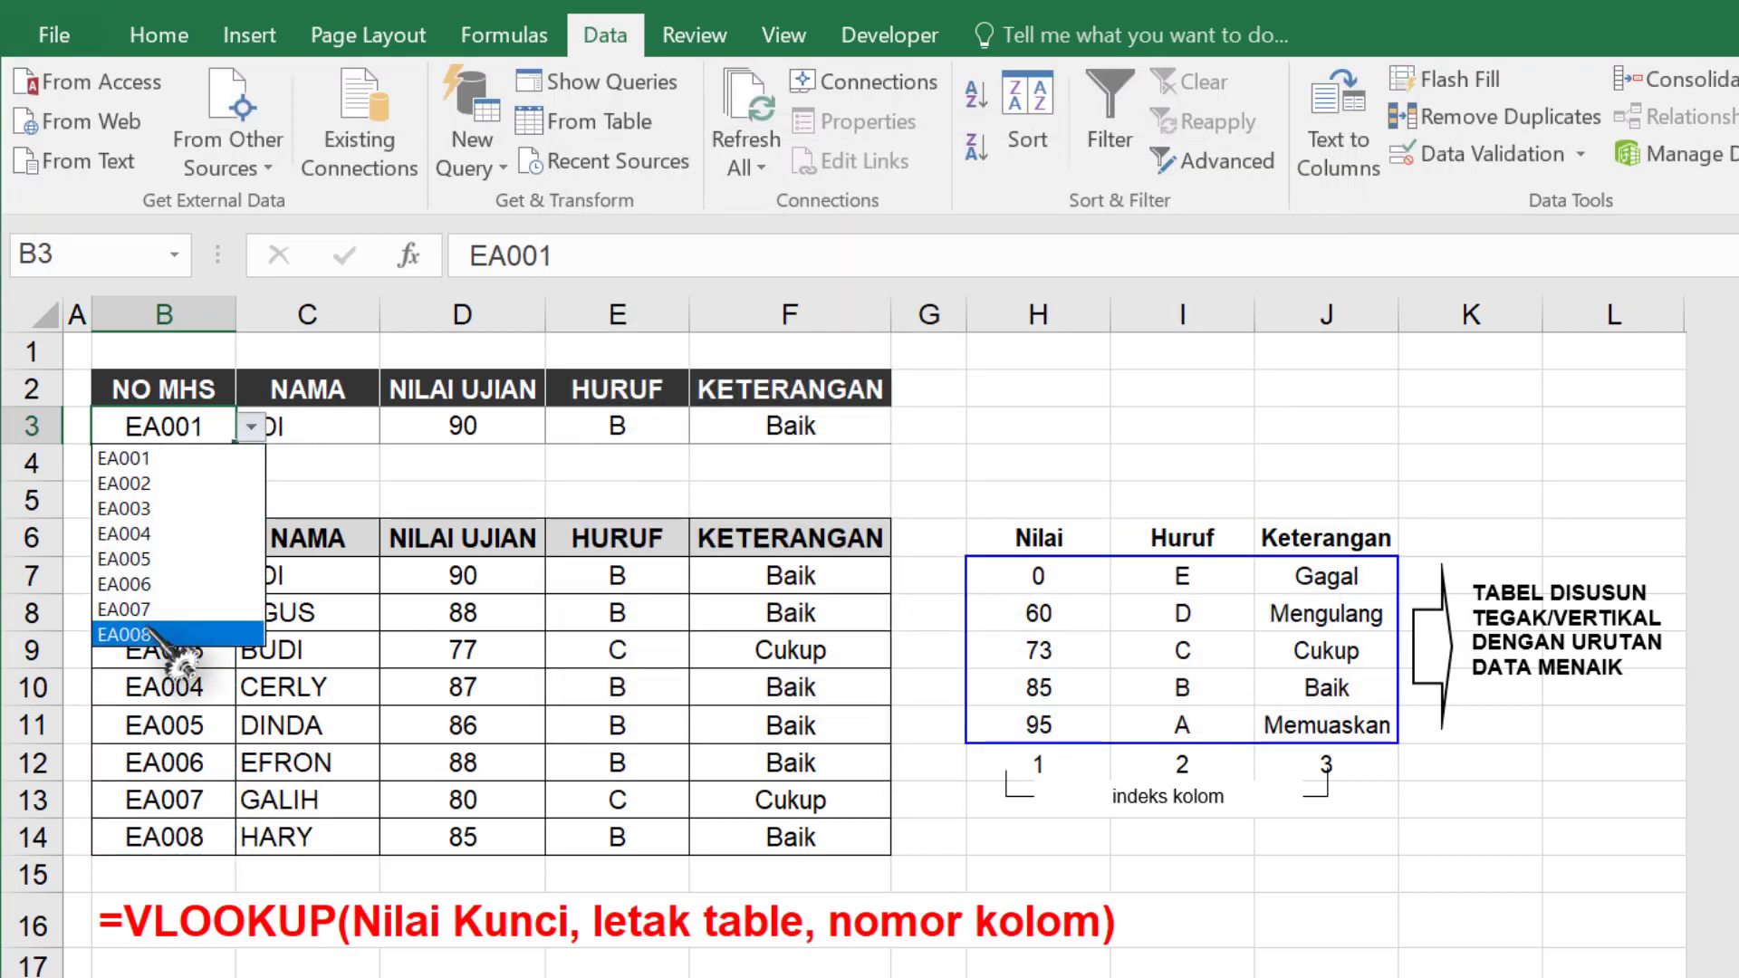
pyautogui.click(154, 635)
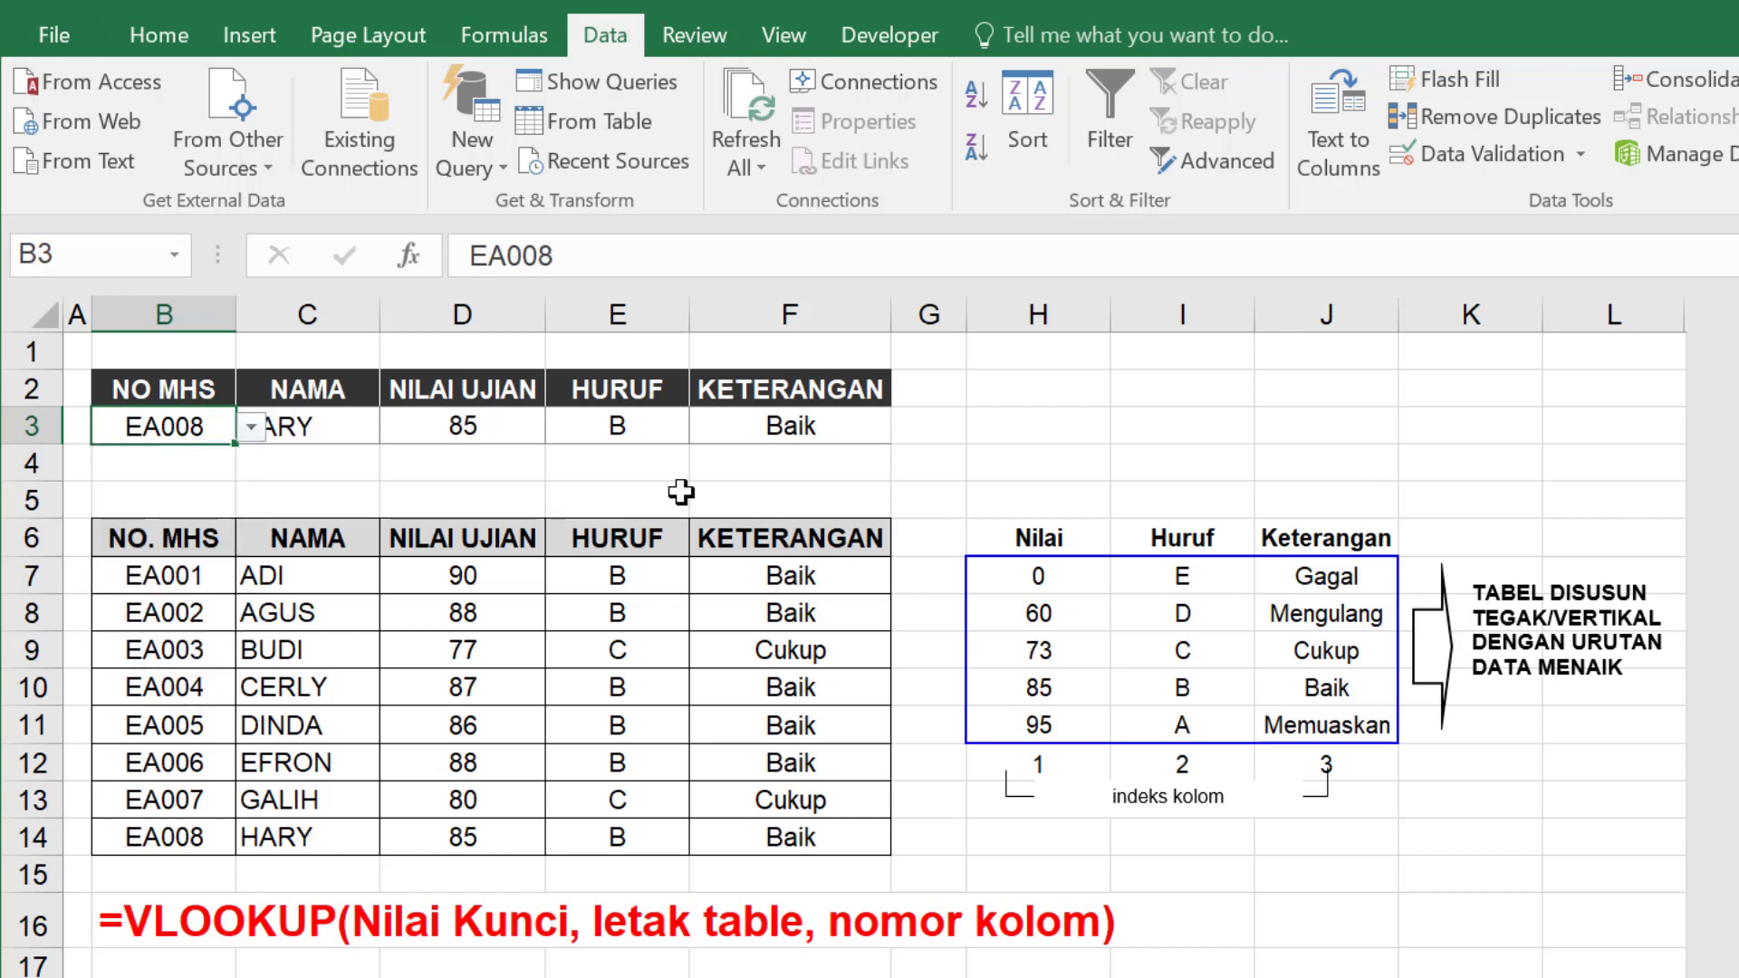
pyautogui.click(251, 427)
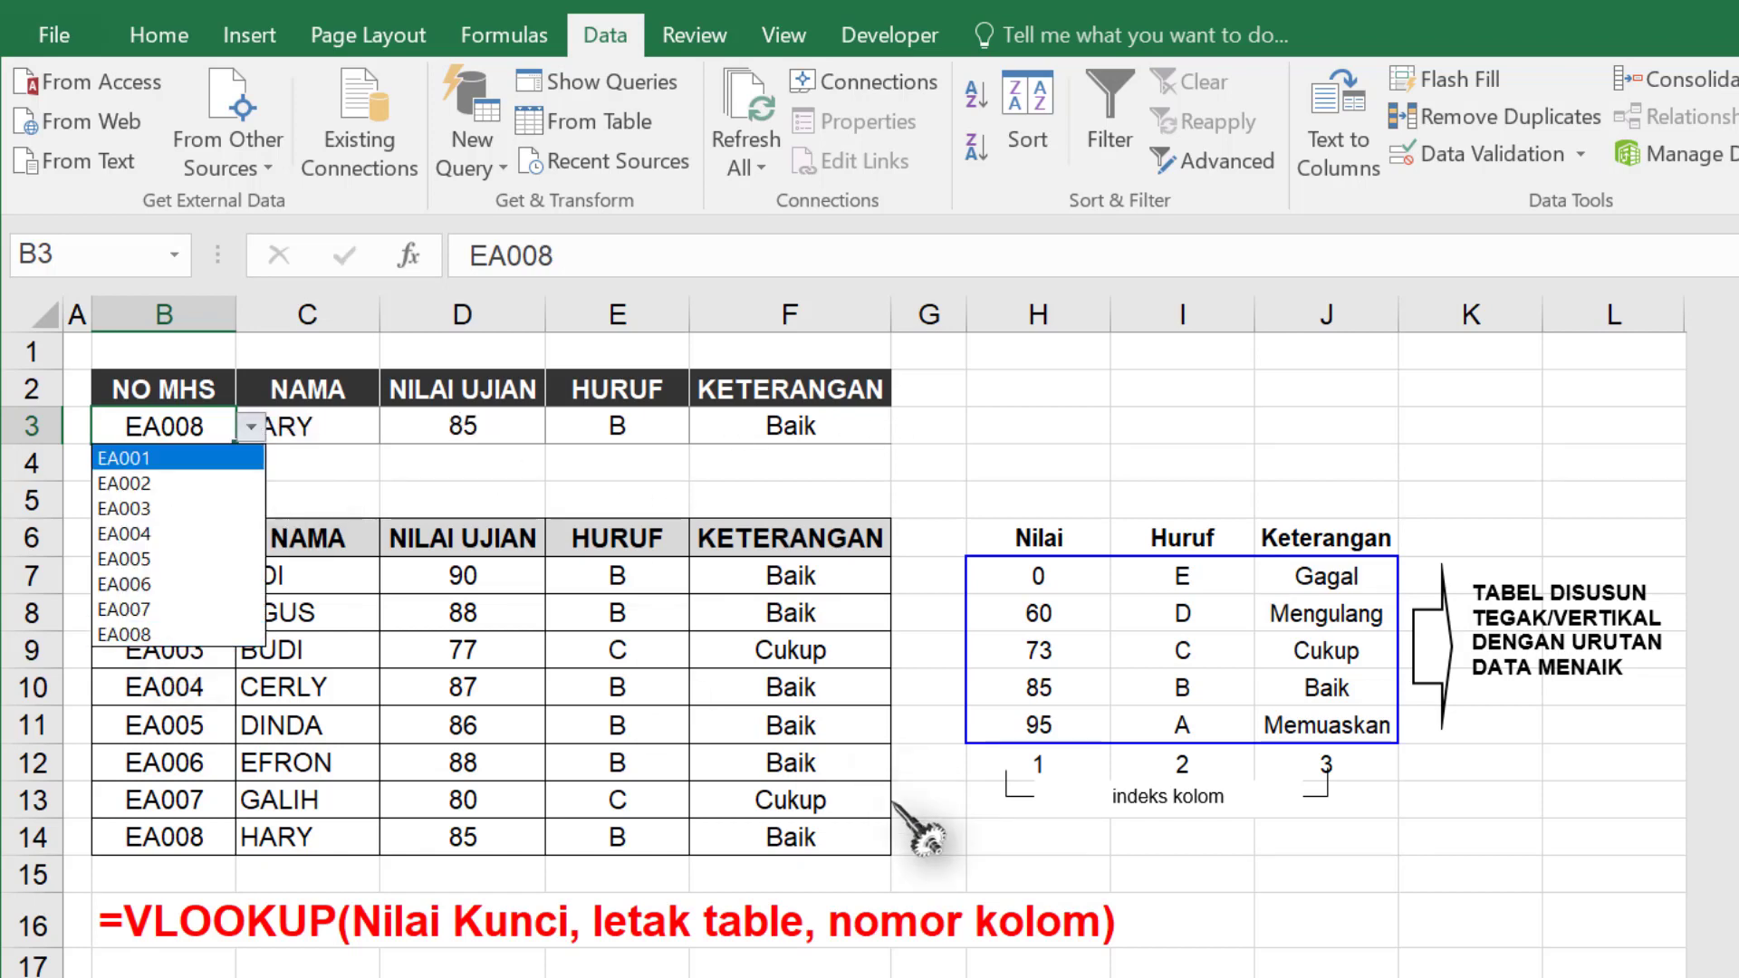
pyautogui.click(182, 619)
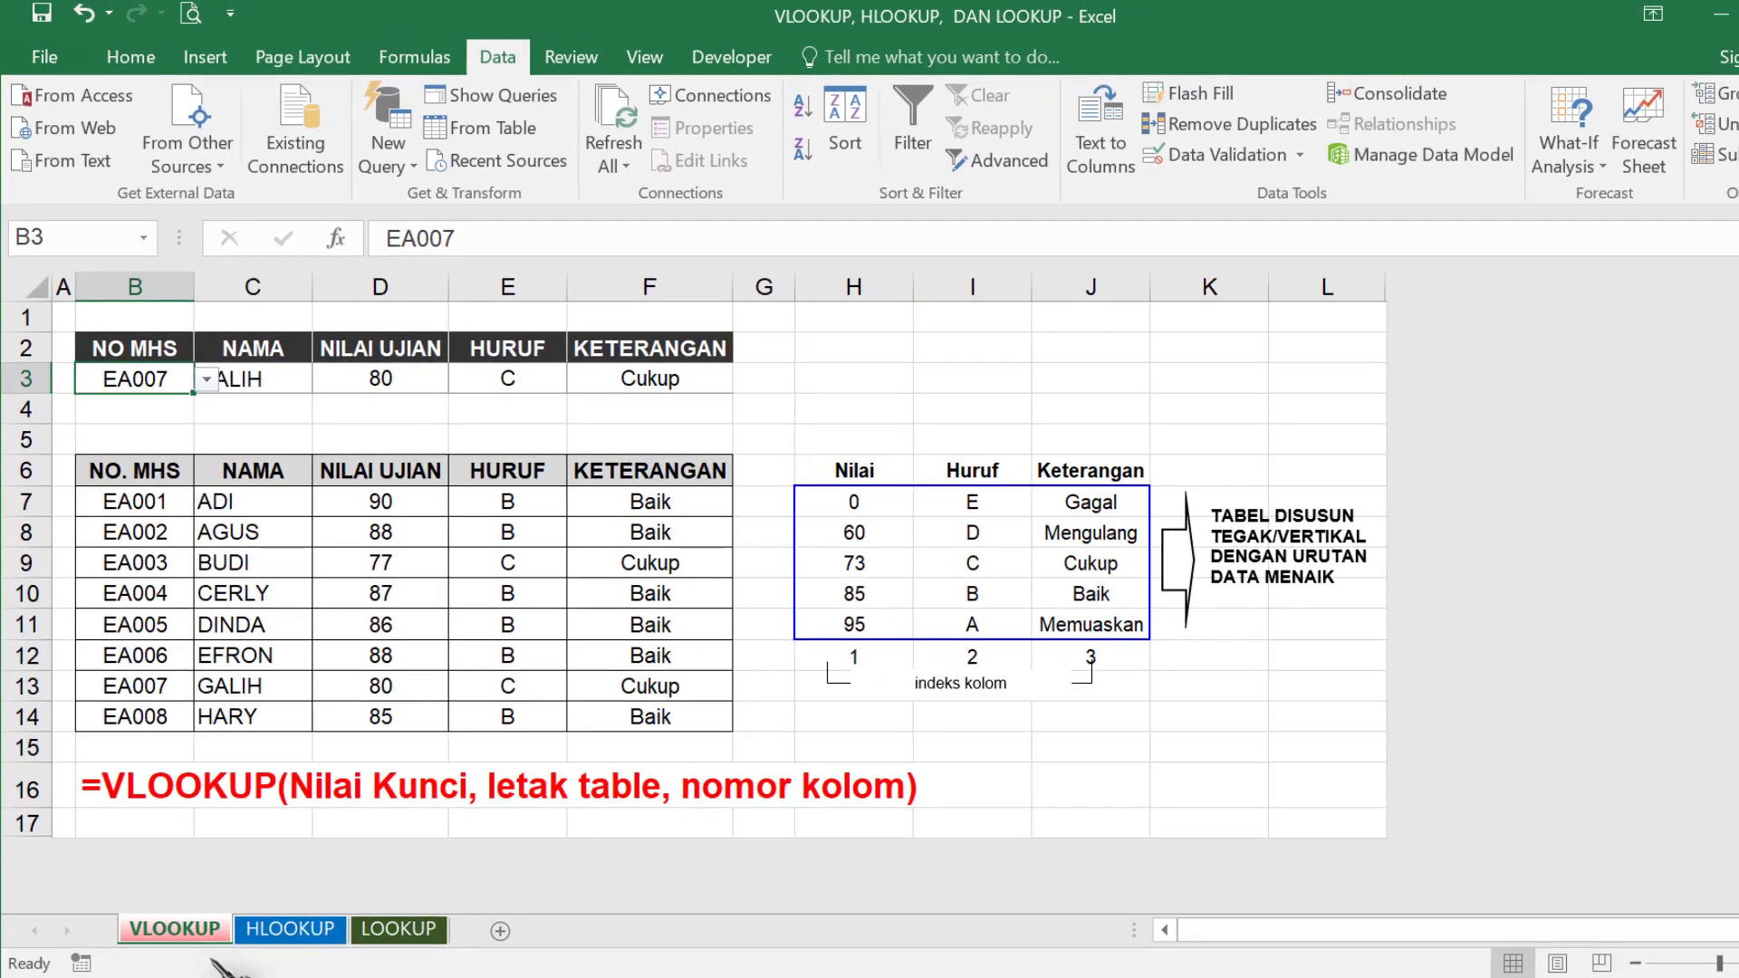
pyautogui.click(289, 930)
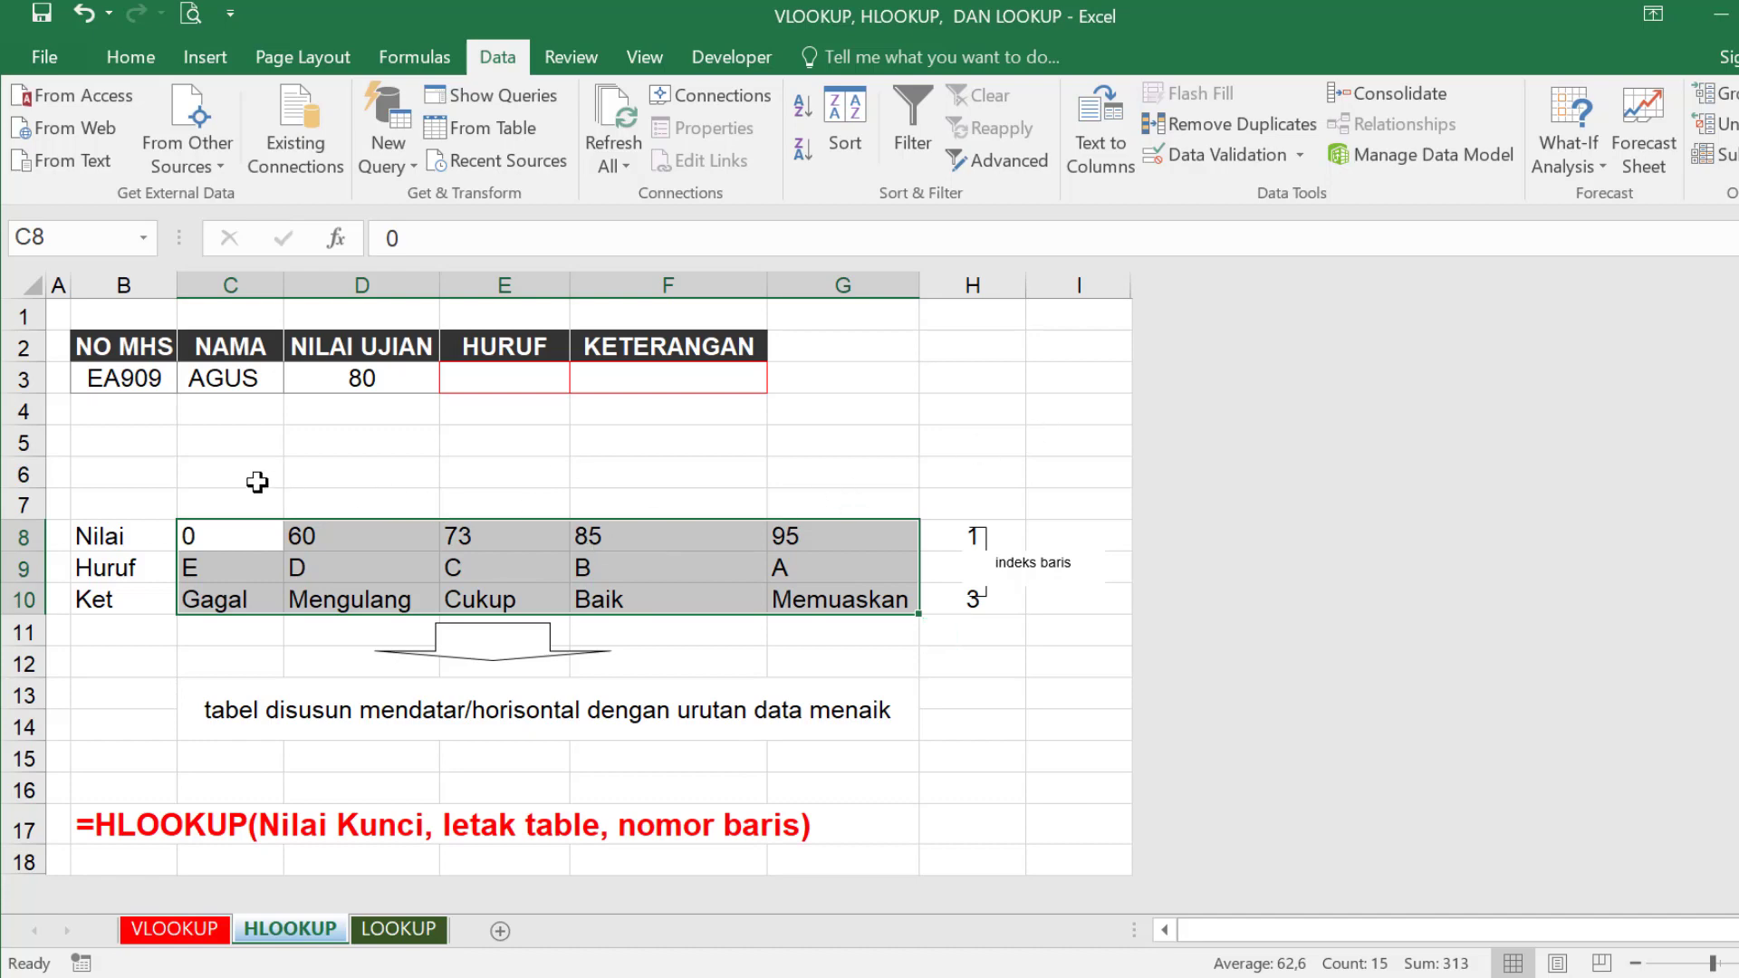
pyautogui.moveTo(257, 481); pyautogui.dragTo(788, 505)
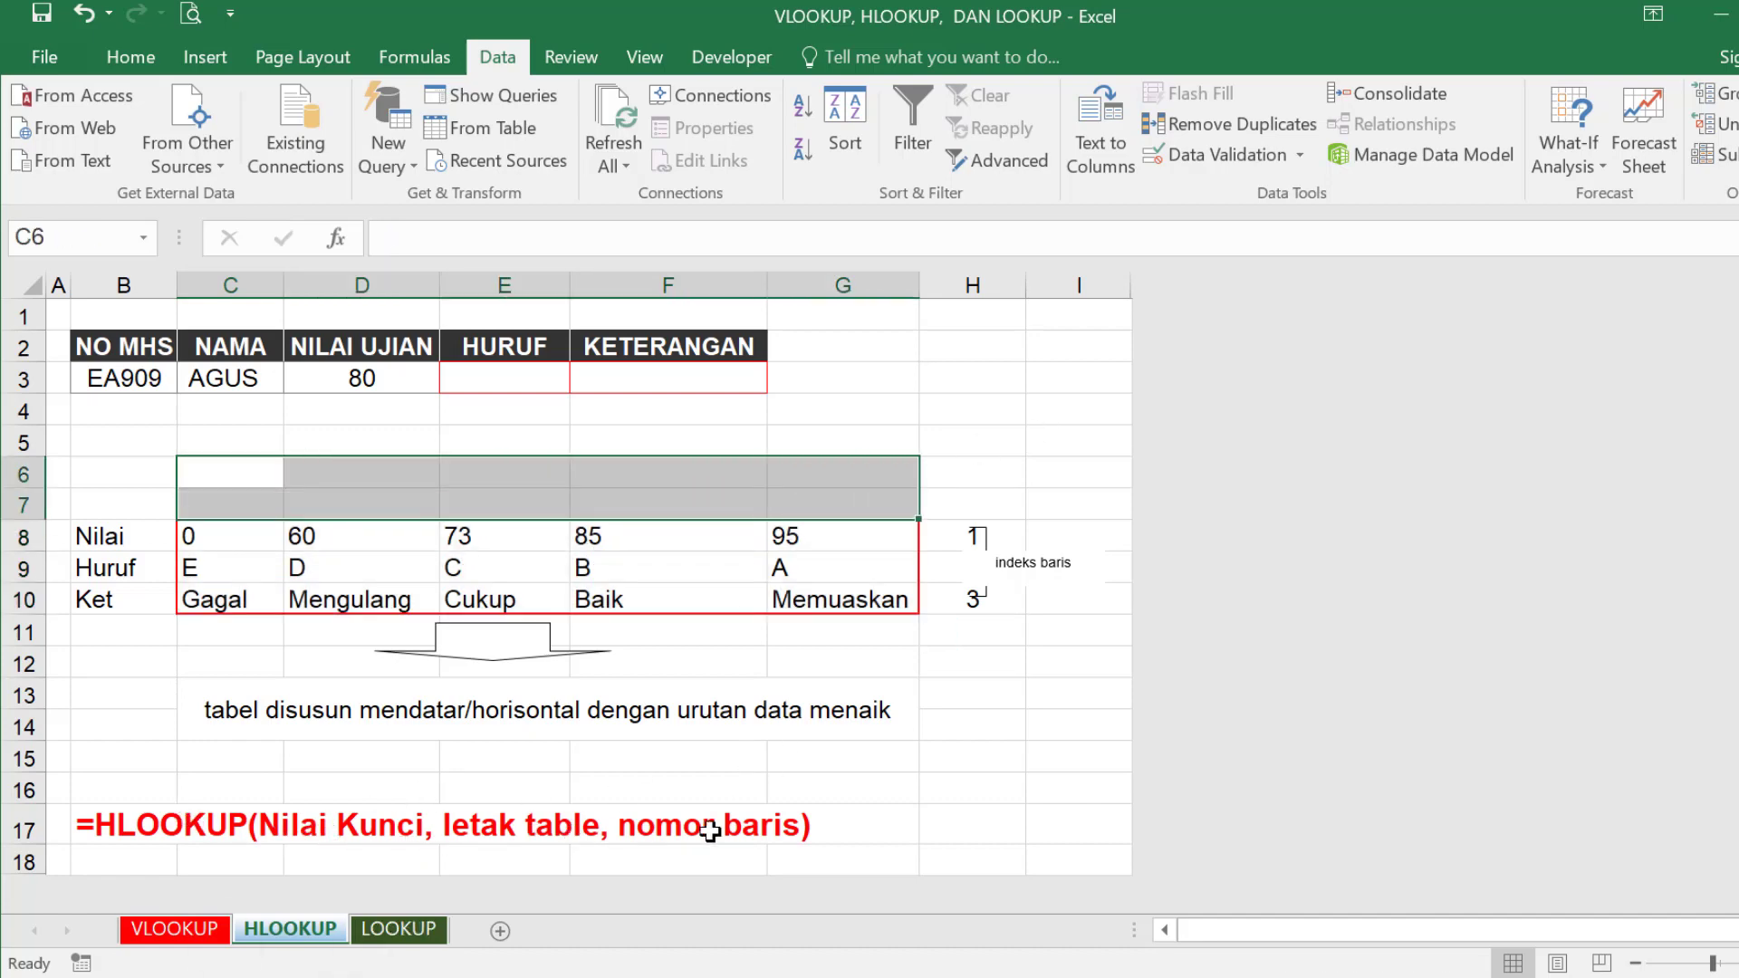
pyautogui.click(973, 739)
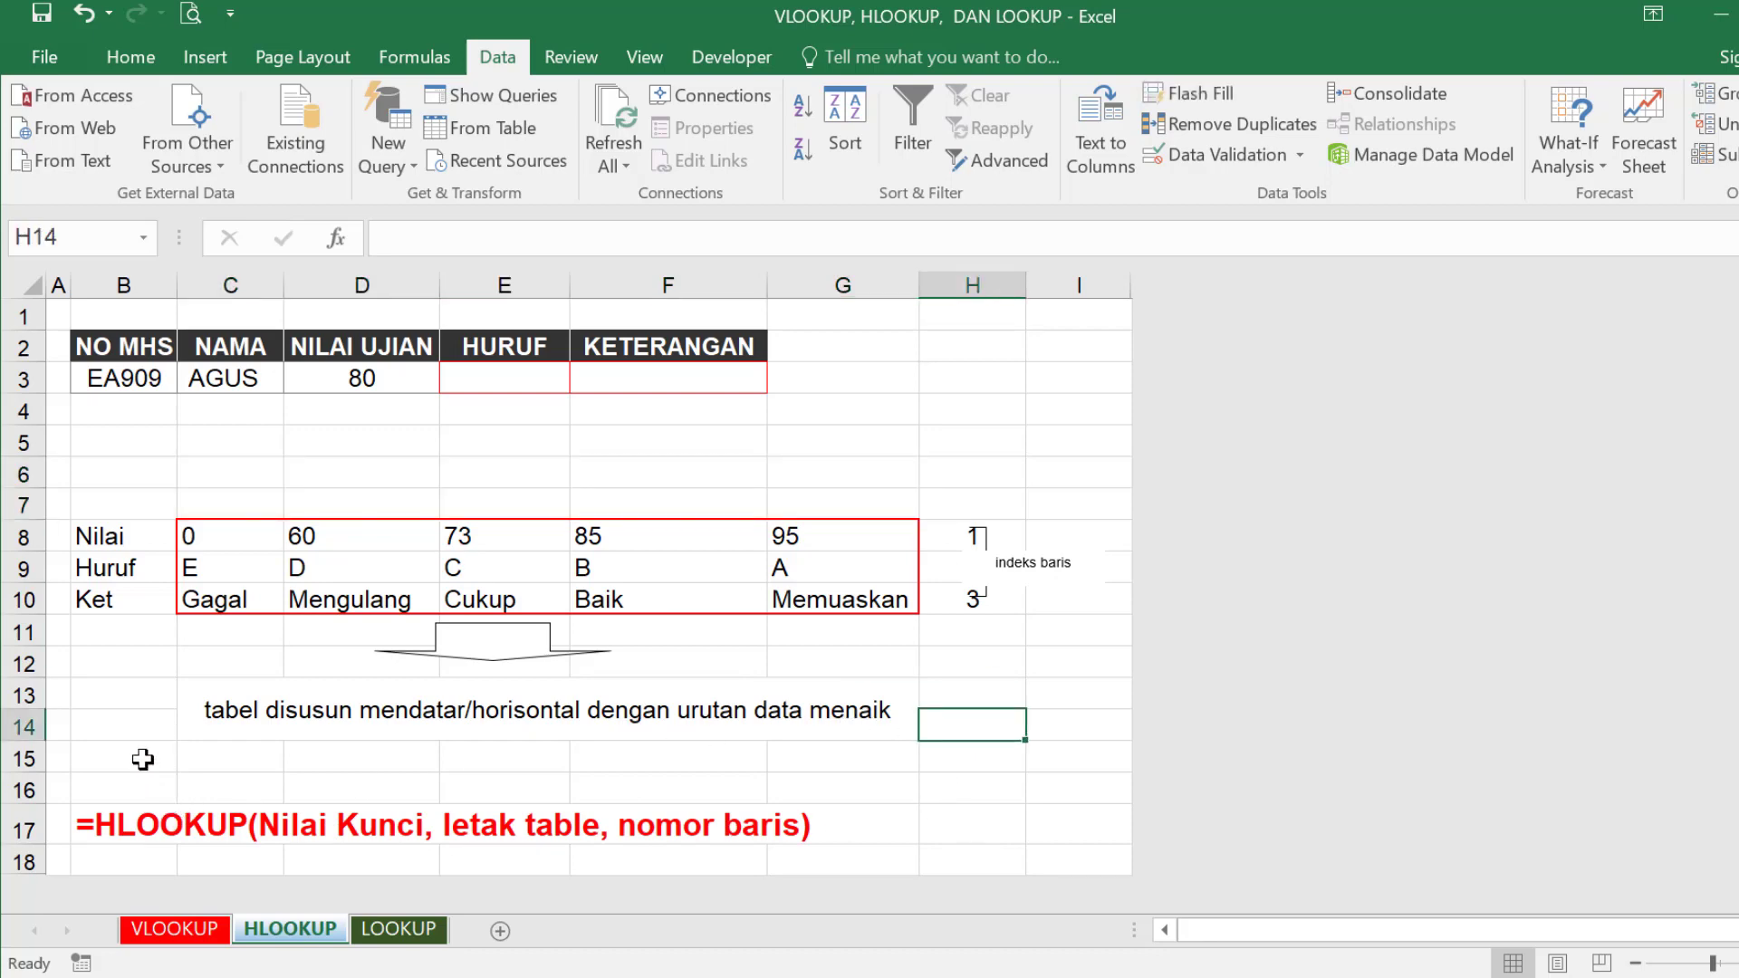
pyautogui.moveTo(201, 494); pyautogui.dragTo(869, 502)
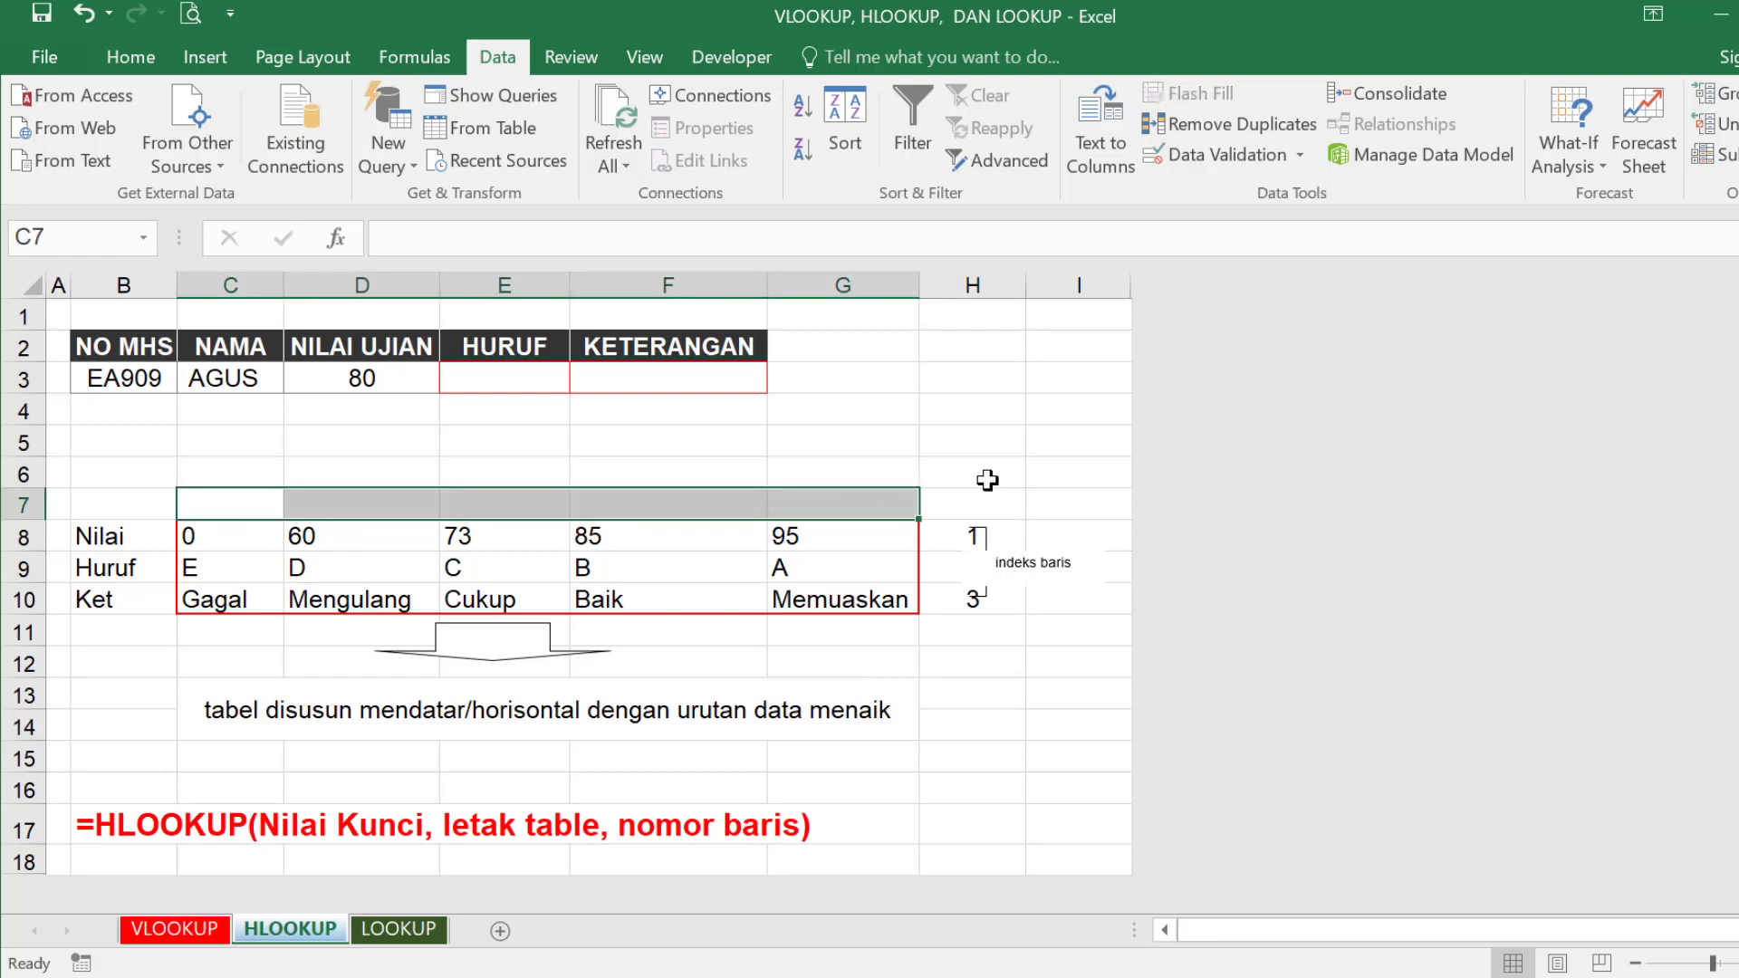
pyautogui.moveTo(987, 480); pyautogui.dragTo(962, 781)
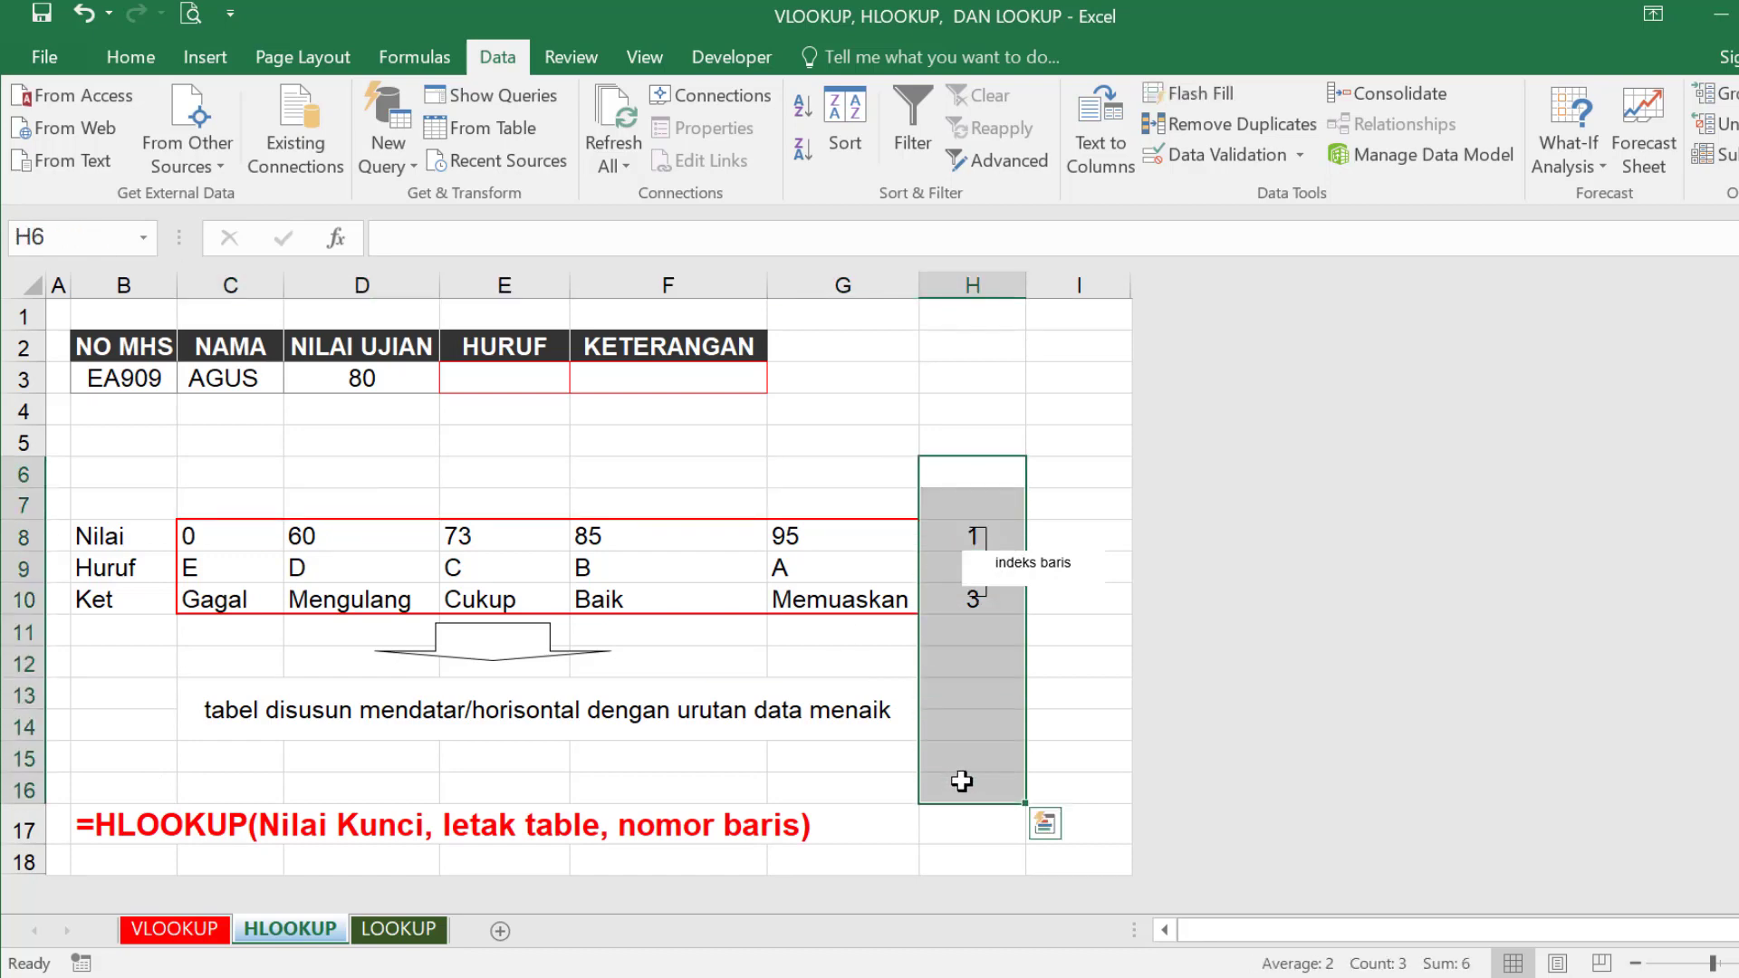
pyautogui.click(716, 779)
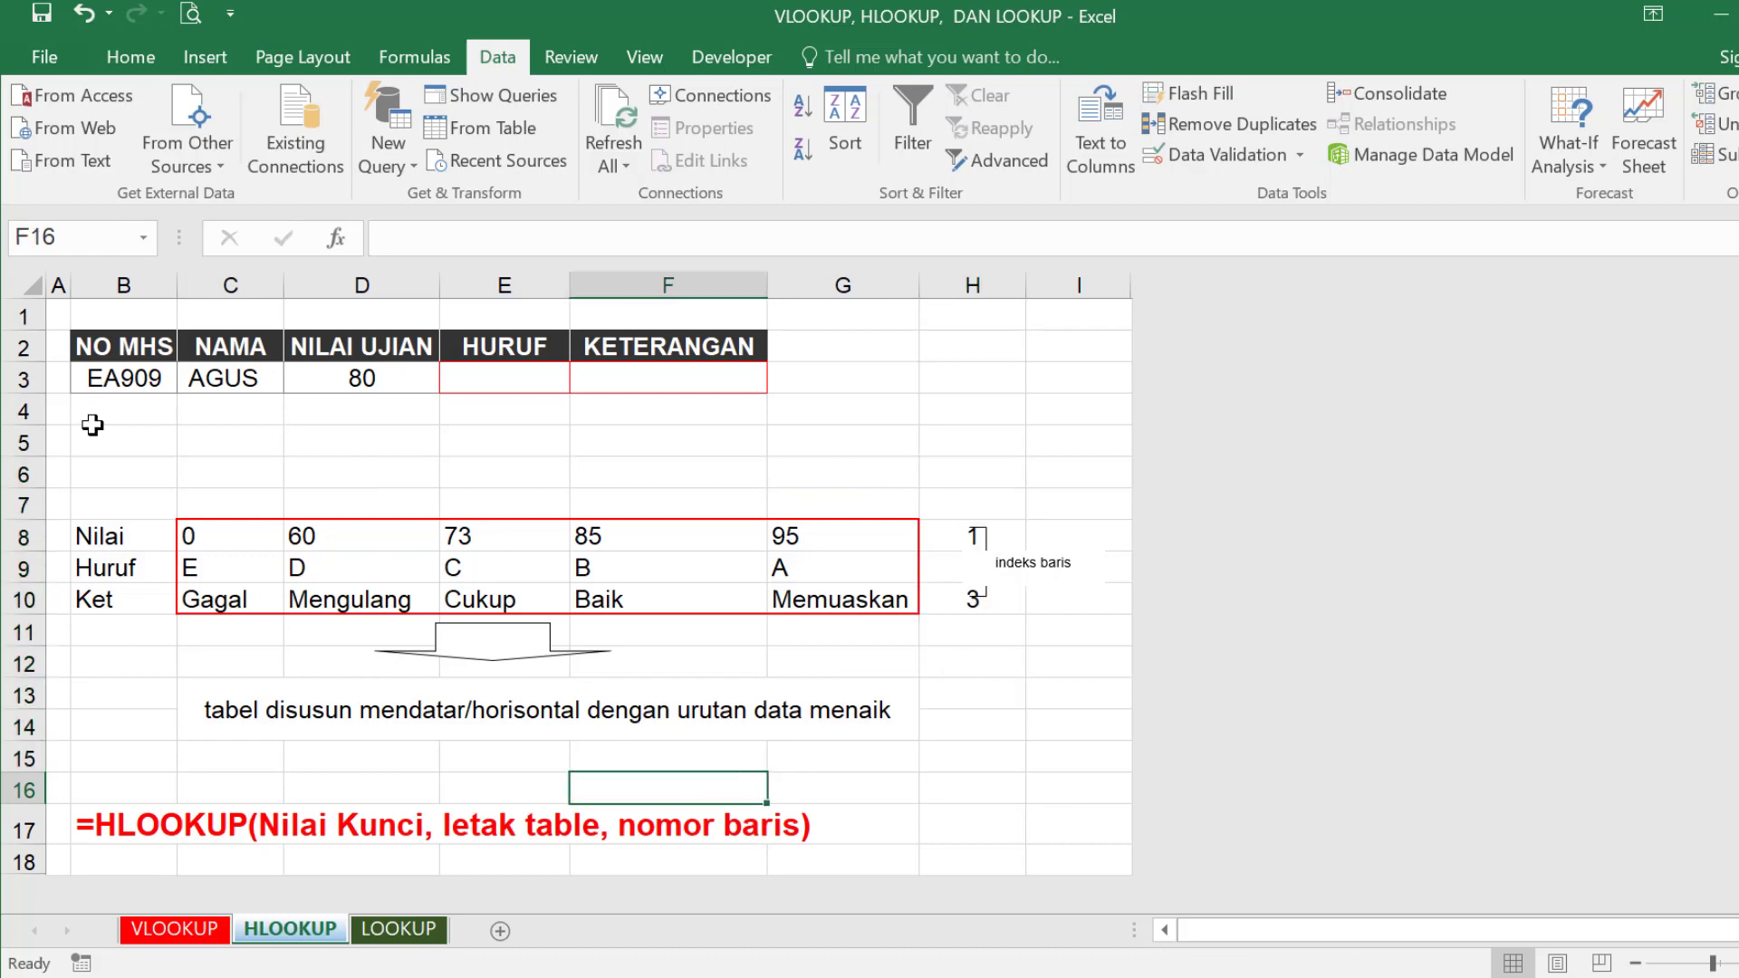
pyautogui.click(381, 379)
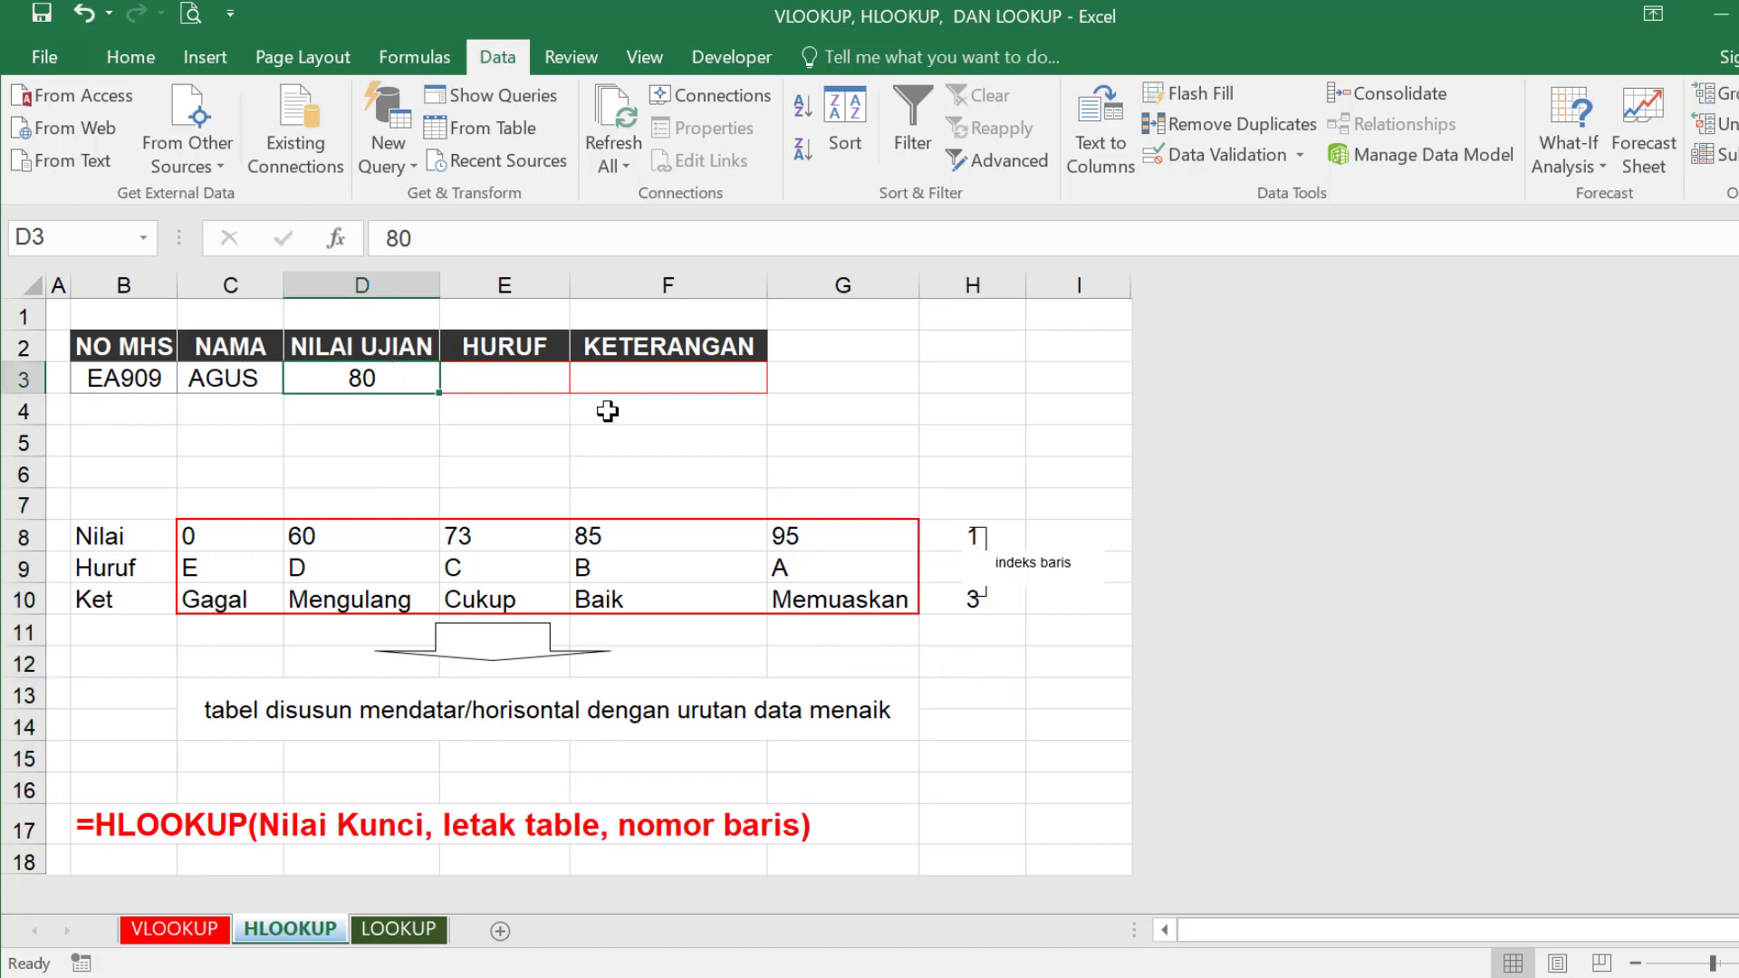
pyautogui.click(516, 374)
pyautogui.click(621, 376)
pyautogui.click(555, 377)
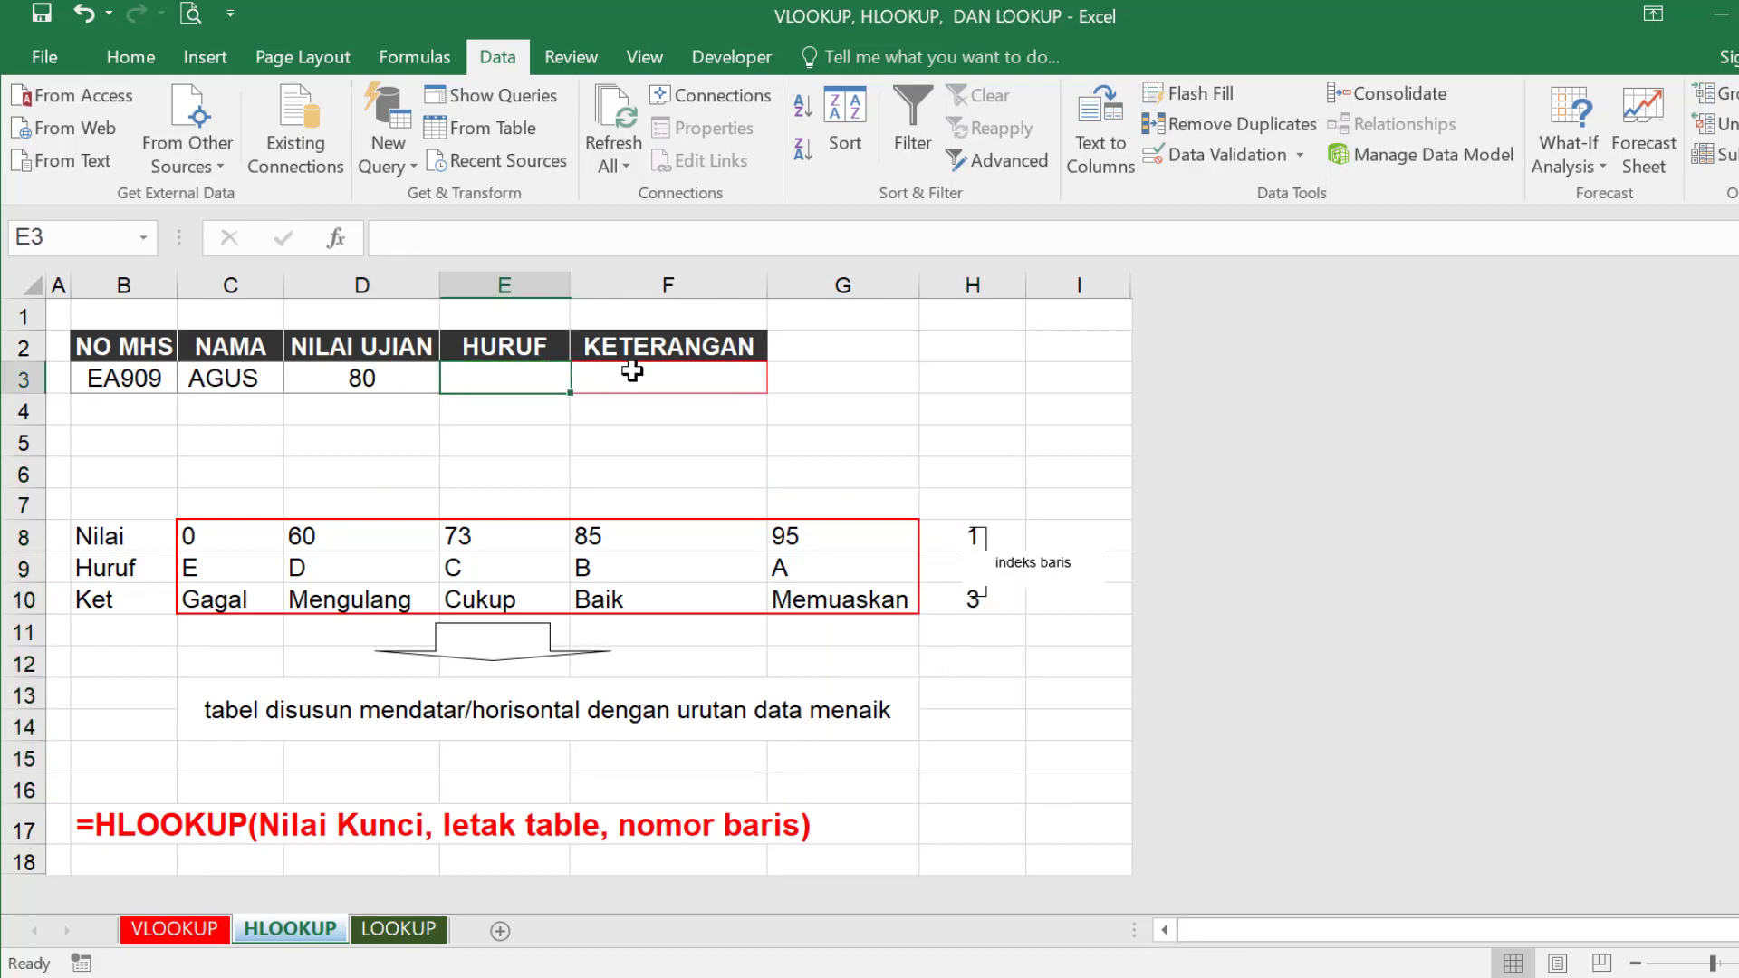
pyautogui.keyDown('shift'); pyautogui.click(629, 377); pyautogui.keyUp('shift')
pyautogui.moveTo(115, 388); pyautogui.dragTo(376, 388)
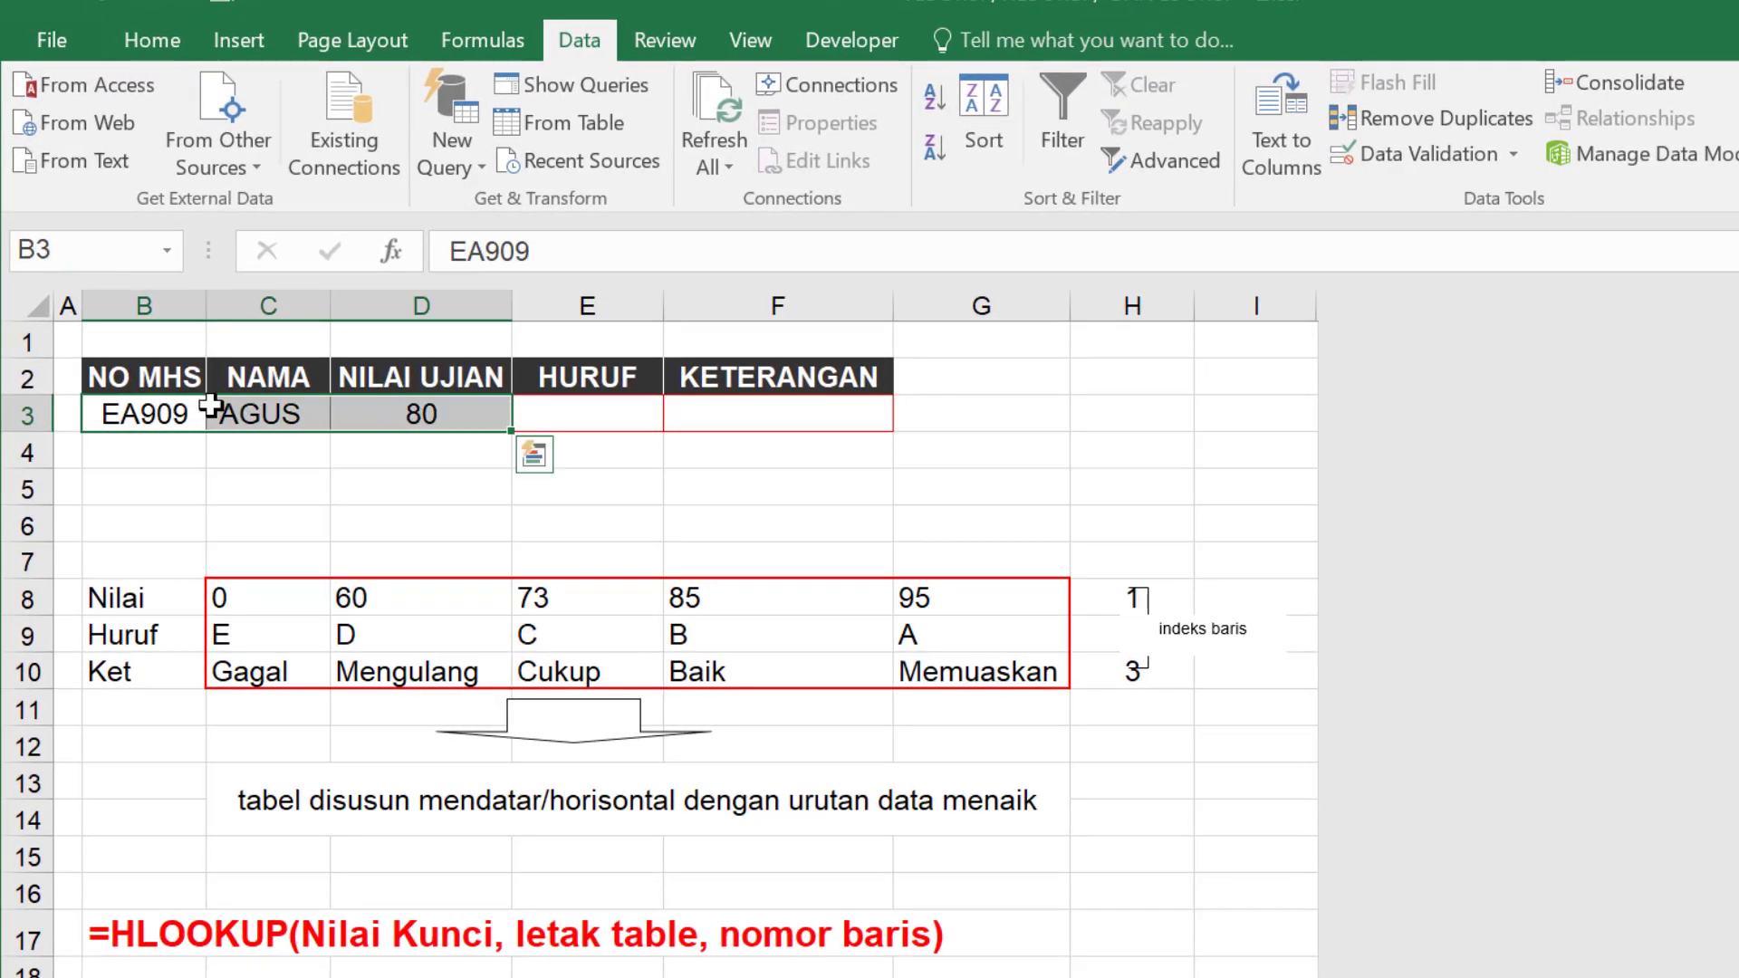
pyautogui.click(778, 414)
pyautogui.click(607, 408)
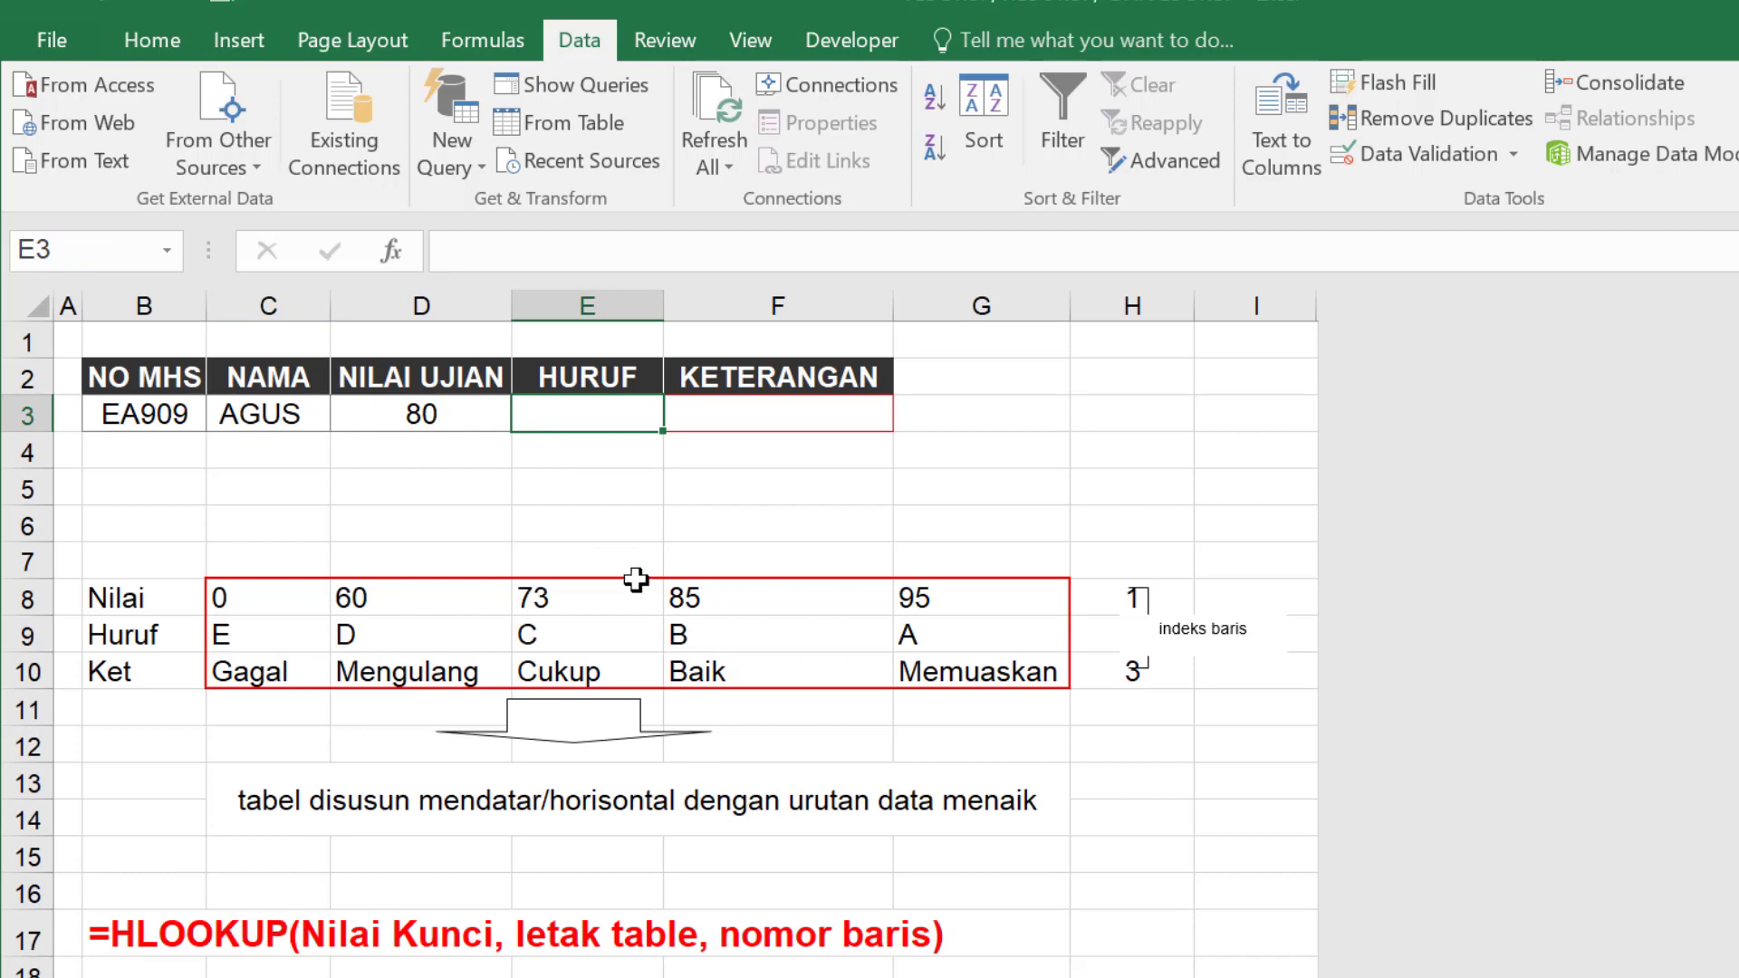
# - Enter =HLOOKUP(D3;$C$8:$G$10;2) in E3 so the score 80 returns grade C
pyautogui.click(645, 252)
pyautogui.write('=')
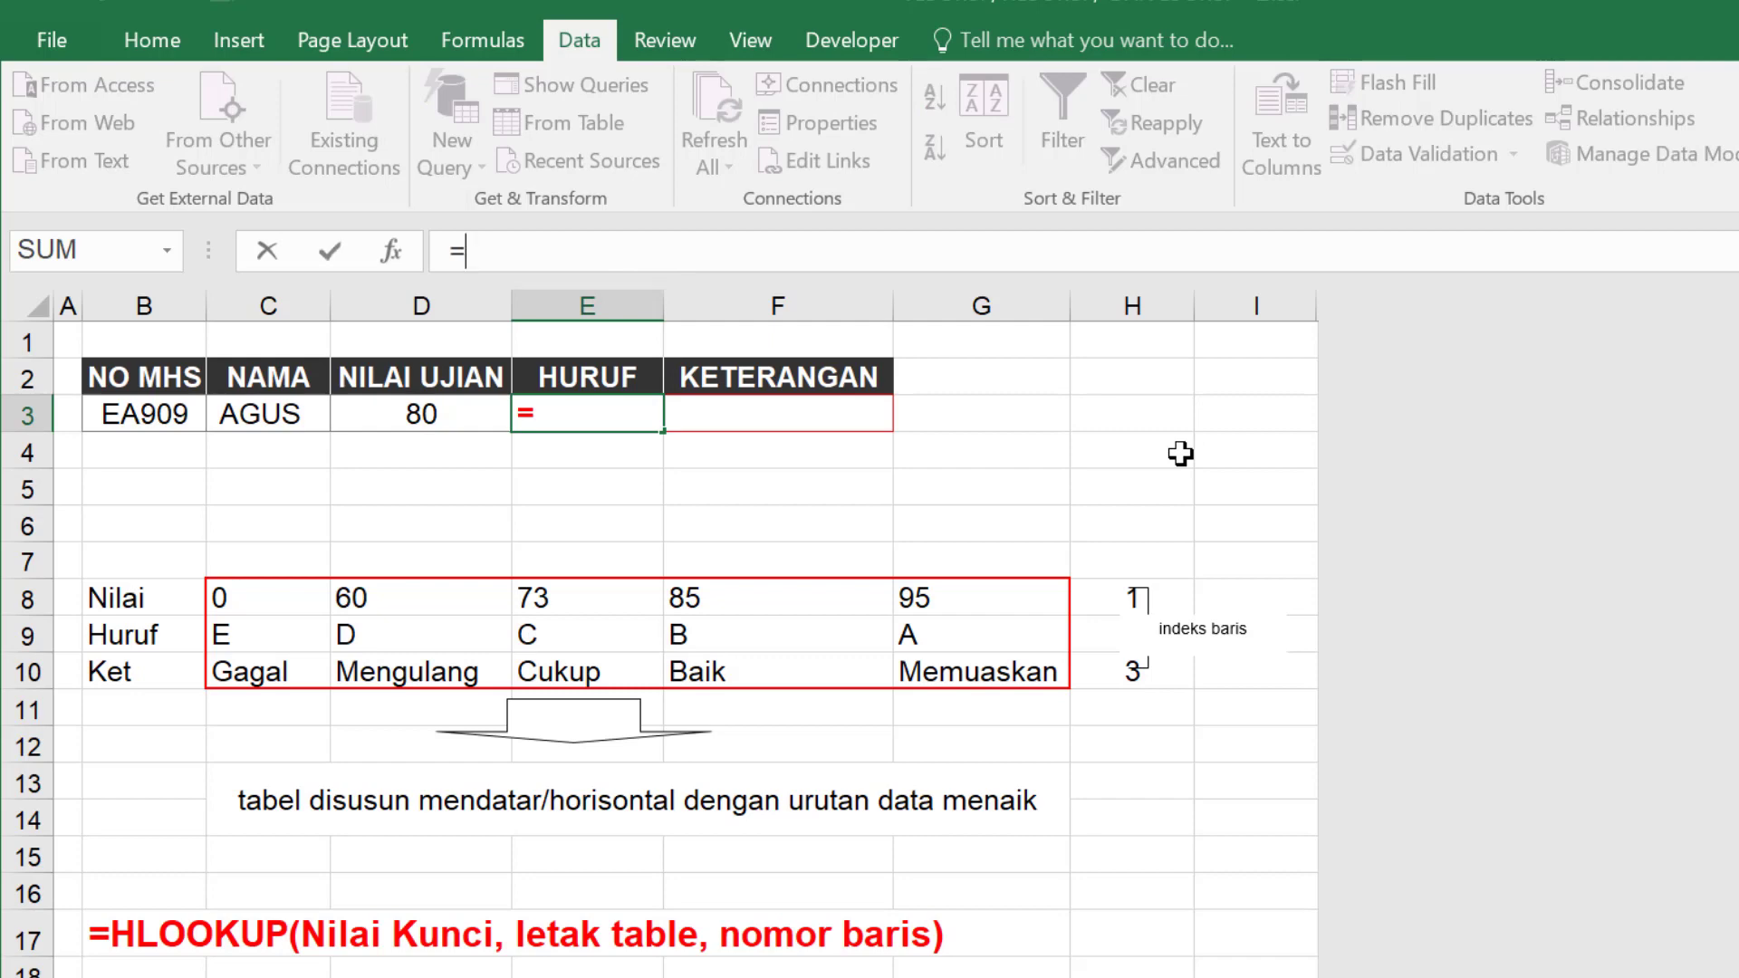
pyautogui.write('HLOOKUP(')
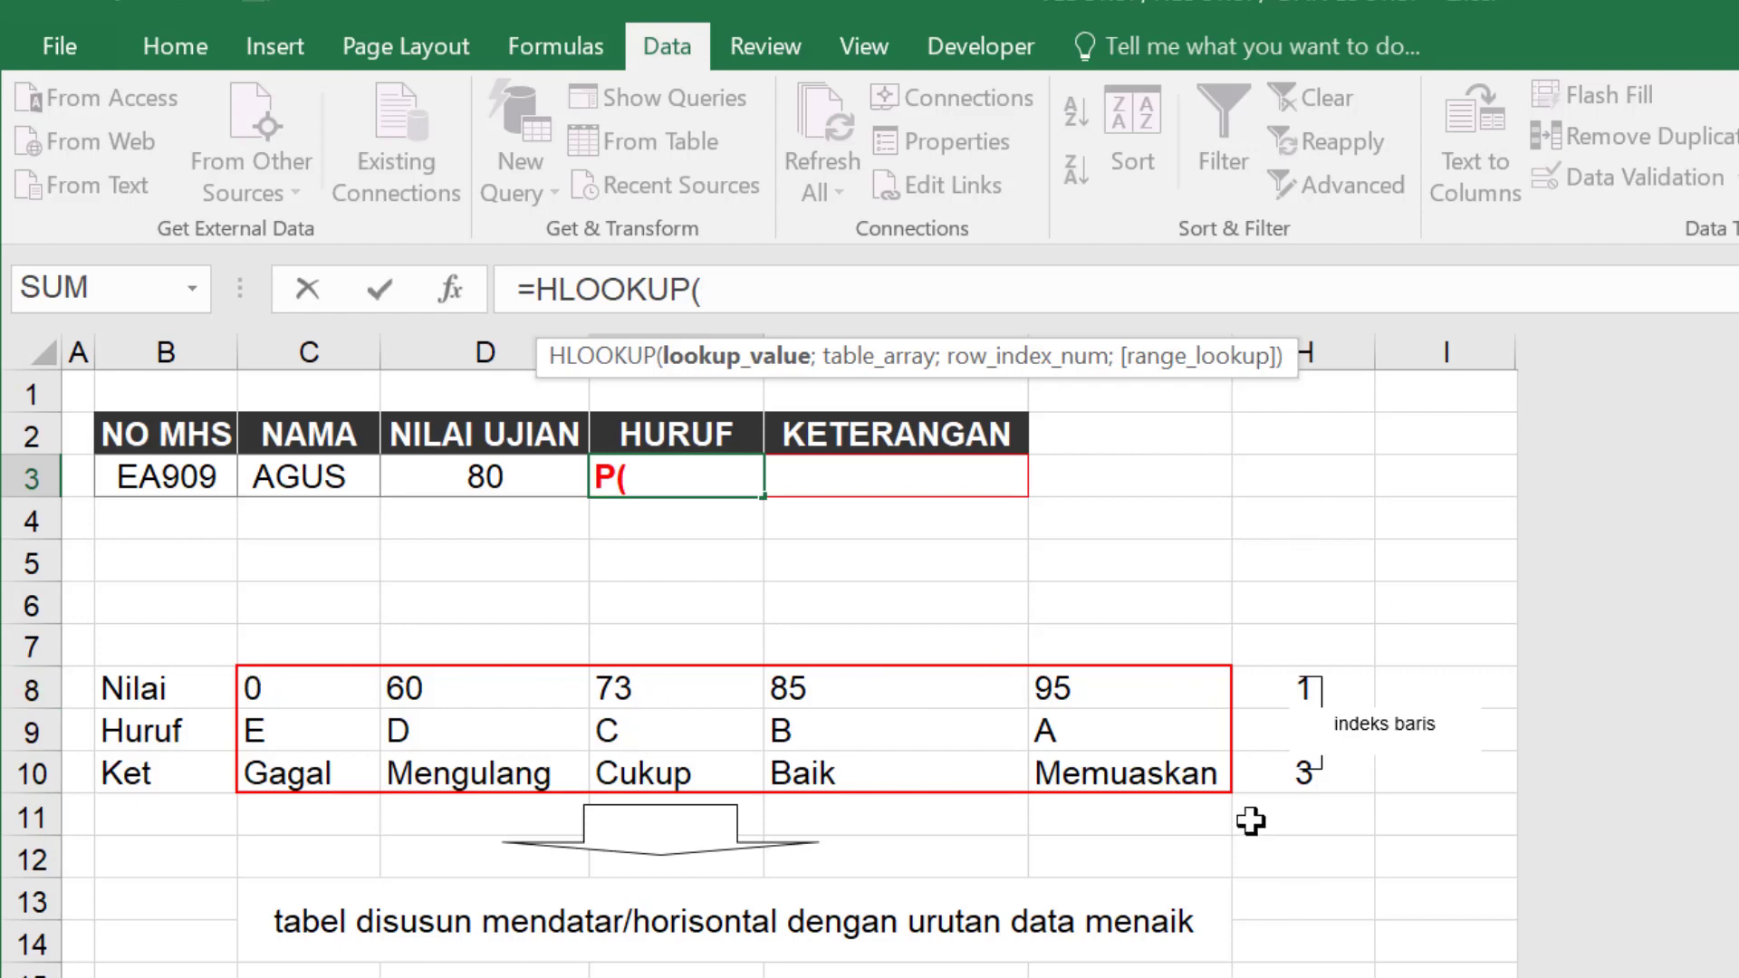
pyautogui.click(486, 473)
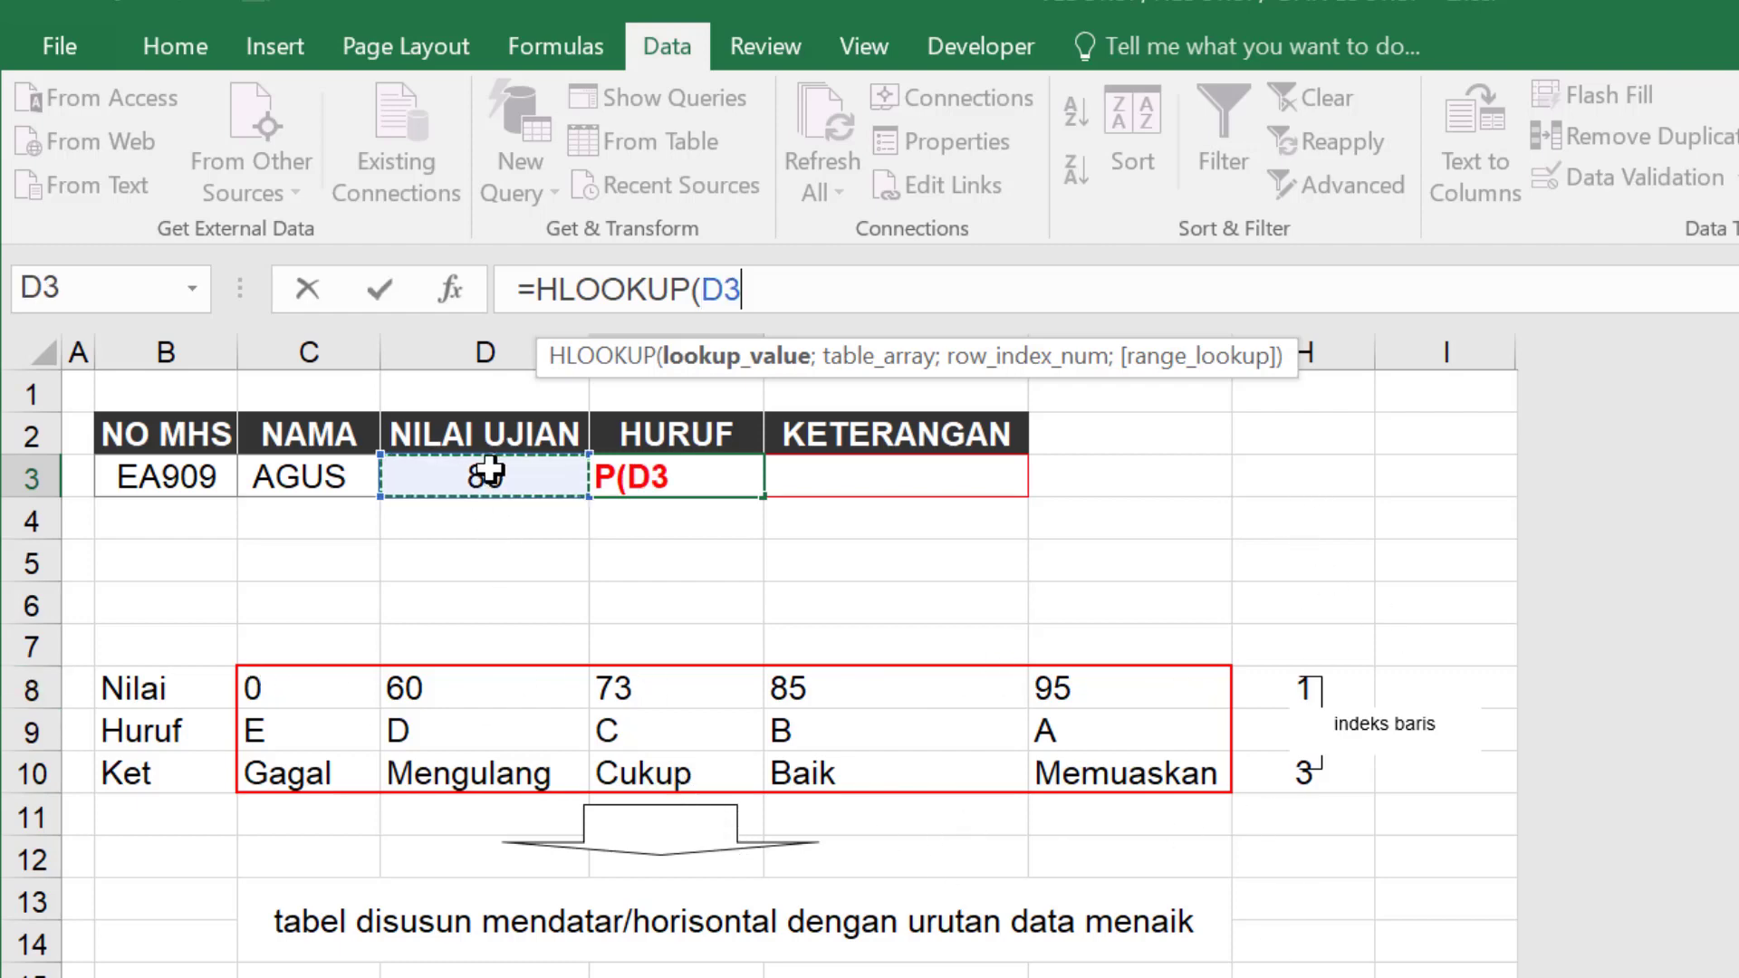
pyautogui.write(';')
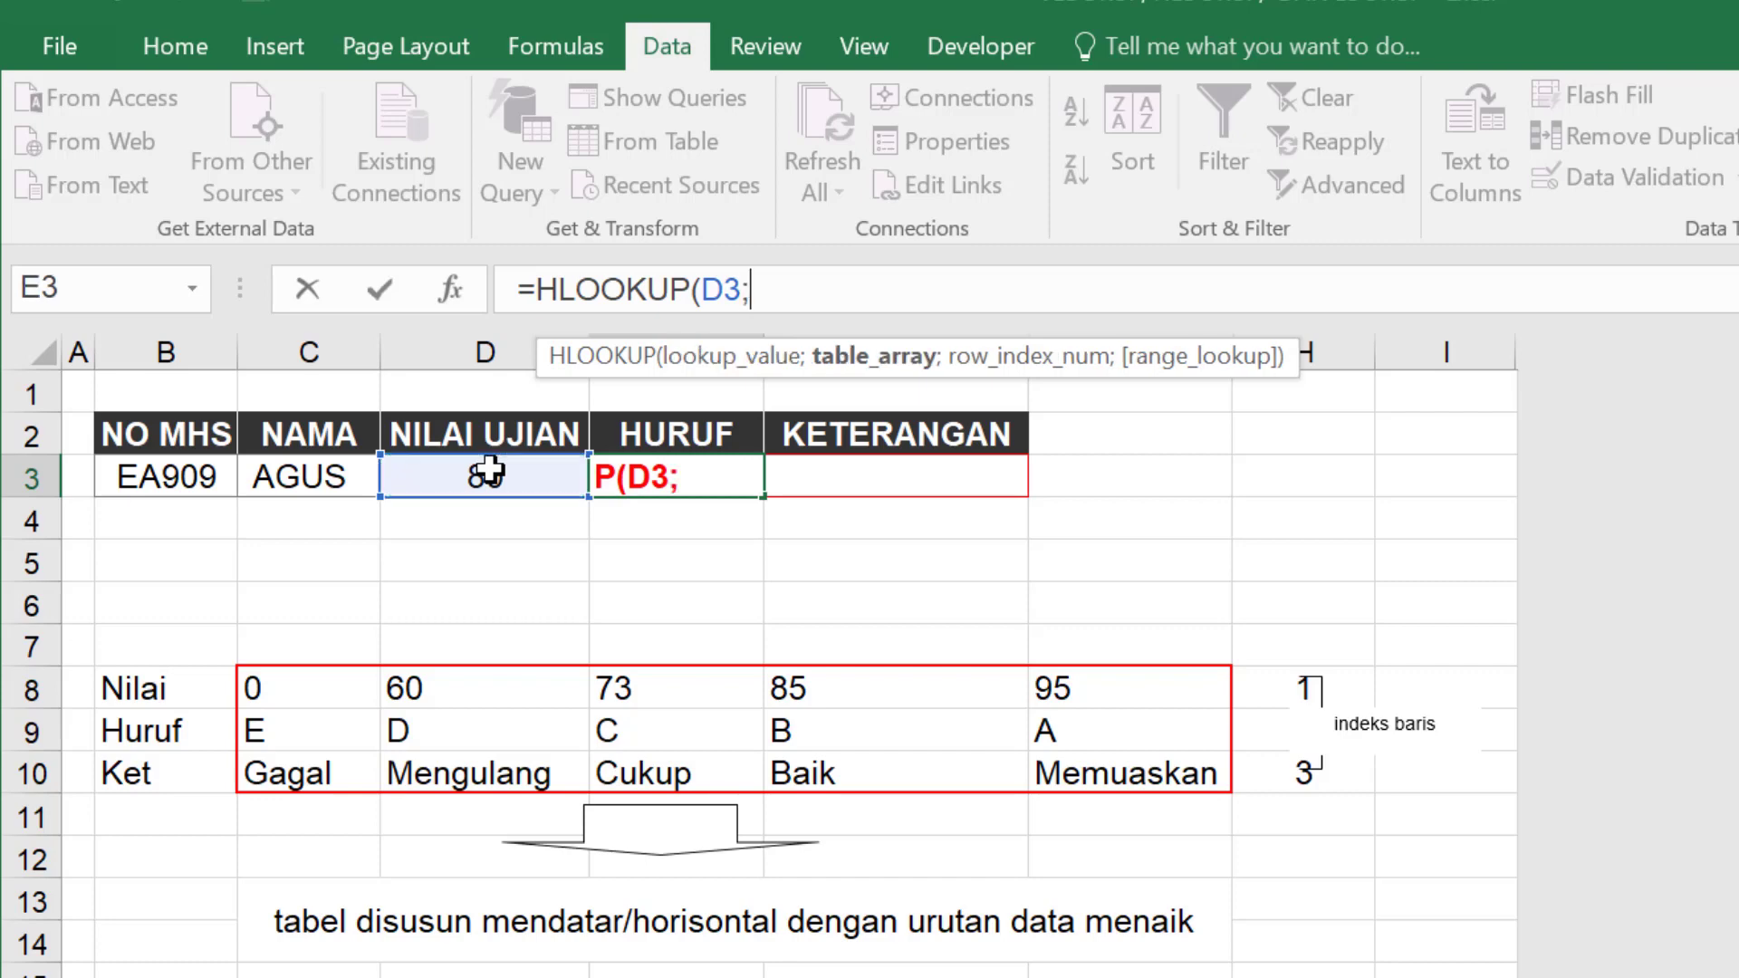
pyautogui.moveTo(260, 686); pyautogui.dragTo(1132, 772)
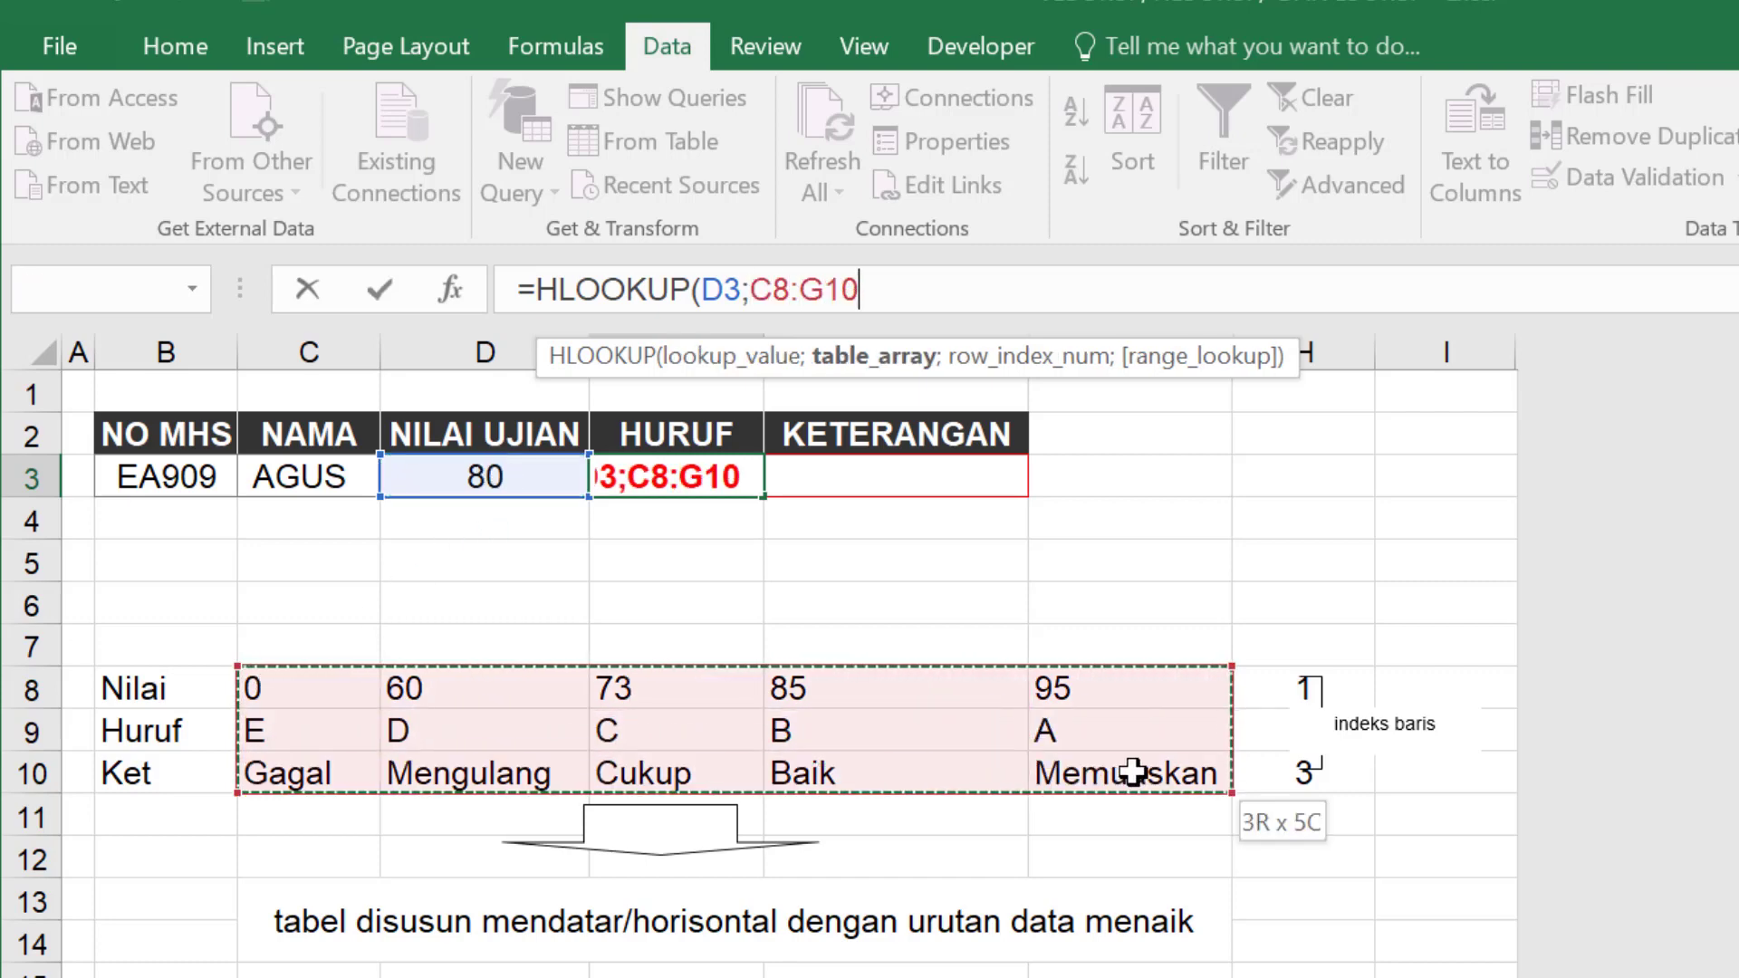
pyautogui.moveTo(750, 288); pyautogui.dragTo(887, 286)
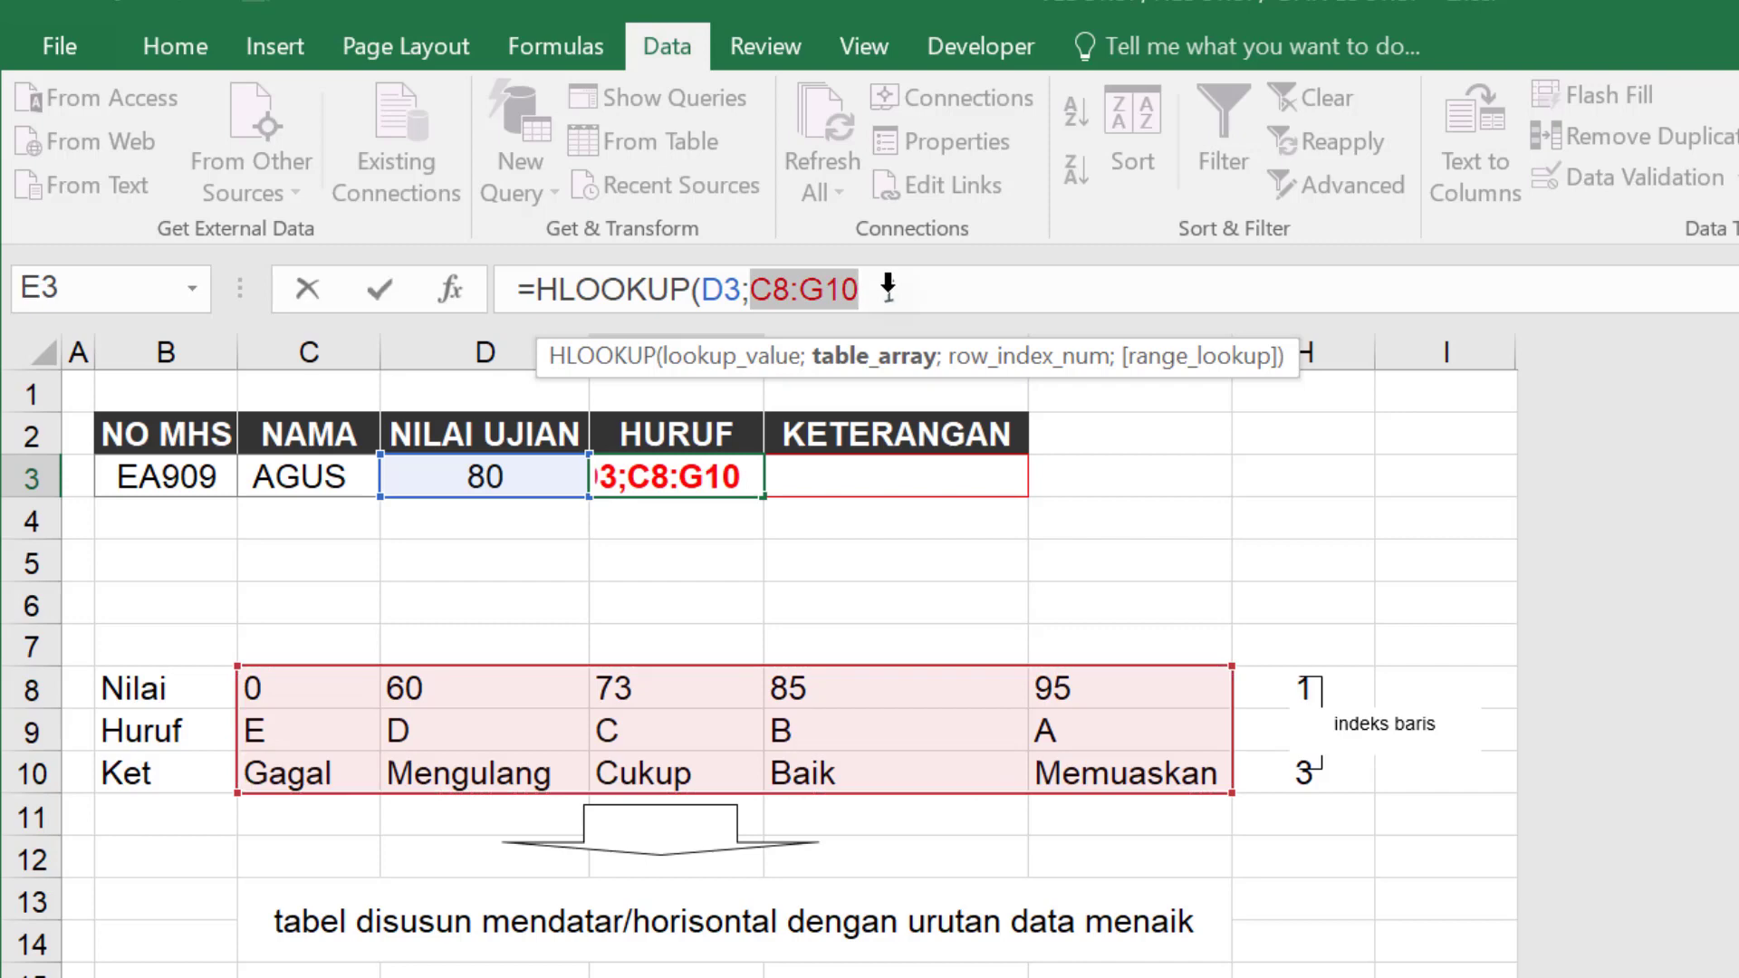
pyautogui.press('F4')
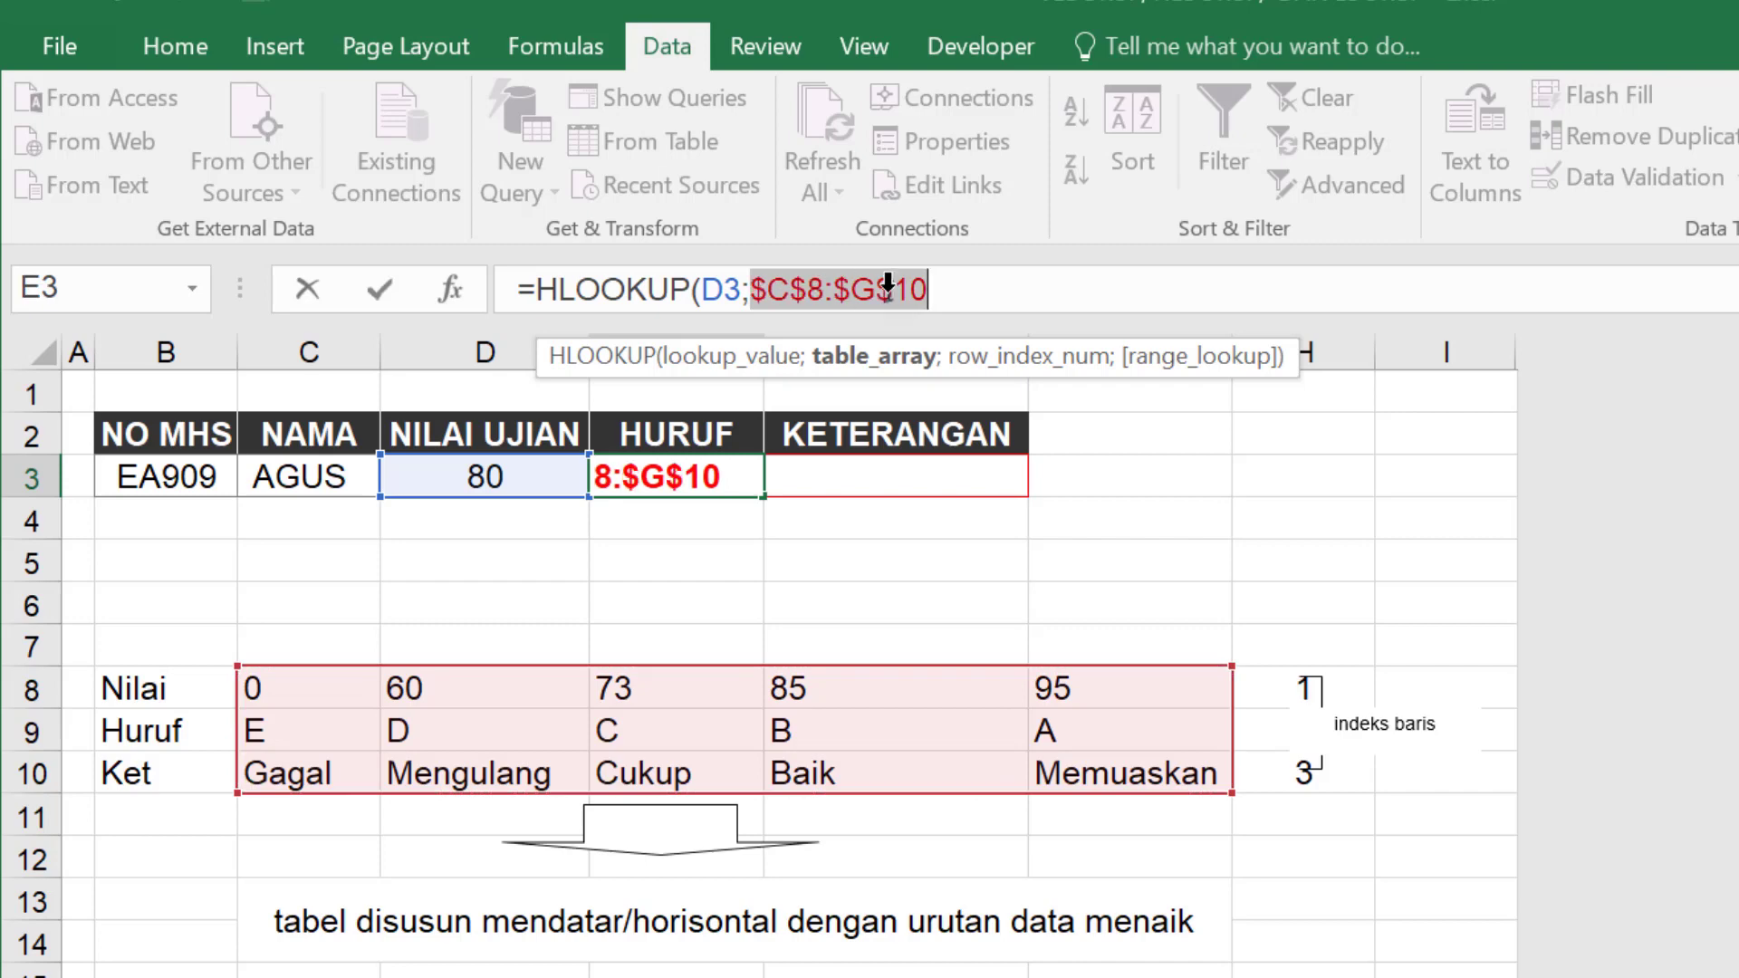
pyautogui.click(954, 288)
pyautogui.write(';2')
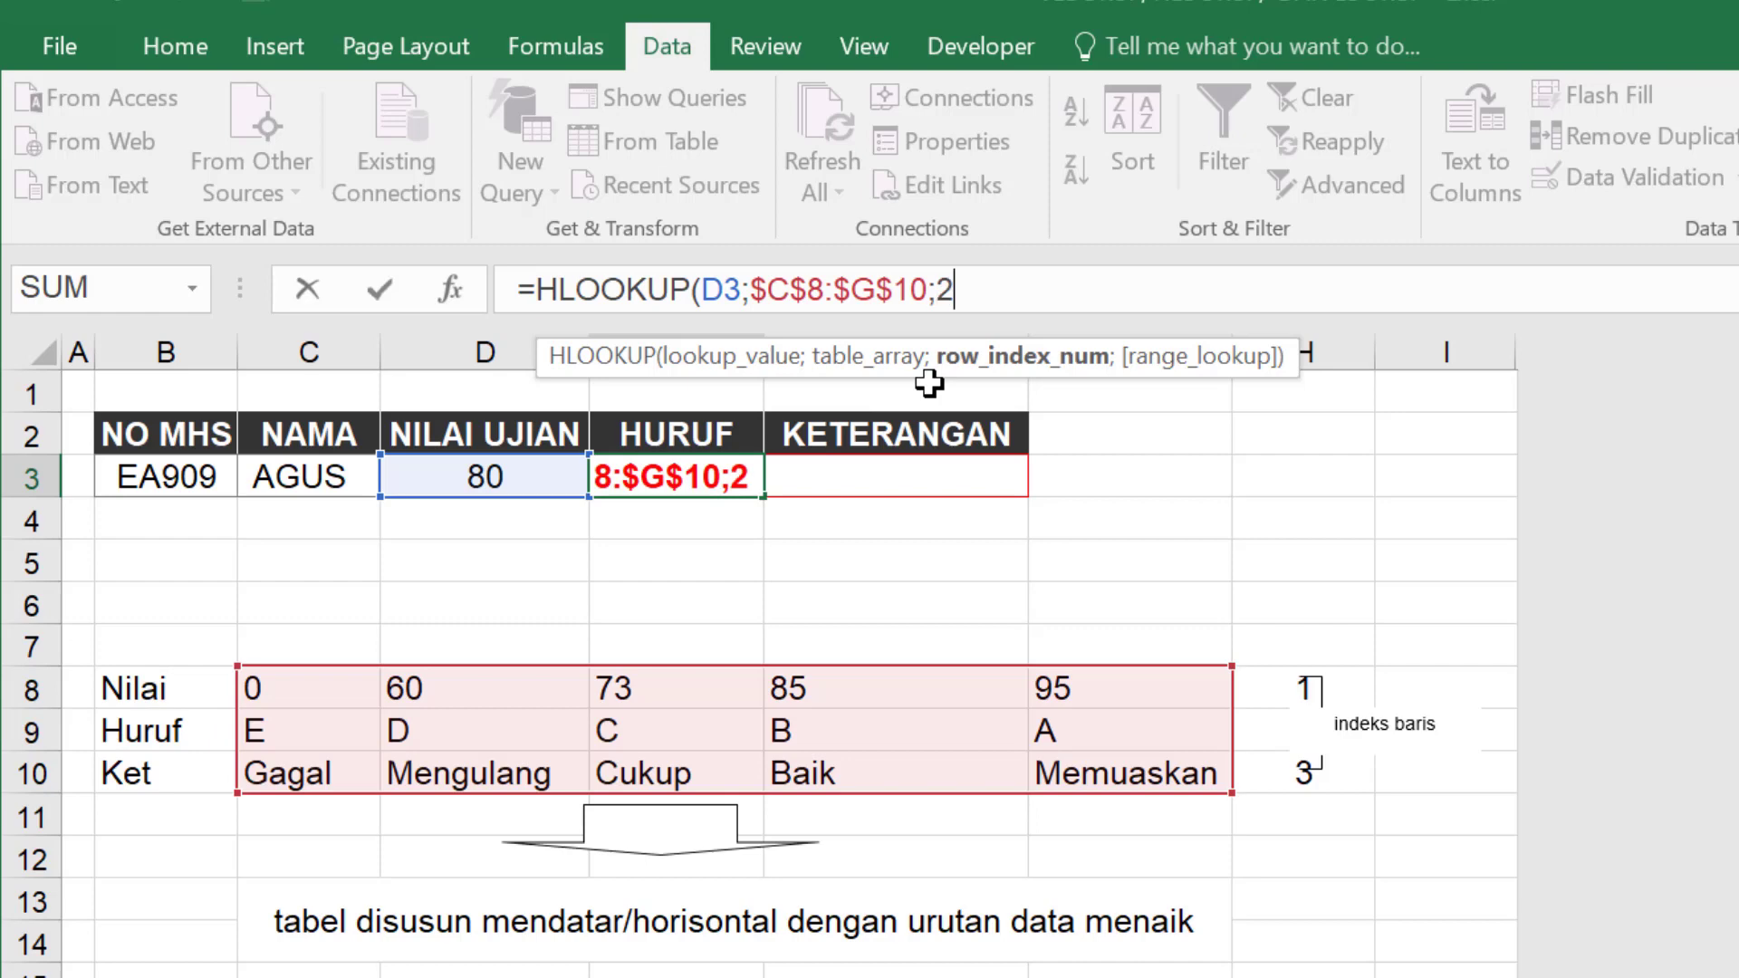
pyautogui.press('Return')
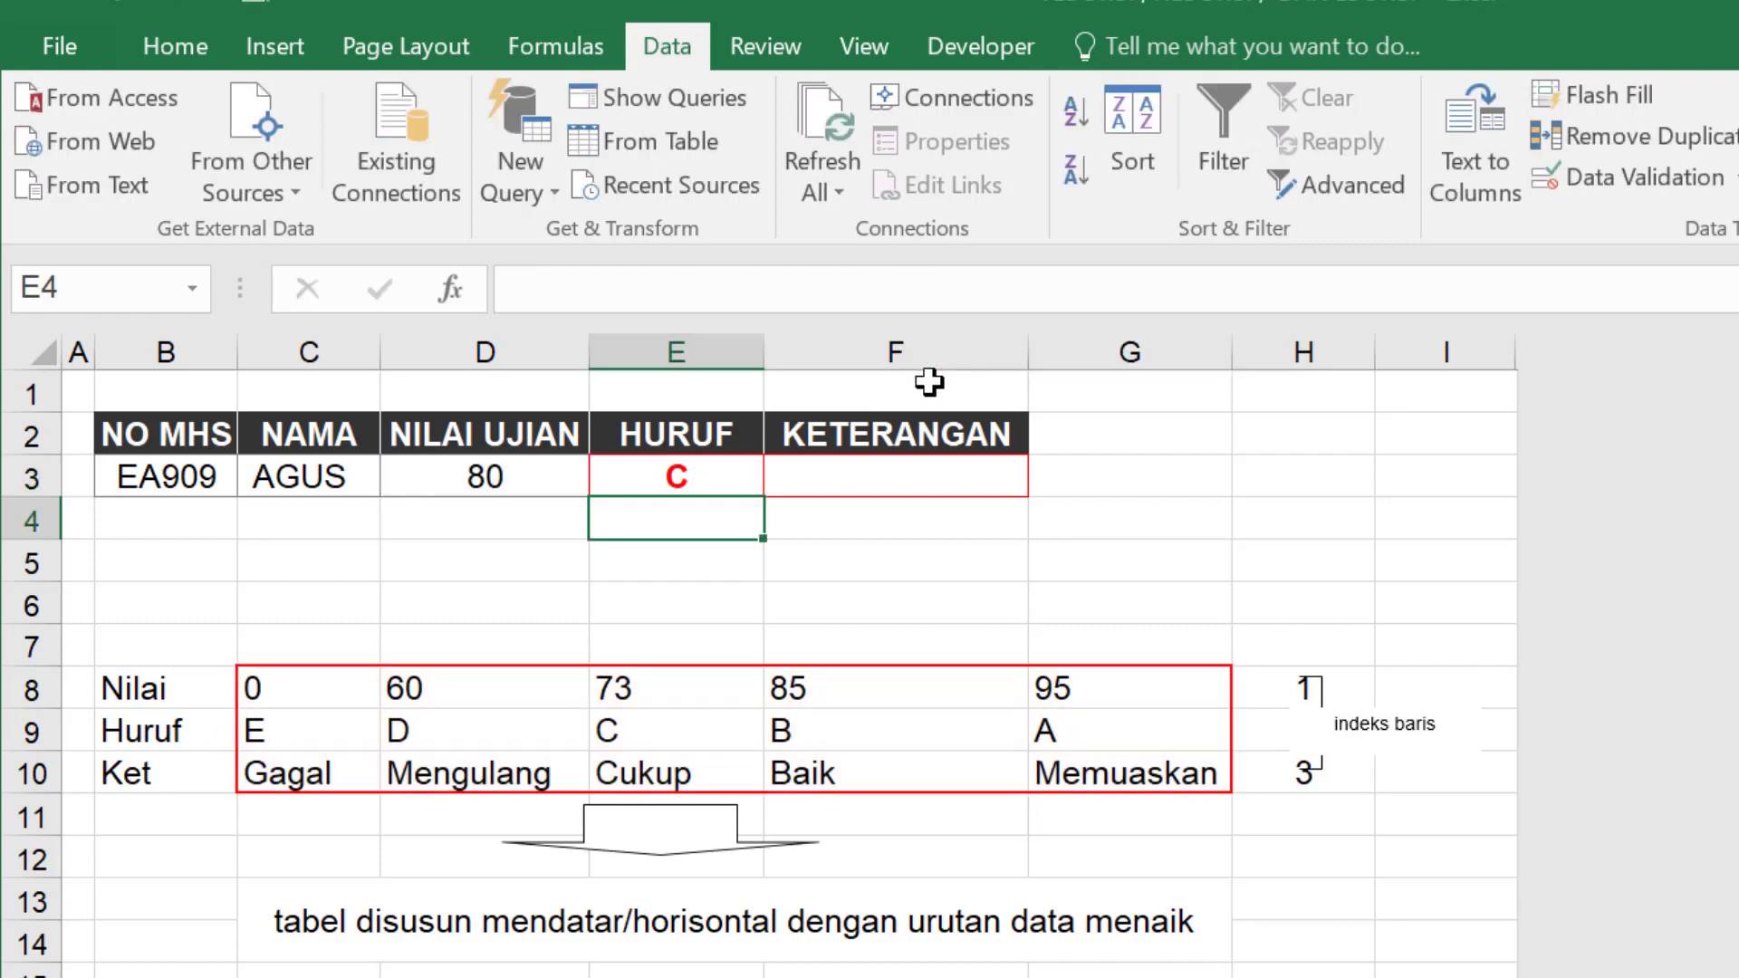
# - Name the Nilai/Huruf/Ket table C8:G10 DATA2
pyautogui.click(857, 469)
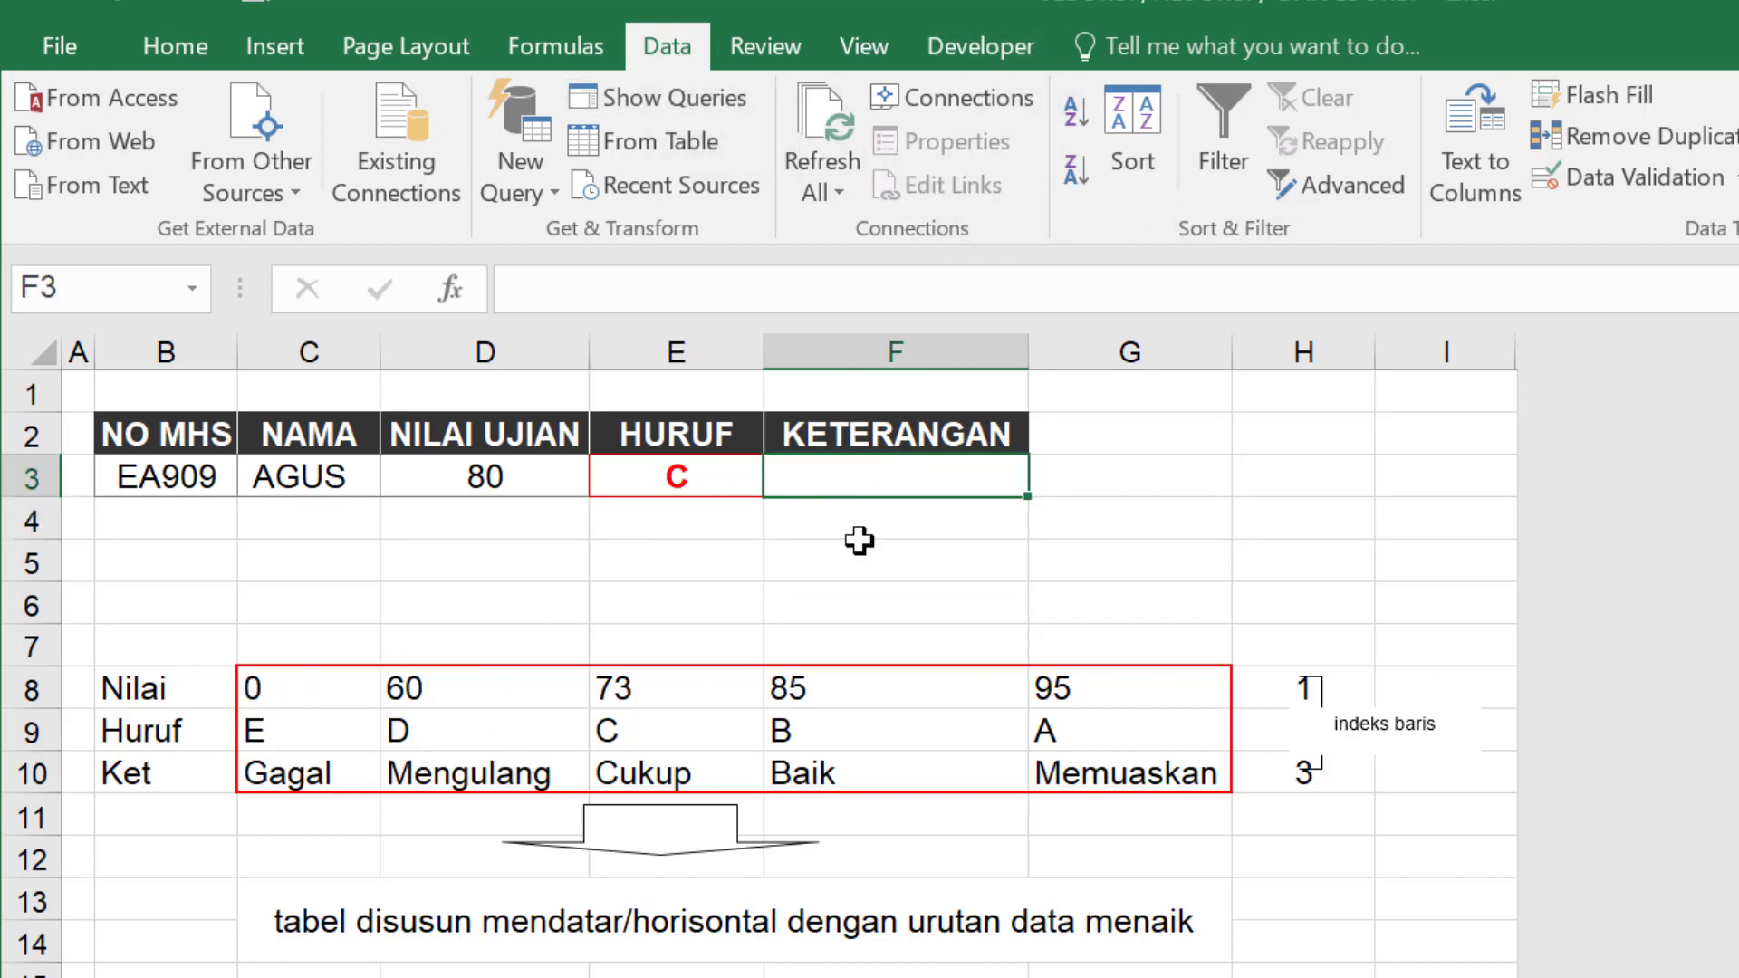
pyautogui.moveTo(260, 689); pyautogui.dragTo(1123, 785)
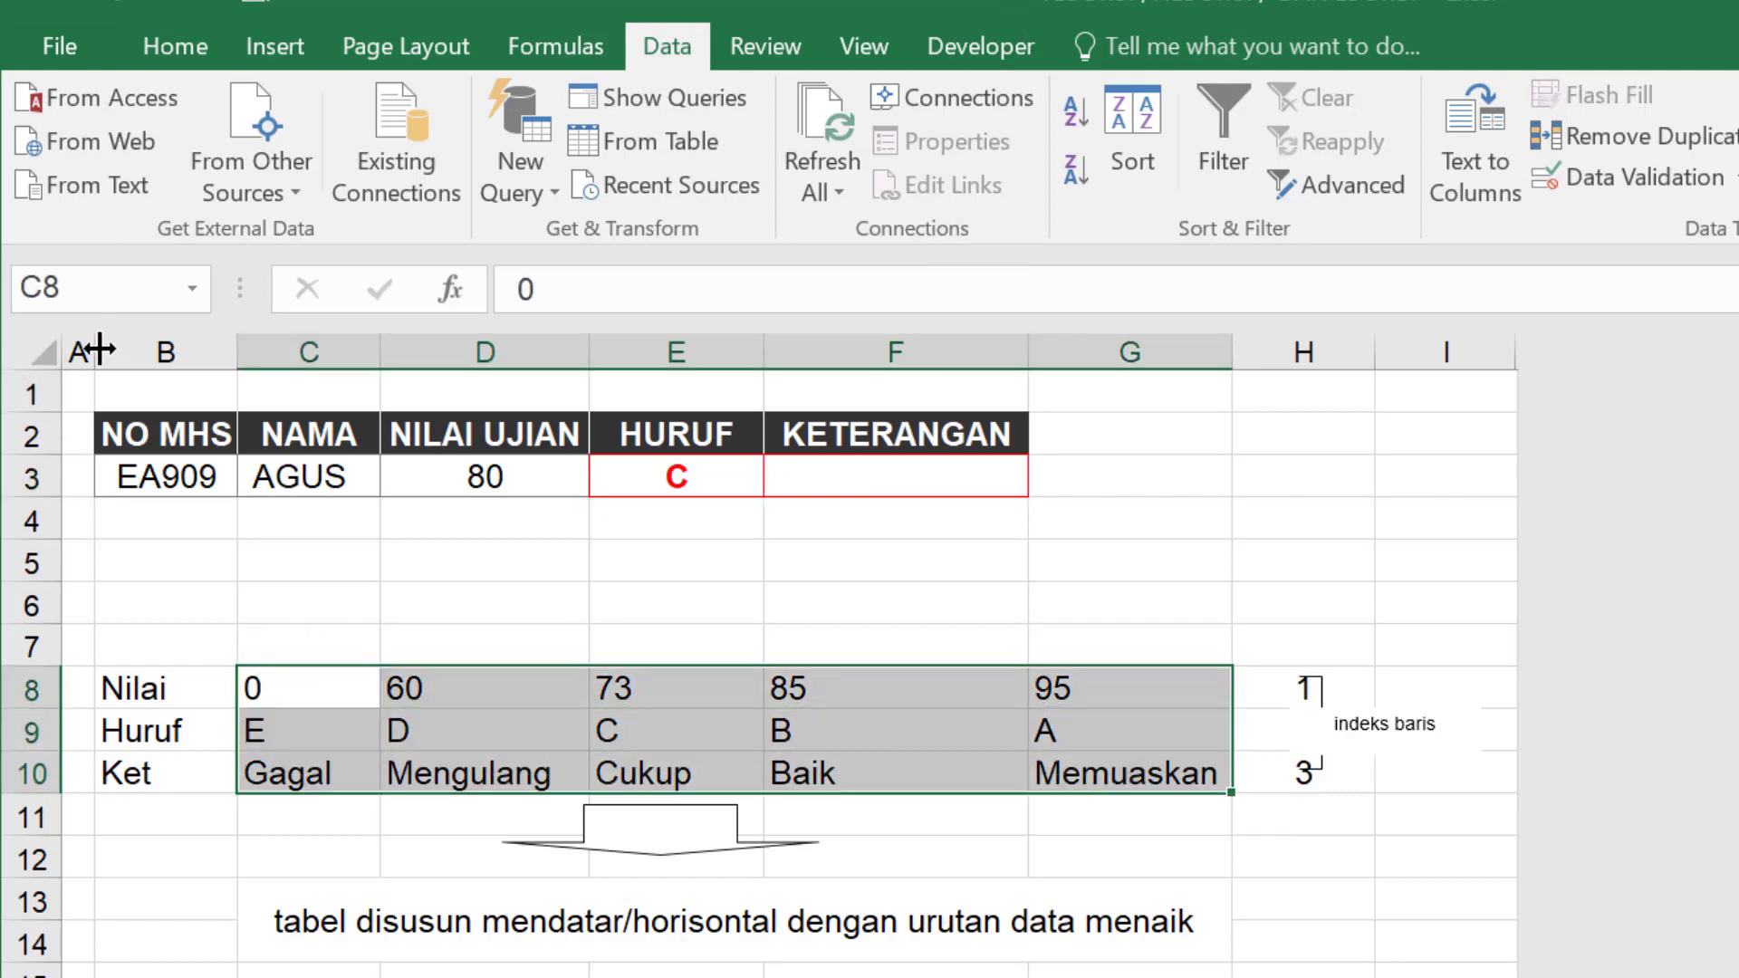
pyautogui.click(562, 50)
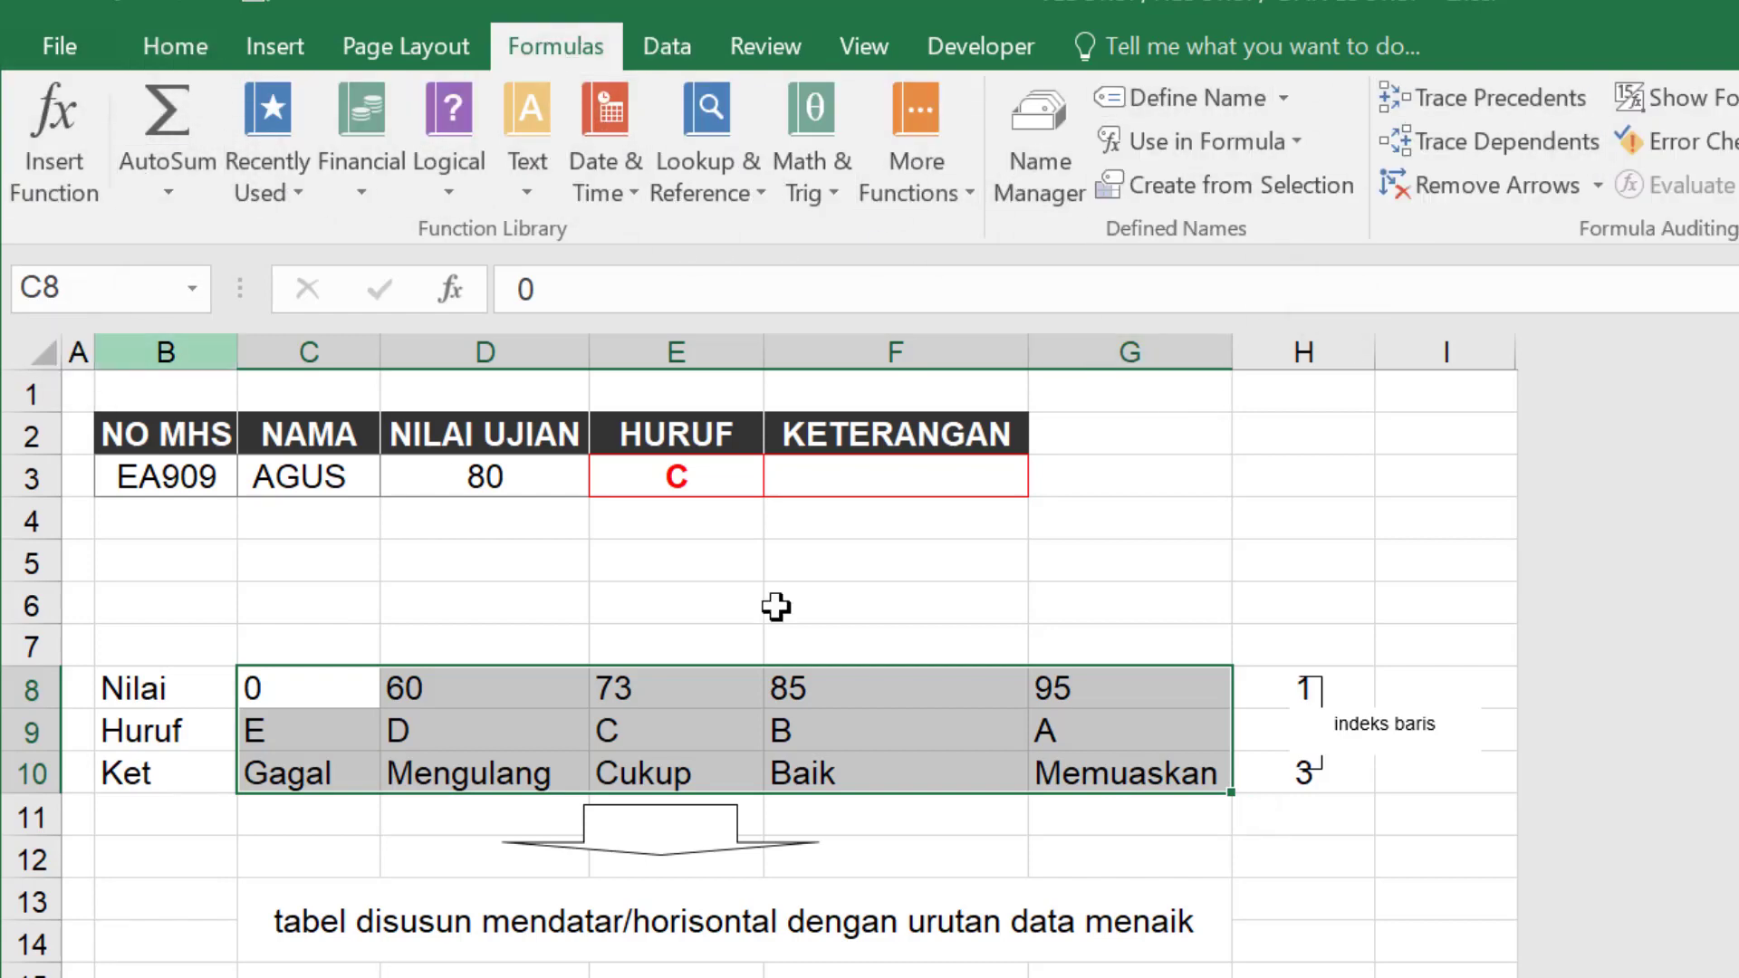
pyautogui.moveTo(356, 687); pyautogui.dragTo(1157, 773)
pyautogui.click(117, 288)
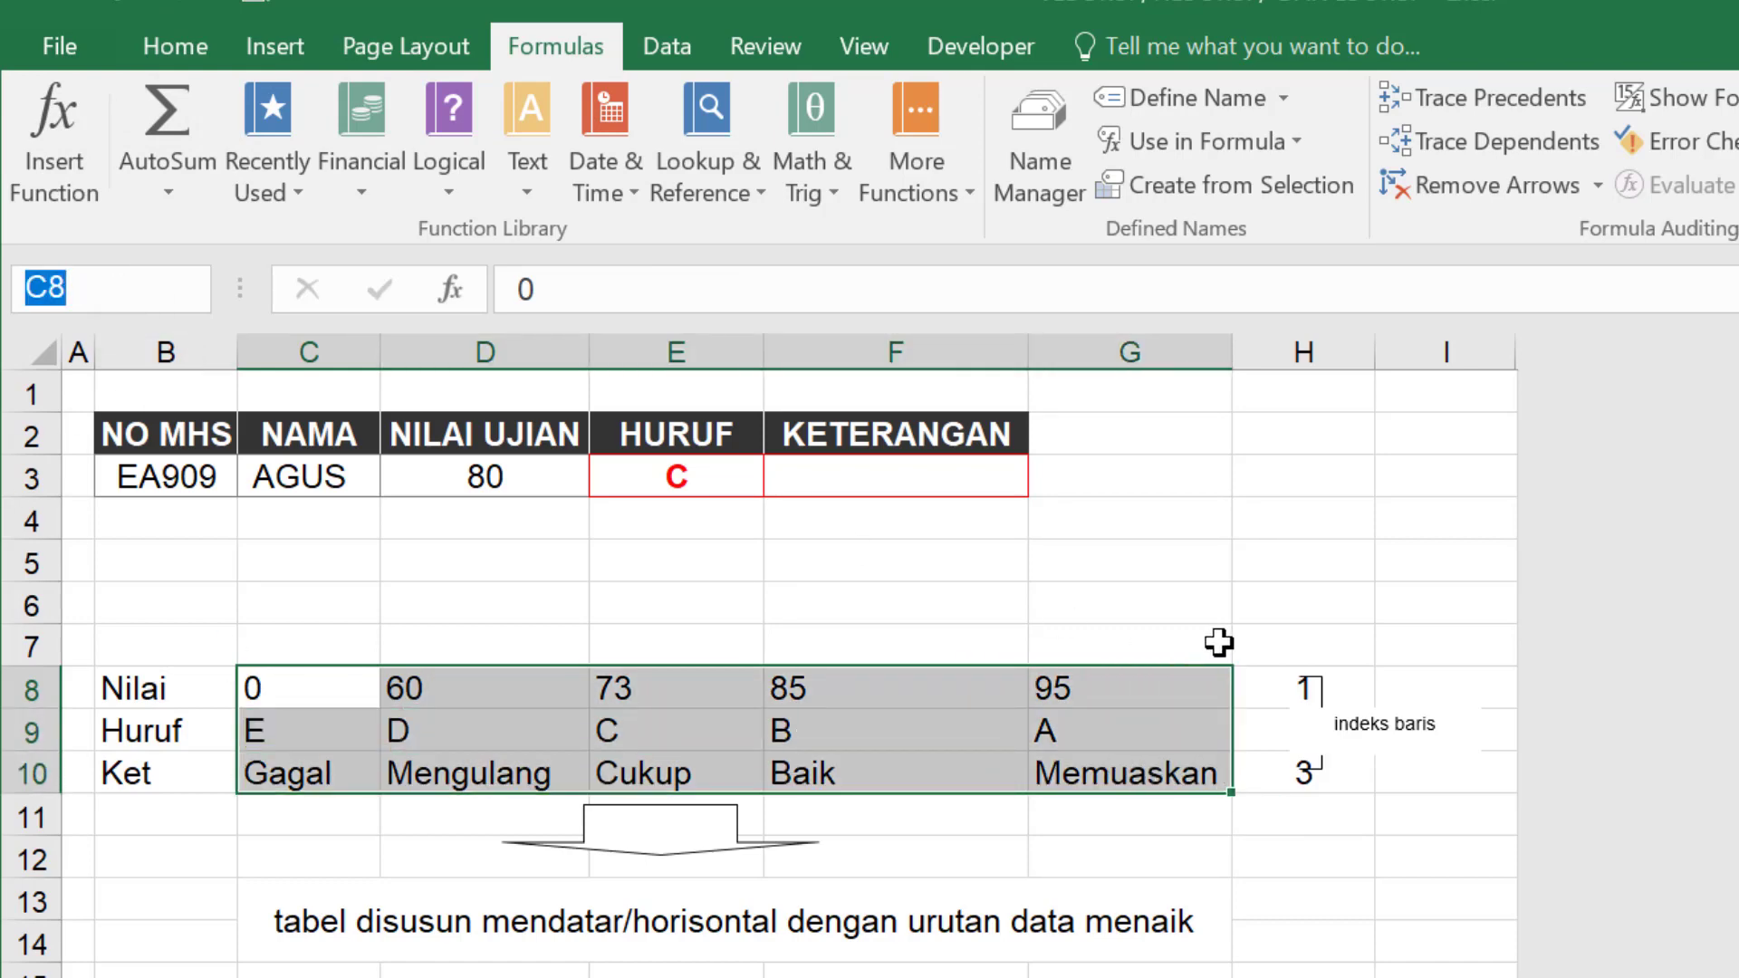
pyautogui.write('DATA2')
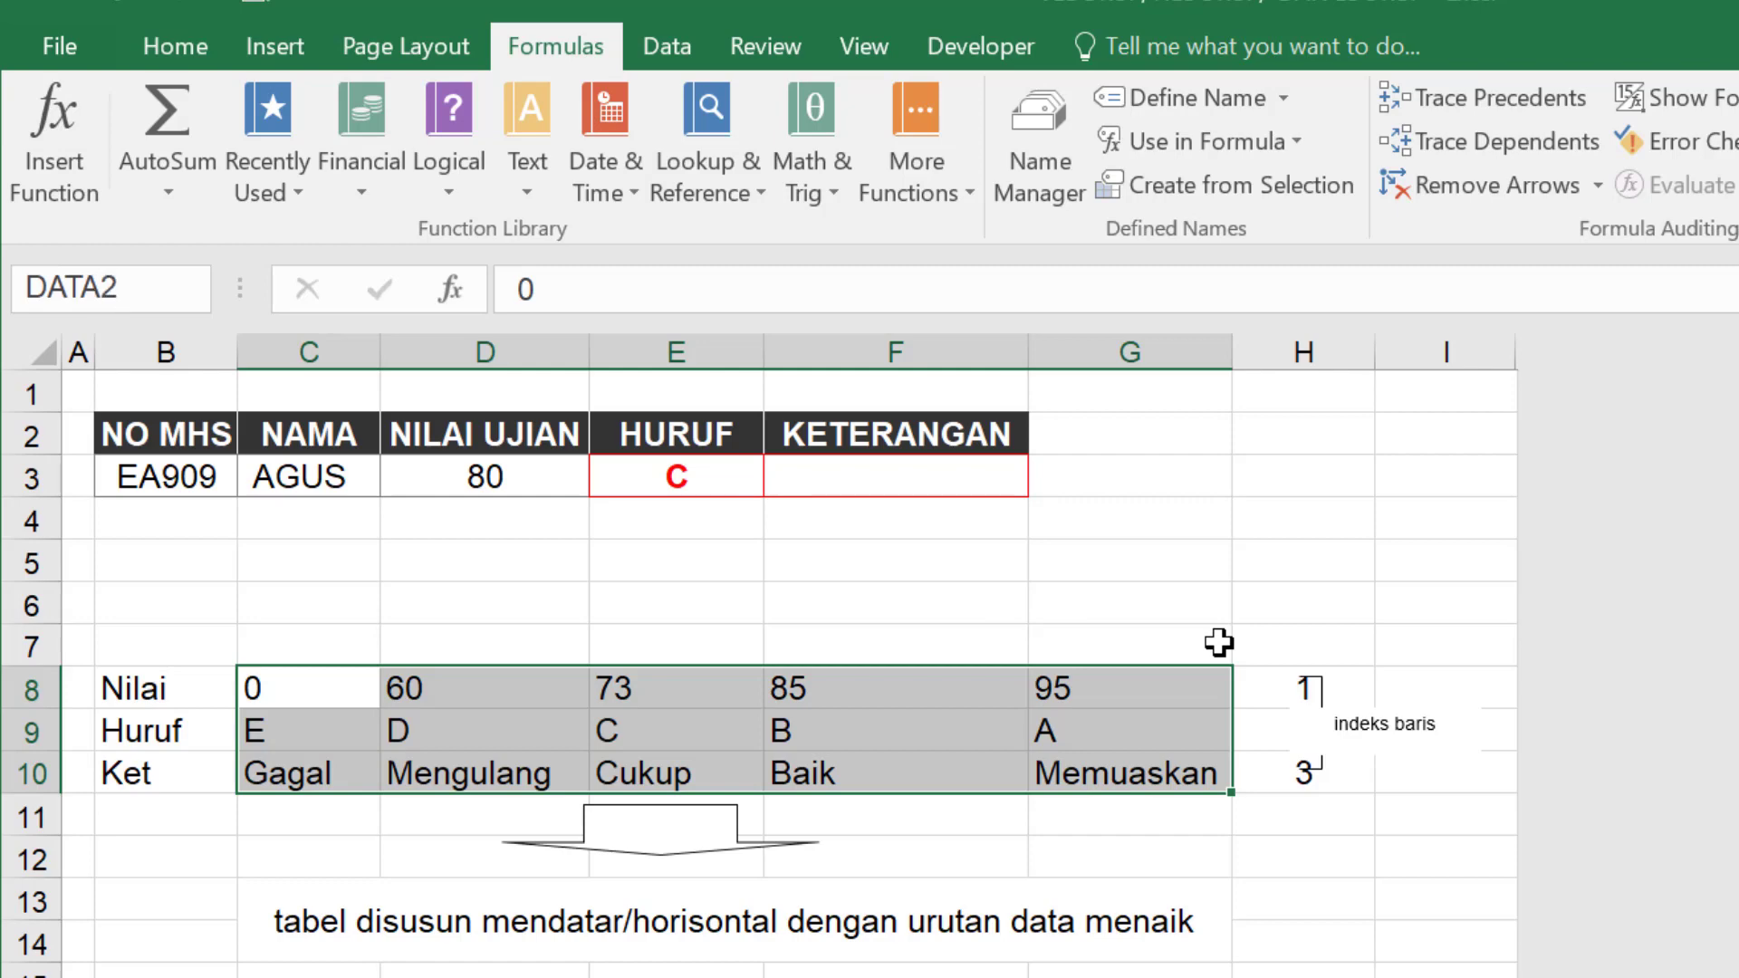
pyautogui.press('Return')
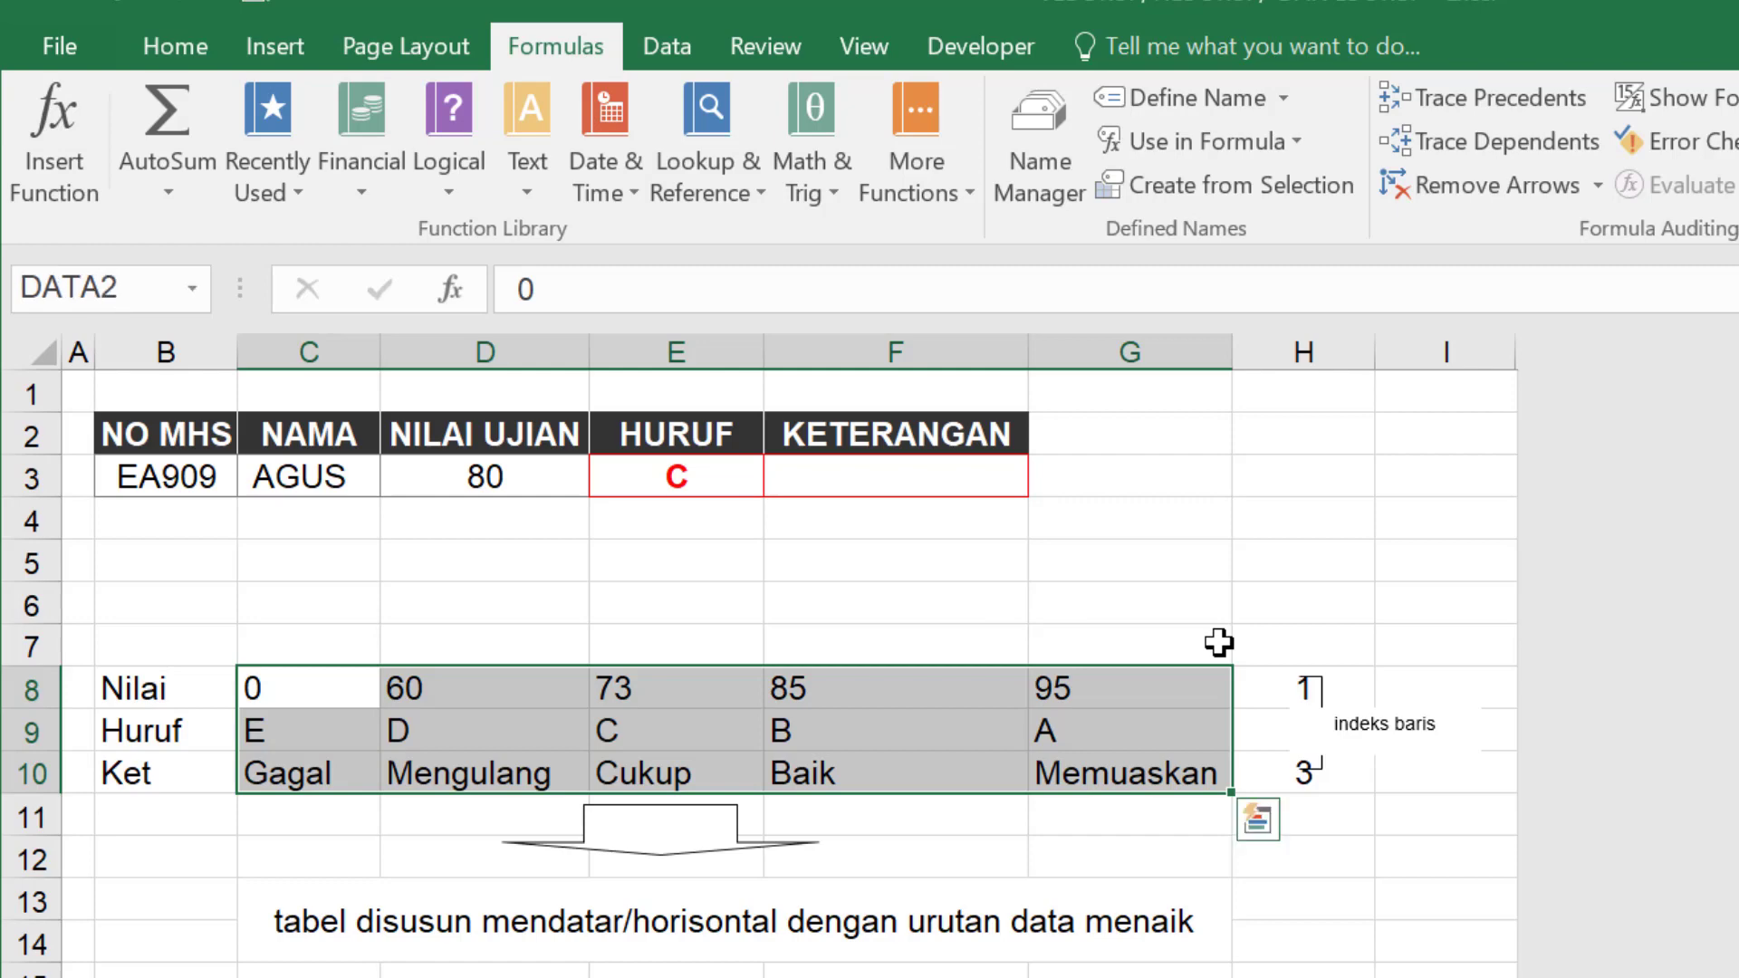
# - Start an HLOOKUP formula in KETERANGAN cell F3 with score D3 as the lookup value
pyautogui.click(952, 474)
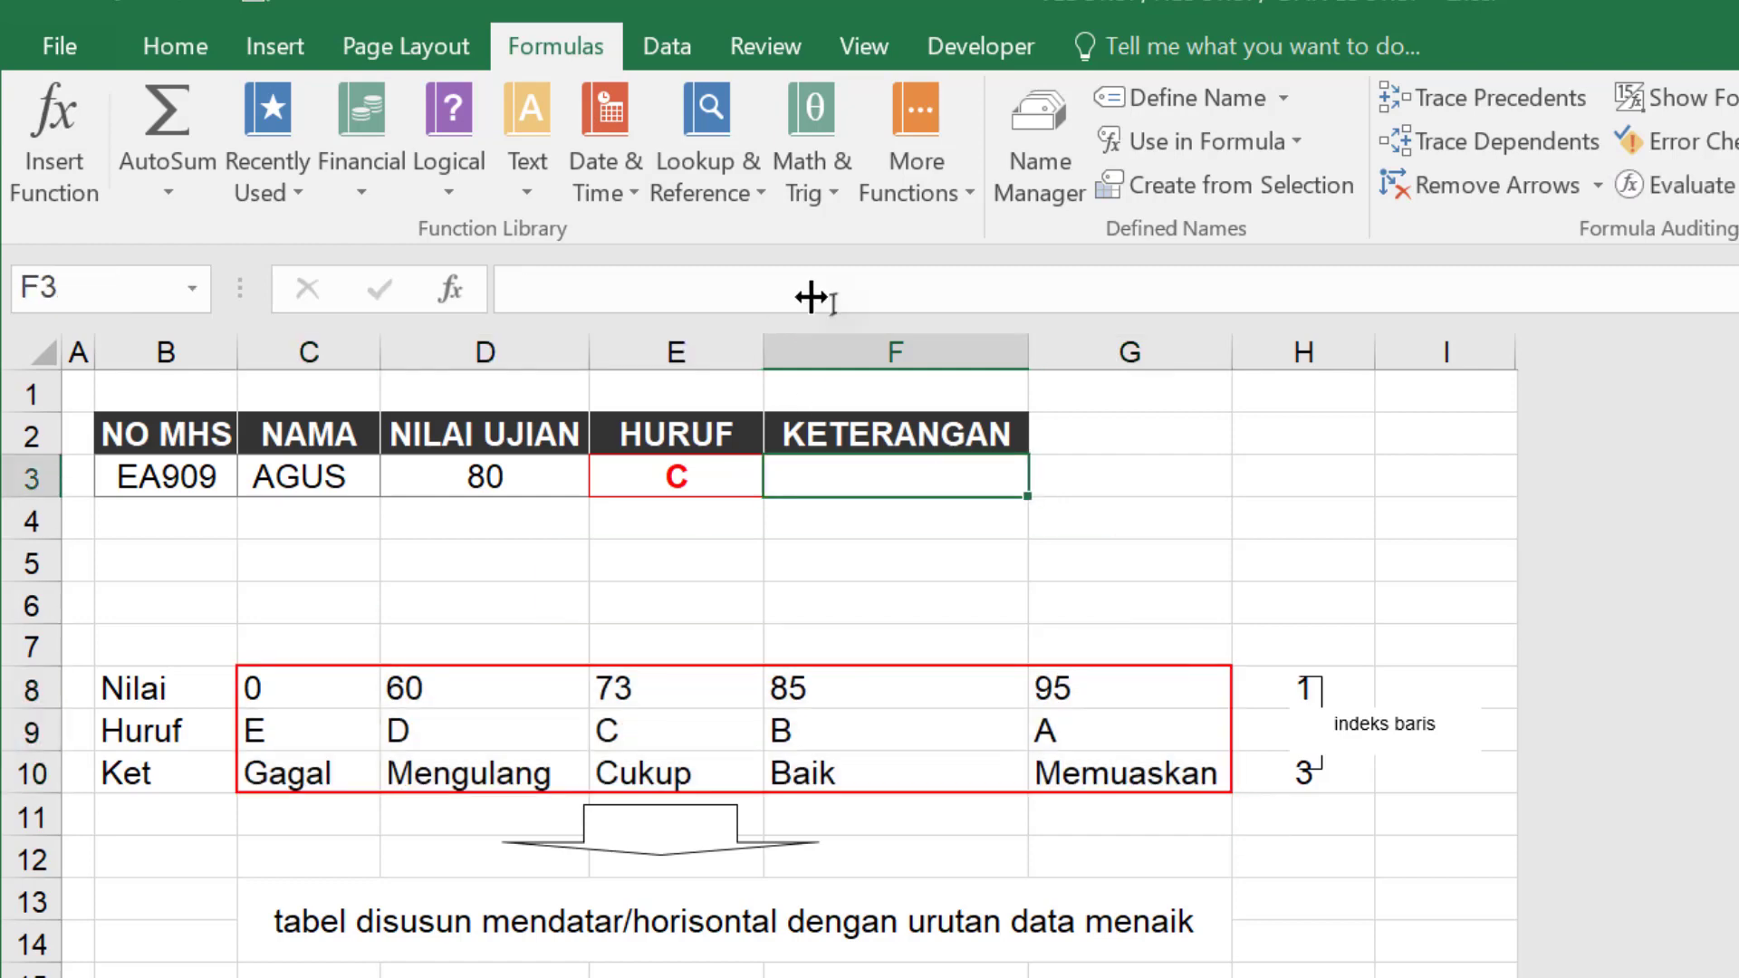
pyautogui.click(680, 288)
pyautogui.write('=')
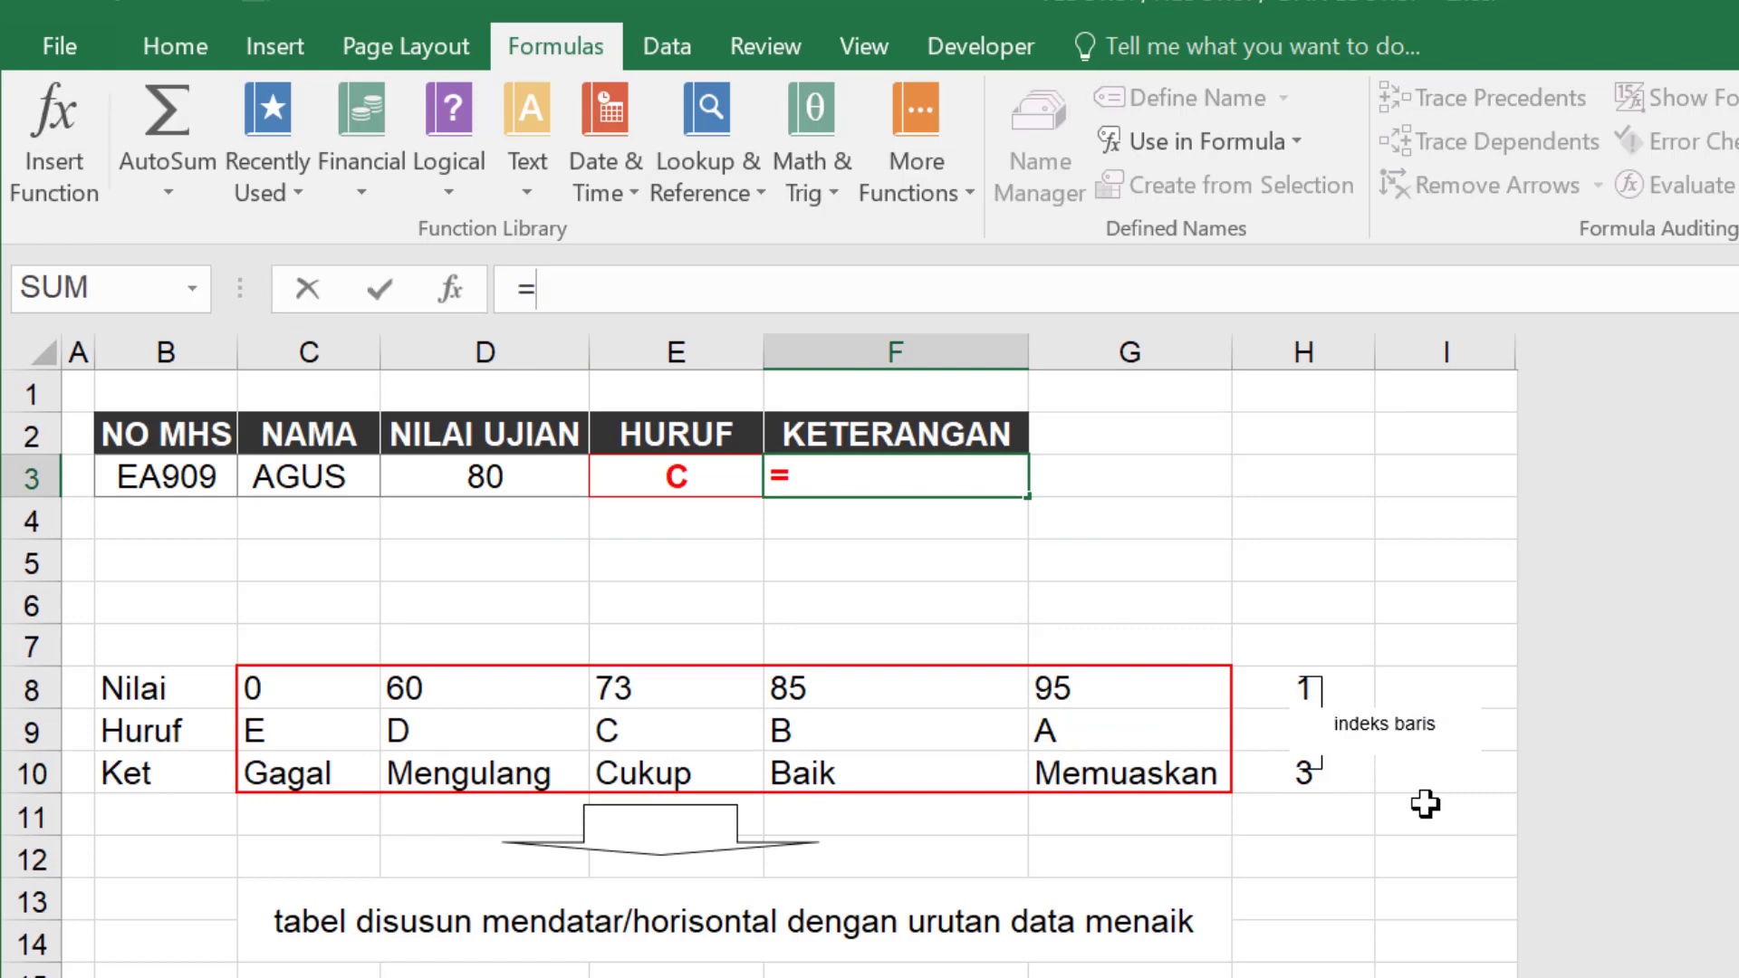
pyautogui.write('HLOOKUP(')
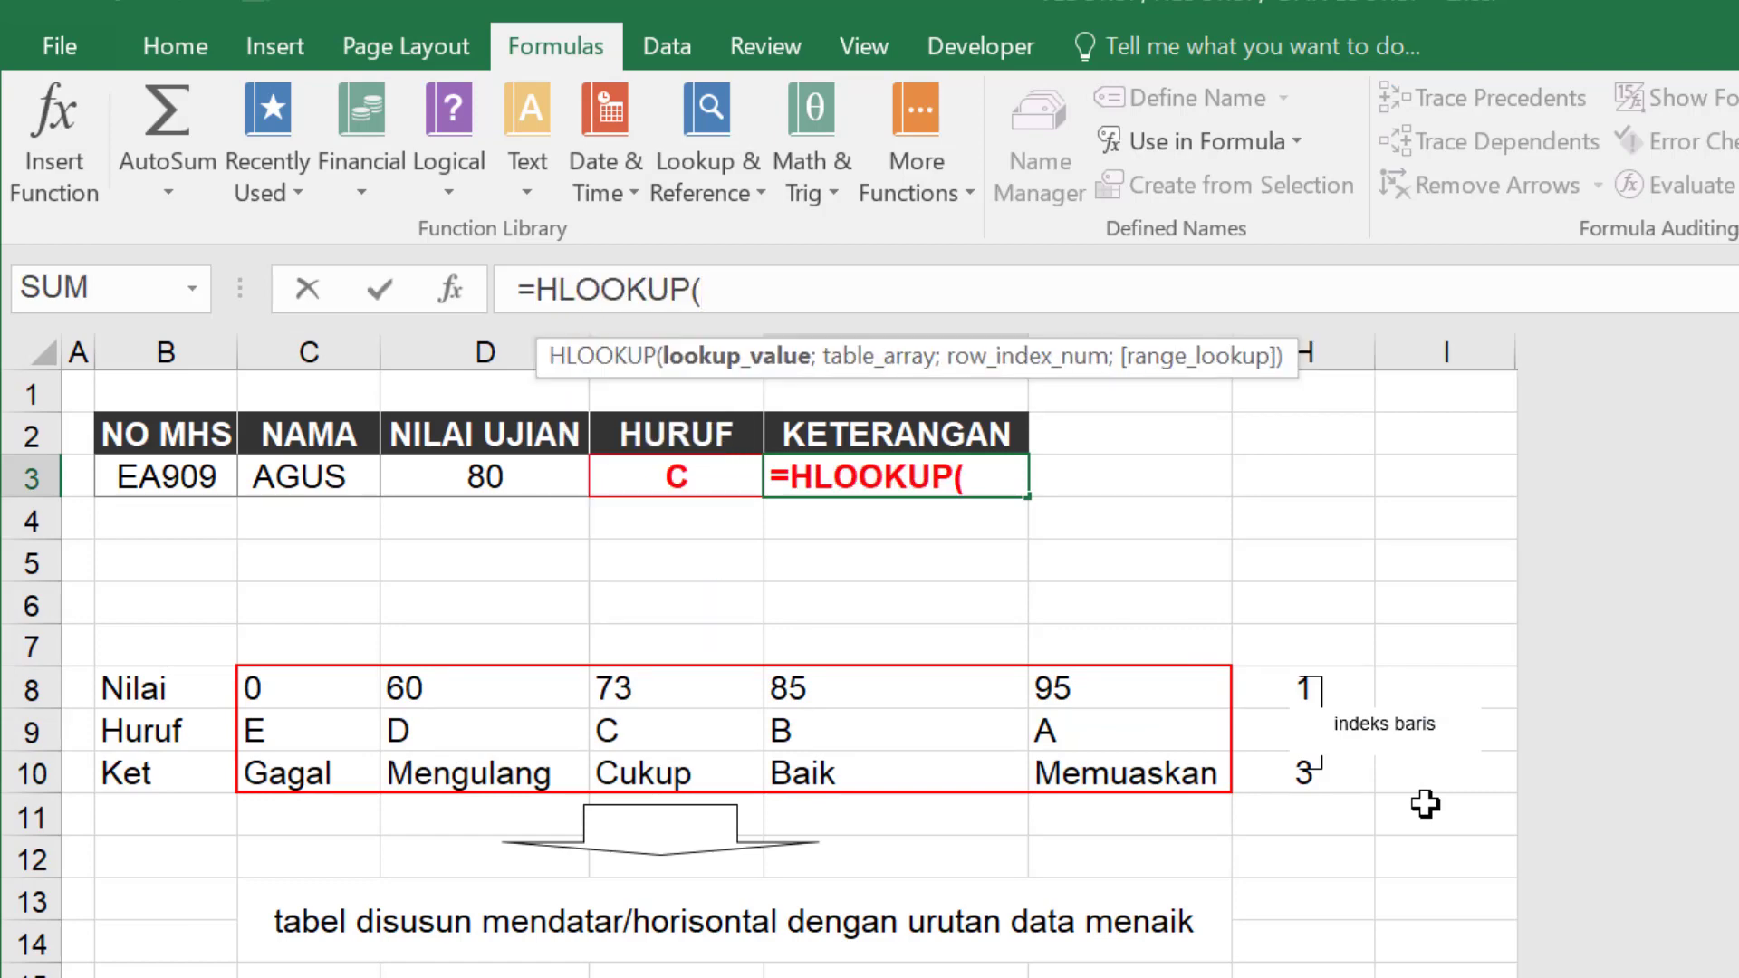
pyautogui.click(487, 477)
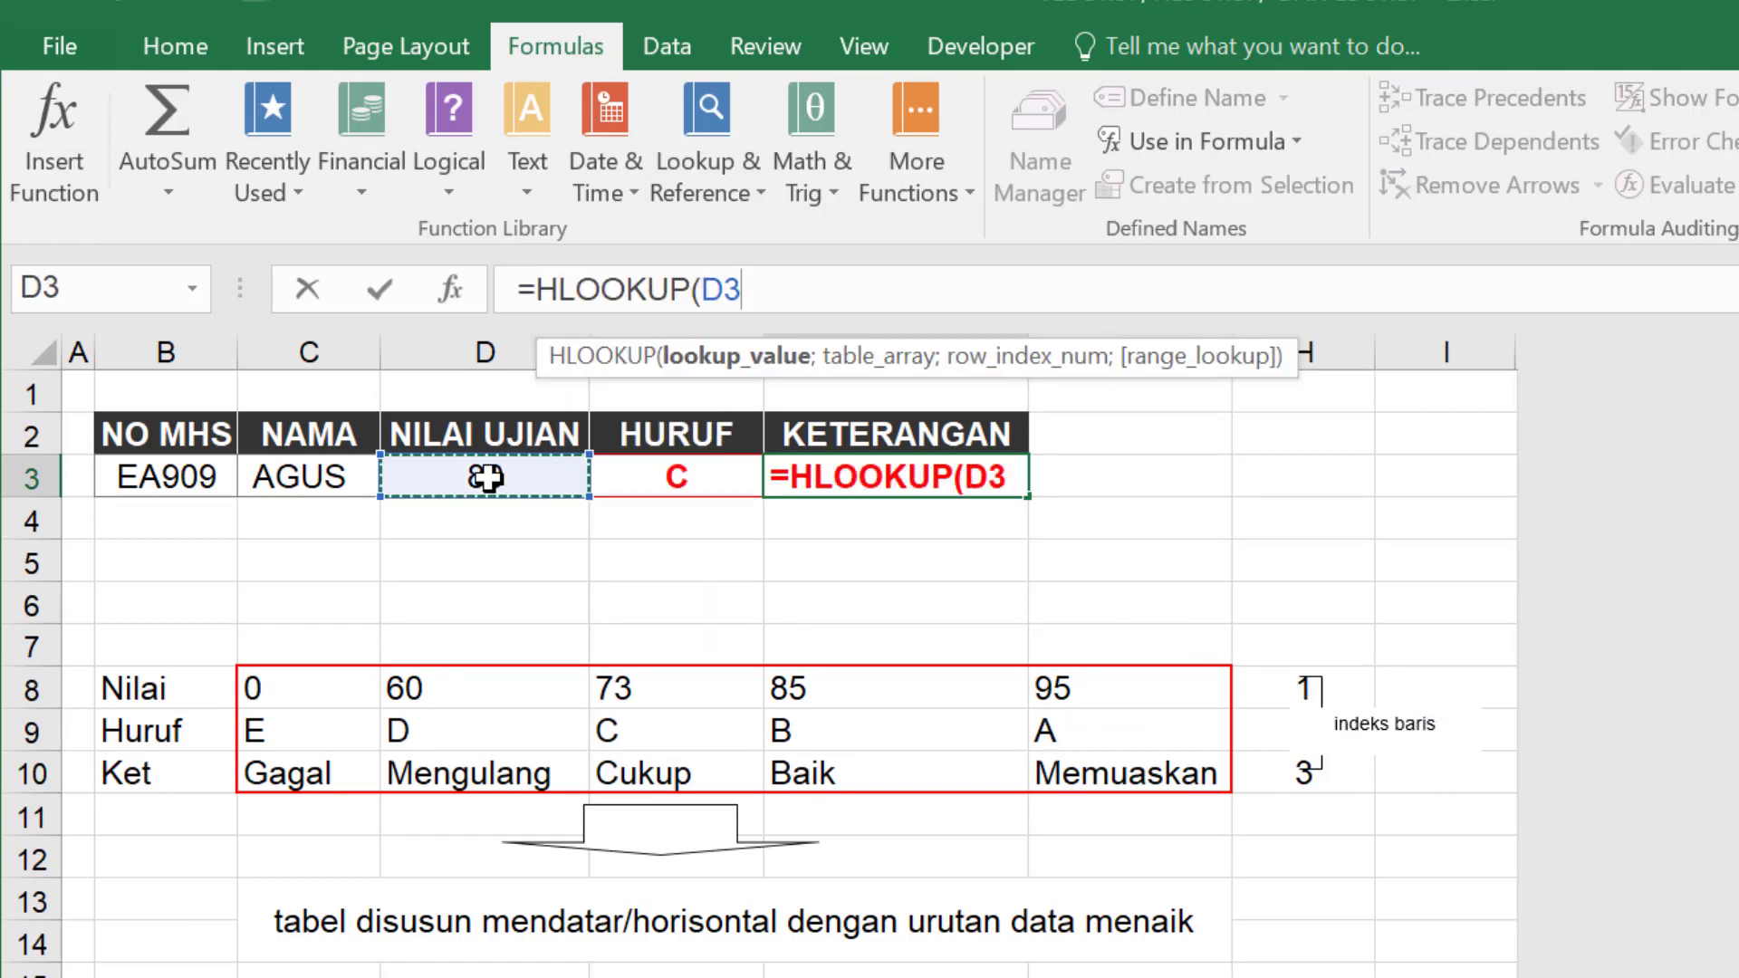
# - Finish F3 as an HLOOKUP of D3 in DATA2, row 3, so it shows Cukup
pyautogui.write(';')
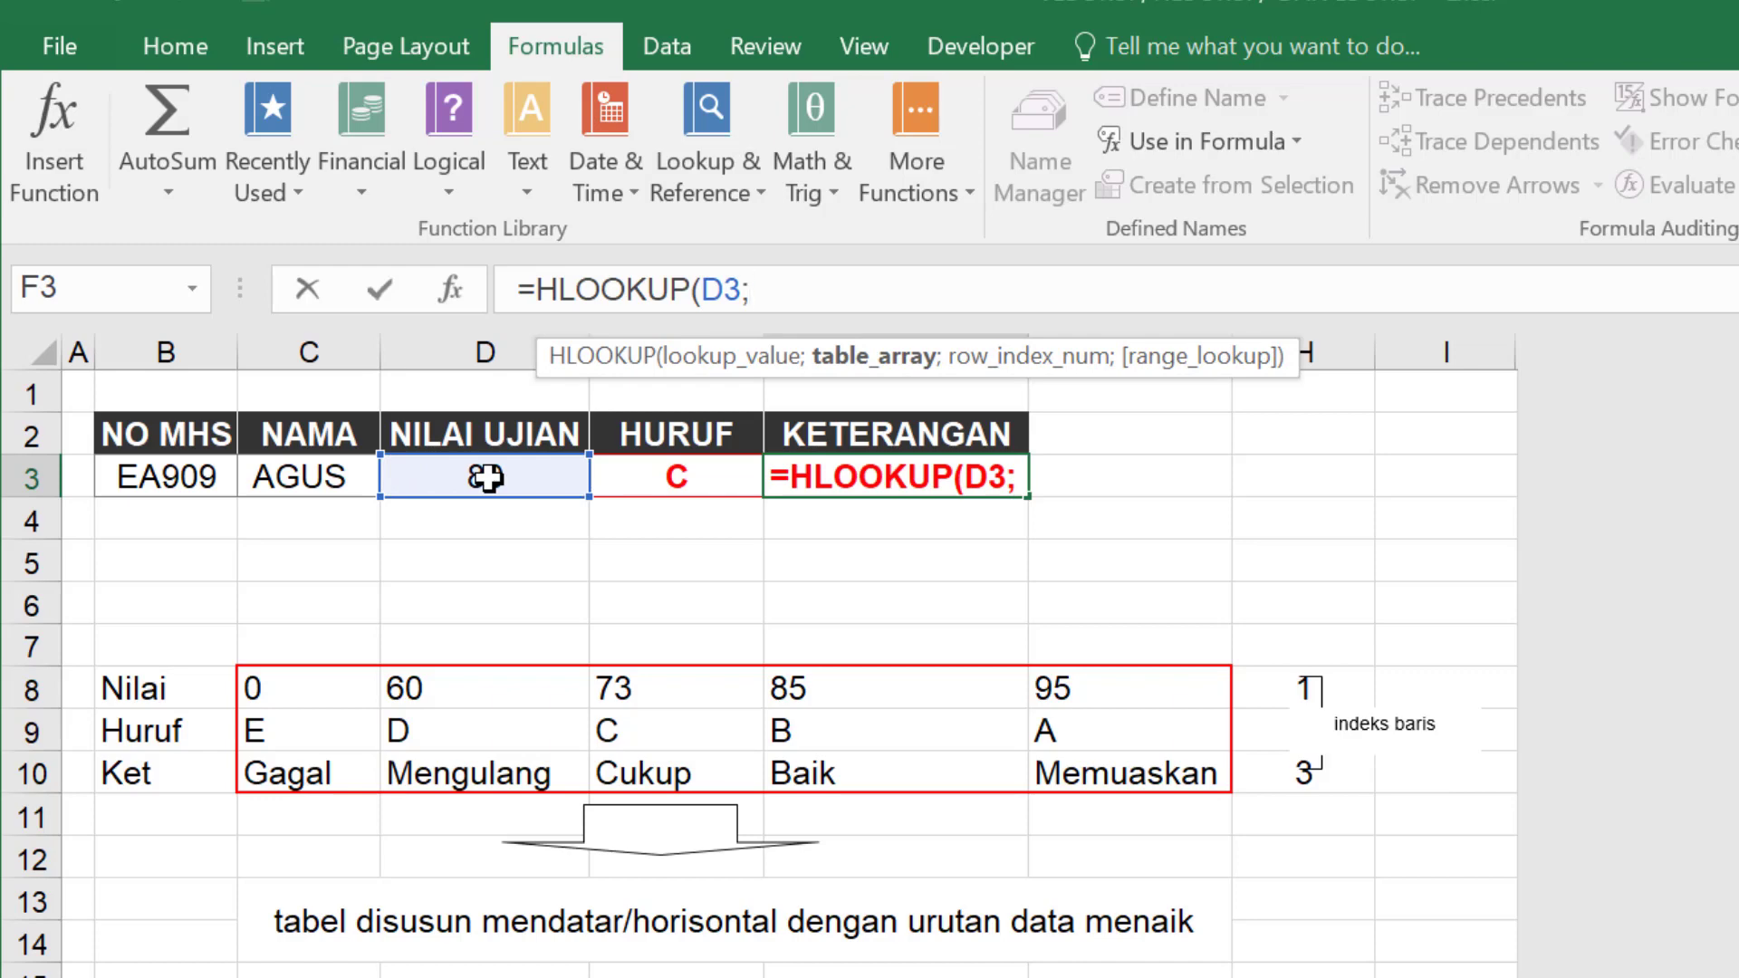
pyautogui.write('DTA')
pyautogui.press('BackSpace')
pyautogui.press('BackSpace')
pyautogui.write('A')
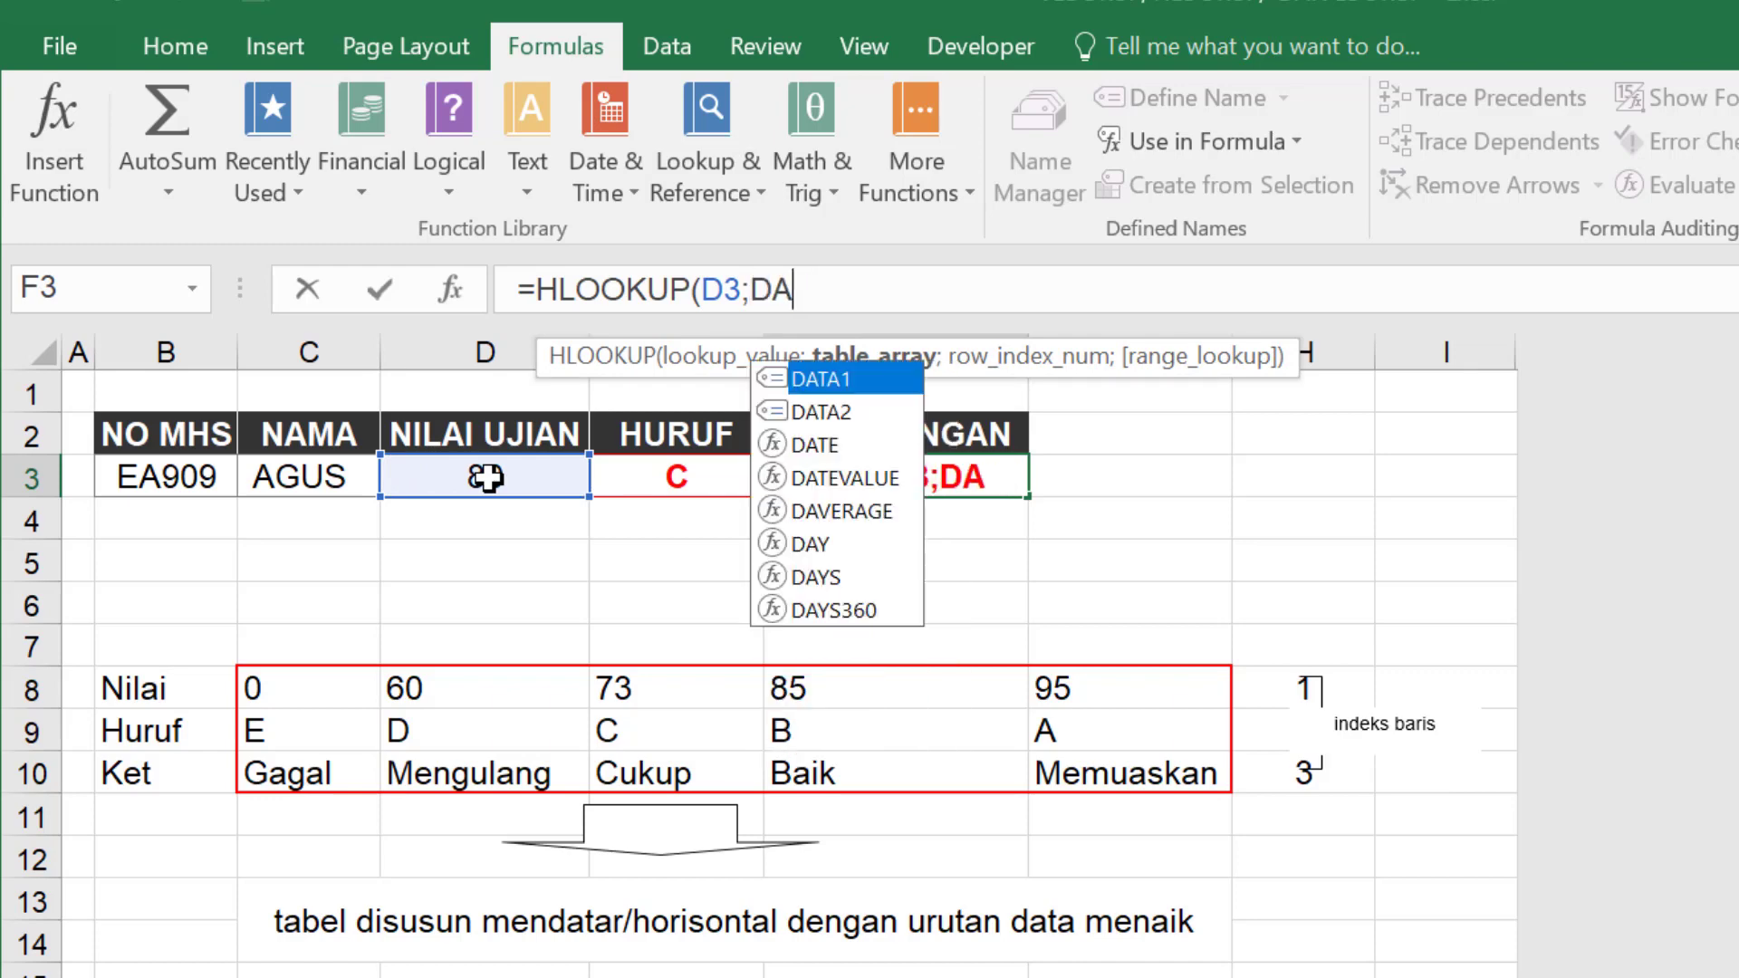
pyautogui.write('TA2;3')
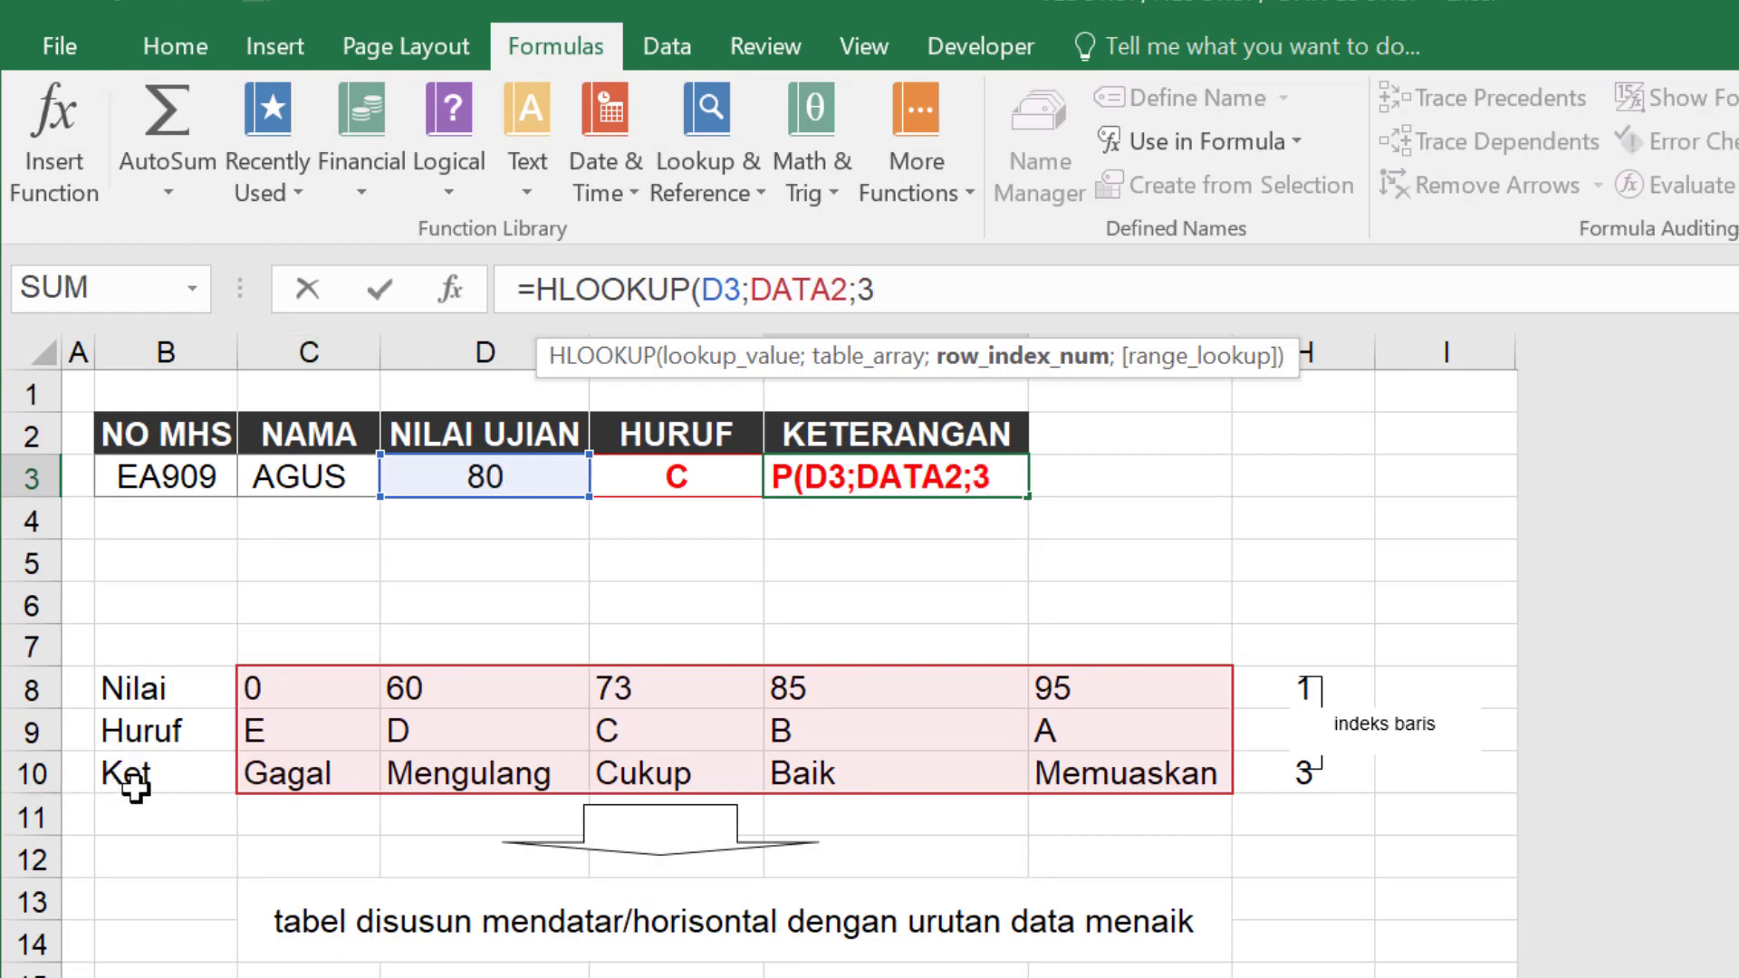
pyautogui.press('Return')
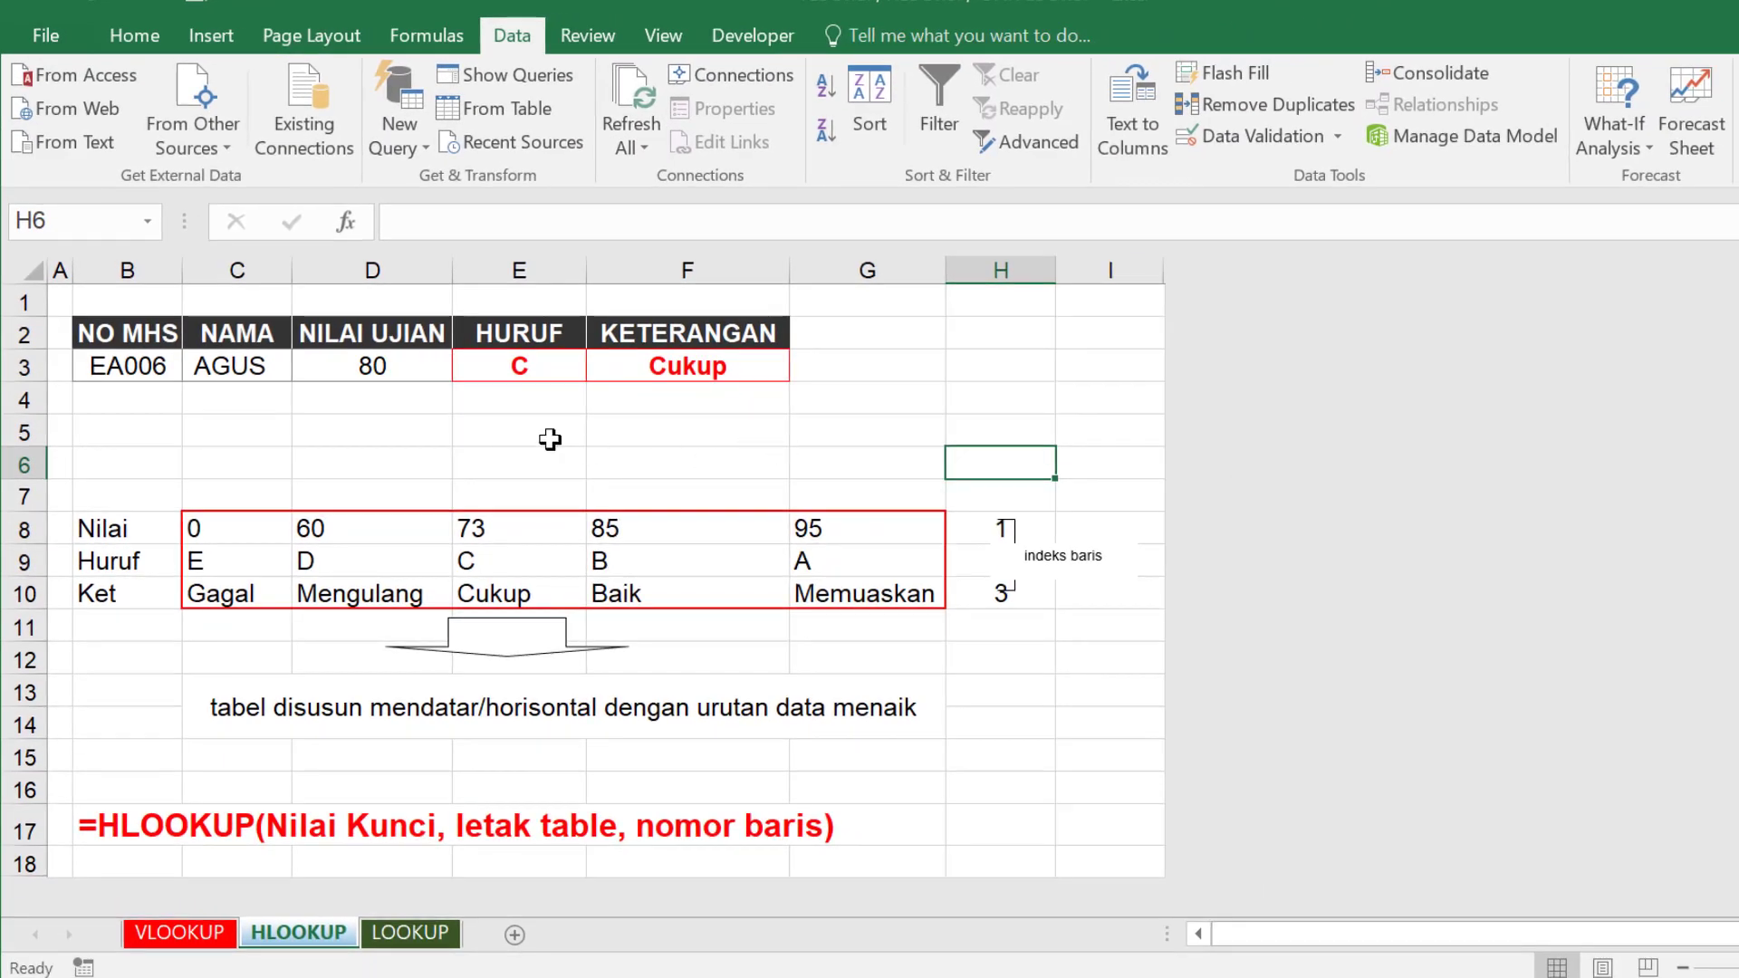
# - Add list validation to D3 with source =VLOOKUP!$D$7:$D$14 from the VLOOKUP sheet
pyautogui.click(362, 370)
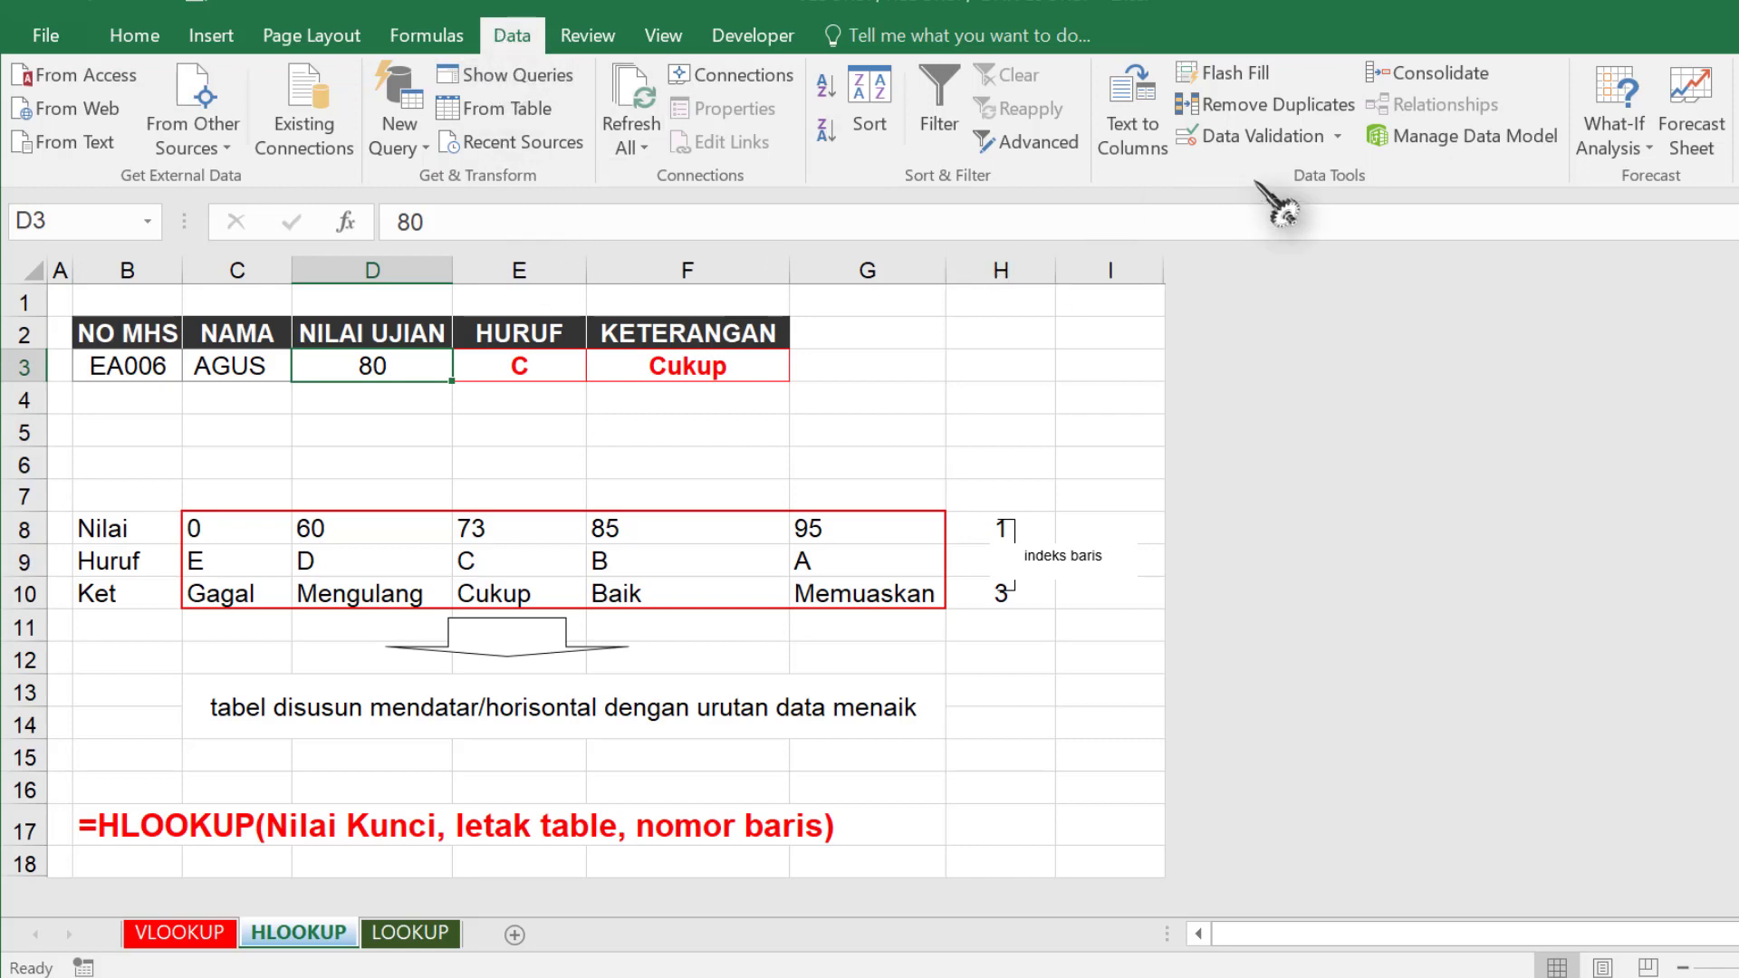
pyautogui.click(1291, 138)
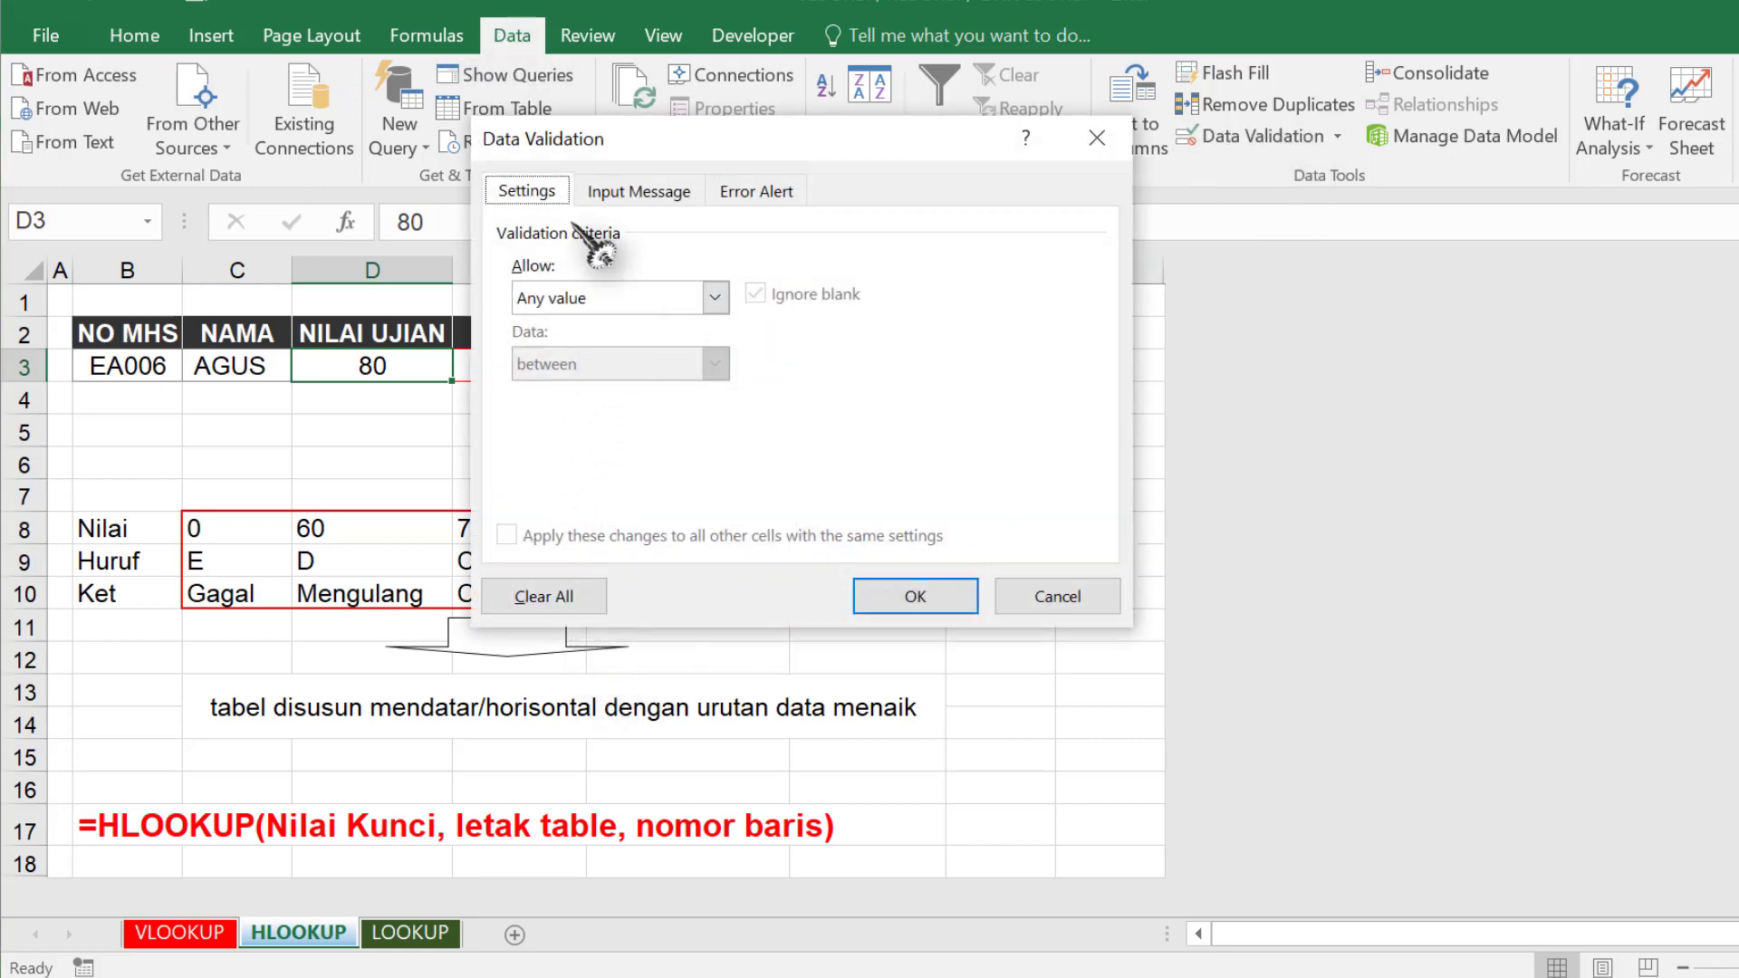
pyautogui.click(714, 297)
pyautogui.click(571, 385)
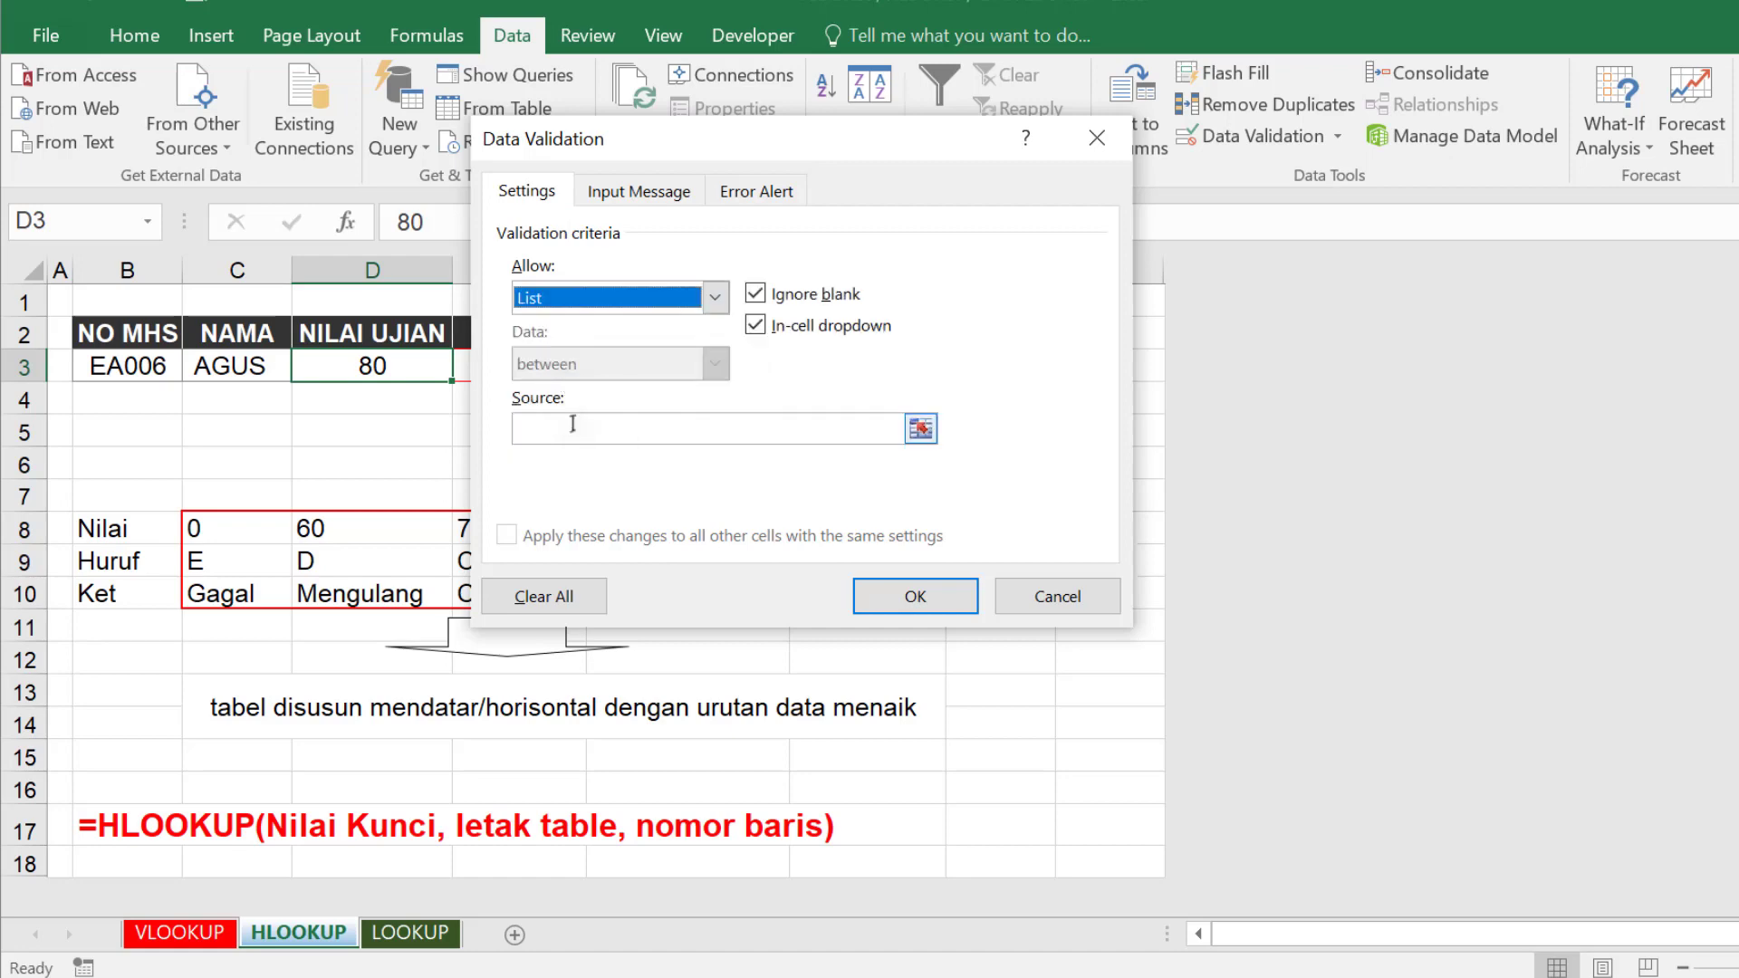
pyautogui.click(689, 430)
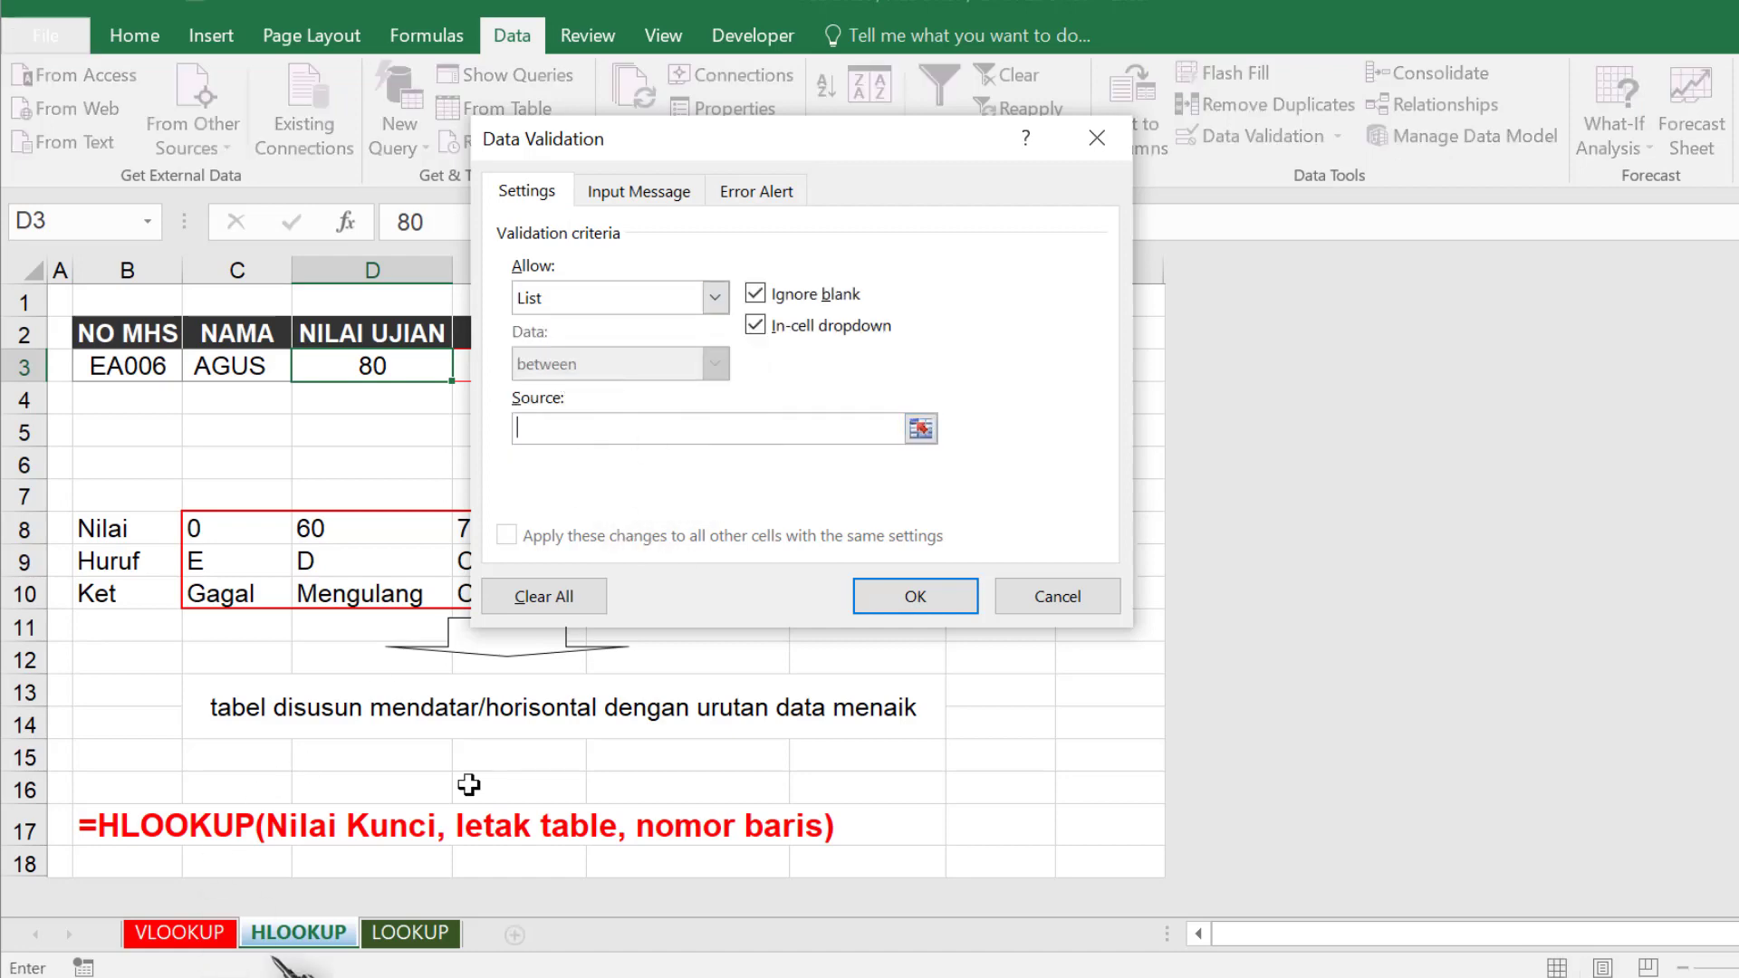
pyautogui.moveTo(783, 154); pyautogui.dragTo(1135, 173)
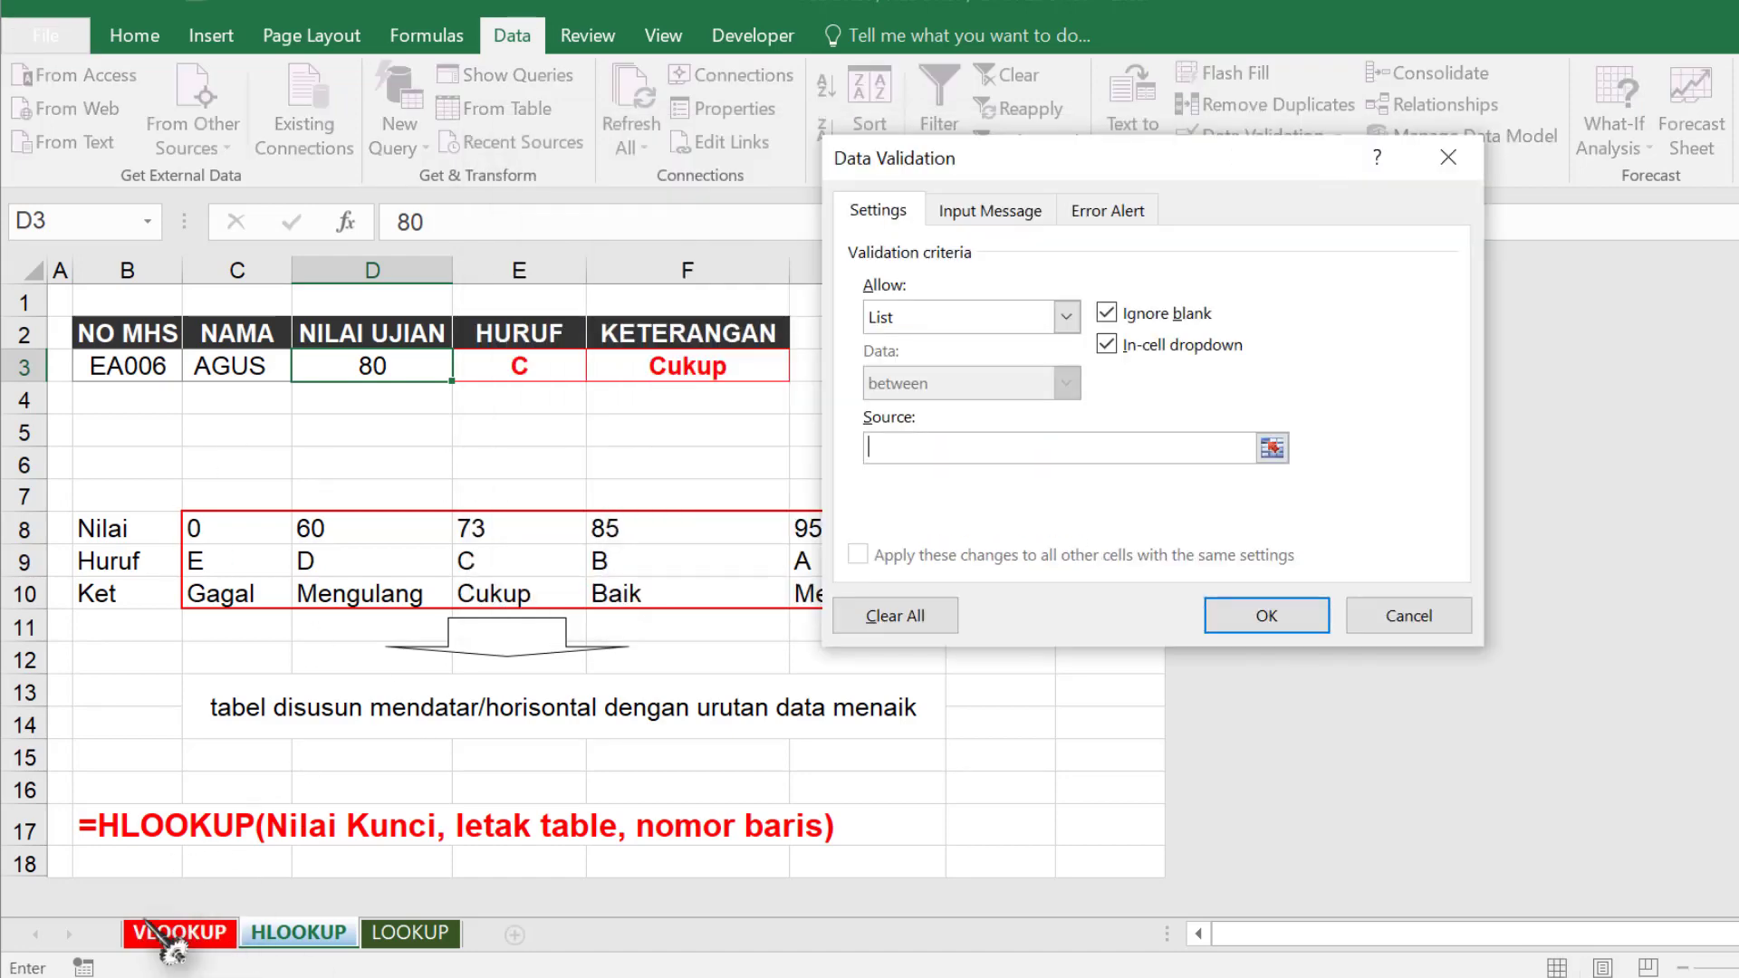
pyautogui.click(165, 939)
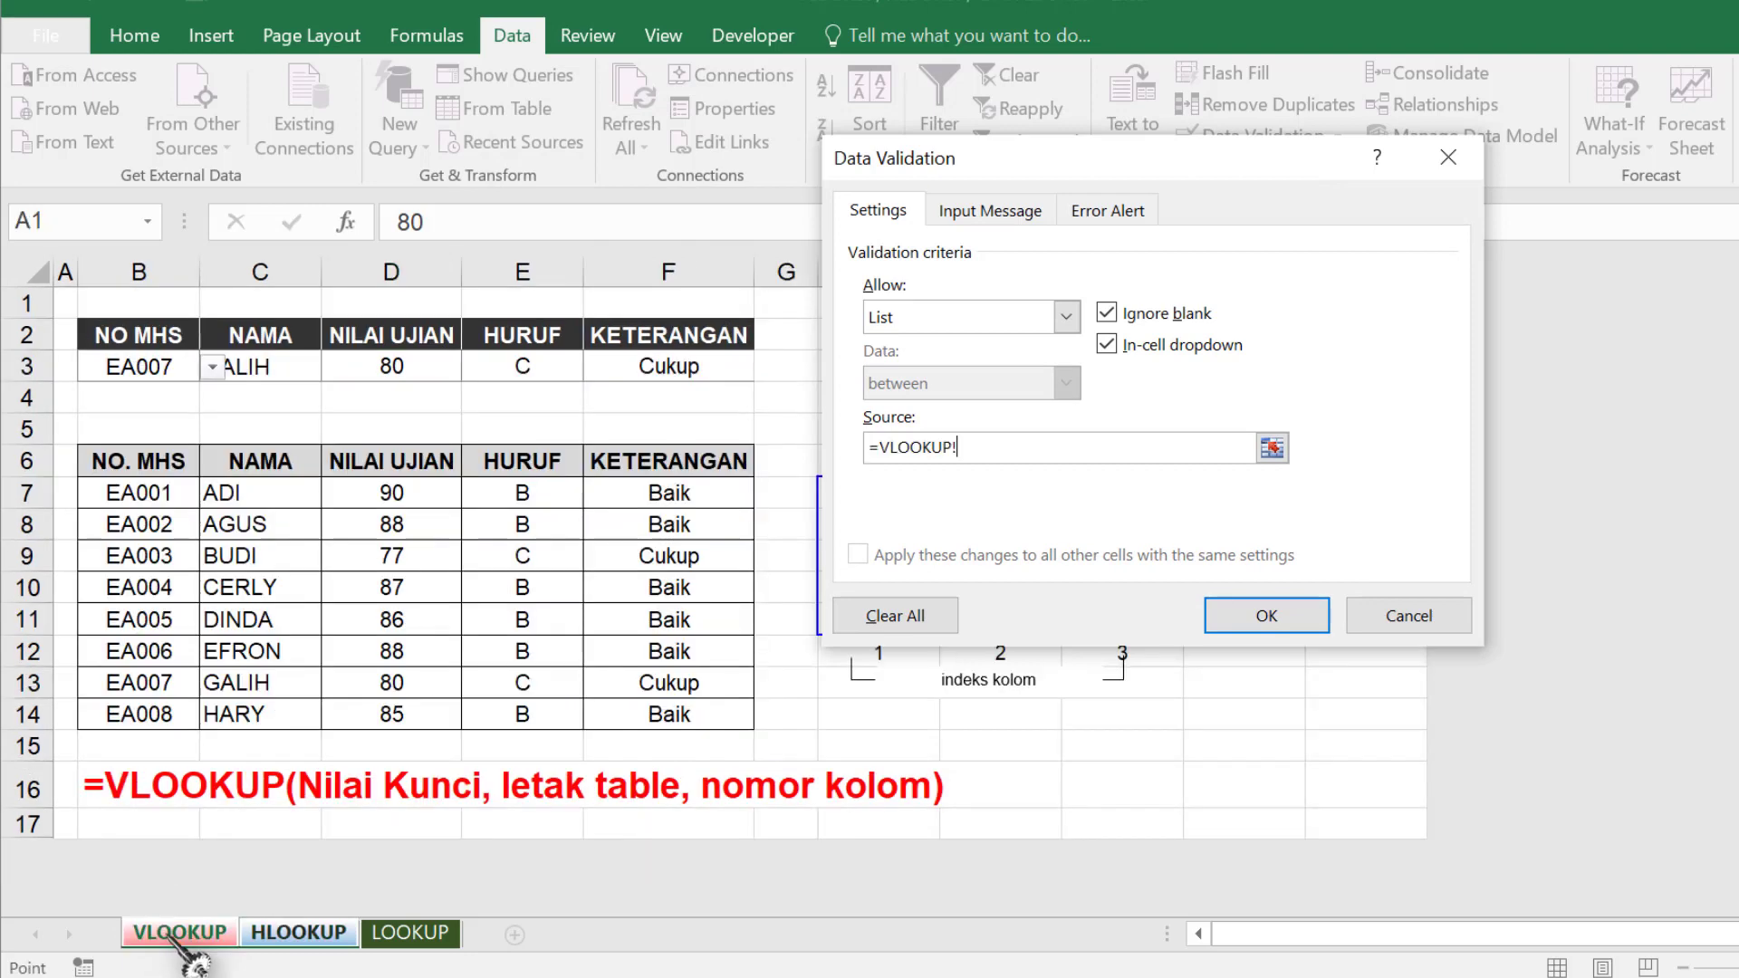
pyautogui.moveTo(420, 494); pyautogui.dragTo(404, 716)
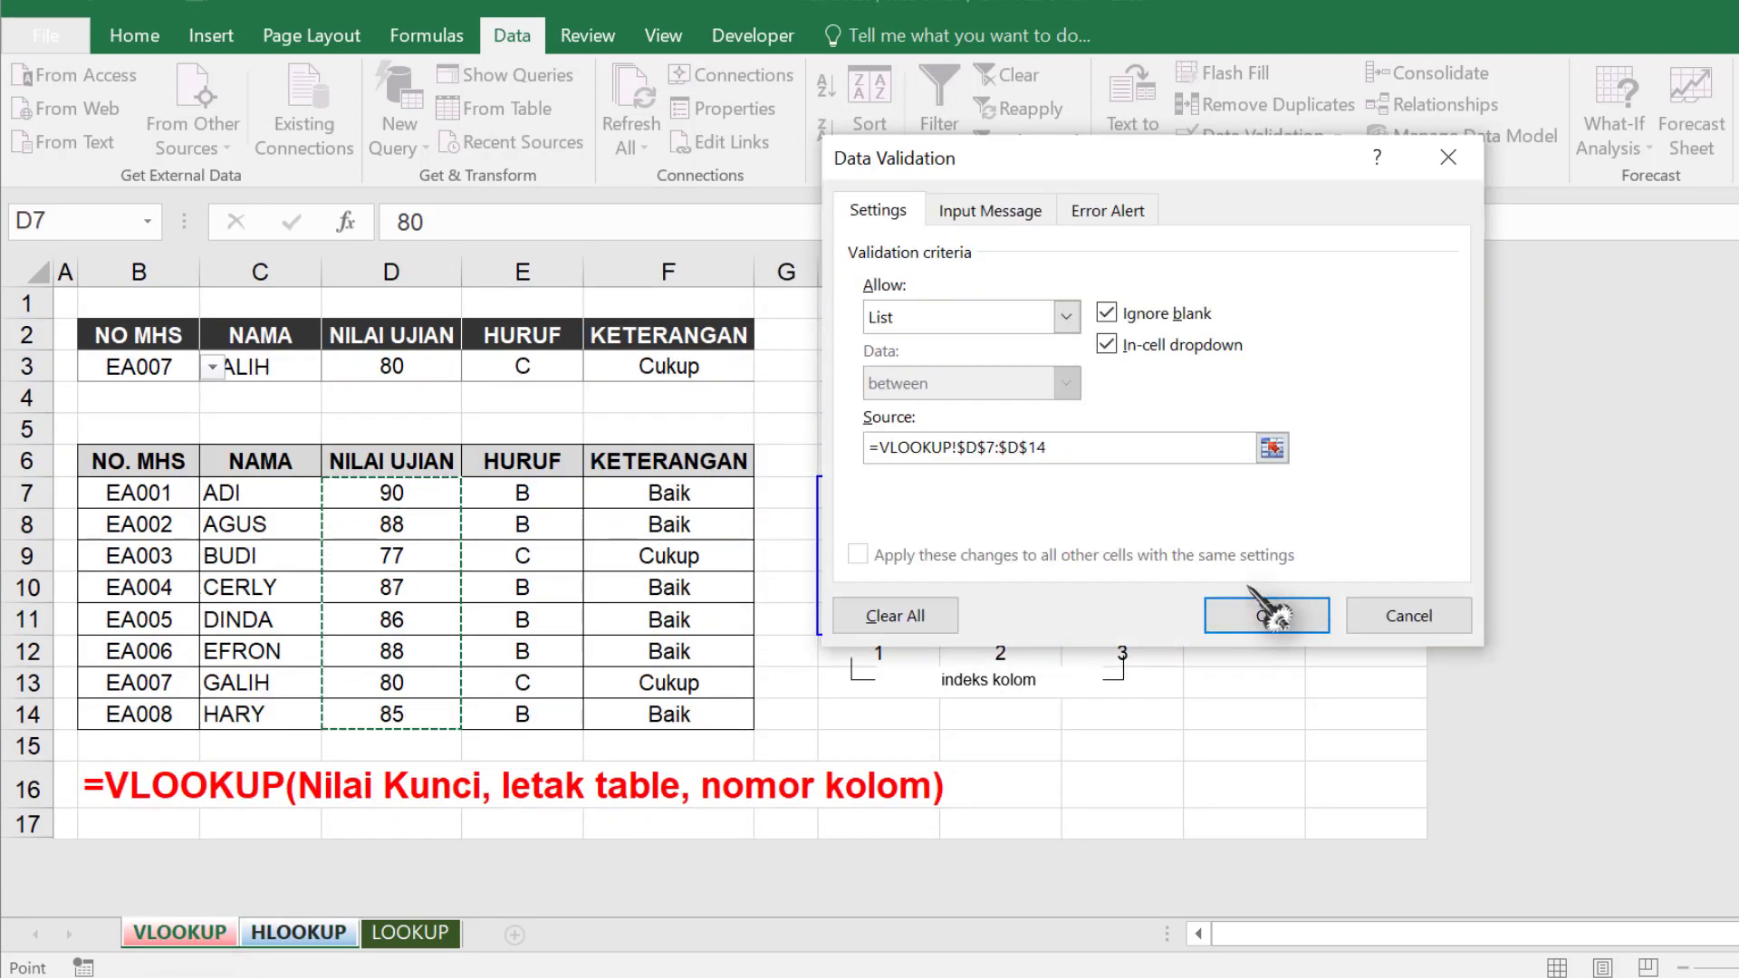
pyautogui.click(1269, 614)
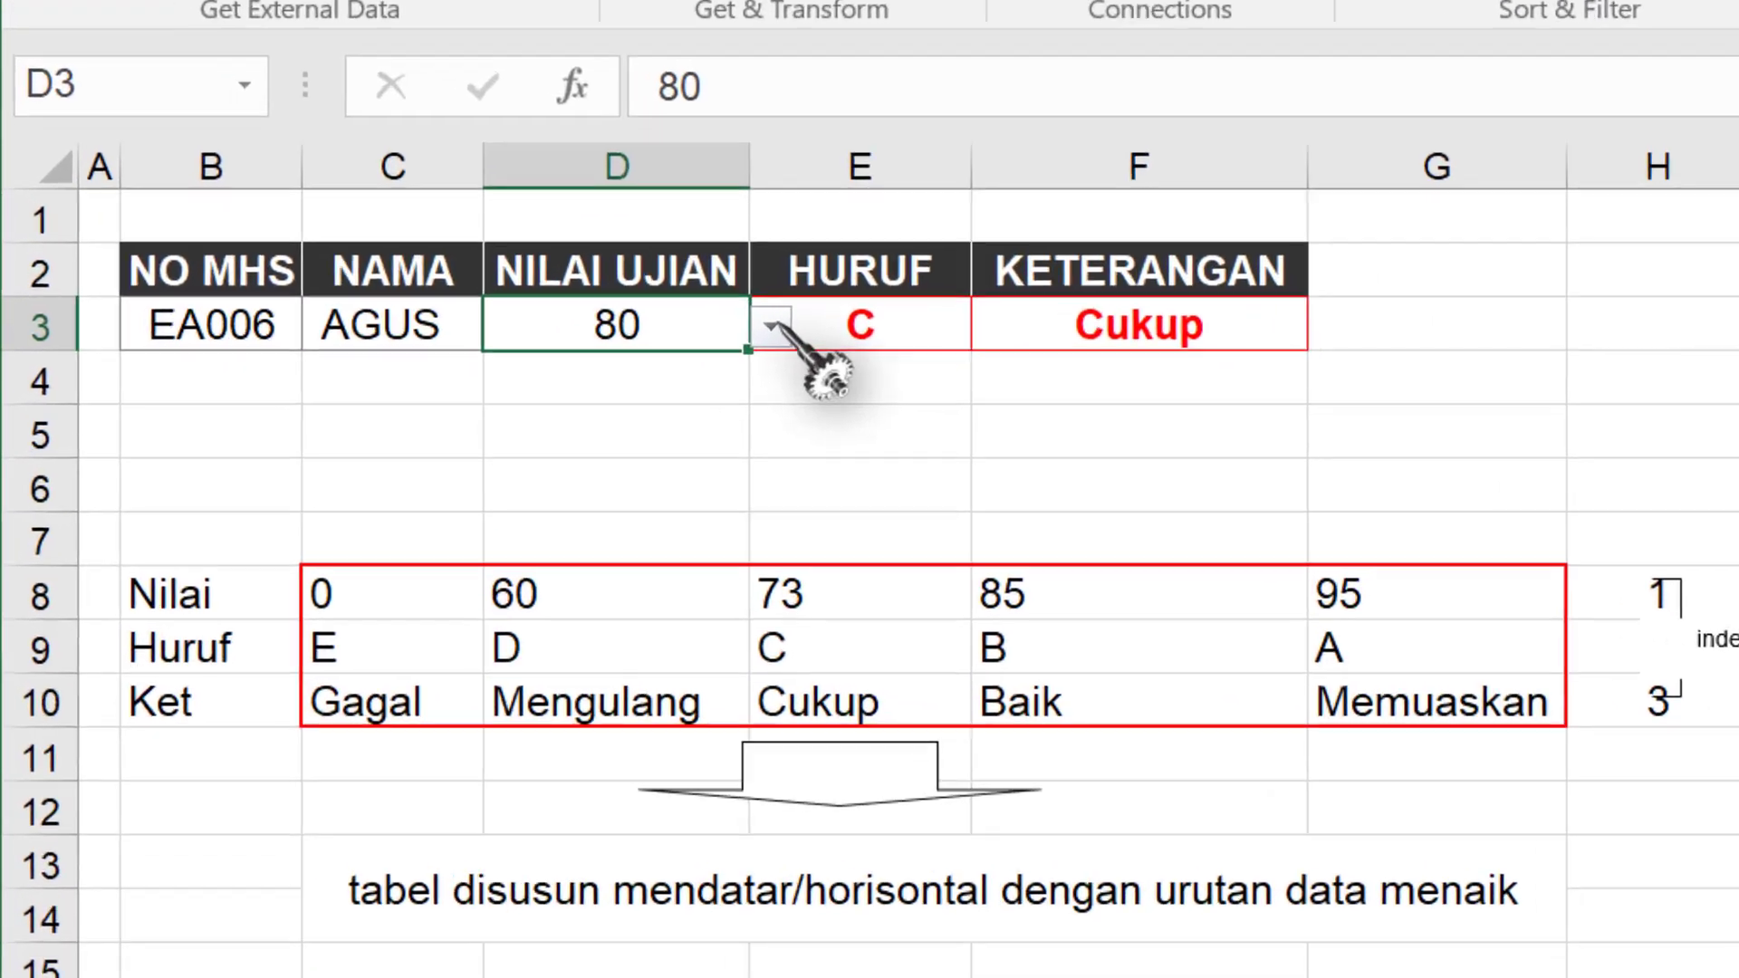
# - Try scores 85, 88, 77 and 90 from D3's dropdown, leaving 90, then go to the LOOKUP sheet
pyautogui.click(505, 362)
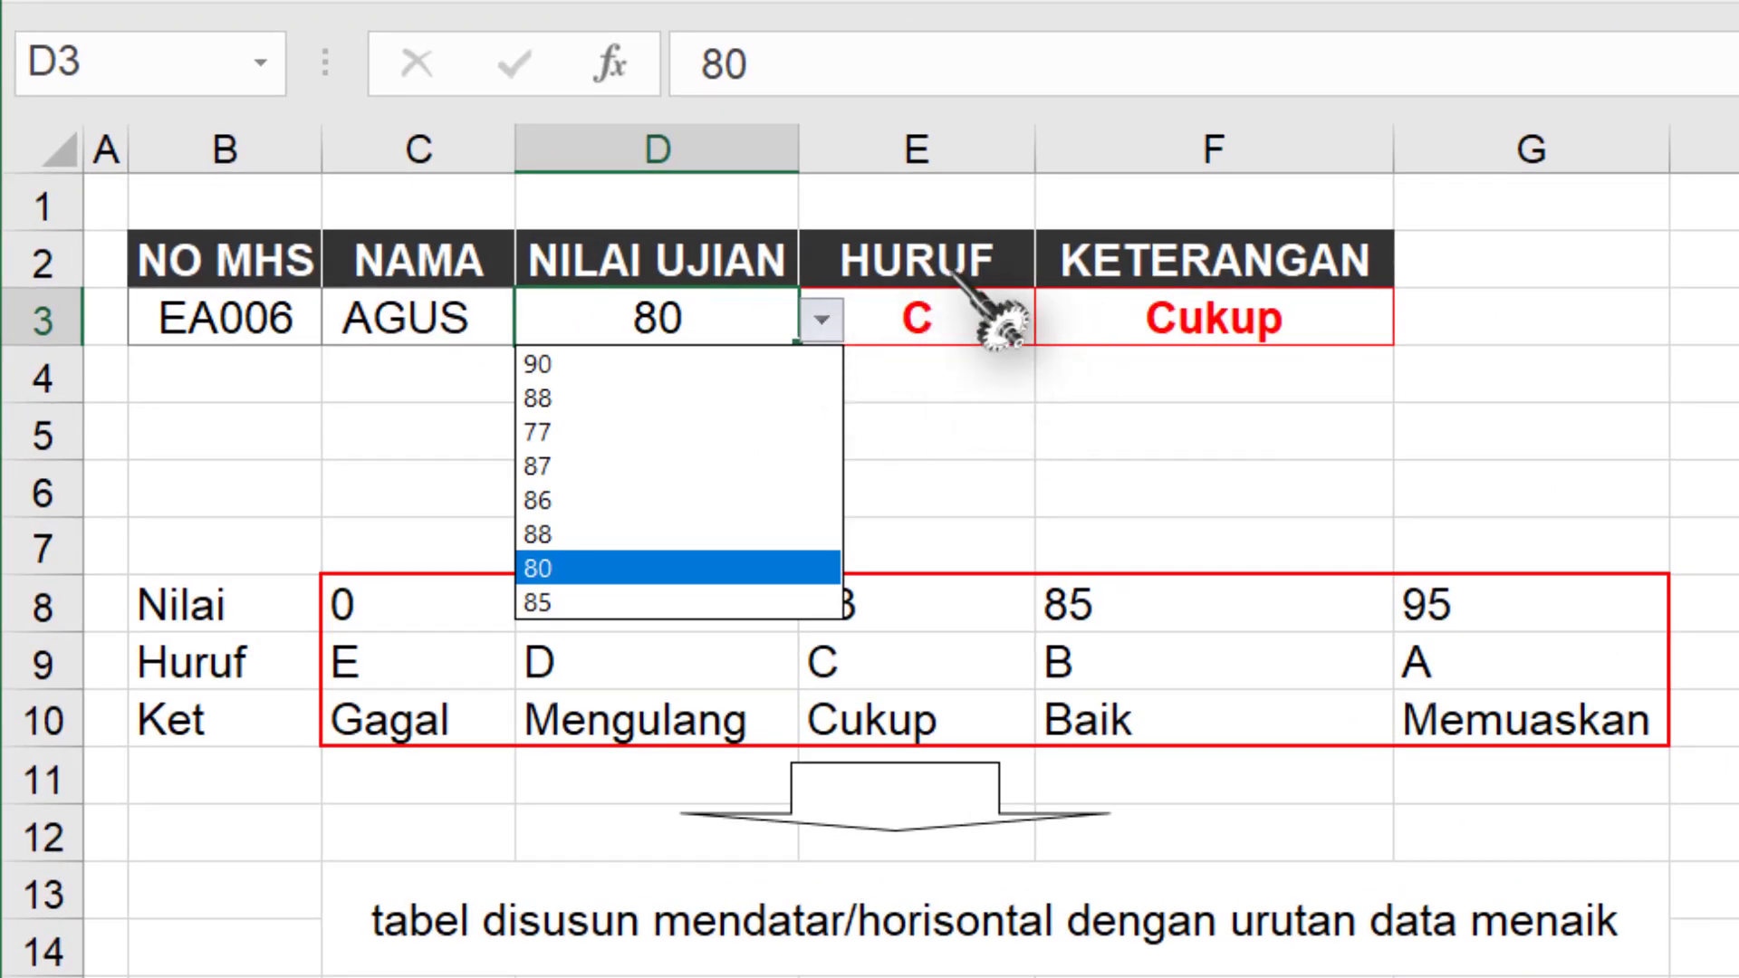
pyautogui.click(664, 601)
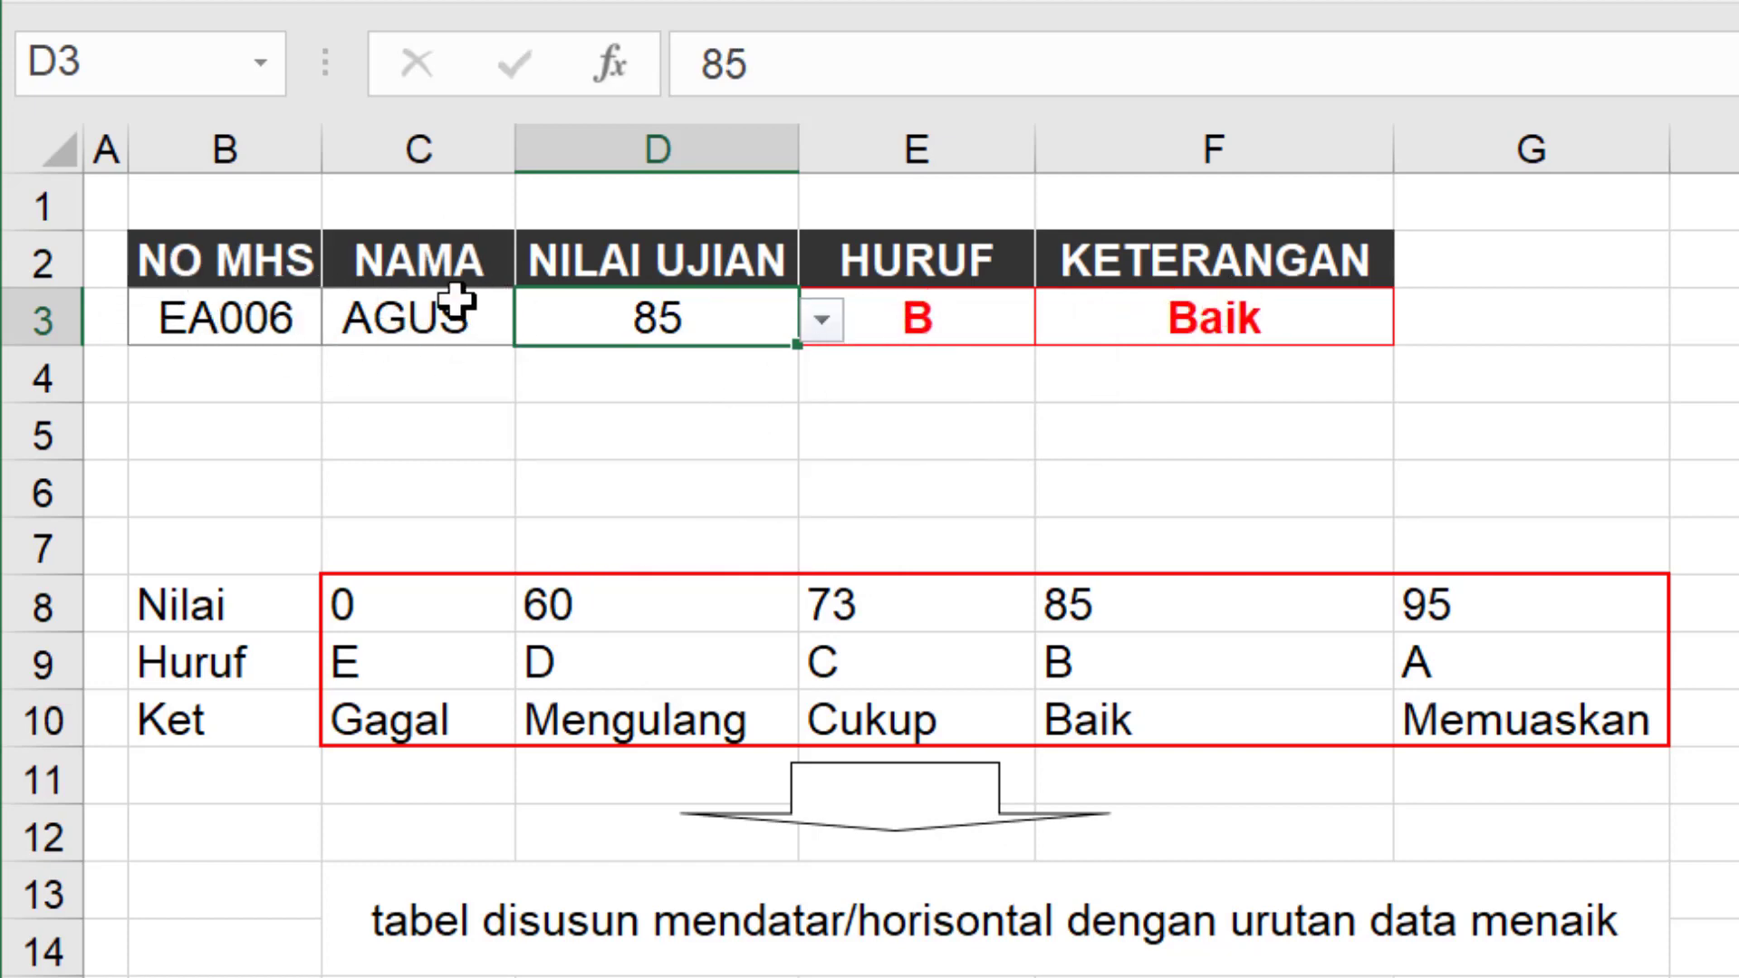
pyautogui.click(822, 319)
pyautogui.click(580, 532)
pyautogui.click(822, 319)
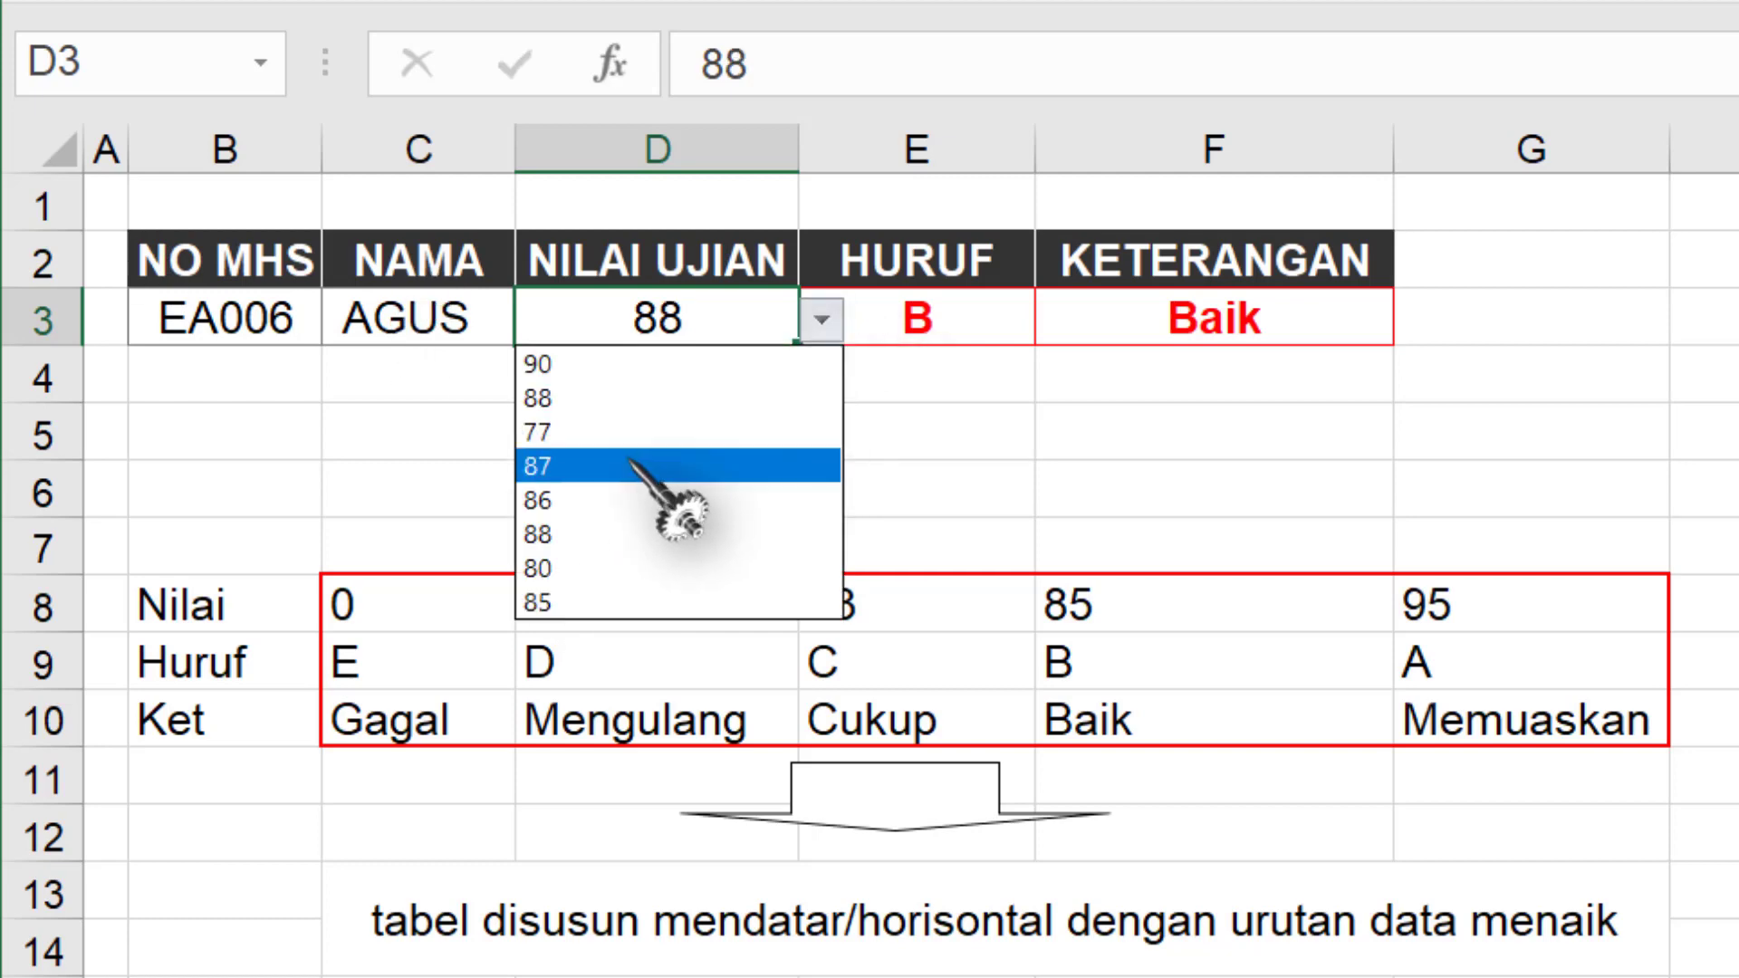
pyautogui.click(675, 429)
pyautogui.click(822, 319)
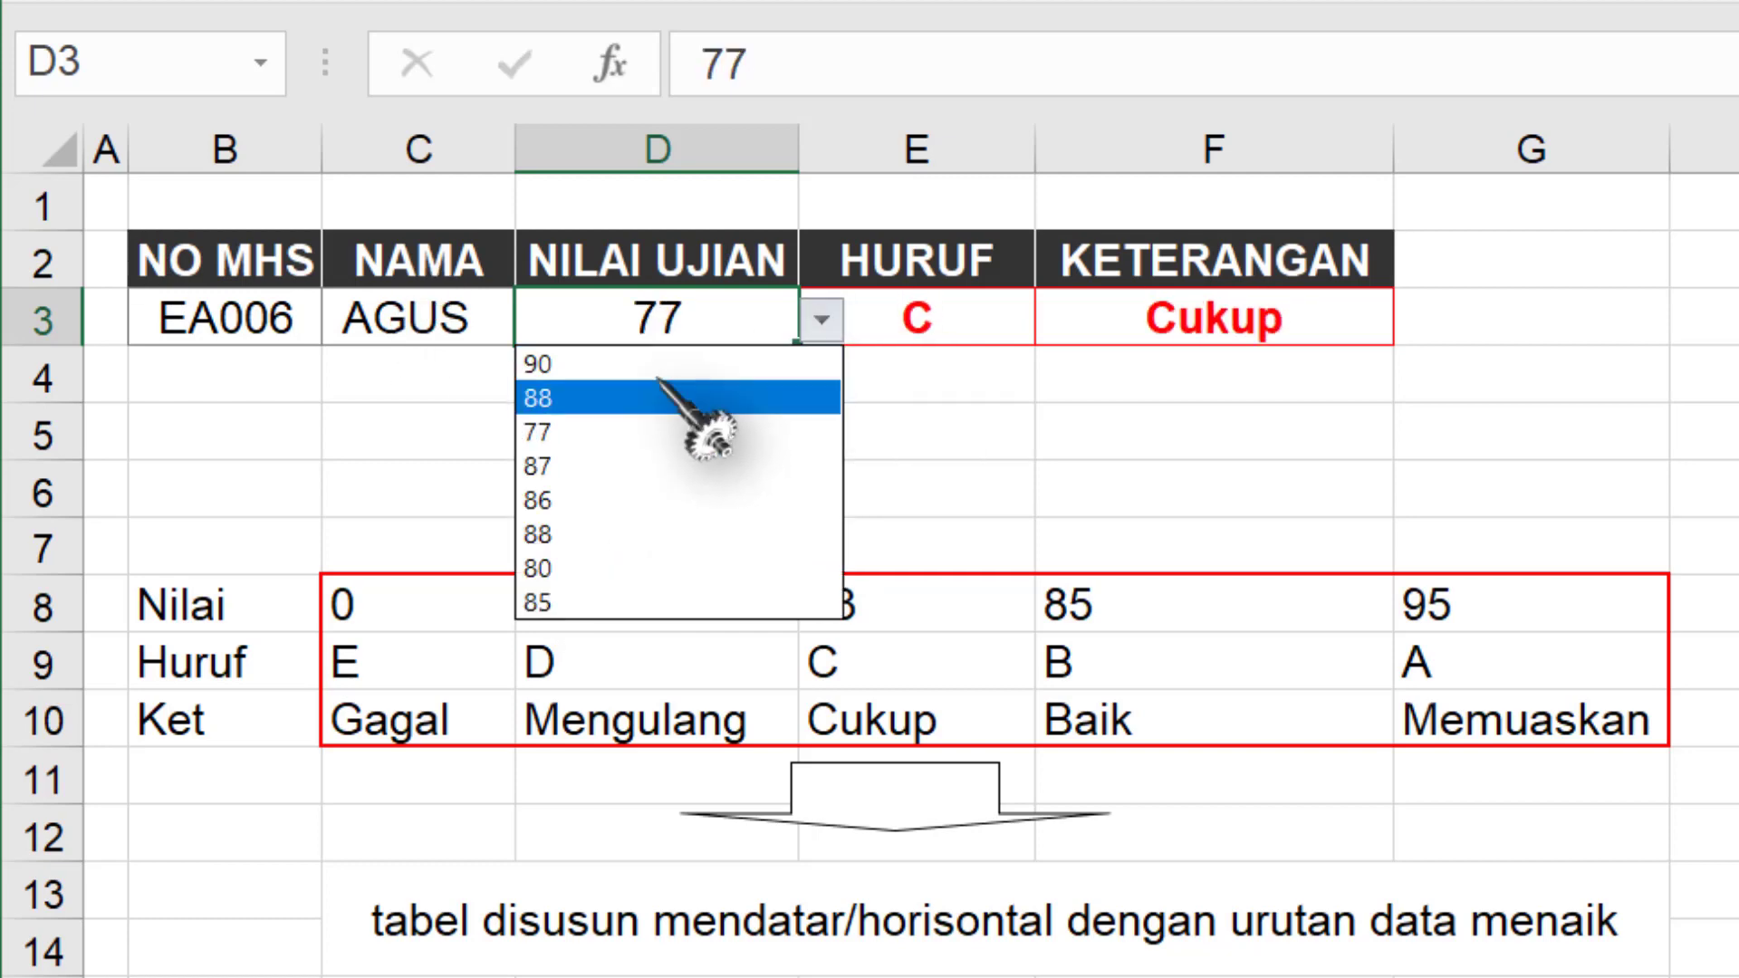
pyautogui.click(797, 363)
pyautogui.click(821, 319)
pyautogui.click(688, 364)
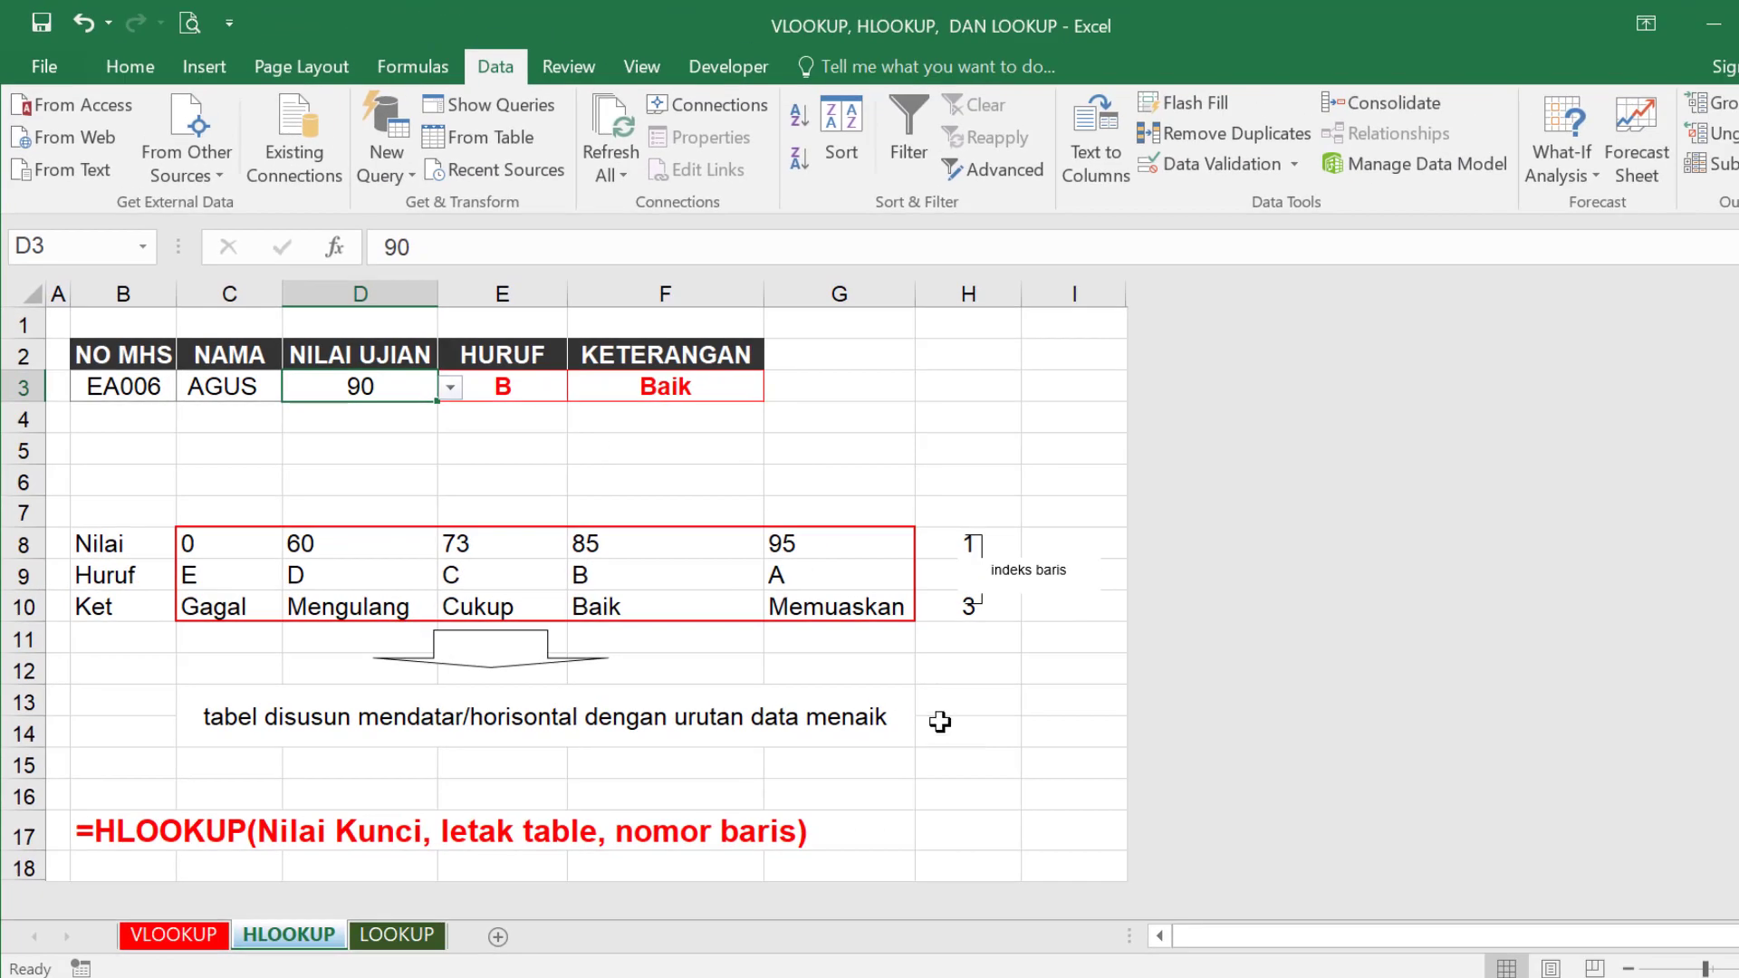
pyautogui.click(397, 934)
pyautogui.click(1004, 713)
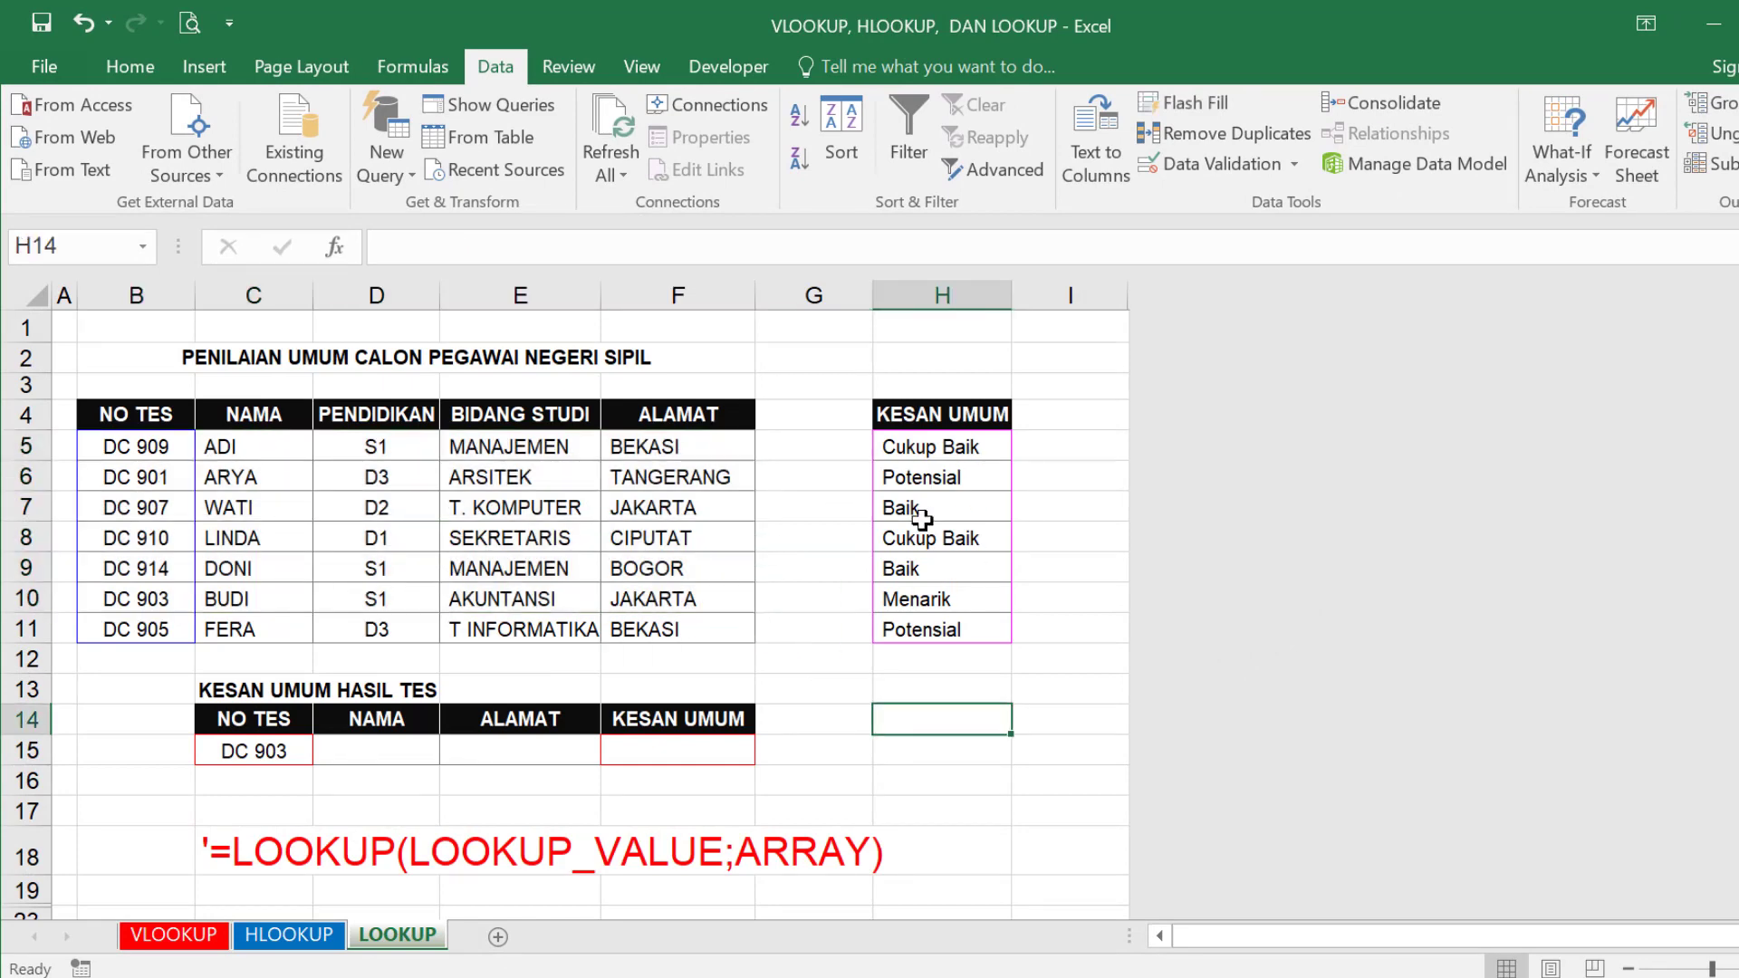
pyautogui.moveTo(127, 452); pyautogui.dragTo(638, 632)
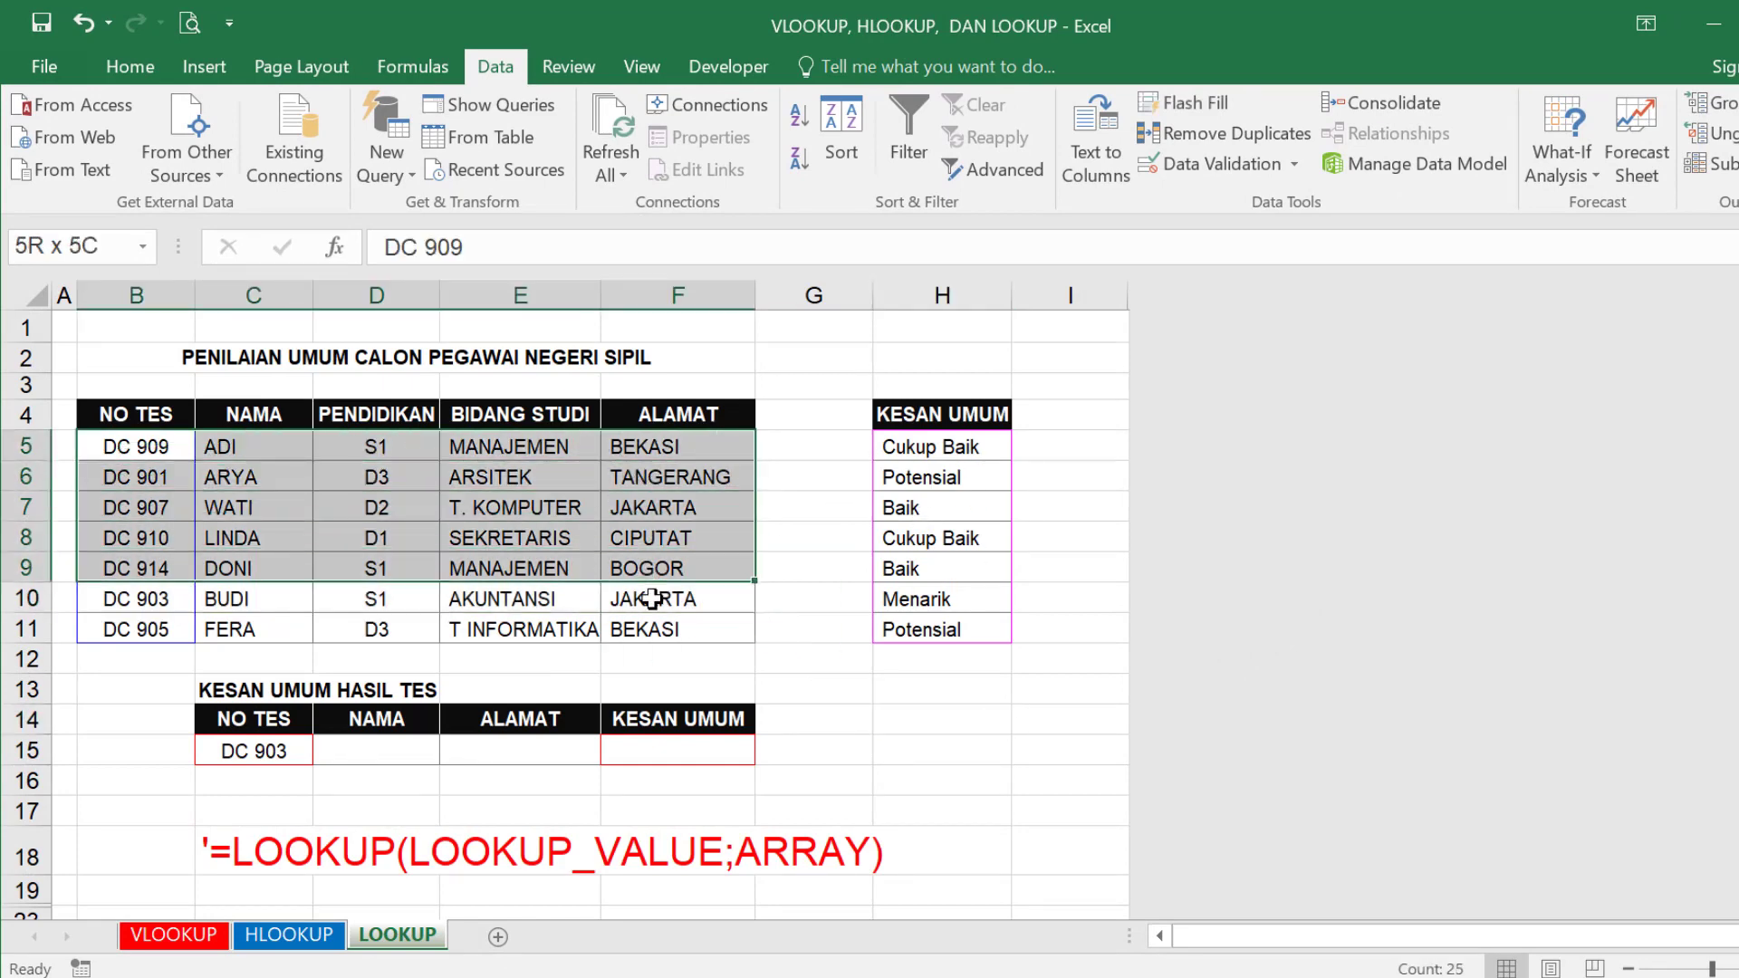
pyautogui.moveTo(995, 450); pyautogui.dragTo(995, 628)
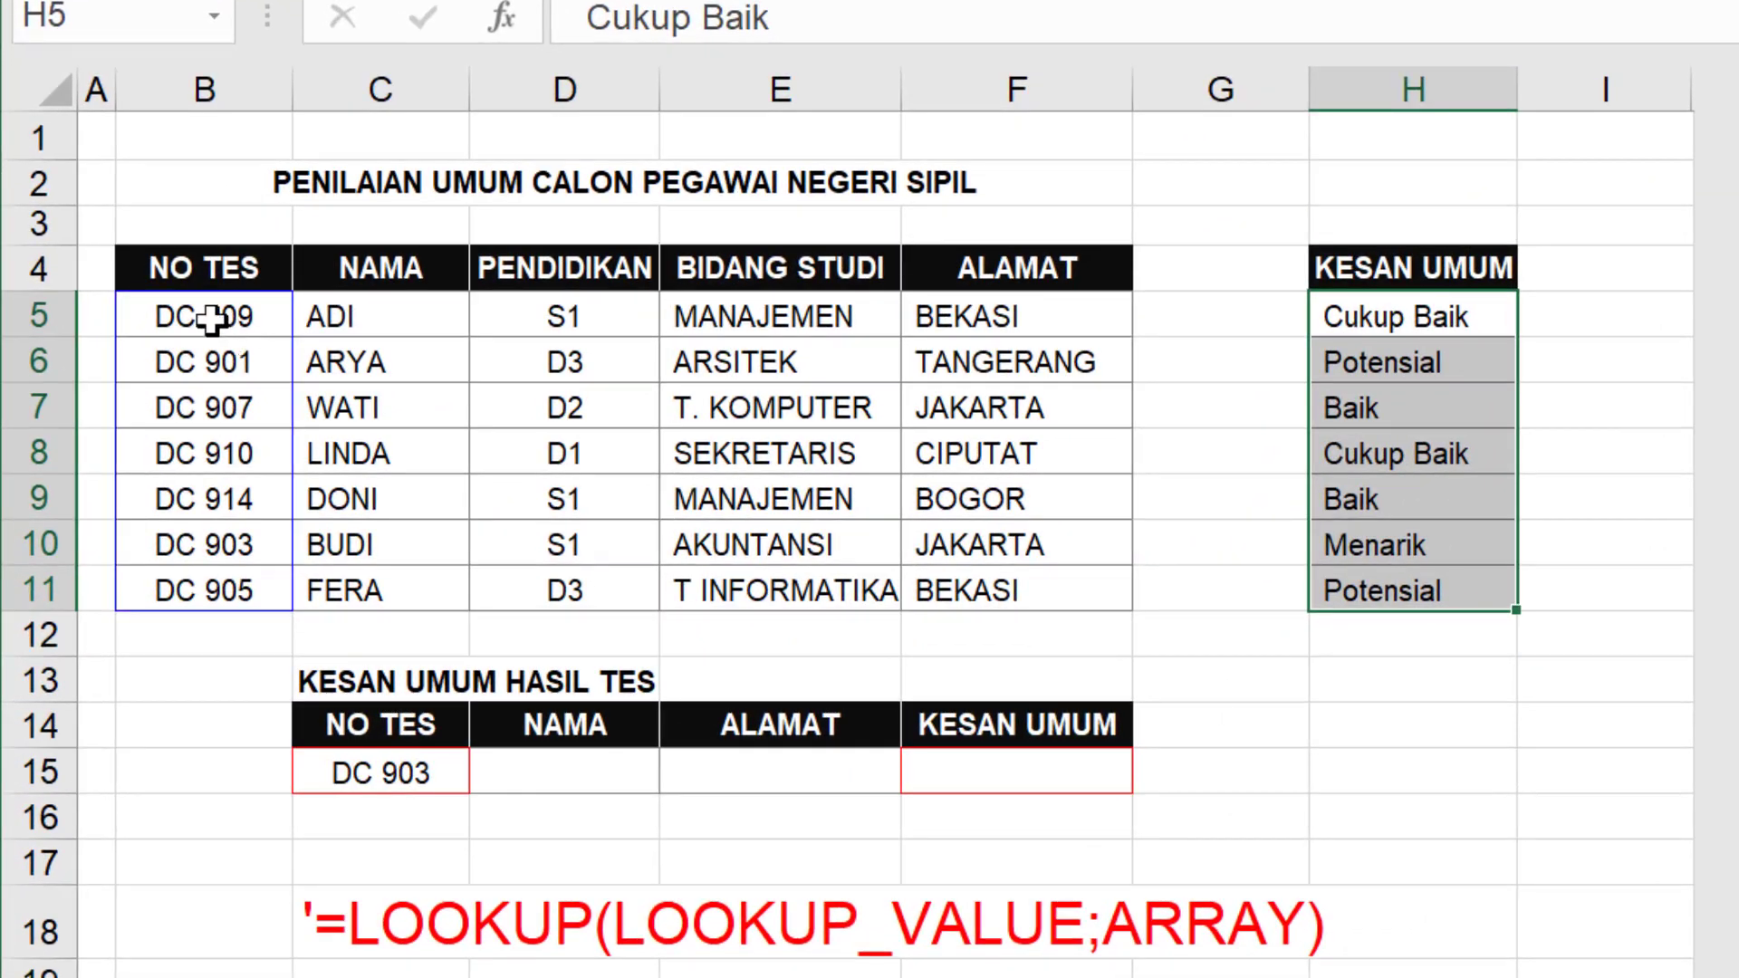
pyautogui.moveTo(140, 446); pyautogui.dragTo(597, 500)
pyautogui.moveTo(897, 396); pyautogui.dragTo(915, 404)
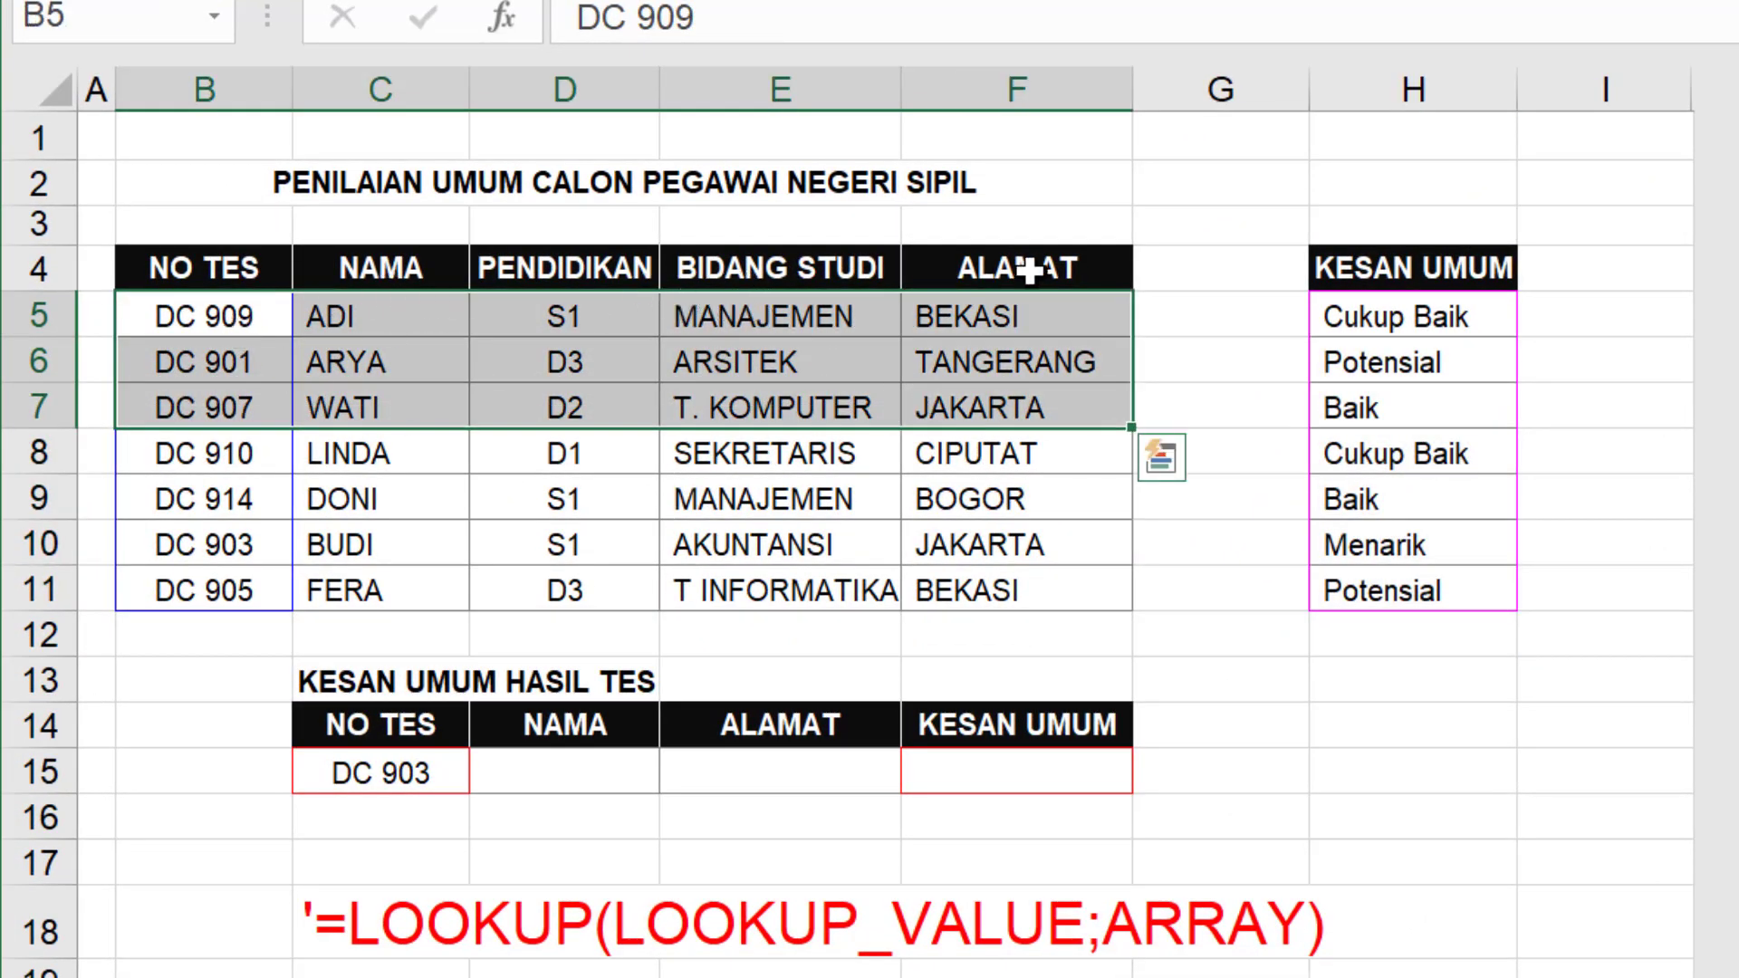
pyautogui.moveTo(1441, 326); pyautogui.dragTo(1440, 594)
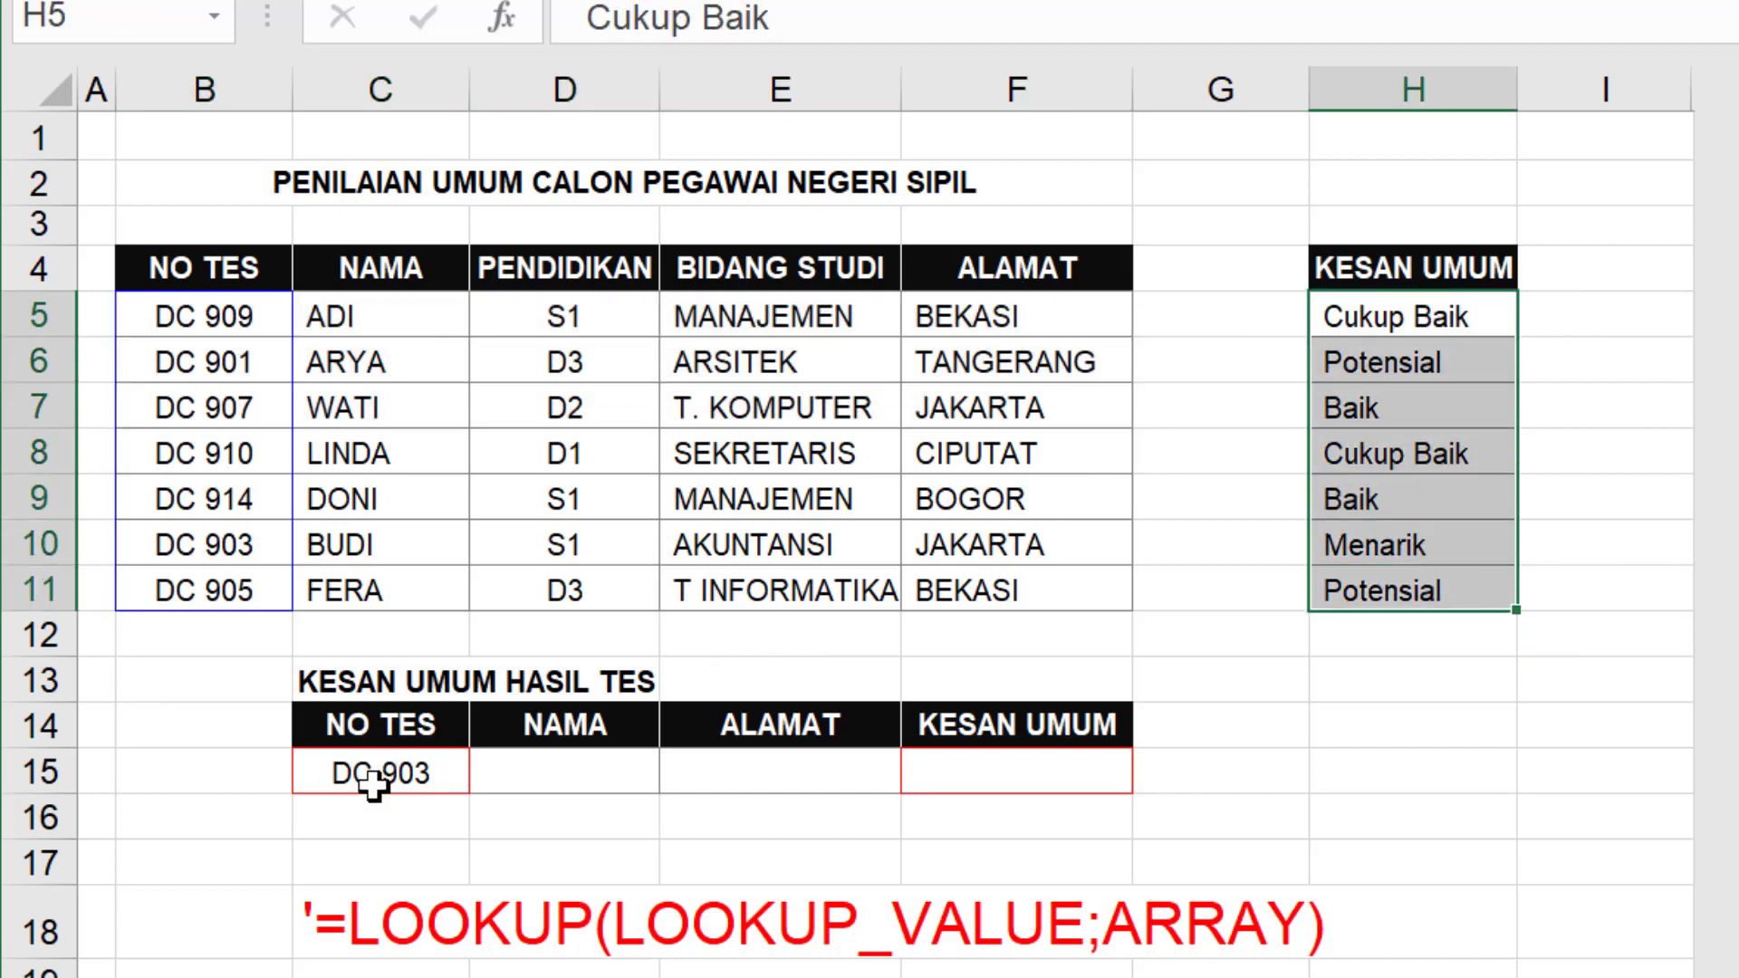
pyautogui.click(540, 777)
pyautogui.click(711, 776)
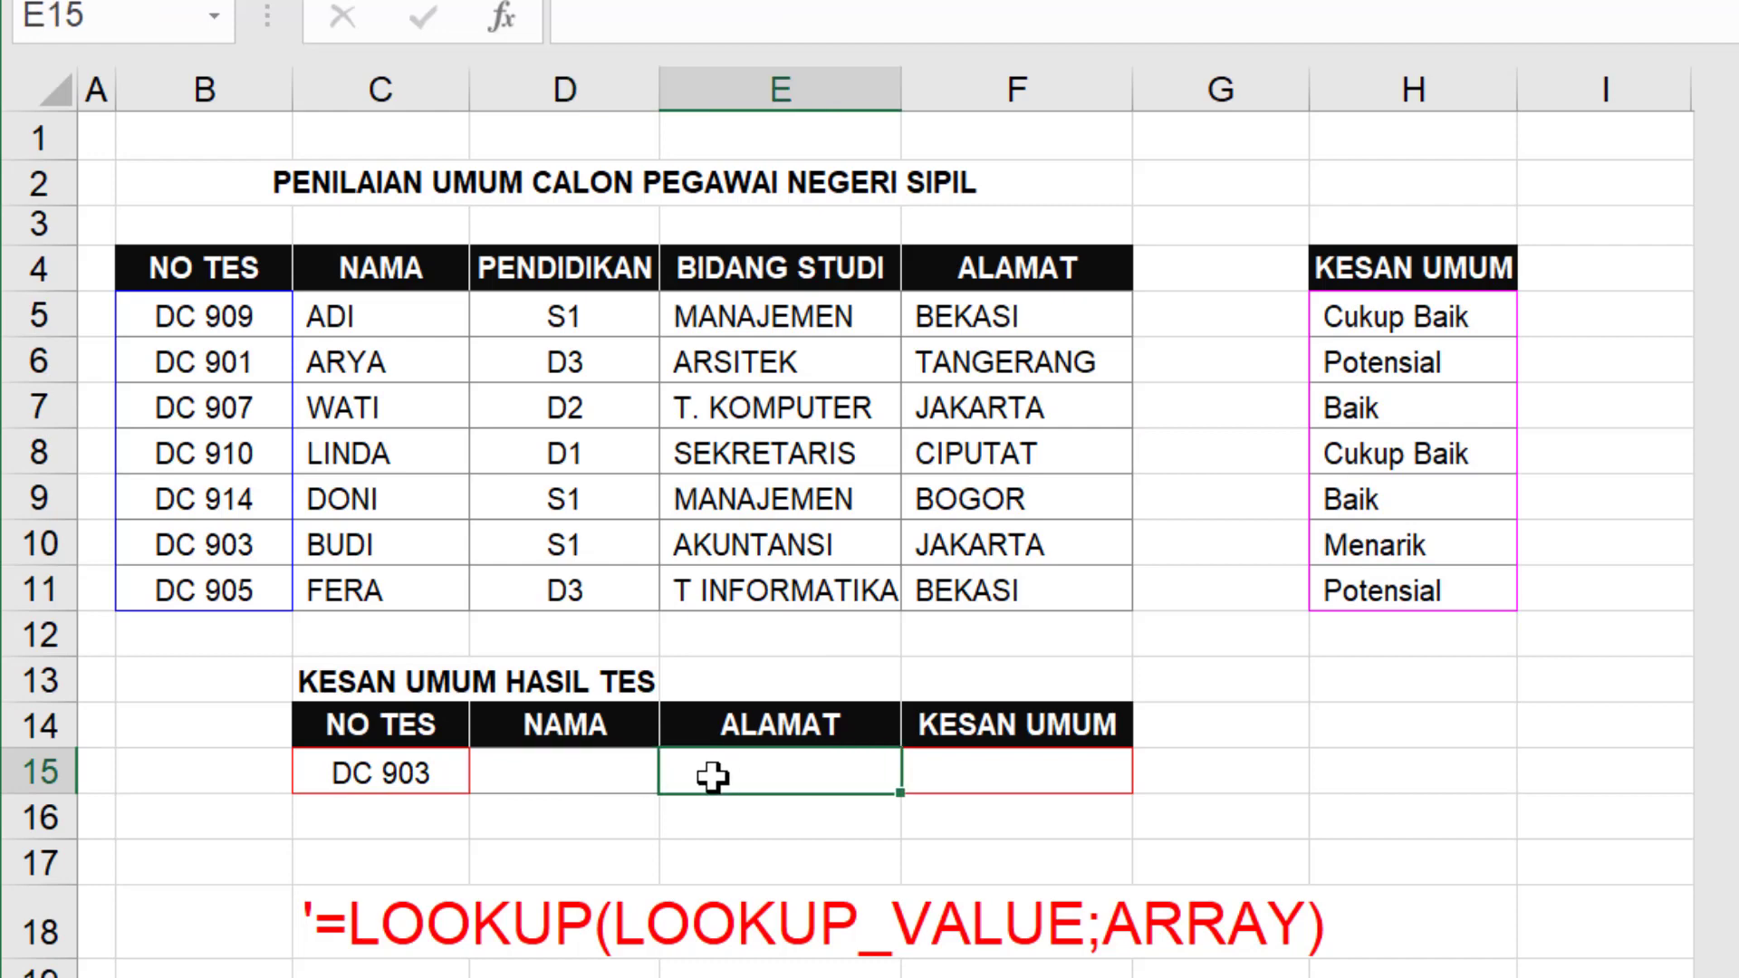
pyautogui.click(584, 774)
pyautogui.click(753, 772)
pyautogui.moveTo(589, 772); pyautogui.dragTo(715, 771)
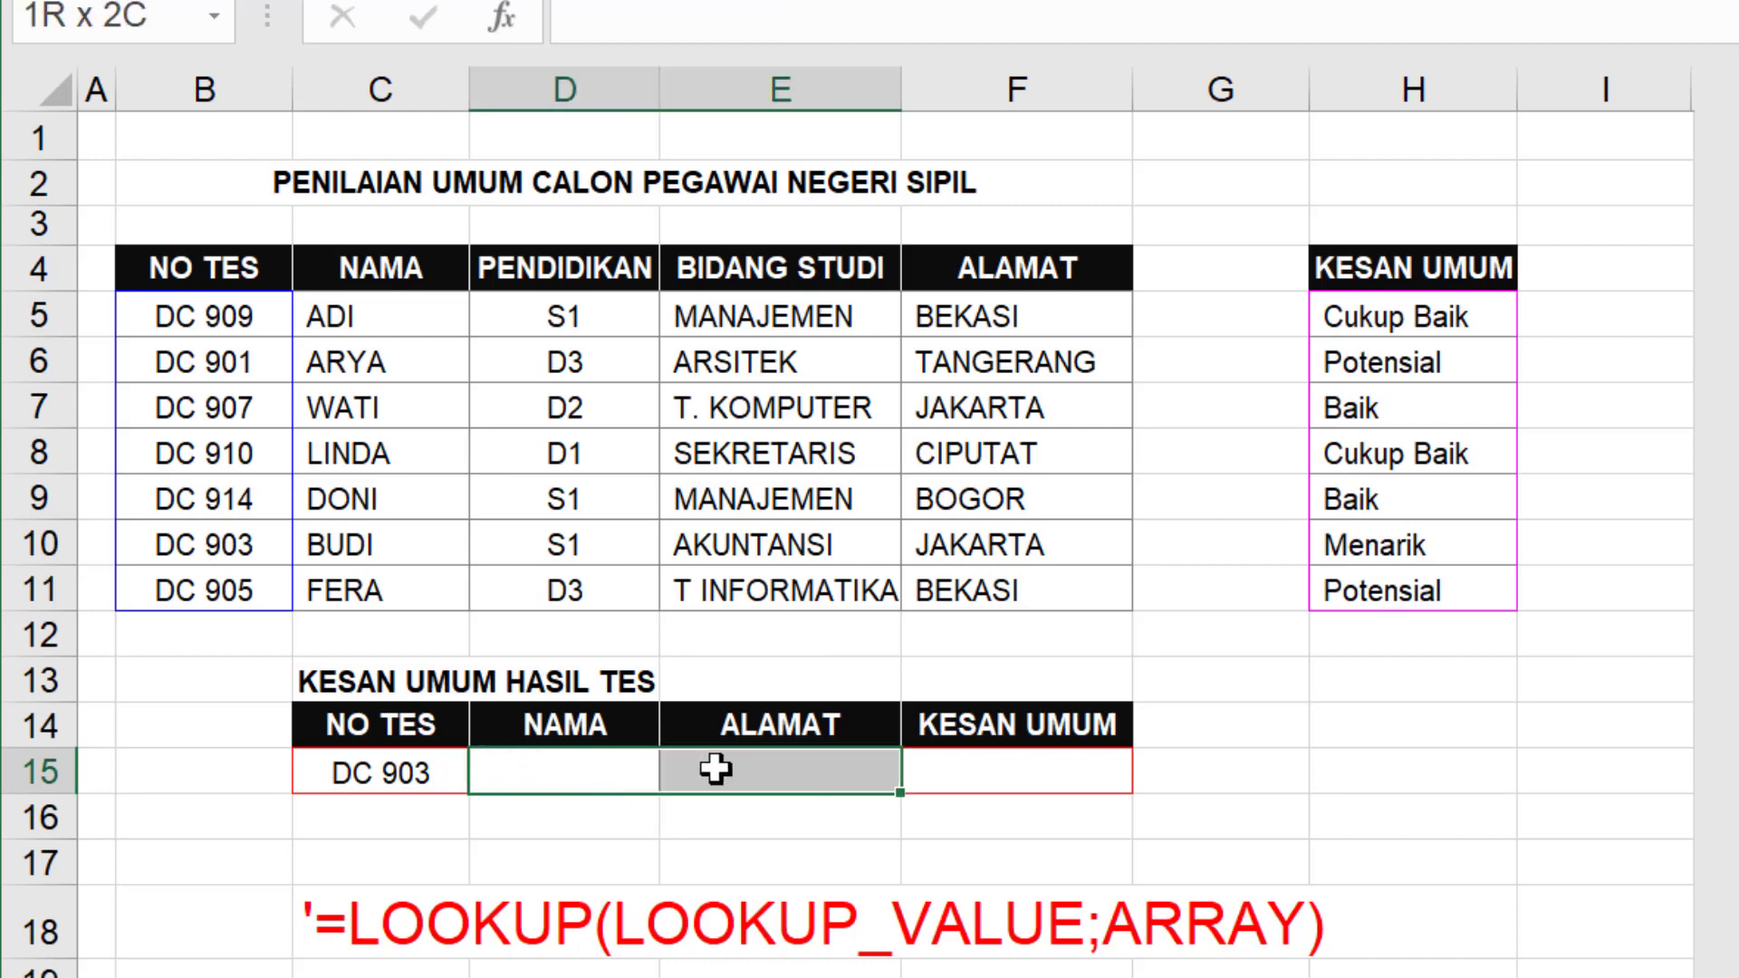
pyautogui.click(584, 761)
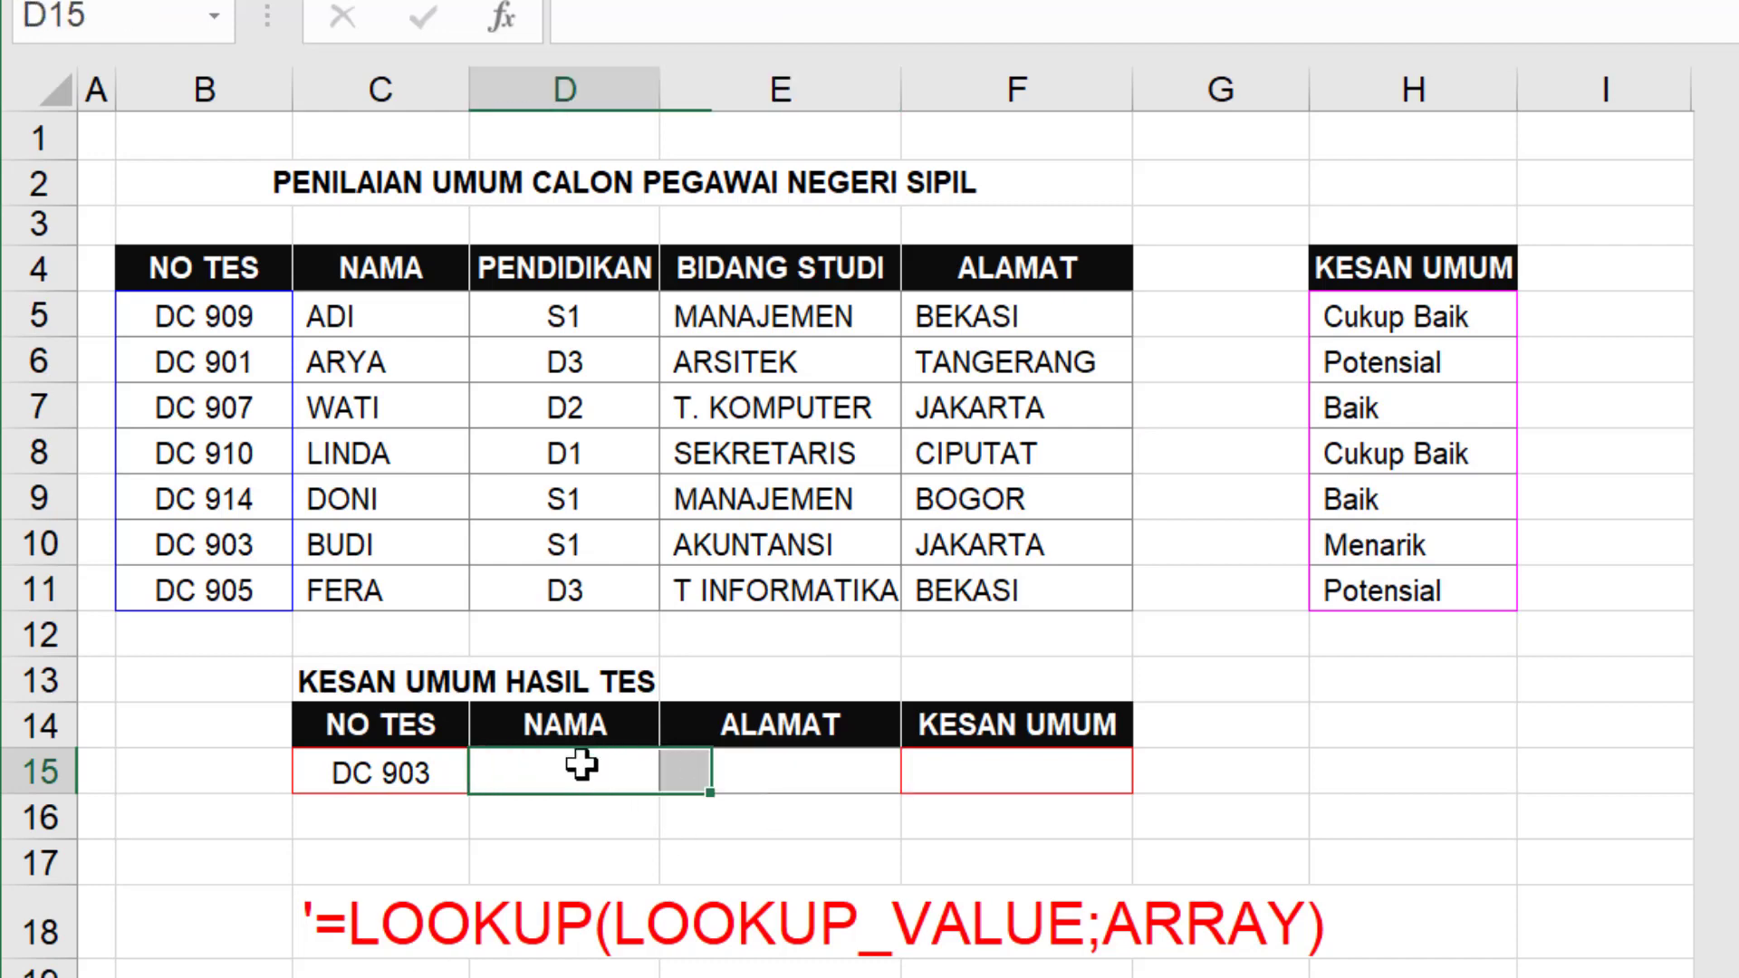
pyautogui.click(765, 768)
pyautogui.click(618, 770)
pyautogui.moveTo(222, 313); pyautogui.dragTo(1056, 587)
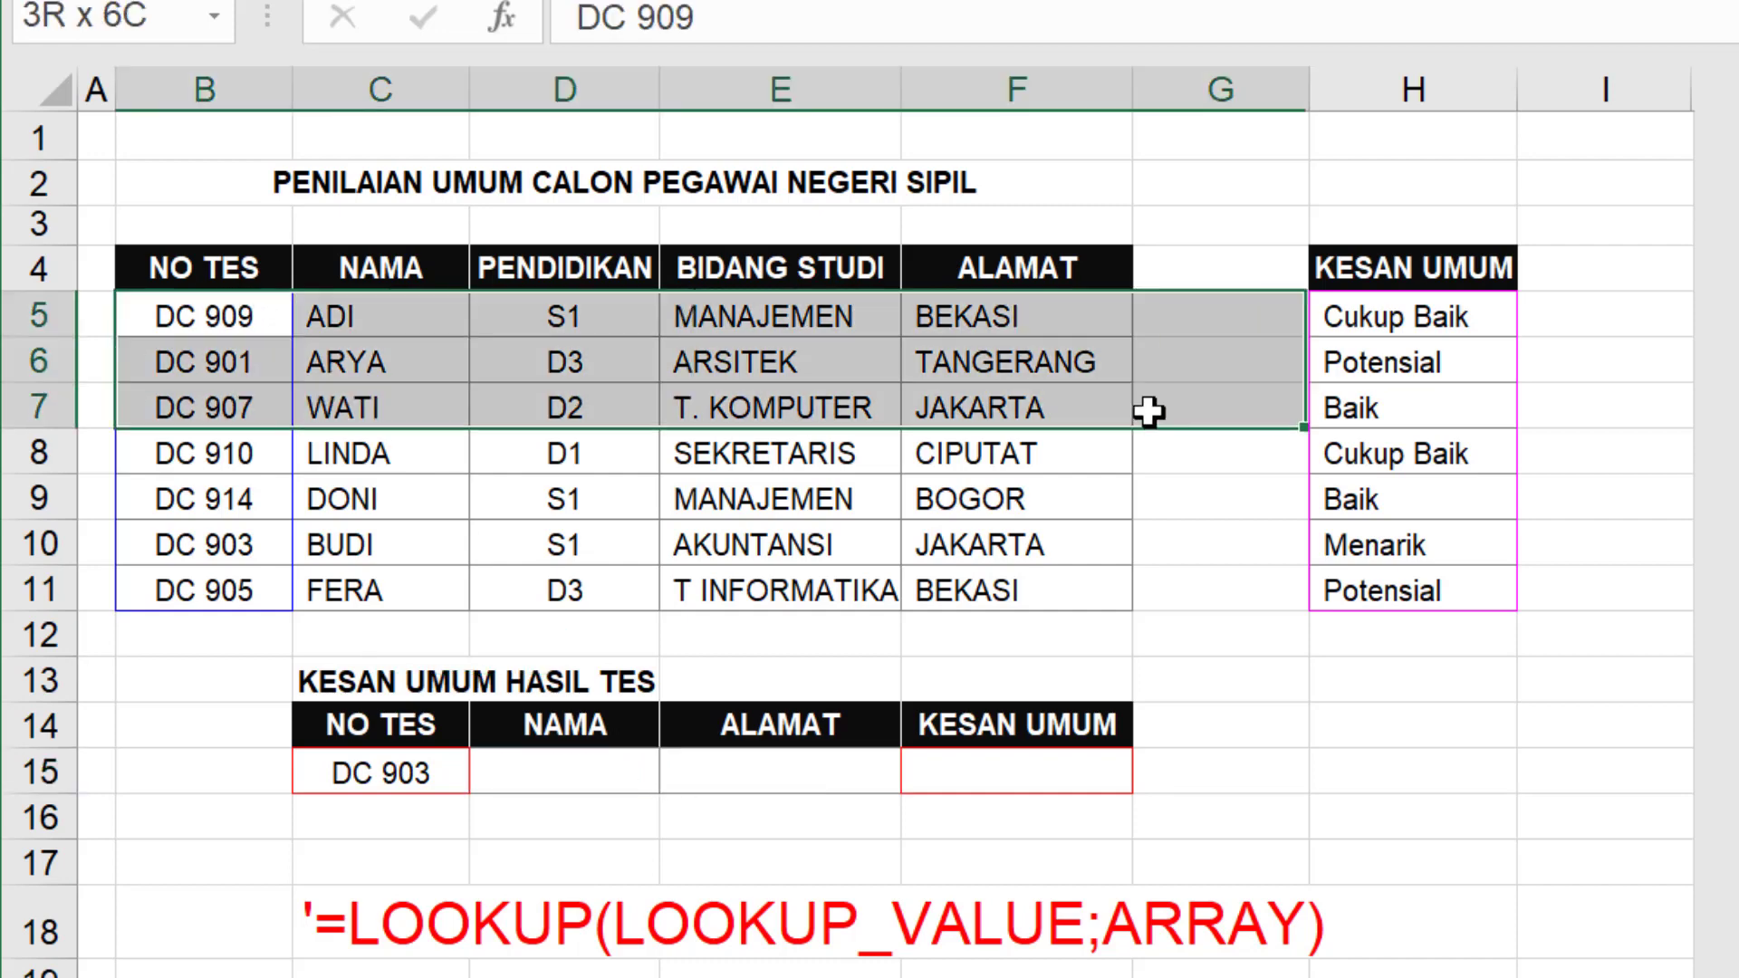
pyautogui.click(1046, 774)
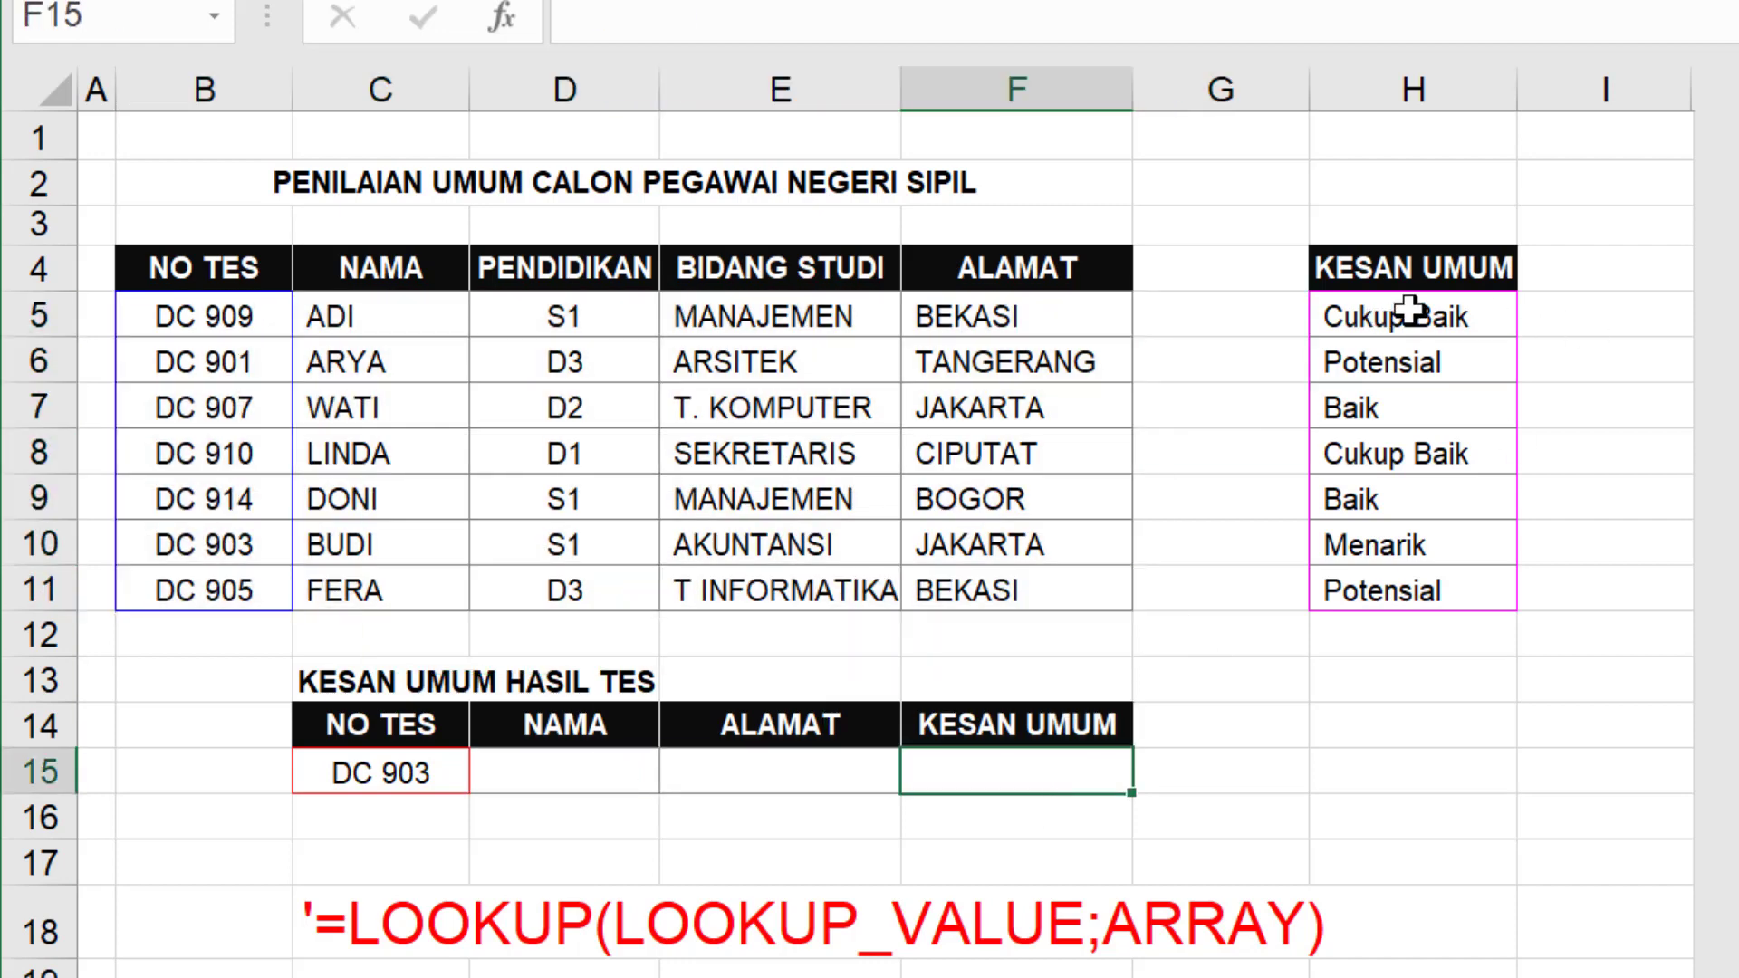
pyautogui.moveTo(1411, 311); pyautogui.dragTo(1414, 589)
pyautogui.moveTo(1411, 312); pyautogui.dragTo(1420, 590)
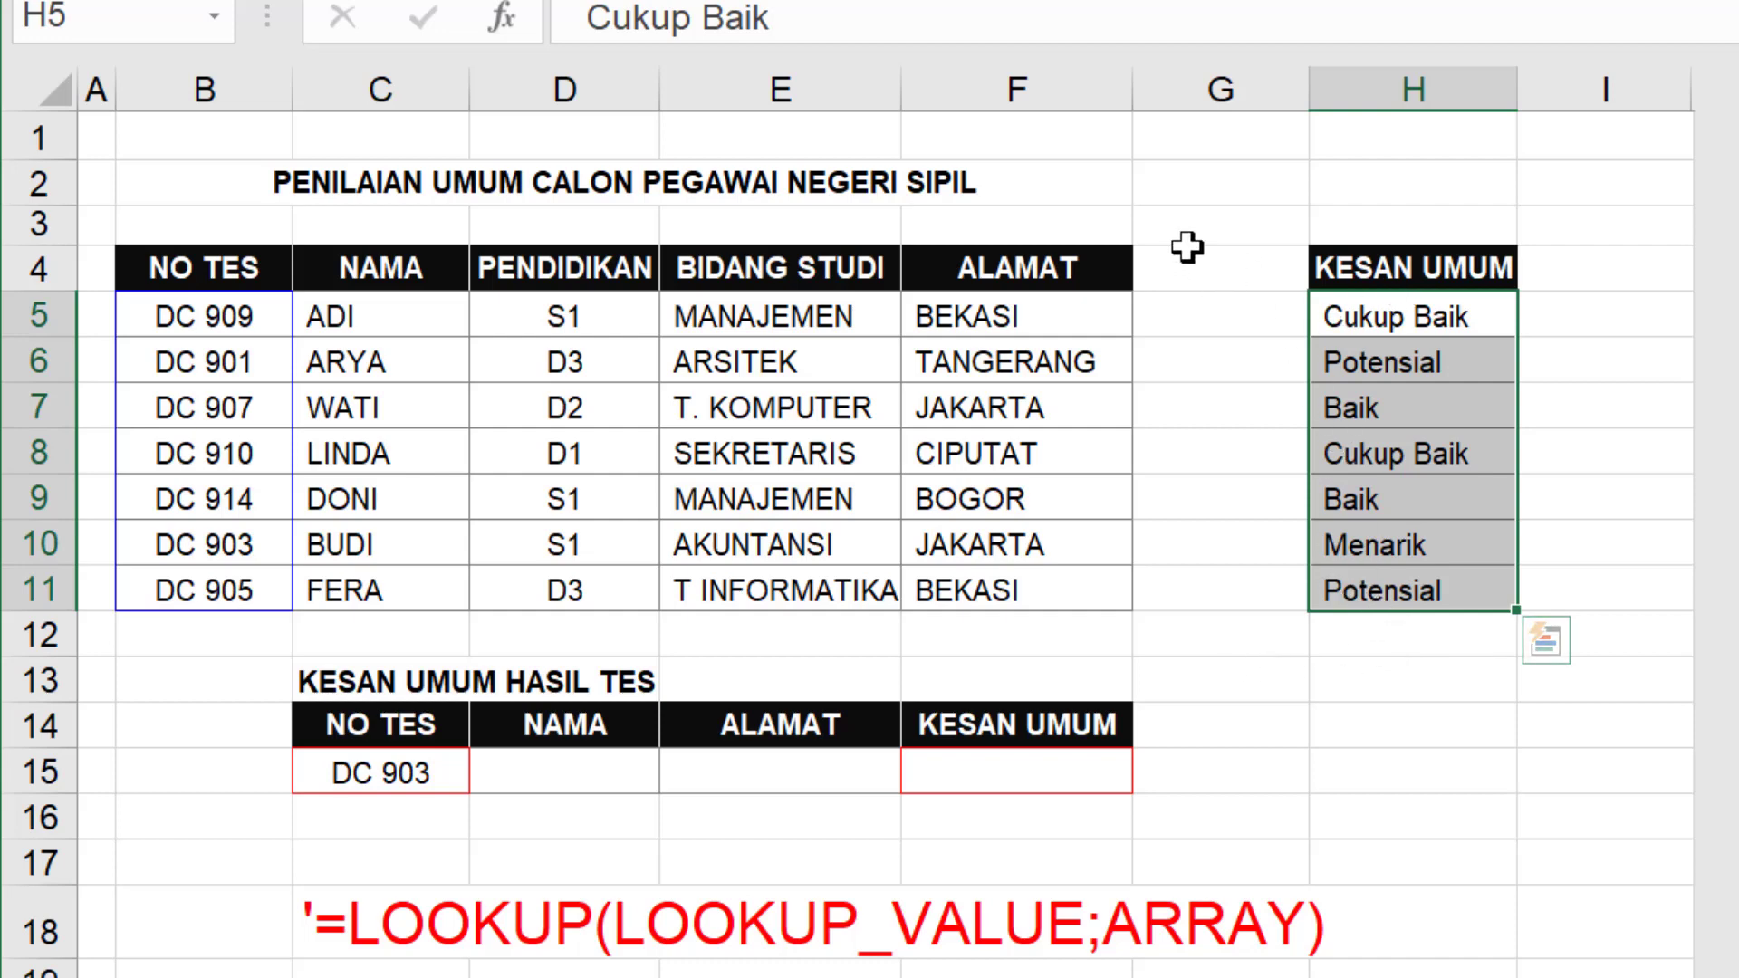
pyautogui.click(1000, 781)
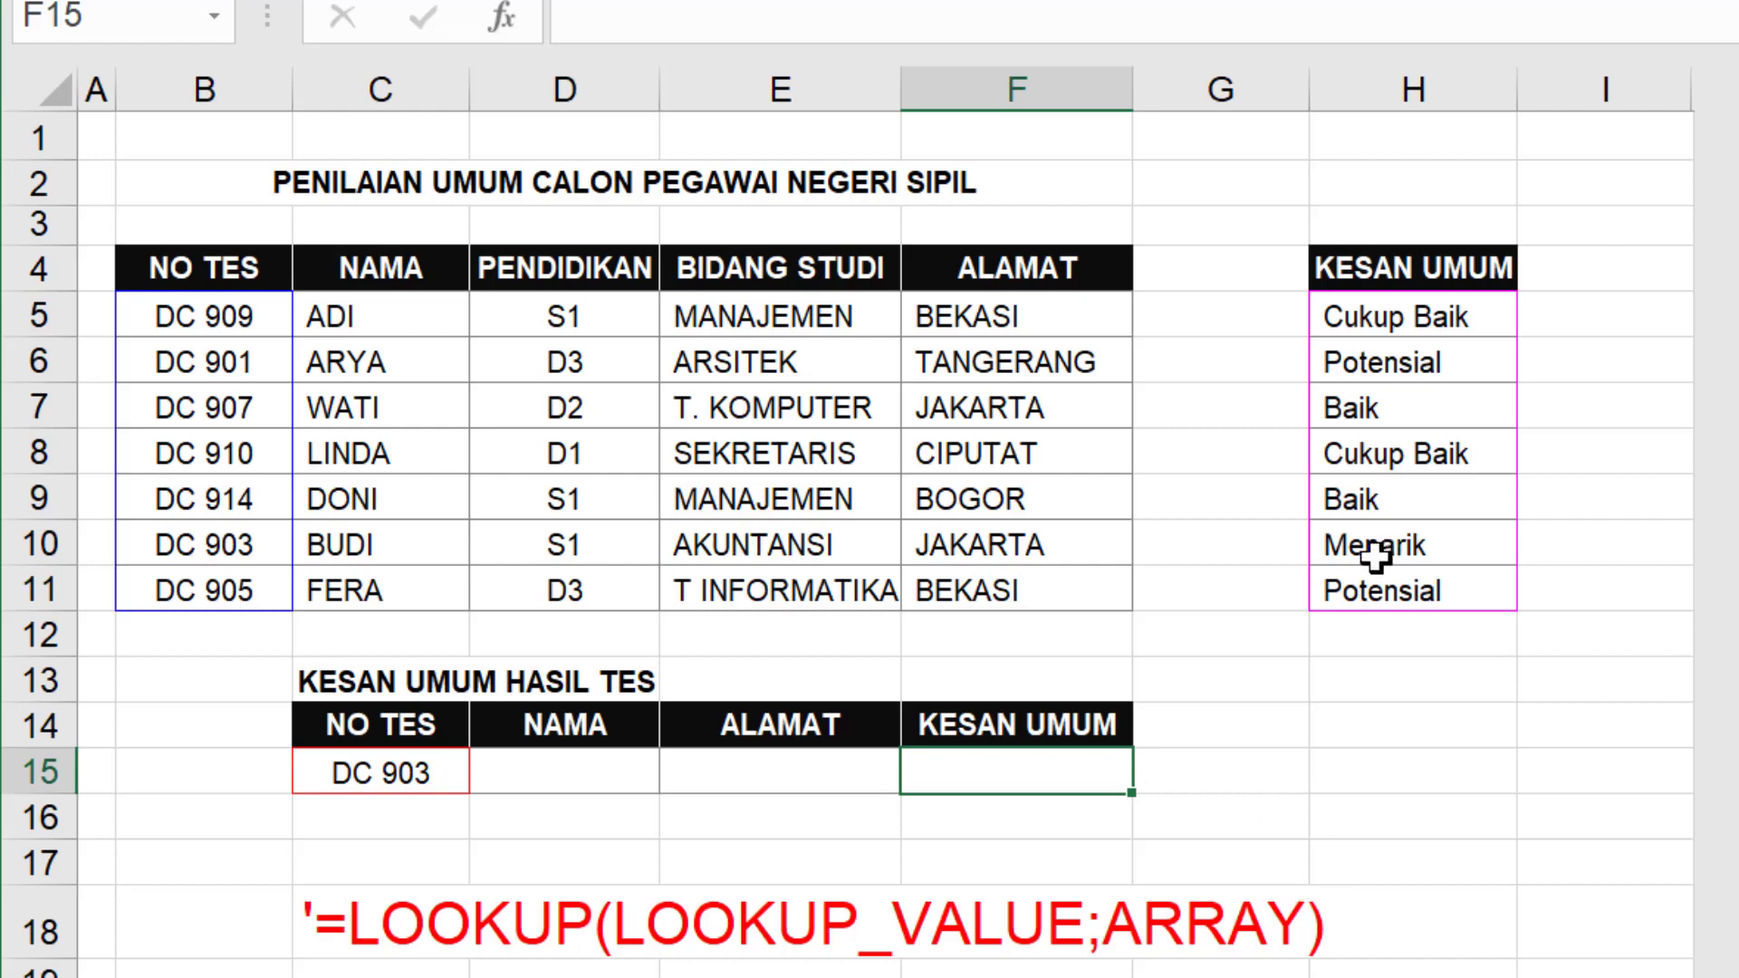
pyautogui.click(653, 779)
pyautogui.click(1350, 693)
pyautogui.click(619, 757)
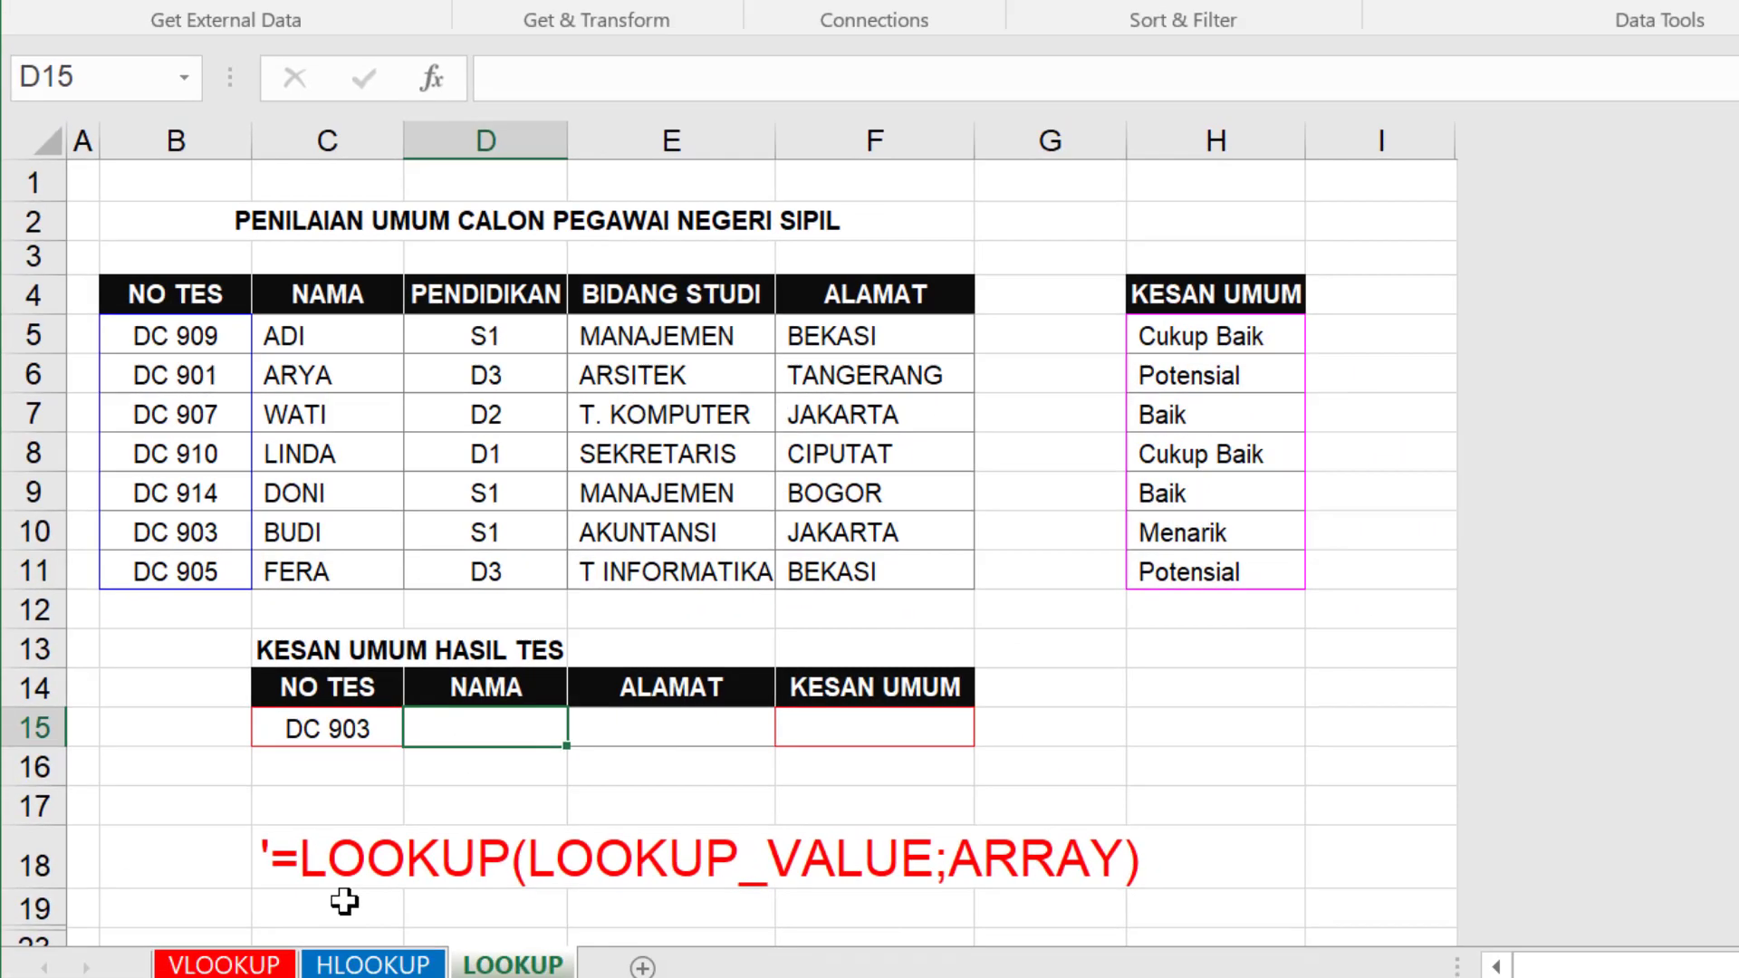
# - Review the VLOOKUP, HLOOKUP and LOOKUP sheets, highlighting the NO TES table and KESAN UMUM values
pyautogui.click(222, 958)
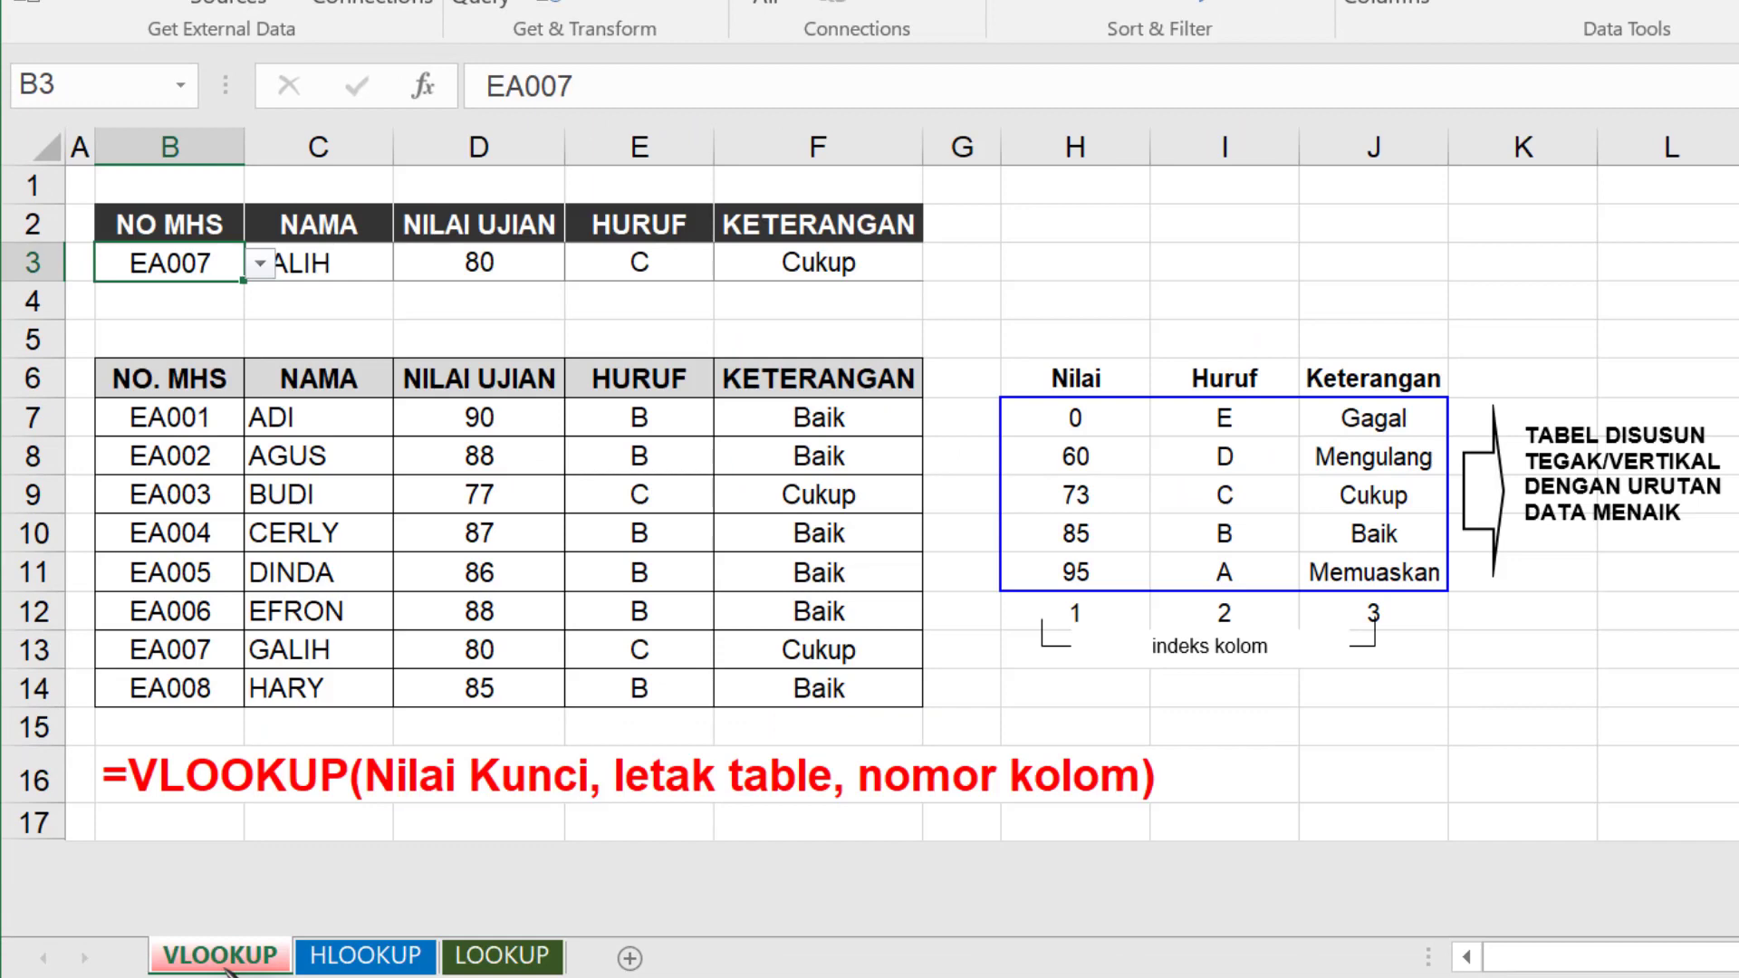
pyautogui.click(362, 959)
pyautogui.click(526, 956)
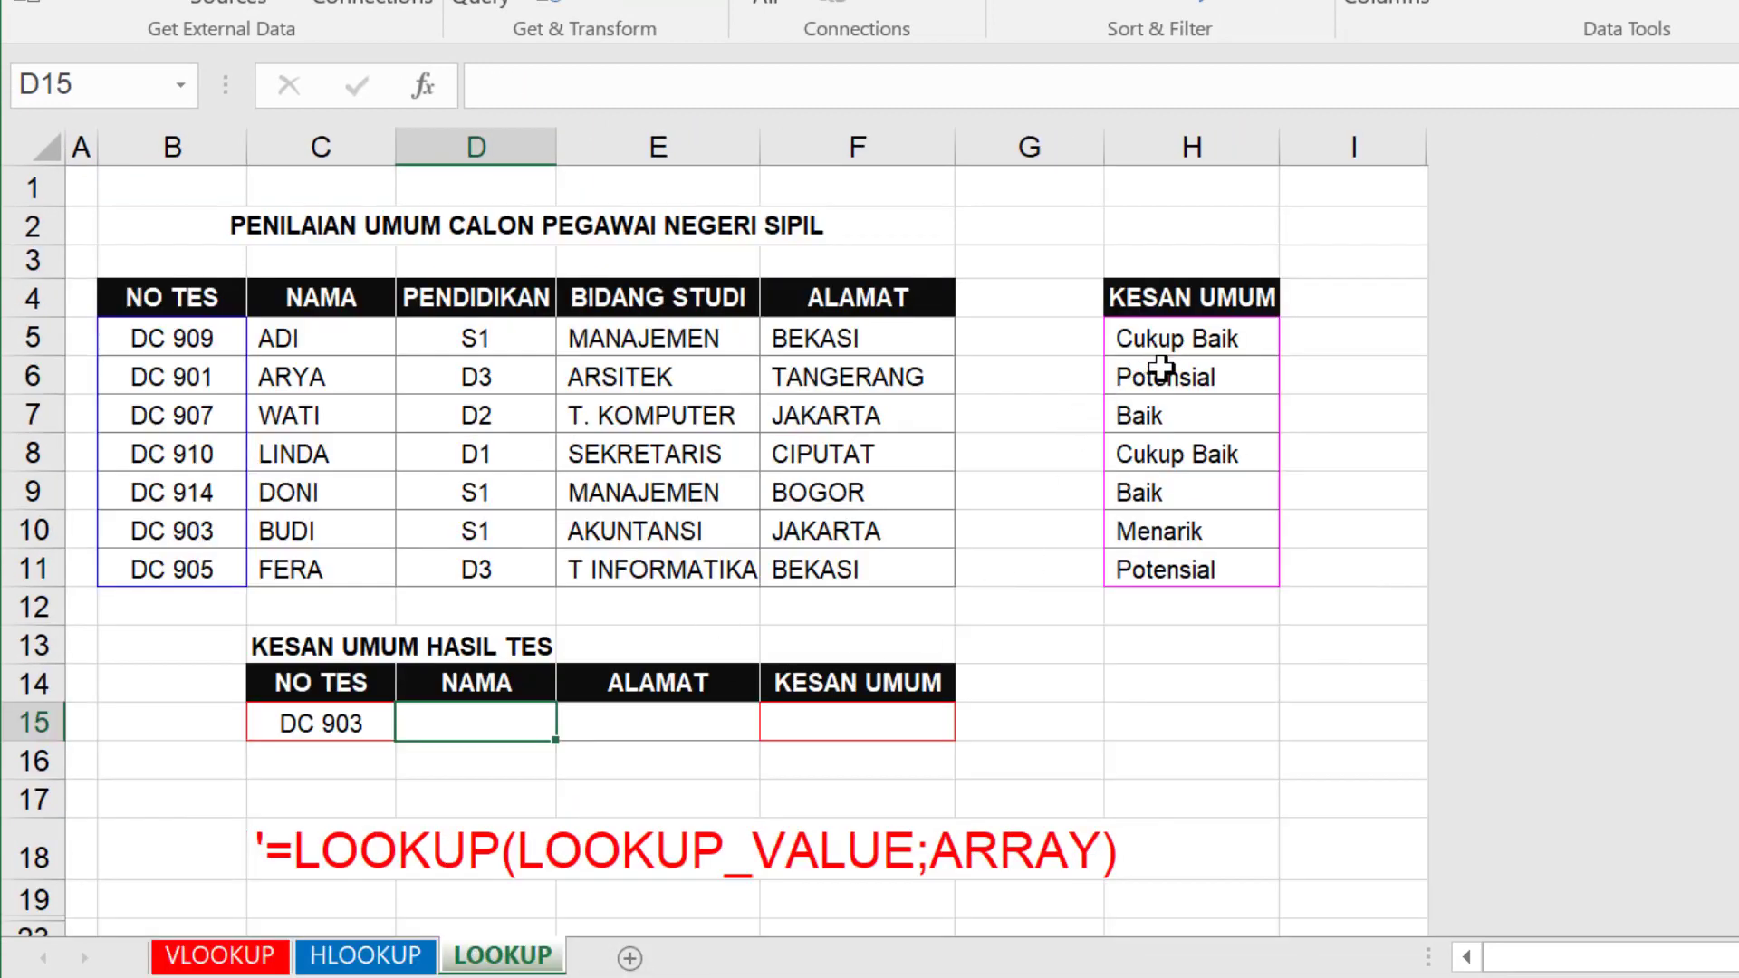
pyautogui.moveTo(1163, 345); pyautogui.dragTo(1168, 570)
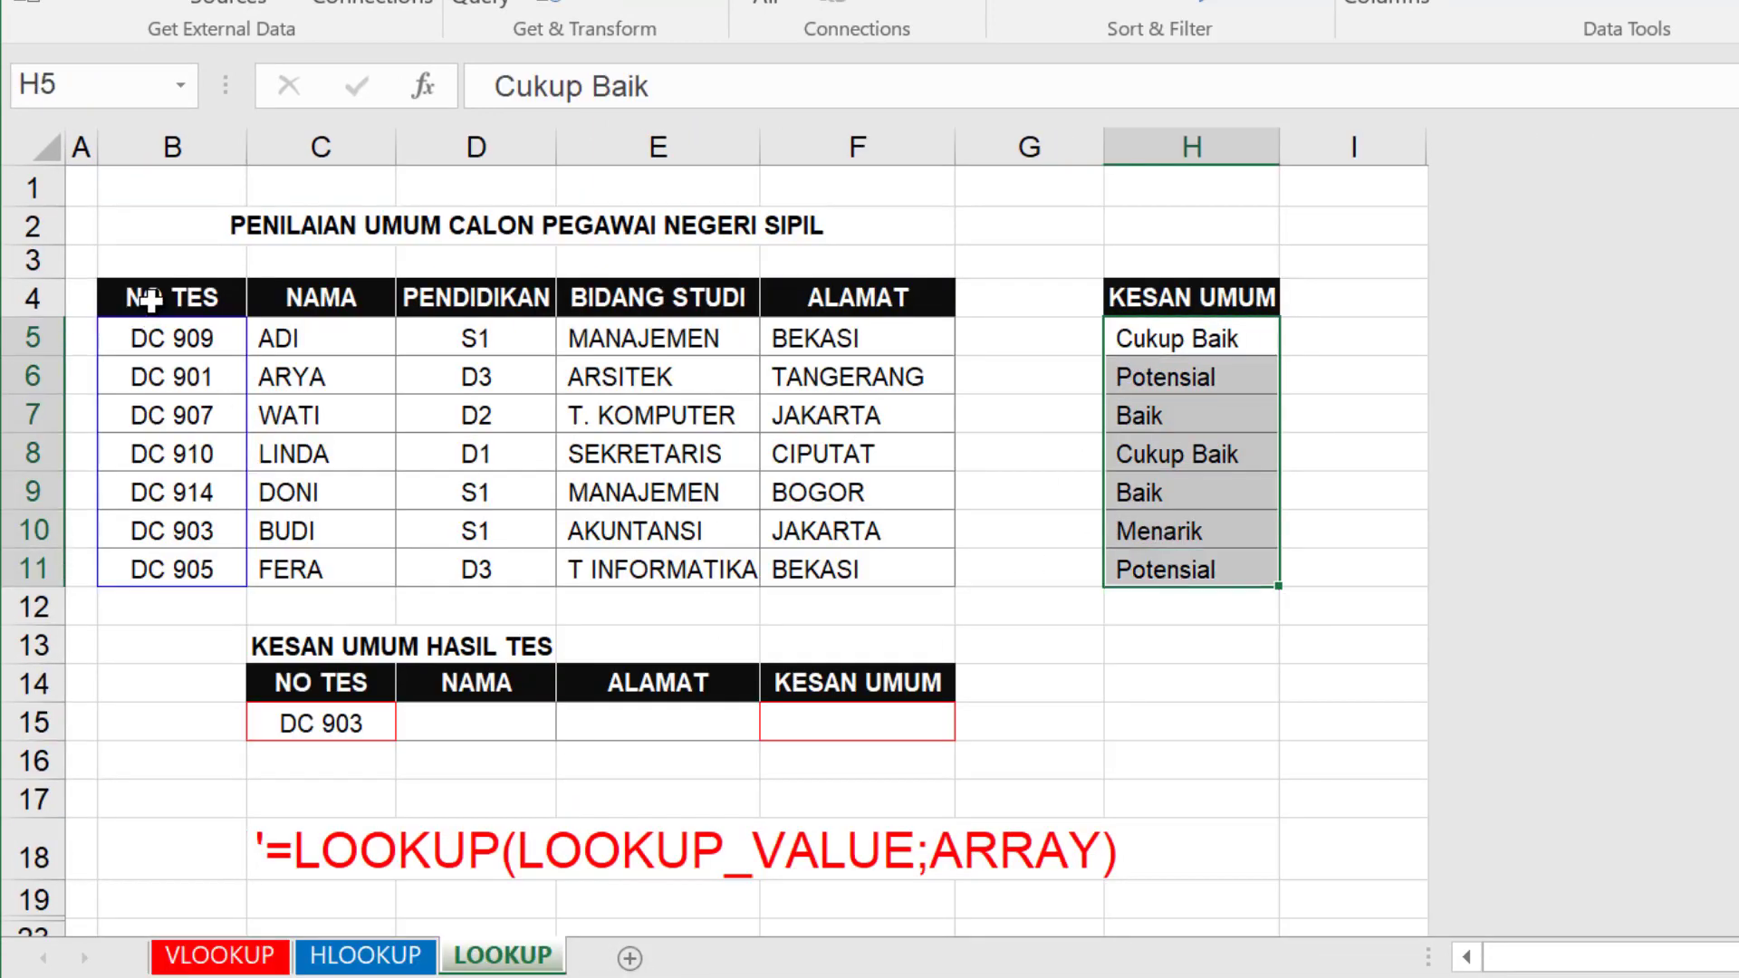
pyautogui.moveTo(149, 299); pyautogui.dragTo(889, 575)
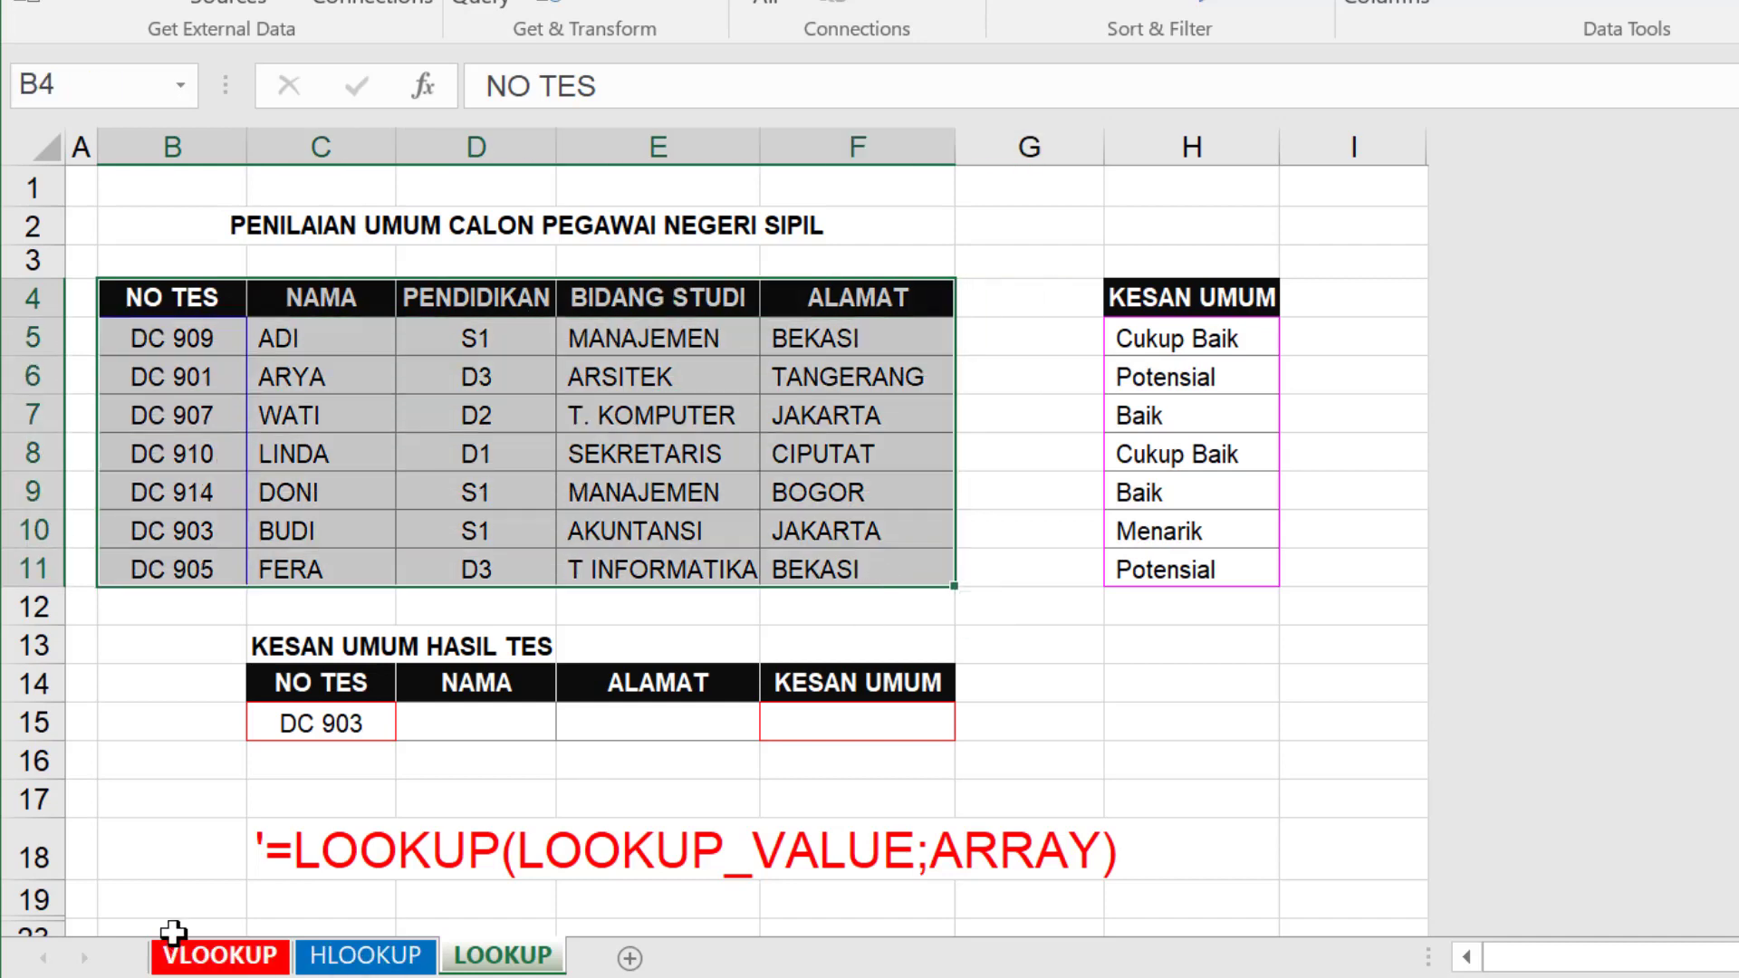
pyautogui.click(199, 959)
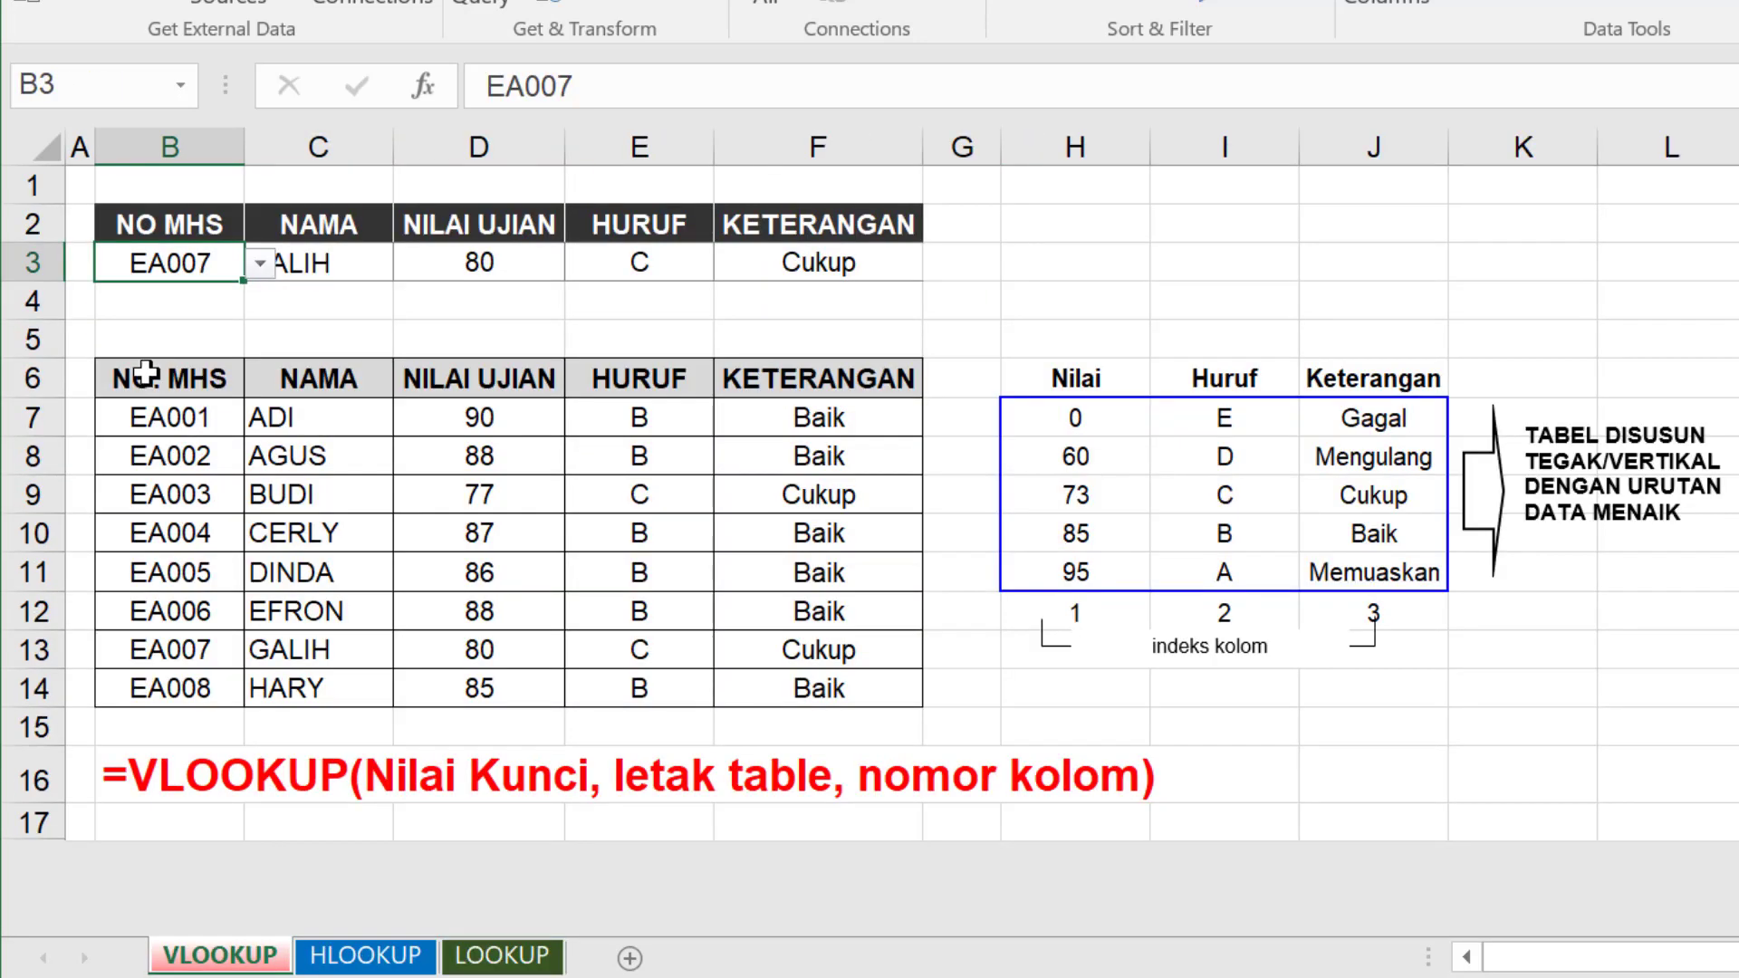
pyautogui.moveTo(145, 374); pyautogui.dragTo(815, 698)
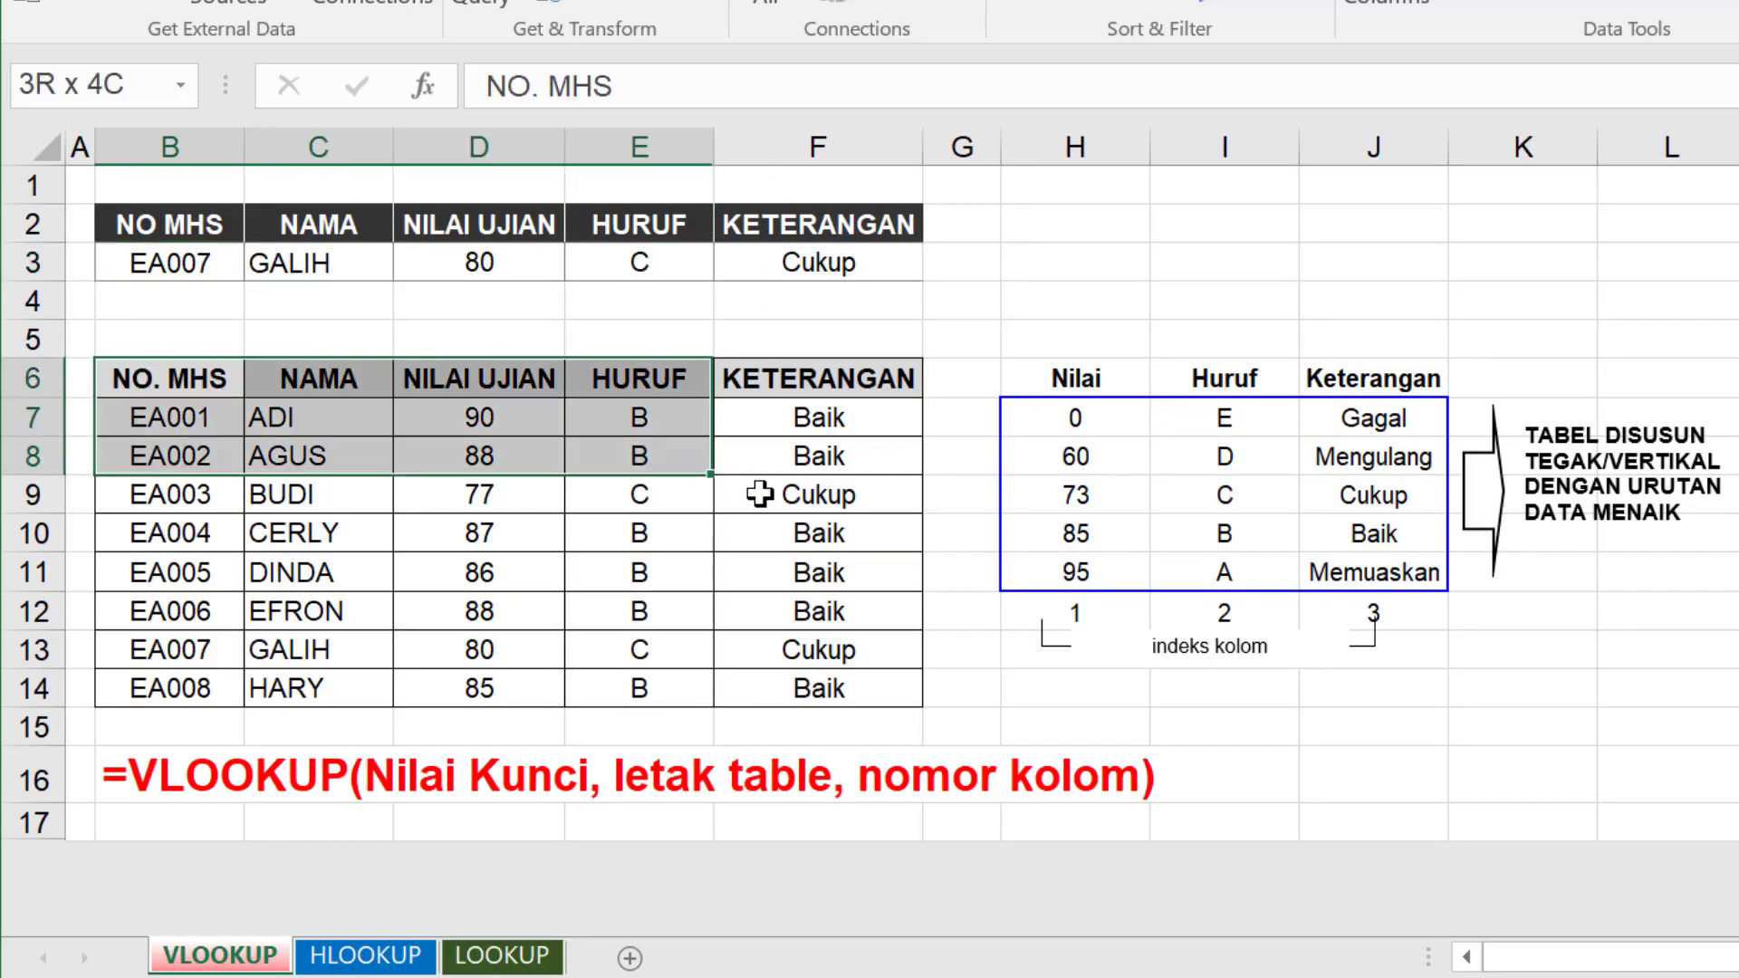
pyautogui.click(493, 958)
pyautogui.moveTo(960, 508); pyautogui.dragTo(816, 489)
pyautogui.moveTo(178, 218)
pyautogui.mouseDown()
pyautogui.moveTo(786, 319)
pyautogui.moveTo(802, 480)
pyautogui.mouseUp()
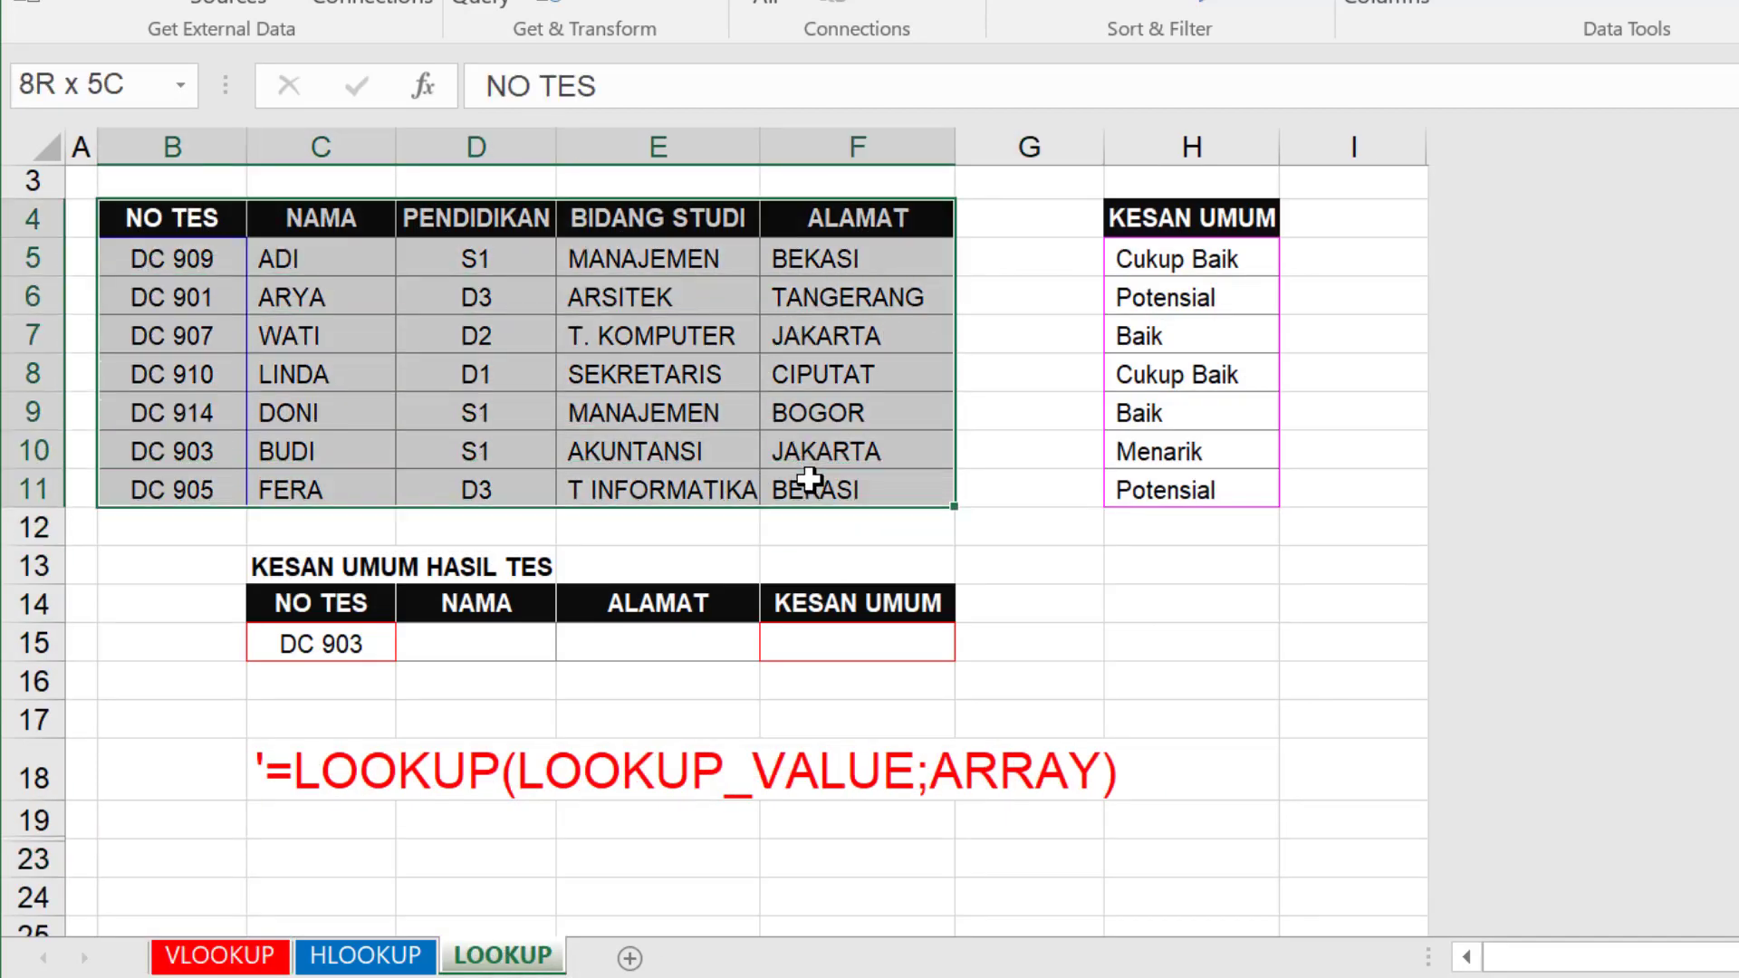
pyautogui.click(870, 641)
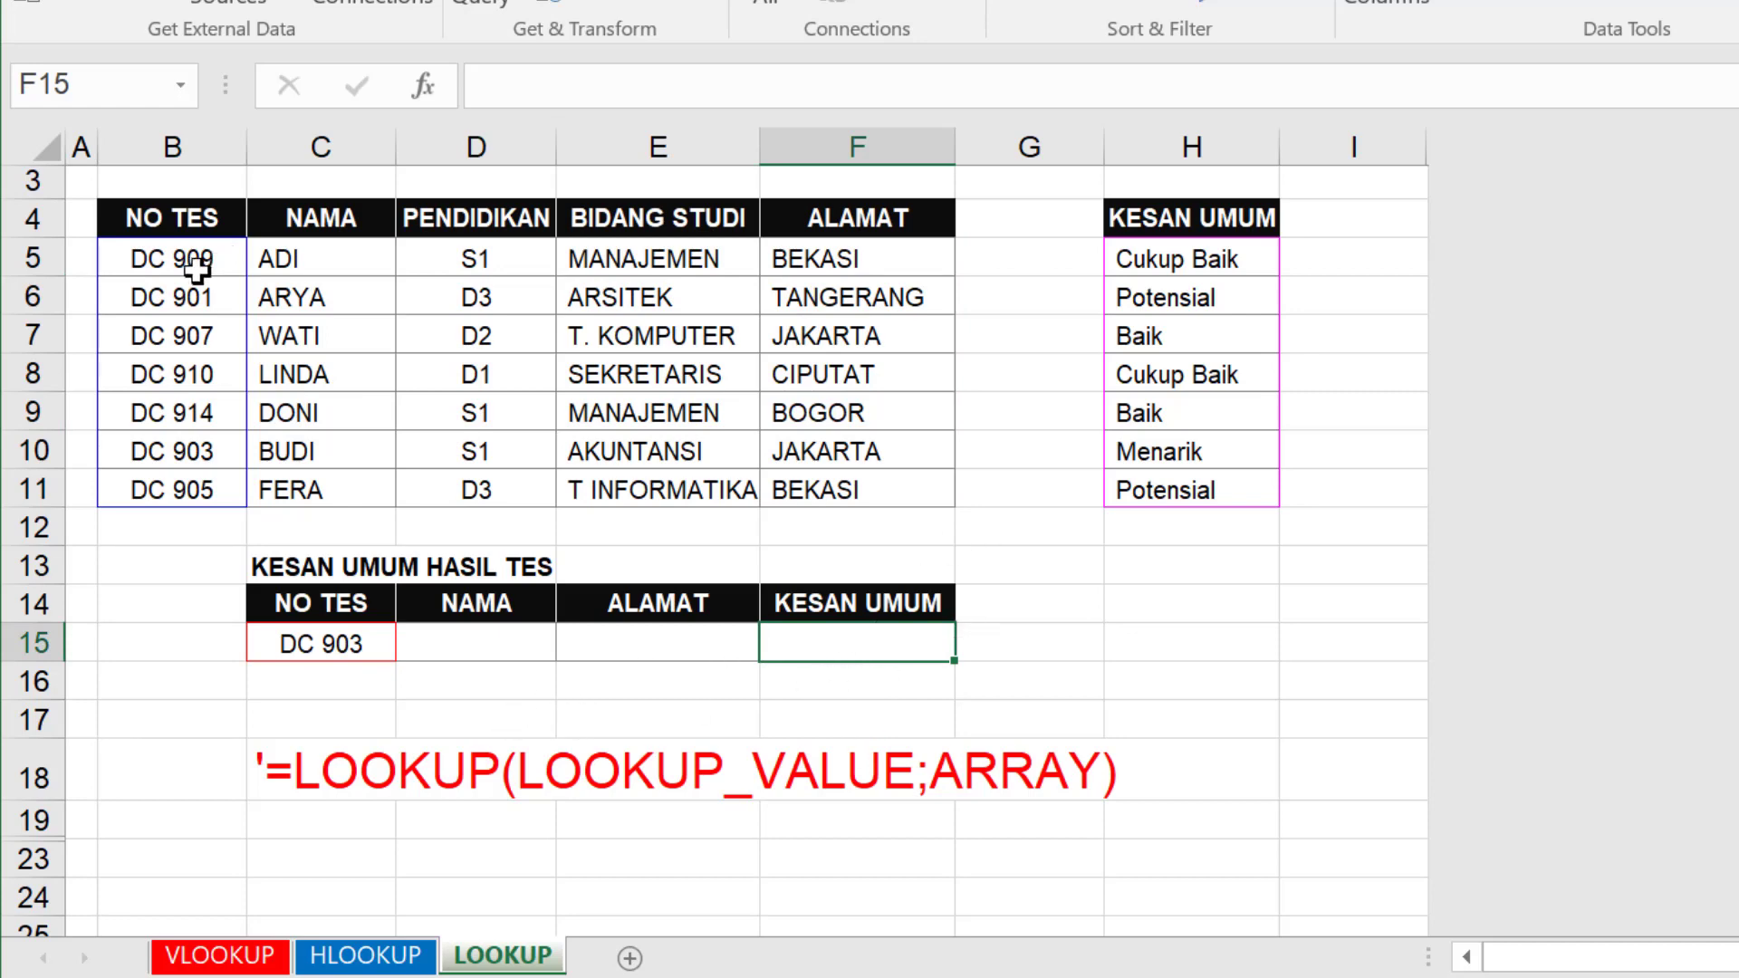
# - Select the NO TES data rows B5:F11 and name them DATA3
pyautogui.moveTo(198, 269); pyautogui.dragTo(767, 464)
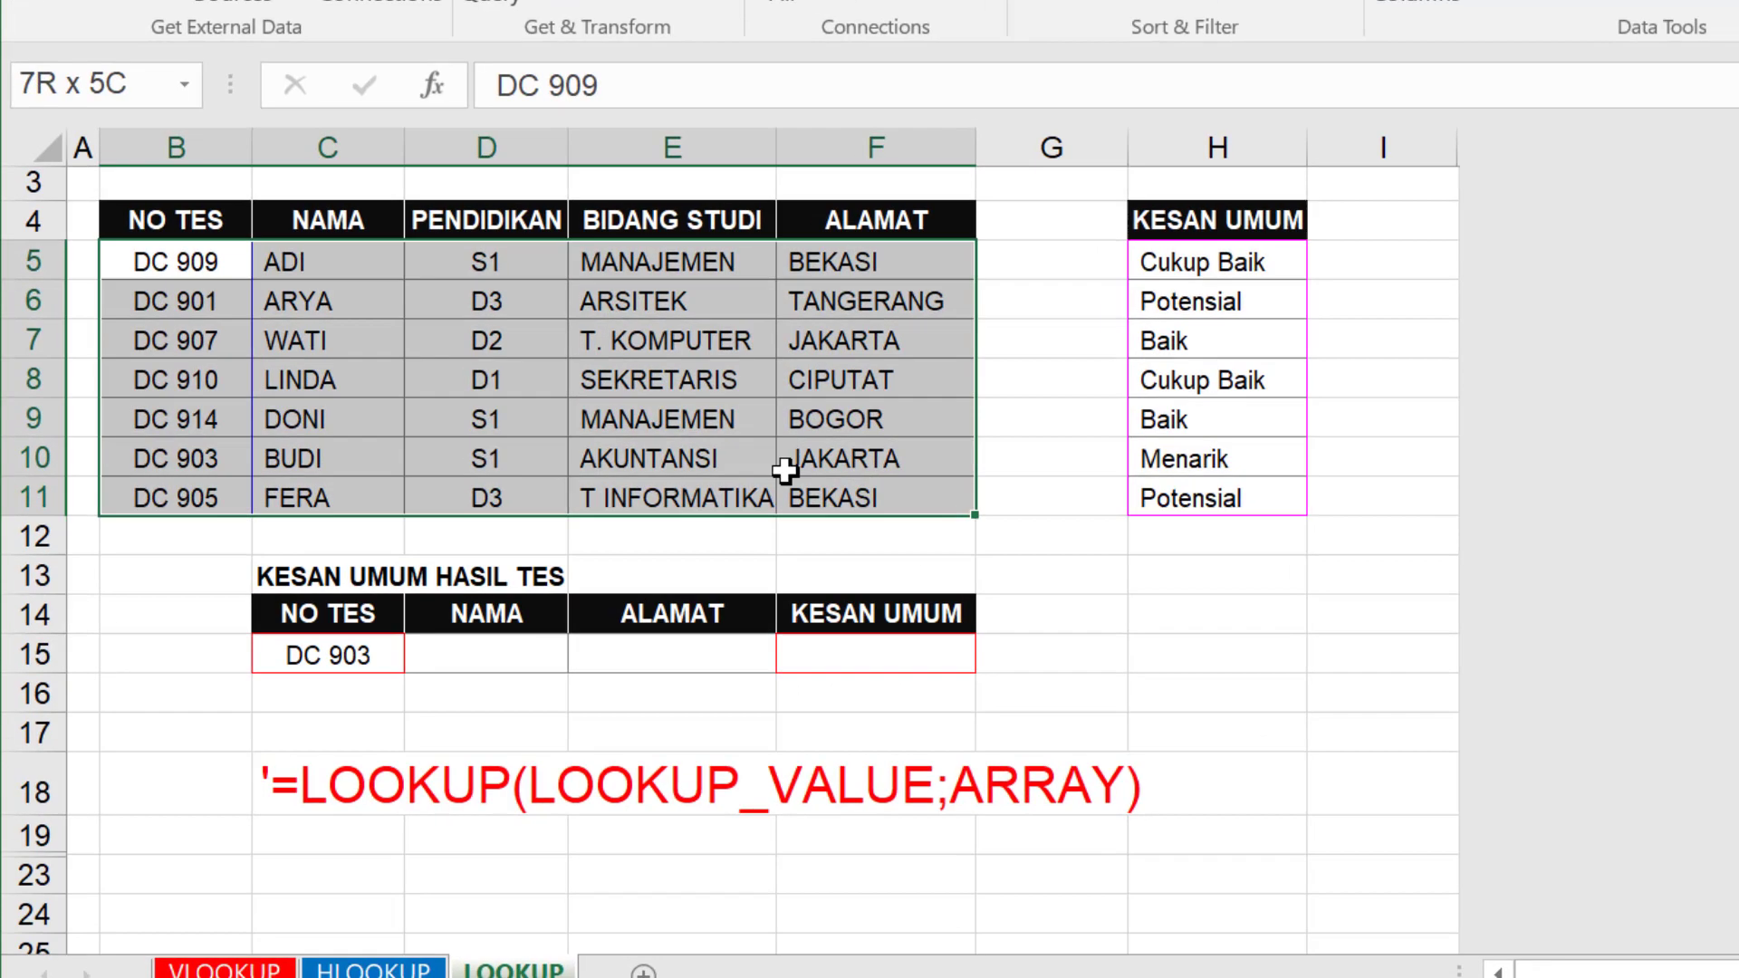
pyautogui.moveTo(181, 220); pyautogui.dragTo(897, 226)
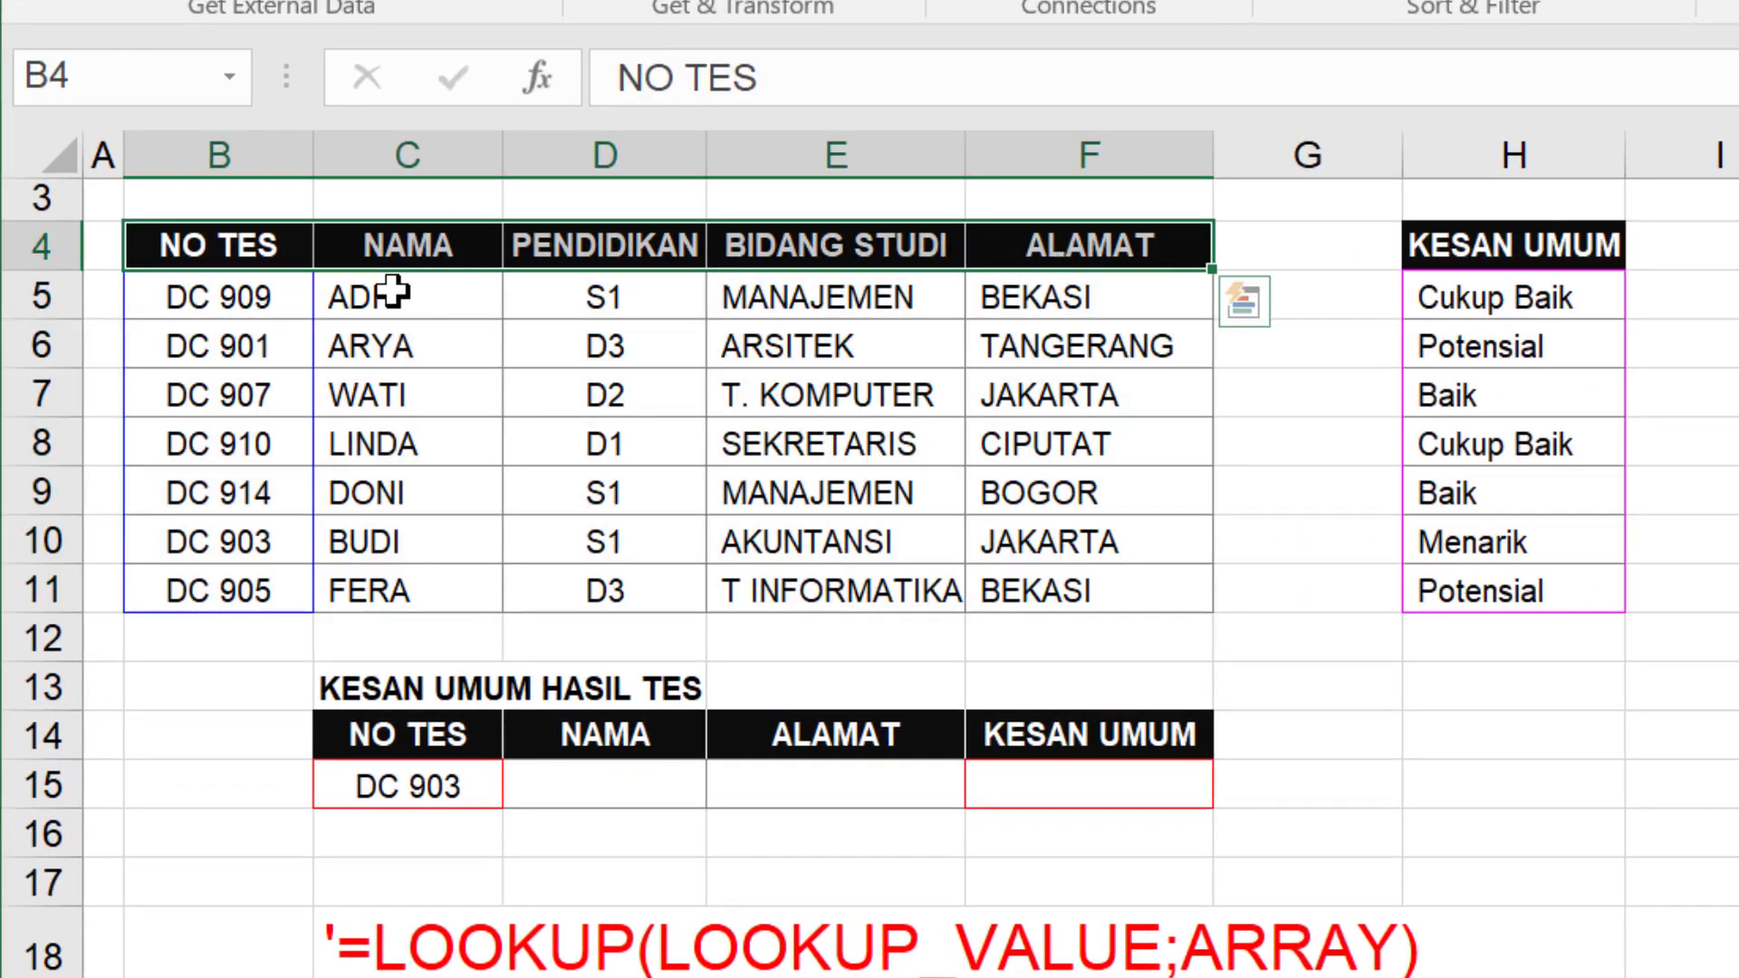
pyautogui.moveTo(156, 241); pyautogui.dragTo(1096, 264)
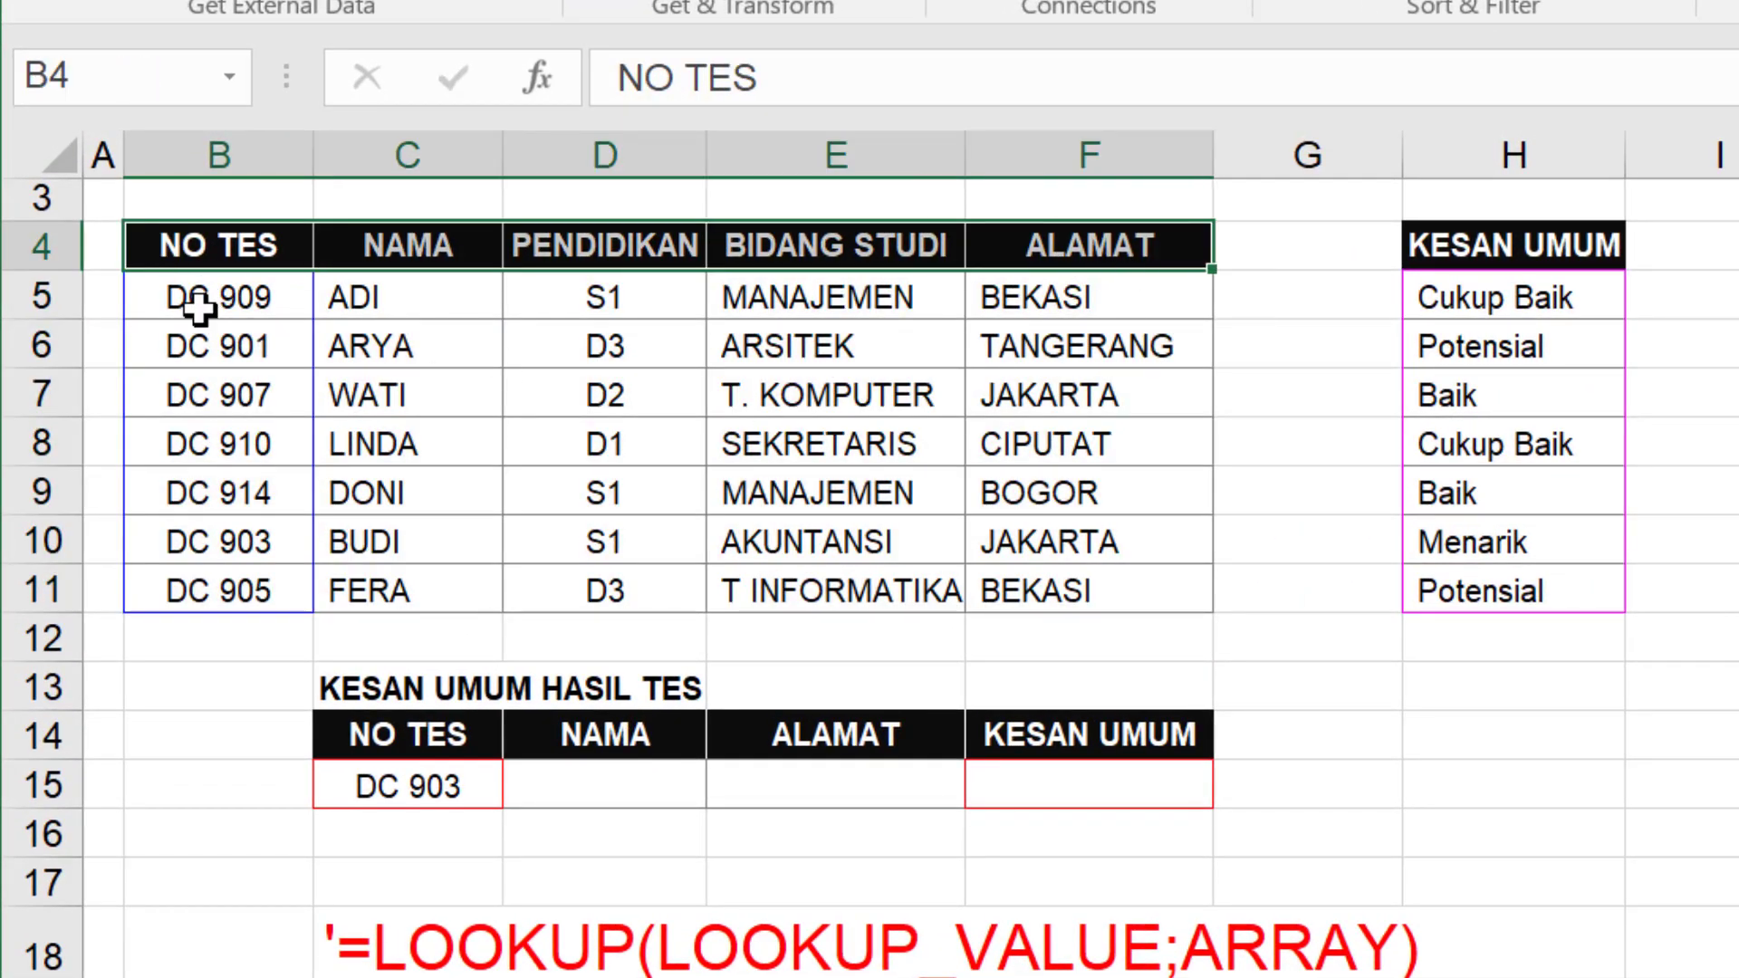
pyautogui.moveTo(199, 308); pyautogui.dragTo(1057, 577)
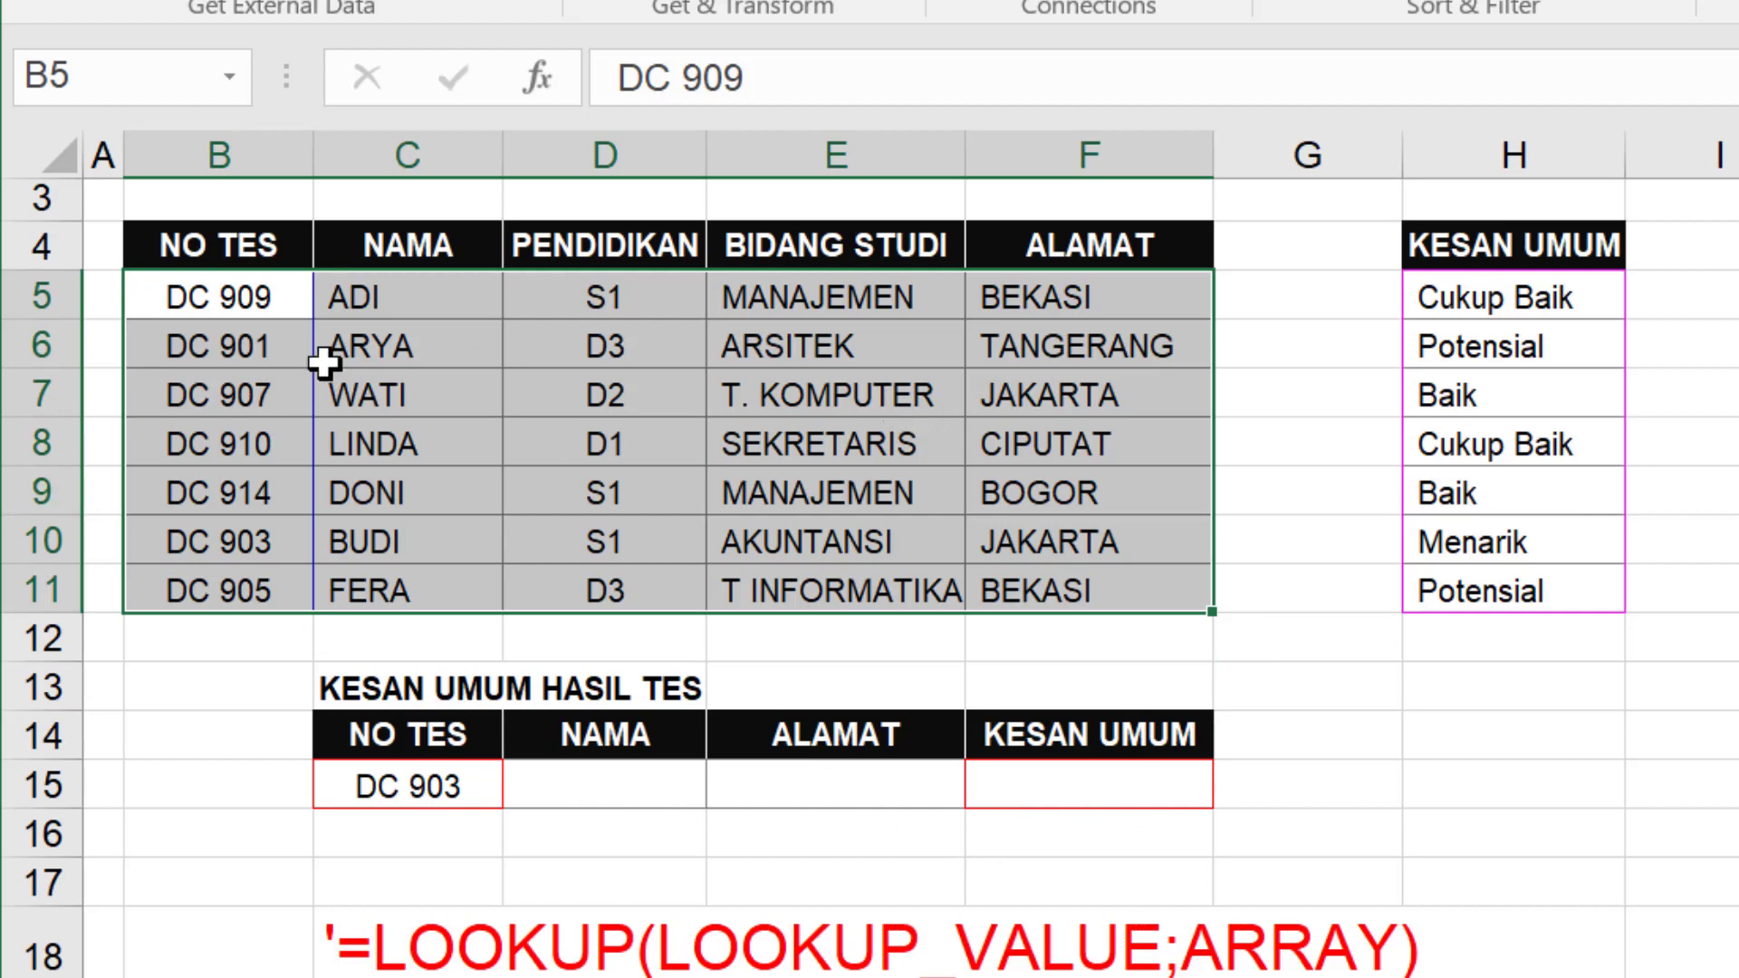
pyautogui.click(125, 78)
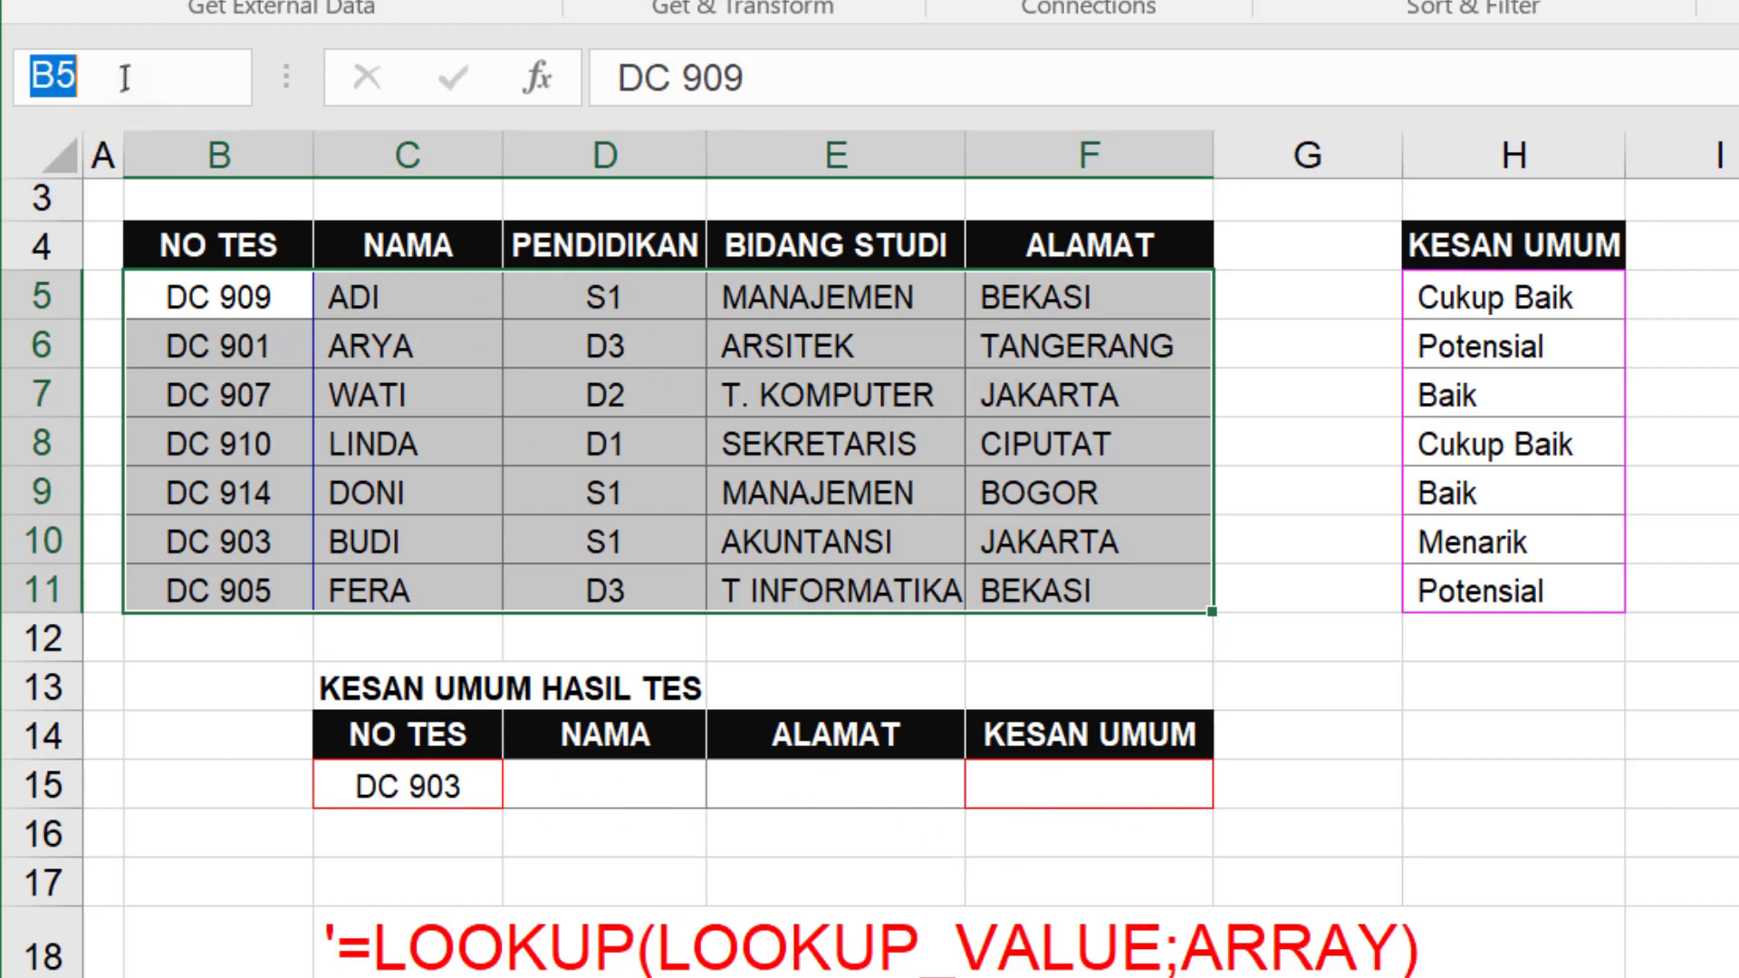
pyautogui.write('DATA3')
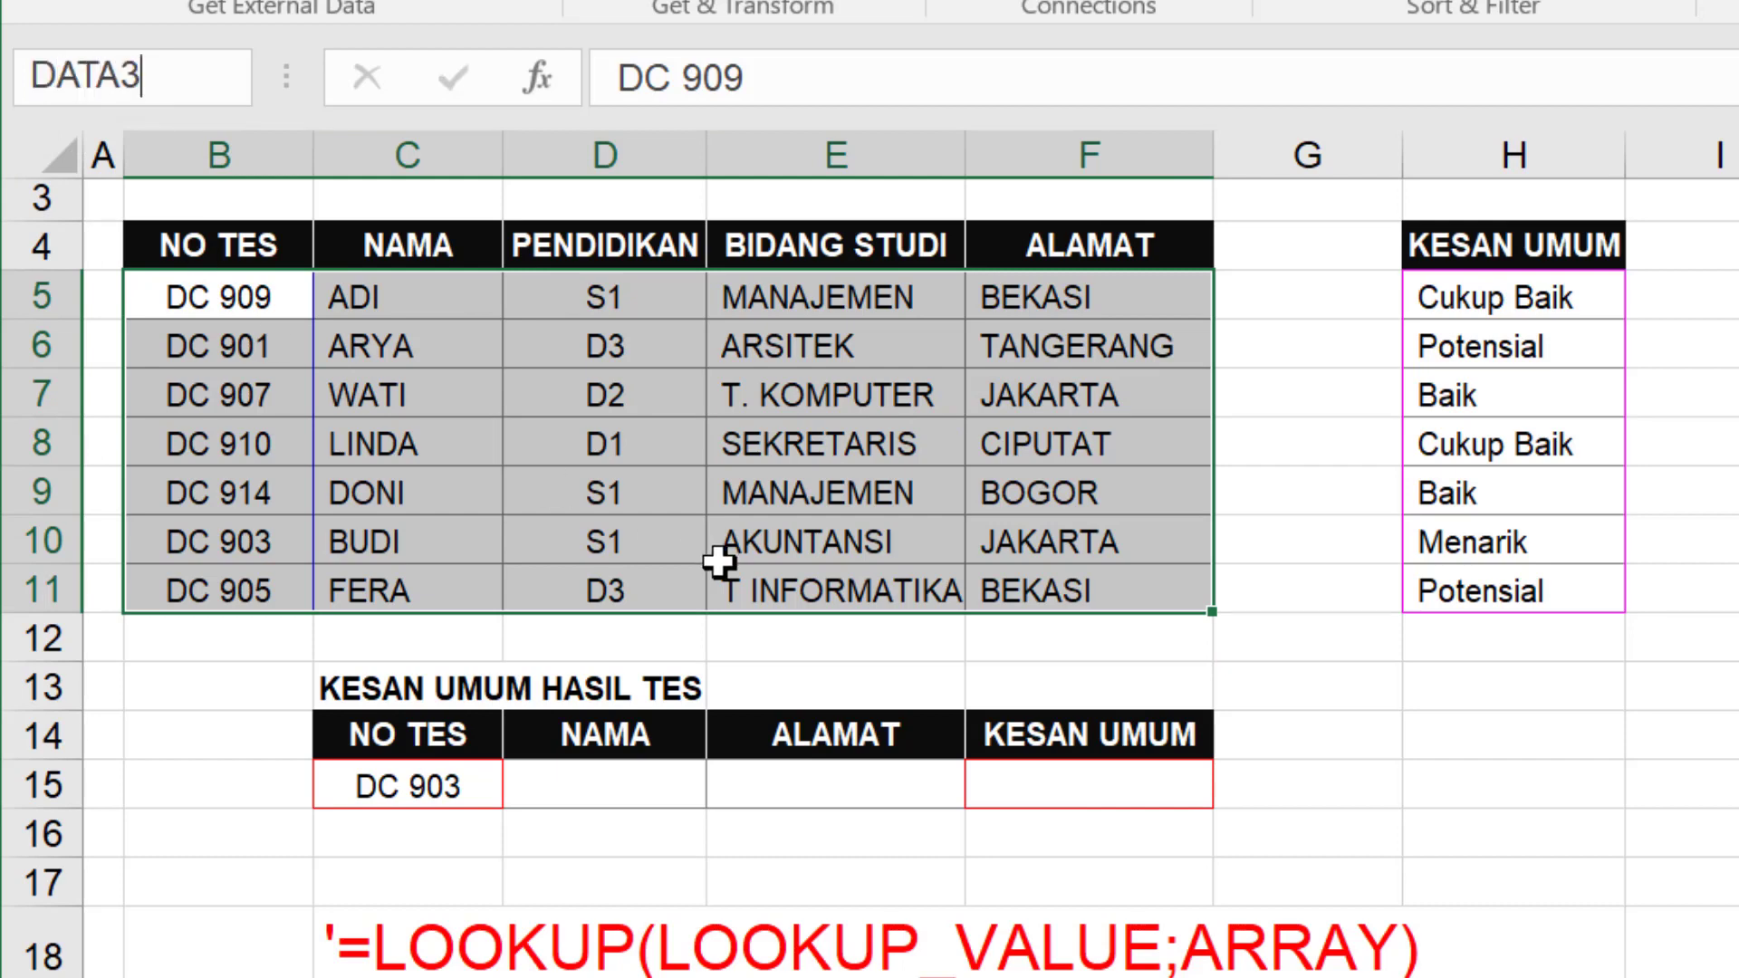
pyautogui.press('Return')
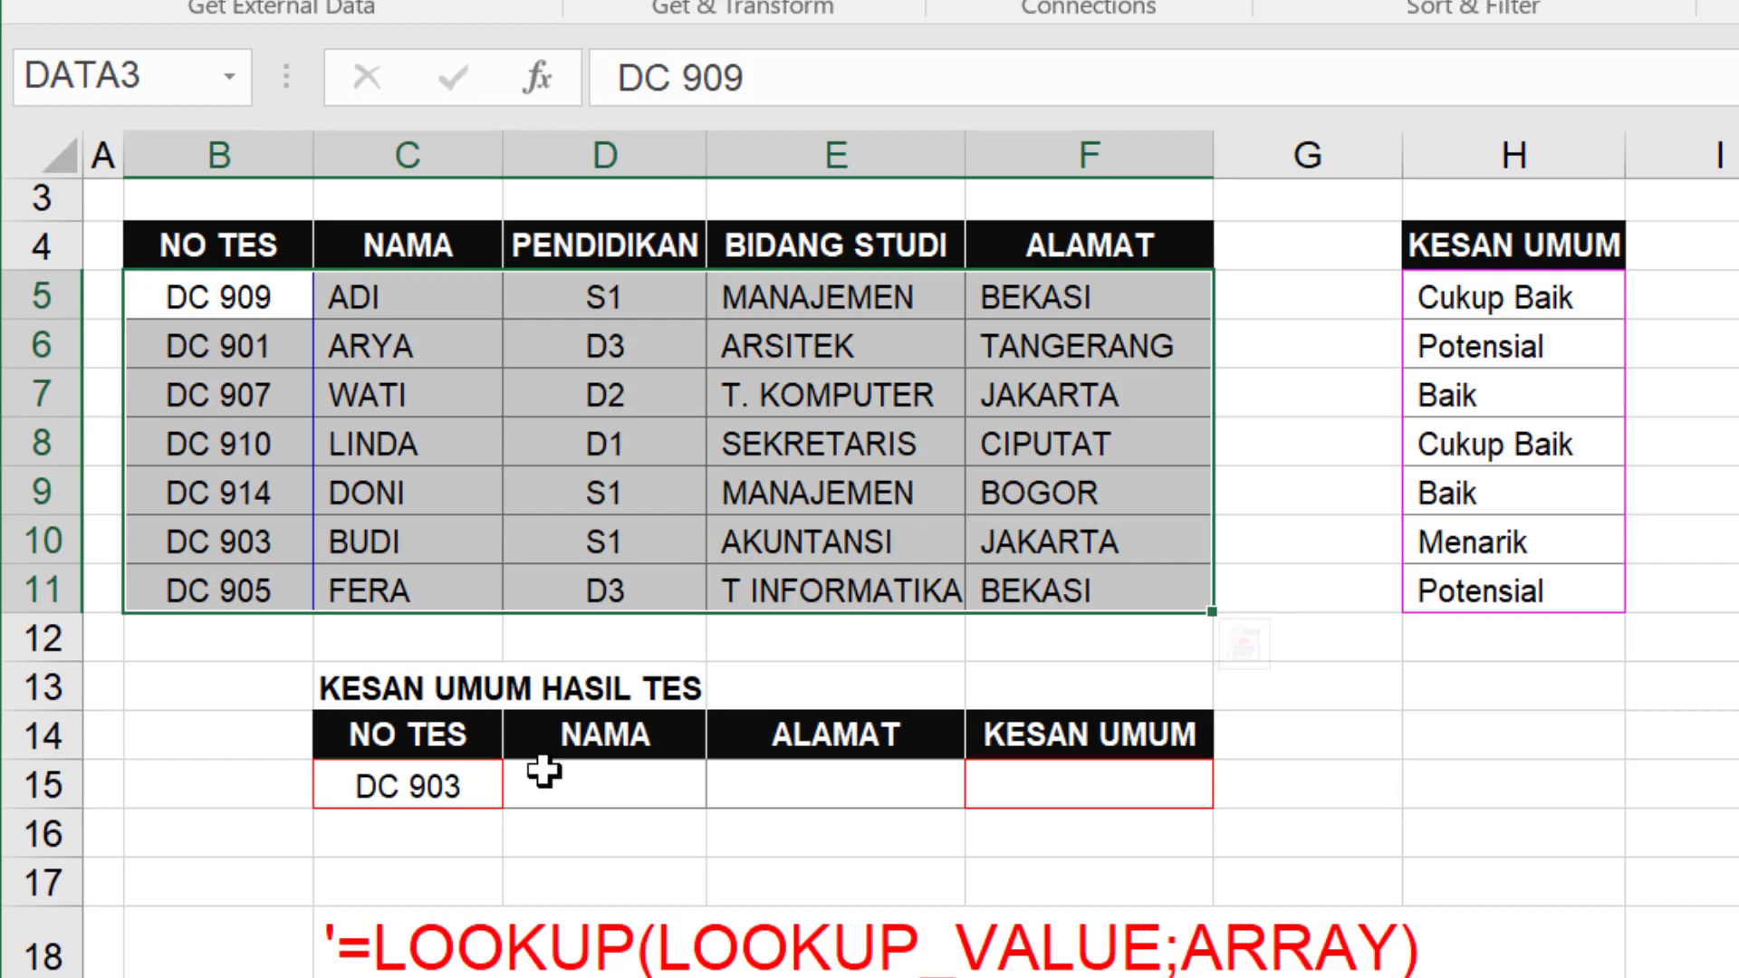
pyautogui.click(590, 779)
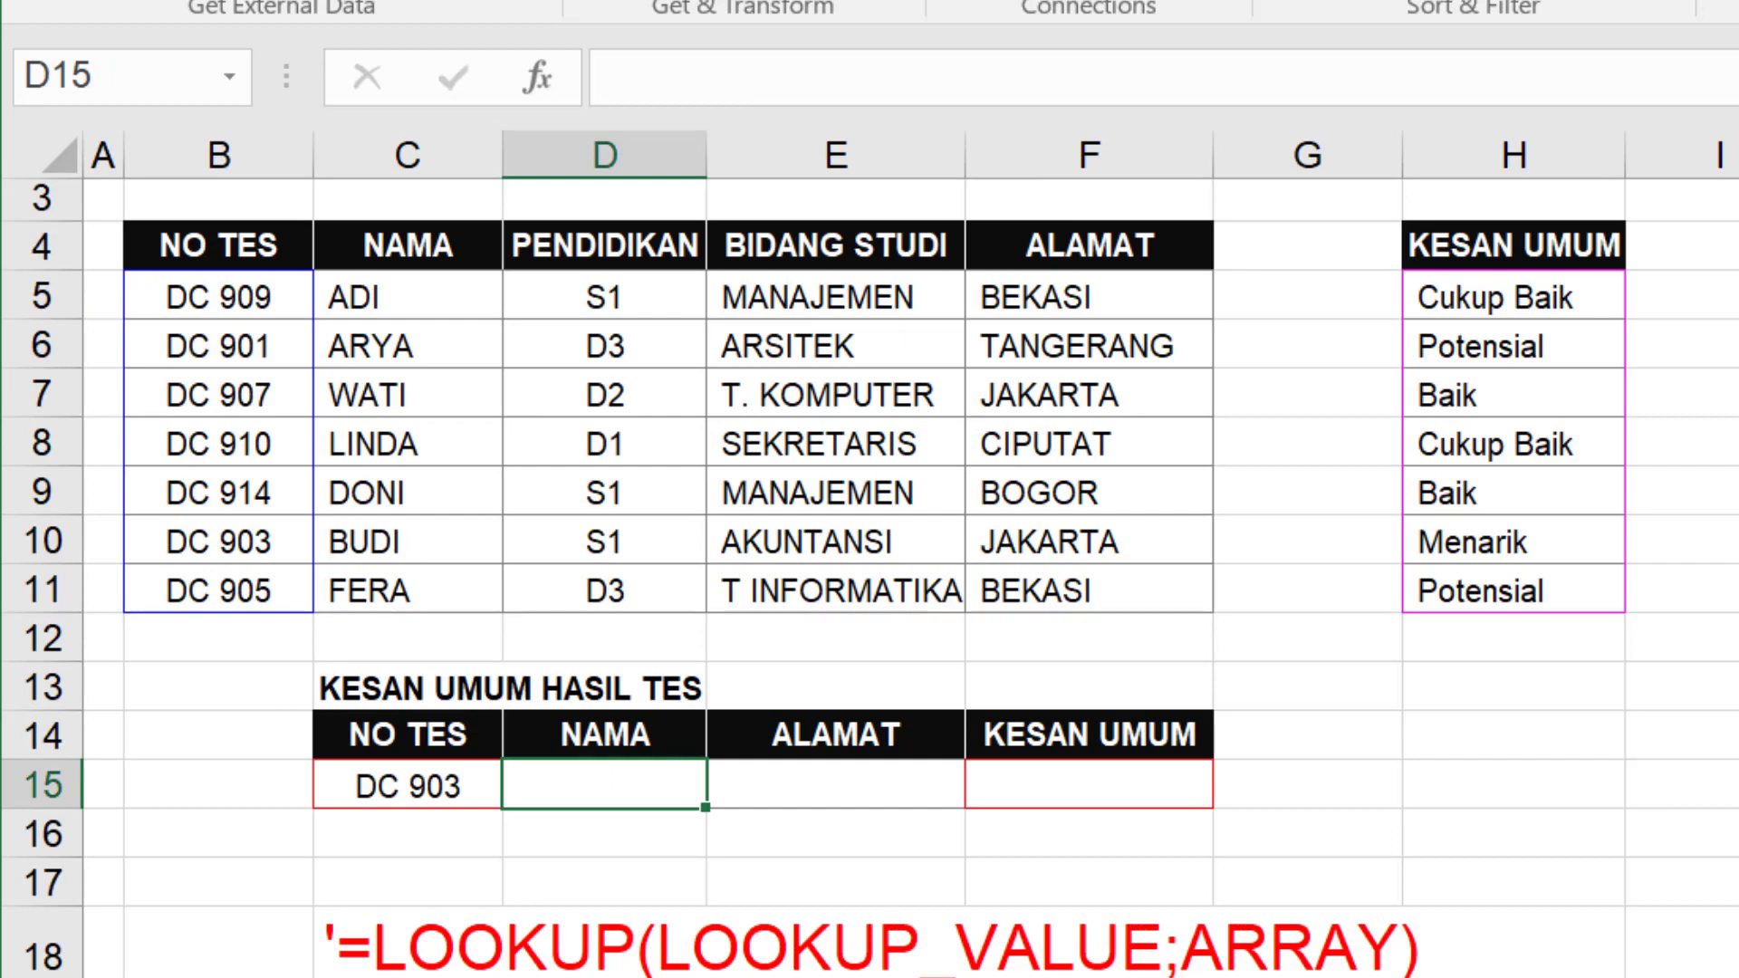
# - Enter =VLOOKUP($C$15;DATA3;2) in NAMA cell D15, with C15 made absolute
pyautogui.click(1064, 76)
pyautogui.write('=VL')
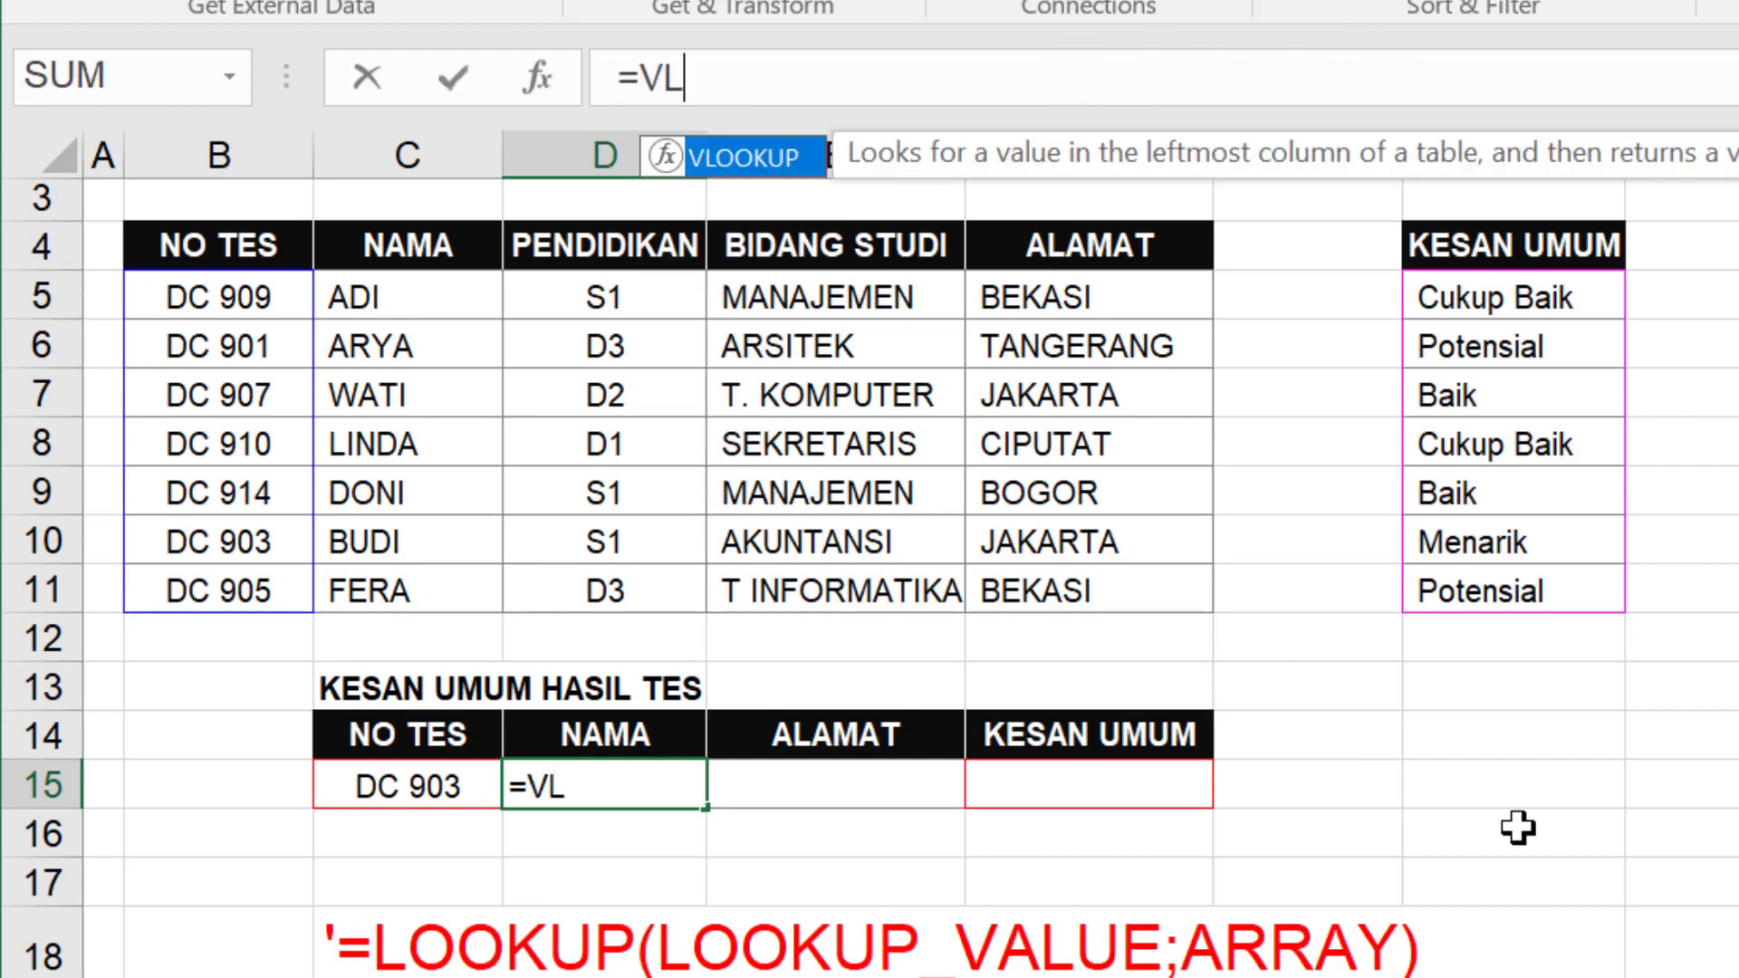
pyautogui.write('OOKUP(')
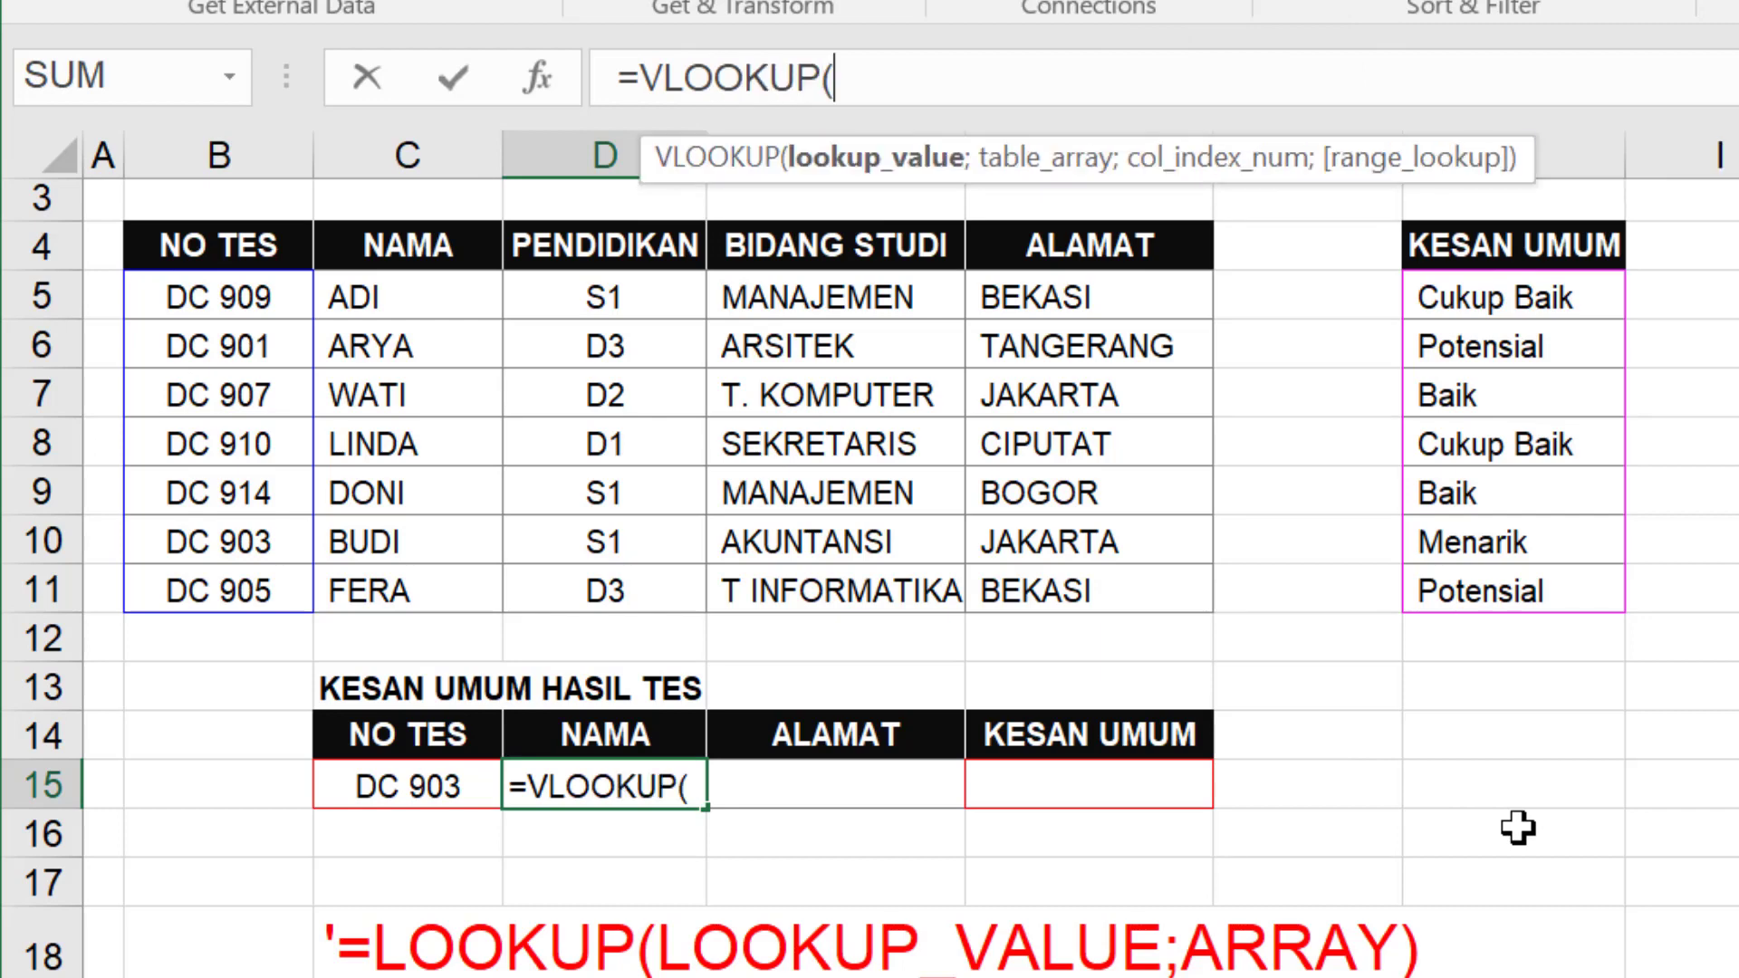
pyautogui.click(422, 782)
pyautogui.write(';')
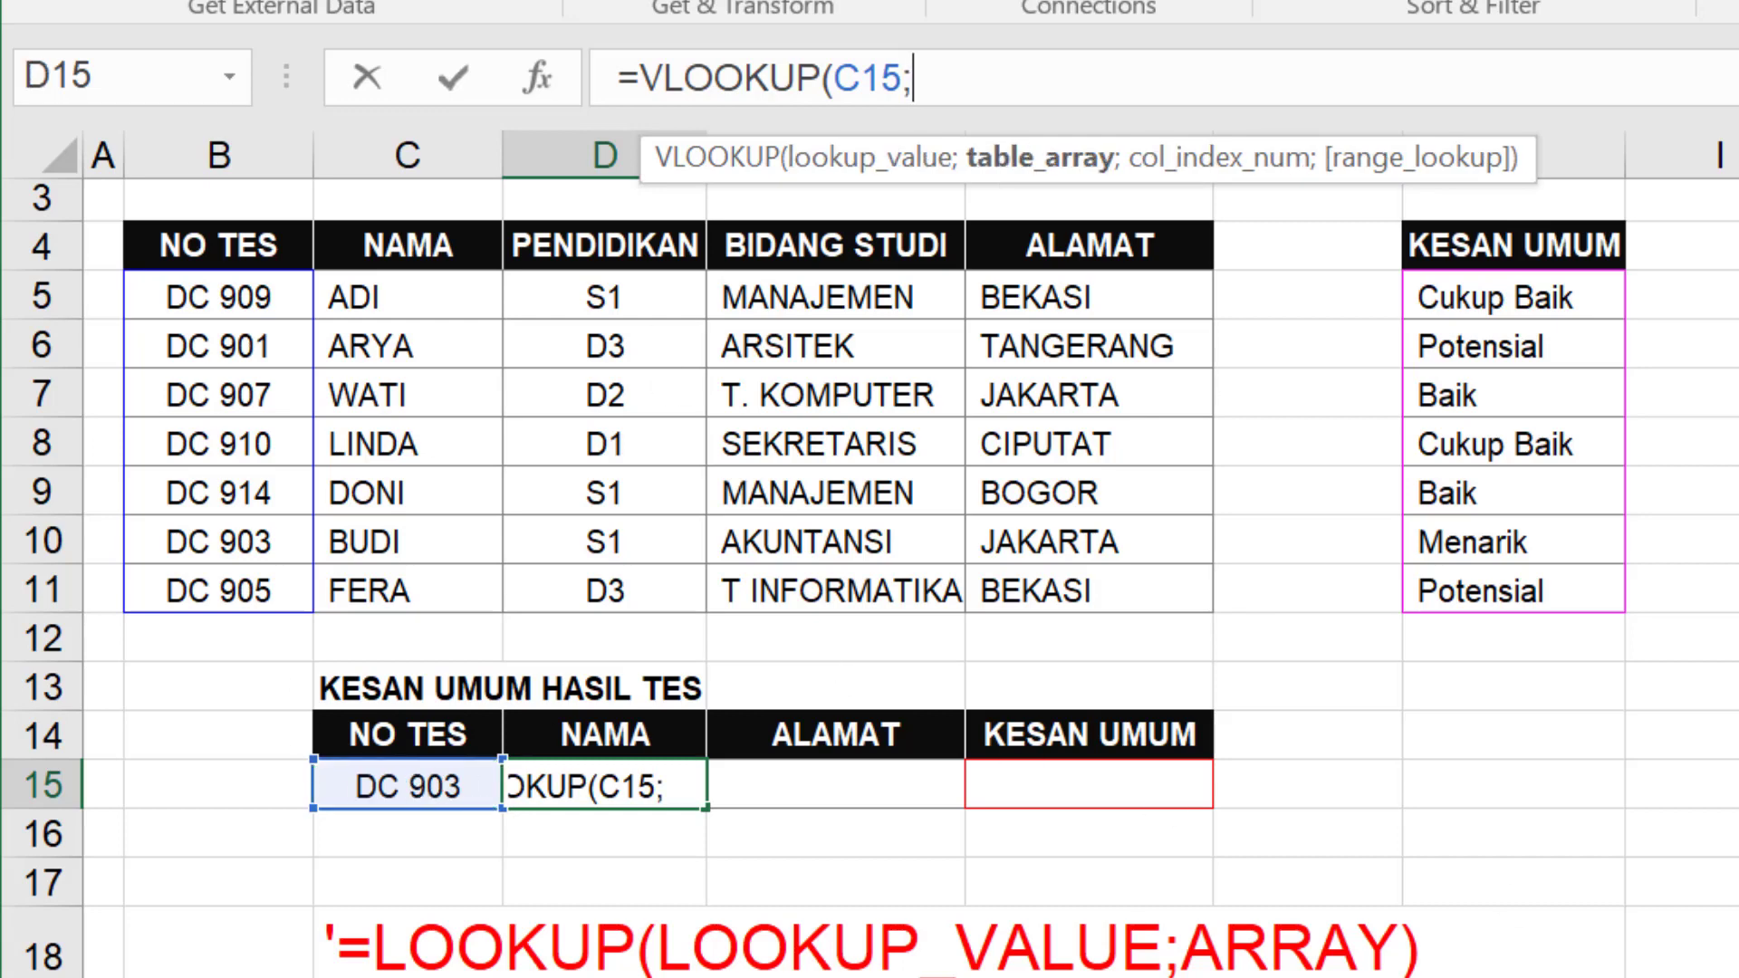
pyautogui.write('DATA')
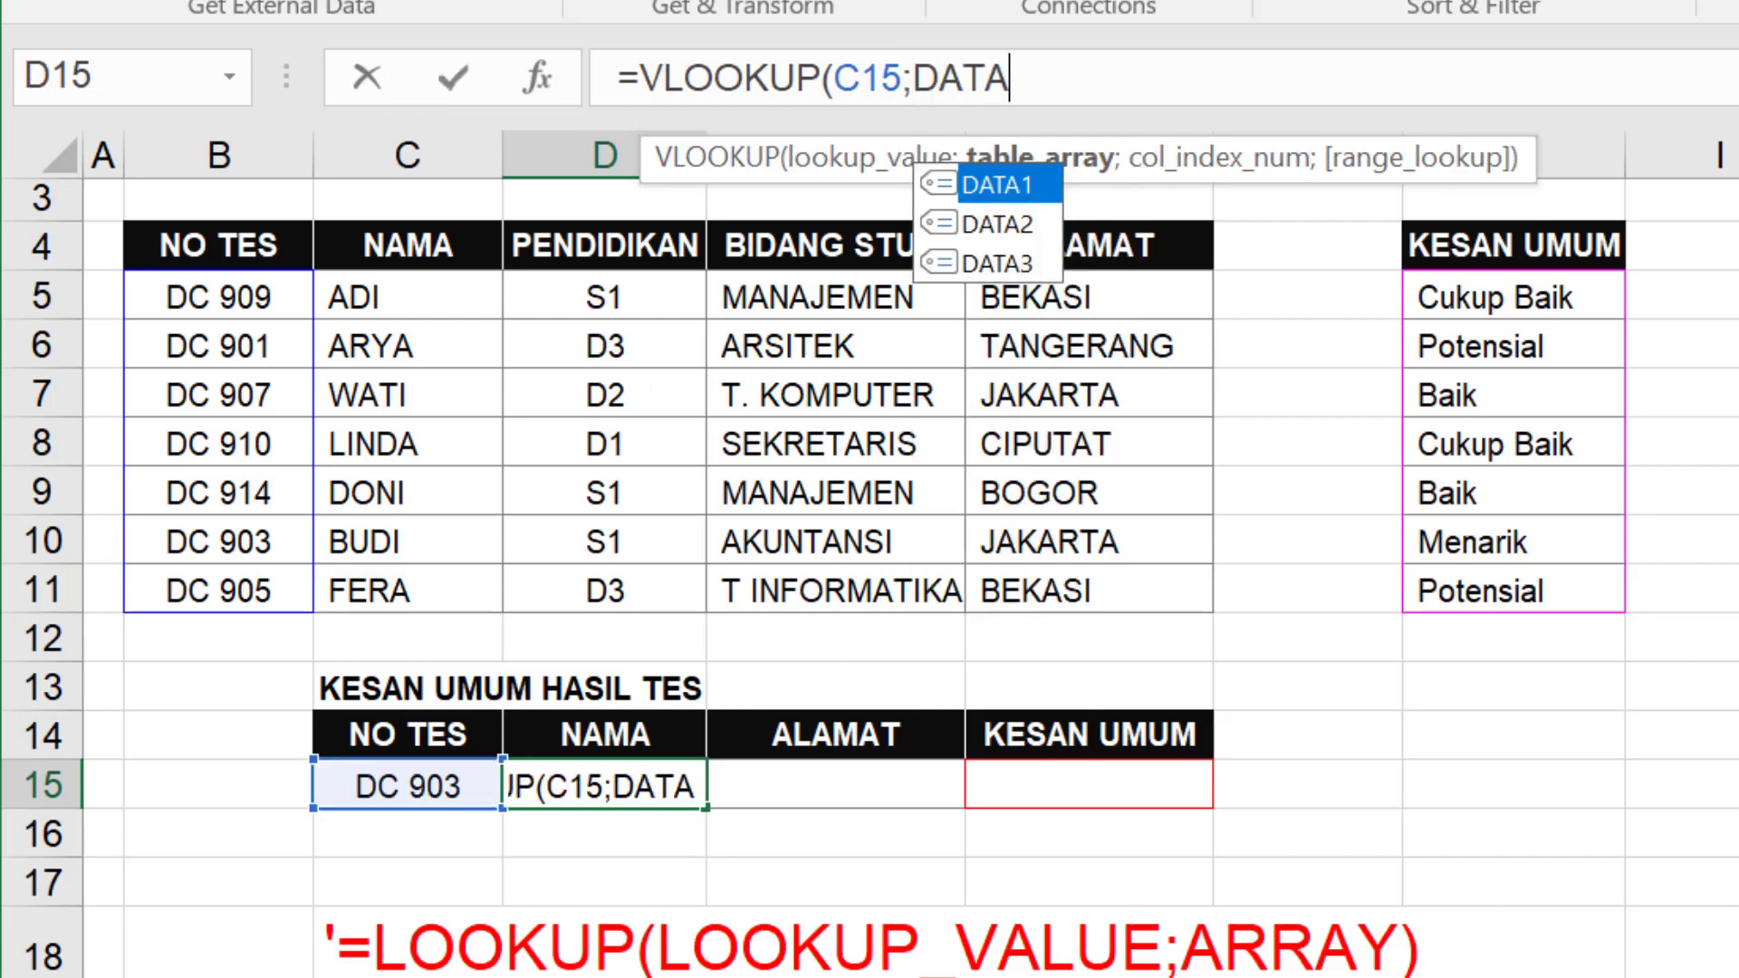
pyautogui.write('3;2')
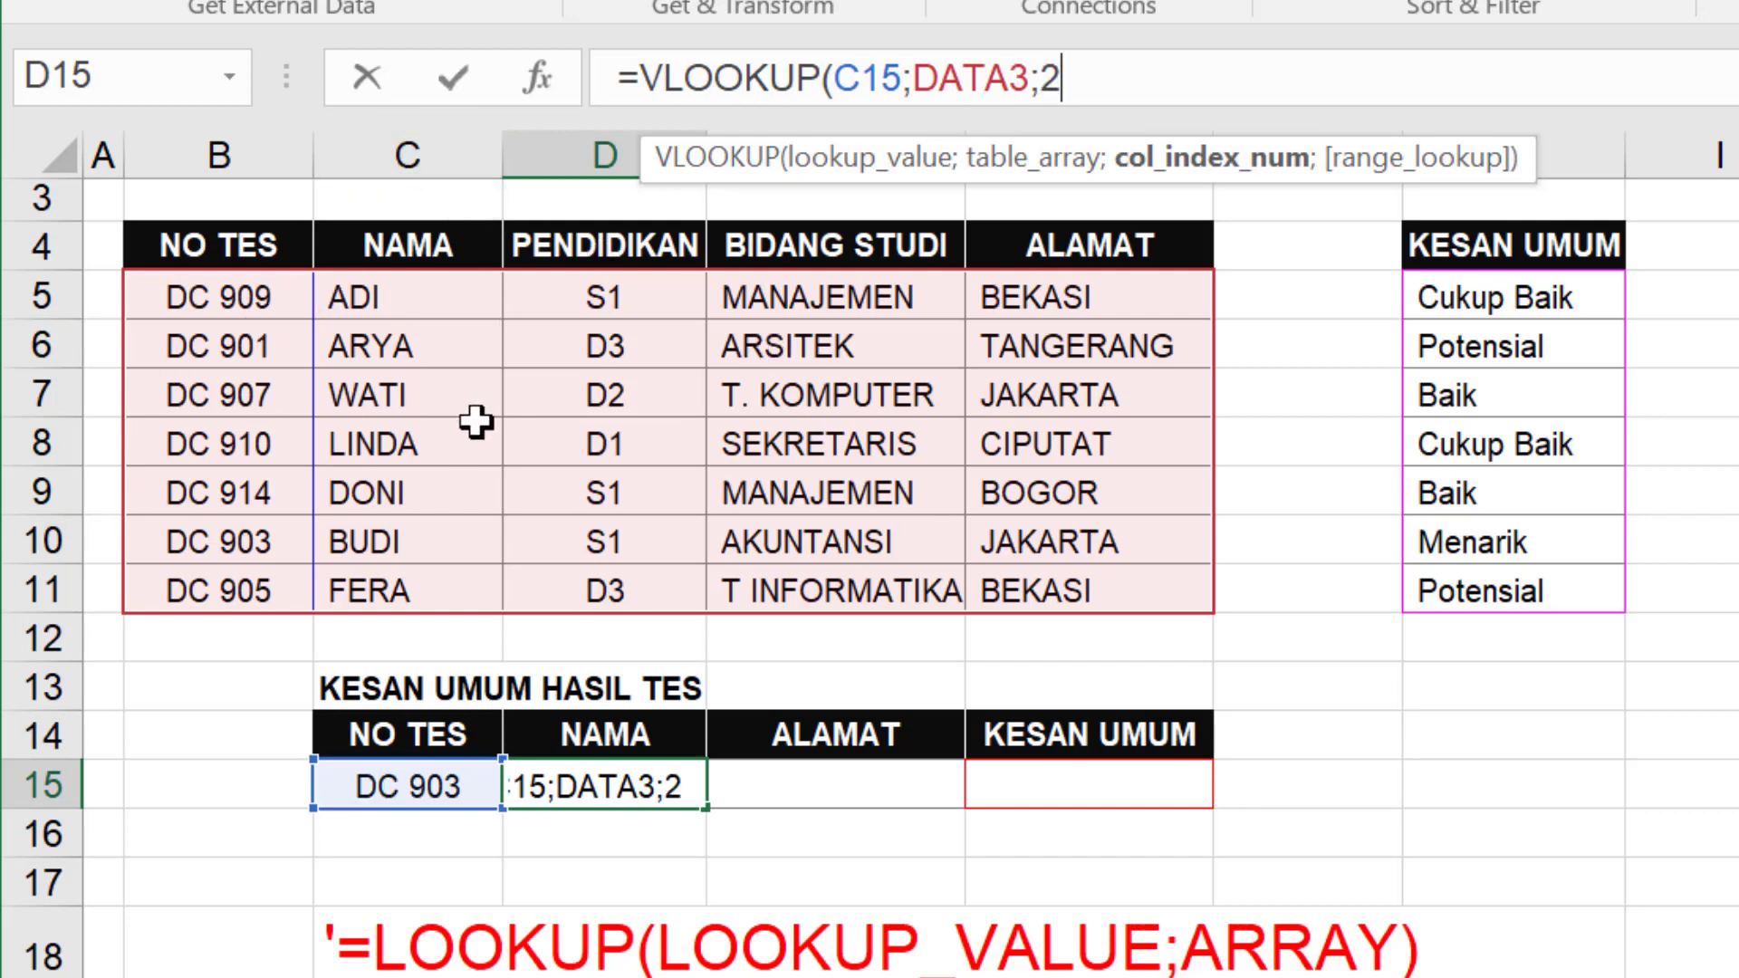
pyautogui.press('Return')
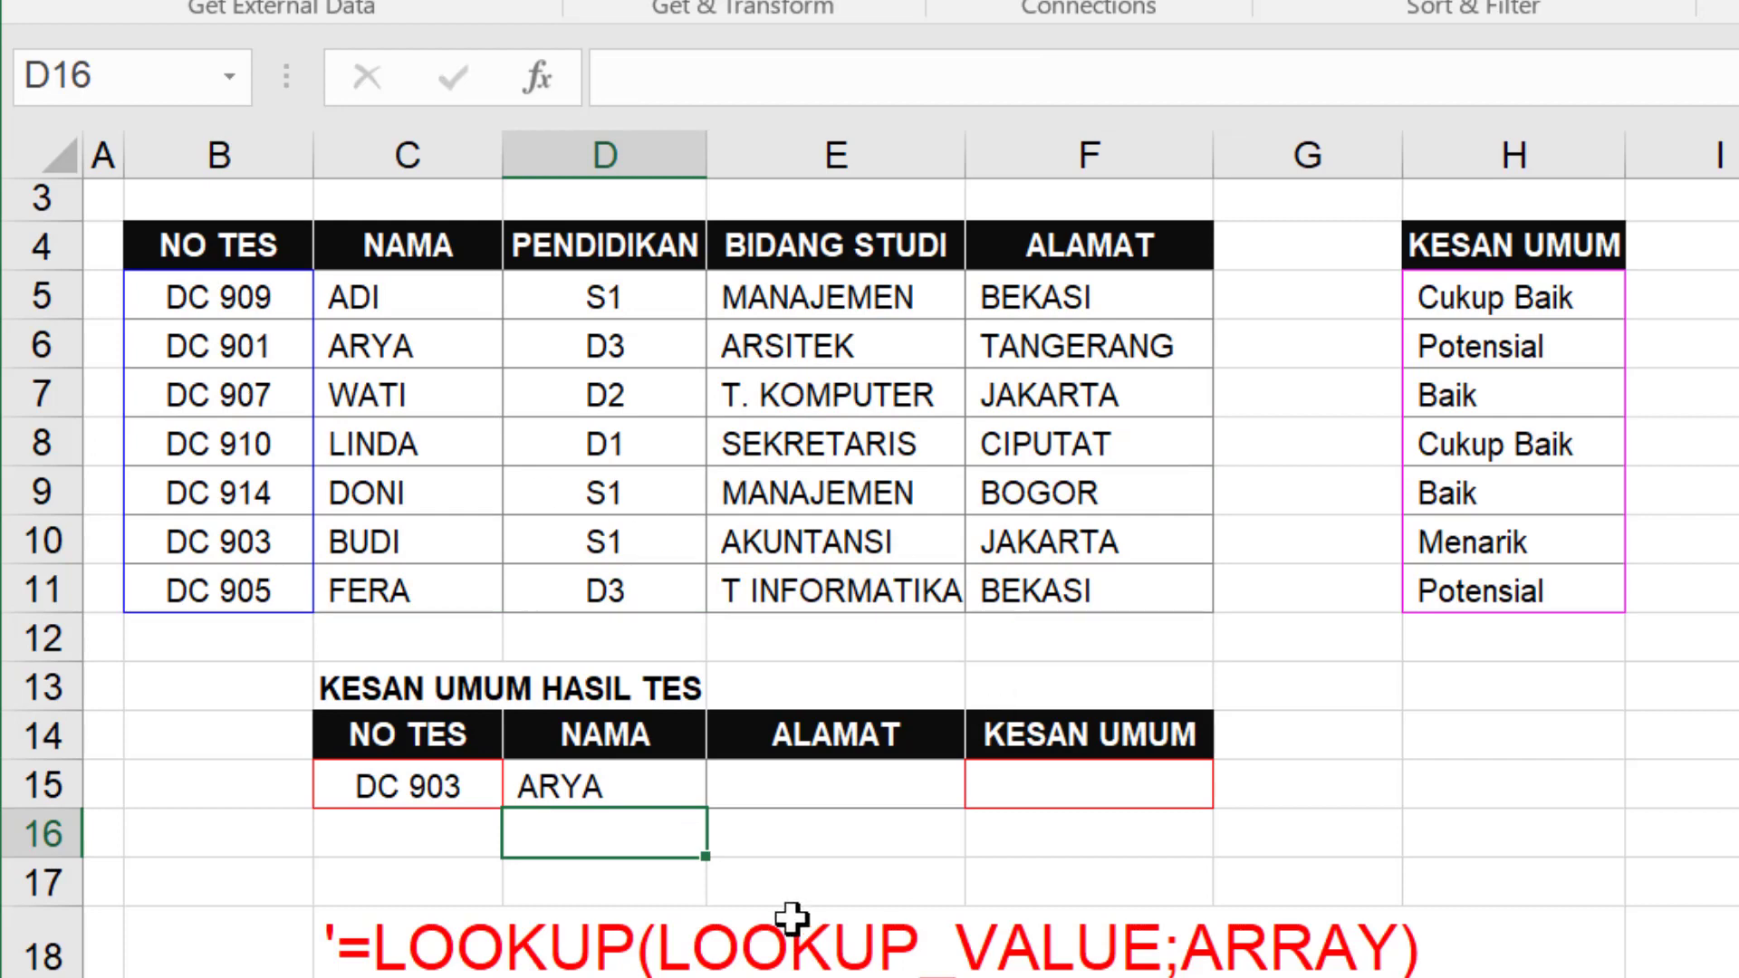
pyautogui.click(564, 786)
pyautogui.click(874, 77)
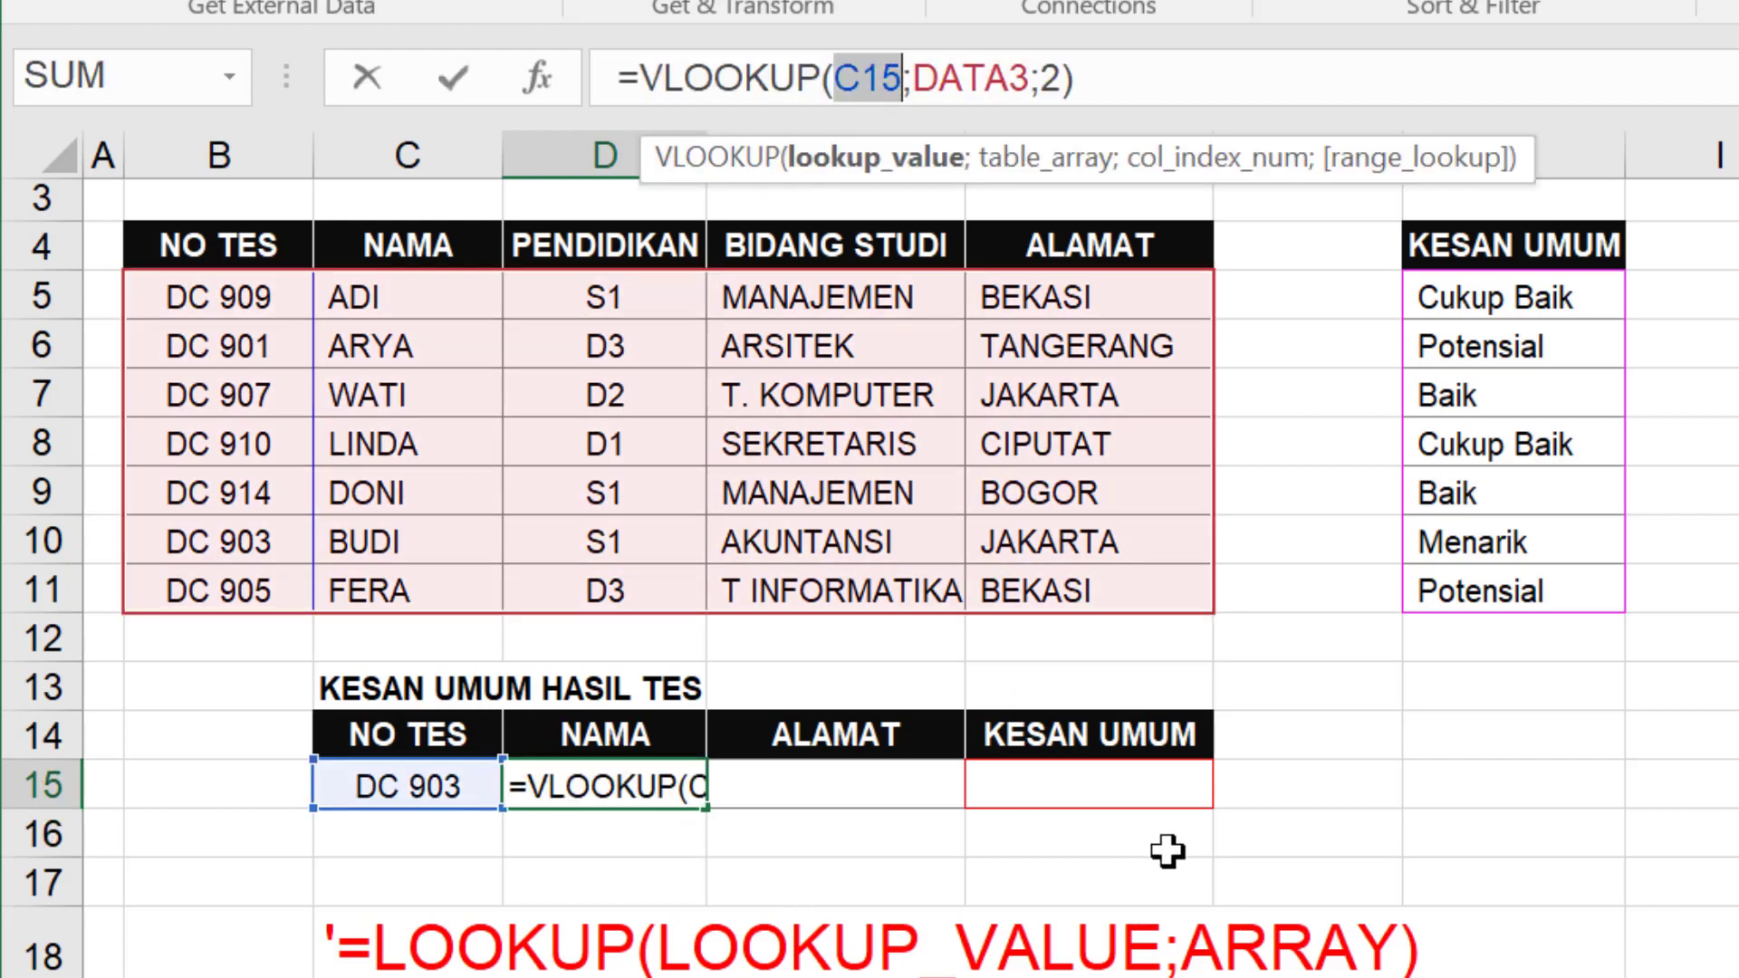
pyautogui.press('F4')
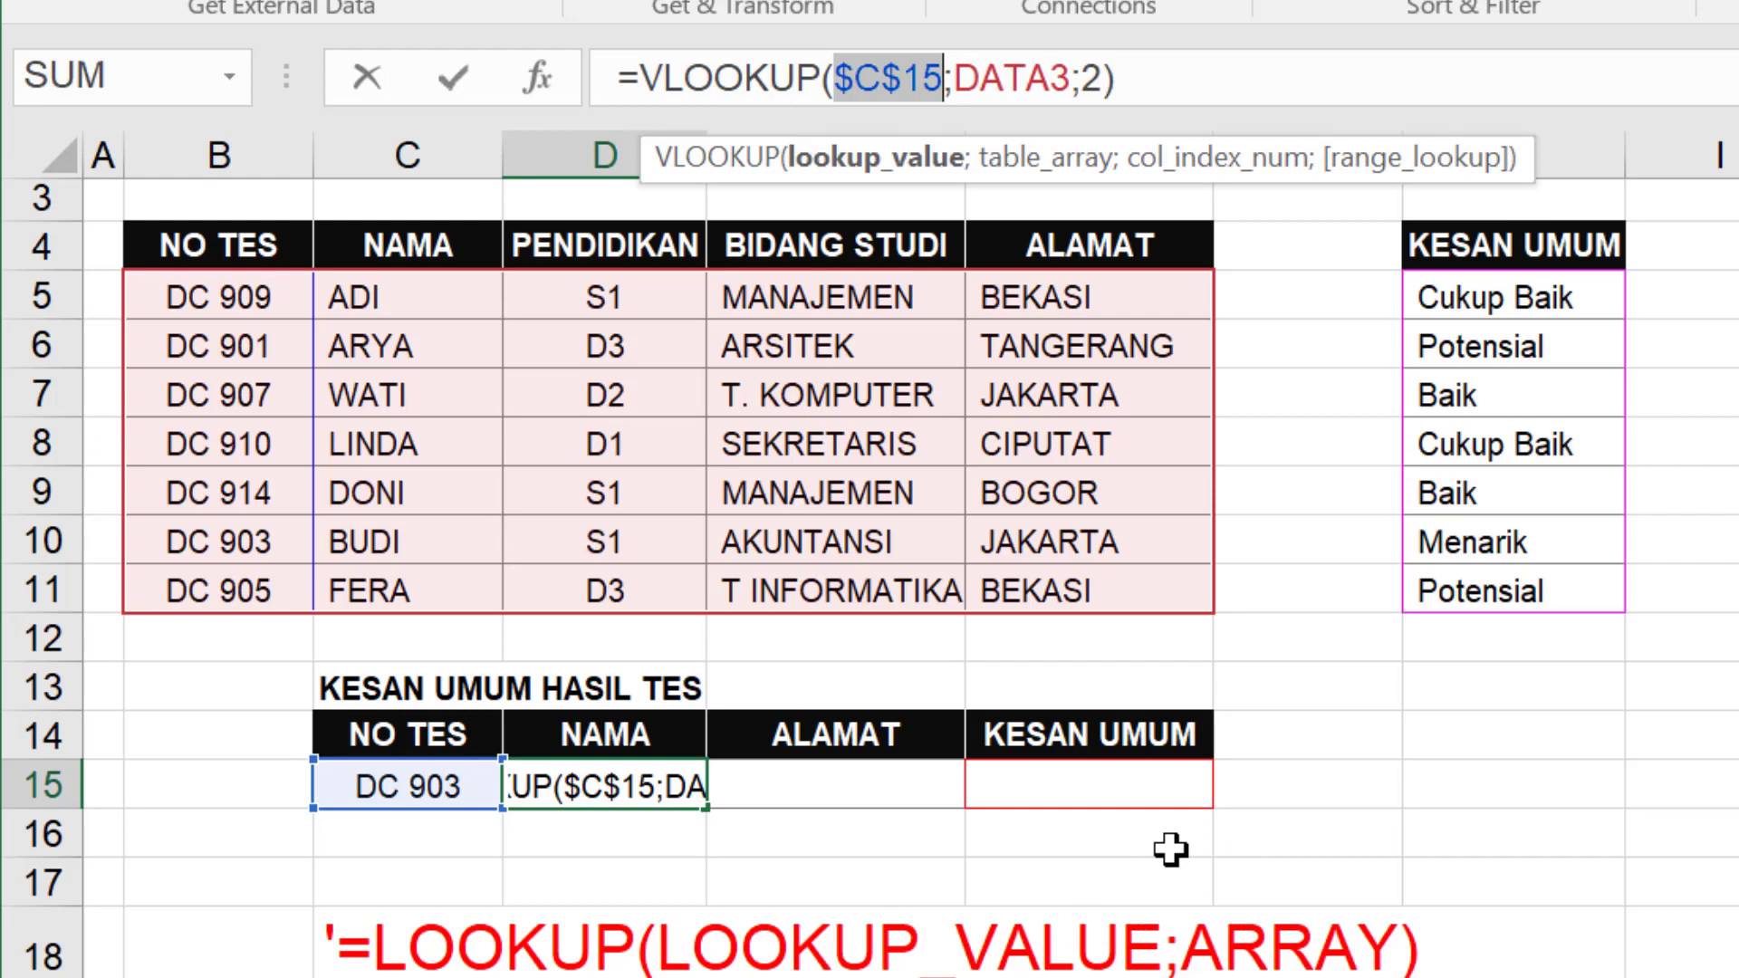
pyautogui.press('Return')
# - Copy the NAMA formula from D15 into ALAMAT cell E15
pyautogui.click(639, 786)
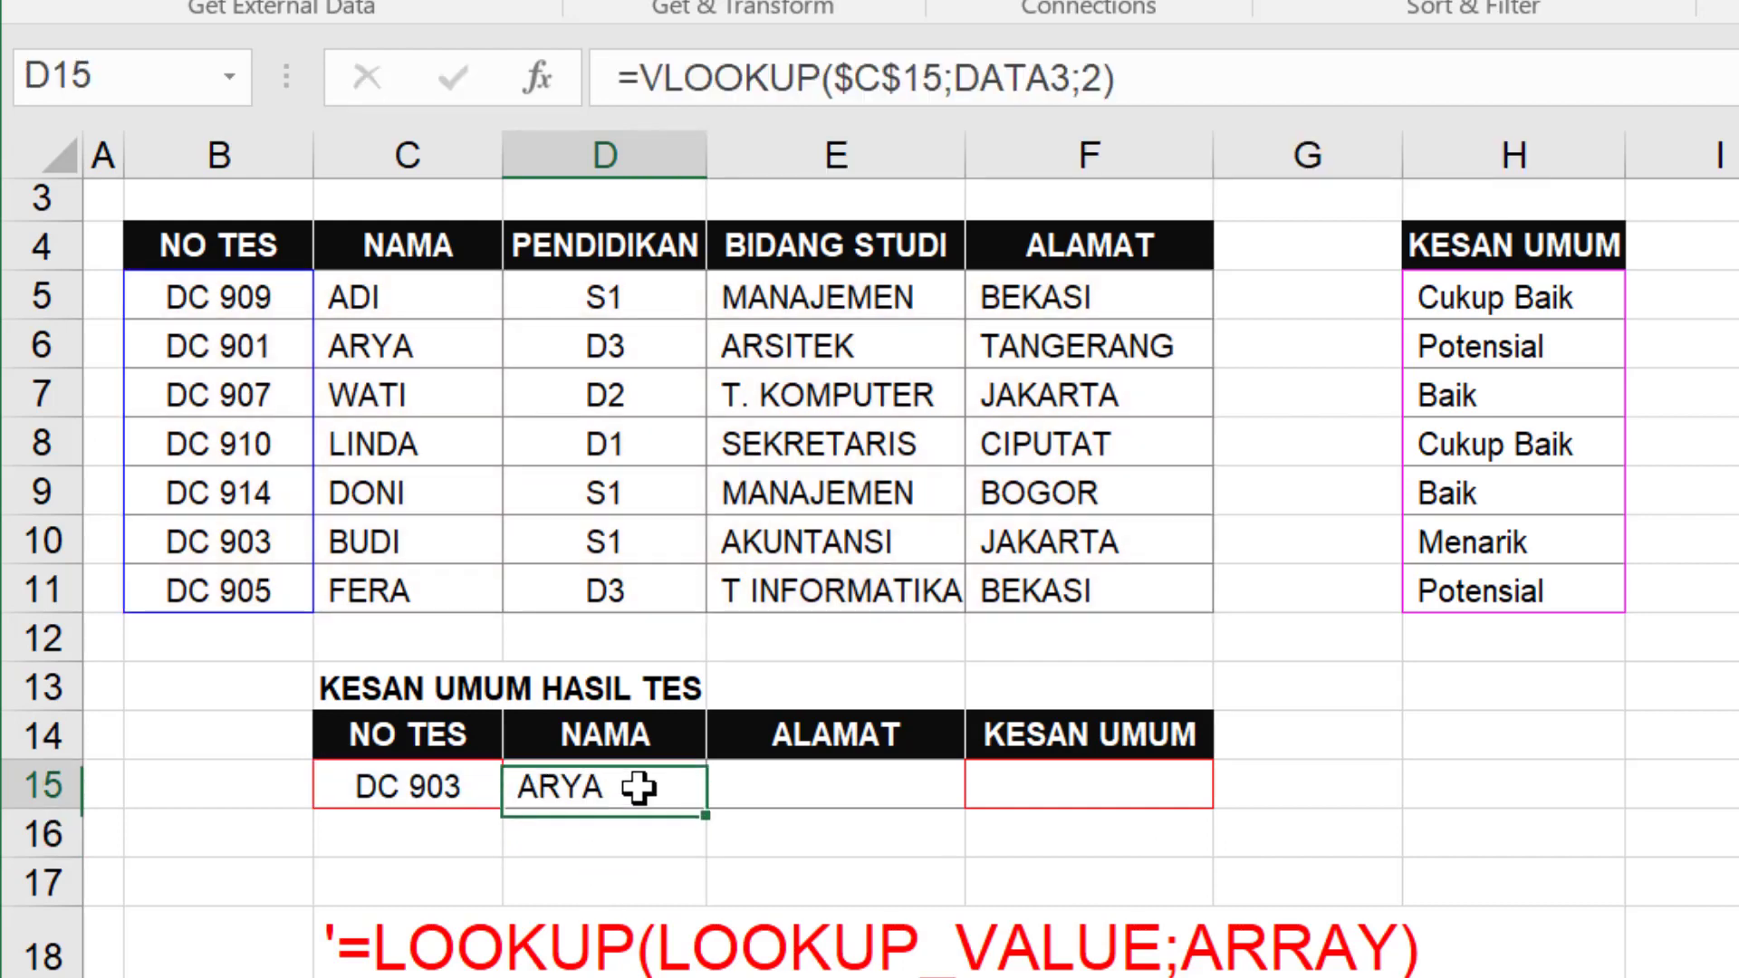
pyautogui.moveTo(706, 807); pyautogui.dragTo(885, 834)
pyautogui.click(847, 788)
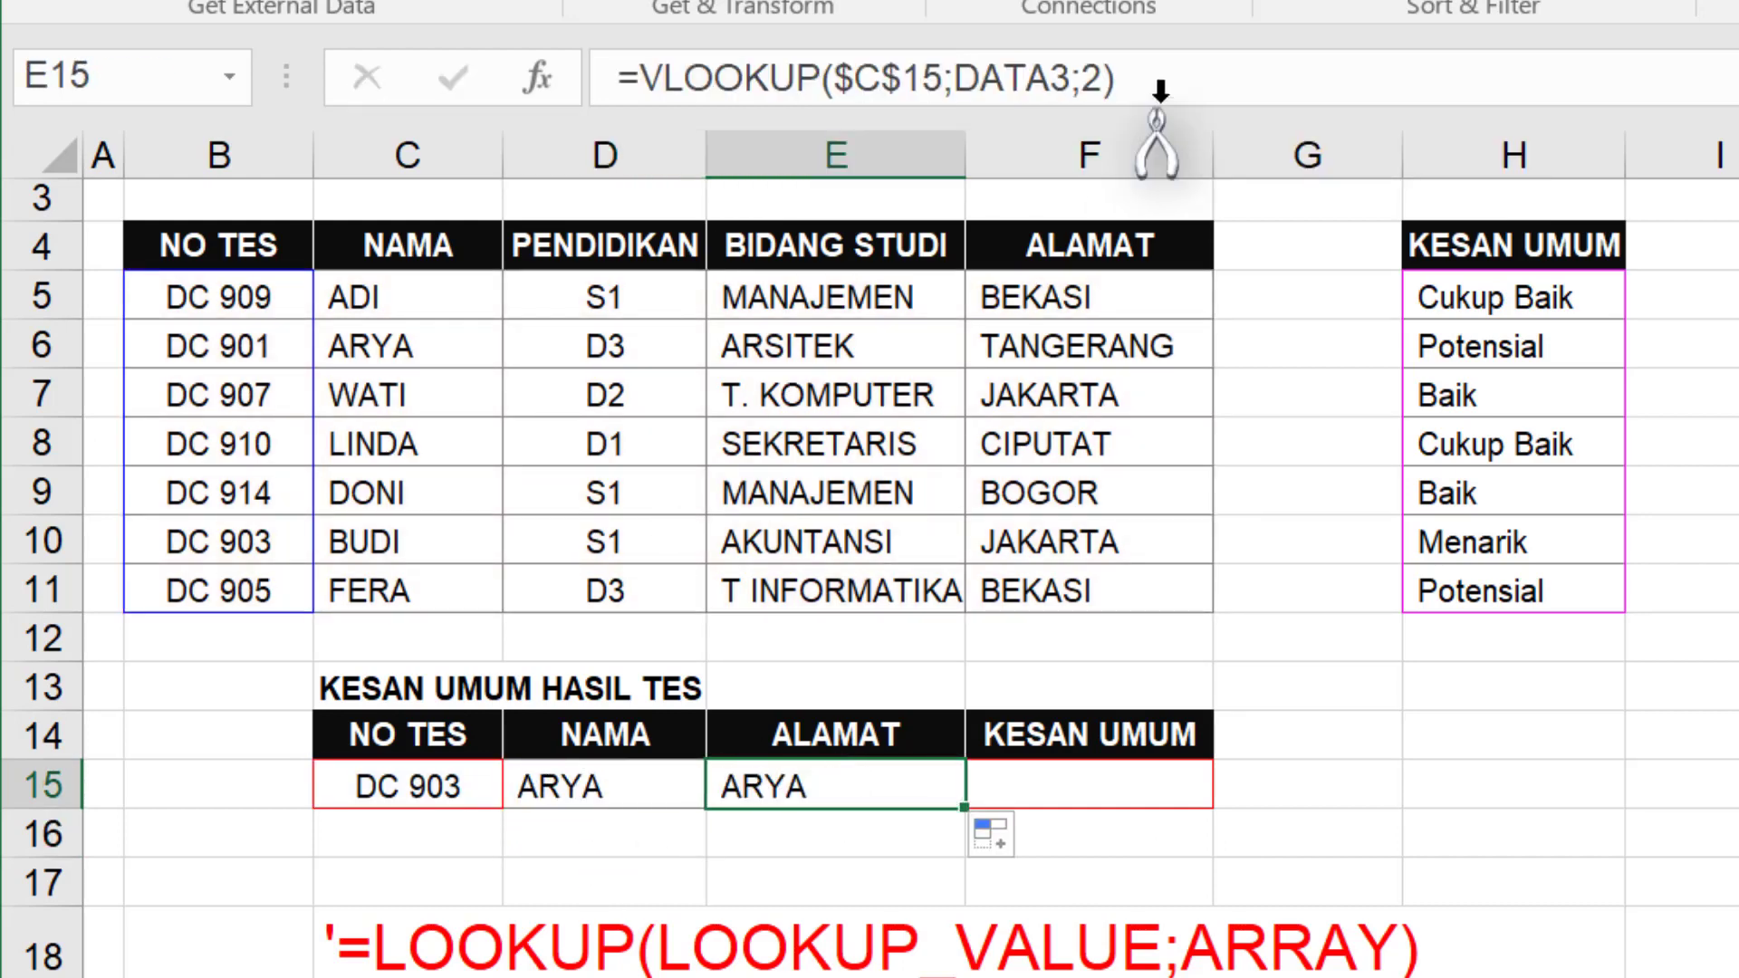
# - Change E15's VLOOKUP column index from 2 to 5 so ALAMAT shows TANGERANG
pyautogui.click(1187, 68)
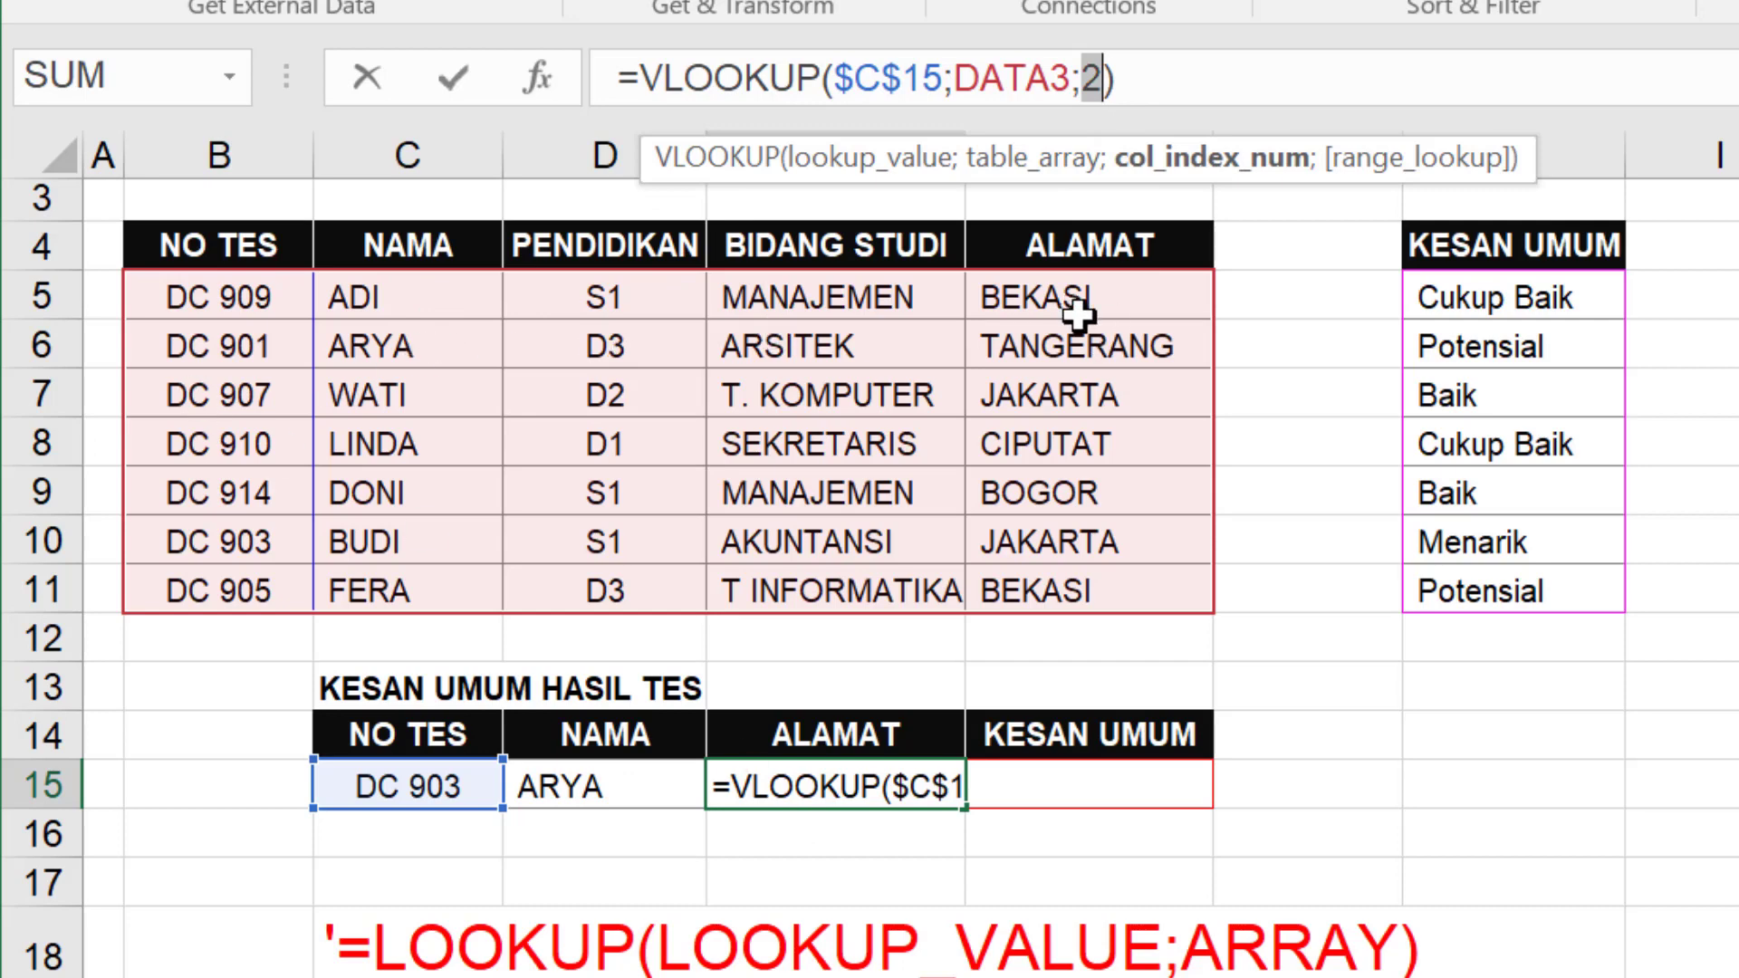
pyautogui.write('5')
pyautogui.press('Return')
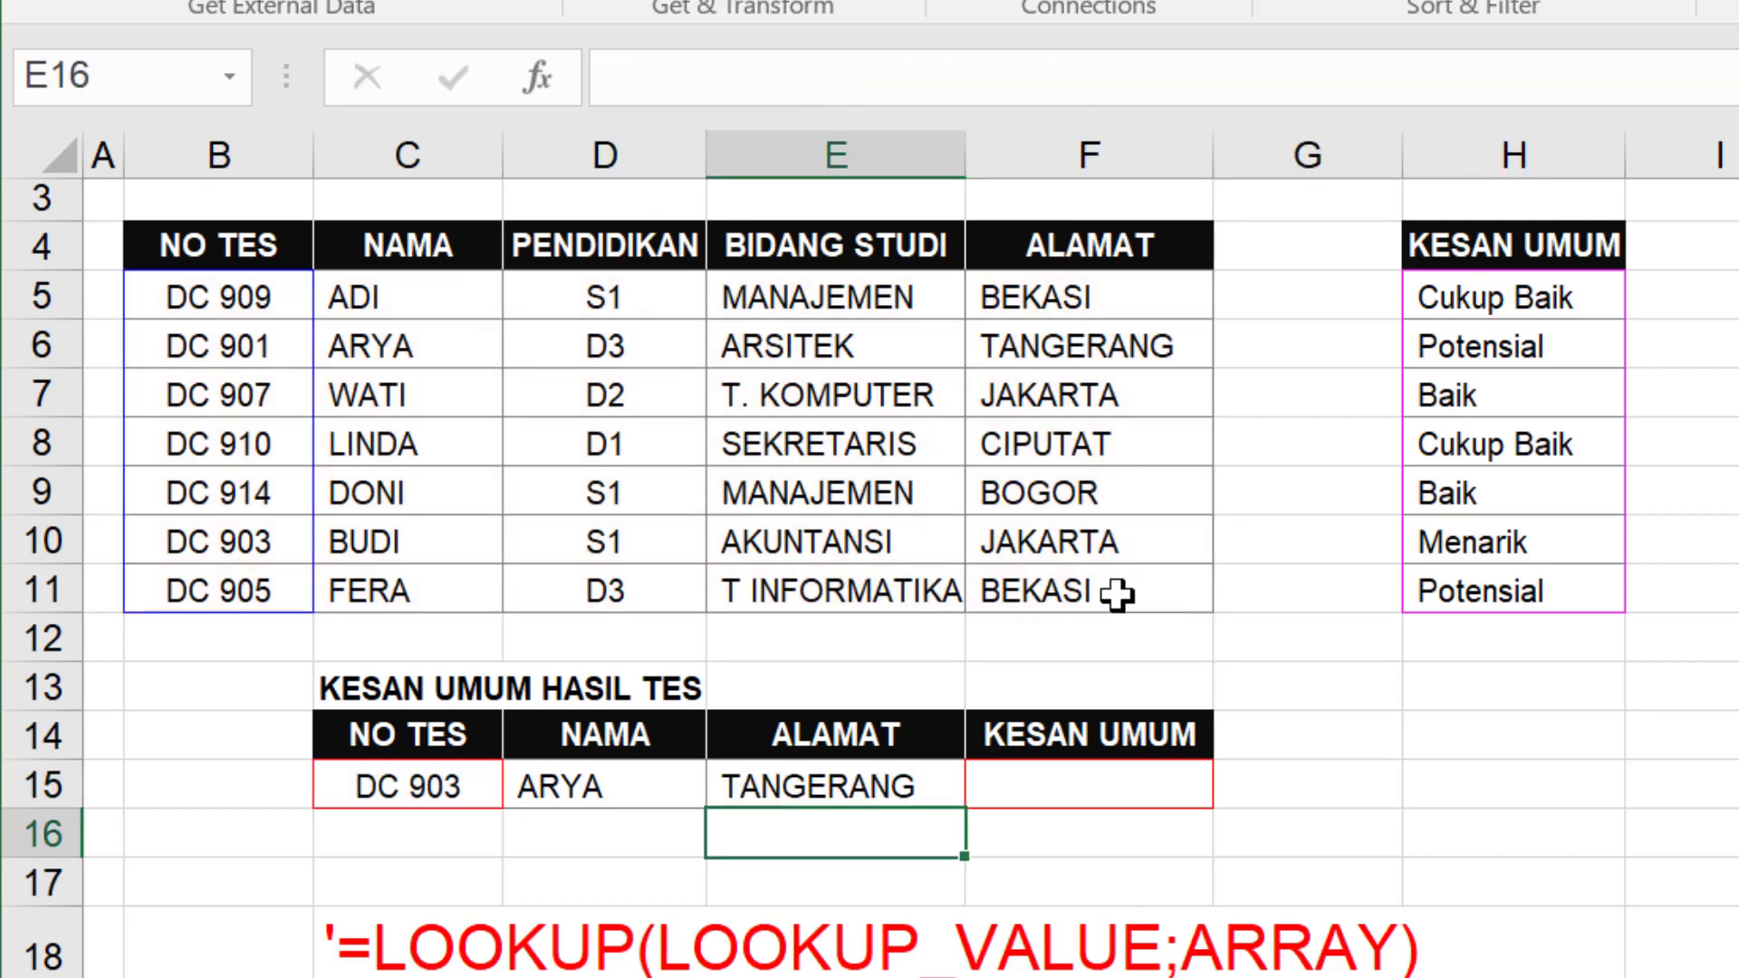
pyautogui.click(1098, 784)
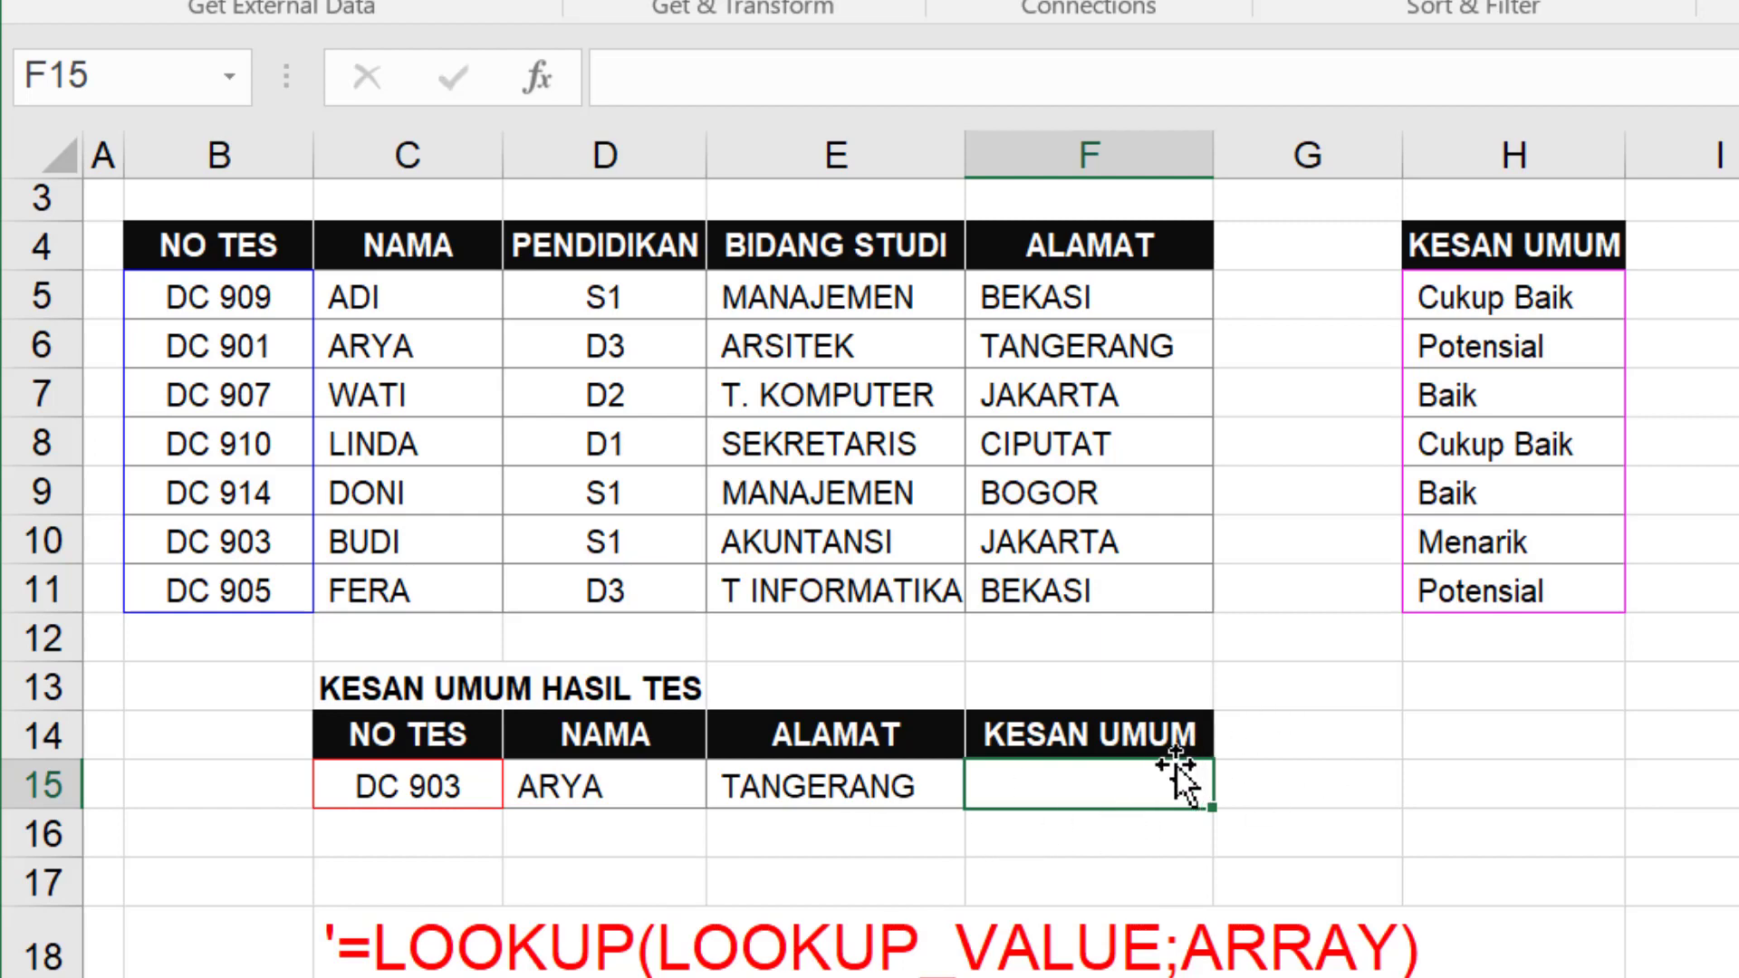
# - Select the KESAN UMUM values H5:H11 and name the range DATA4
pyautogui.moveTo(218, 297); pyautogui.dragTo(1042, 584)
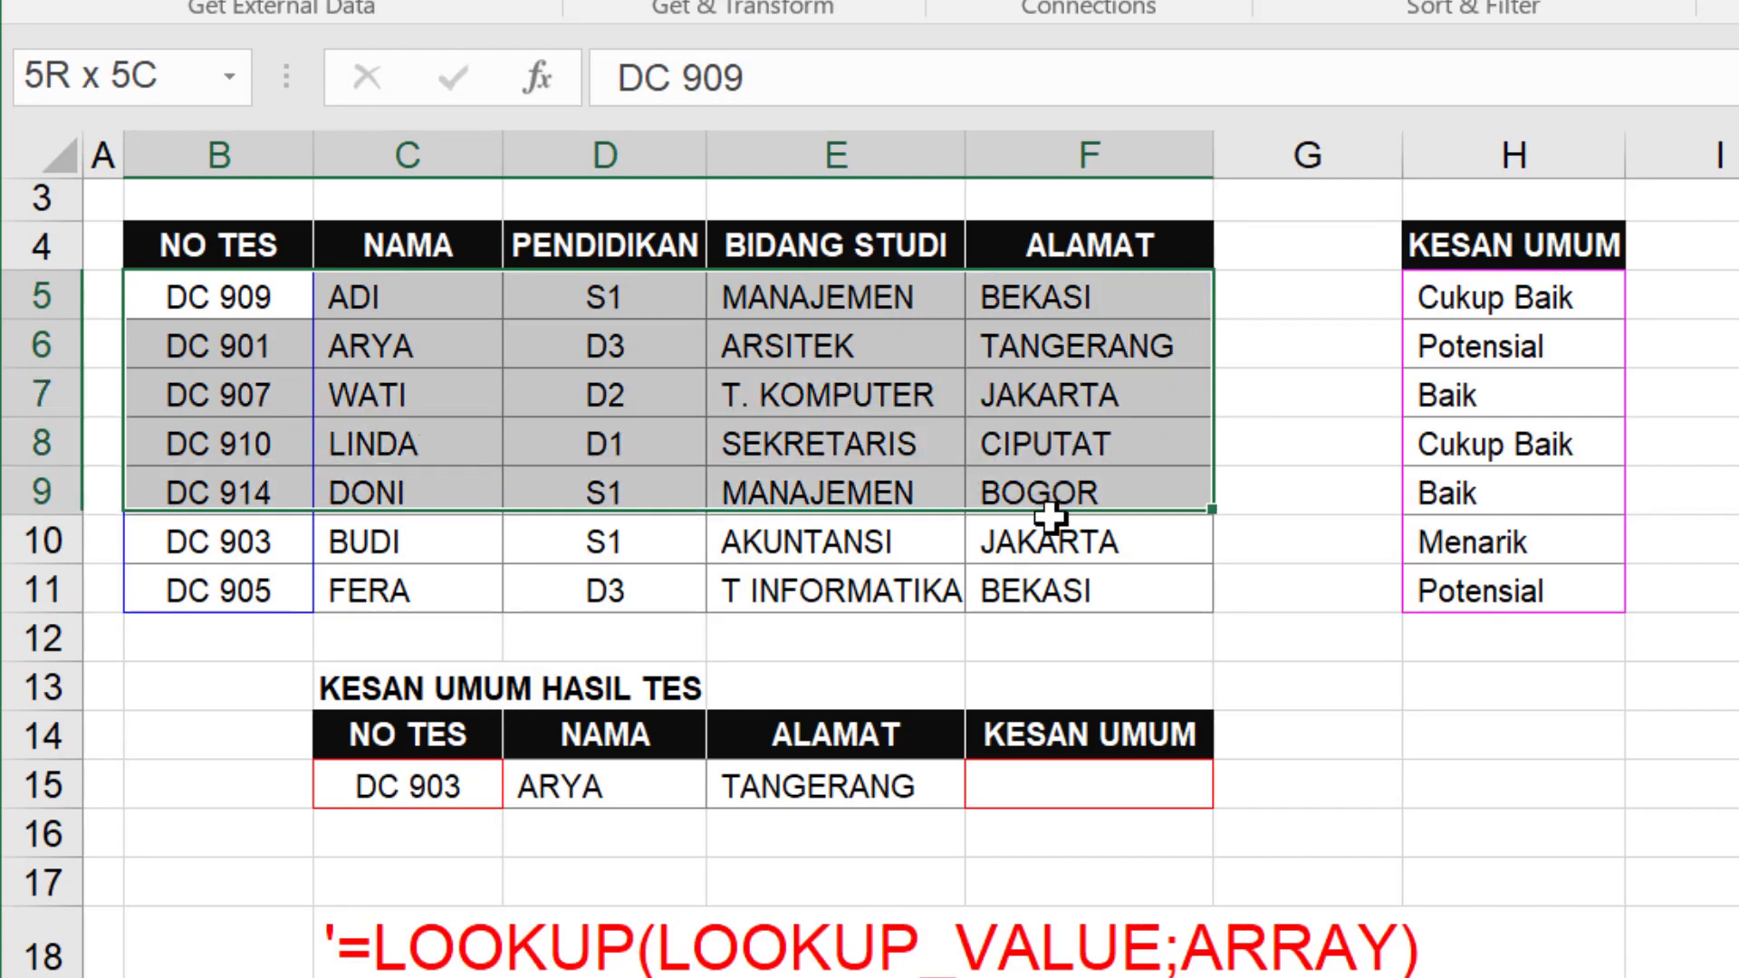
pyautogui.moveTo(193, 302); pyautogui.dragTo(1040, 580)
pyautogui.click(1545, 779)
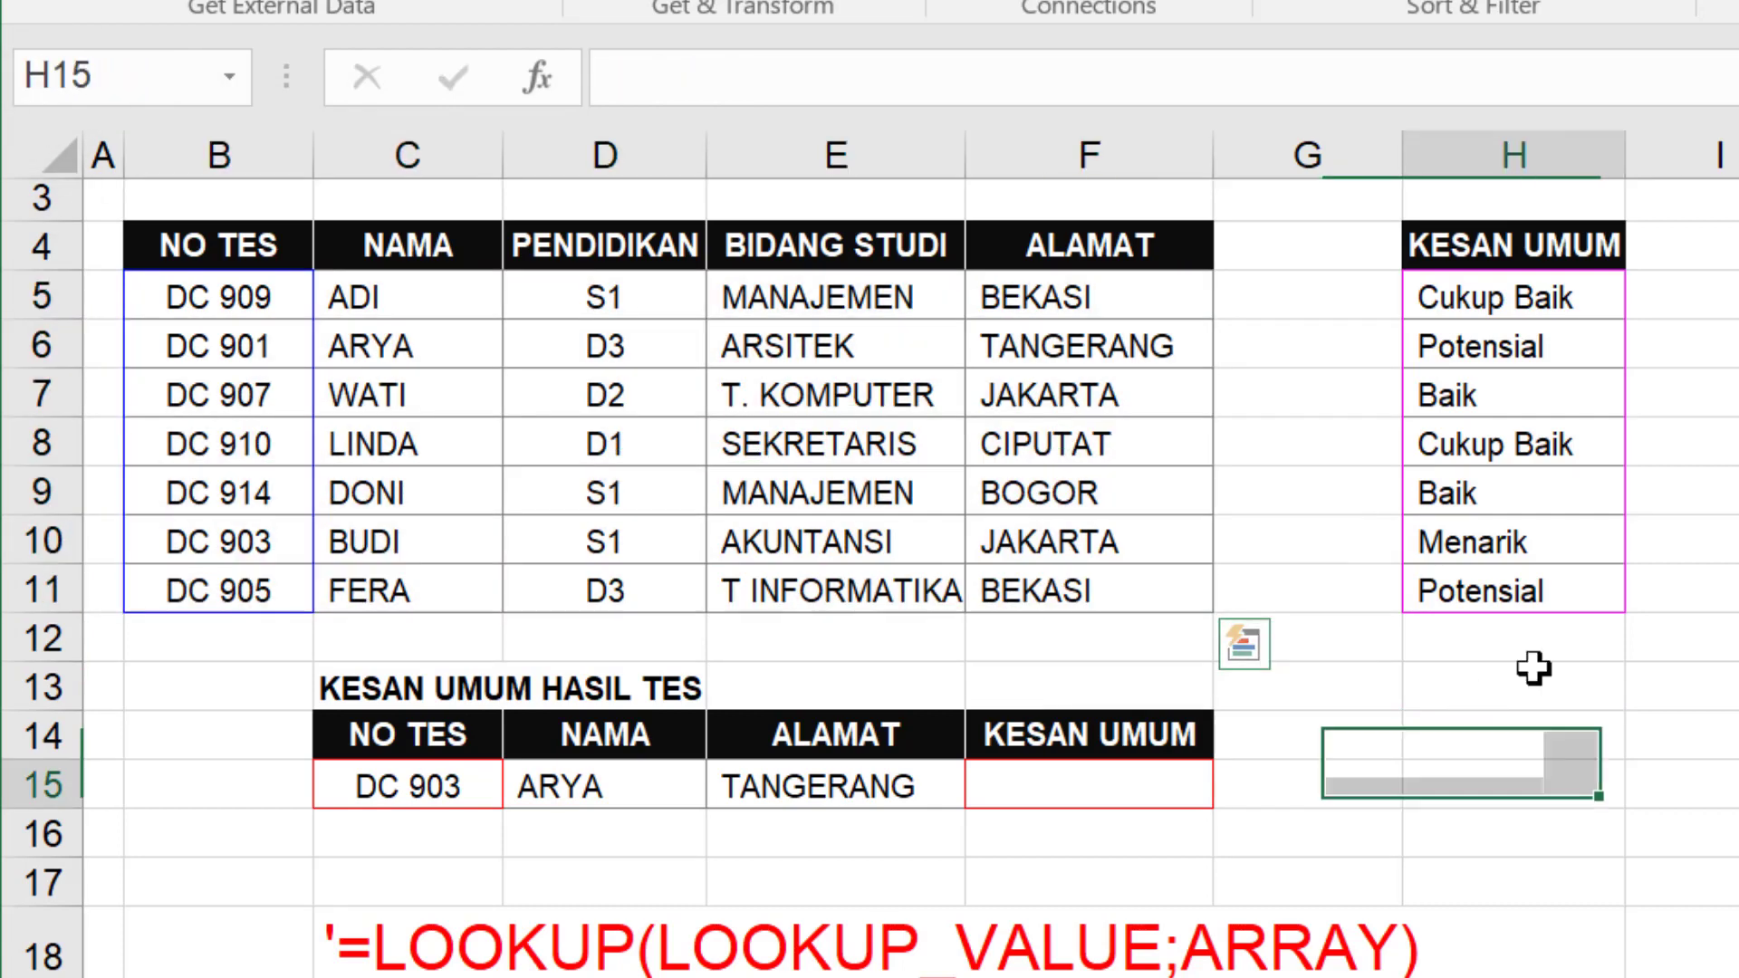
pyautogui.moveTo(1485, 299); pyautogui.dragTo(1494, 588)
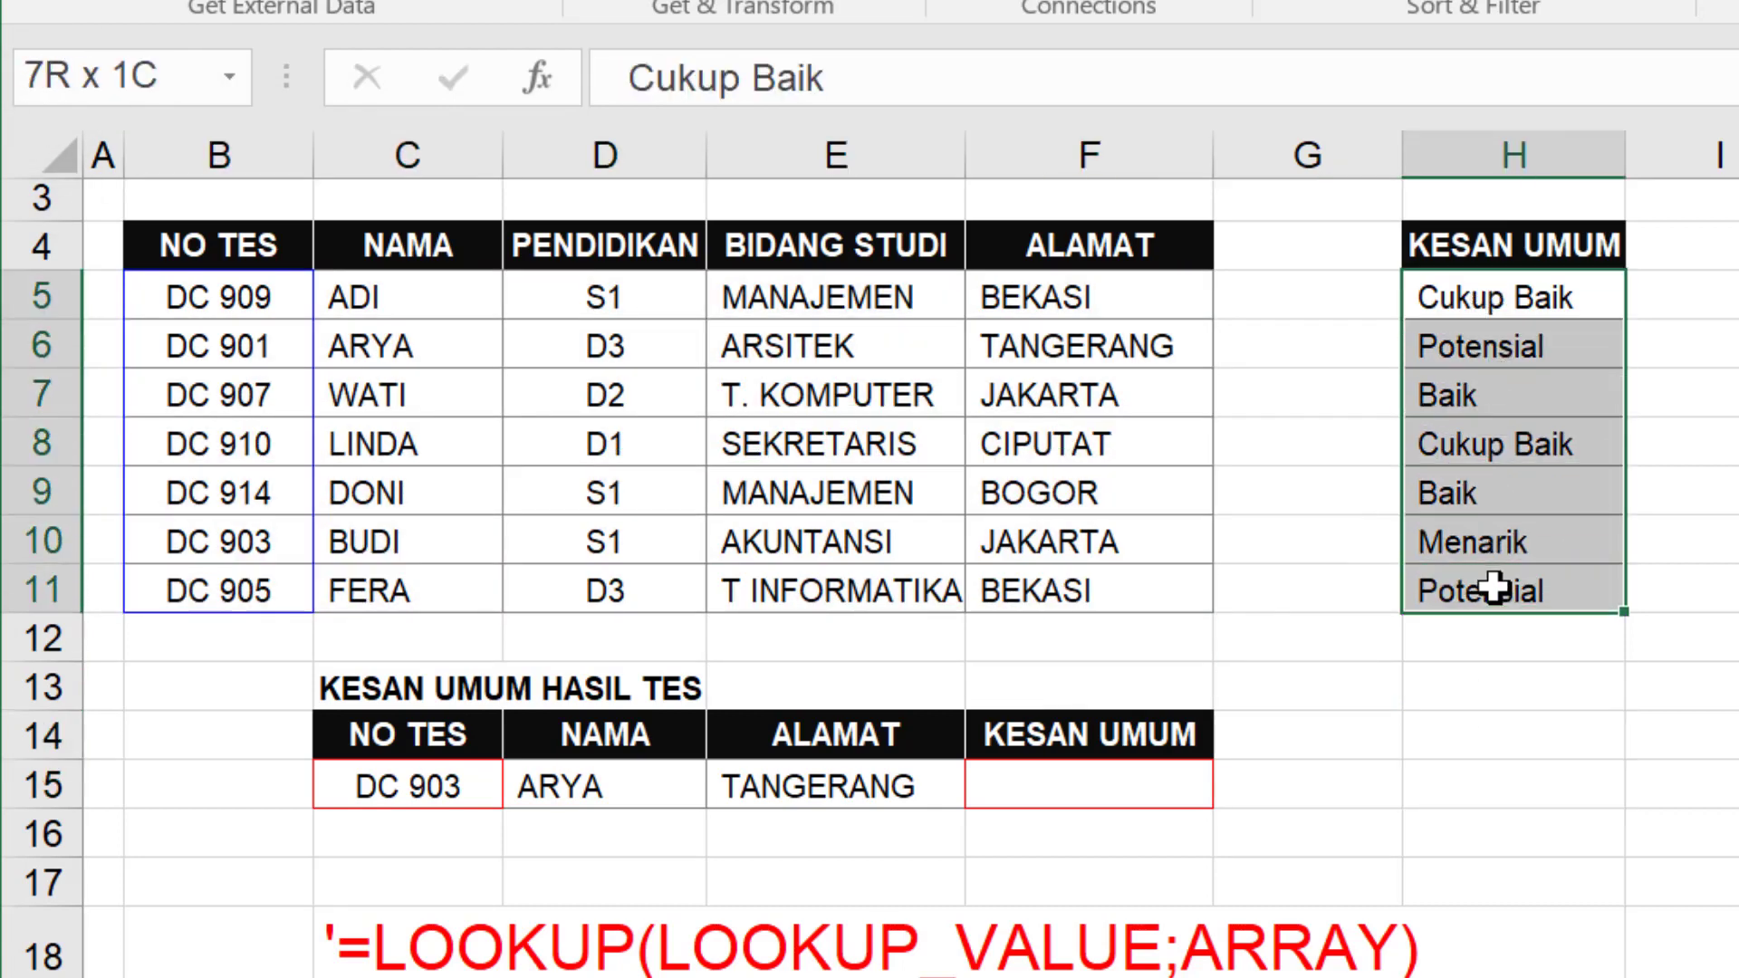
pyautogui.click(1676, 444)
pyautogui.click(1538, 241)
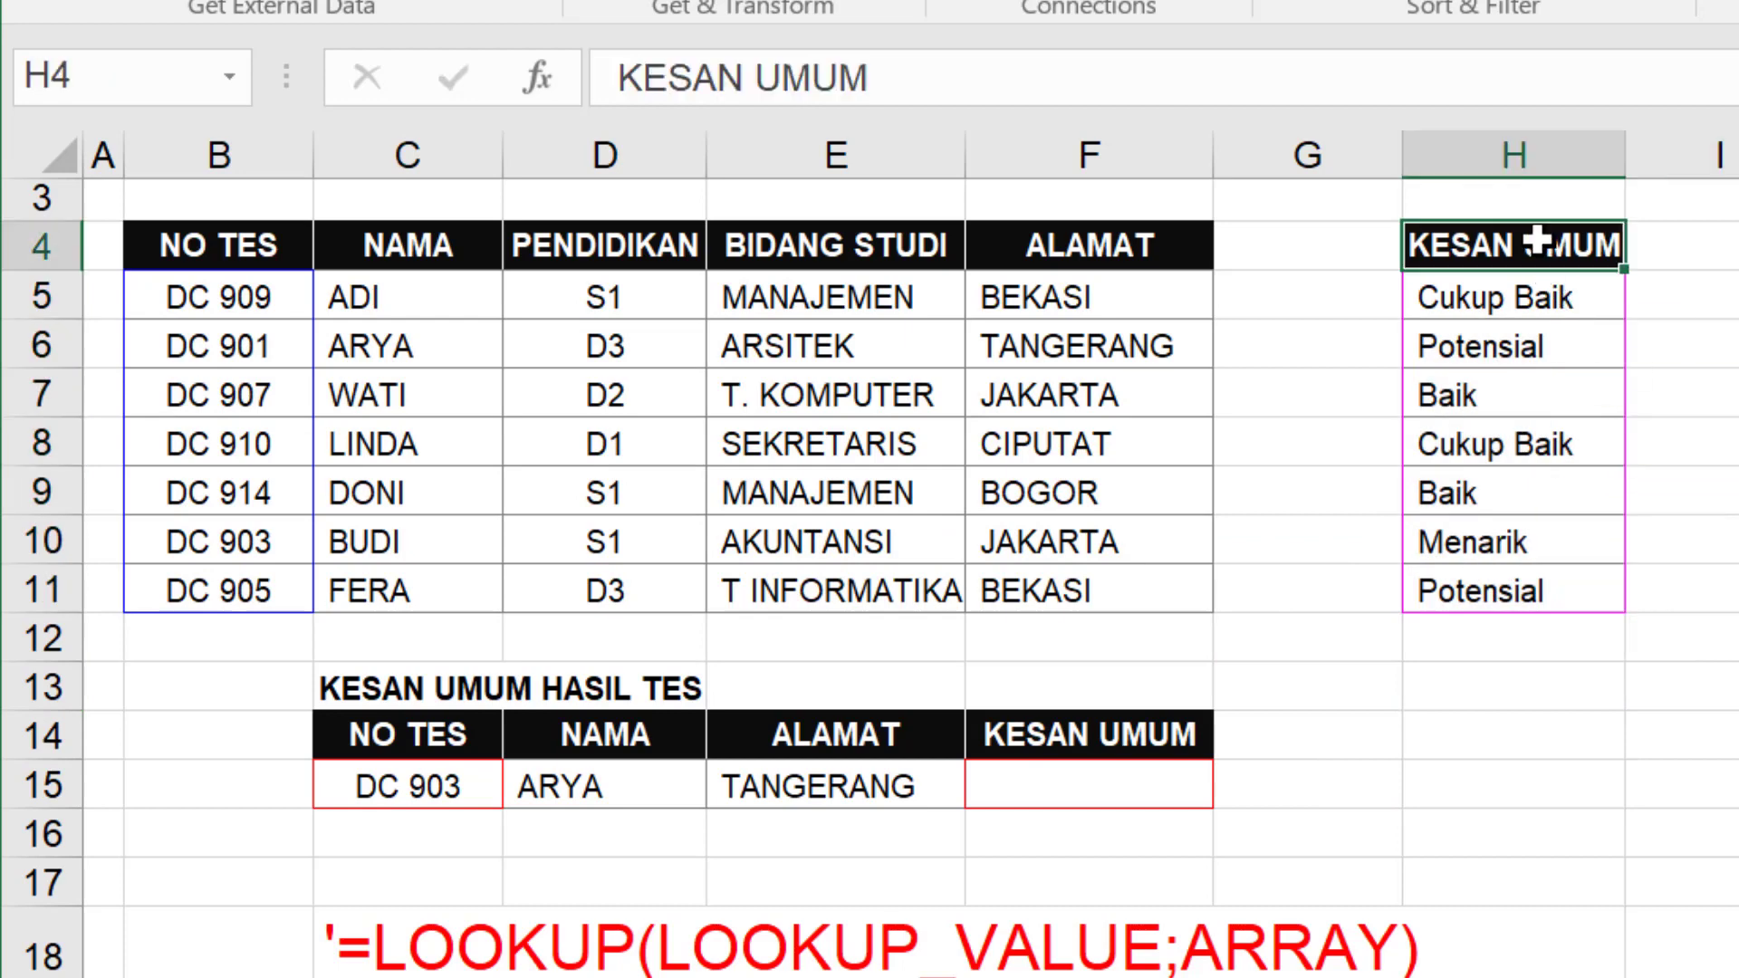
pyautogui.click(1677, 376)
pyautogui.moveTo(1552, 304); pyautogui.dragTo(1551, 582)
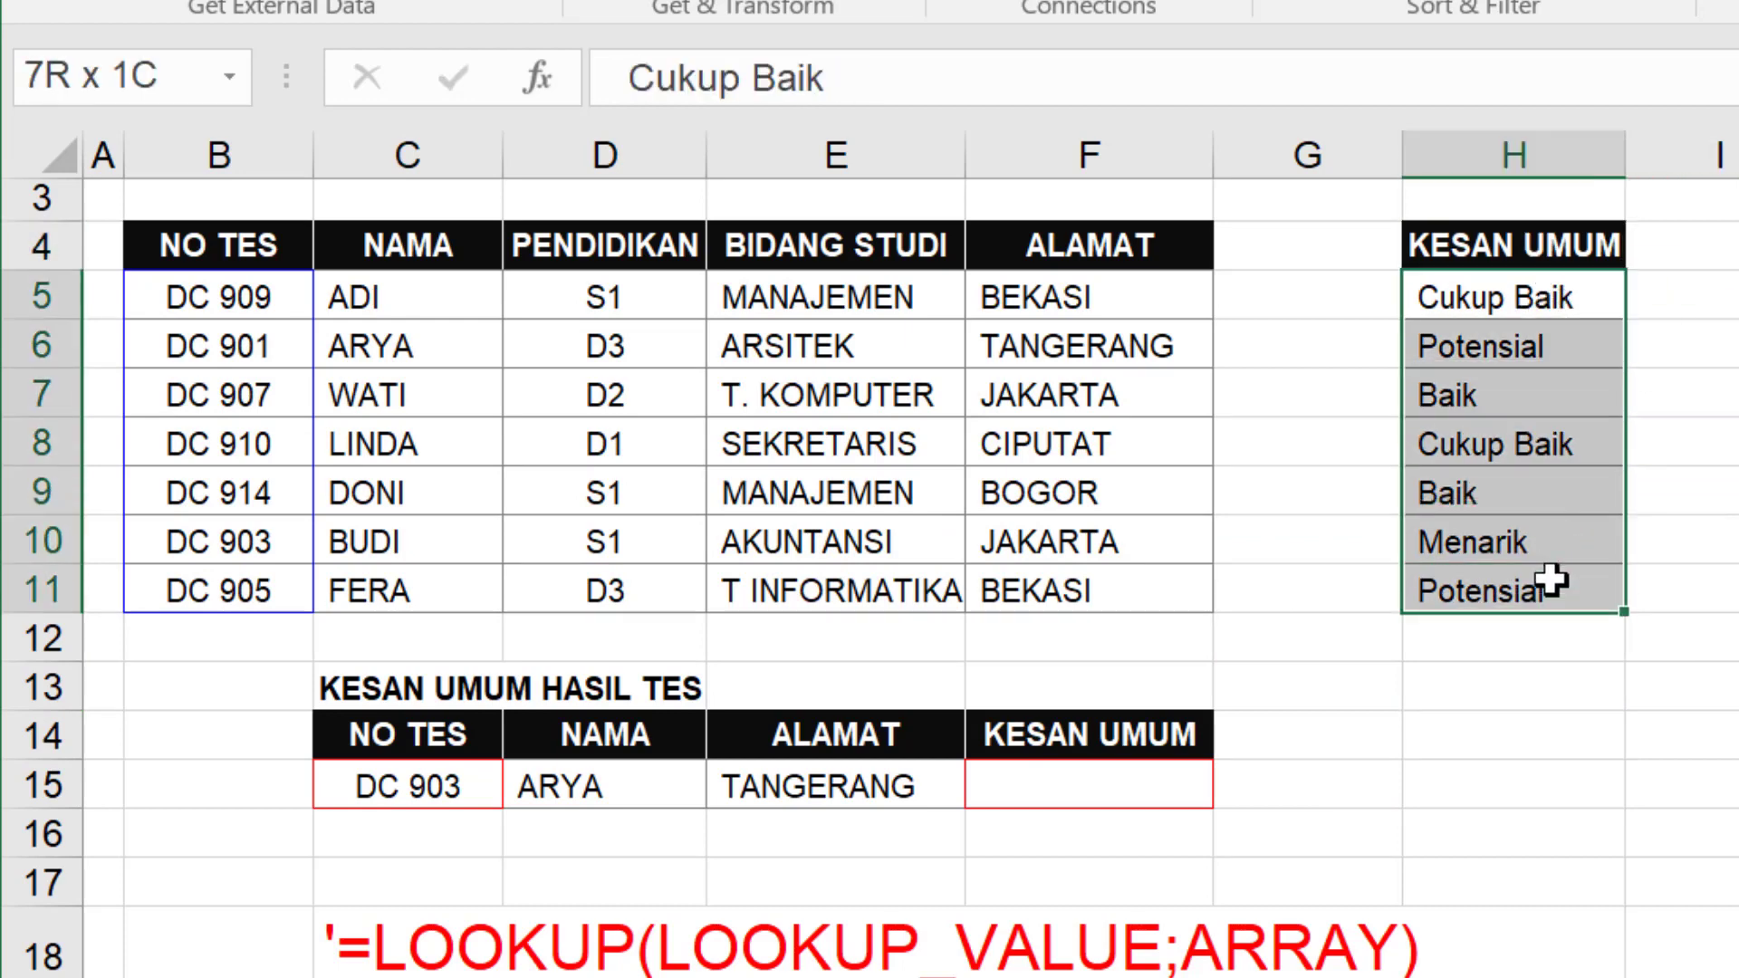
pyautogui.moveTo(1534, 290); pyautogui.dragTo(1537, 582)
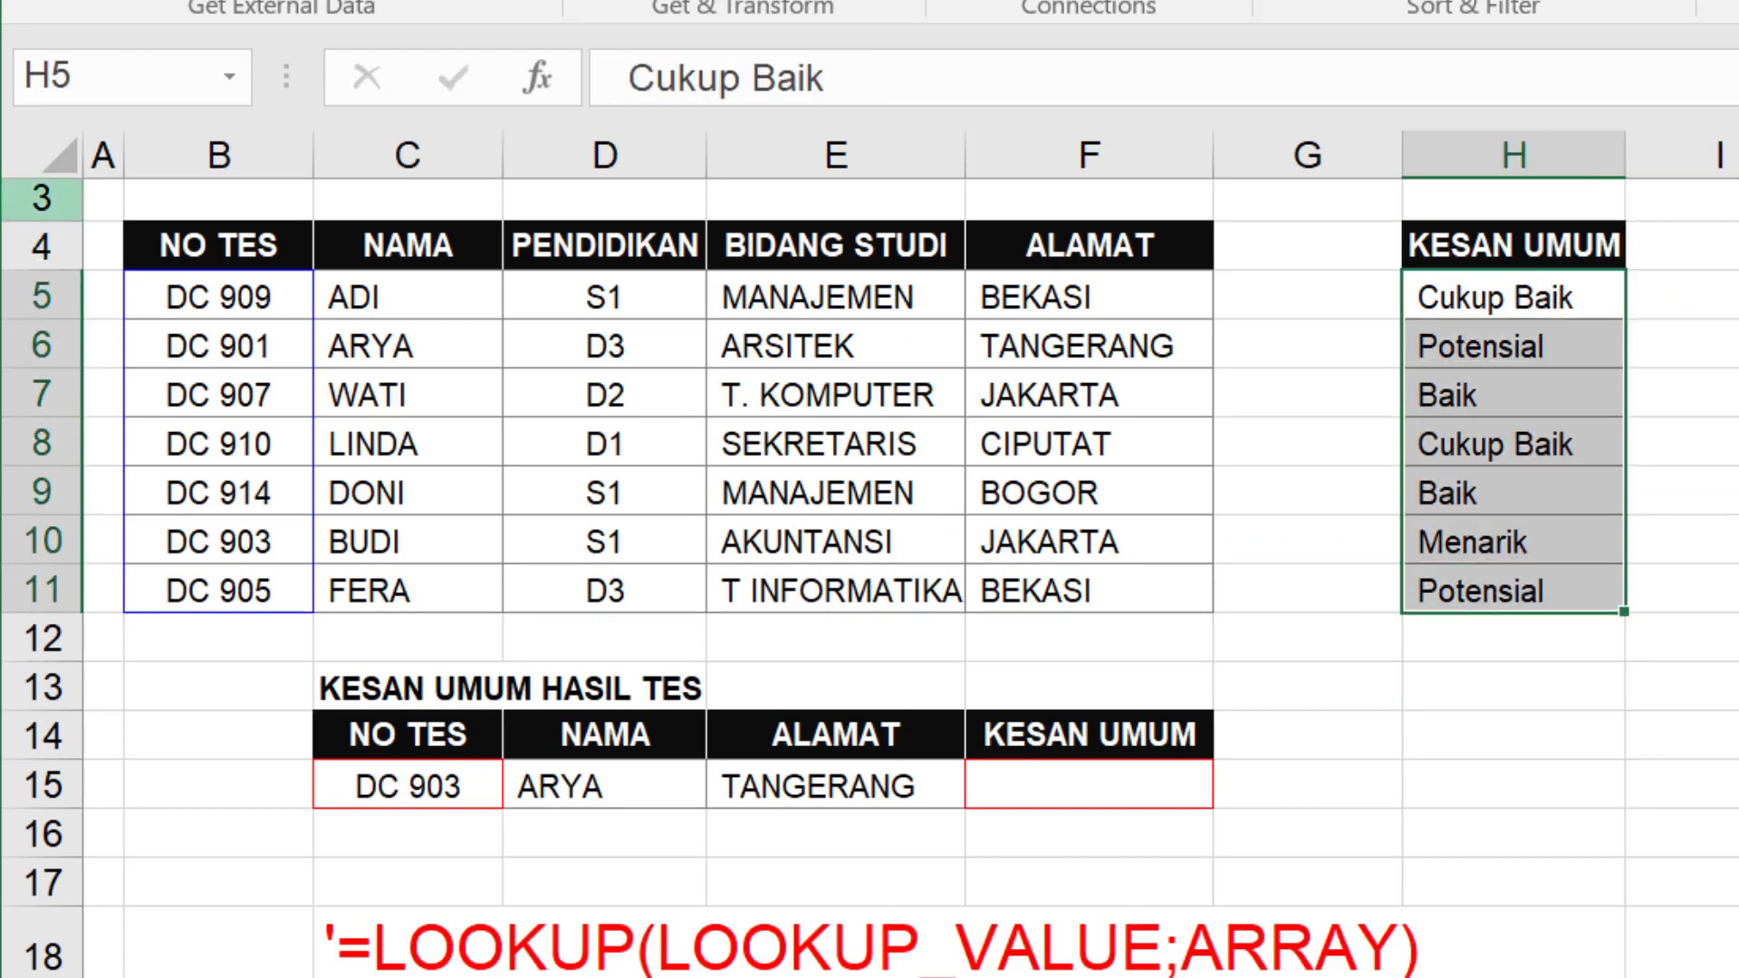
pyautogui.click(148, 91)
pyautogui.write('DATA4')
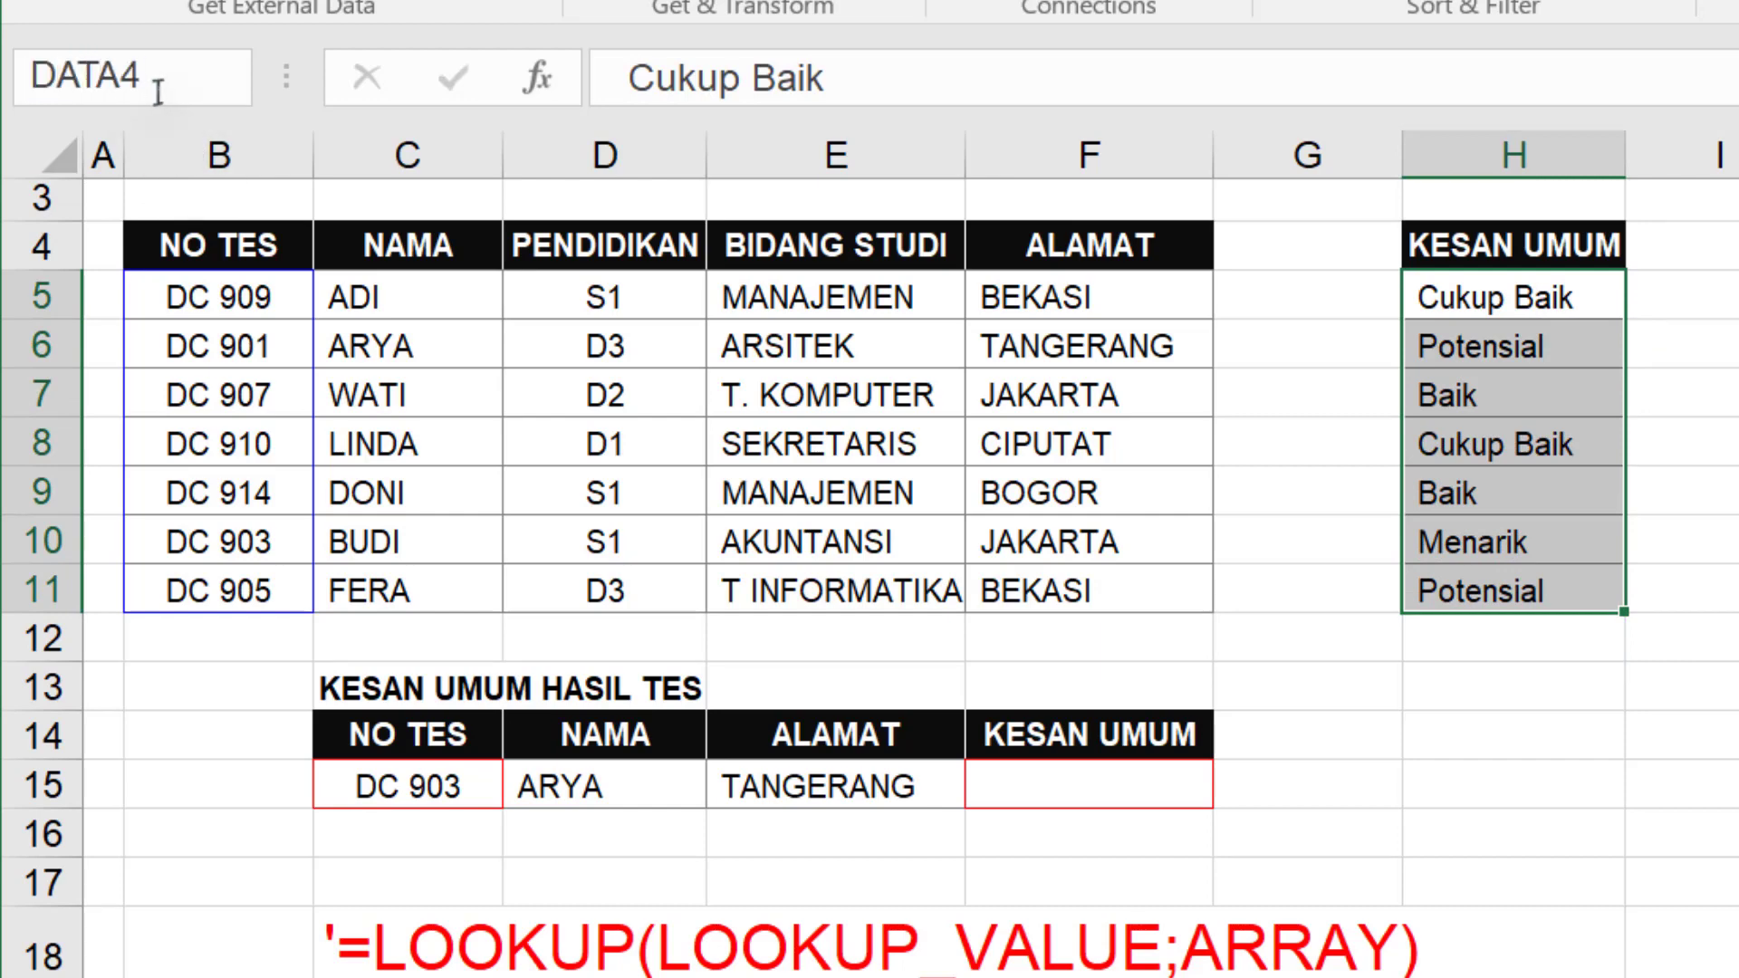
pyautogui.click(1064, 789)
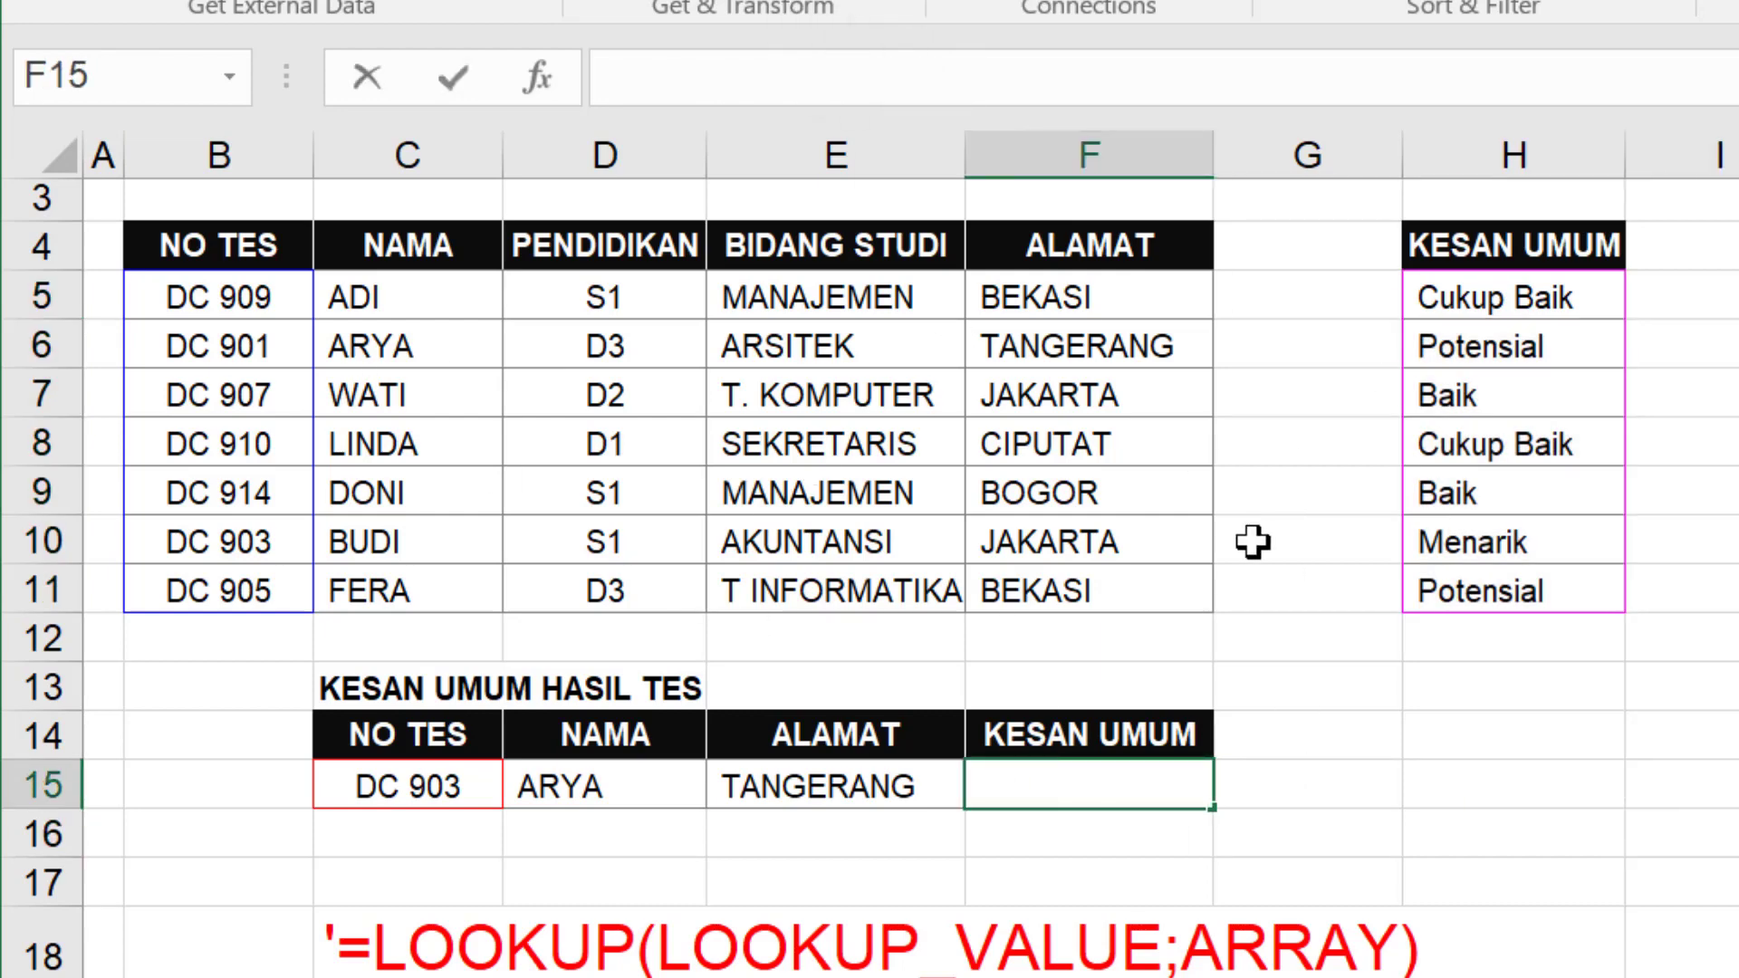
# - Enter =LOOKUP(C15;DATA3;DATA4) in F15 so KESAN UMUM shows Potensial
pyautogui.write('=LOO')
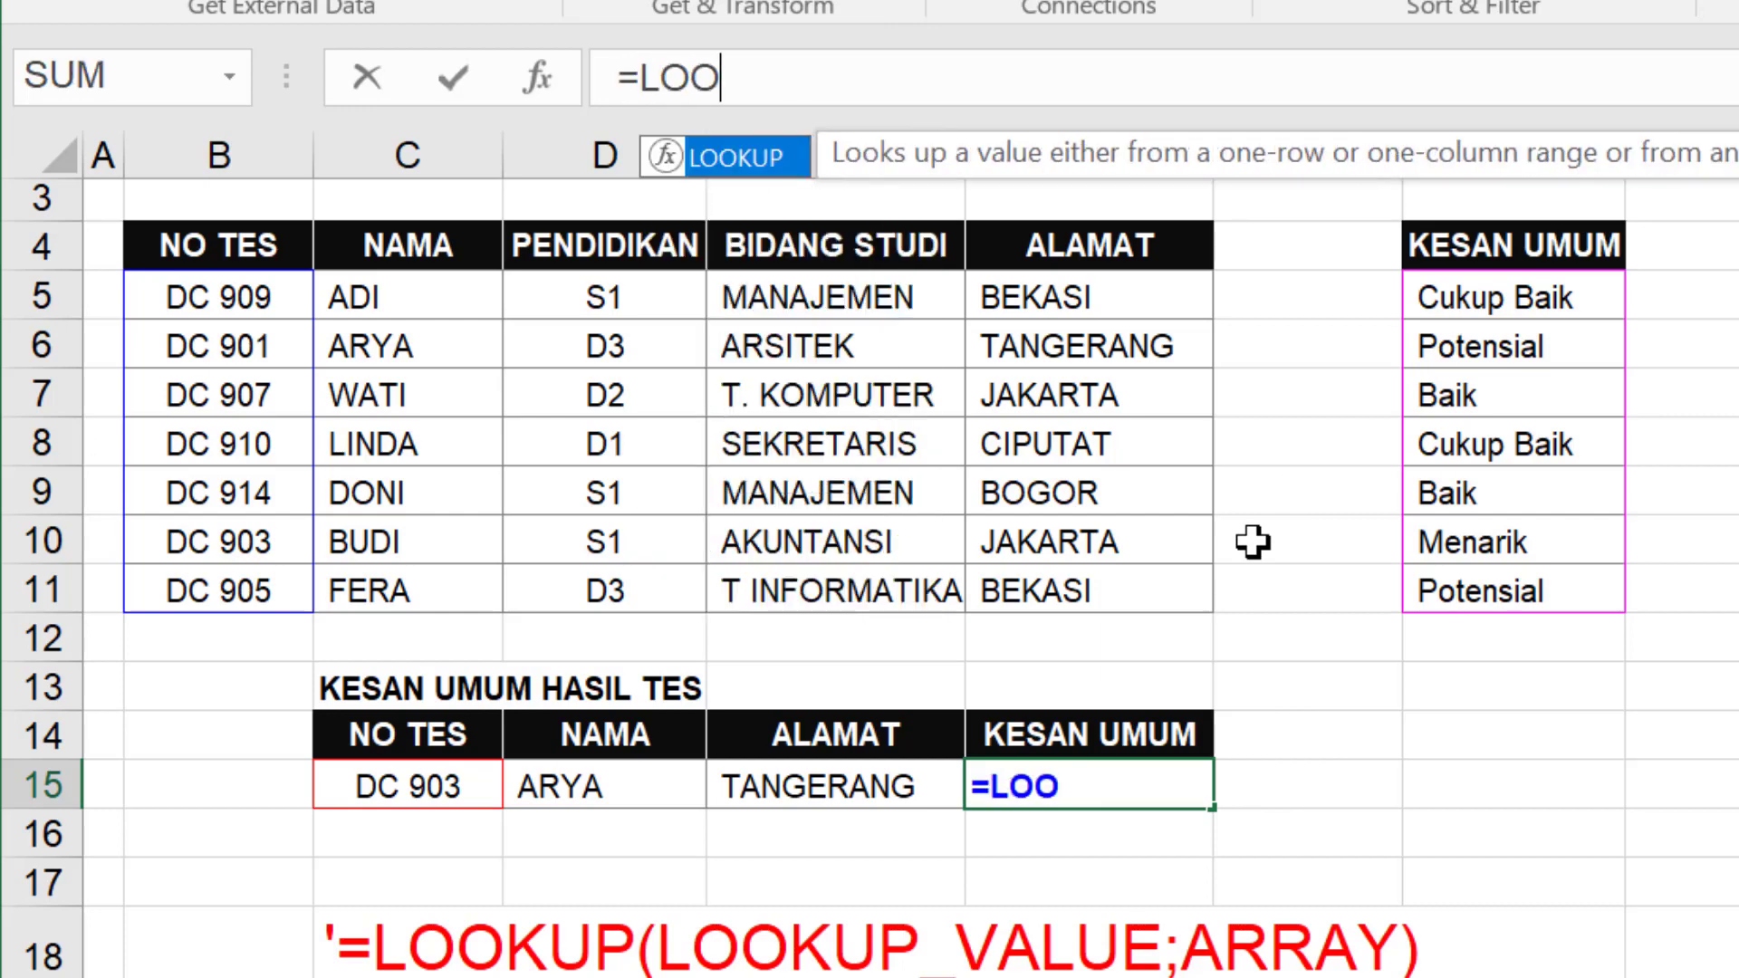
pyautogui.write('KUP(')
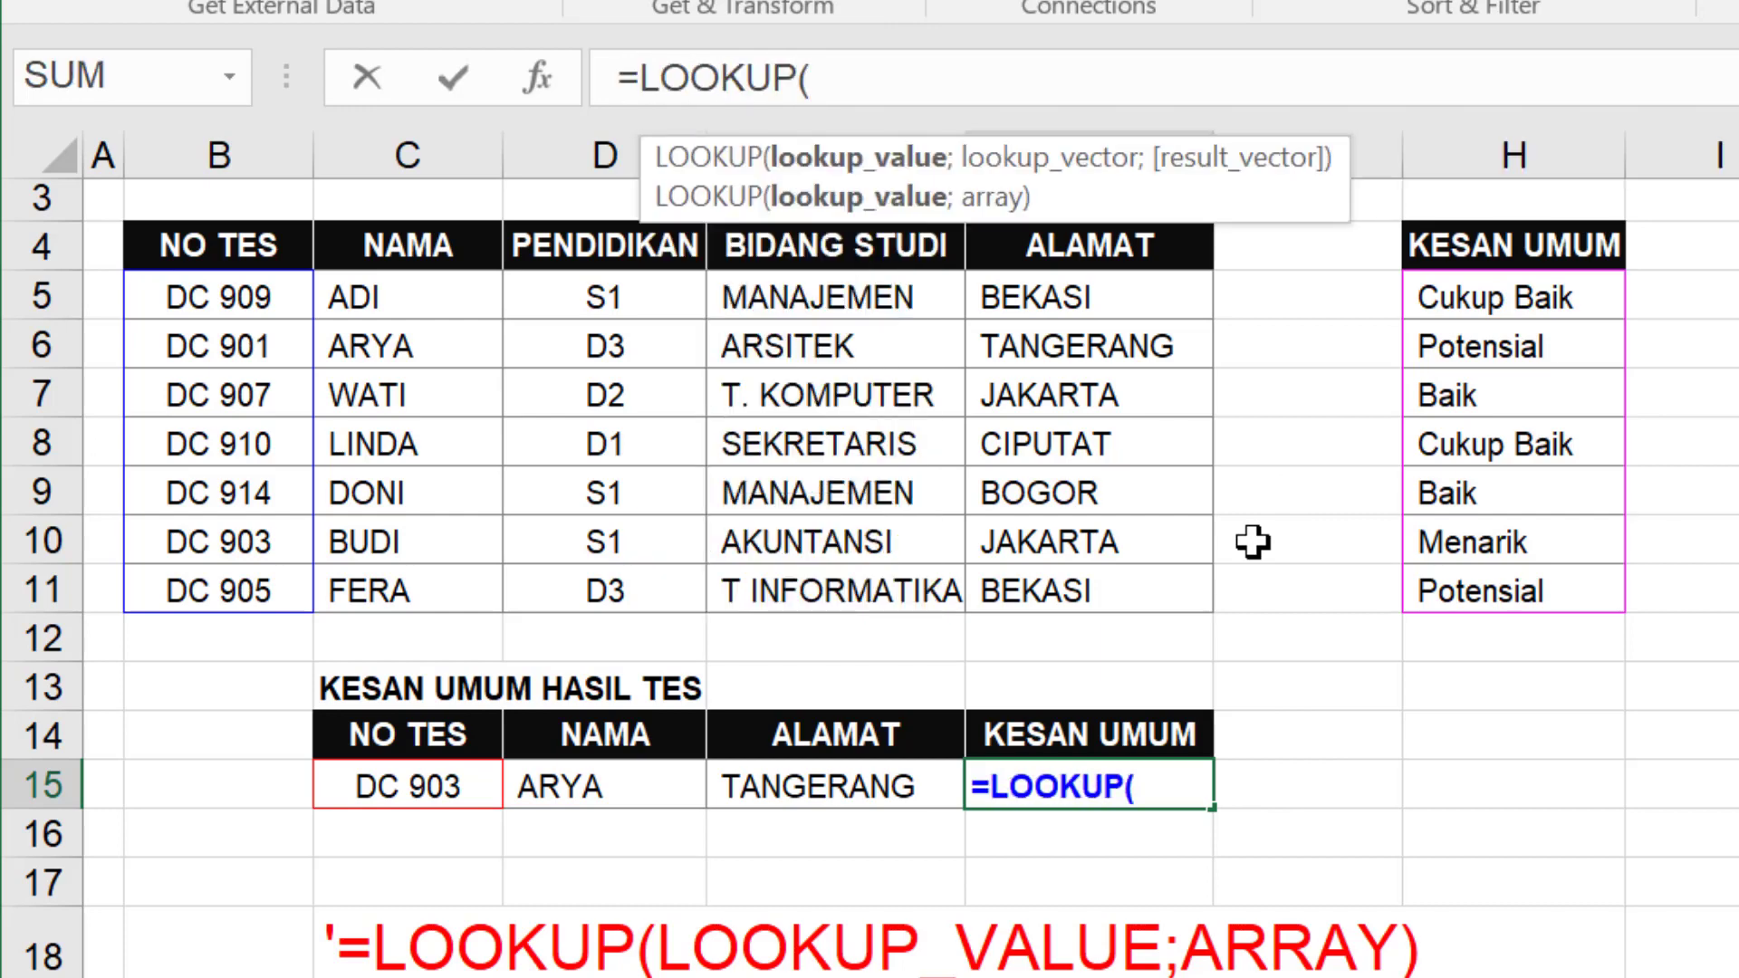
pyautogui.click(400, 782)
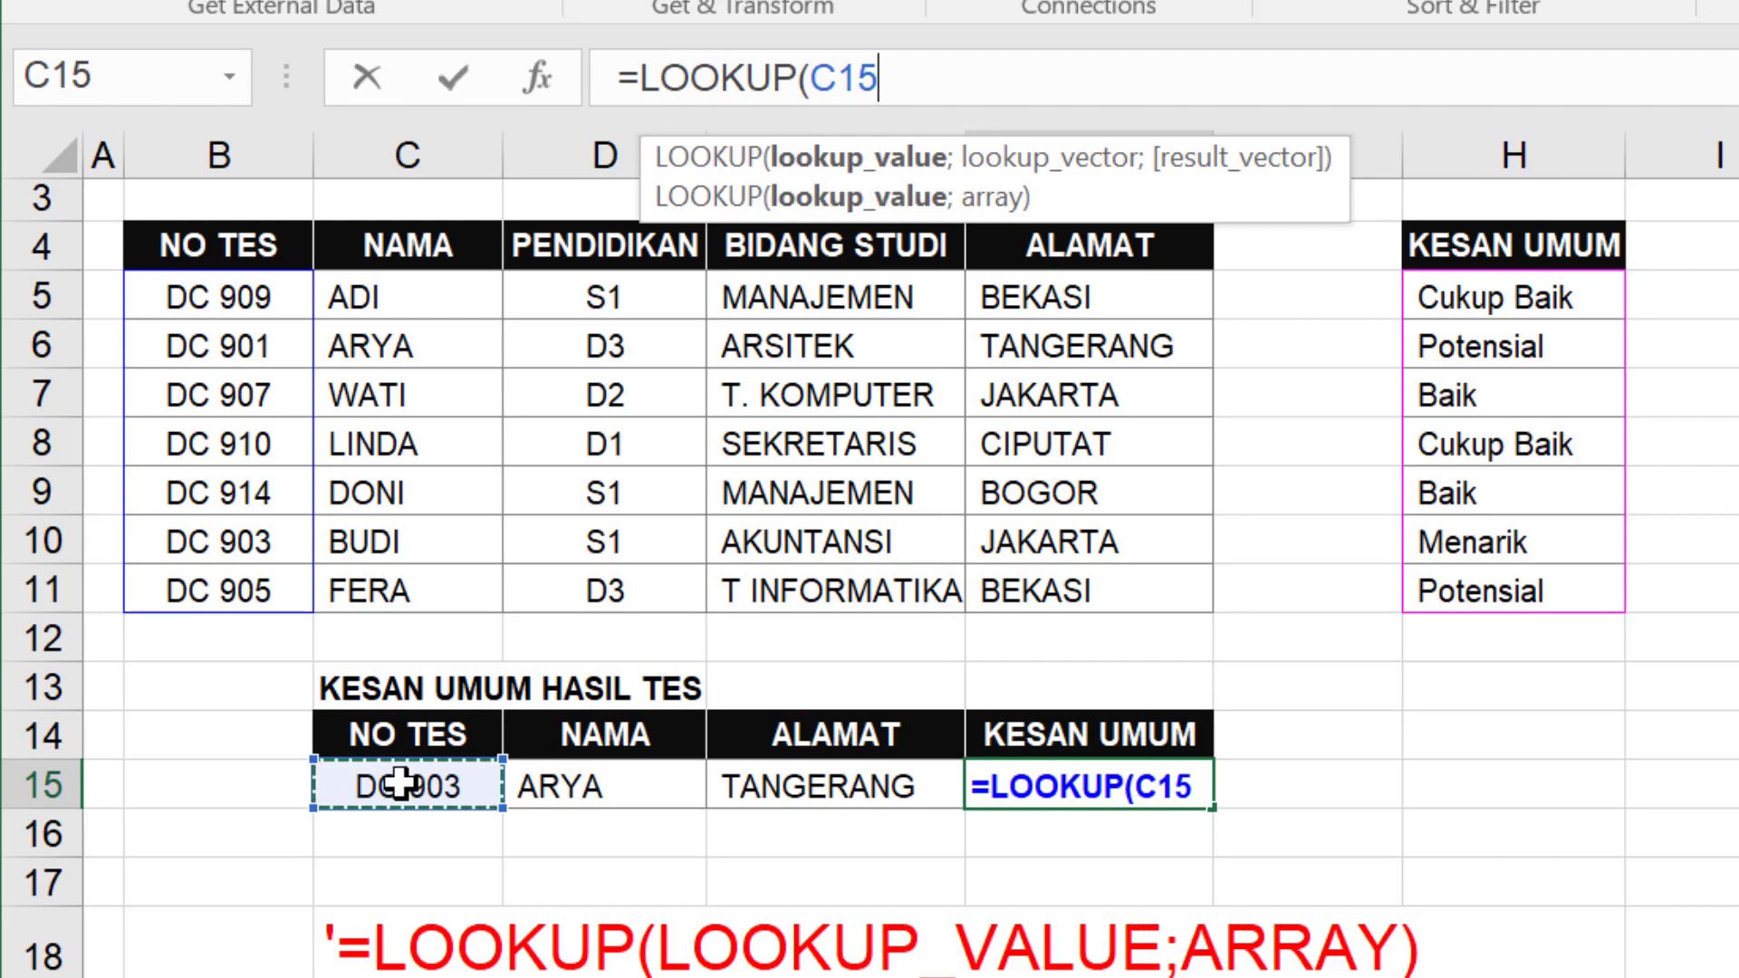
pyautogui.write(';')
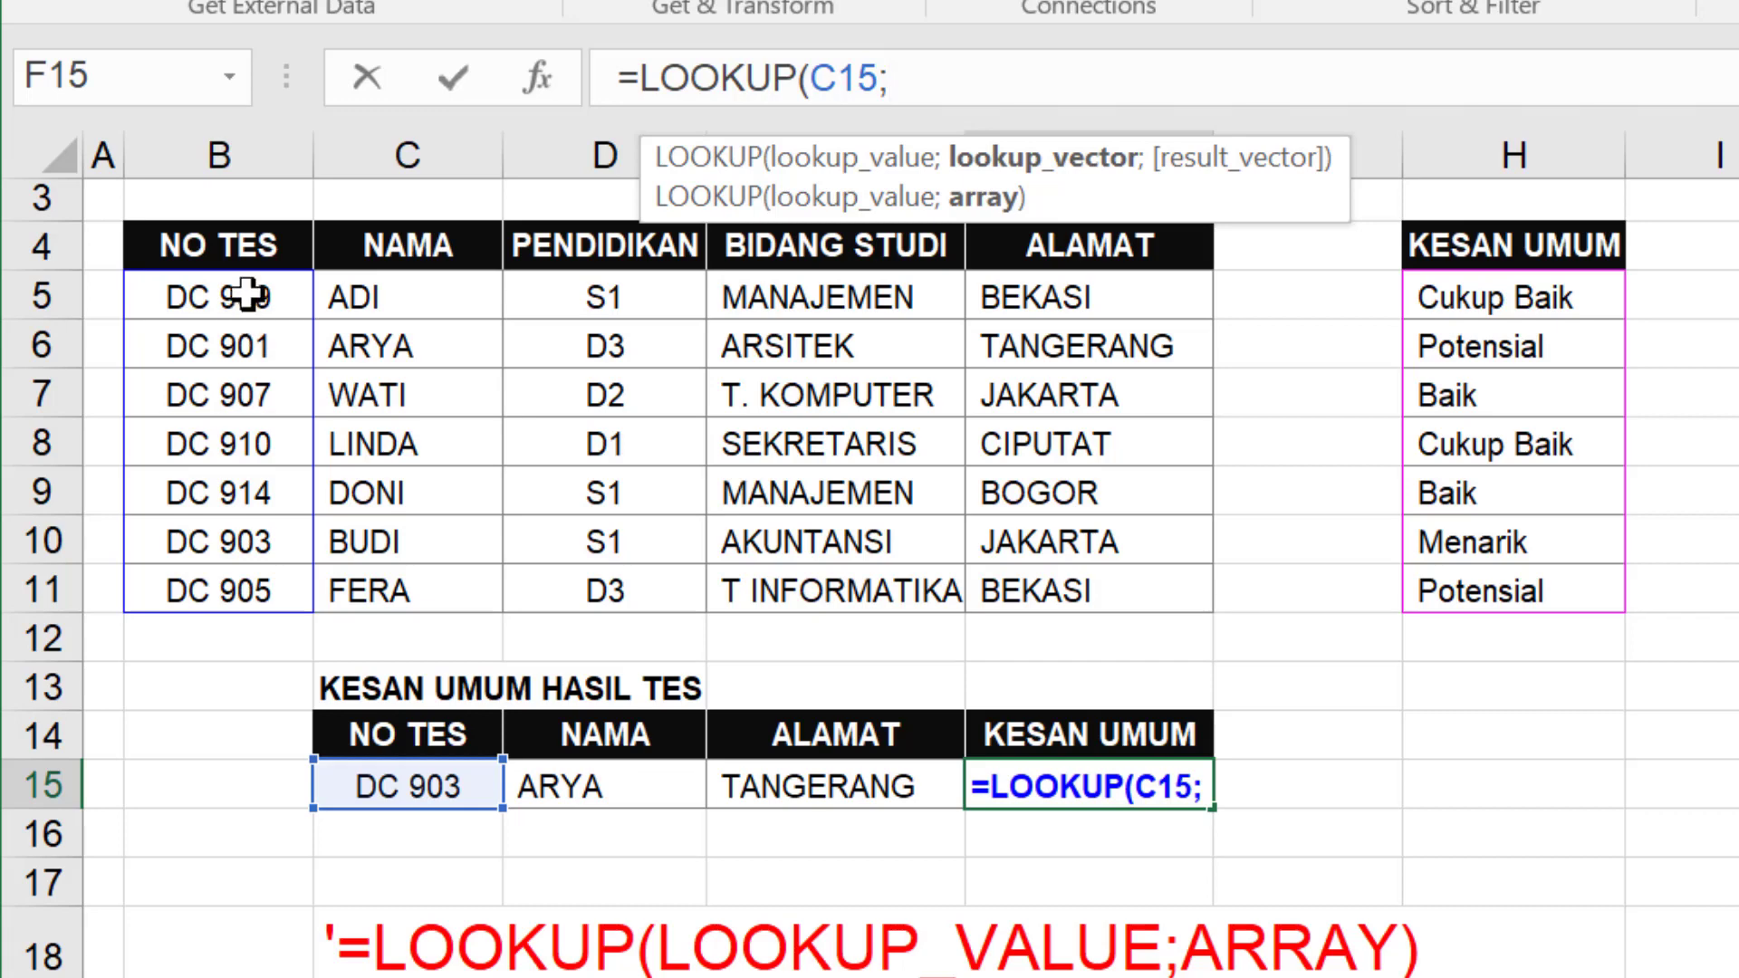
pyautogui.moveTo(226, 311); pyautogui.dragTo(1098, 593)
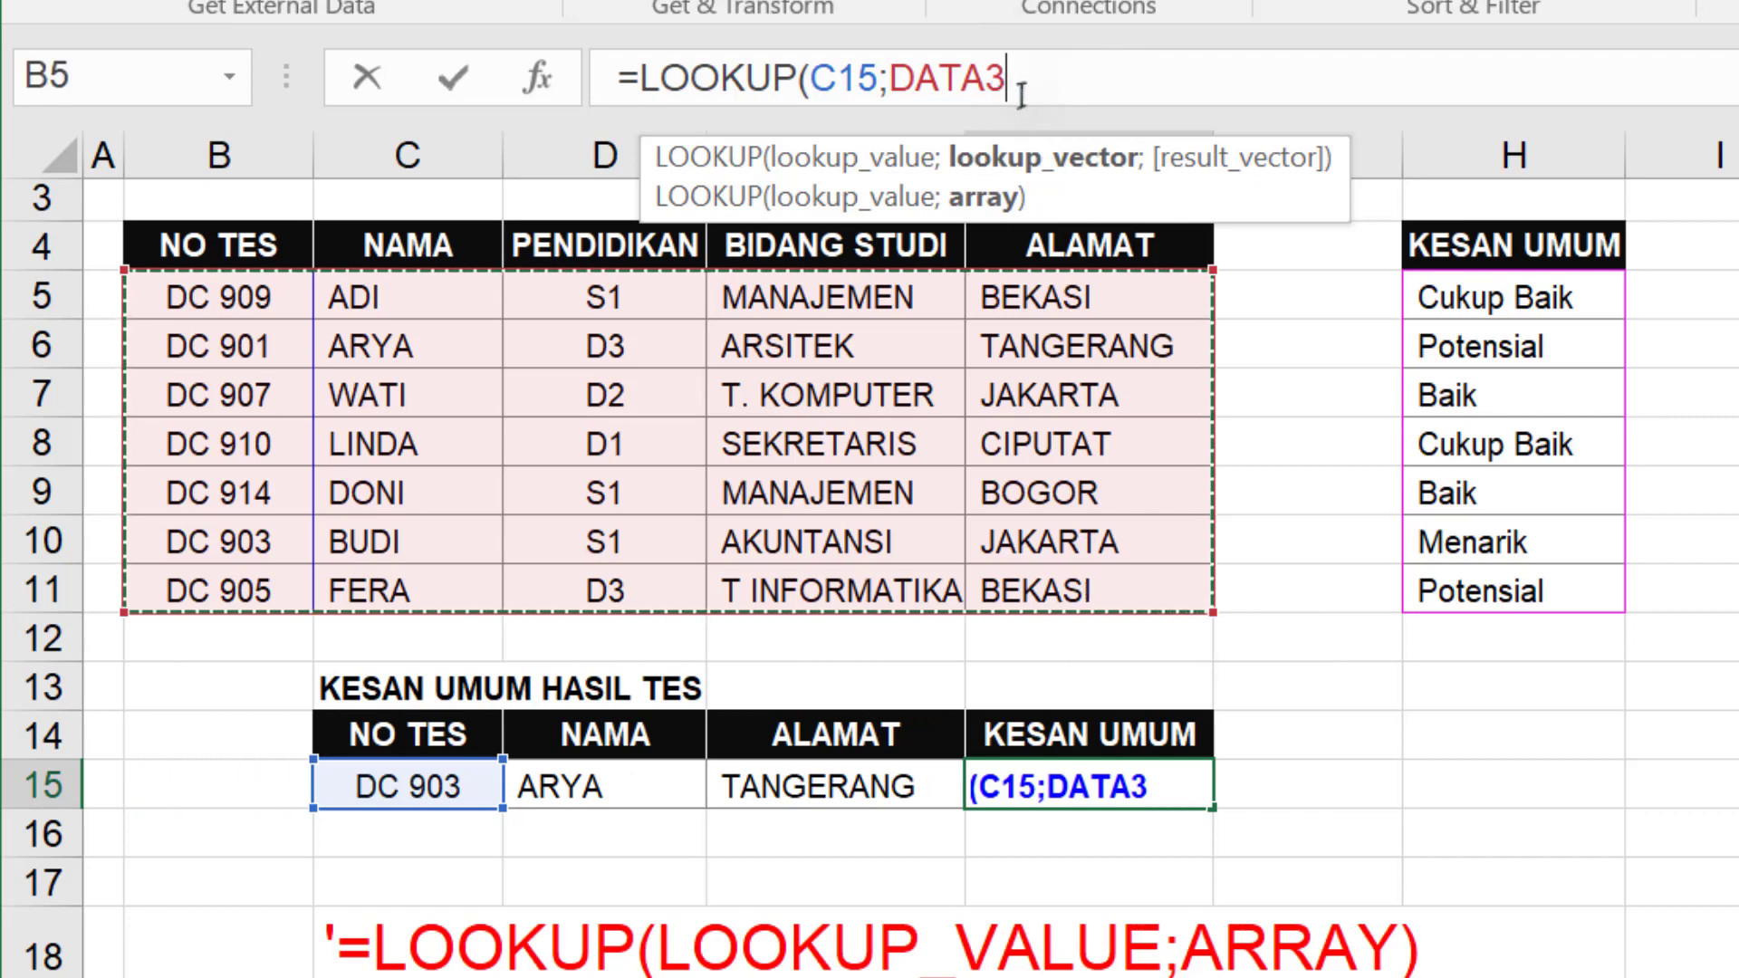
pyautogui.write(';')
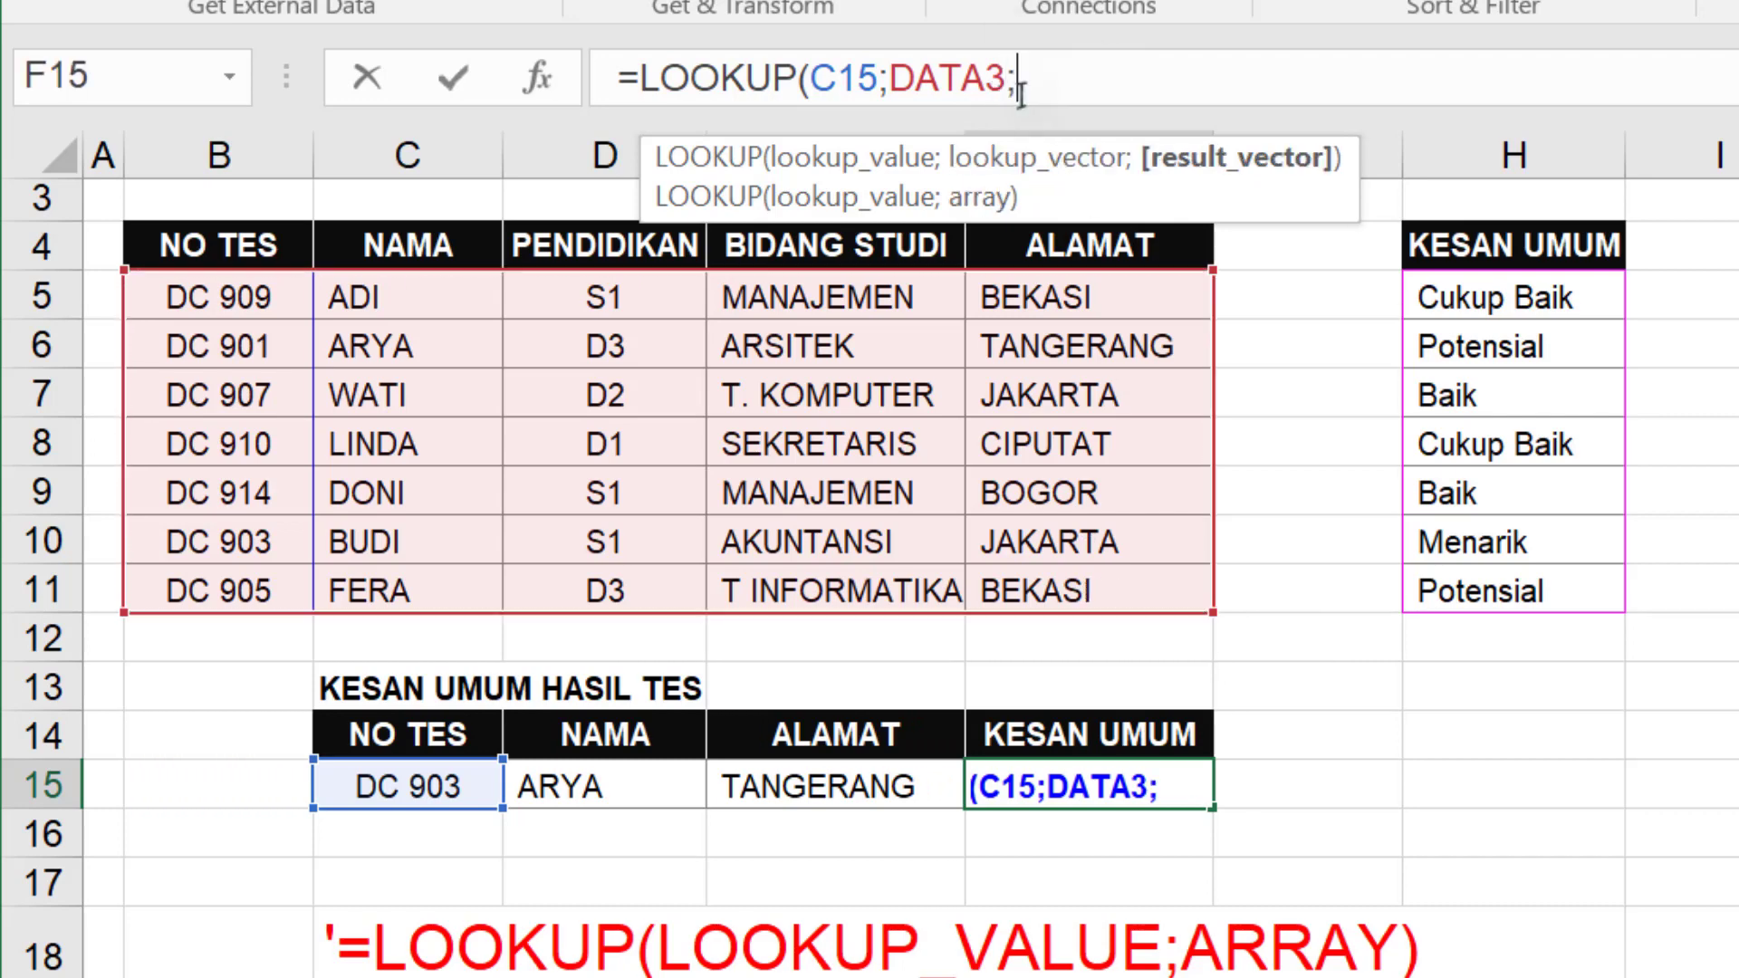
pyautogui.moveTo(1576, 298); pyautogui.dragTo(1557, 582)
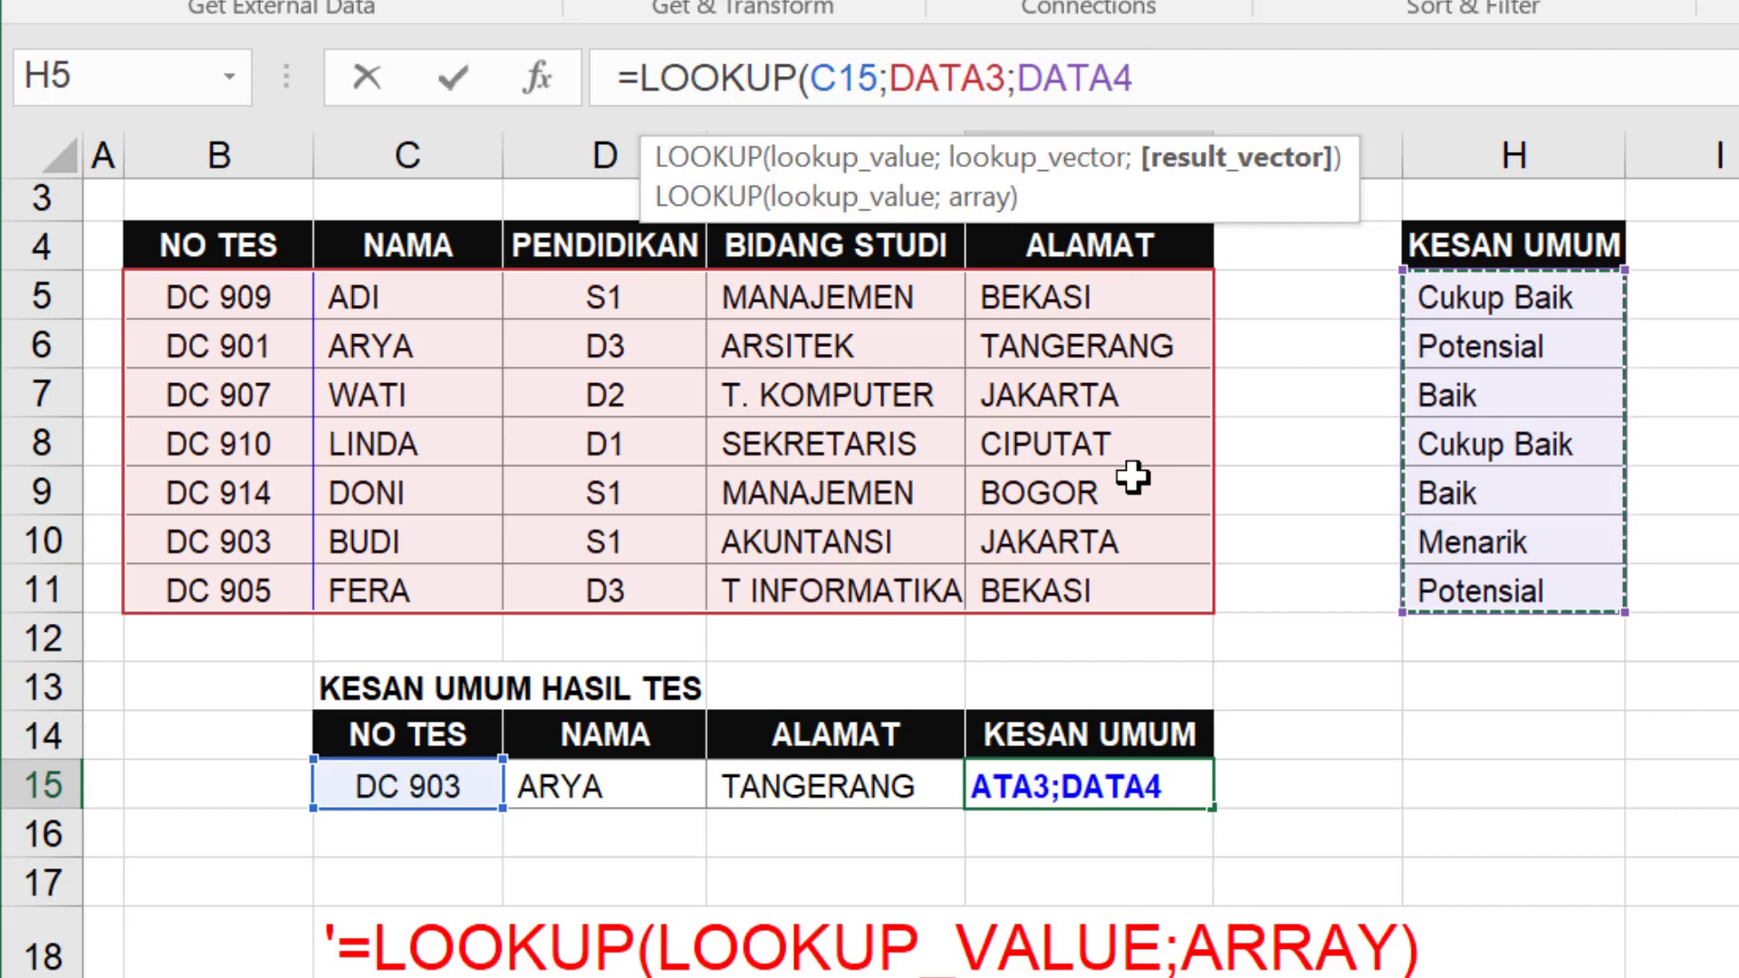
pyautogui.press('Return')
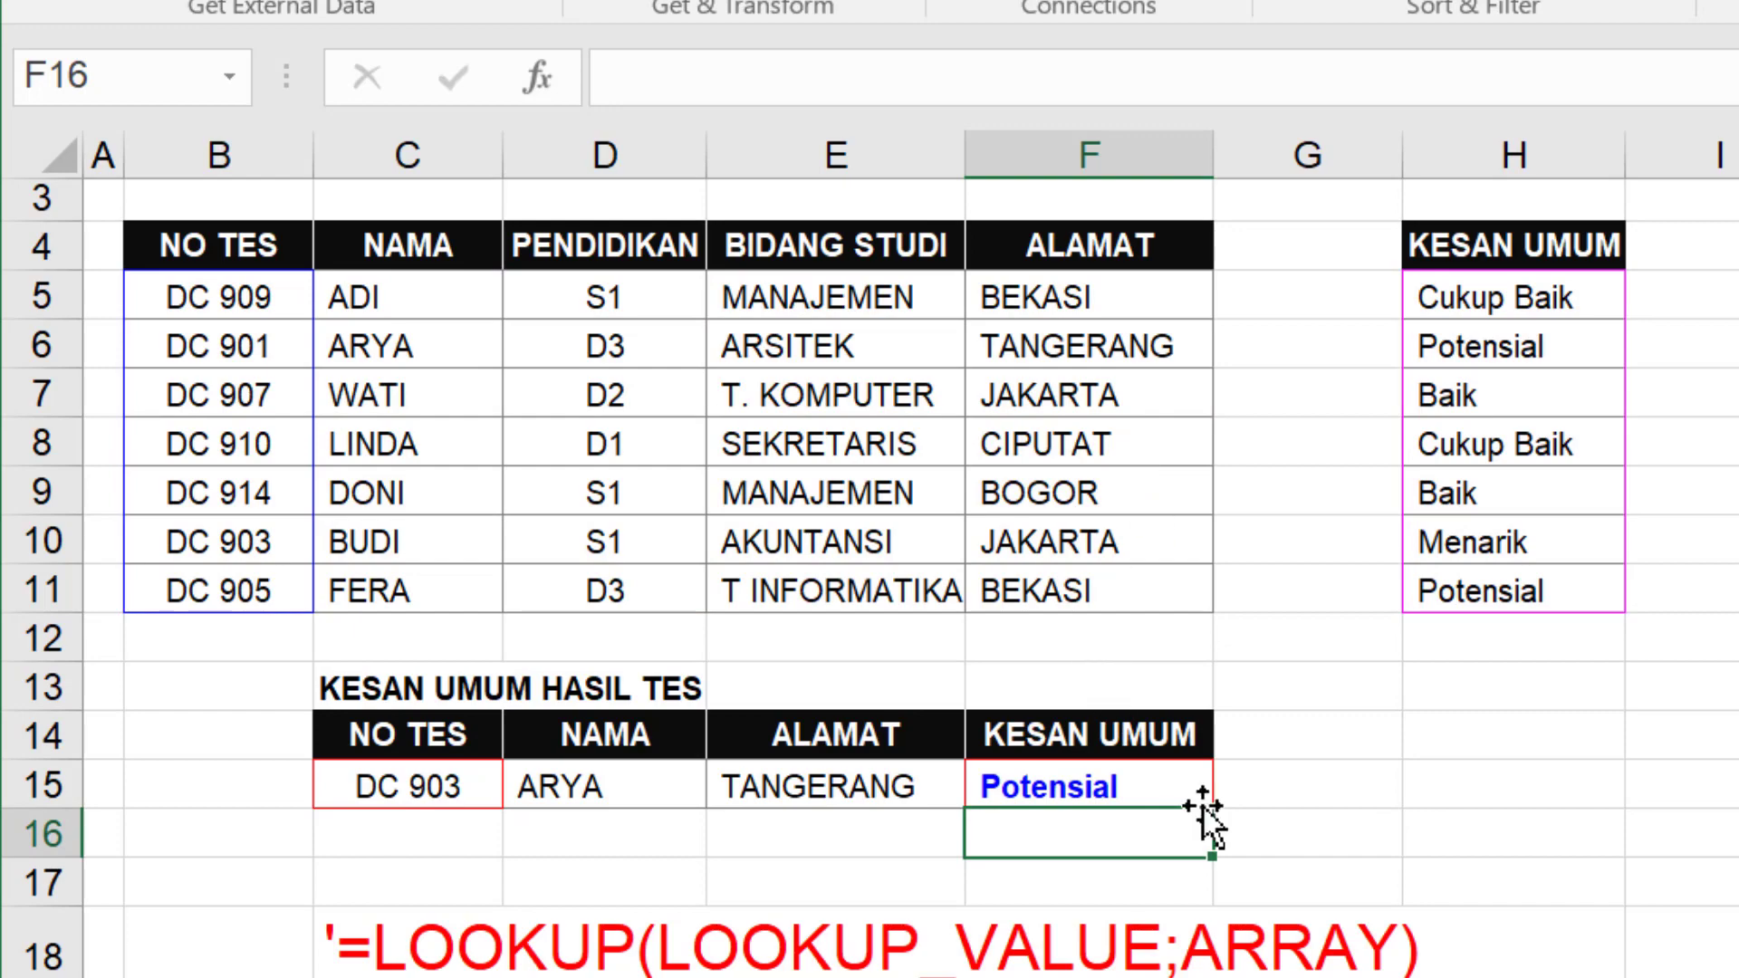
pyautogui.click(423, 789)
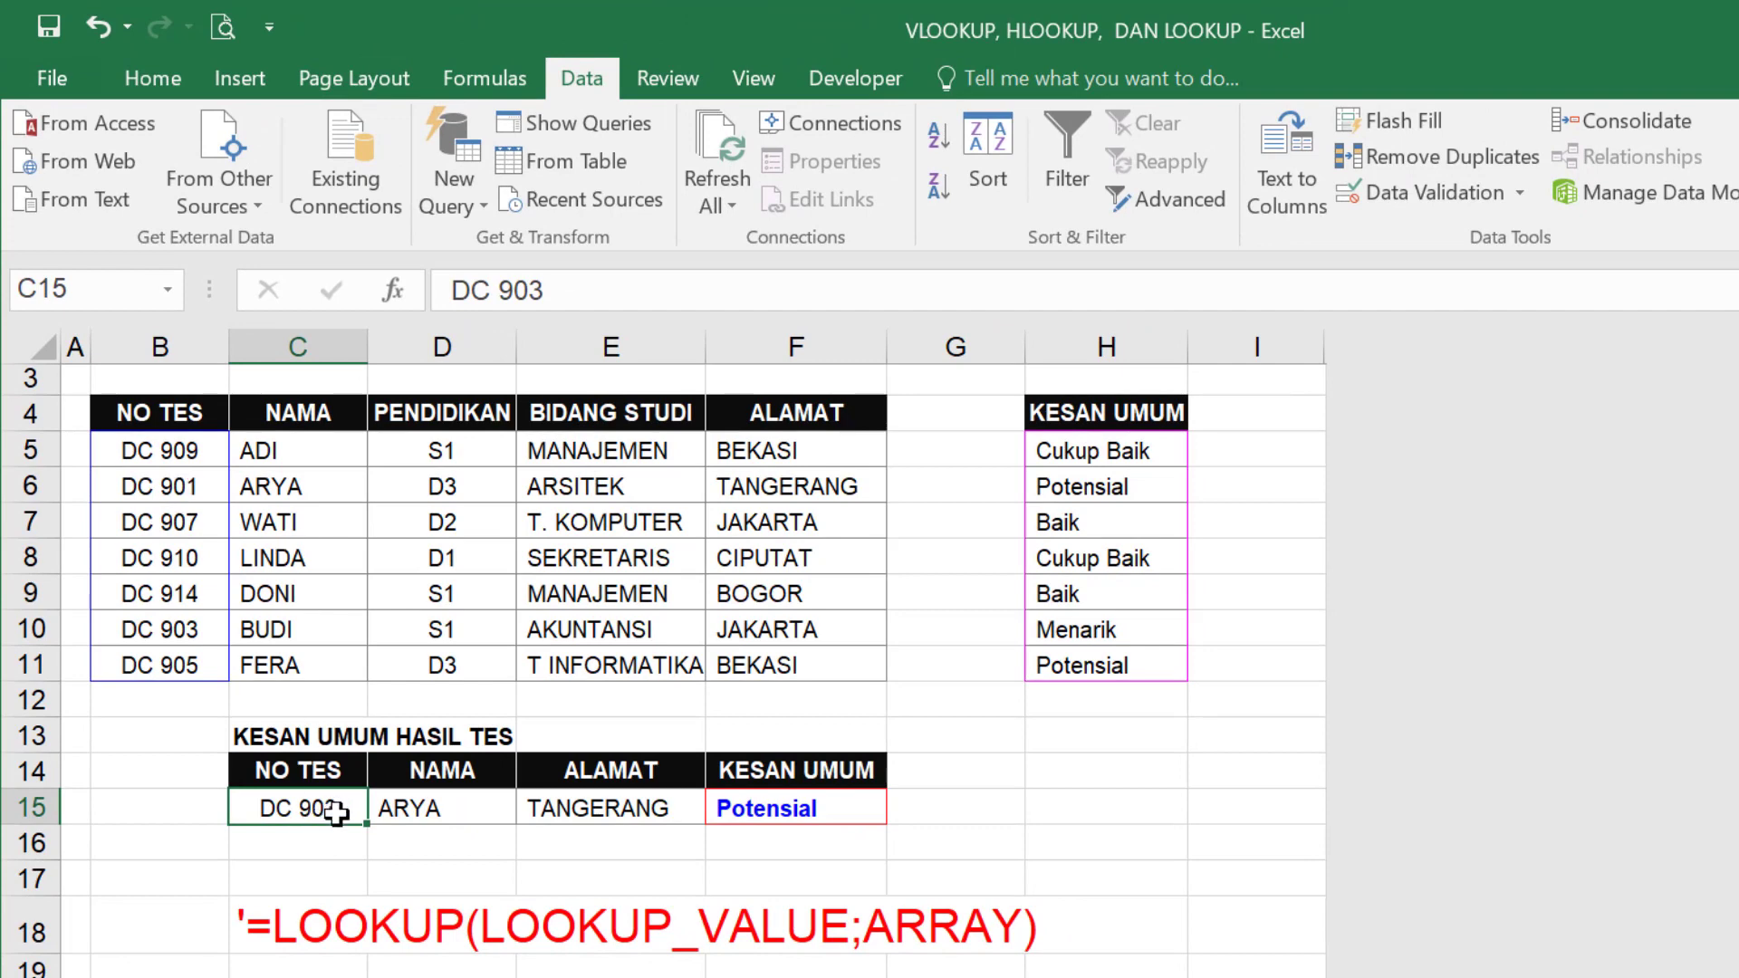
# - Check the KESAN UMUM formula in F15, leaving it unchanged, and return to C15
pyautogui.click(737, 807)
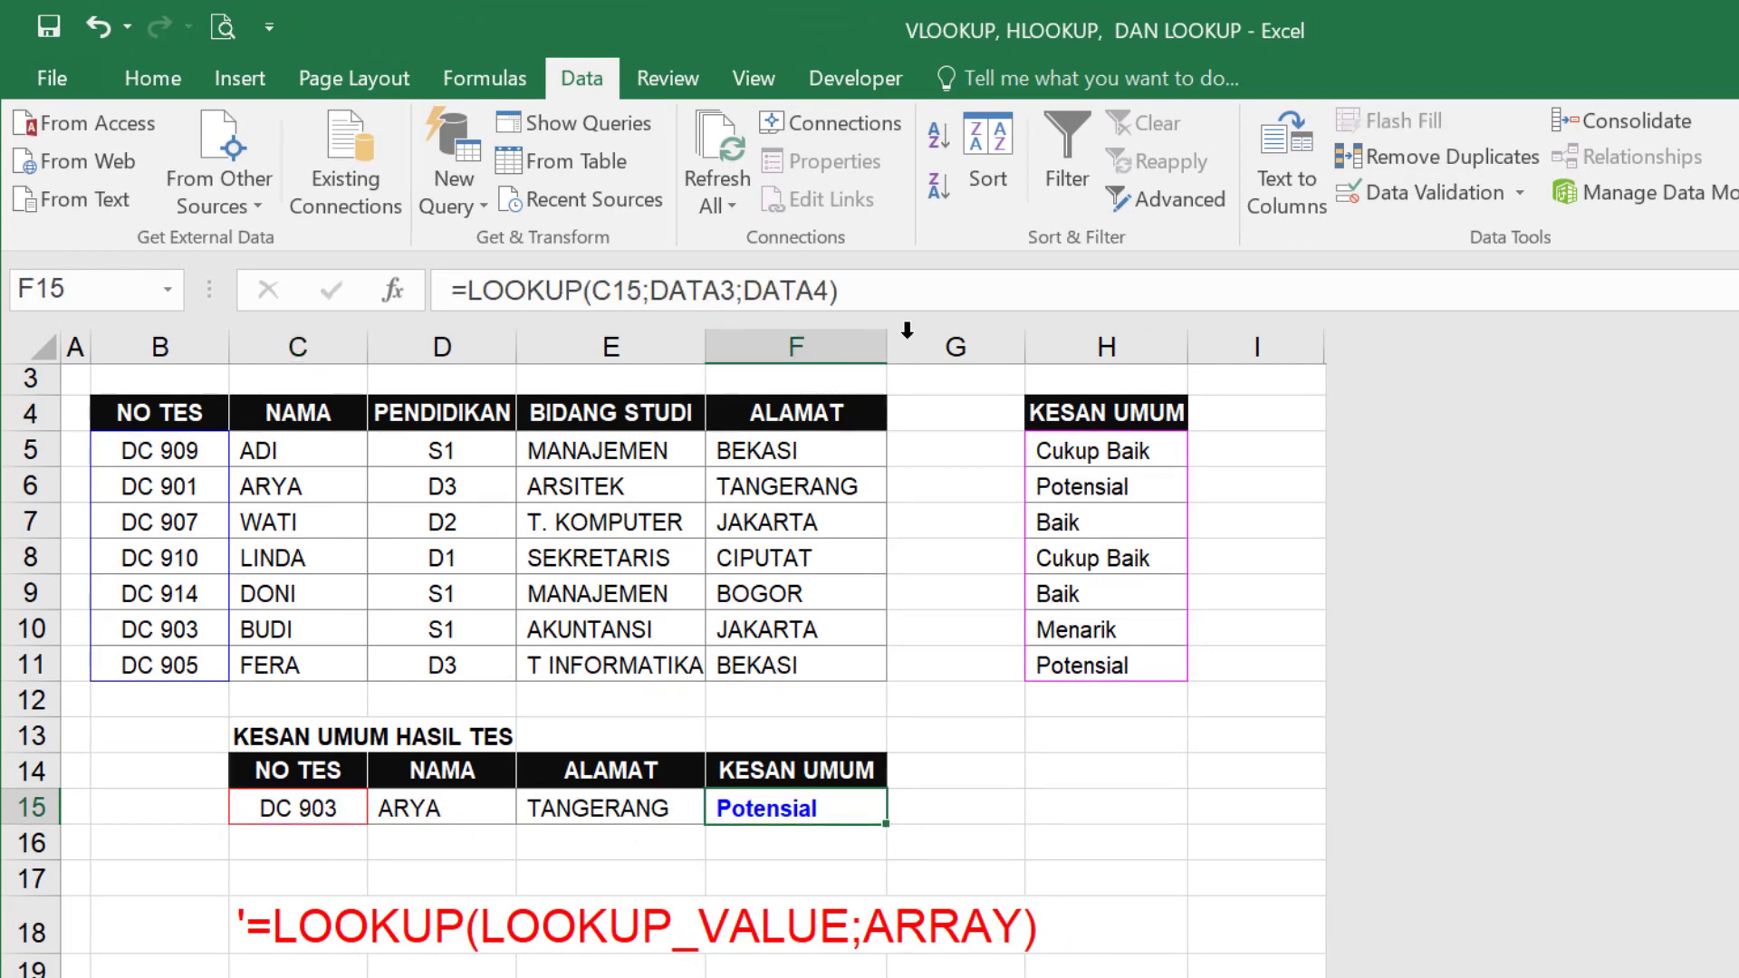
pyautogui.click(922, 288)
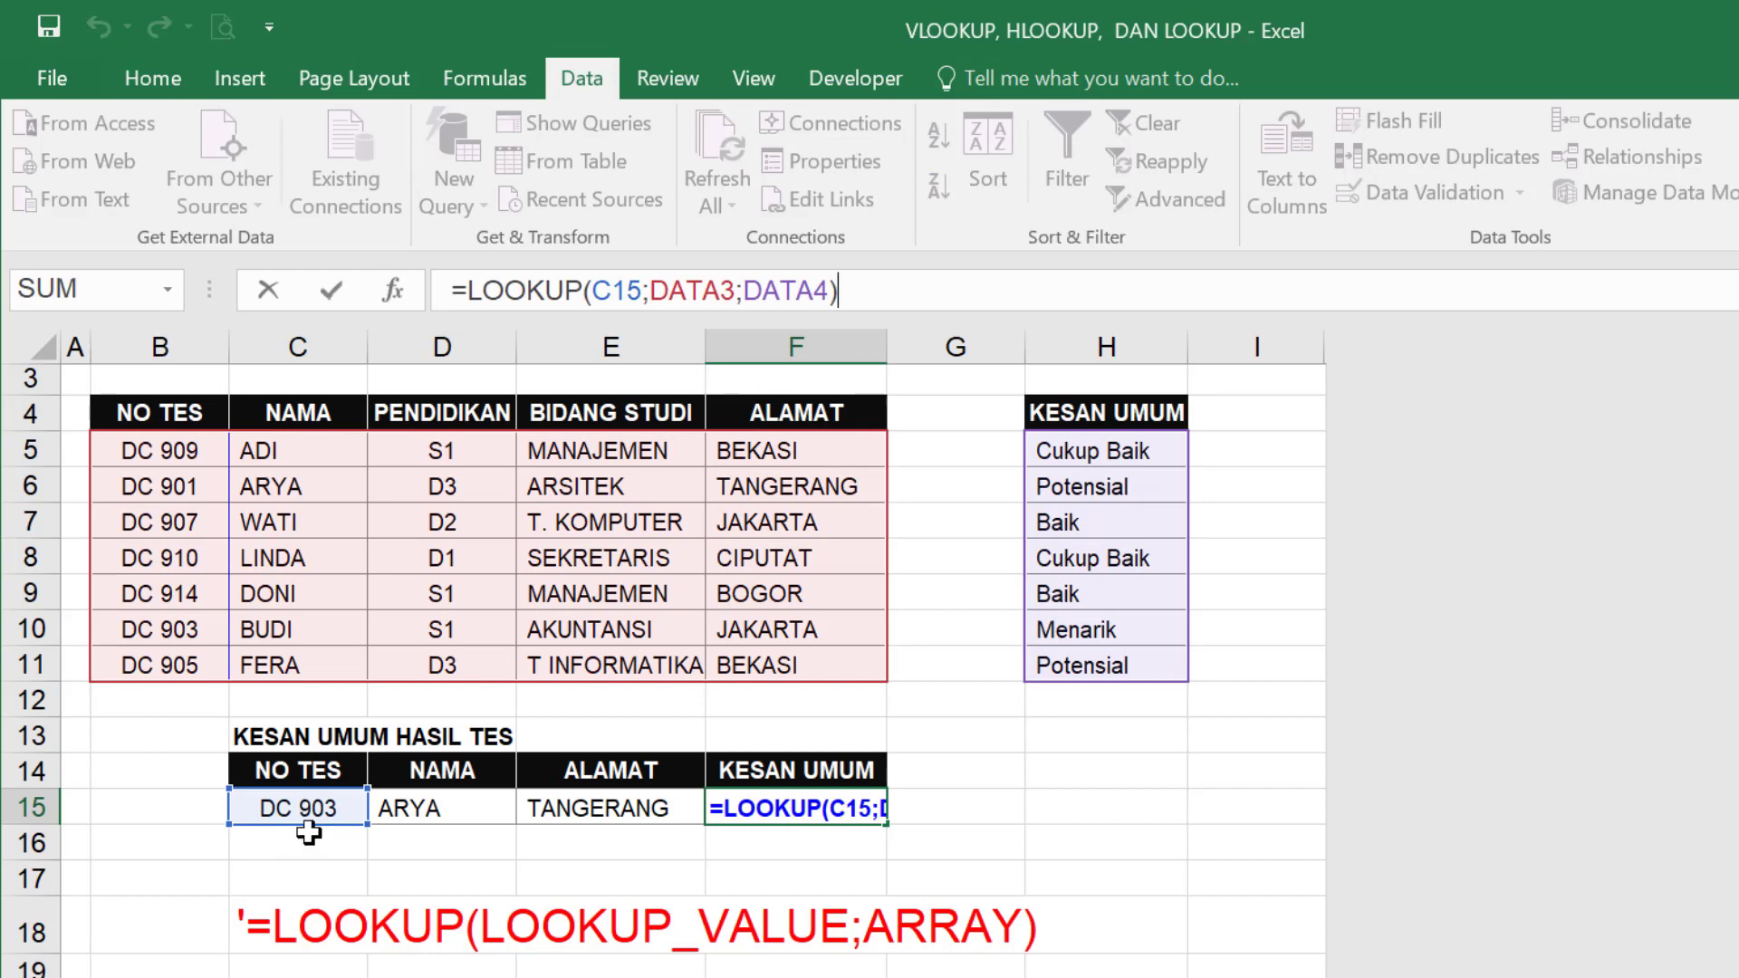
pyautogui.press('Return')
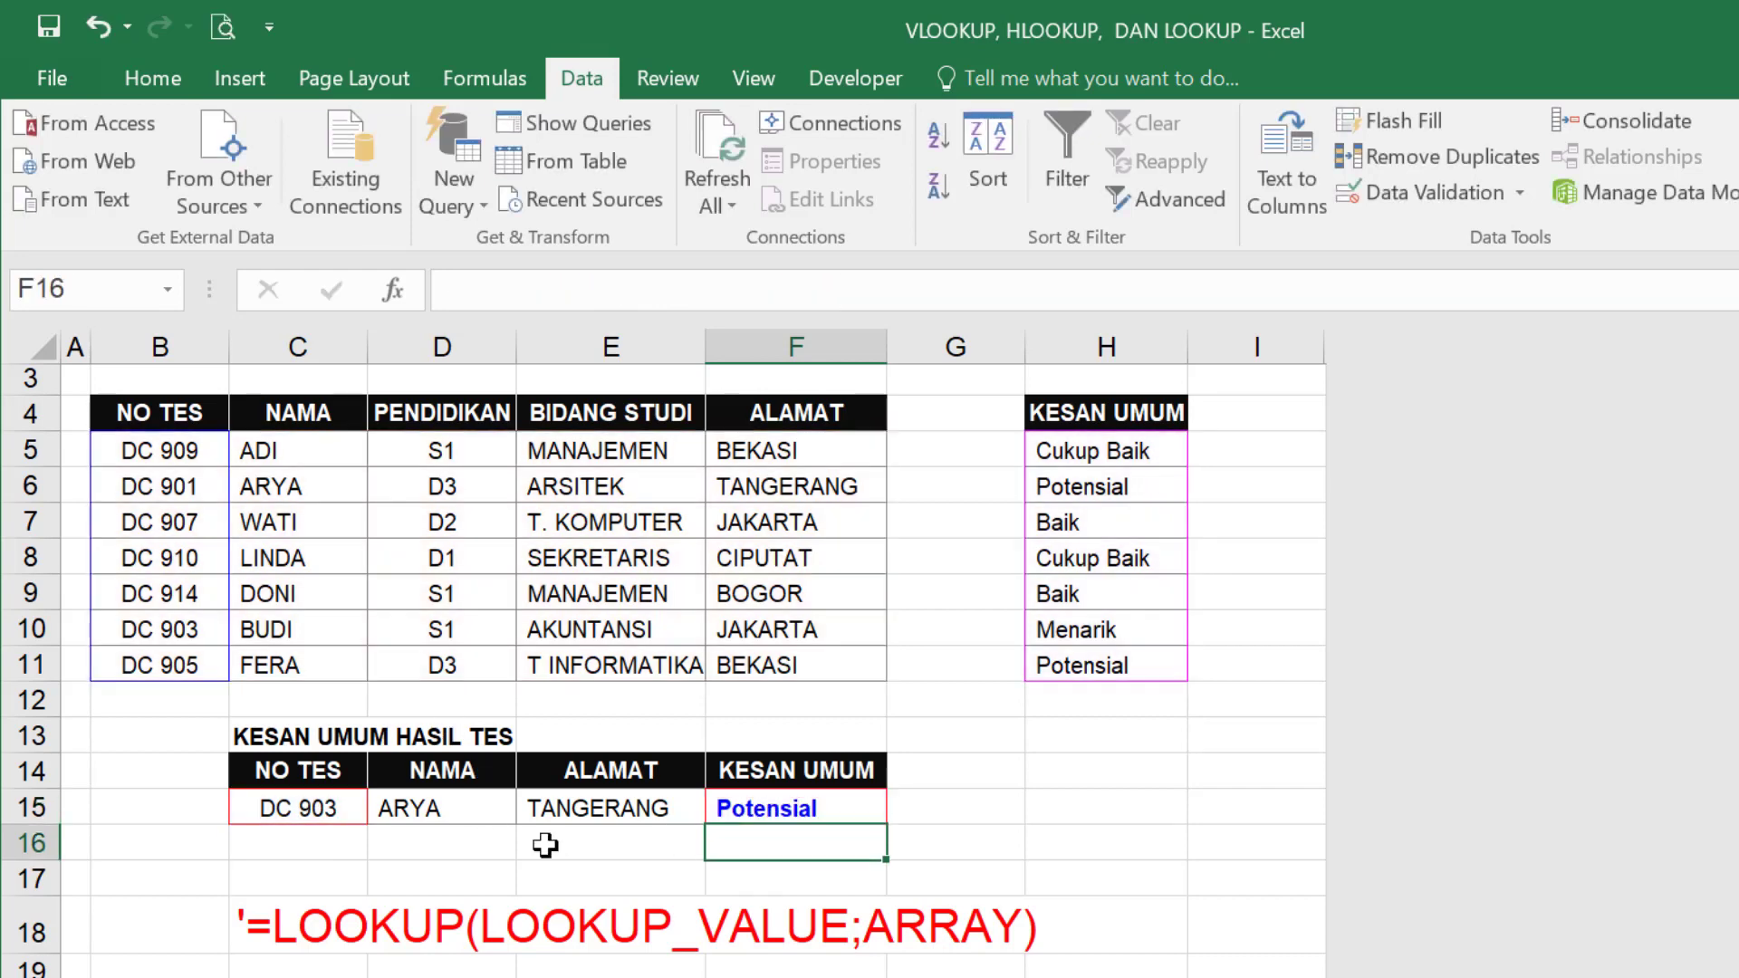
pyautogui.press('Up')
pyautogui.press('Left')
pyautogui.press('Left')
pyautogui.press('Left')
# - Give C15 List data validation with source =$B$5:$B$11
pyautogui.click(1431, 193)
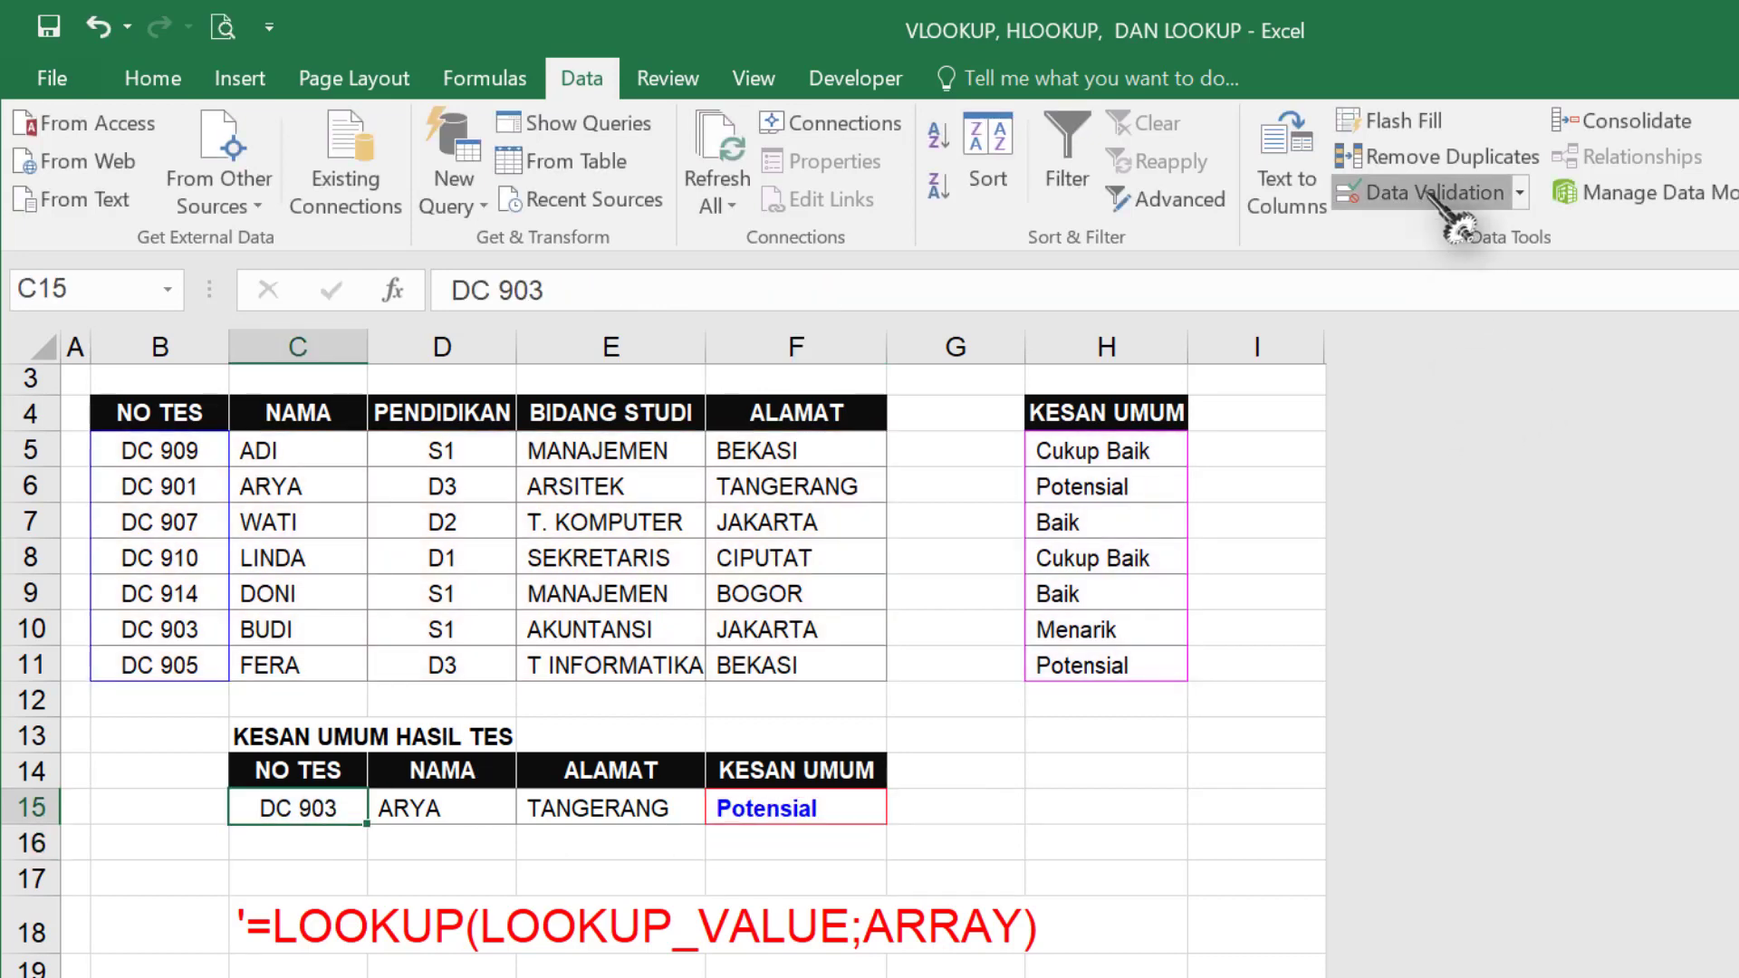
pyautogui.click(1211, 399)
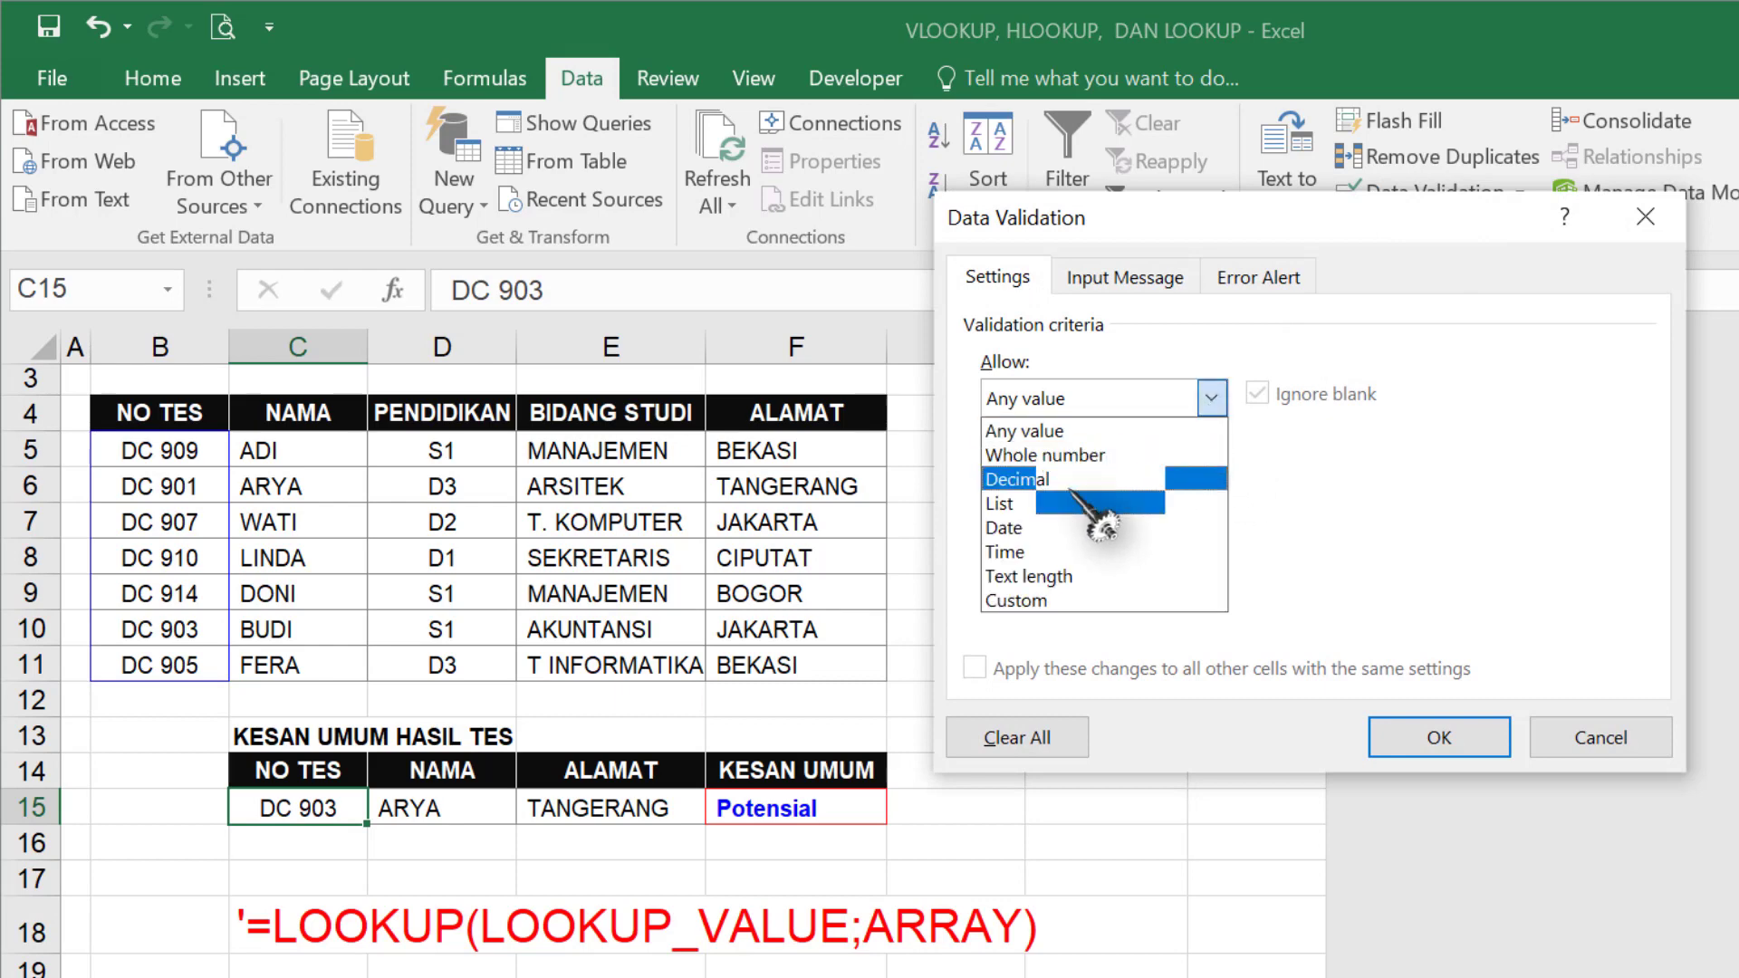
pyautogui.click(1048, 508)
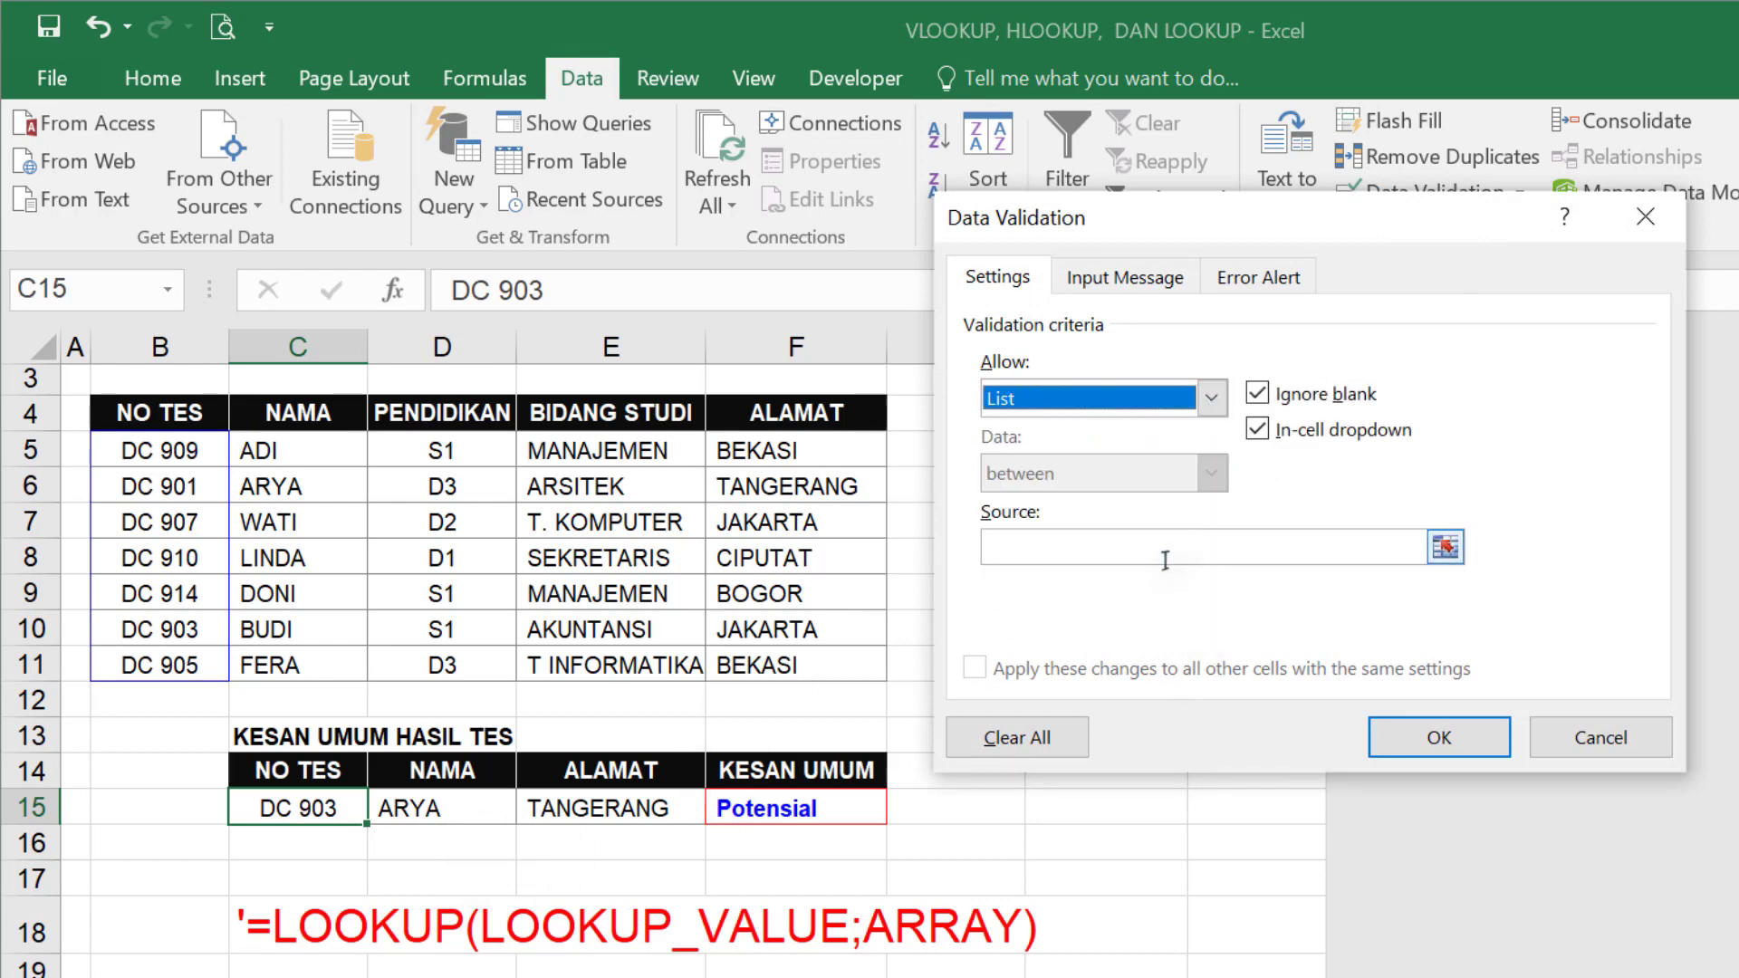
pyautogui.click(1198, 555)
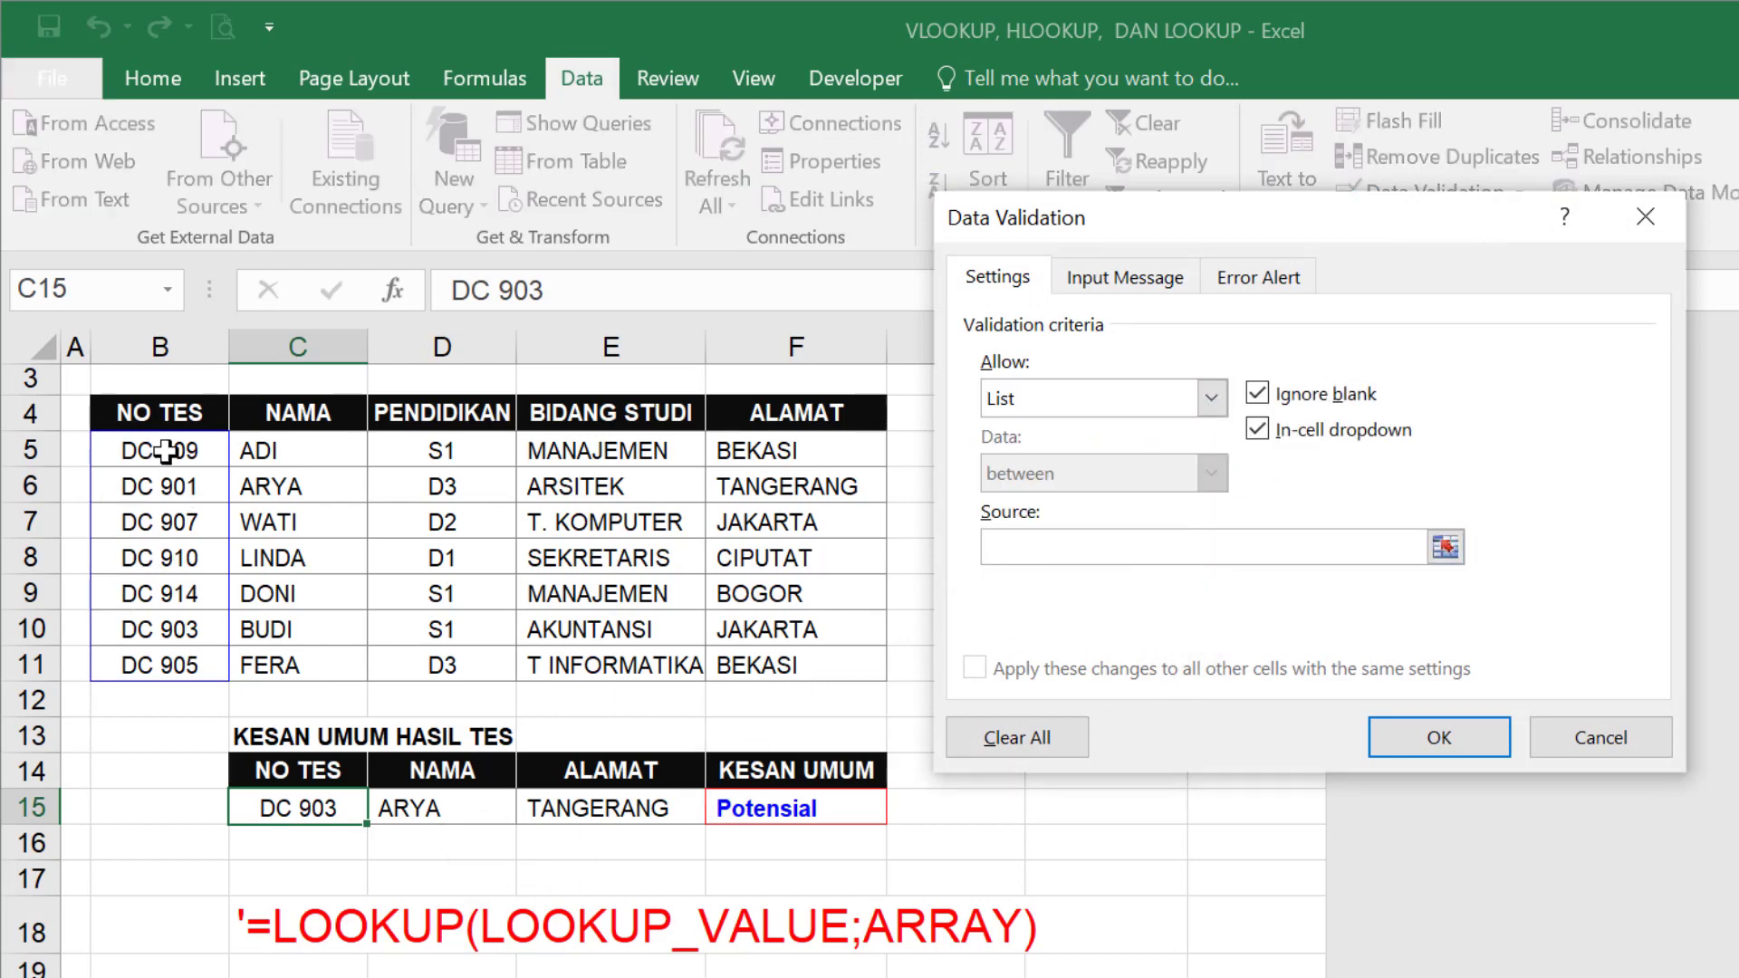
pyautogui.moveTo(165, 451); pyautogui.dragTo(159, 665)
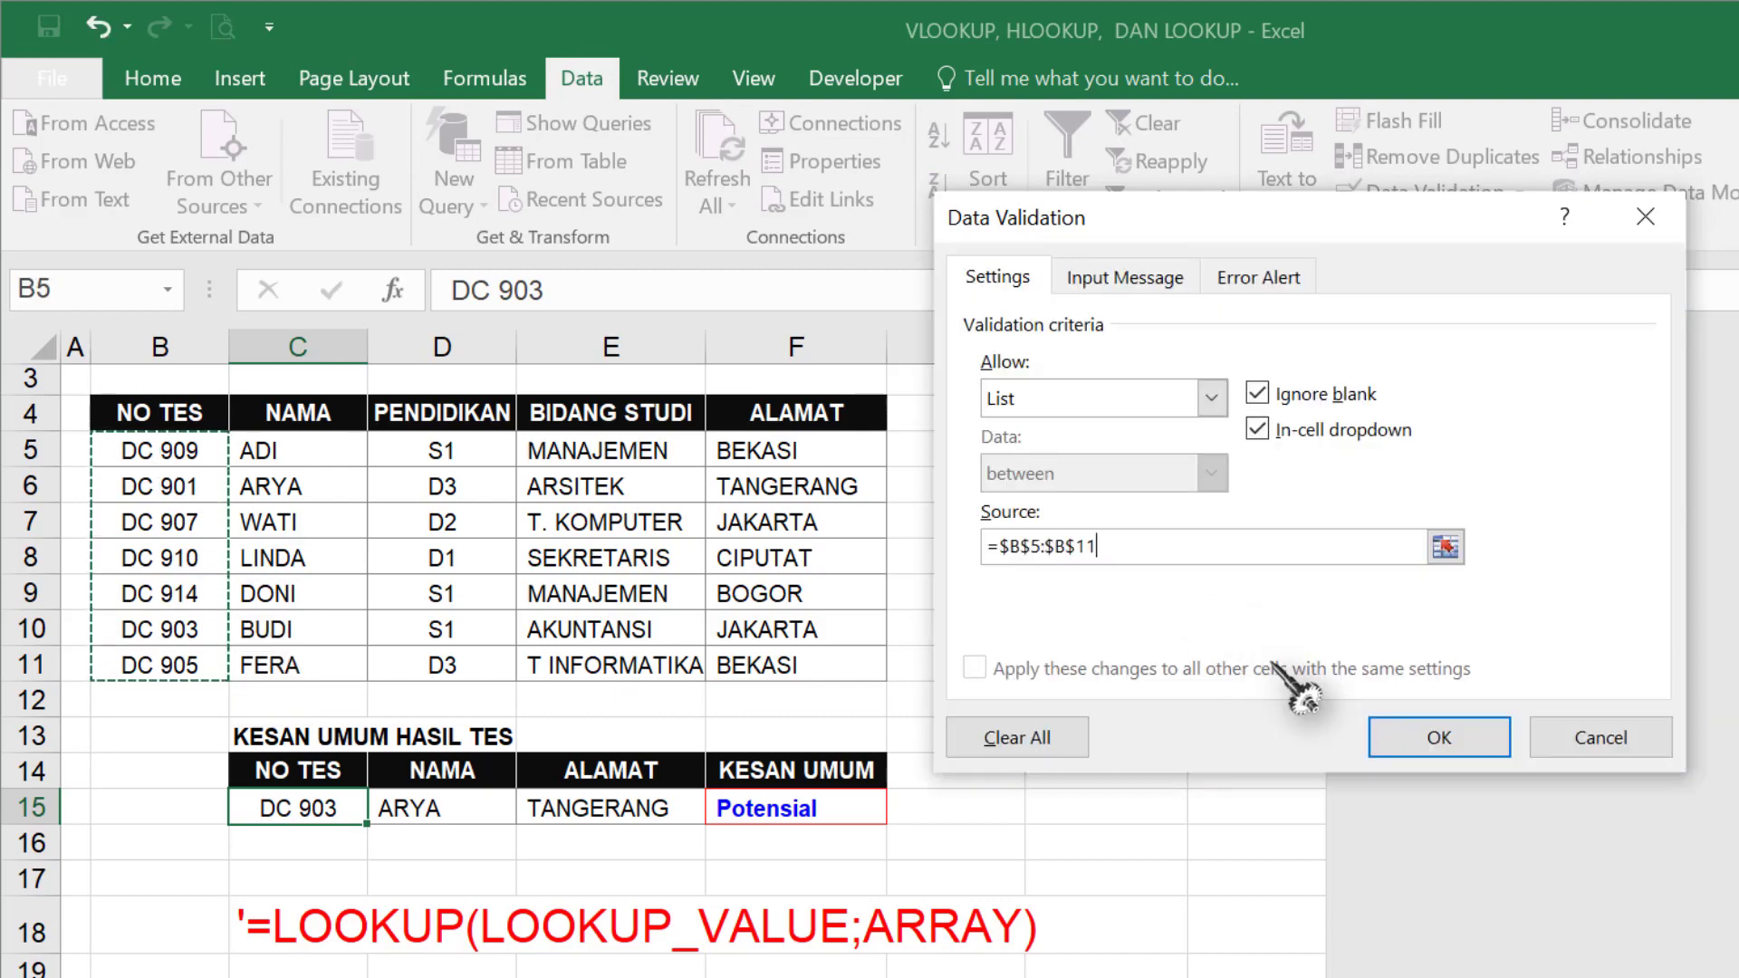
pyautogui.click(1442, 745)
pyautogui.click(380, 807)
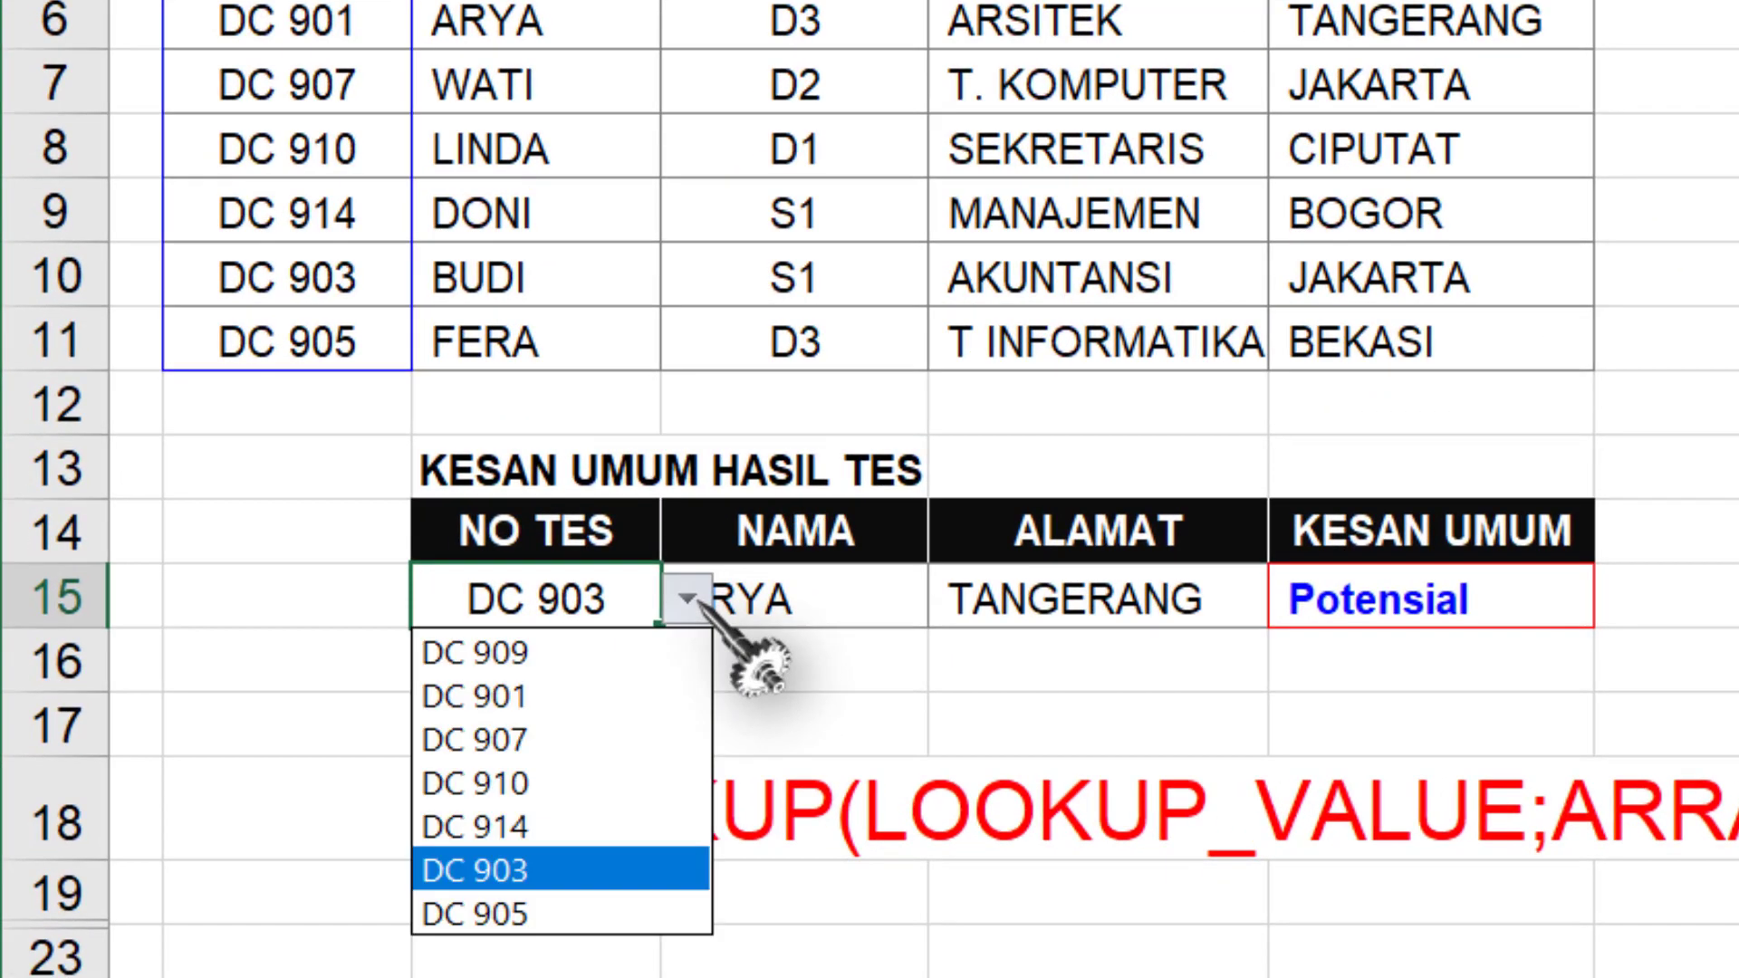
pyautogui.click(543, 915)
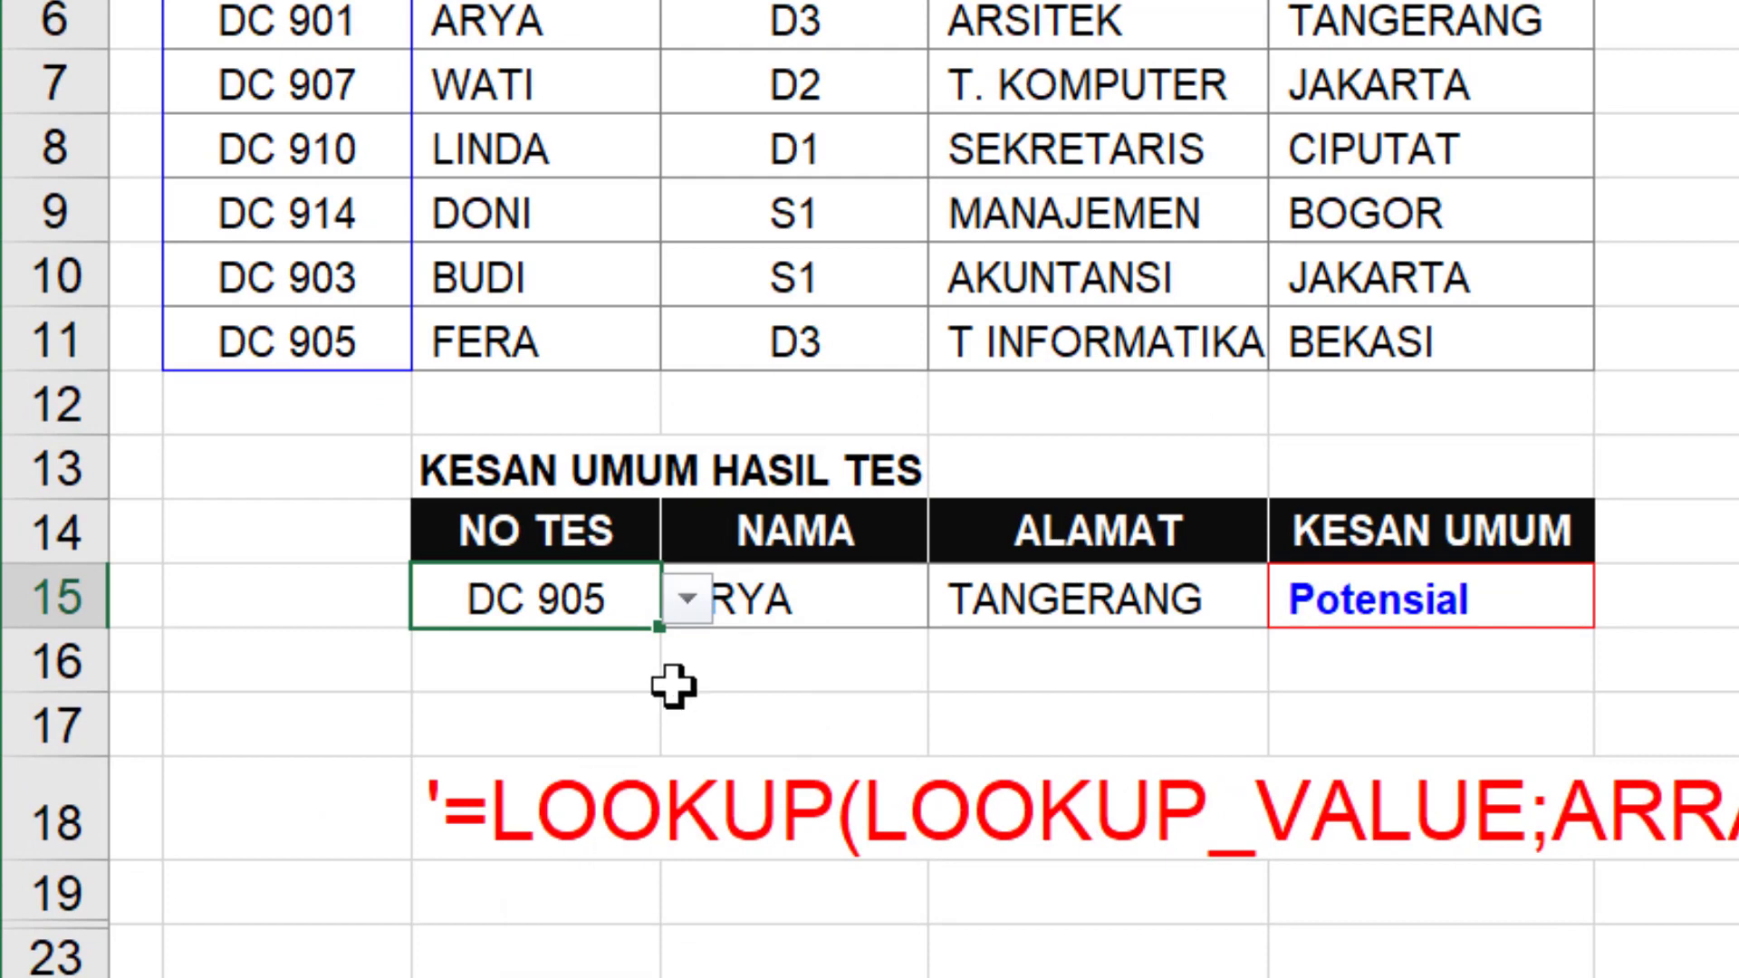
pyautogui.click(688, 599)
pyautogui.click(598, 650)
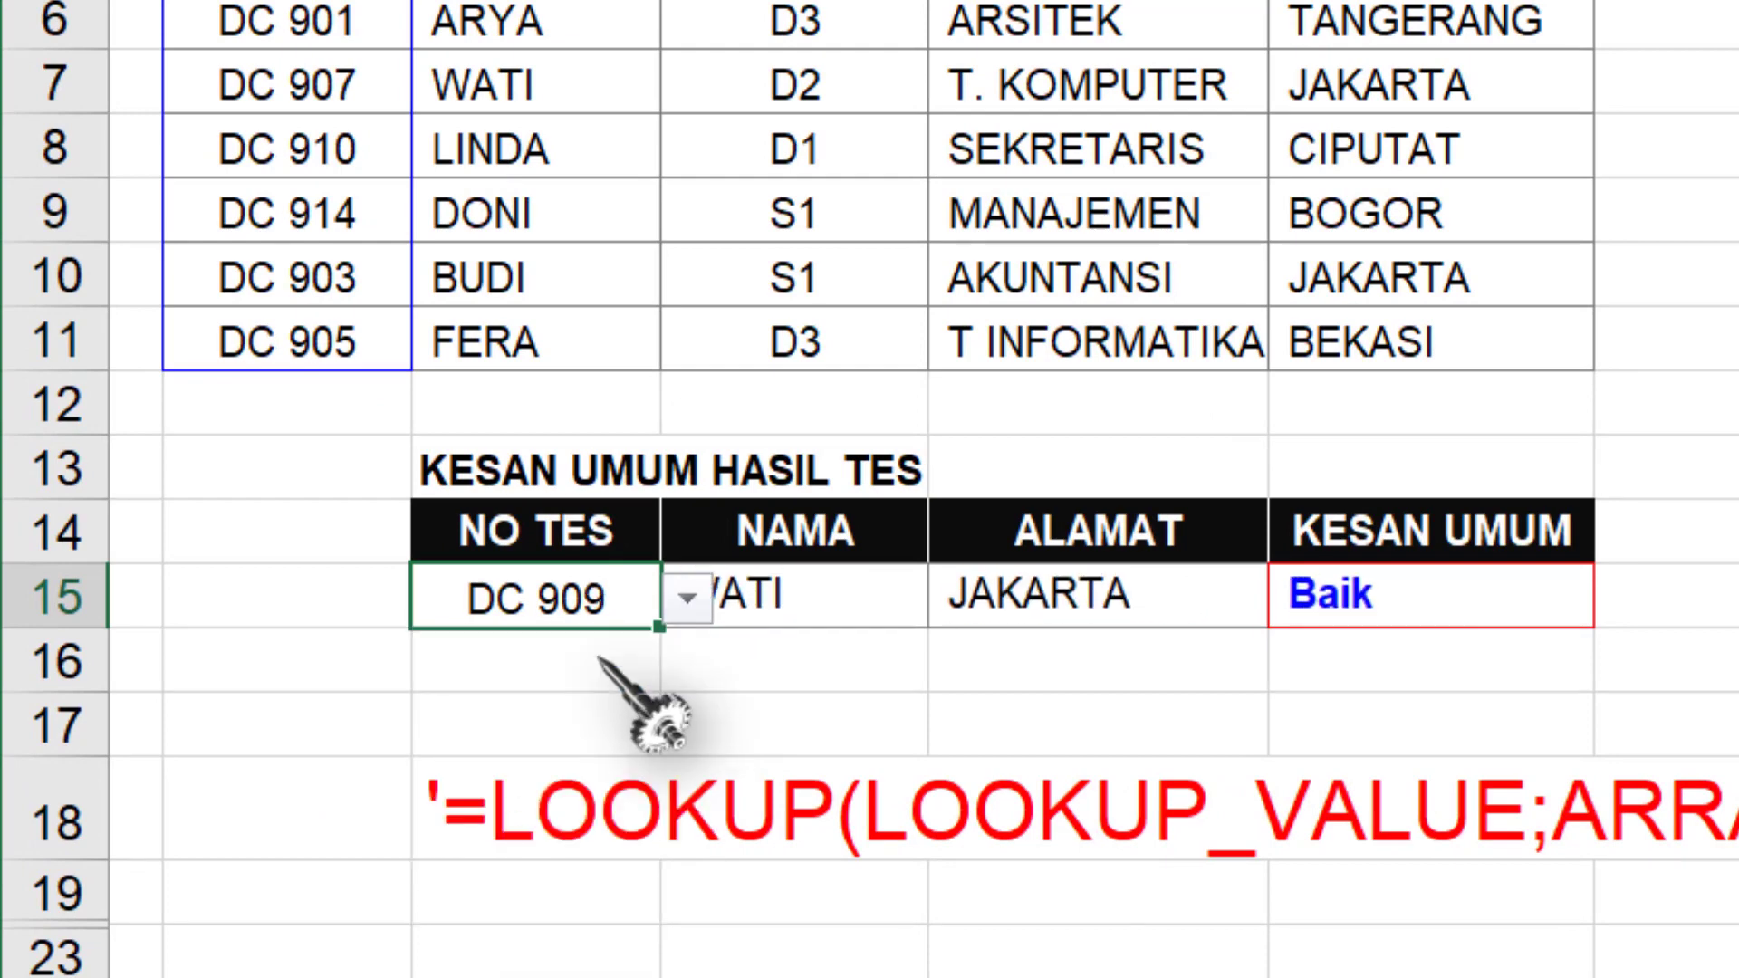
pyautogui.click(688, 598)
pyautogui.click(575, 736)
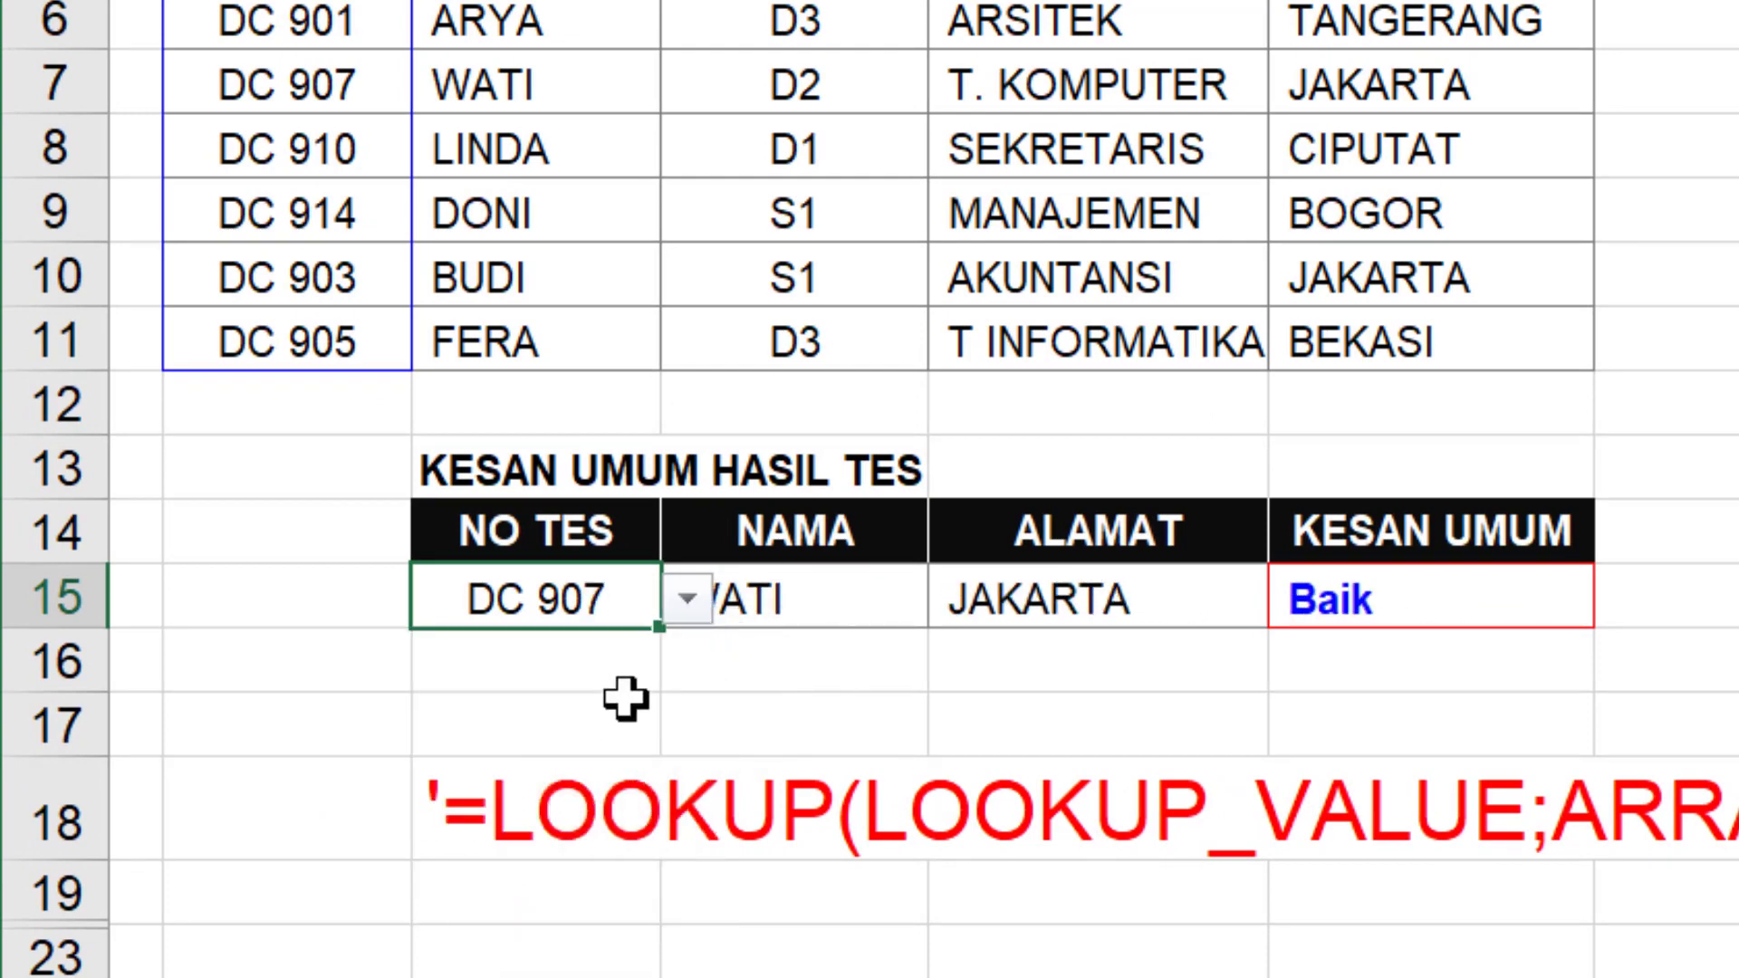
pyautogui.click(704, 607)
pyautogui.click(634, 650)
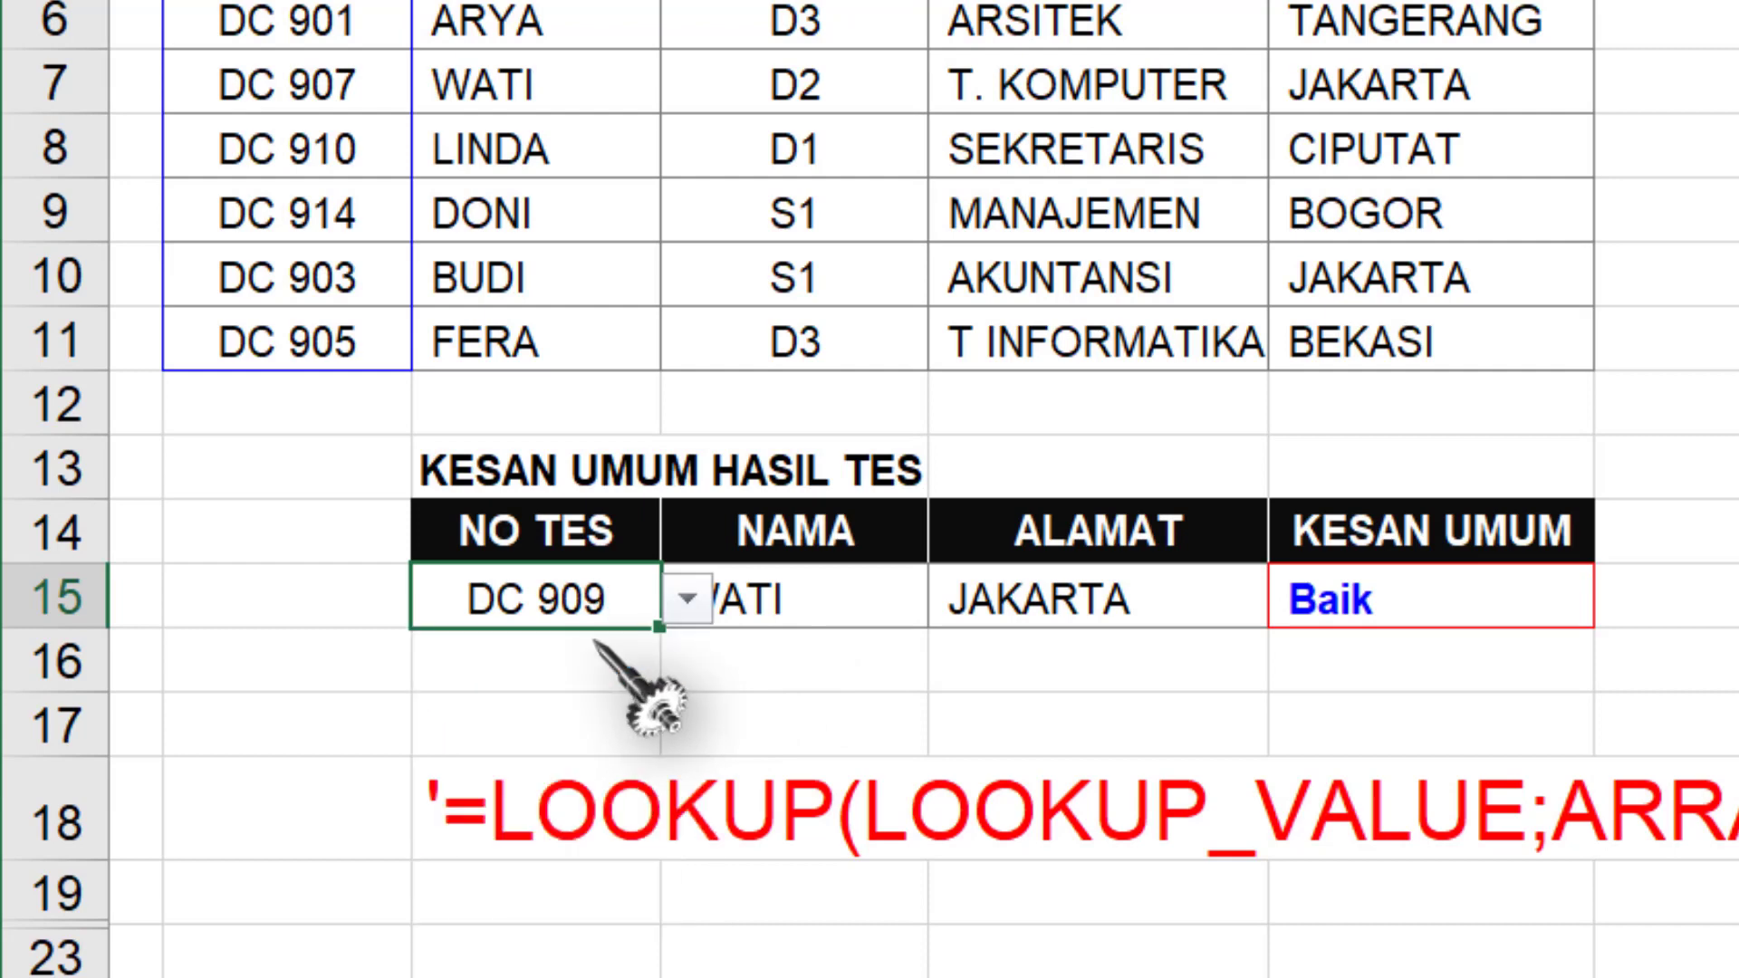
pyautogui.click(688, 599)
pyautogui.click(566, 780)
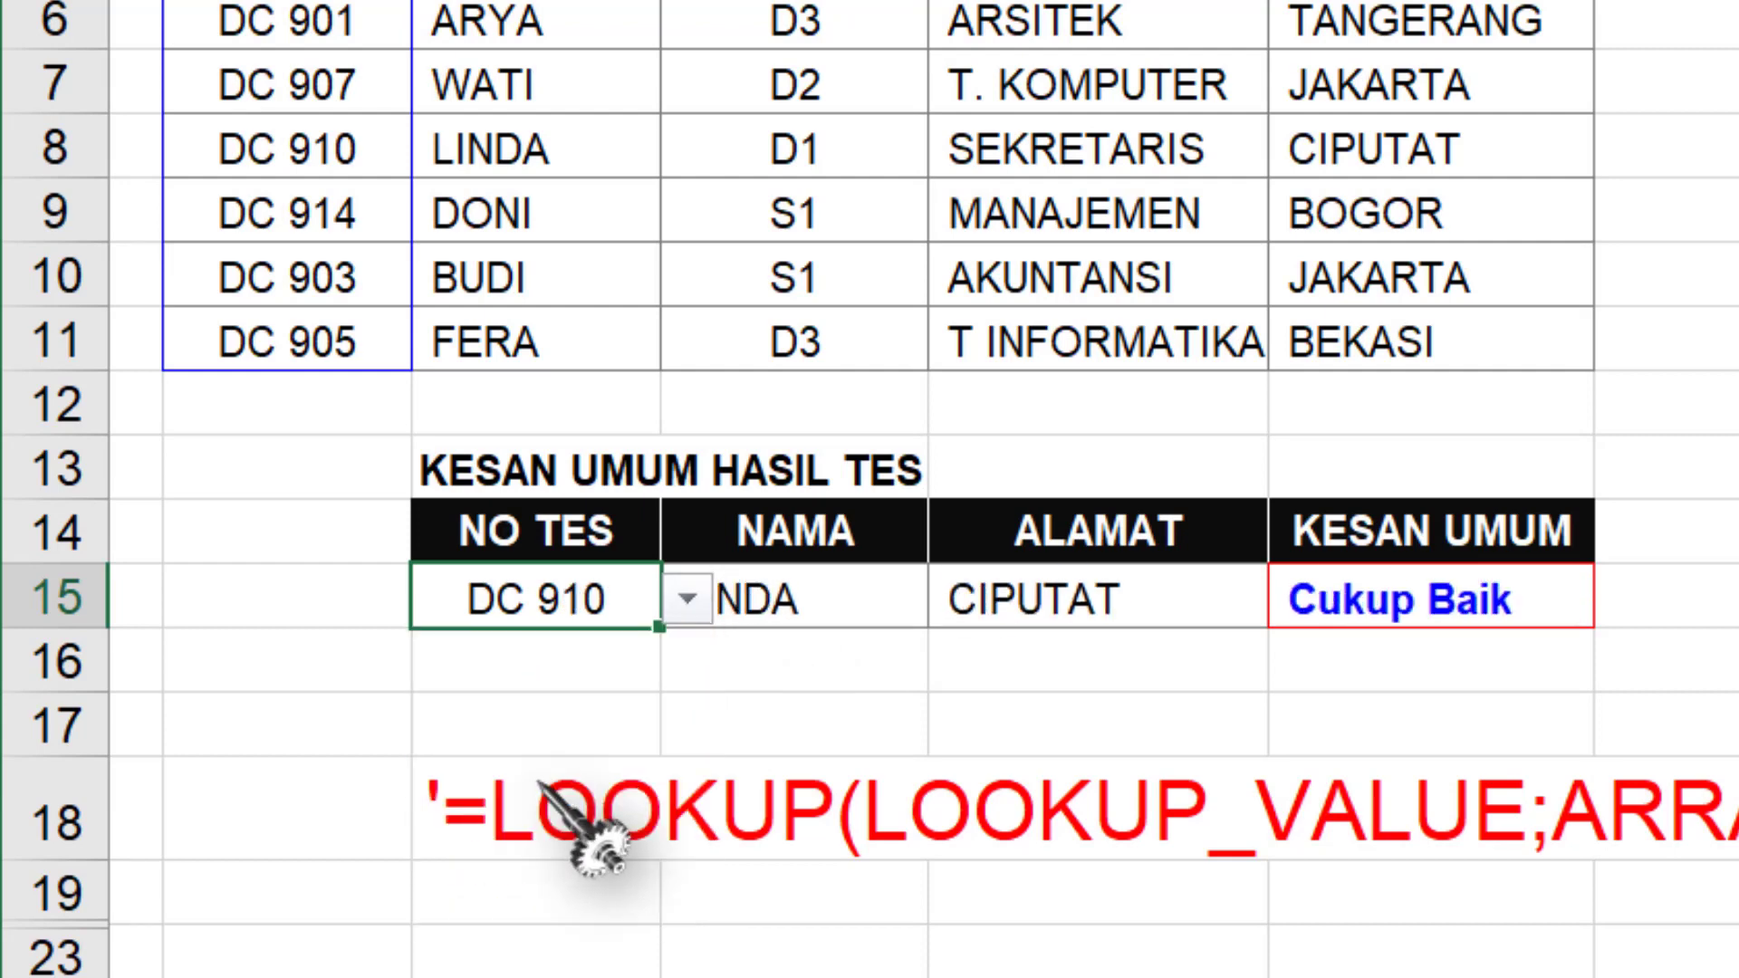
pyautogui.click(688, 599)
pyautogui.click(566, 825)
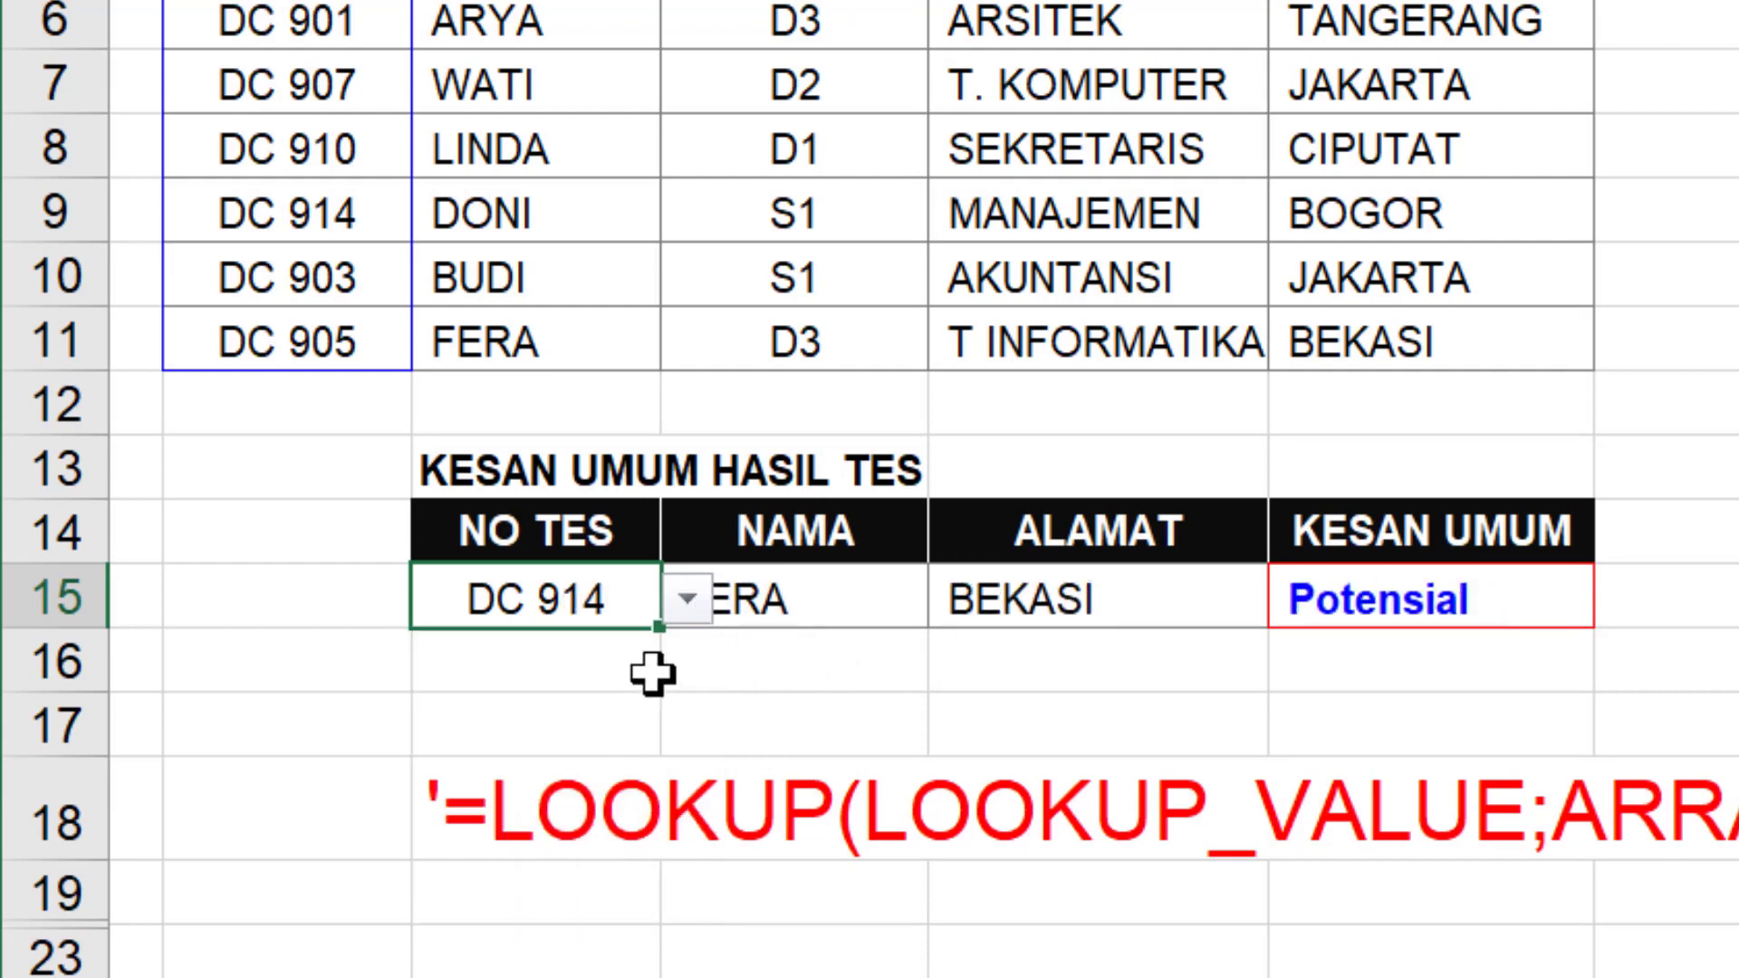
pyautogui.click(687, 599)
pyautogui.click(566, 869)
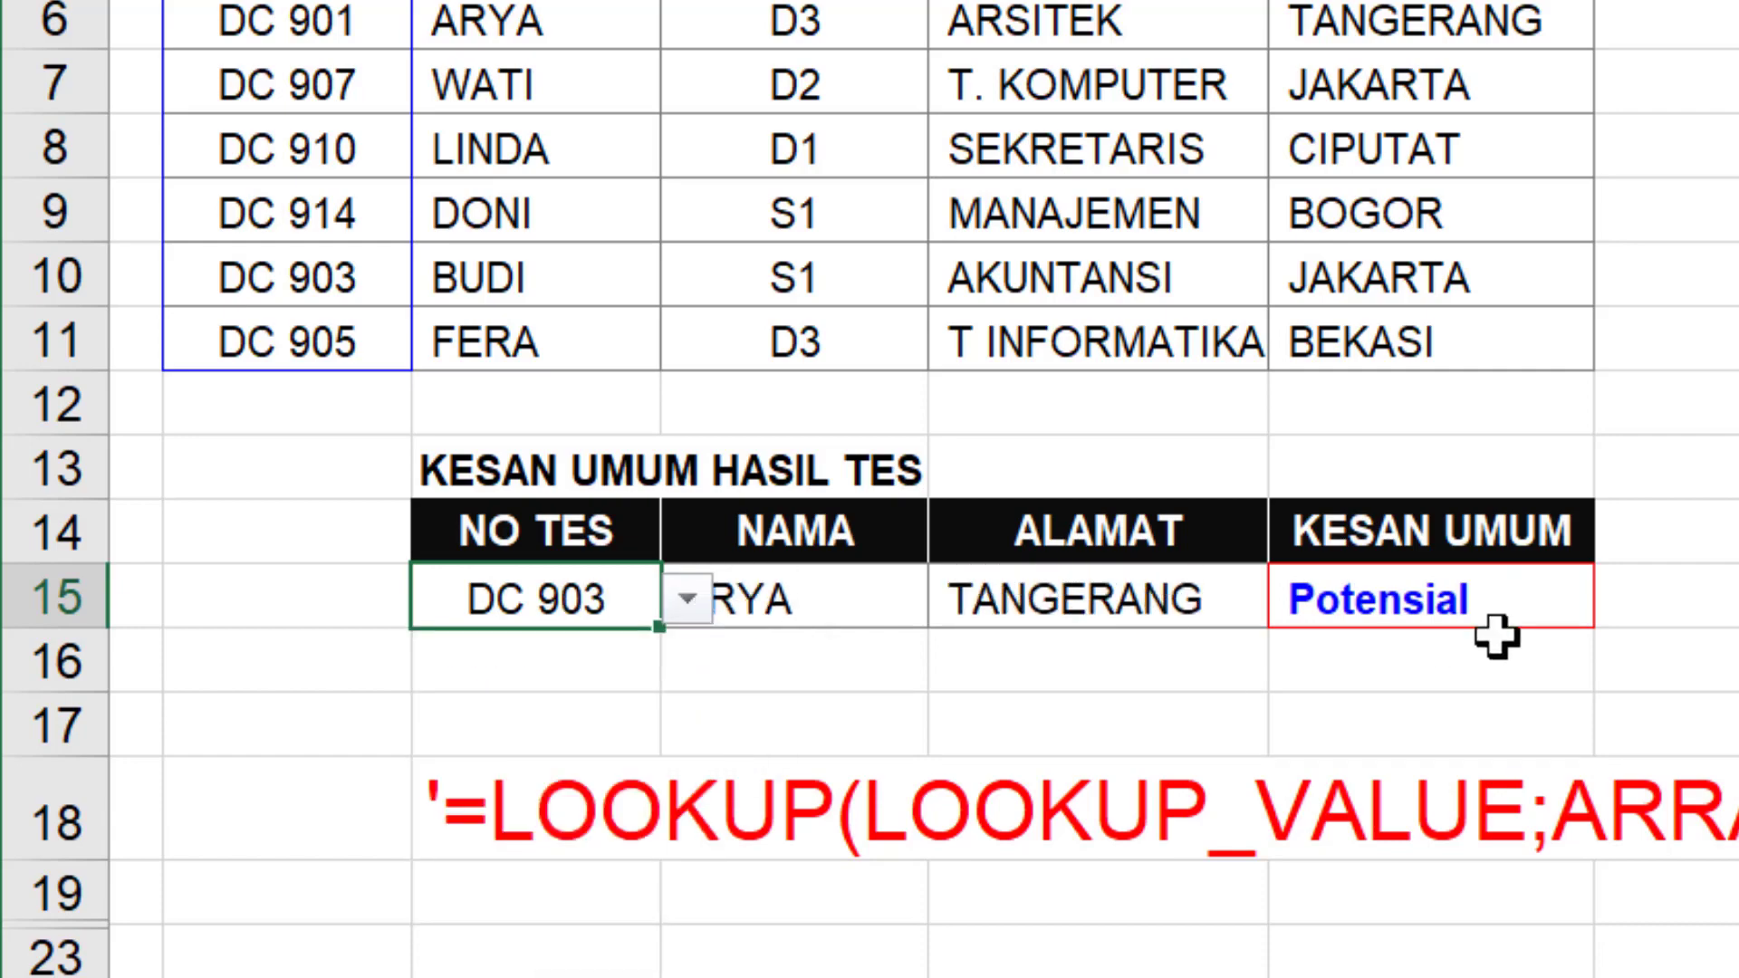